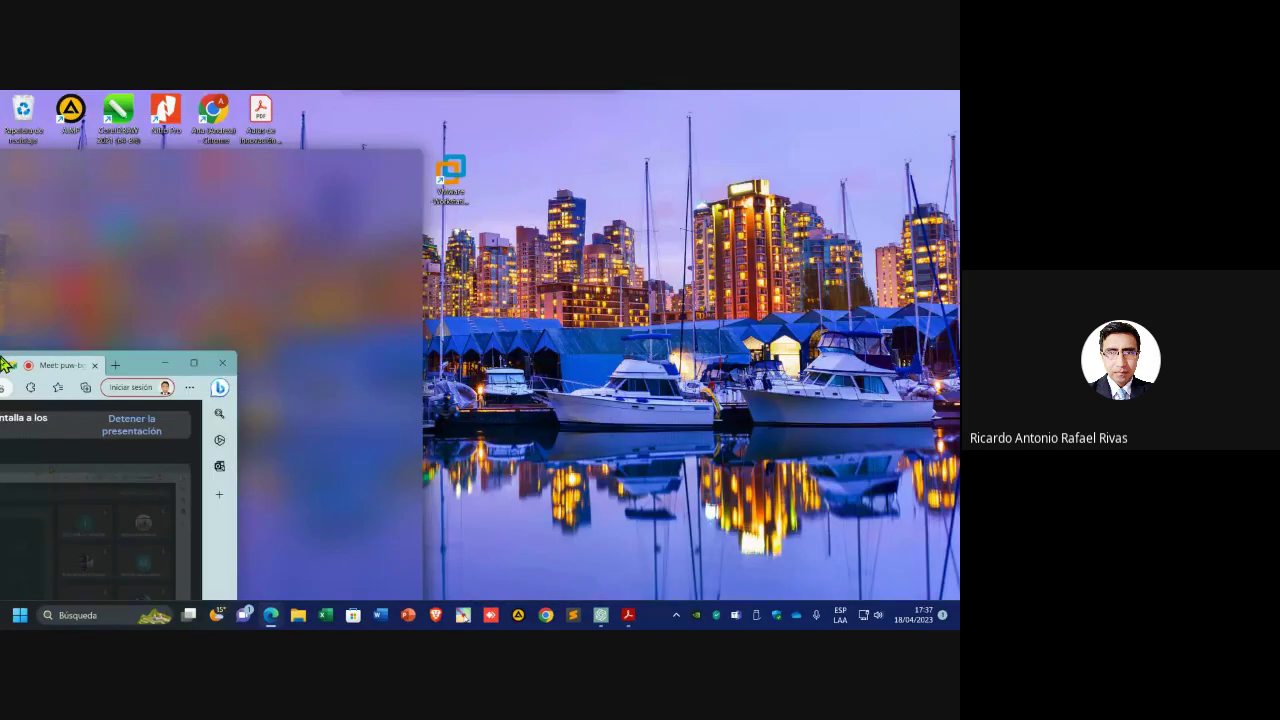
- Open VMware Workstation Pro from the desktop and close the Mi primer PC virtual machine's page
{"action": "left_click", "coordinate": [514, 527]}
{"action": "left_click", "coordinate": [314, 500]}
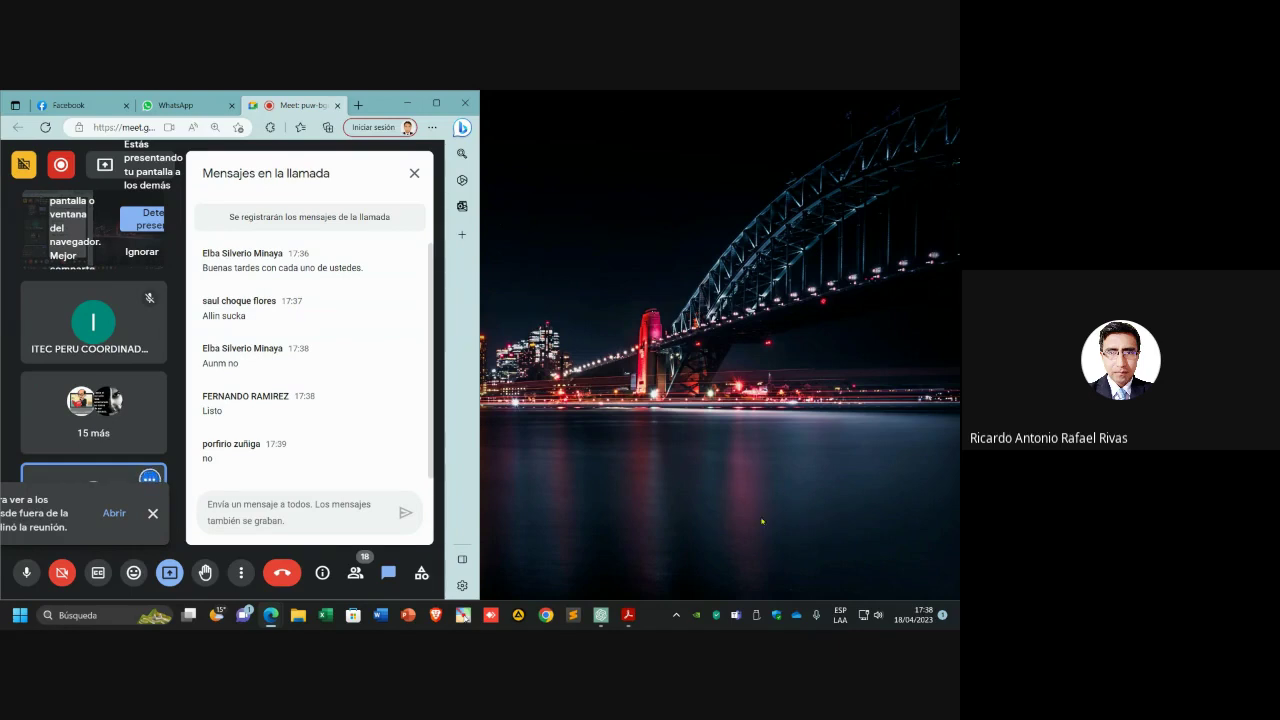
{"action": "key", "text": "super+d"}
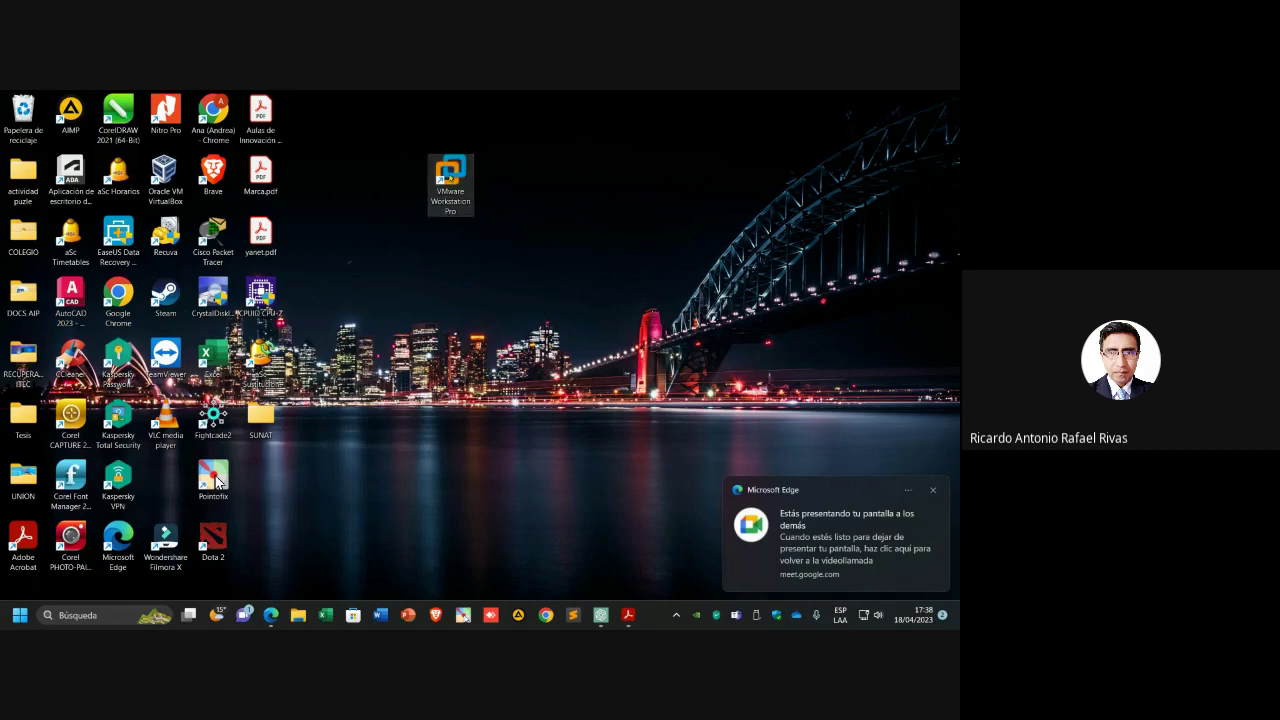
{"action": "double_click", "coordinate": [458, 205]}
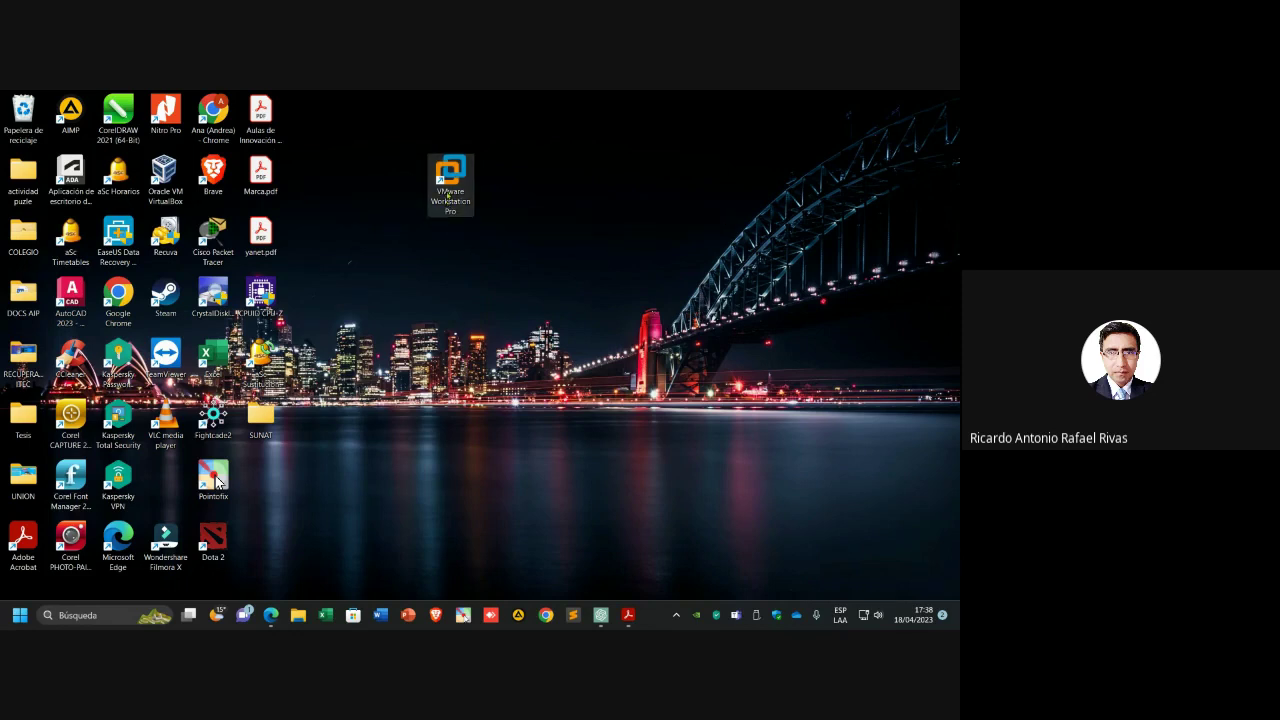
{"action": "double_click", "coordinate": [465, 178]}
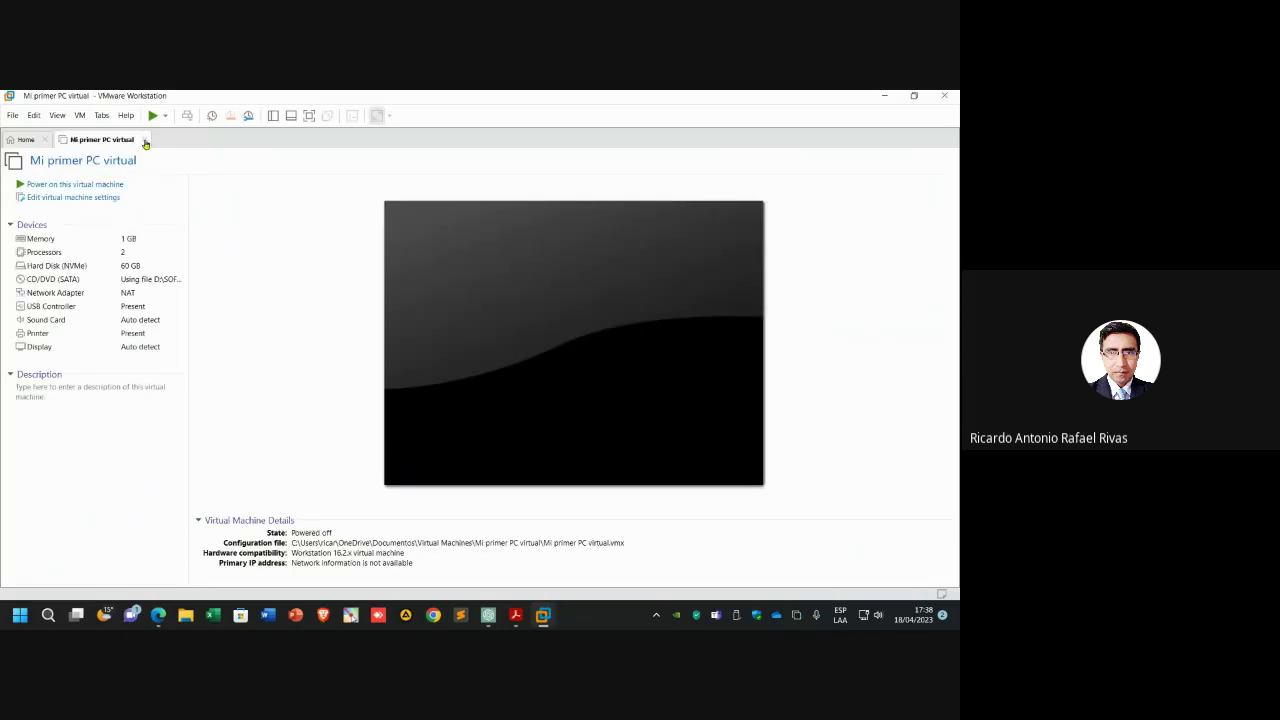
{"action": "left_click", "coordinate": [145, 140]}
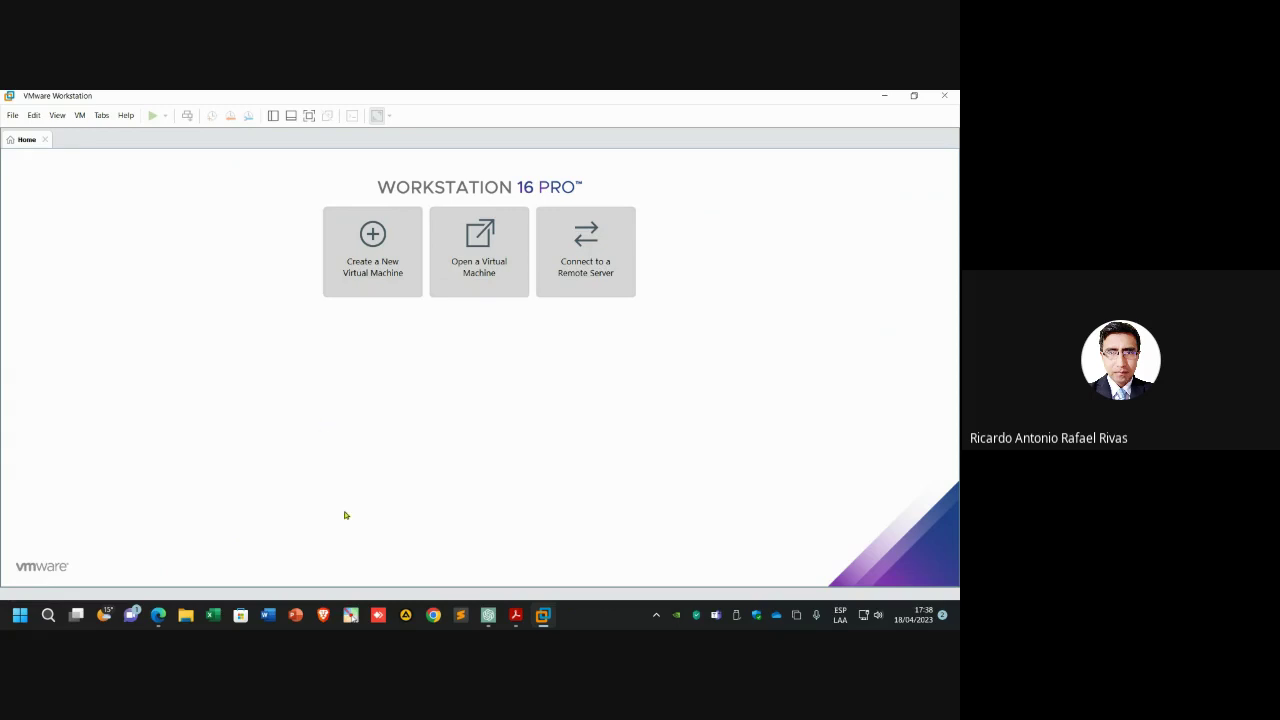
- Switch to Pointofix, draw a flat red rectangle and an arrow to Create a New Virtual Machine, magnify it, and end the annotation
{"action": "left_click", "coordinate": [350, 615]}
{"action": "left_click", "coordinate": [815, 369]}
{"action": "mouse_move", "coordinate": [236, 481]}
{"action": "left_mouse_down"}
{"action": "mouse_move", "coordinate": [363, 329]}
{"action": "mouse_move", "coordinate": [316, 484]}
{"action": "left_mouse_up"}
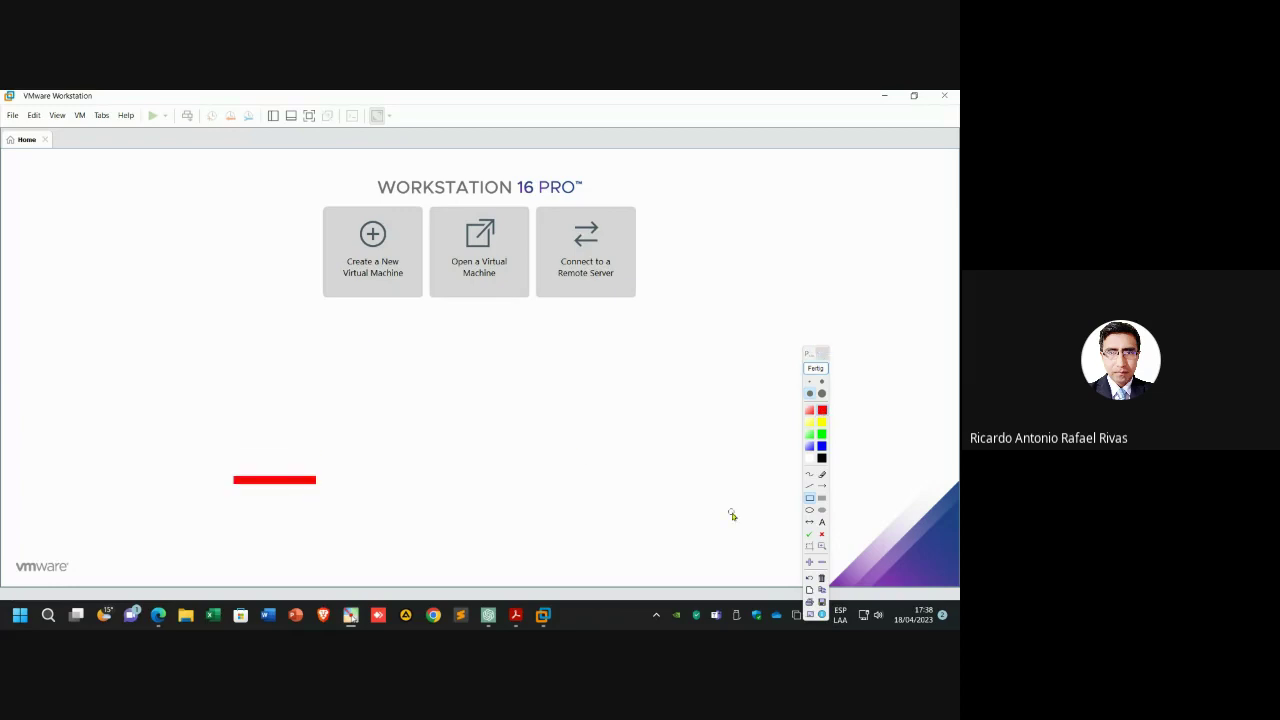
{"action": "left_click", "coordinate": [822, 486]}
{"action": "left_click_drag", "start_coordinate": [314, 484], "coordinate": [365, 293]}
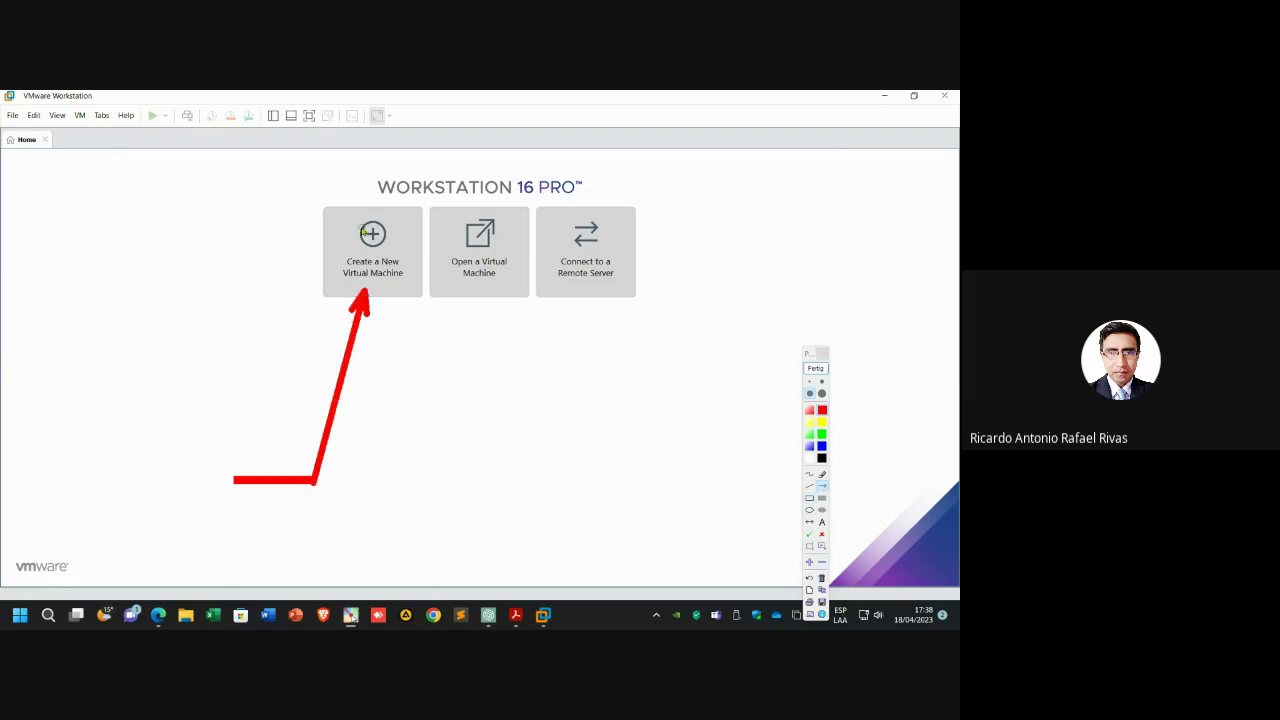
{"action": "key", "text": "ctrl+plus"}
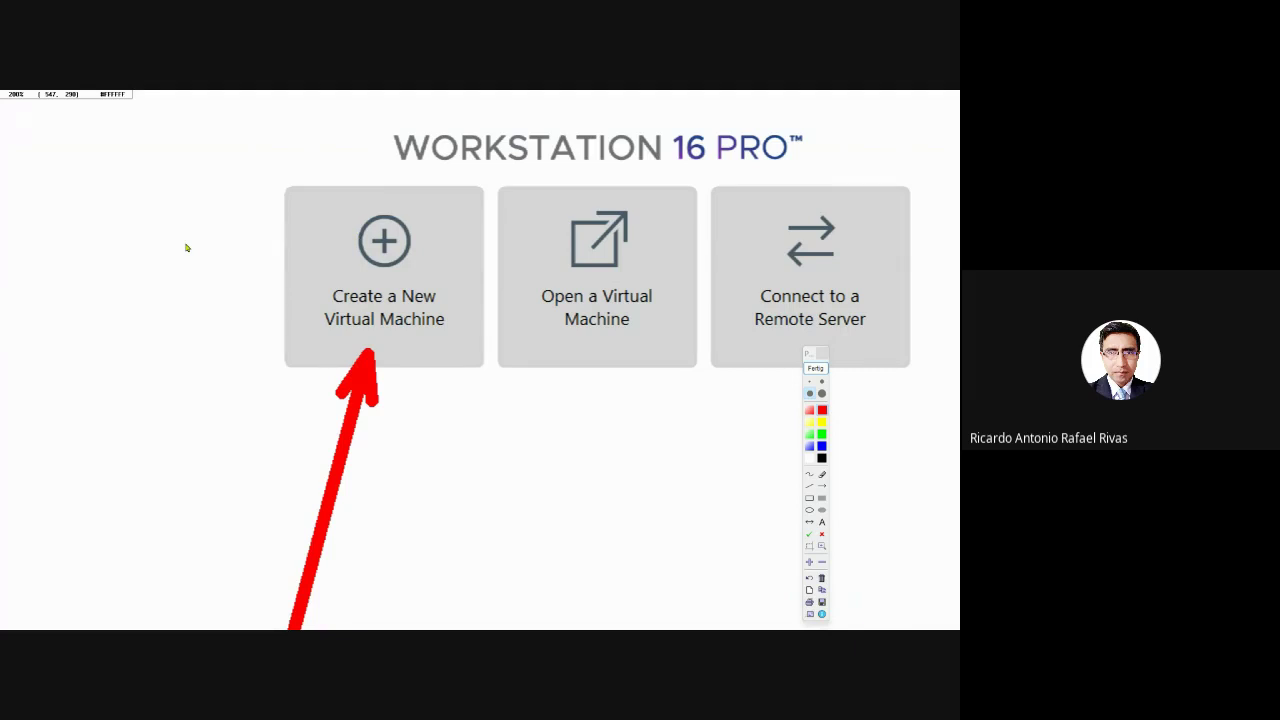
{"action": "key", "text": "ctrl+minus"}
{"action": "left_click", "coordinate": [815, 368]}
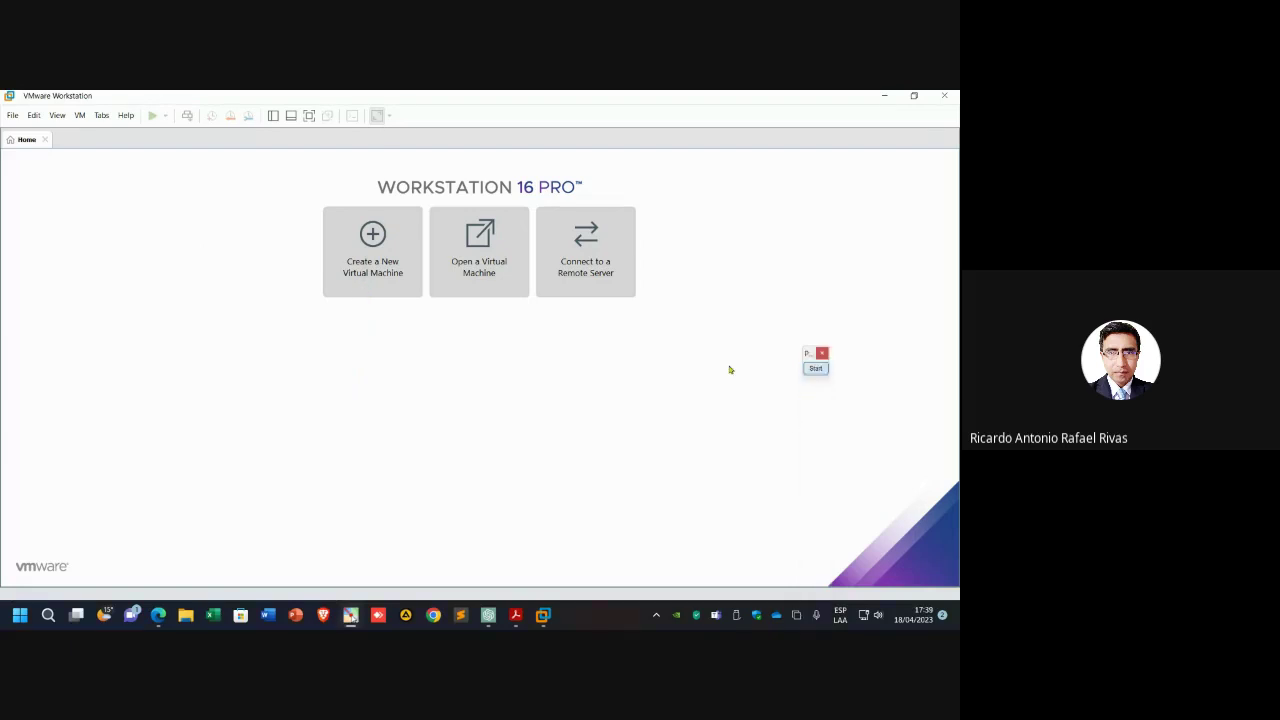
- Start a new virtual machine with the Typical (recommended) configuration, marking Next with a temporary red arrow before continuing
{"action": "left_click", "coordinate": [363, 251]}
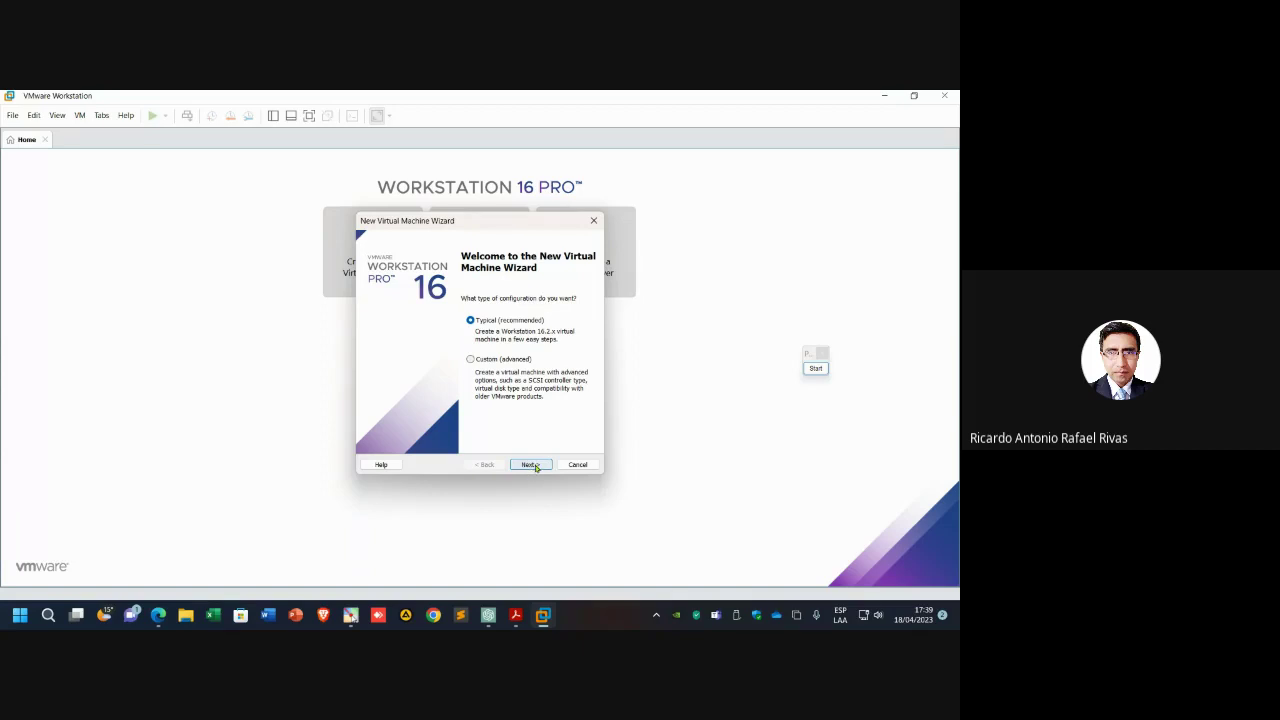
{"action": "left_click", "coordinate": [816, 368]}
{"action": "left_click_drag", "start_coordinate": [662, 377], "coordinate": [531, 480]}
{"action": "key", "text": "super+plus"}
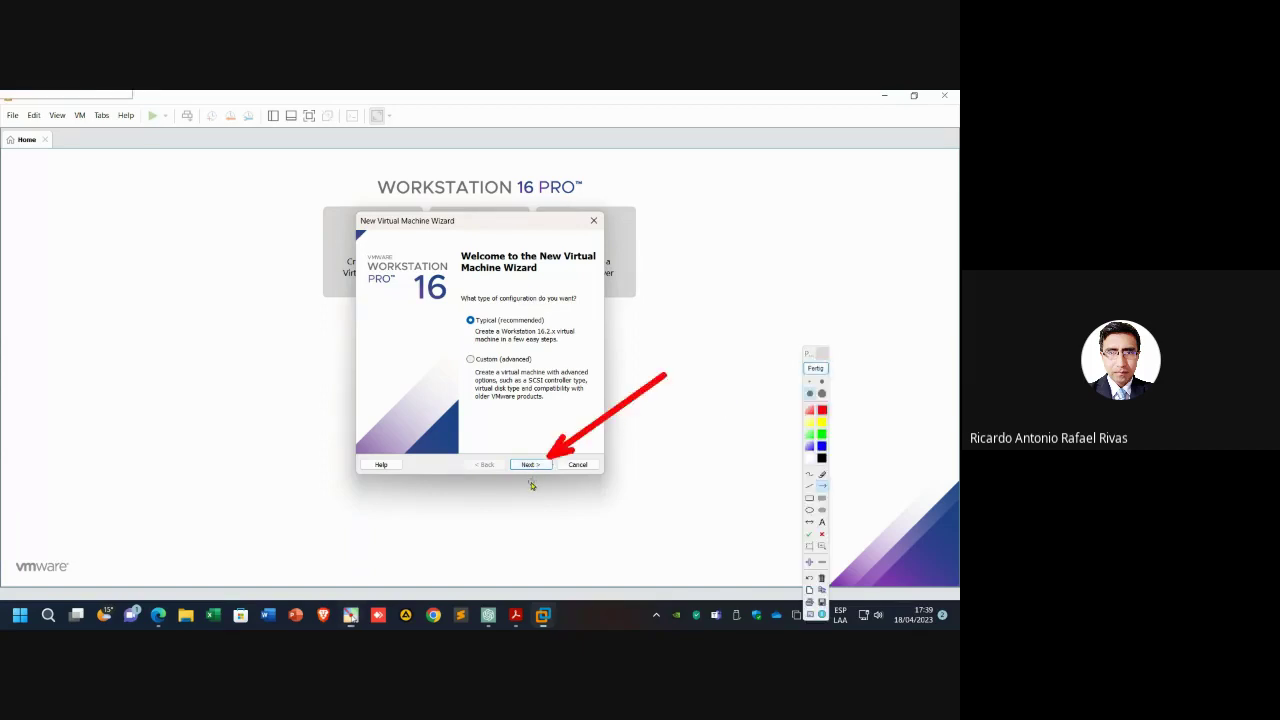
{"action": "key", "text": "super+Escape"}
{"action": "left_click", "coordinate": [815, 369]}
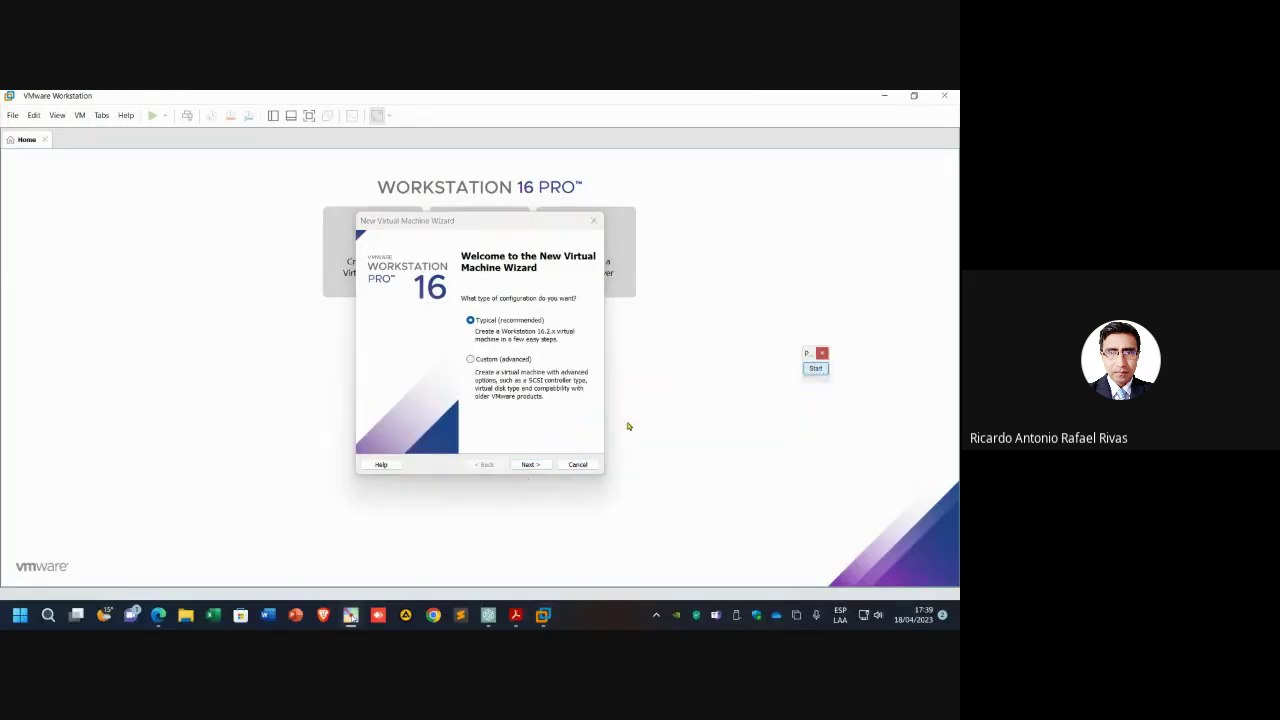
{"action": "left_click", "coordinate": [530, 465]}
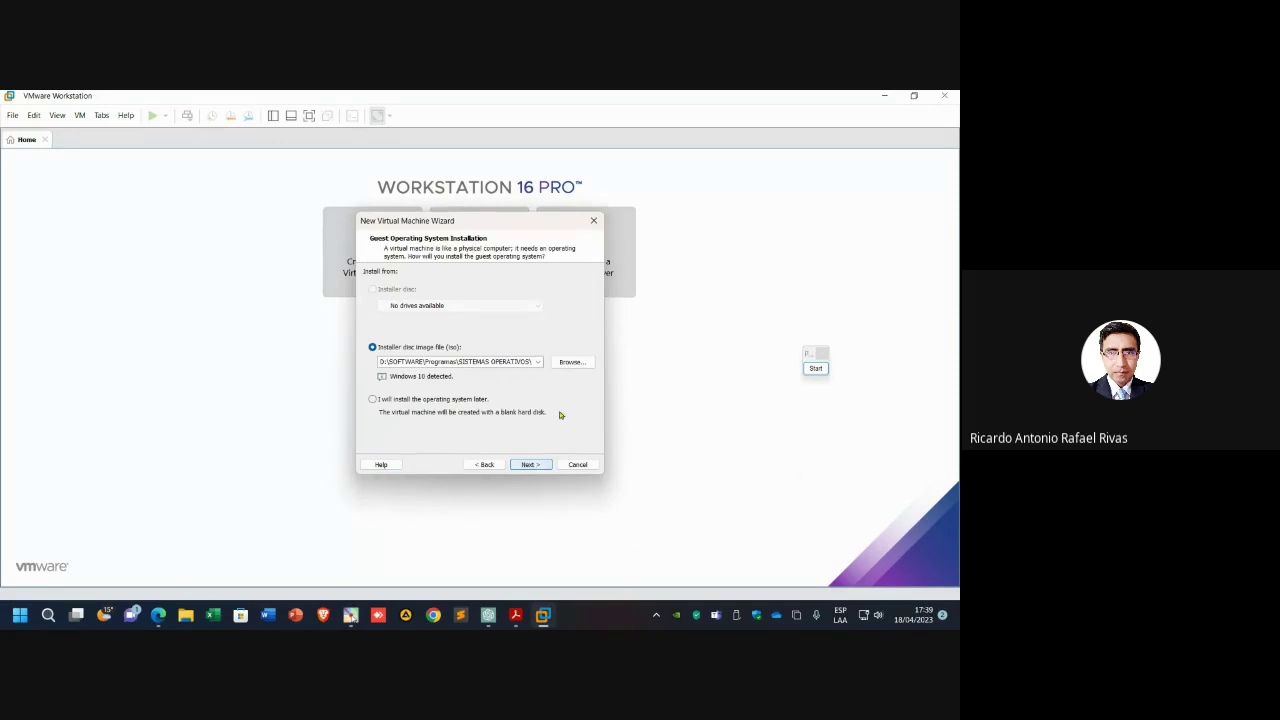
- Point a red arrow at the Installer disc image file (iso) option and magnify that area of the wizard
{"action": "left_click", "coordinate": [815, 369]}
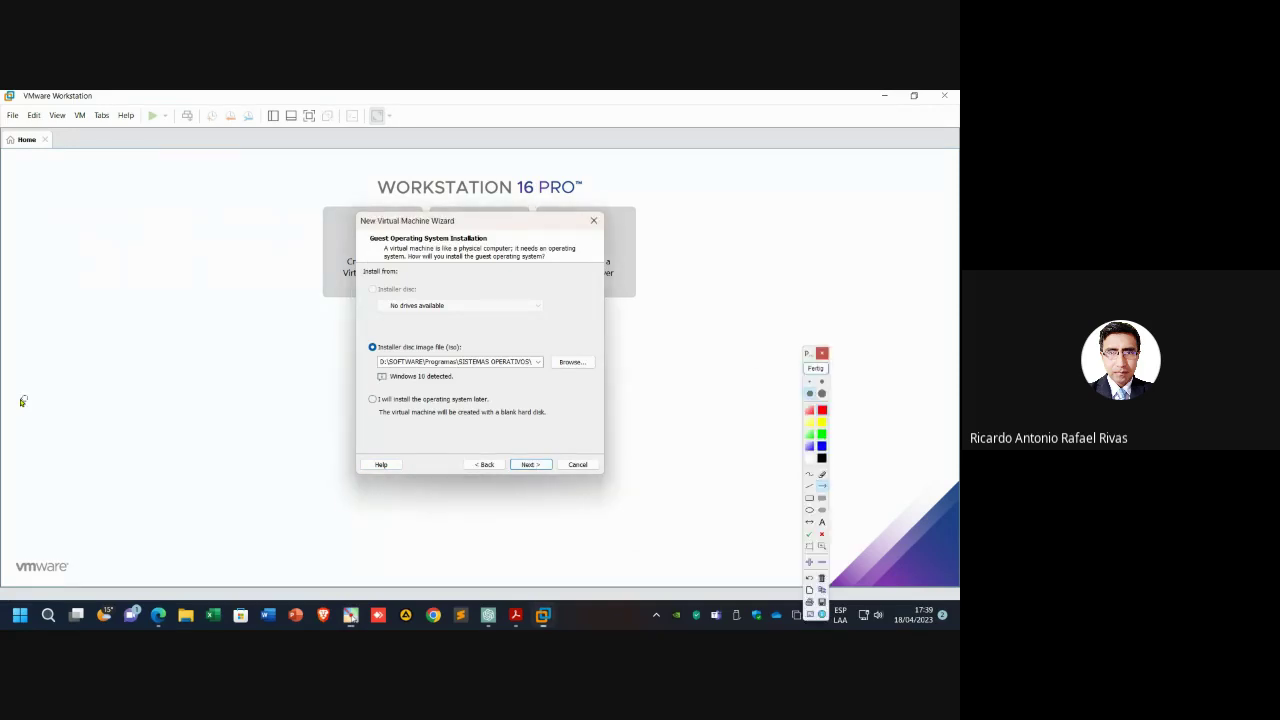
{"action": "mouse_move", "coordinate": [274, 427]}
{"action": "left_mouse_down"}
{"action": "mouse_move", "coordinate": [308, 414]}
{"action": "mouse_move", "coordinate": [365, 350]}
{"action": "left_mouse_up"}
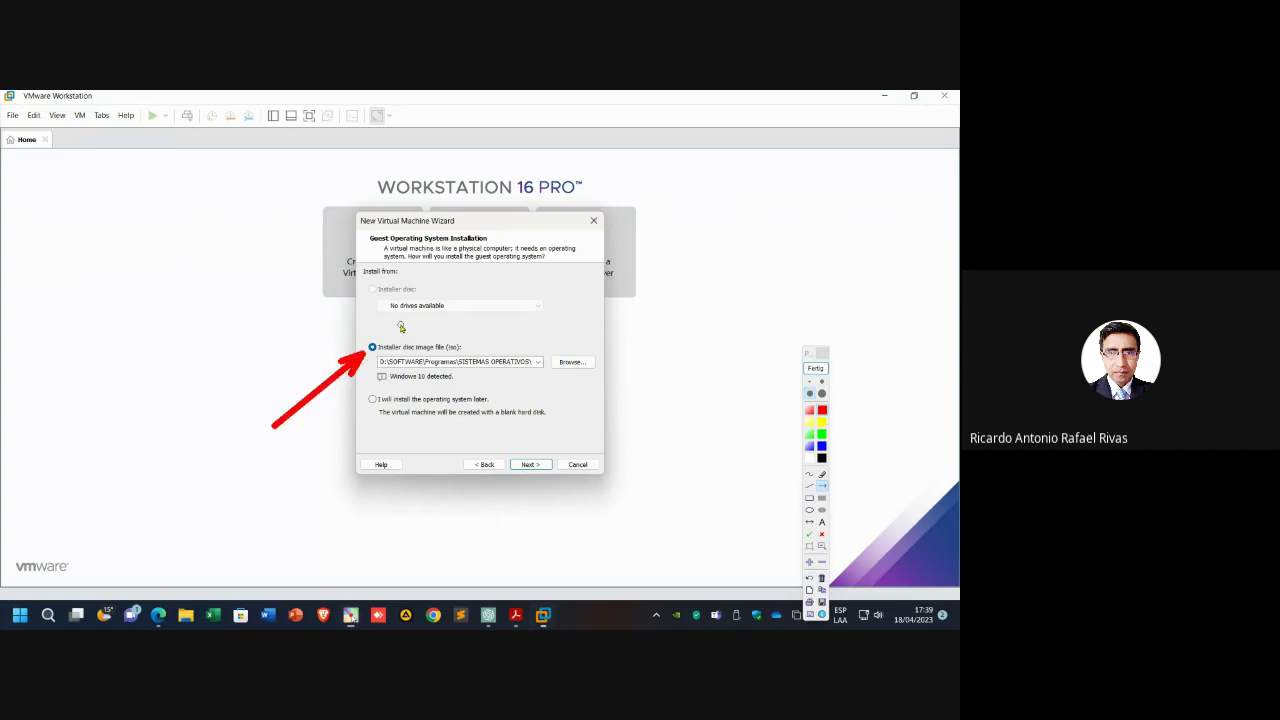
{"action": "scroll", "coordinate": [400, 327], "scroll_direction": "up", "scroll_amount": 1}
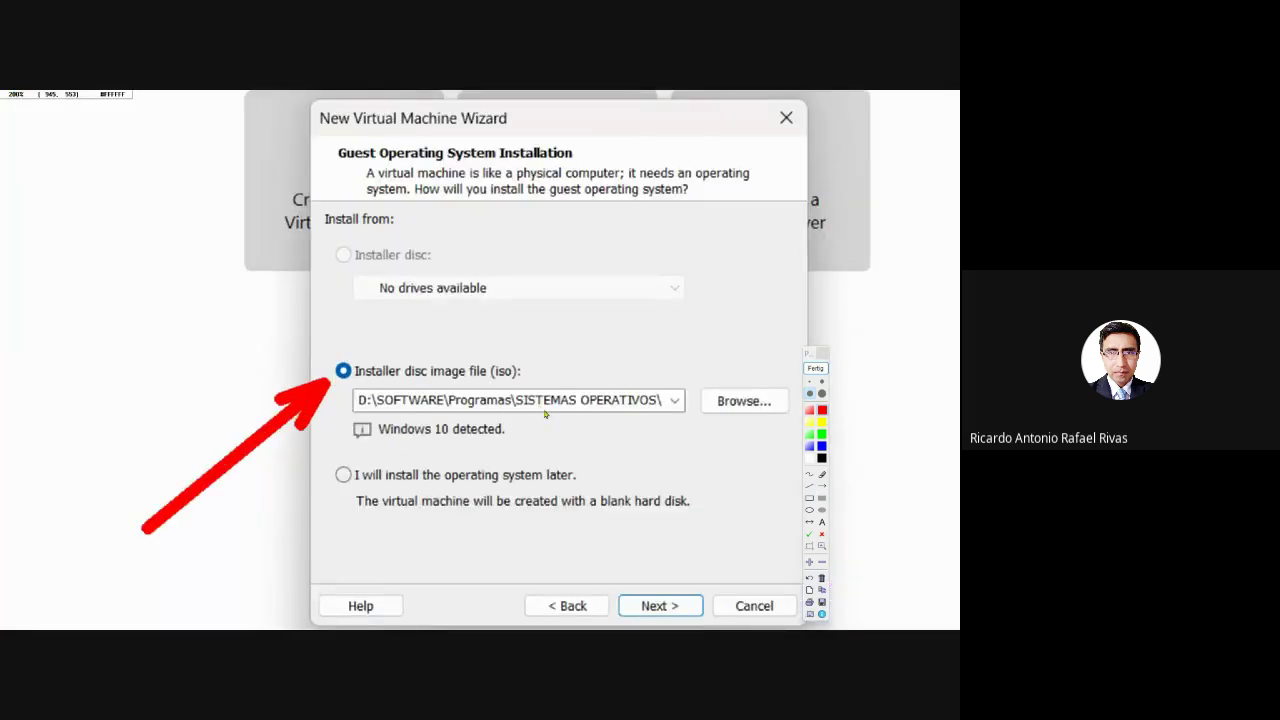
{"action": "scroll", "coordinate": [545, 414], "scroll_direction": "up", "scroll_amount": 1}
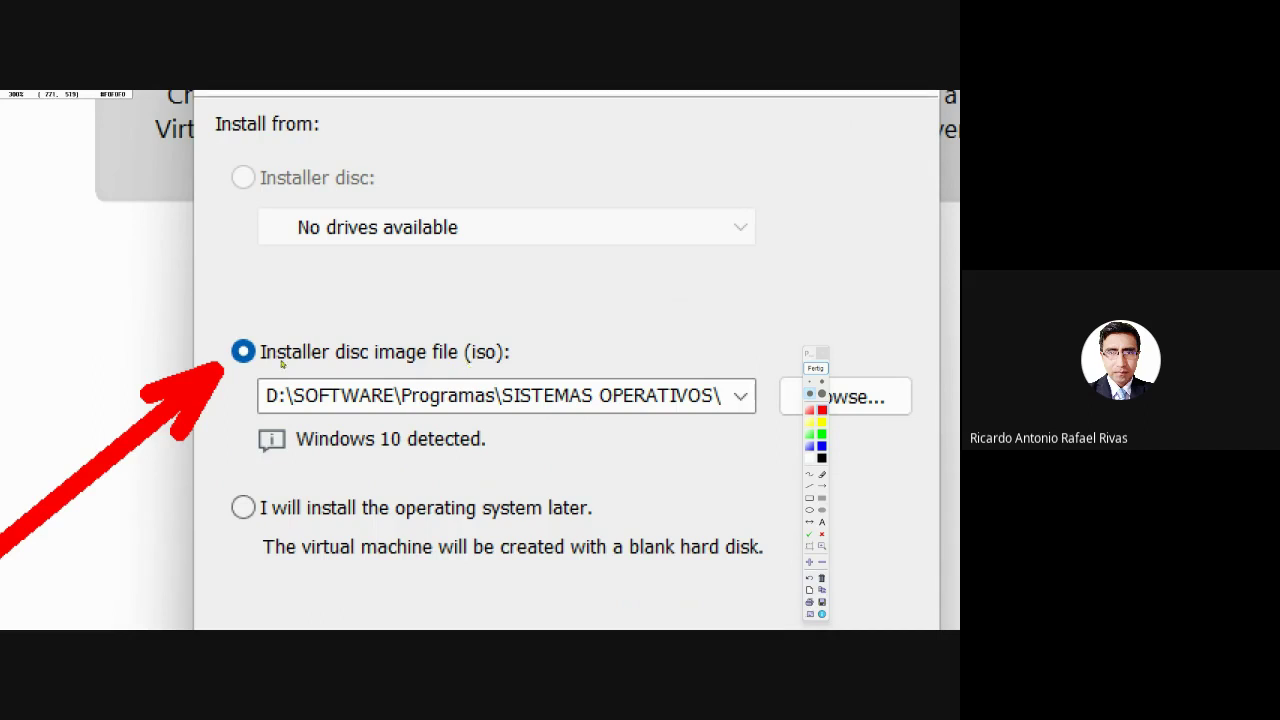
{"action": "scroll", "coordinate": [392, 375], "scroll_direction": "down", "scroll_amount": 2}
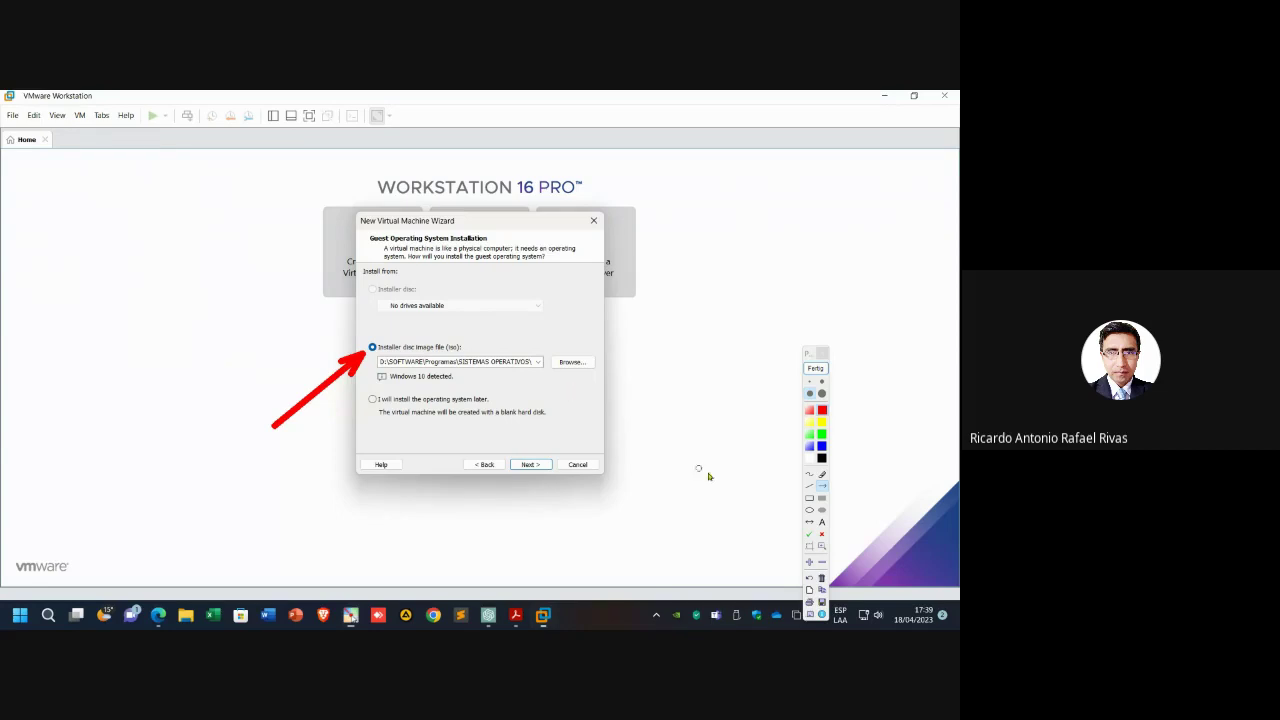
{"action": "key", "text": "ctrl+1"}
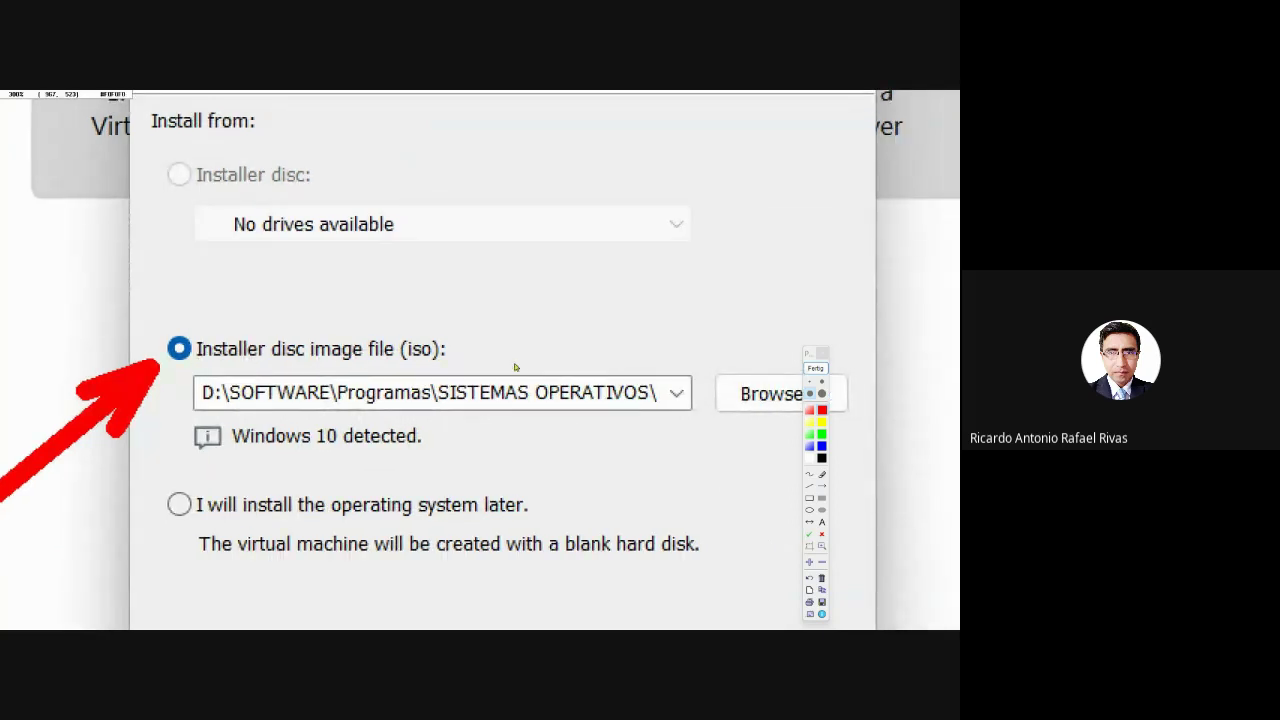
{"action": "key", "text": "Escape"}
- Circle the Browse option beside the ISO path in red, magnify it, and end the annotation
{"action": "key", "text": "e"}
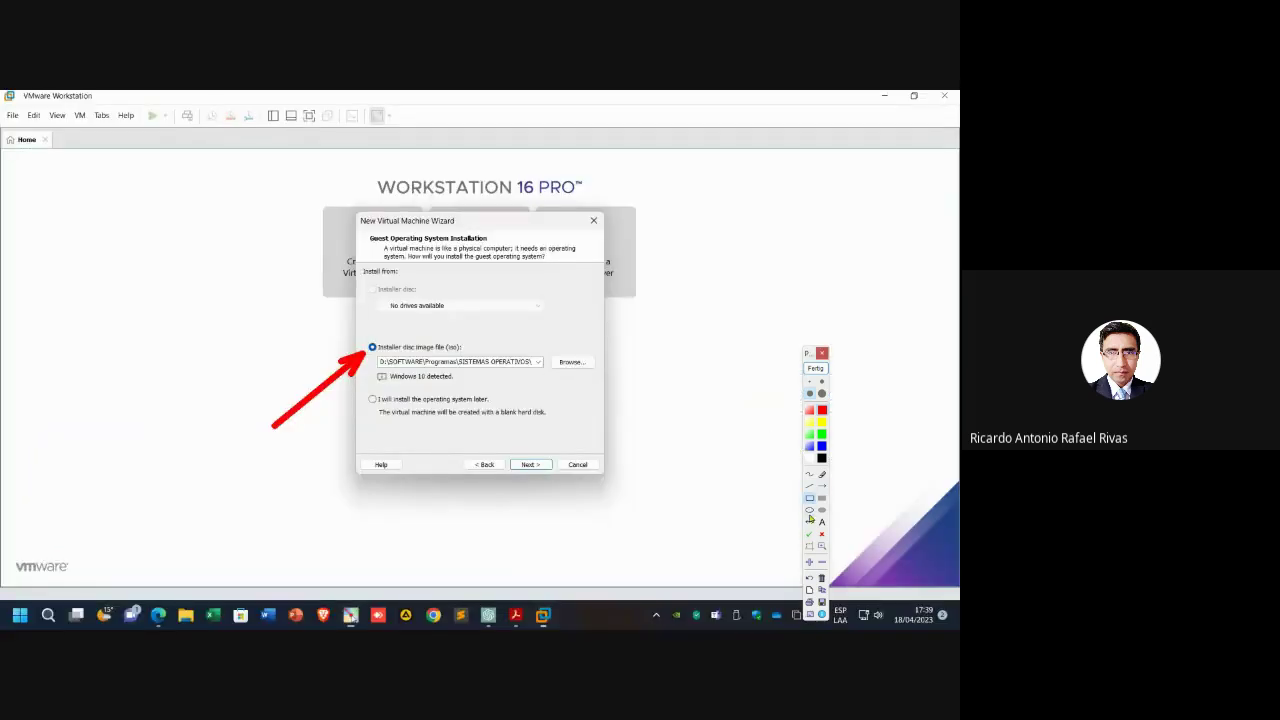
{"action": "left_click_drag", "start_coordinate": [540, 342], "coordinate": [614, 394]}
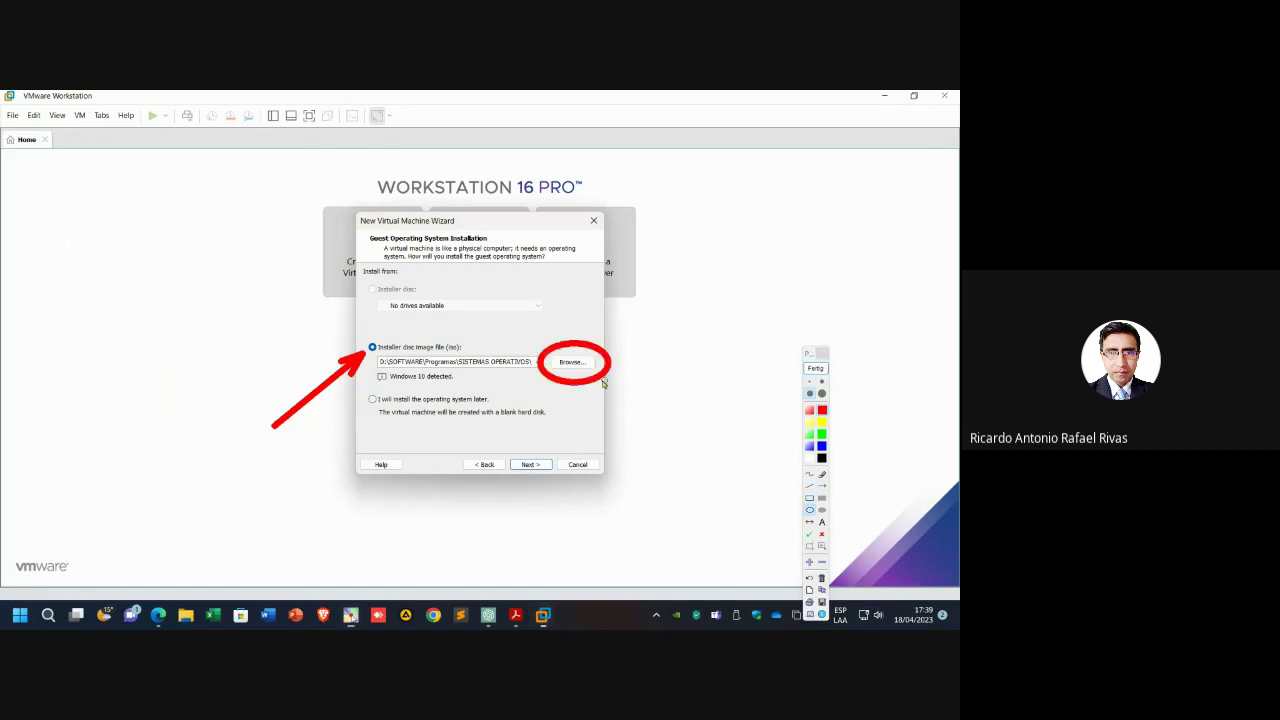
{"action": "key", "text": "super+plus"}
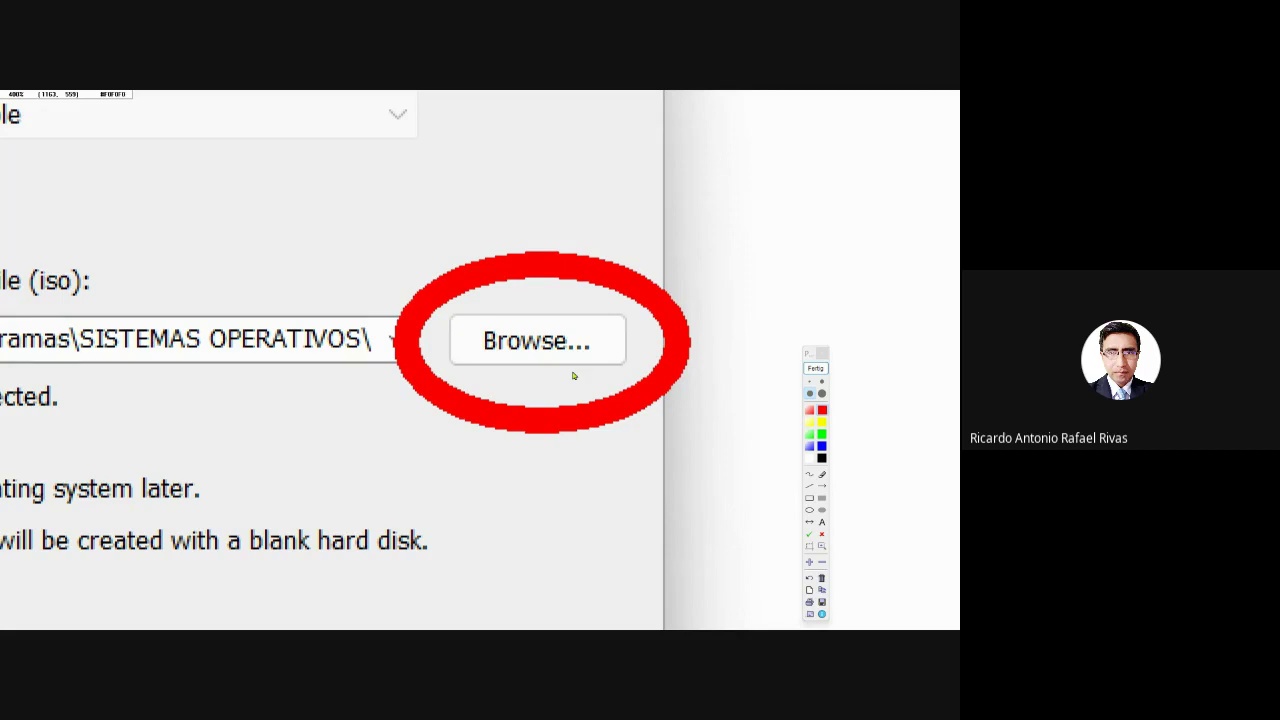
{"action": "scroll", "coordinate": [574, 376], "scroll_direction": "down", "scroll_amount": 2}
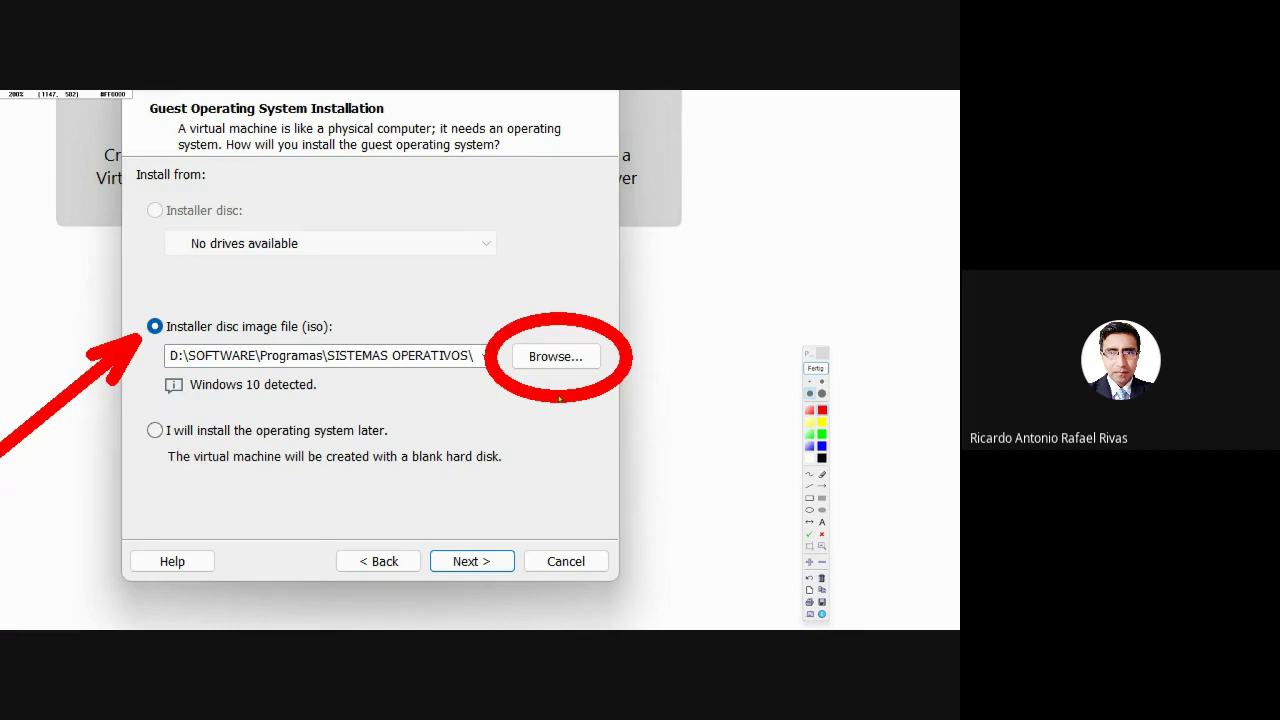
{"action": "scroll", "coordinate": [560, 398], "scroll_direction": "down", "scroll_amount": 1}
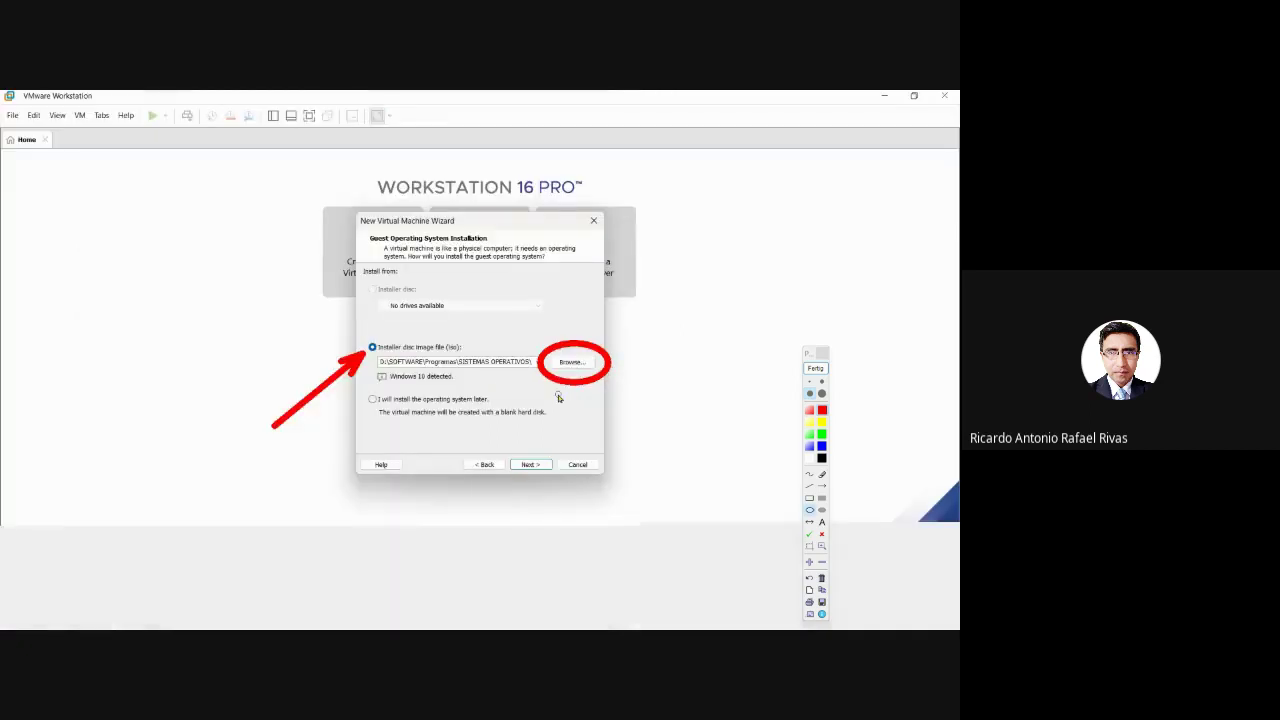
{"action": "left_click", "coordinate": [816, 368]}
- Browse for the installer image, select Windowsmayo2020 x86.iso in the SISTEMAS OPERATIVOS folder, and point a red arrow at it
{"action": "left_click", "coordinate": [573, 363]}
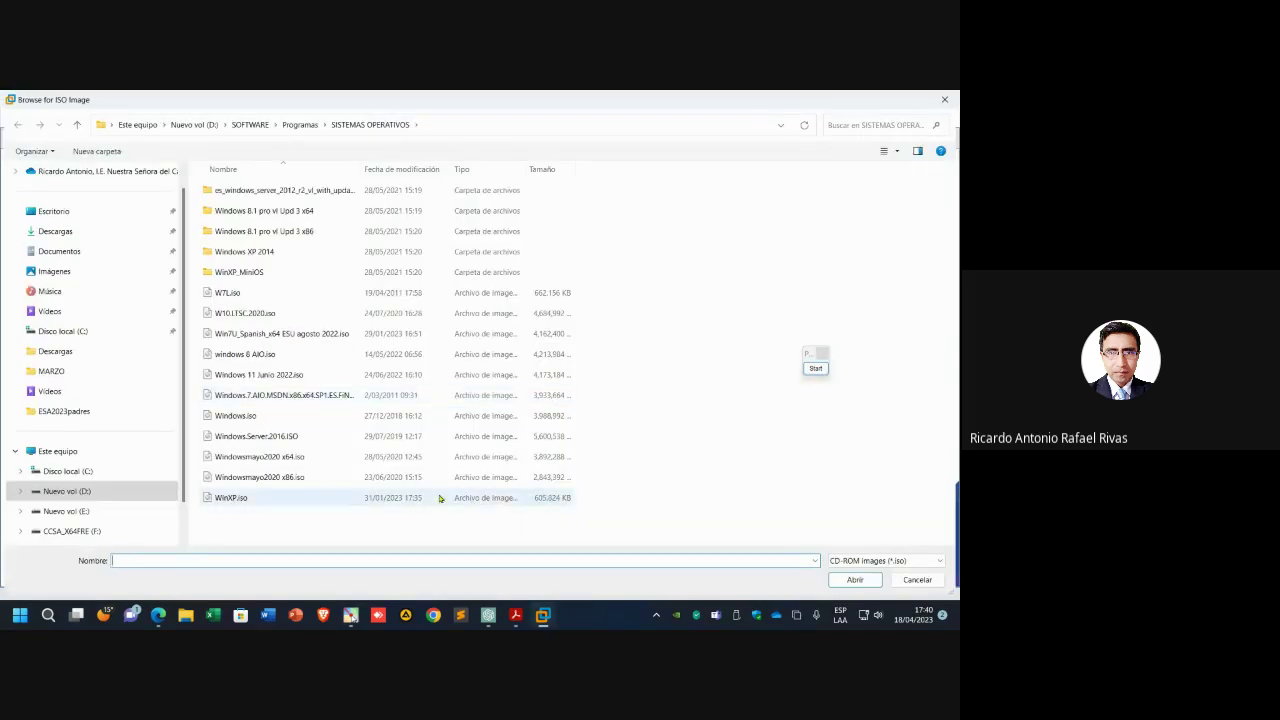
{"action": "left_click", "coordinate": [500, 477]}
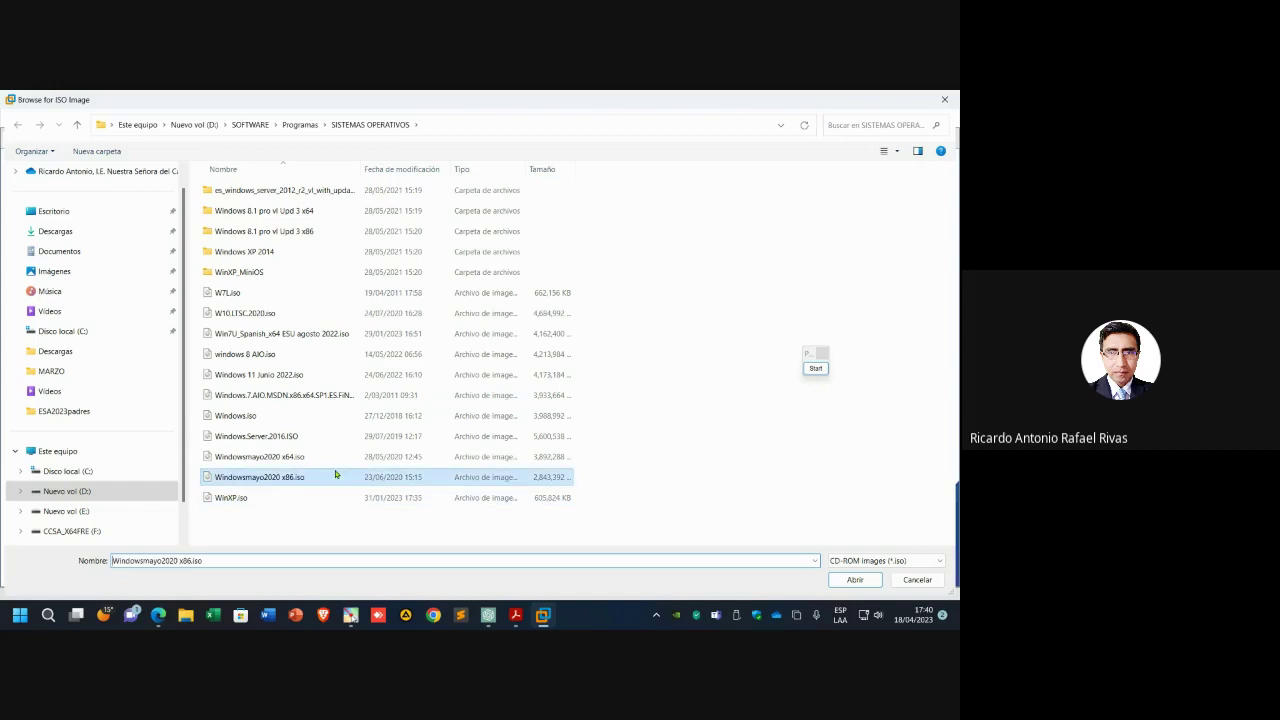
{"action": "left_click", "coordinate": [816, 368]}
{"action": "left_click", "coordinate": [821, 485]}
{"action": "mouse_move", "coordinate": [730, 330]}
{"action": "left_mouse_down"}
{"action": "mouse_move", "coordinate": [586, 478]}
{"action": "mouse_move", "coordinate": [314, 477]}
{"action": "left_mouse_up"}
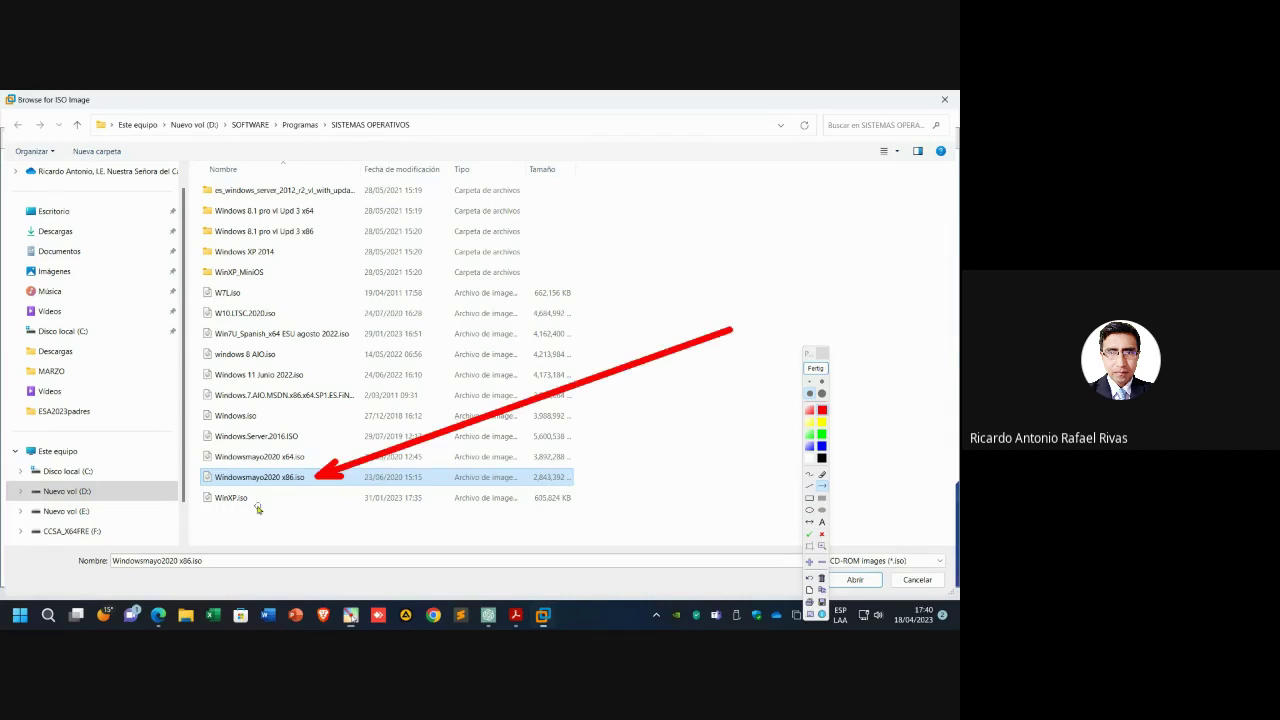
- Magnify the ISO file list to examine Windowsmayo2020 x86.iso and the neighbouring Windows installer images
{"action": "scroll", "coordinate": [243, 488], "scroll_direction": "up", "scroll_amount": 2}
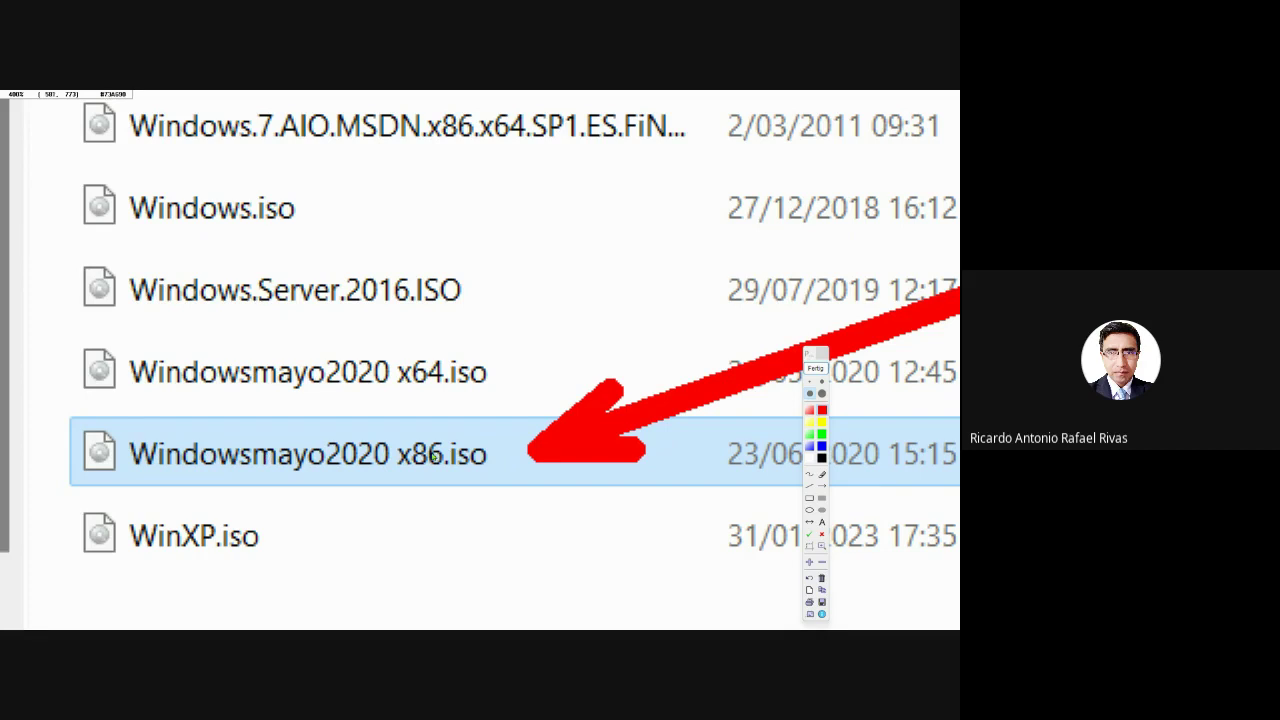
{"action": "key", "text": "Escape"}
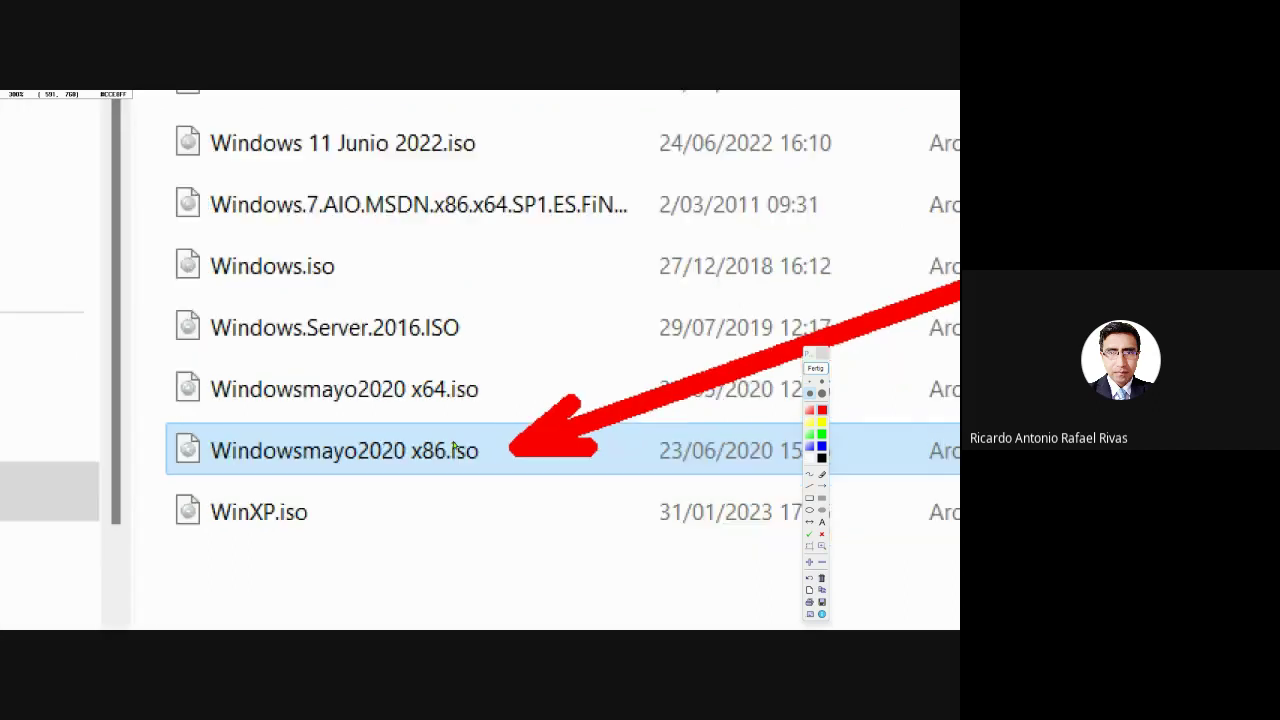
{"action": "scroll", "coordinate": [196, 471], "scroll_direction": "up", "scroll_amount": 3}
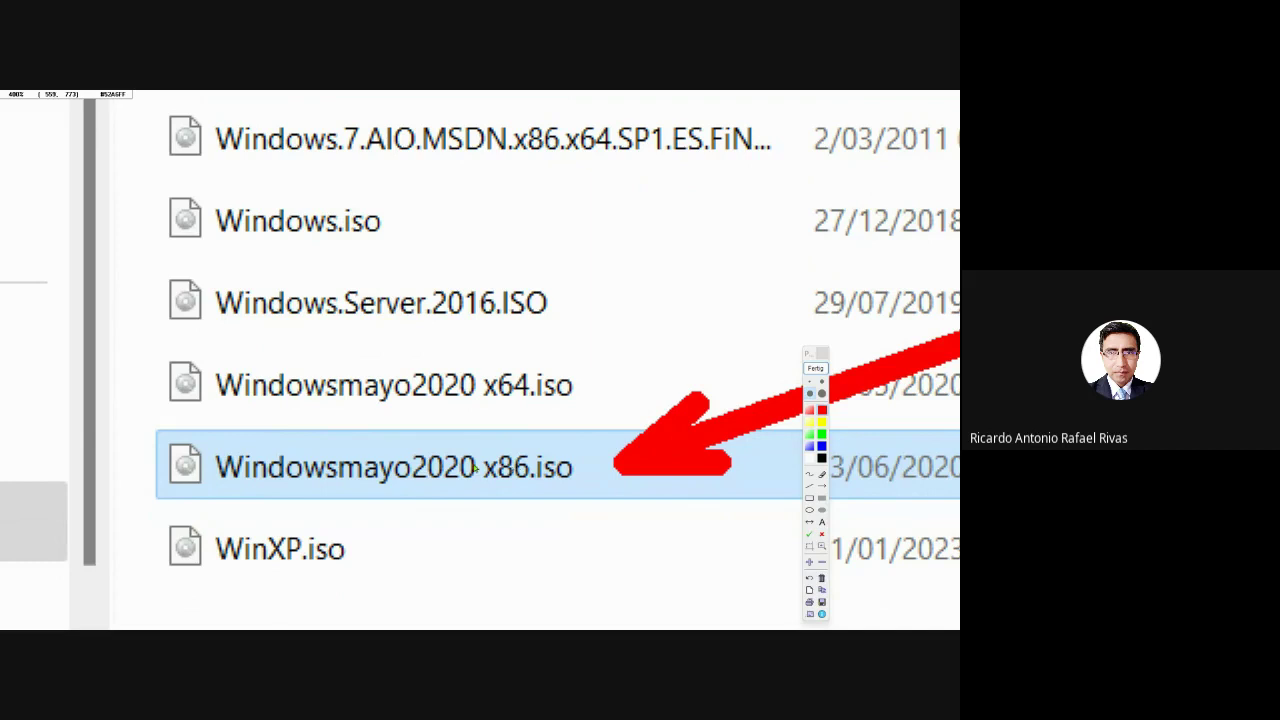
{"action": "scroll", "coordinate": [476, 470], "scroll_direction": "down", "scroll_amount": 1}
{"action": "scroll", "coordinate": [476, 470], "scroll_direction": "down", "scroll_amount": 2}
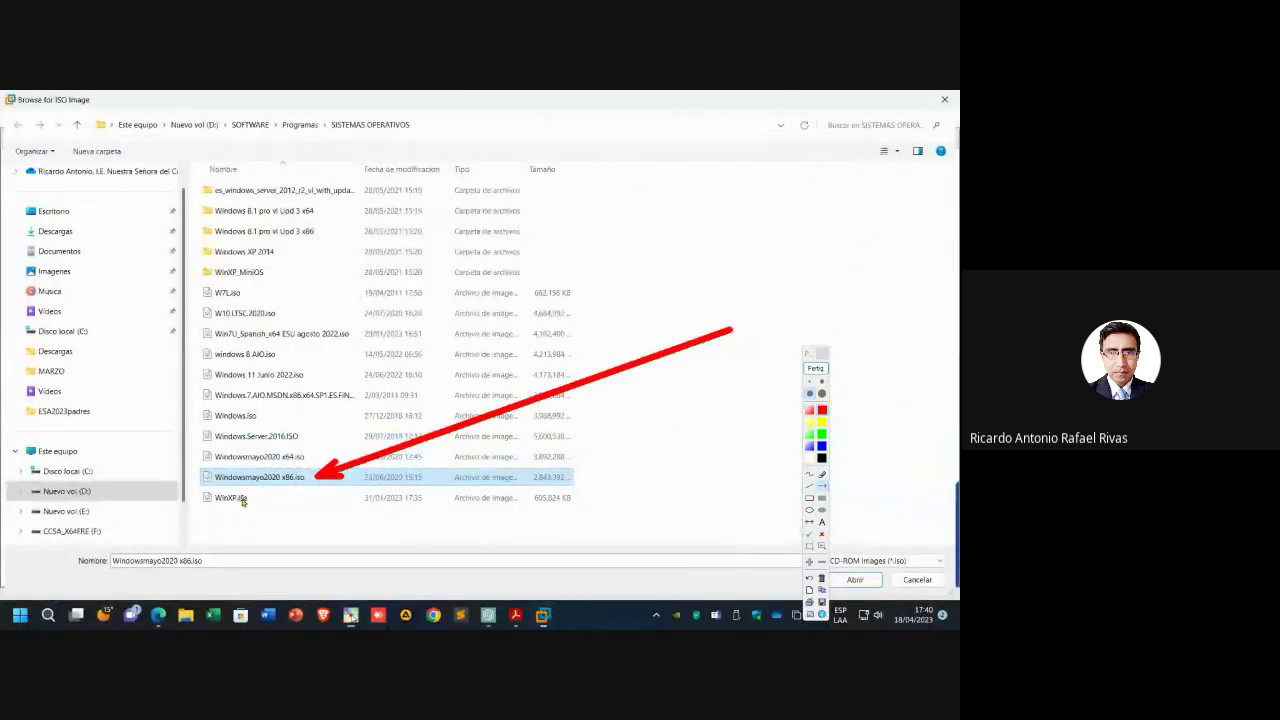
{"action": "scroll", "coordinate": [243, 503], "scroll_direction": "up", "scroll_amount": 1}
{"action": "scroll", "coordinate": [243, 503], "scroll_direction": "up", "scroll_amount": 1}
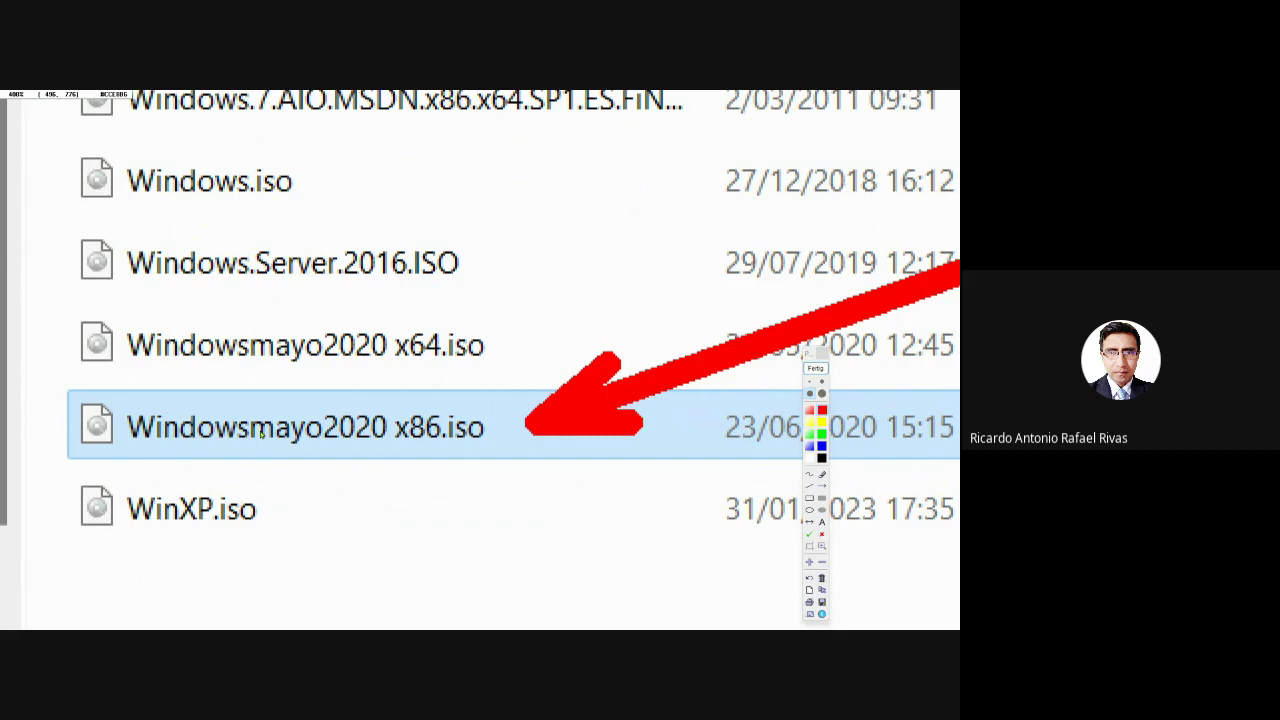
{"action": "scroll", "coordinate": [328, 428], "scroll_direction": "down", "scroll_amount": 1}
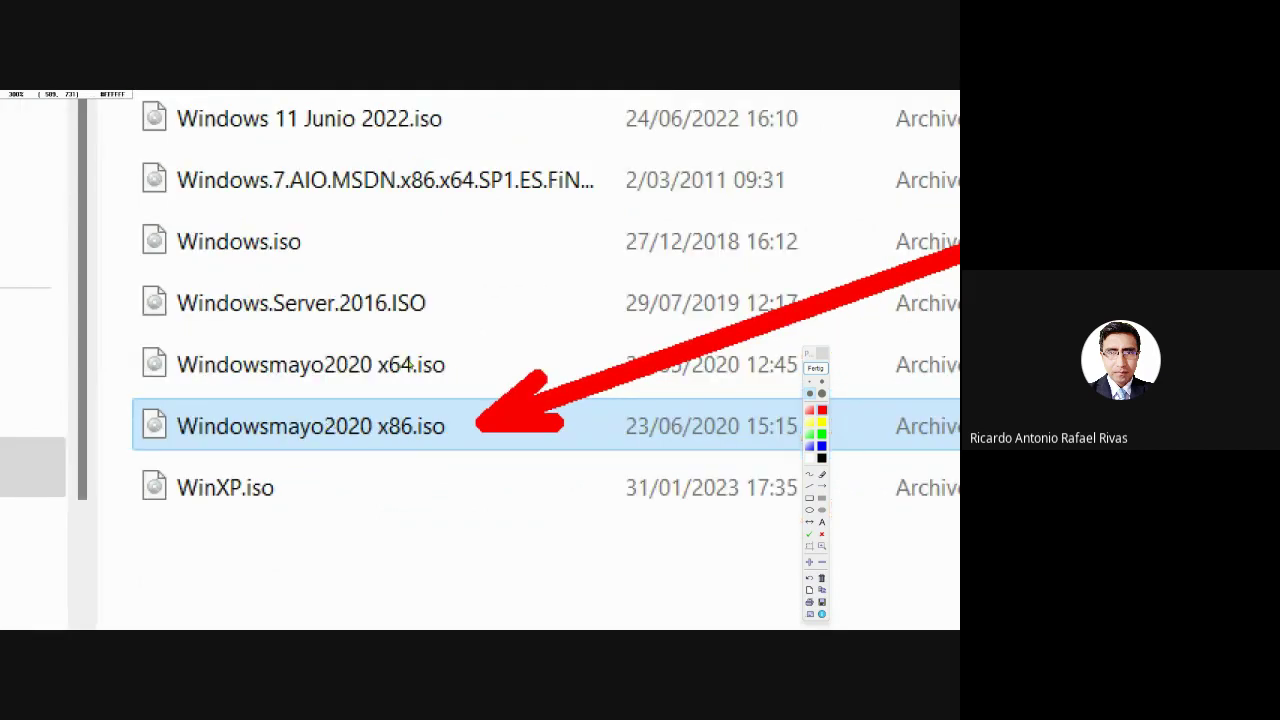
{"action": "scroll", "coordinate": [322, 366], "scroll_direction": "up", "scroll_amount": 1}
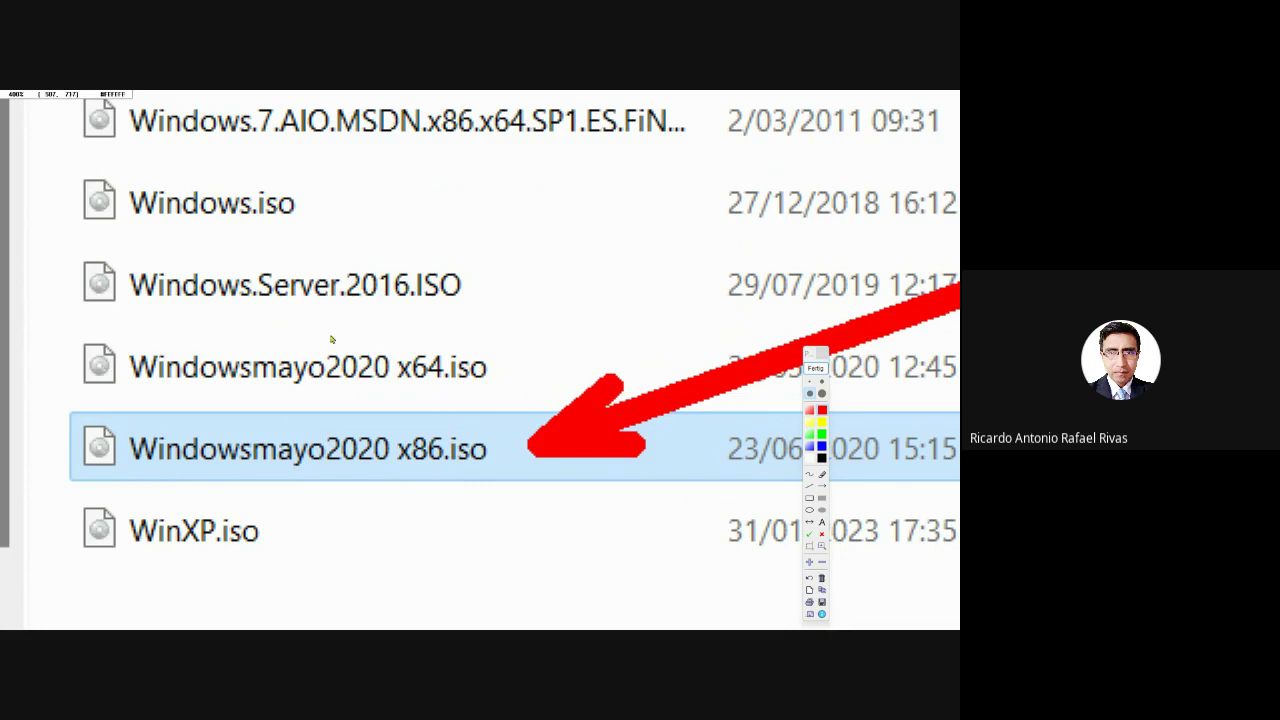
{"action": "scroll", "coordinate": [492, 352], "scroll_direction": "down", "scroll_amount": 1}
{"action": "scroll", "coordinate": [492, 352], "scroll_direction": "down", "scroll_amount": 2}
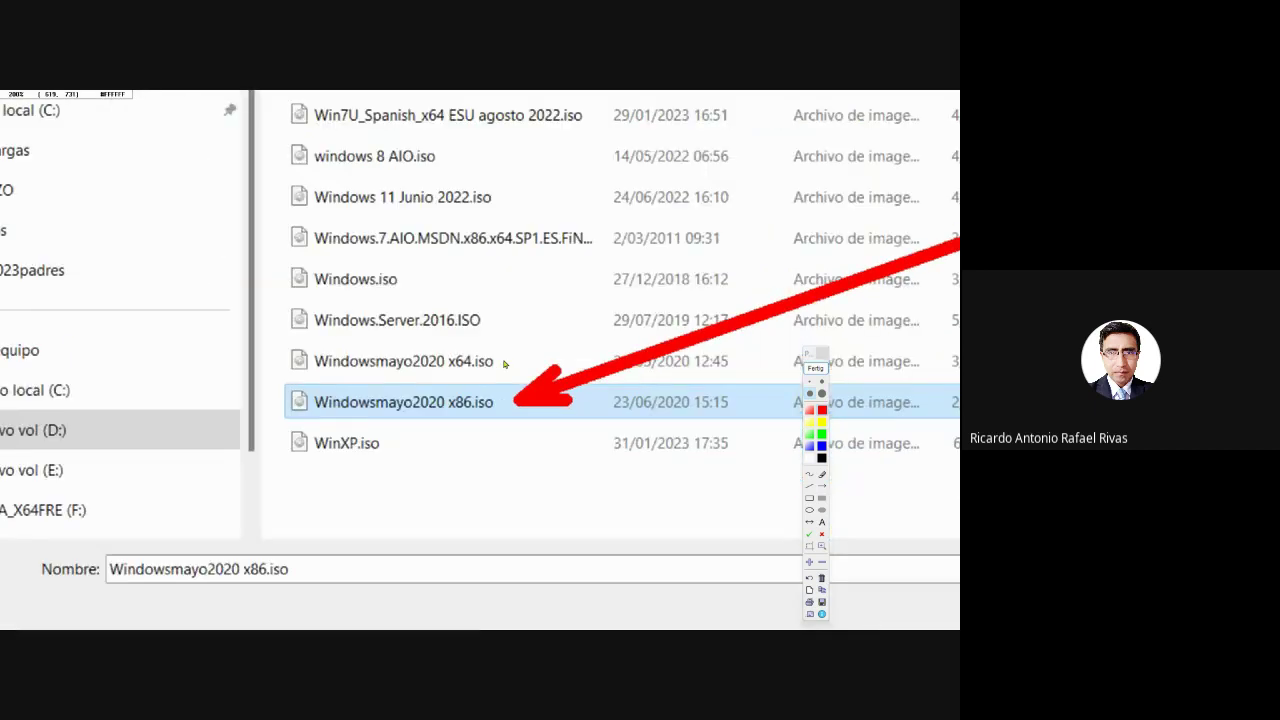
- Draw a red arrow from Windowsmayo2020 x86.iso to Abrir, end the annotation, and open that image as the installer
{"action": "left_click", "coordinate": [815, 369]}
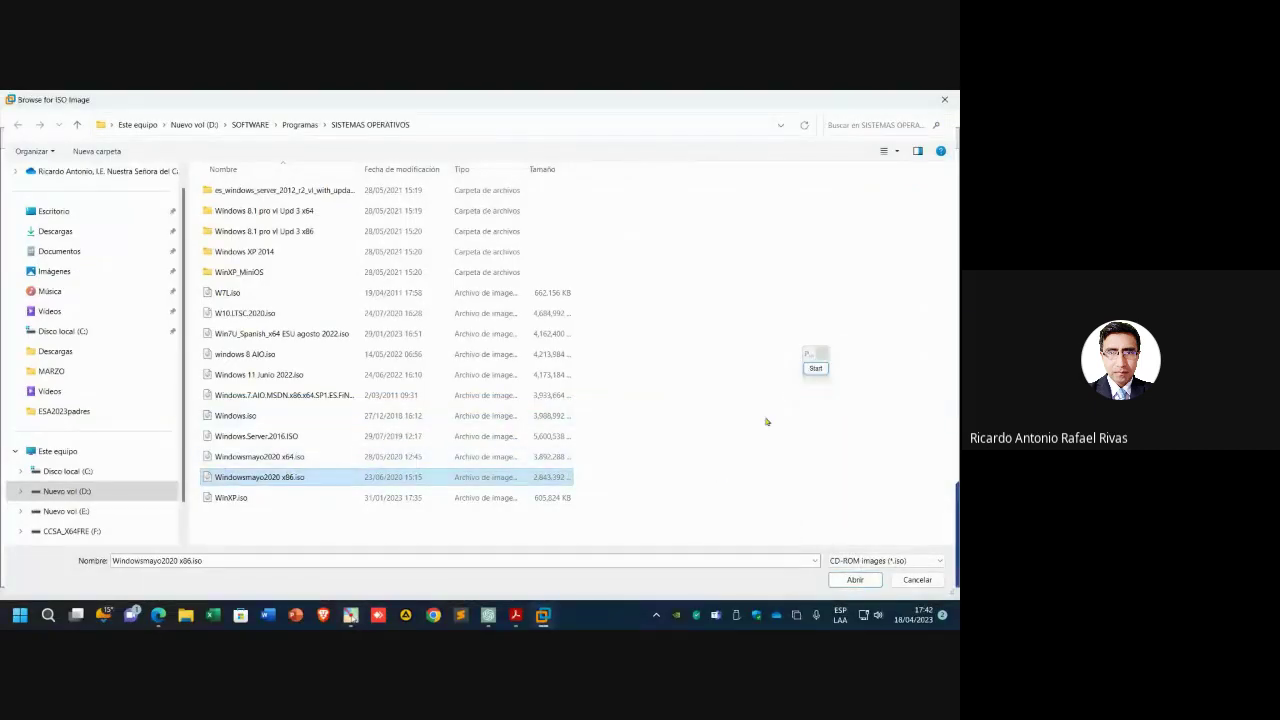
{"action": "left_click_drag", "start_coordinate": [813, 370], "coordinate": [668, 277]}
{"action": "left_click", "coordinate": [668, 277]}
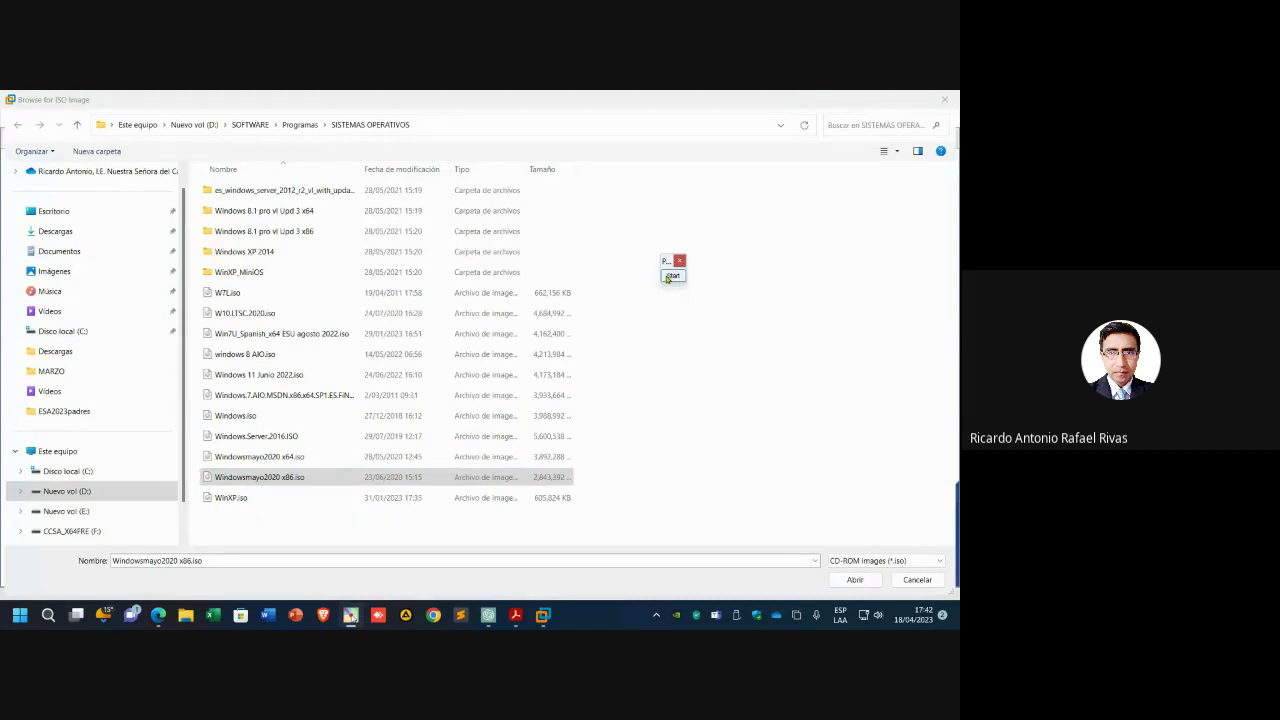
{"action": "mouse_move", "coordinate": [316, 482]}
{"action": "left_mouse_down"}
{"action": "mouse_move", "coordinate": [597, 523]}
{"action": "mouse_move", "coordinate": [822, 580]}
{"action": "left_mouse_up"}
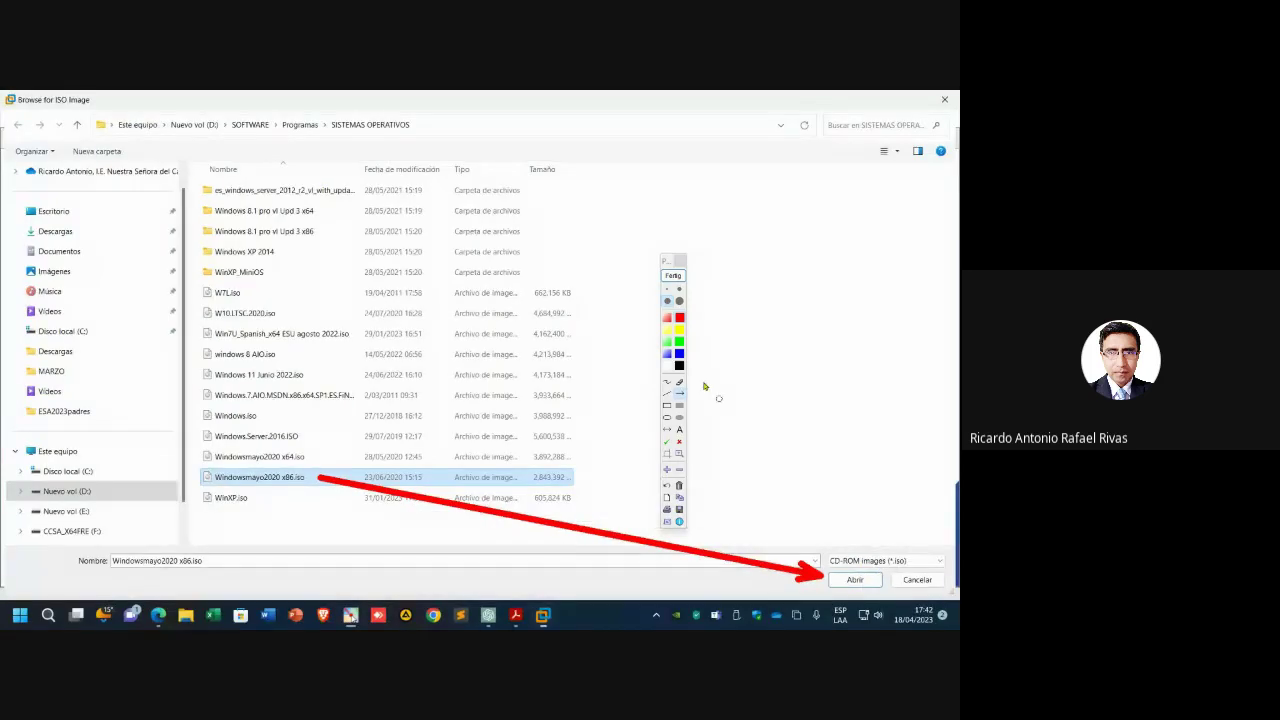
{"action": "left_click", "coordinate": [673, 275]}
{"action": "left_click", "coordinate": [853, 581]}
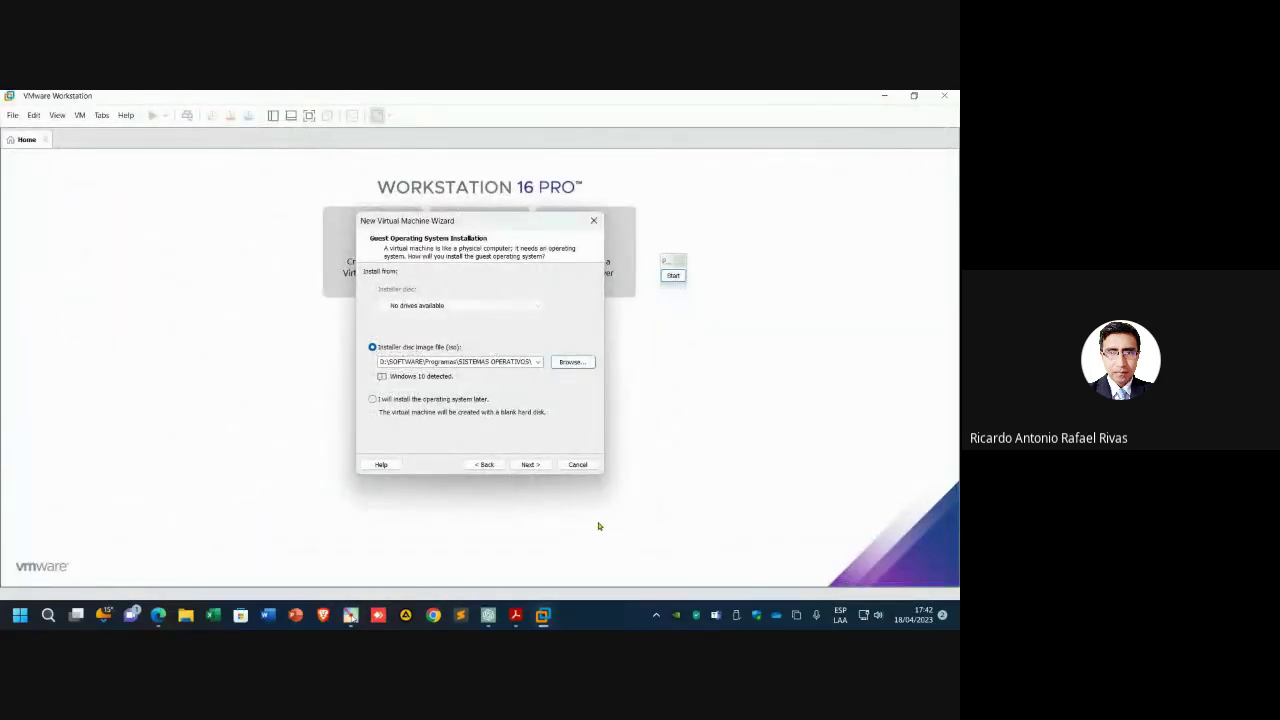
- Point a red arrow at the detected operating system line below the ISO path, magnify it, and end the annotation
{"action": "left_click", "coordinate": [673, 275]}
{"action": "left_click_drag", "start_coordinate": [634, 408], "coordinate": [460, 380]}
{"action": "scroll", "coordinate": [458, 382], "scroll_direction": "up", "scroll_amount": 2}
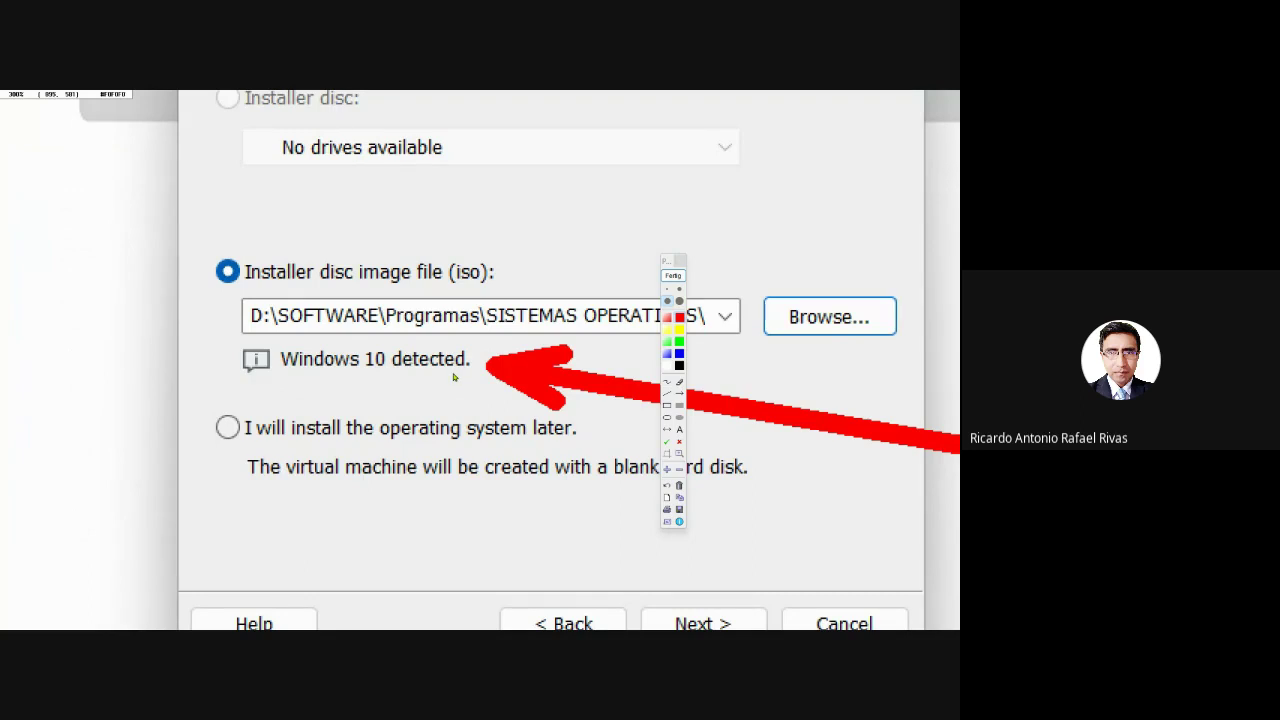
{"action": "key", "text": "Escape"}
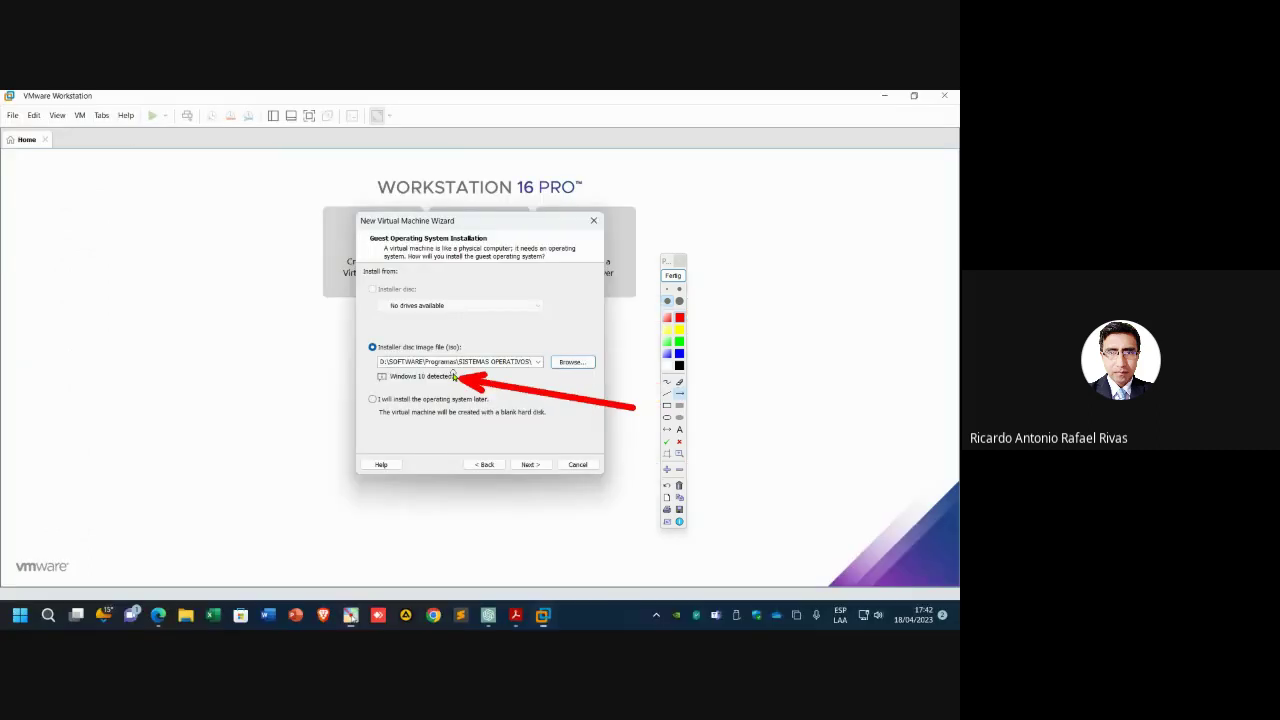
{"action": "left_click", "coordinate": [673, 275]}
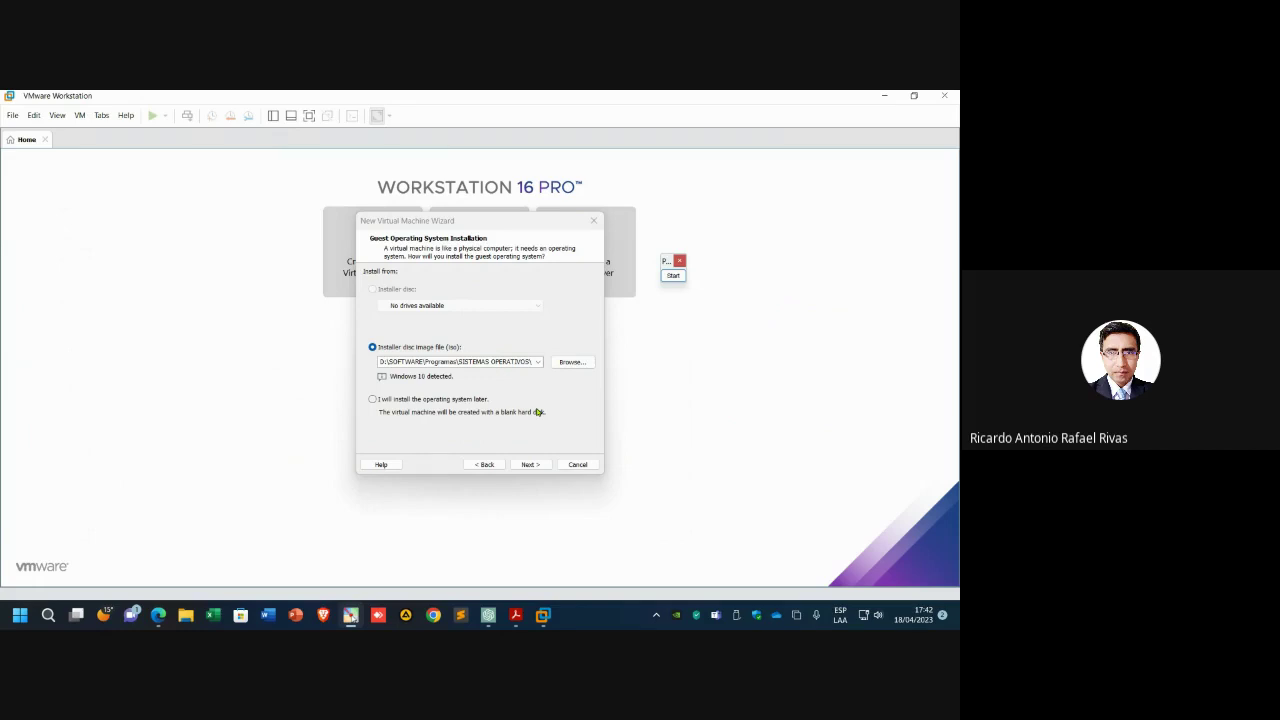
- Continue to the naming page and point a red arrow at the virtual machine name, magnifying that area
{"action": "left_click", "coordinate": [530, 465]}
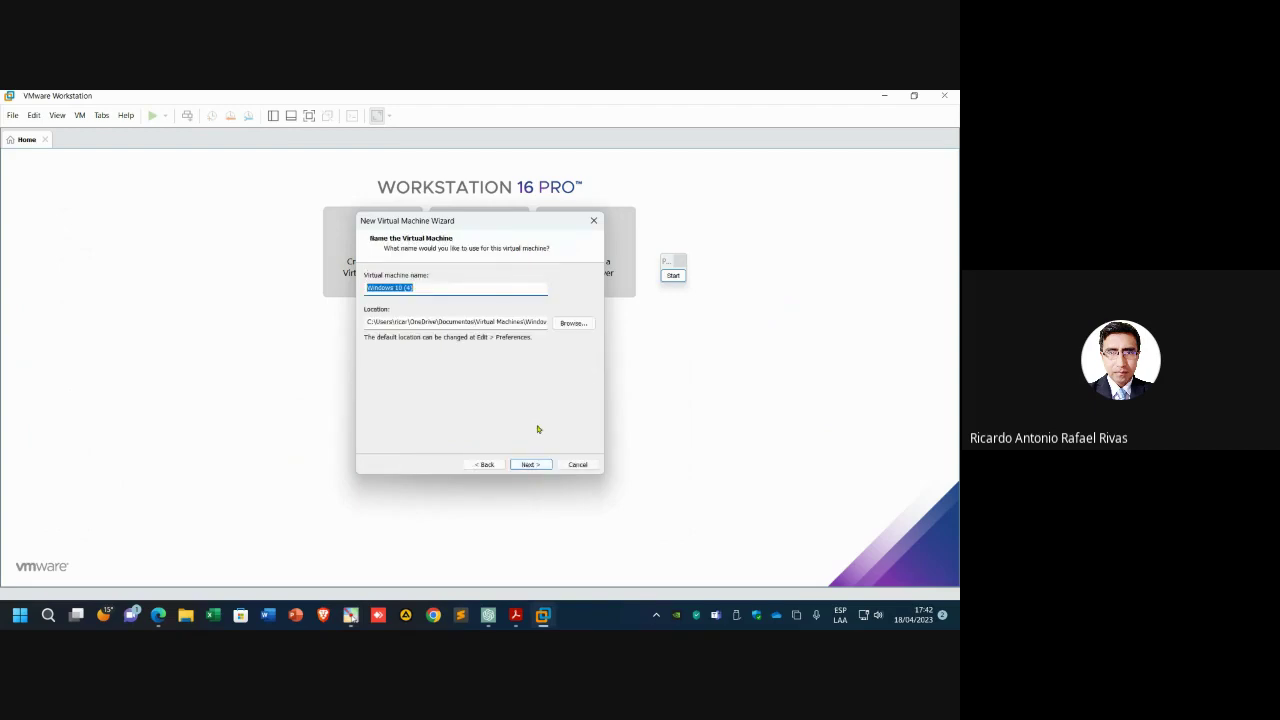
{"action": "left_click_drag", "start_coordinate": [193, 368], "coordinate": [360, 292]}
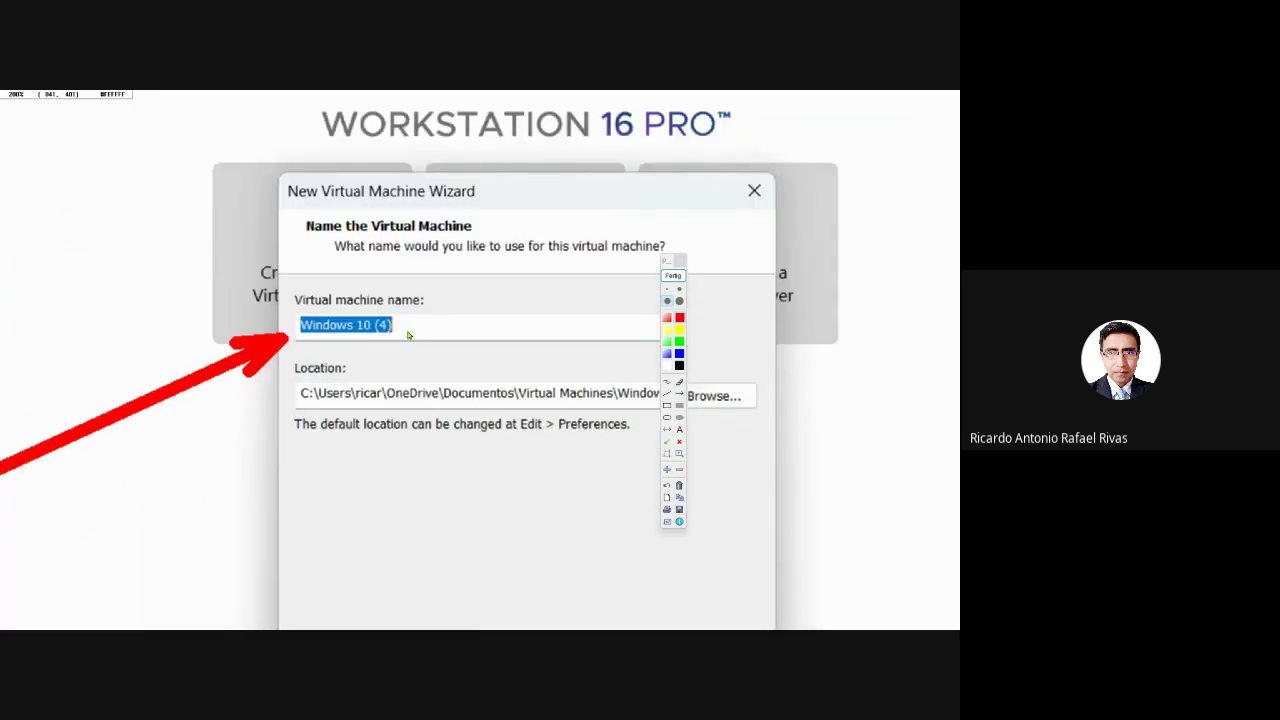
{"action": "left_click", "coordinate": [674, 277]}
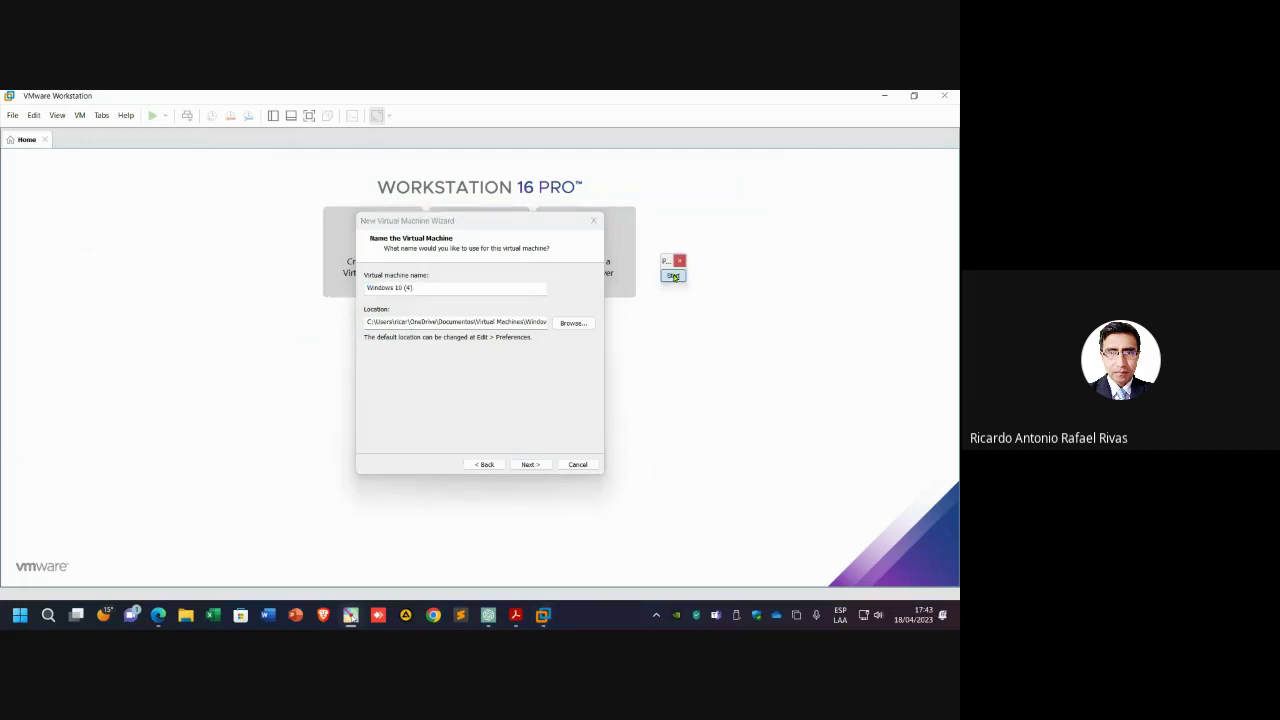
- Name the virtual machine Mi PC virtual
{"action": "left_click", "coordinate": [428, 285]}
{"action": "type", "text": "Mi OC"}
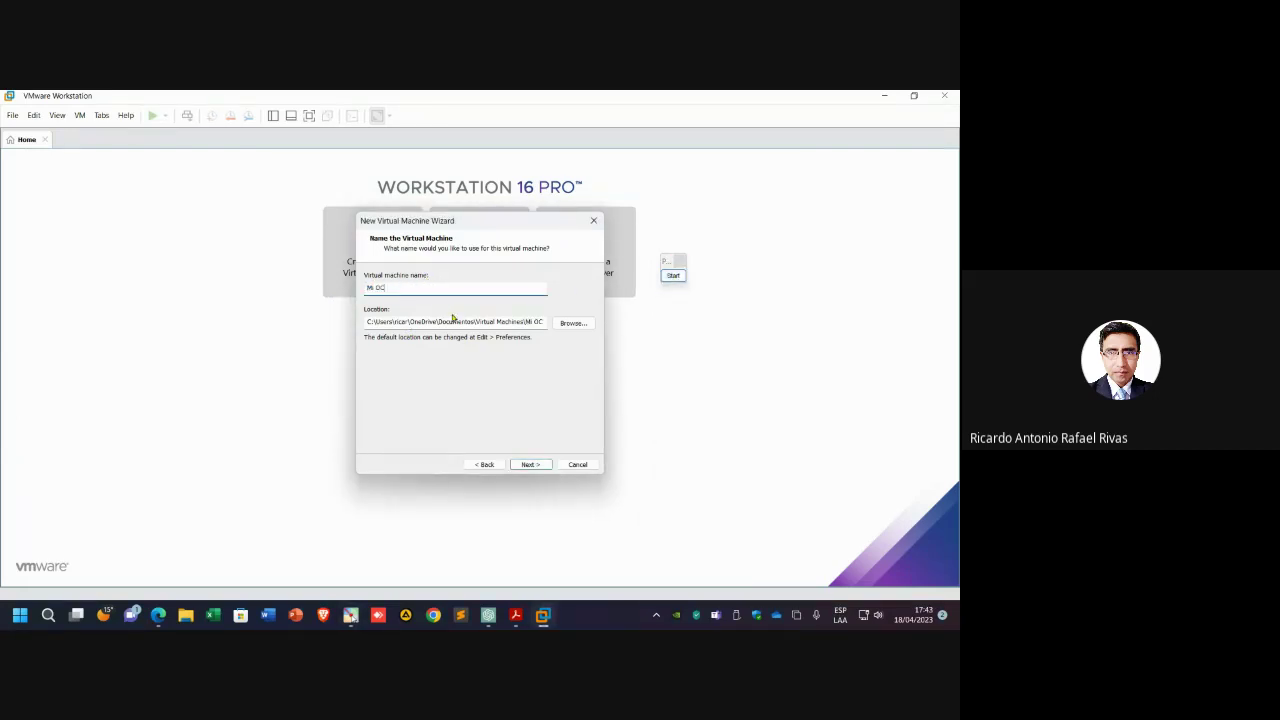
{"action": "key", "text": "BackSpace"}
{"action": "key", "text": "BackSpace"}
{"action": "type", "text": "PC virtual"}
- Point a red arrow at the name Mi PC virtual, magnify it, and end the annotation
{"action": "left_click", "coordinate": [673, 275]}
{"action": "left_click_drag", "start_coordinate": [147, 424], "coordinate": [358, 300]}
{"action": "key", "text": "super+plus"}
{"action": "key", "text": "super+plus"}
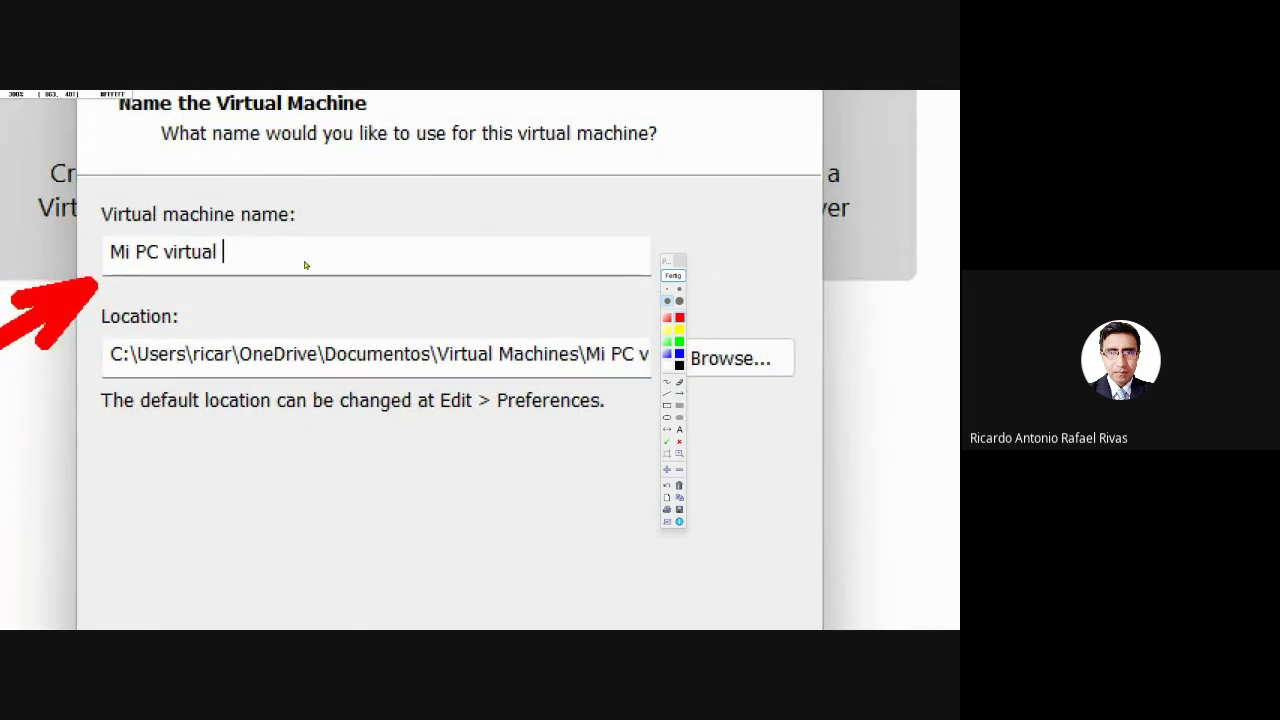
{"action": "key", "text": "super+minus"}
{"action": "key", "text": "super+minus"}
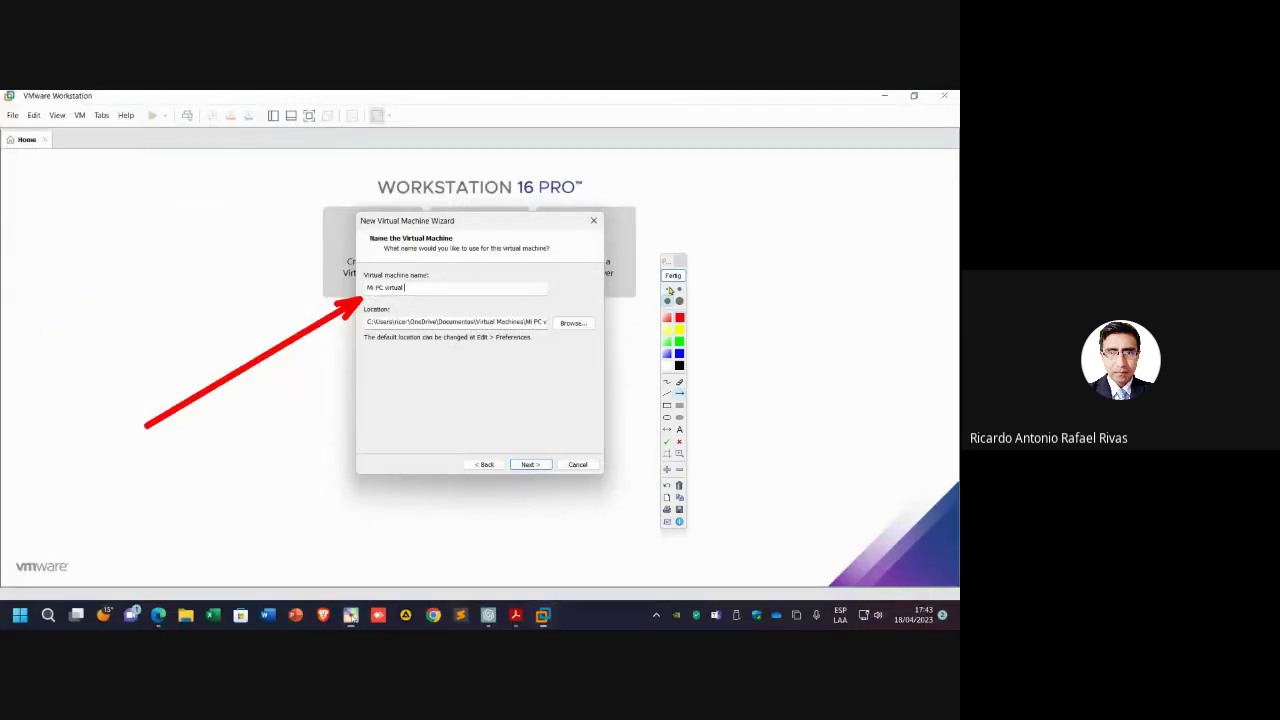
{"action": "left_click", "coordinate": [673, 275]}
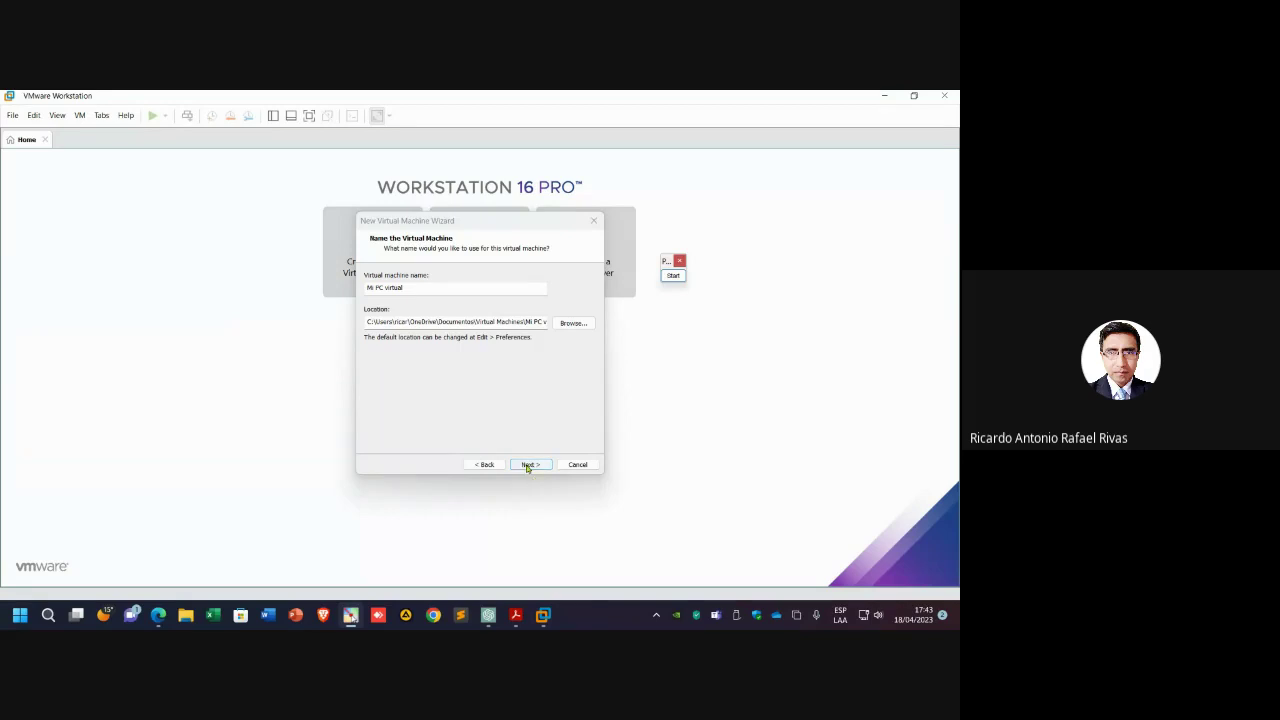
- Try to continue with the name Mi PC virtual, and rename the virtual machine as Mi PC virtual 123
{"action": "left_click", "coordinate": [531, 465]}
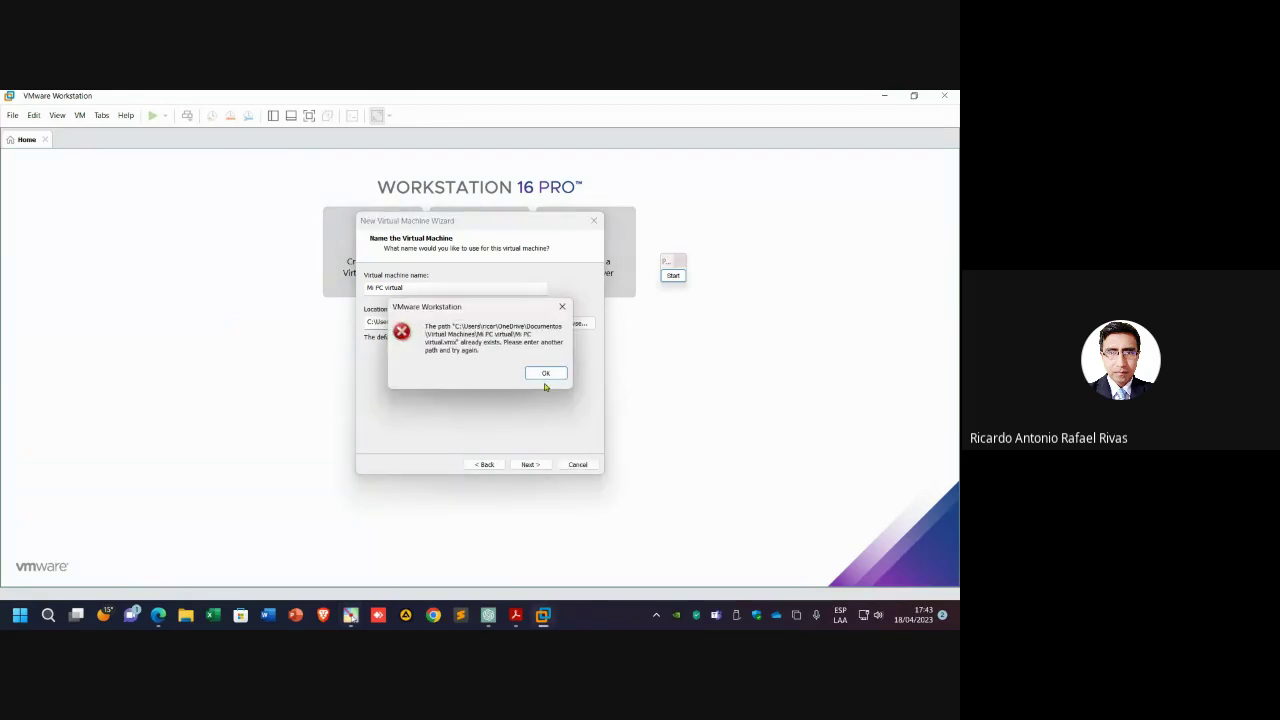
{"action": "left_click", "coordinate": [546, 374]}
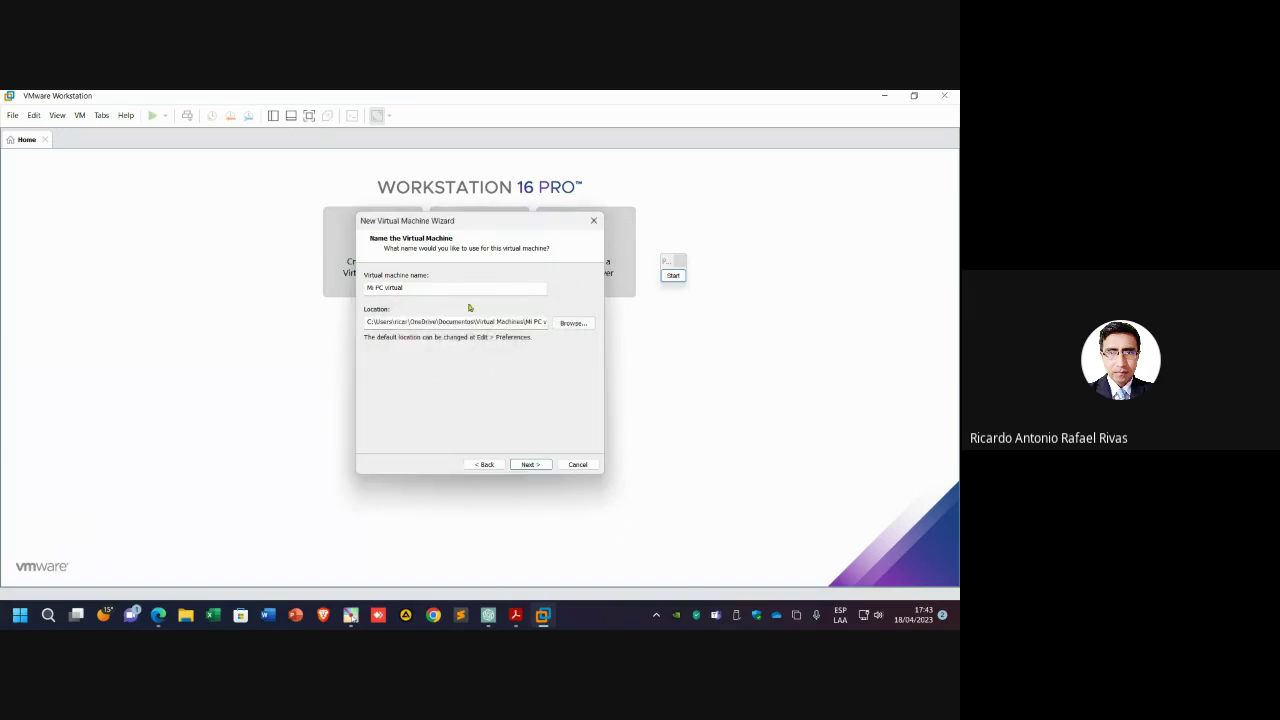
{"action": "left_click", "coordinate": [425, 283]}
{"action": "type", "text": "123"}
- Point a red arrow at the name Mi PC virtual 123, magnify it, and end the annotation
{"action": "left_click", "coordinate": [673, 275]}
{"action": "left_click_drag", "start_coordinate": [610, 378], "coordinate": [431, 299]}
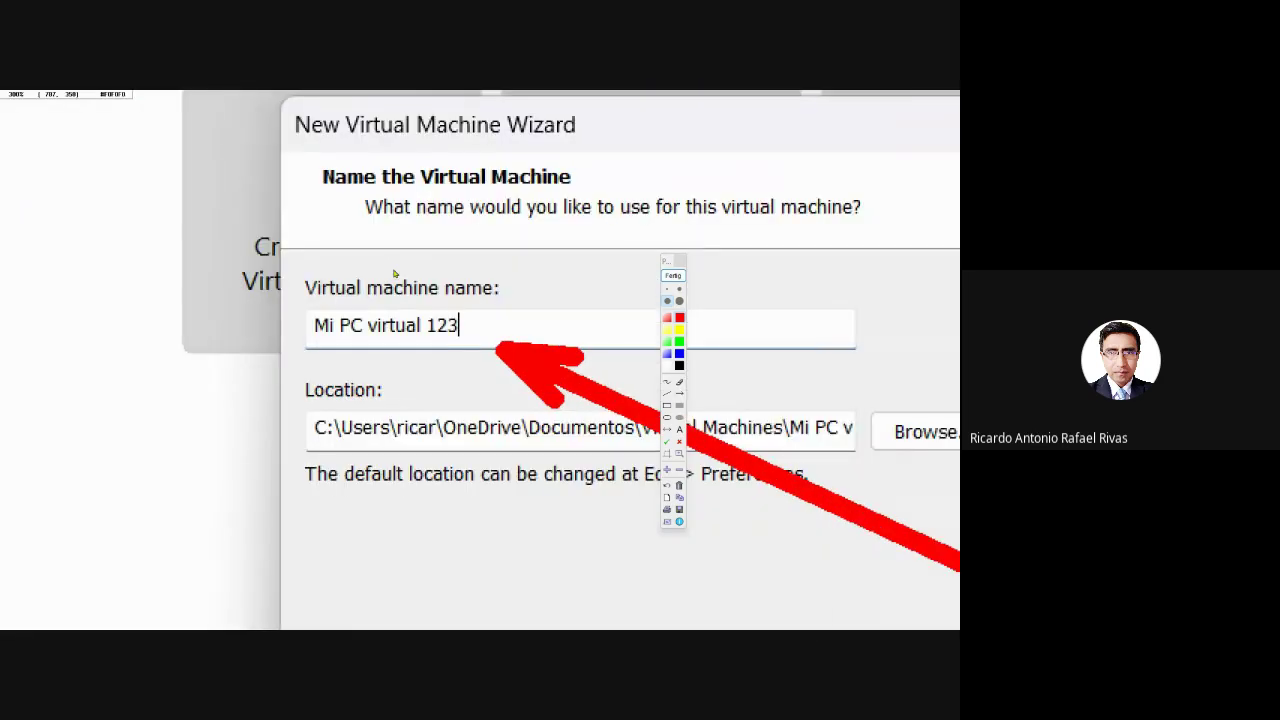
{"action": "key", "text": "Escape"}
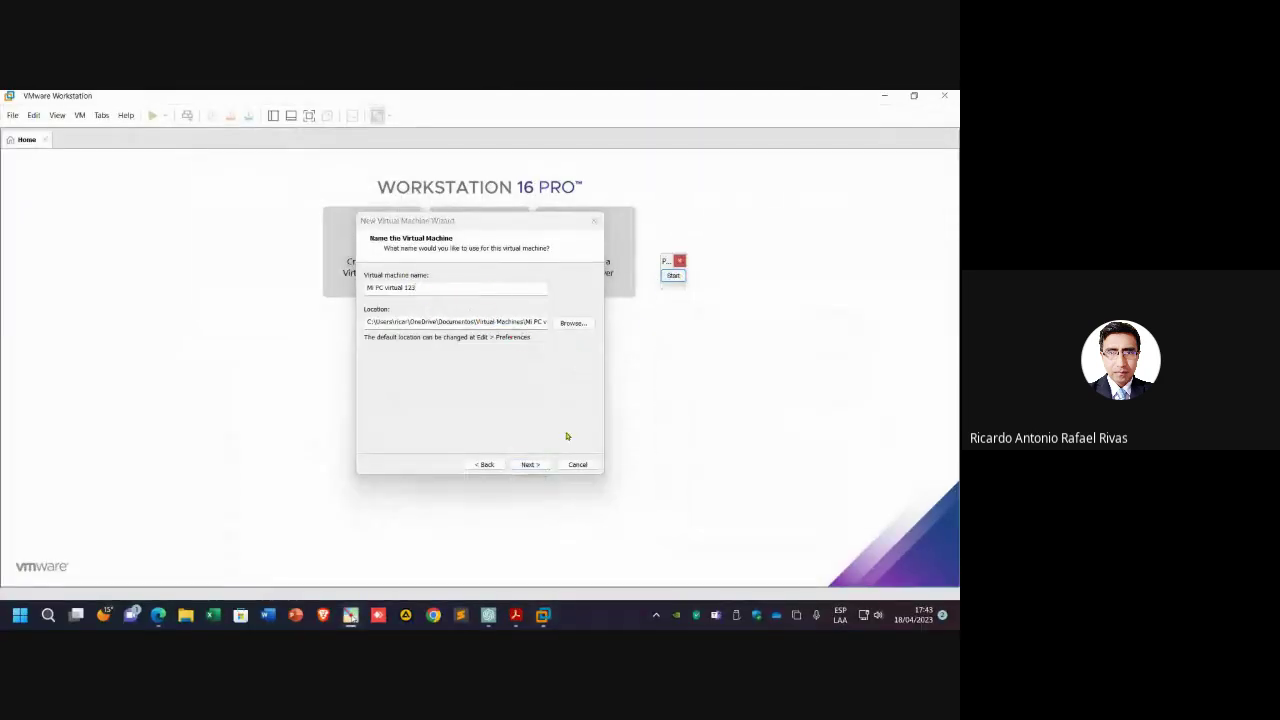
- Continue to the disk capacity page, point a red arrow at the recommended size for Windows 10, and magnify it
{"action": "left_click", "coordinate": [531, 465]}
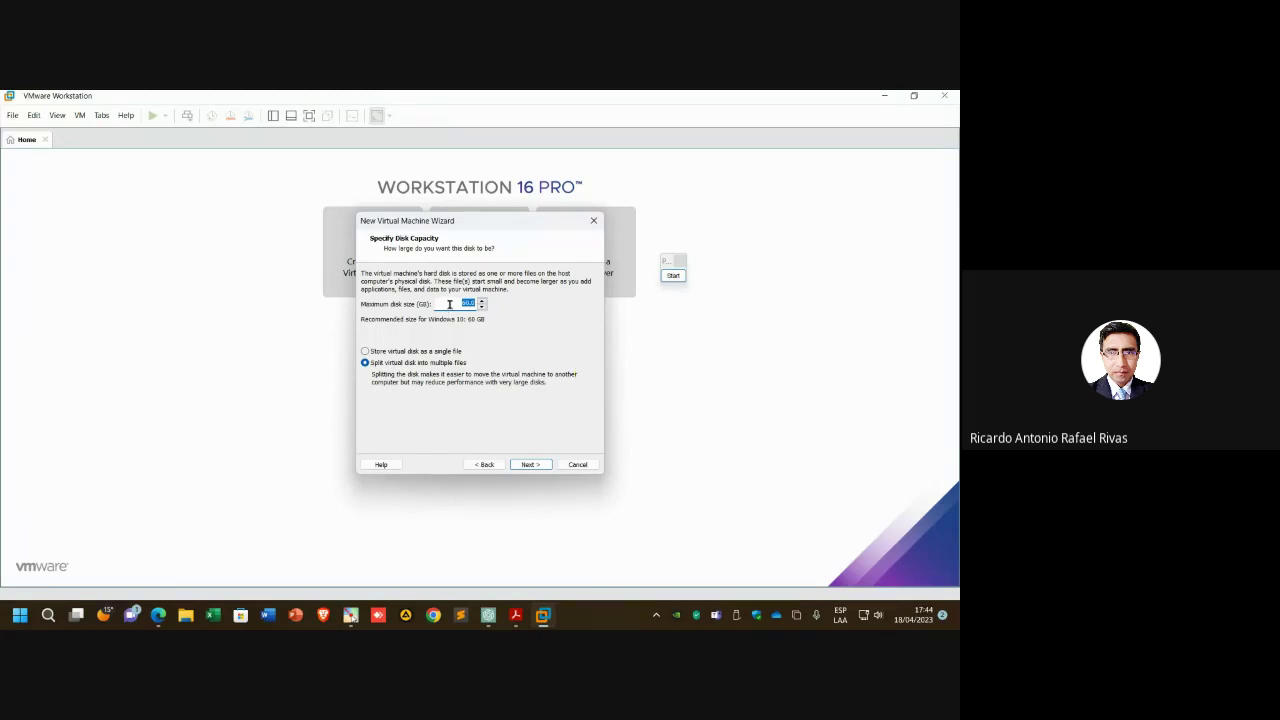
{"action": "left_click", "coordinate": [668, 276]}
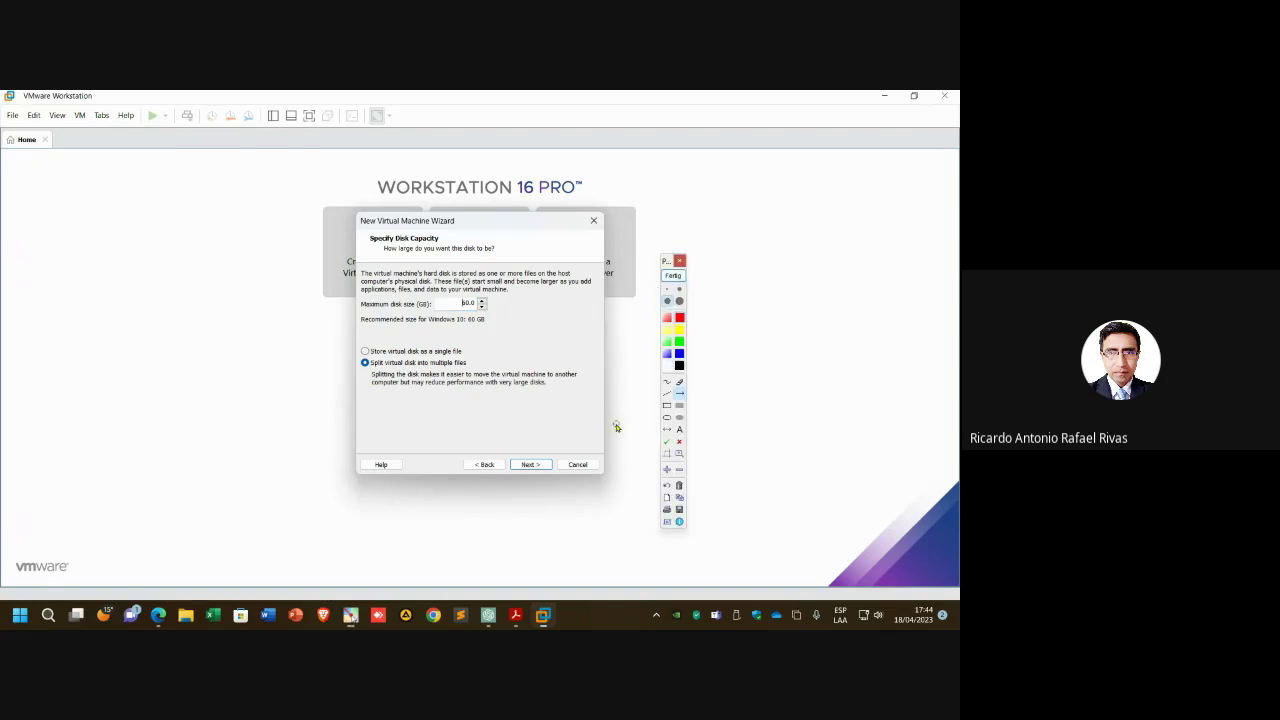
{"action": "mouse_move", "coordinate": [614, 424]}
{"action": "left_mouse_down"}
{"action": "mouse_move", "coordinate": [548, 355]}
{"action": "mouse_move", "coordinate": [491, 322]}
{"action": "left_mouse_up"}
{"action": "scroll", "coordinate": [438, 276], "scroll_direction": "up", "scroll_amount": 4}
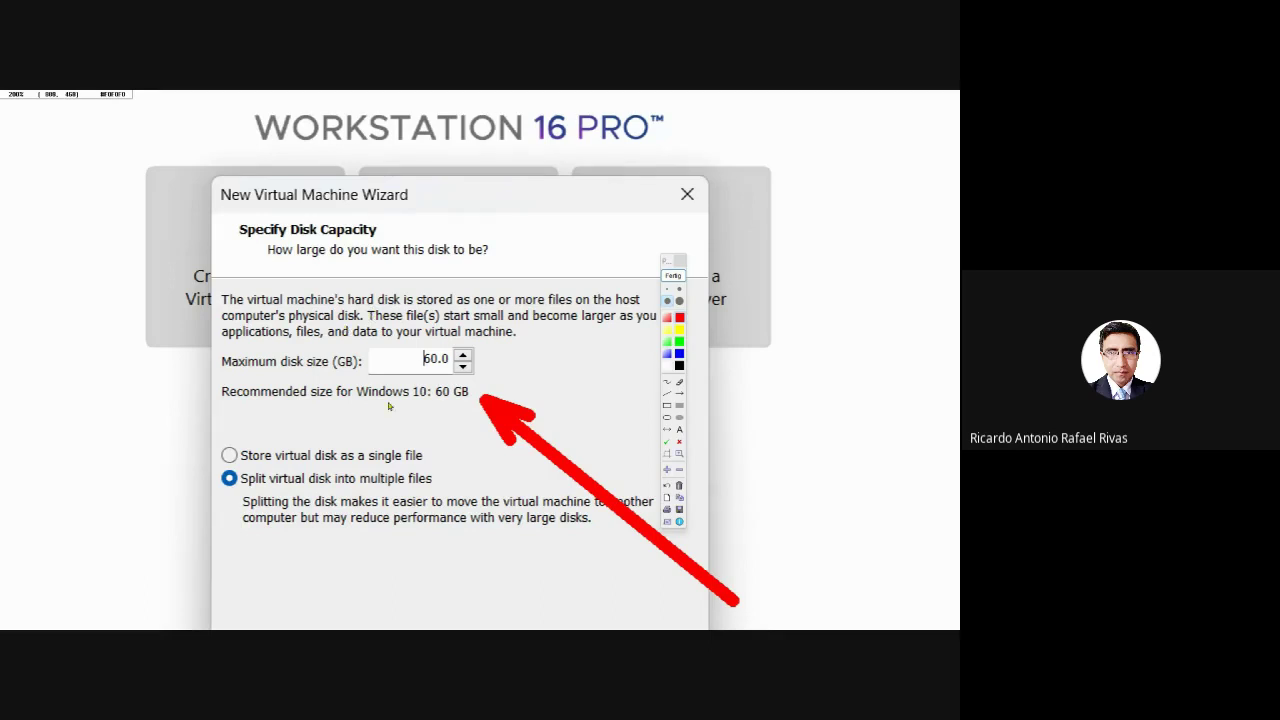
{"action": "scroll", "coordinate": [266, 417], "scroll_direction": "up", "scroll_amount": 2}
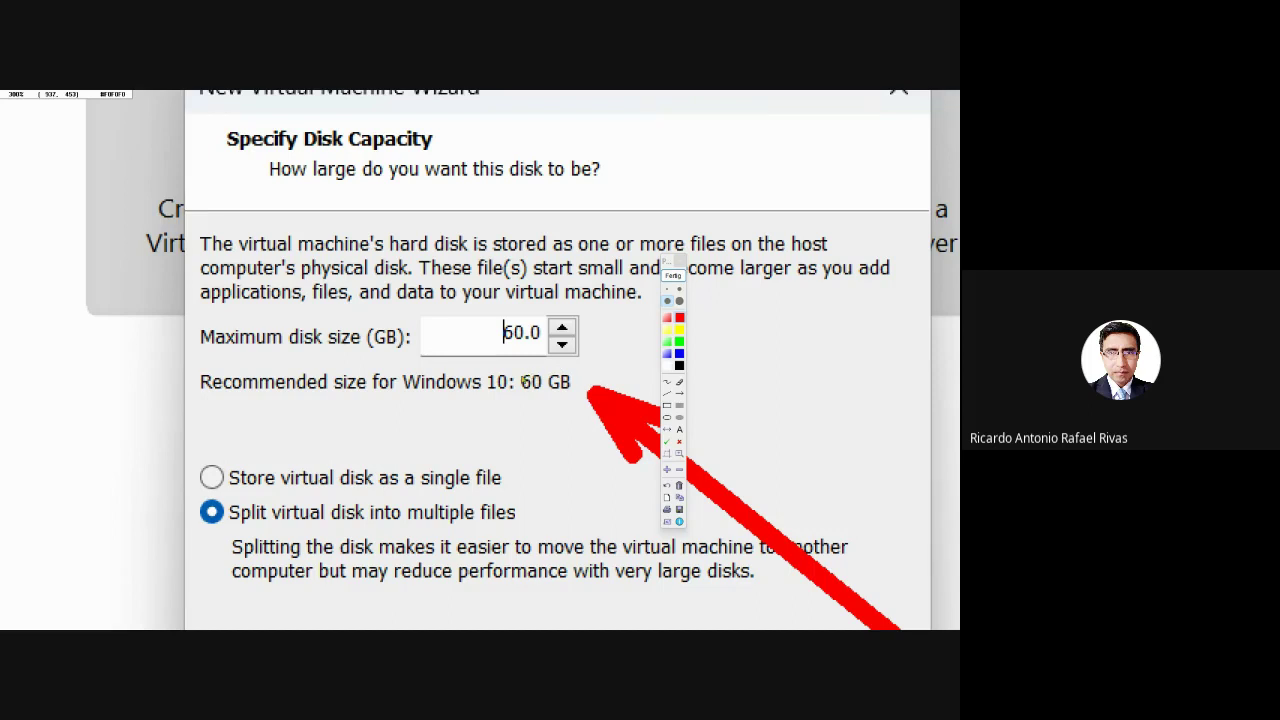
- Magnify the maximum disk size setting and the wizard's Next option, and end the annotation
{"action": "scroll", "coordinate": [487, 374], "scroll_direction": "down", "scroll_amount": 3}
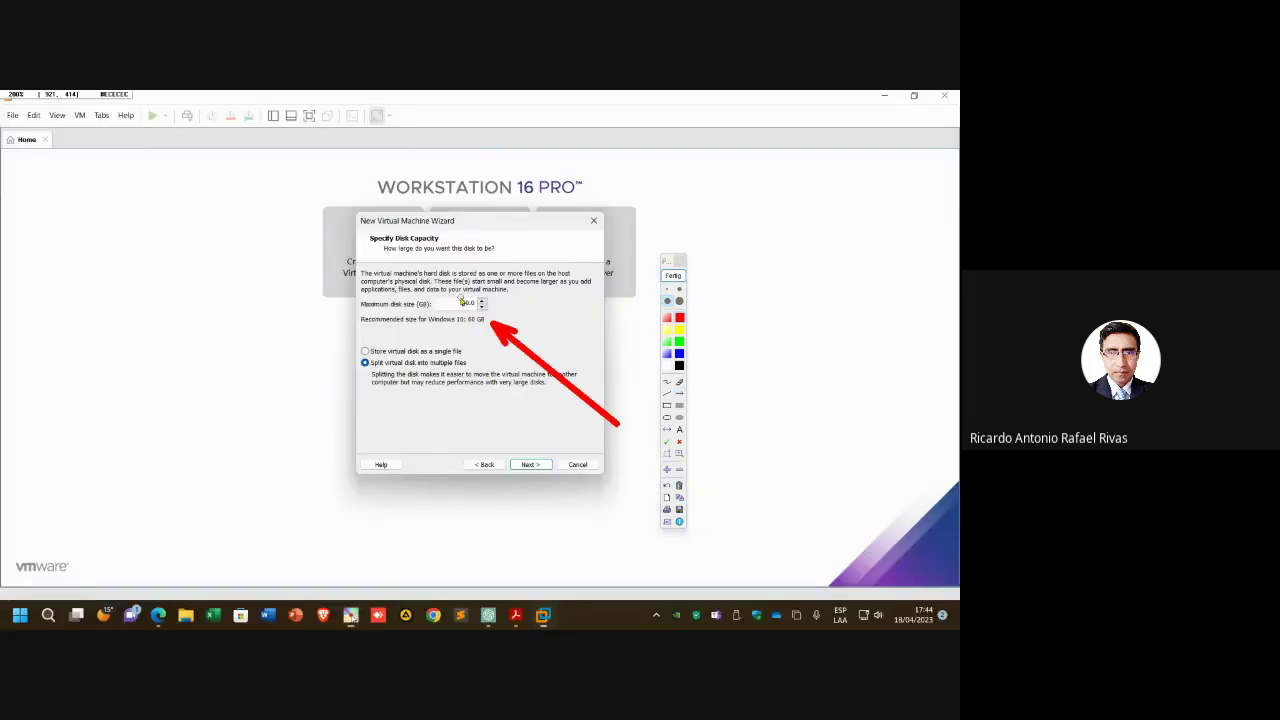
{"action": "scroll", "coordinate": [458, 316], "scroll_direction": "up", "scroll_amount": 3}
{"action": "scroll", "coordinate": [497, 316], "scroll_direction": "down", "scroll_amount": 3}
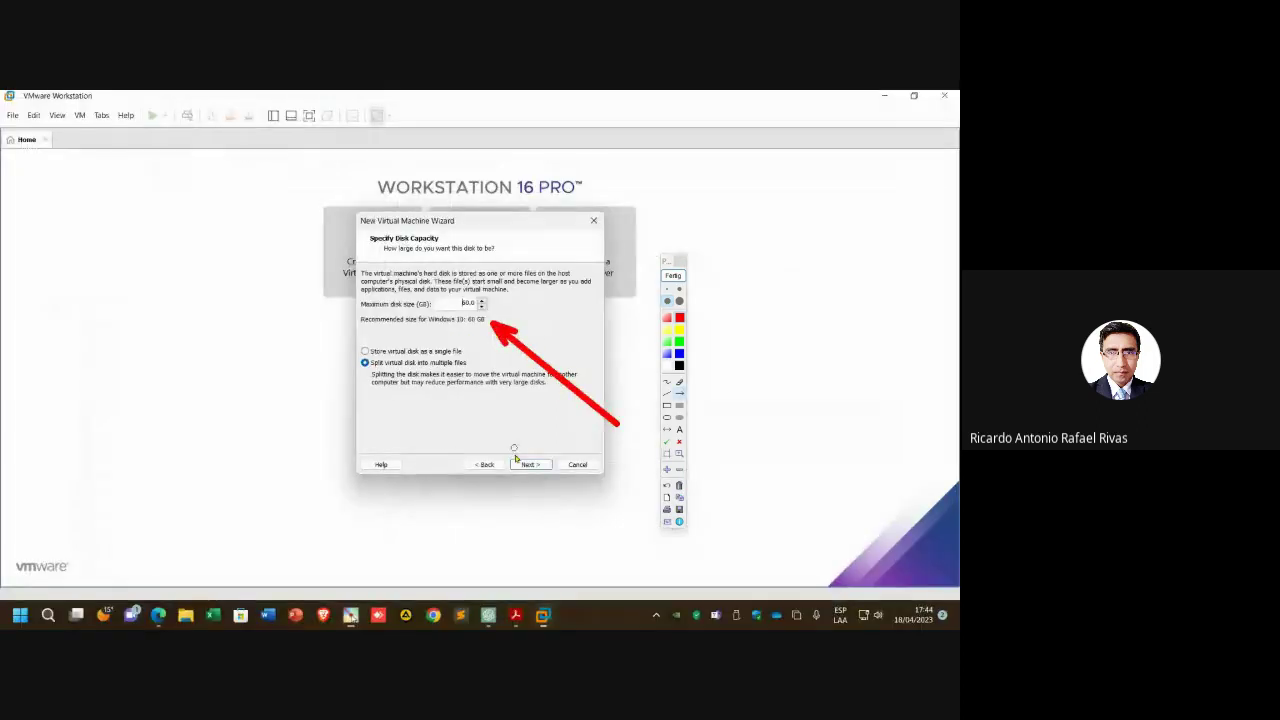
{"action": "scroll", "coordinate": [520, 460], "scroll_direction": "up", "scroll_amount": 3}
{"action": "scroll", "coordinate": [536, 454], "scroll_direction": "down", "scroll_amount": 1}
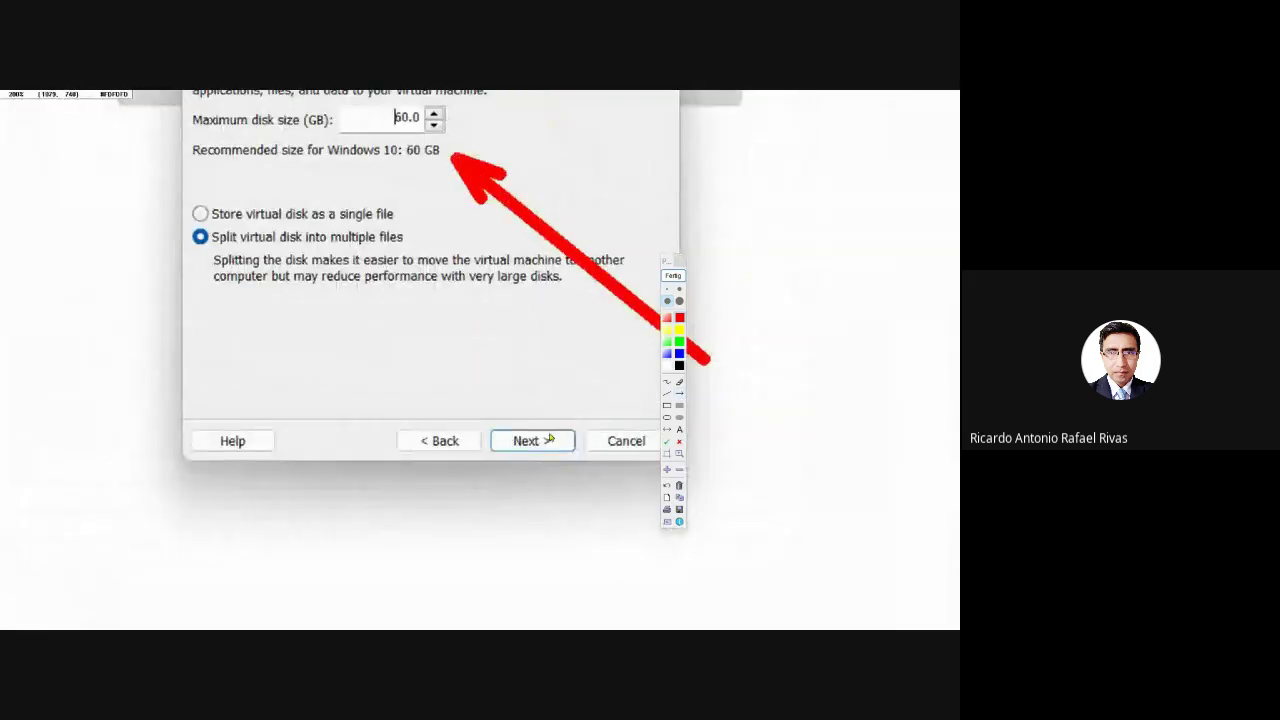
{"action": "scroll", "coordinate": [536, 454], "scroll_direction": "down", "scroll_amount": 3}
{"action": "left_click", "coordinate": [675, 279]}
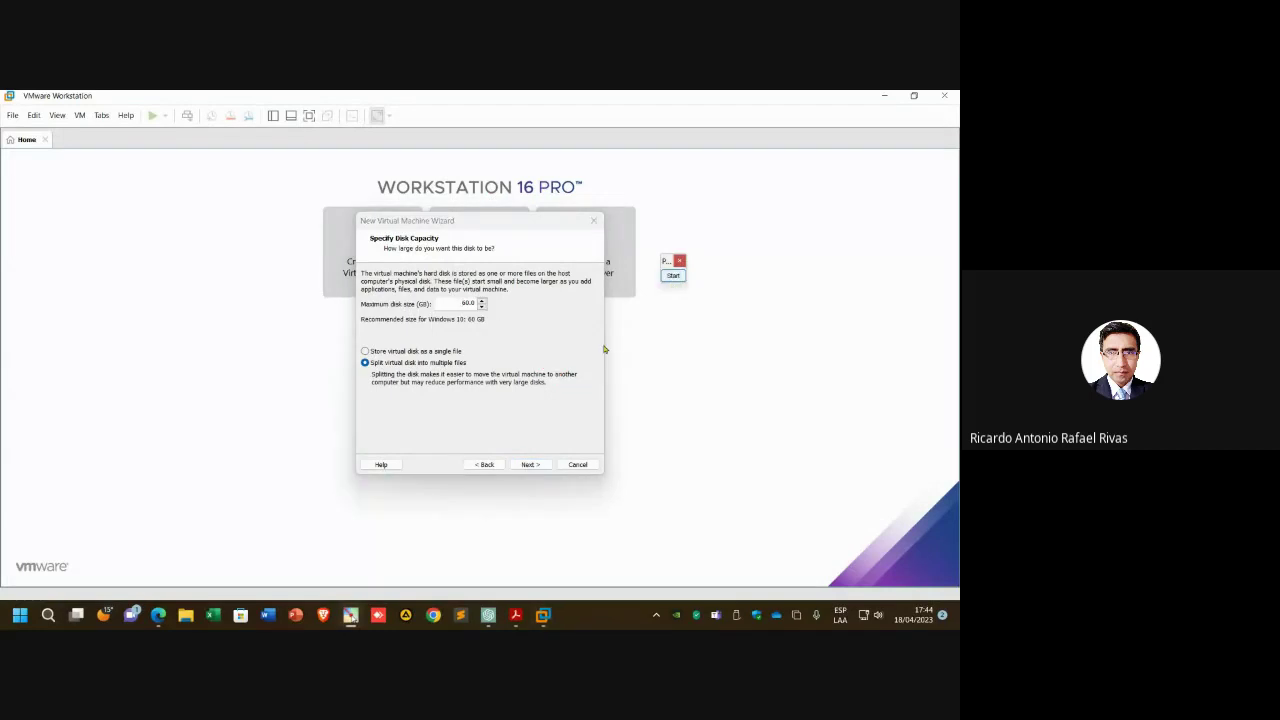
- Accept the 60 GB disk split into multiple files, and mark the creation summary's settings with a red arrow and magnification
{"action": "left_click", "coordinate": [530, 465]}
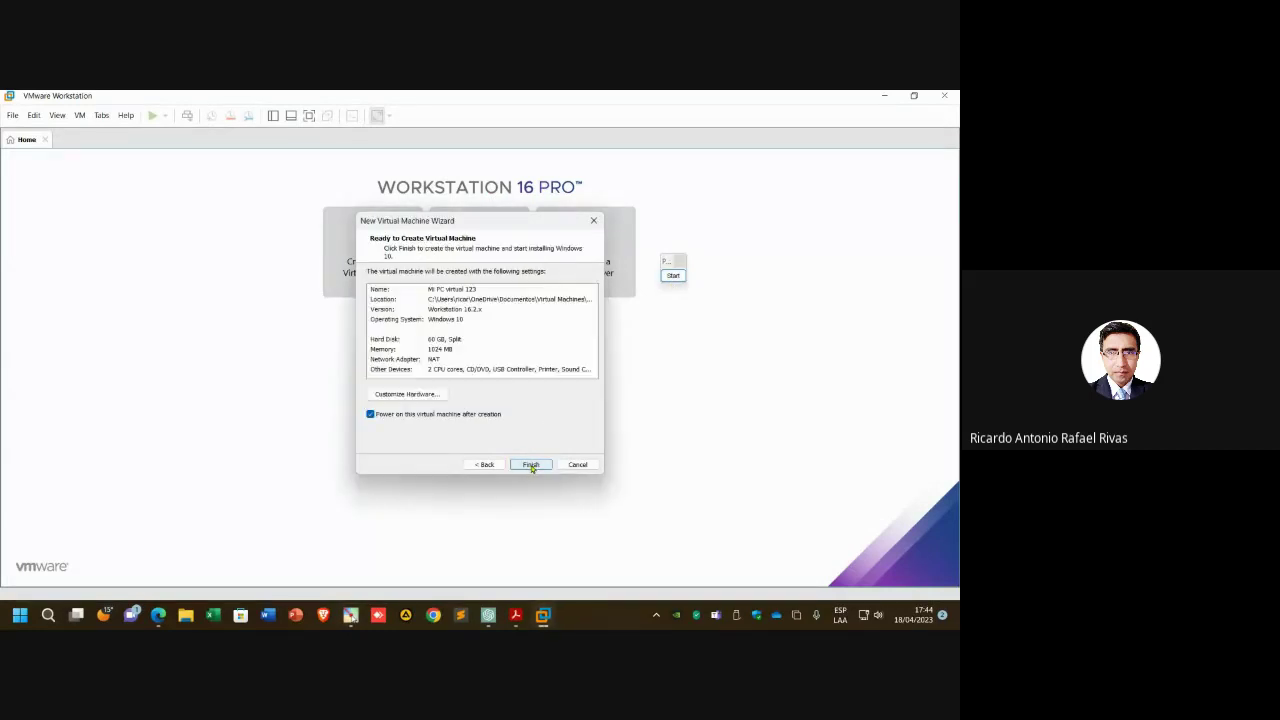
{"action": "left_click", "coordinate": [675, 277]}
{"action": "mouse_move", "coordinate": [635, 381]}
{"action": "left_mouse_down"}
{"action": "mouse_move", "coordinate": [573, 347]}
{"action": "mouse_move", "coordinate": [529, 347]}
{"action": "left_mouse_up"}
{"action": "scroll", "coordinate": [517, 354], "scroll_direction": "up", "scroll_amount": 2}
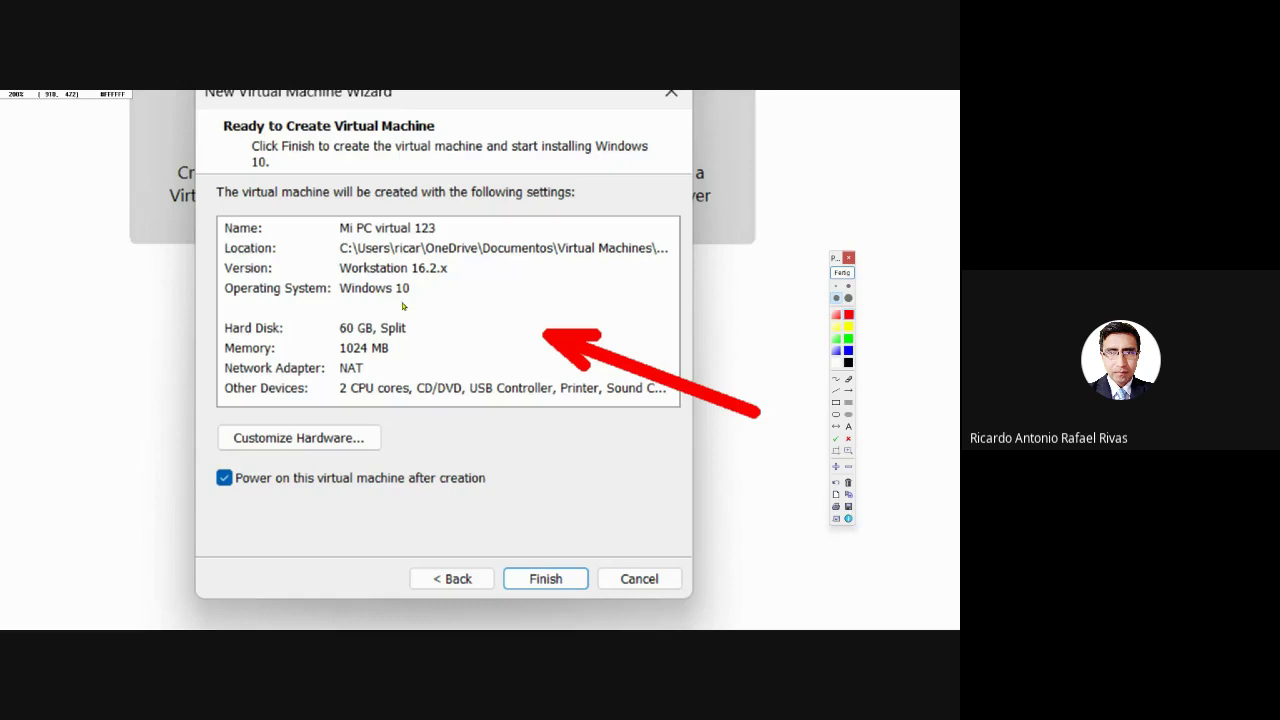
{"action": "scroll", "coordinate": [403, 306], "scroll_direction": "up", "scroll_amount": 1}
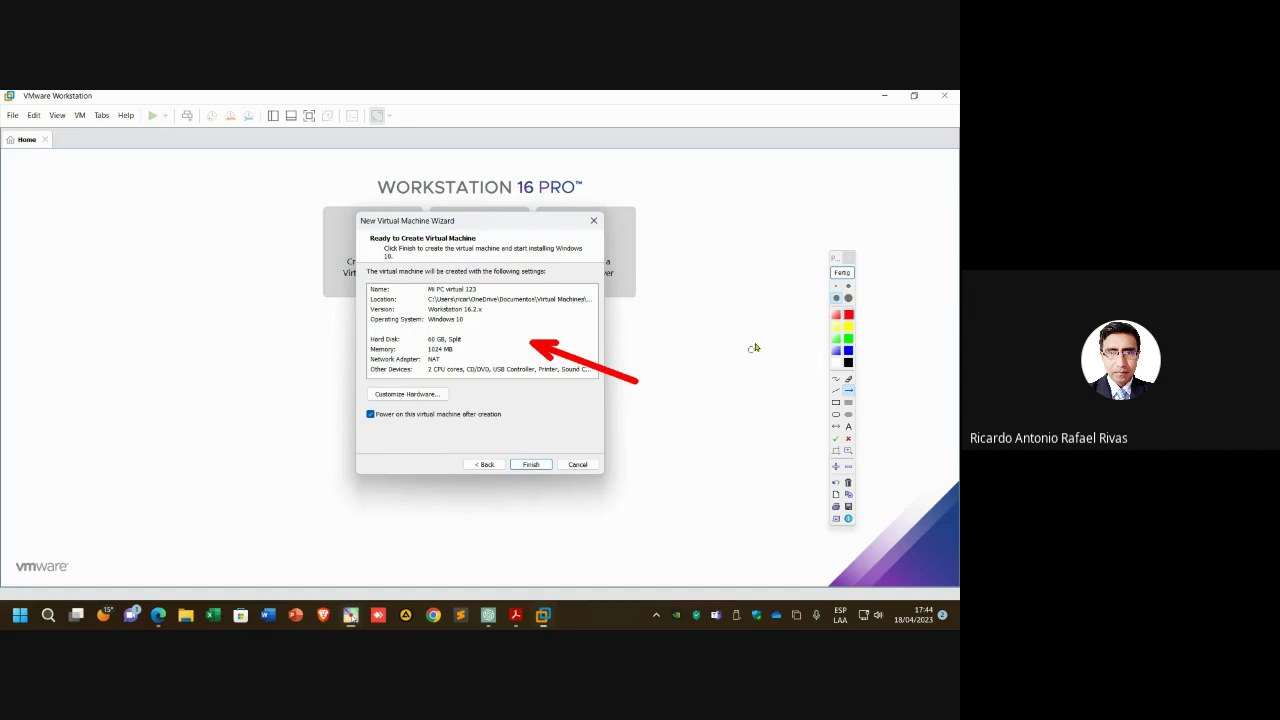
{"action": "left_click", "coordinate": [842, 272]}
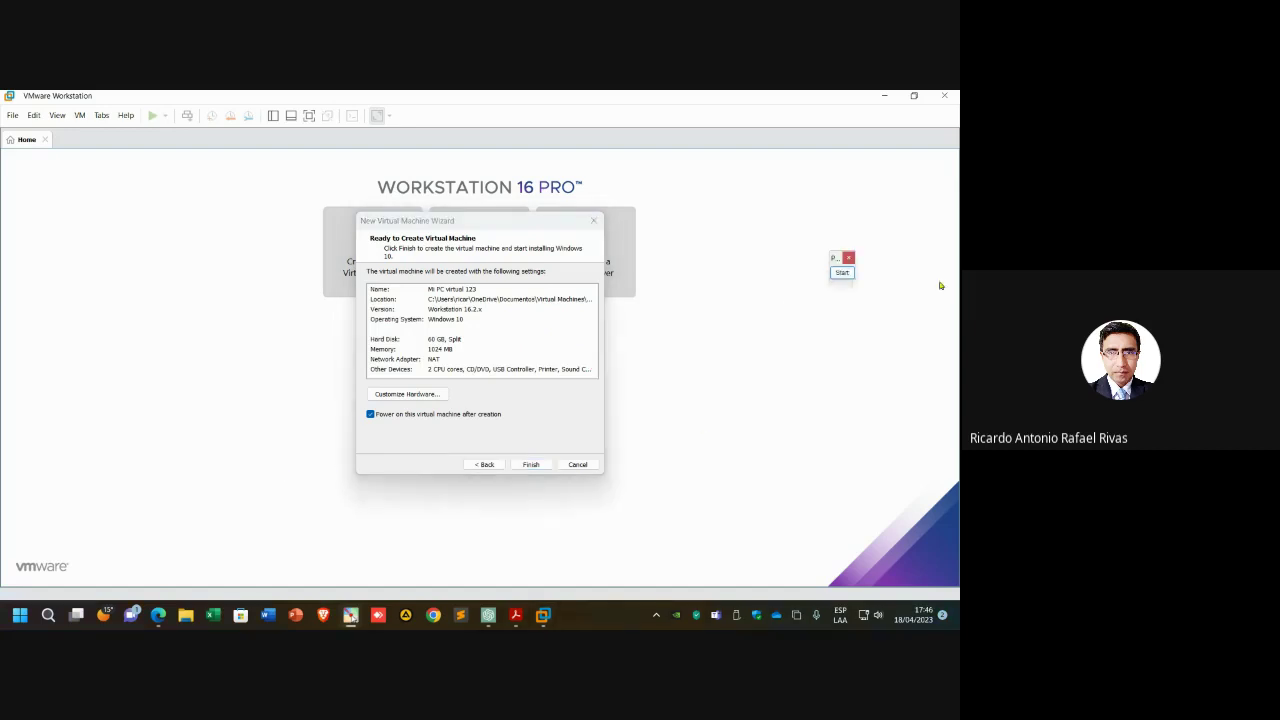
- Point a red arrow at the wizard's Finish option and end the annotation
{"action": "left_click", "coordinate": [846, 274]}
{"action": "left_click_drag", "start_coordinate": [537, 369], "coordinate": [530, 450]}
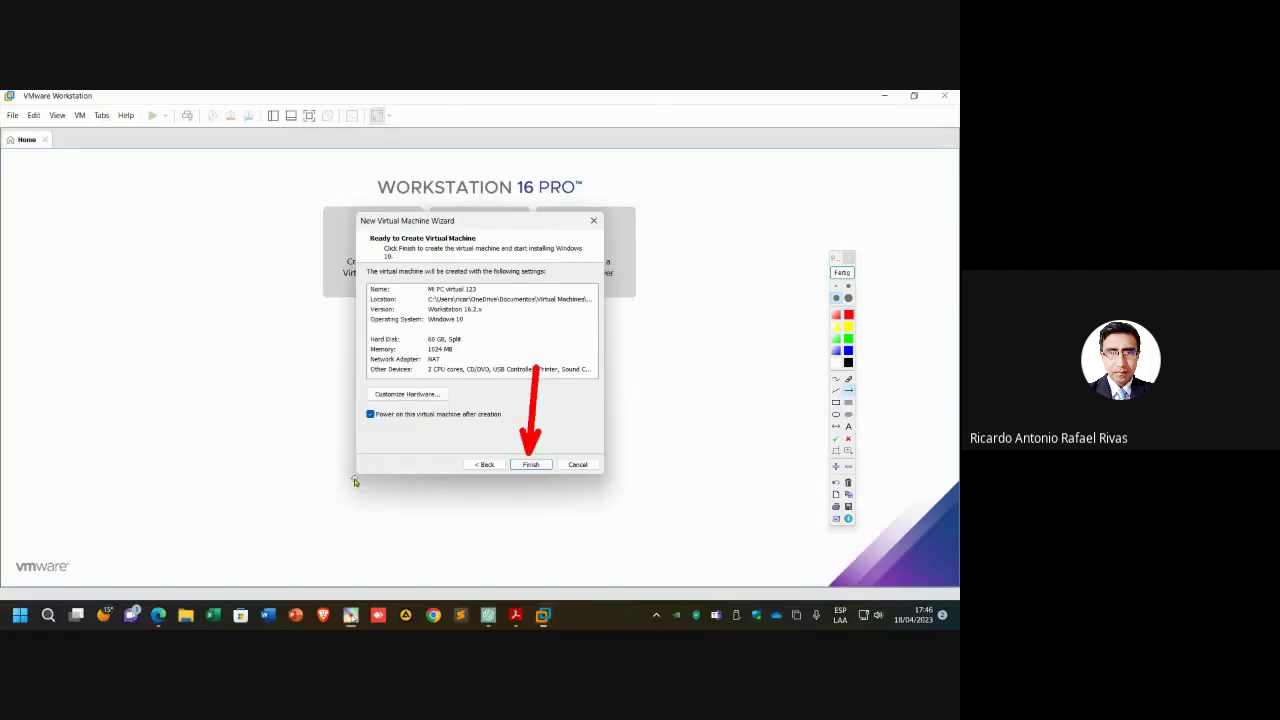
{"action": "left_click", "coordinate": [841, 273]}
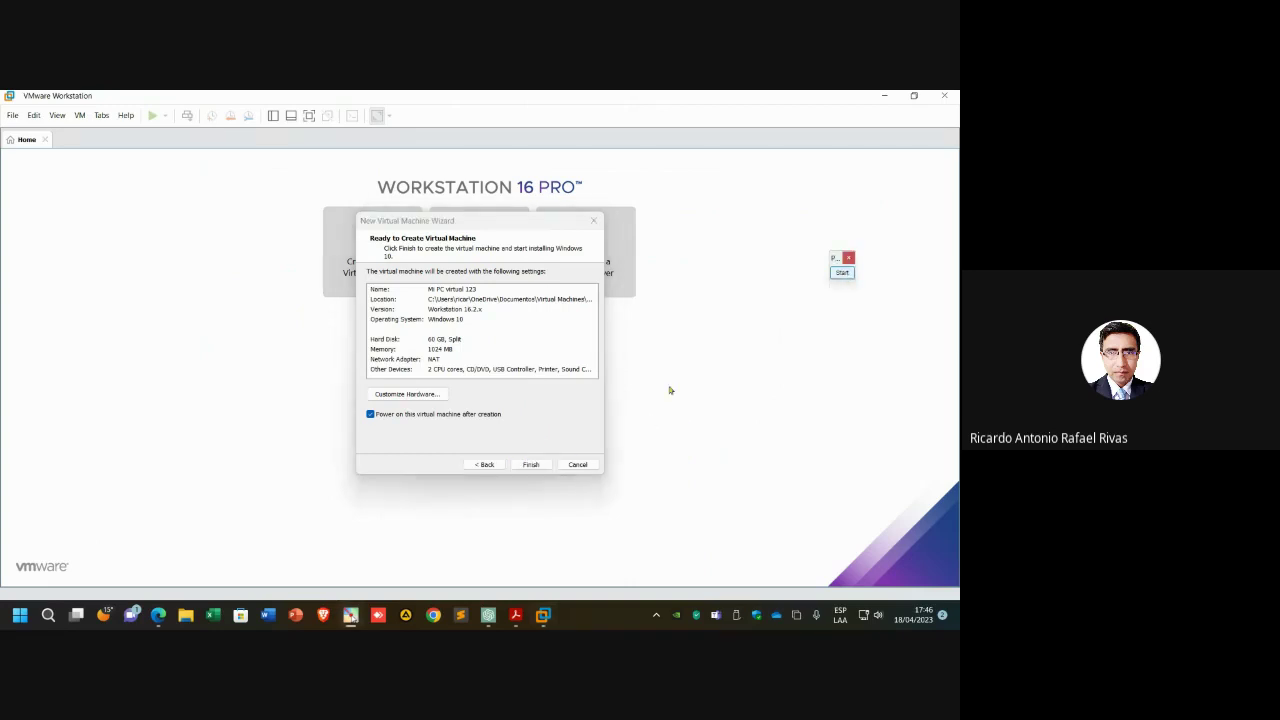
- Create the virtual machine with power-on after creation and dismiss the side channel mitigations hint
{"action": "left_click", "coordinate": [530, 466]}
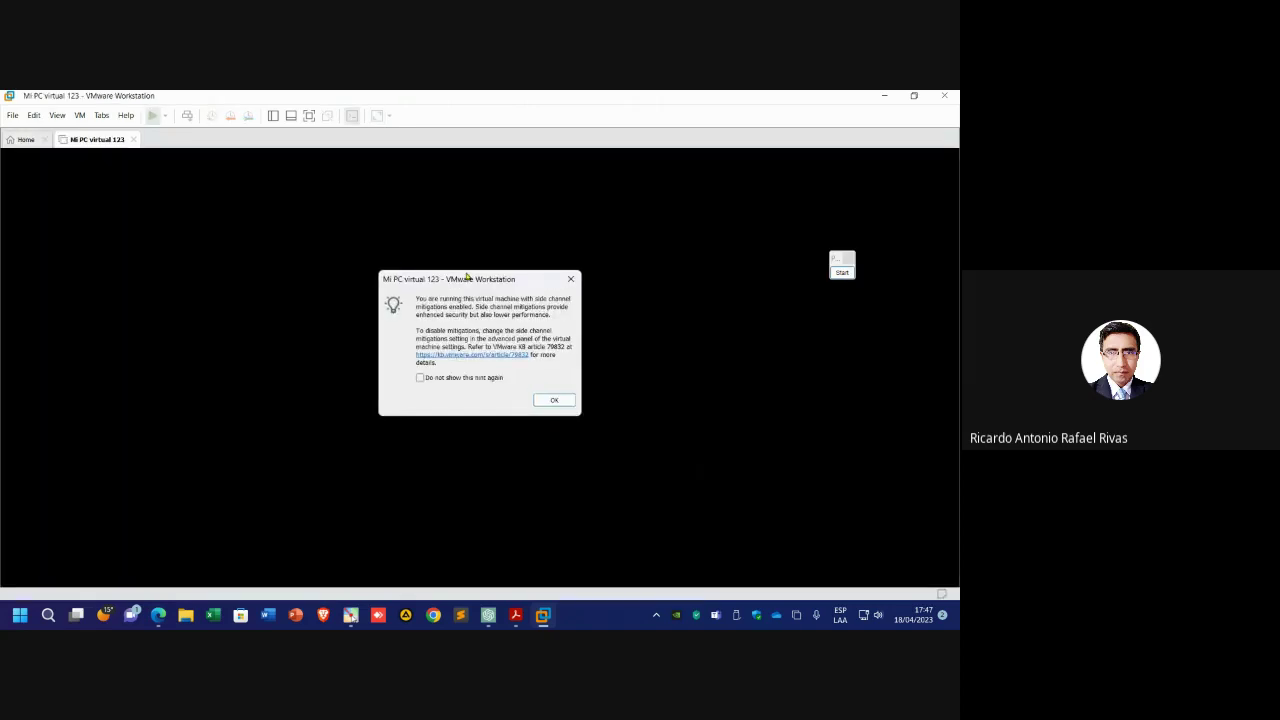
{"action": "left_click_drag", "start_coordinate": [467, 277], "coordinate": [388, 215]}
{"action": "left_click", "coordinate": [475, 339]}
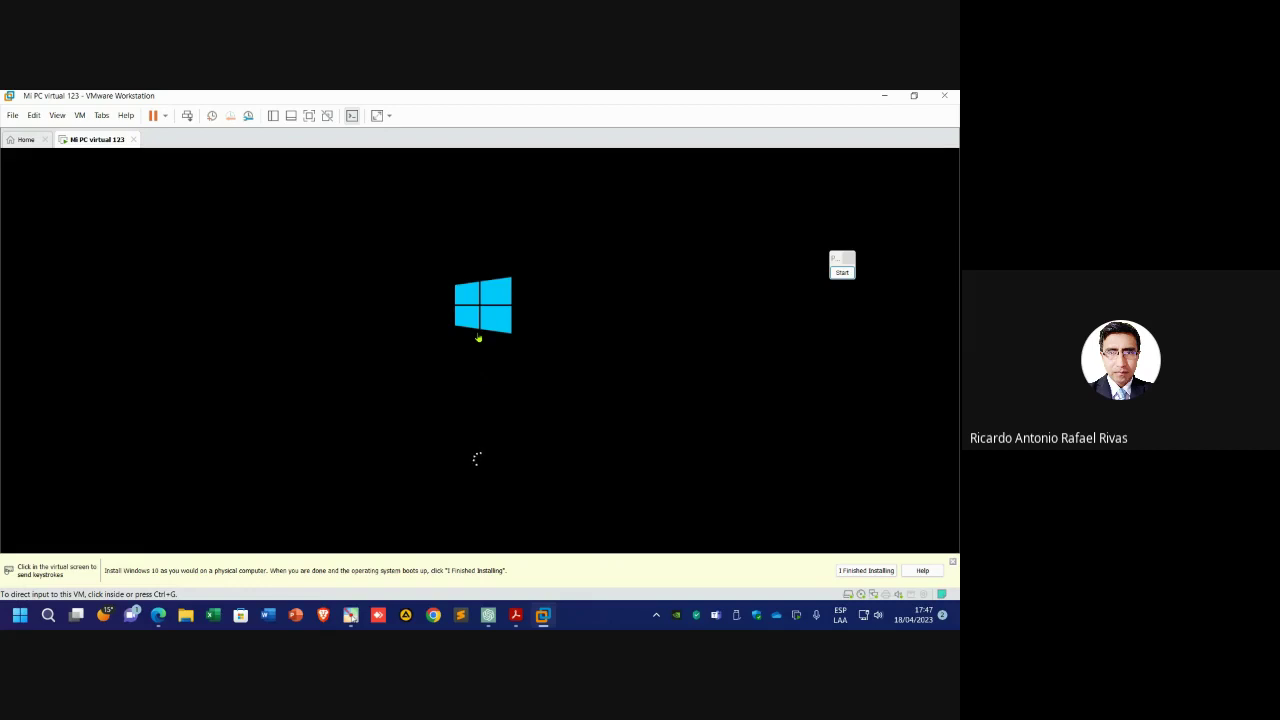
- Hide the Windows 10 installation message bar and place the virtual machine window beside the browser's meeting window
{"action": "left_click", "coordinate": [950, 565]}
{"action": "left_click_drag", "start_coordinate": [372, 95], "coordinate": [447, 124]}
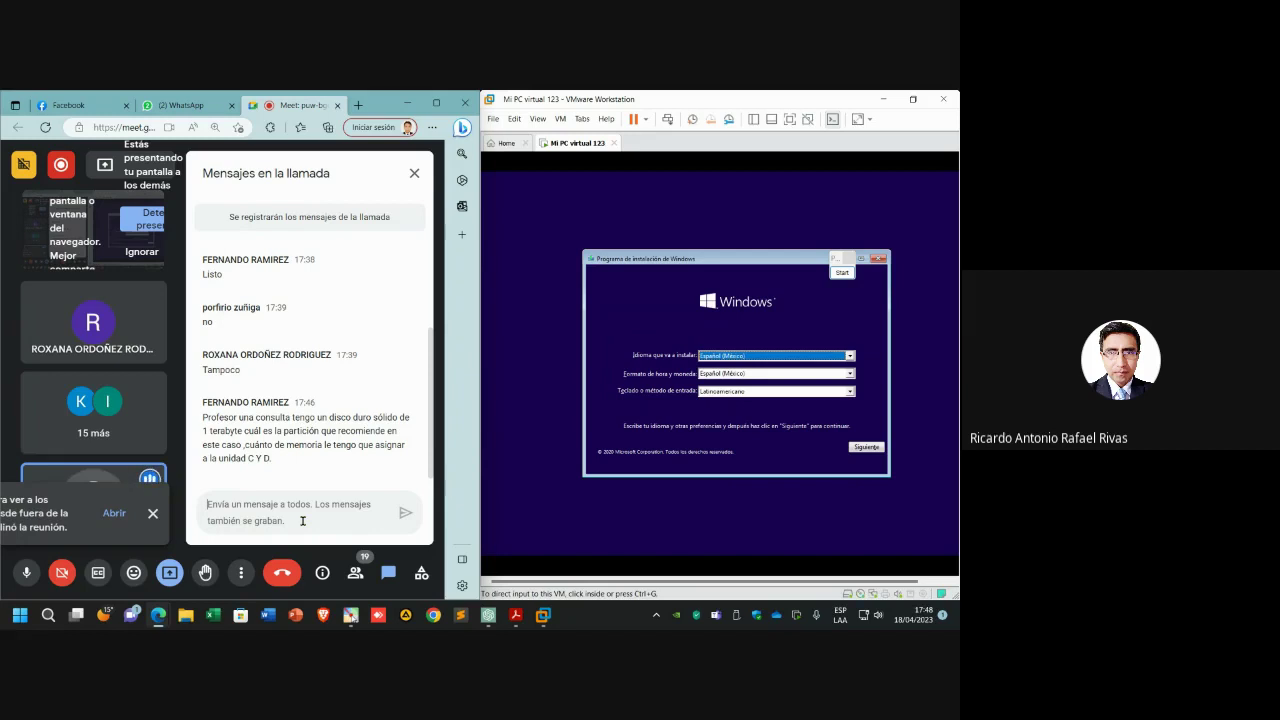
- Read the chat question about partitioning a 1 terabyte solid-state drive into units C and D, and dismiss the meeting notification
{"action": "left_click", "coordinate": [302, 520]}
{"action": "triple_click", "coordinate": [253, 462]}
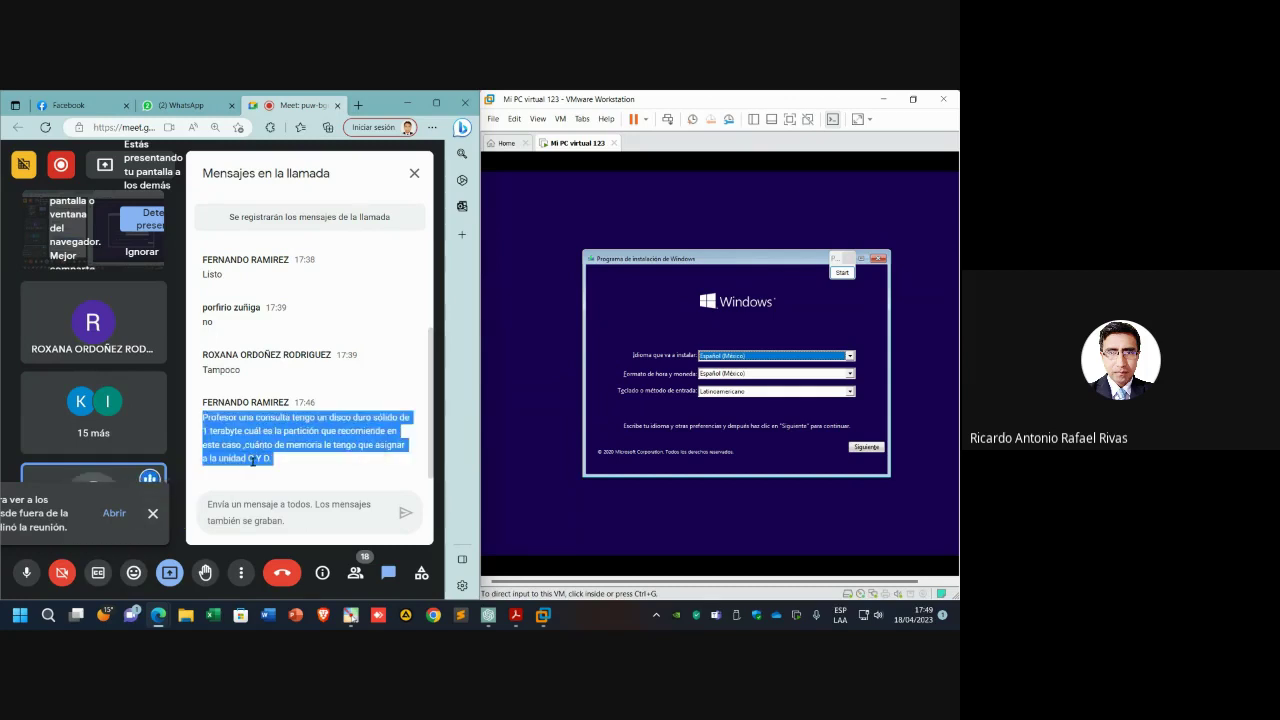
{"action": "left_click", "coordinate": [254, 469]}
{"action": "left_click_drag", "start_coordinate": [257, 460], "coordinate": [230, 460]}
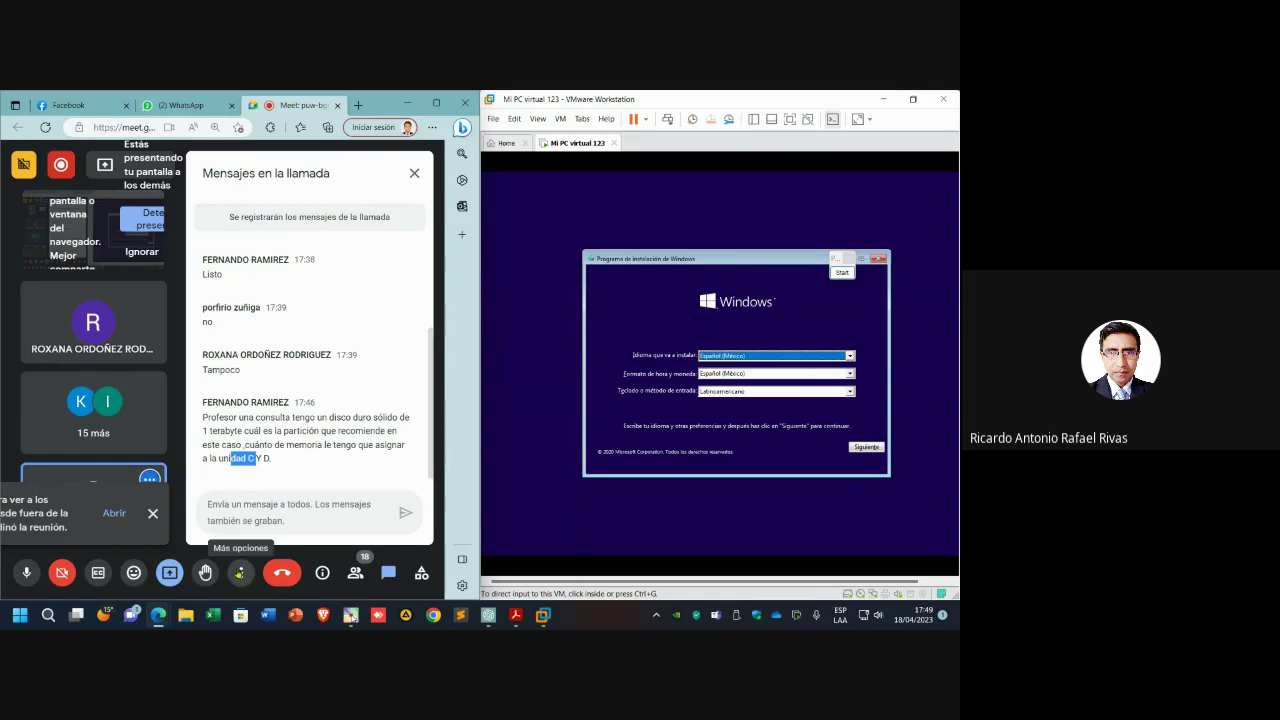
{"action": "left_click", "coordinate": [280, 505]}
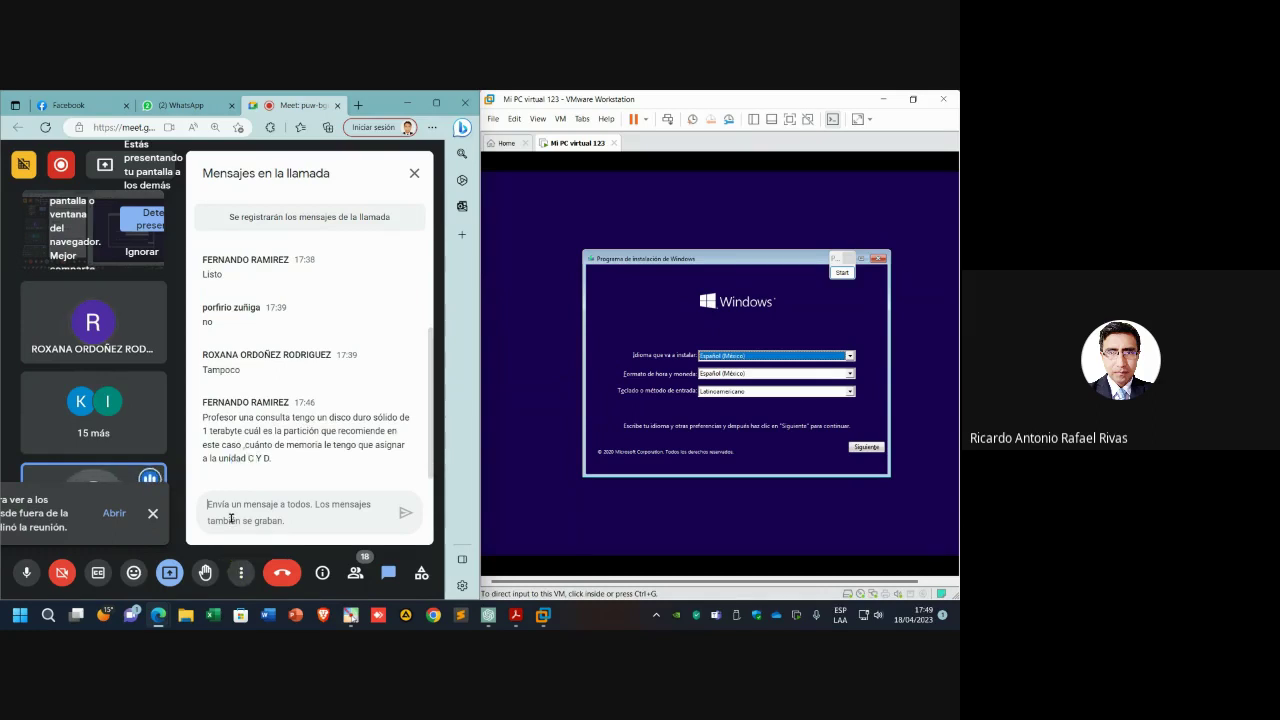
{"action": "left_click", "coordinate": [162, 521]}
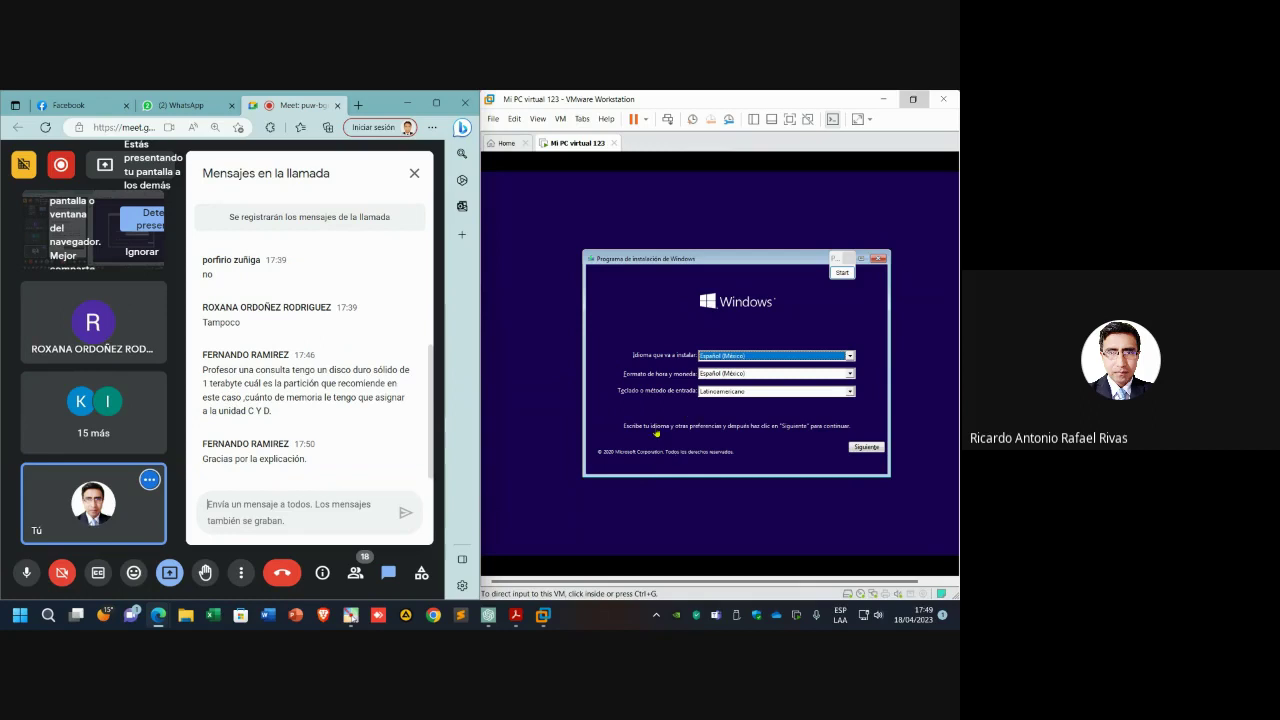
- Stop the meeting's screen presentation and fit the full-screen virtual machine display using Free Stretch
{"action": "left_click", "coordinate": [630, 310]}
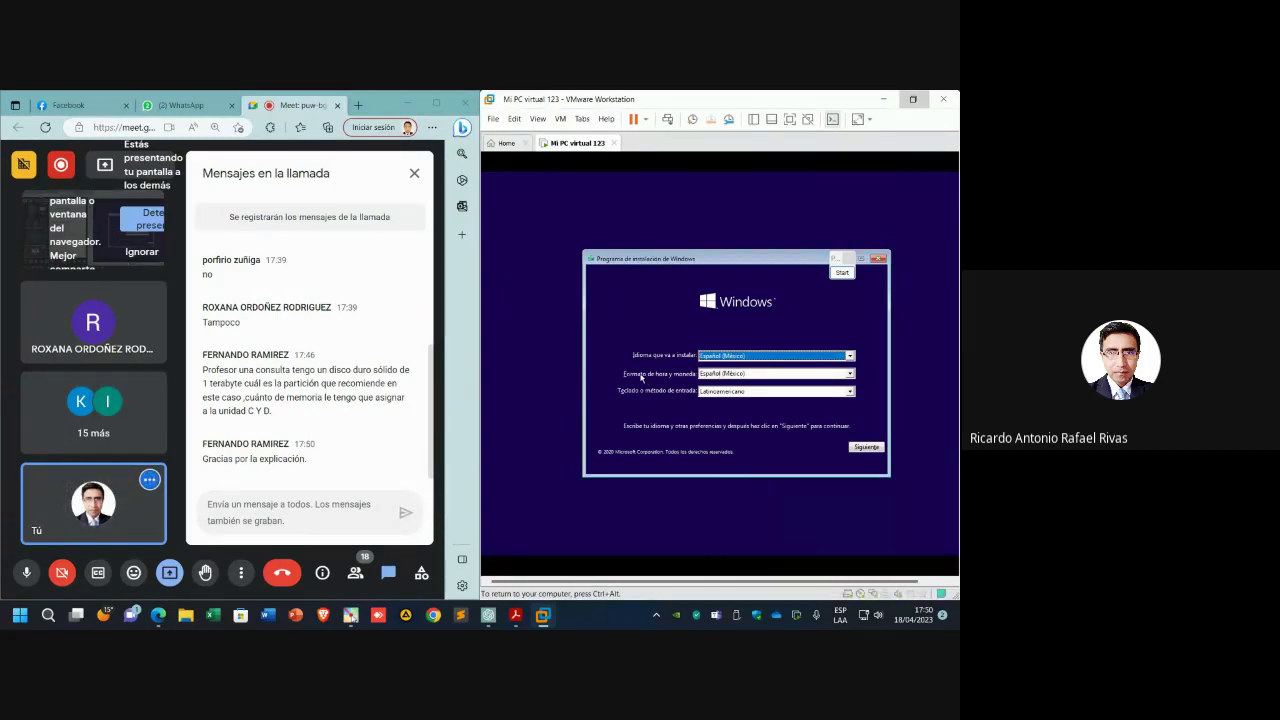
{"action": "left_click", "coordinate": [169, 572]}
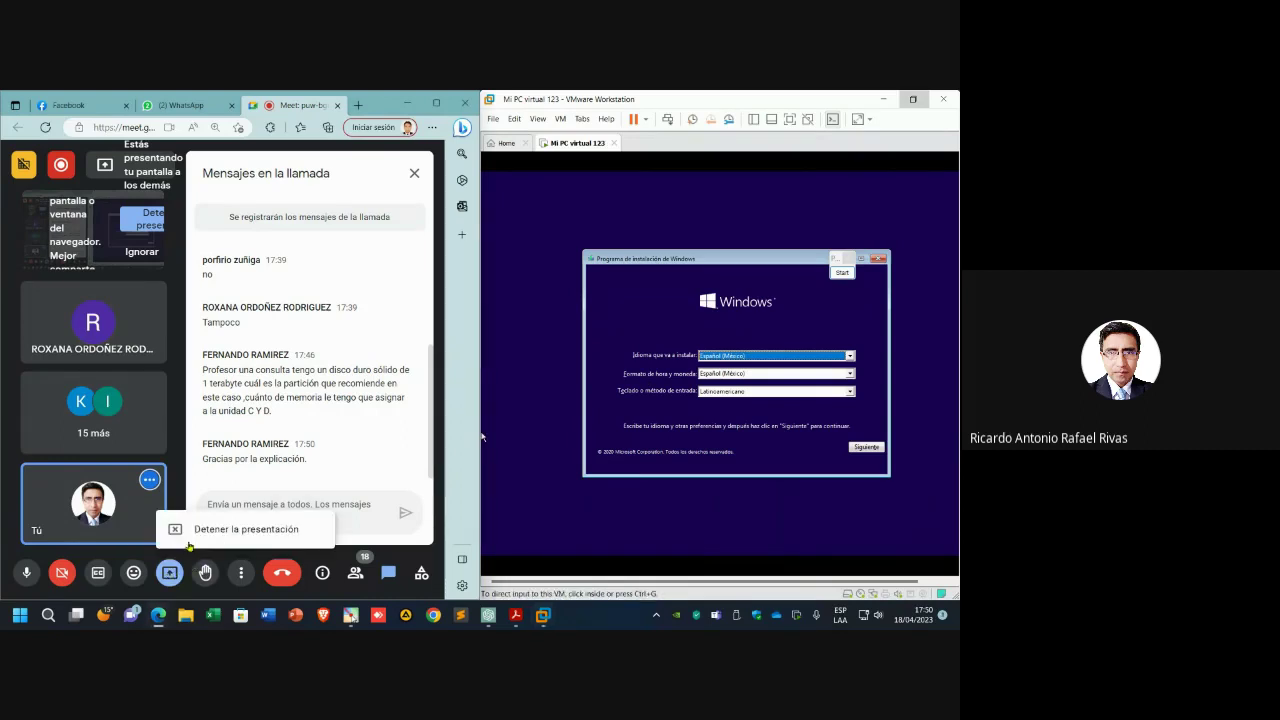
{"action": "left_click", "coordinate": [255, 524]}
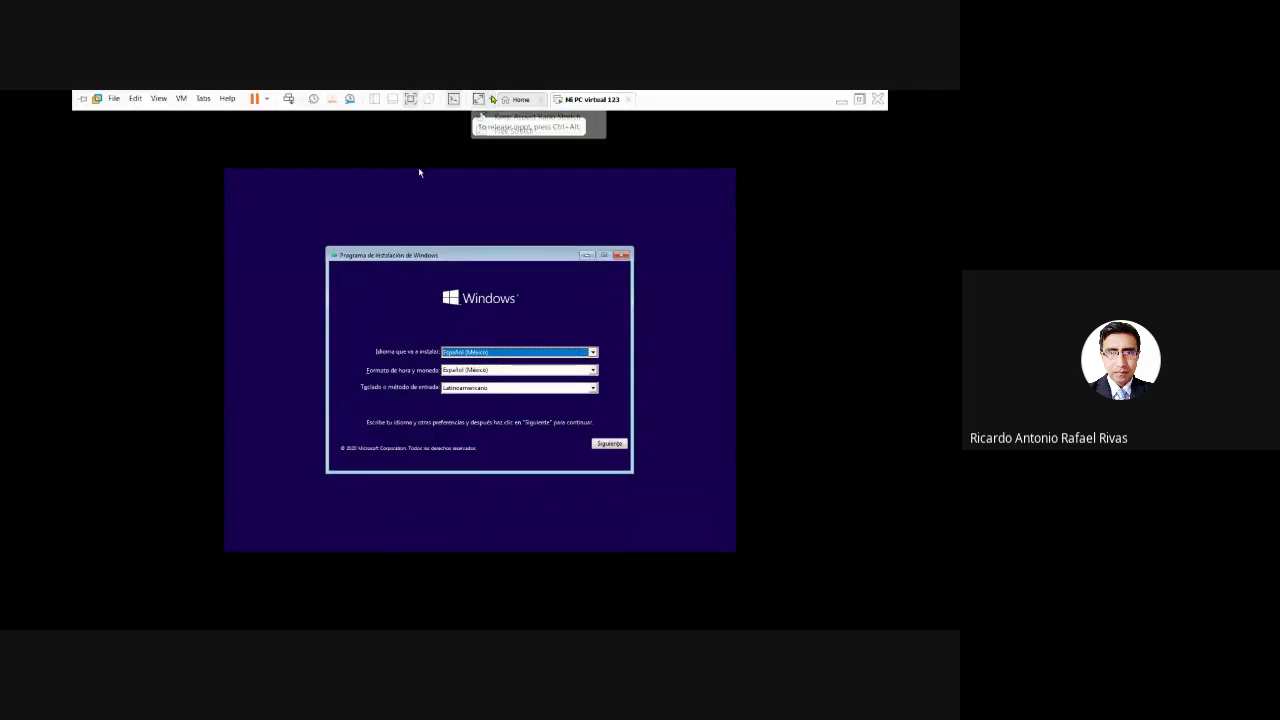
{"action": "left_click", "coordinate": [498, 131]}
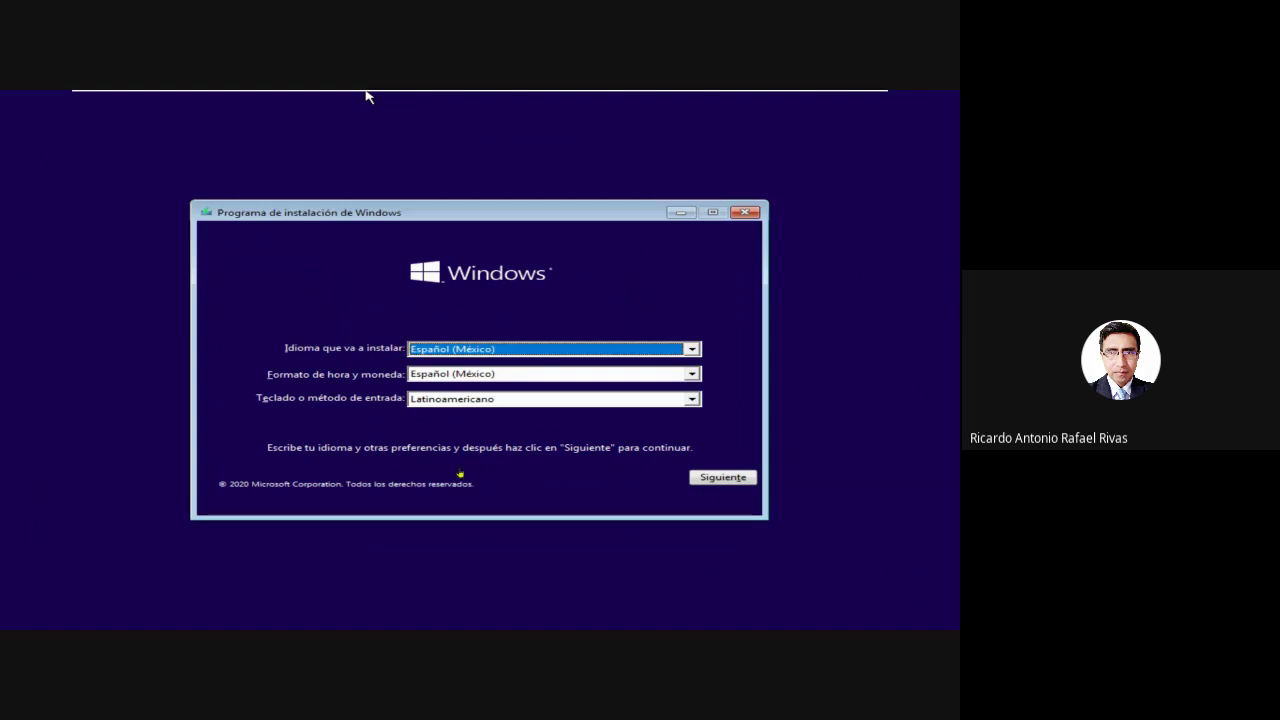
{"action": "left_click", "coordinate": [366, 95]}
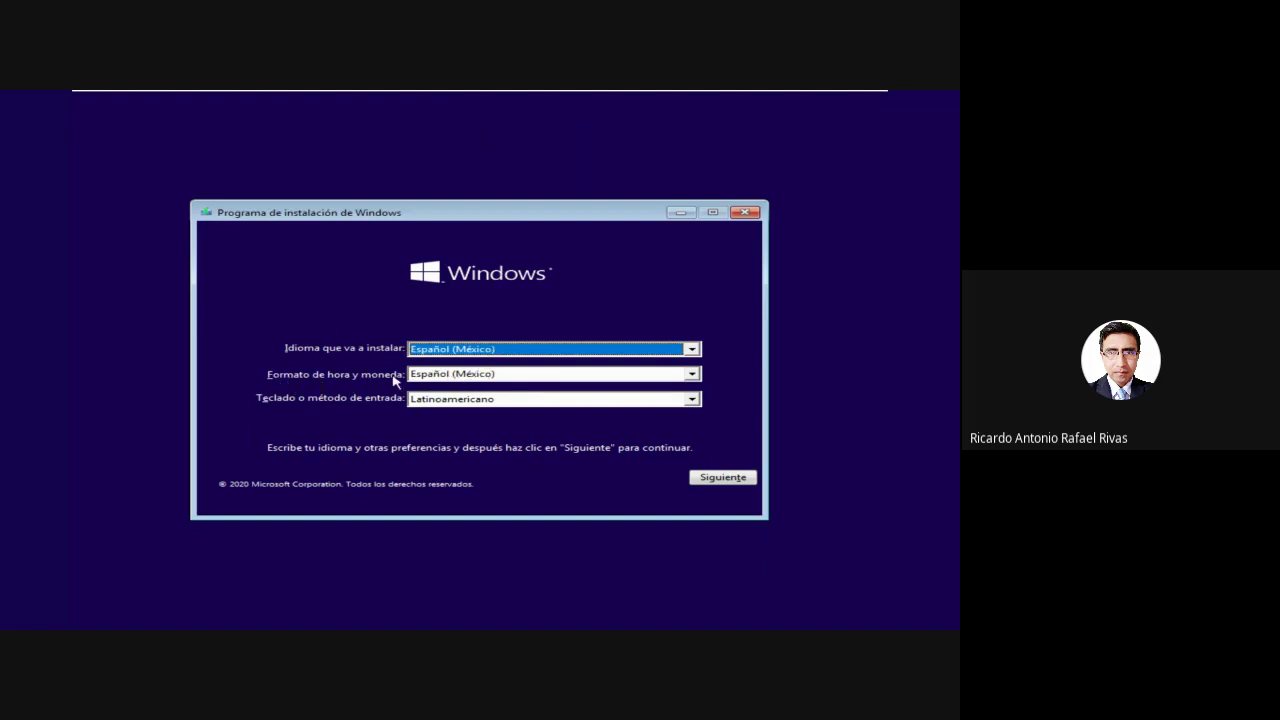
- Set the setup's time and currency format to Español (Perú) and continue
{"action": "left_click", "coordinate": [458, 374]}
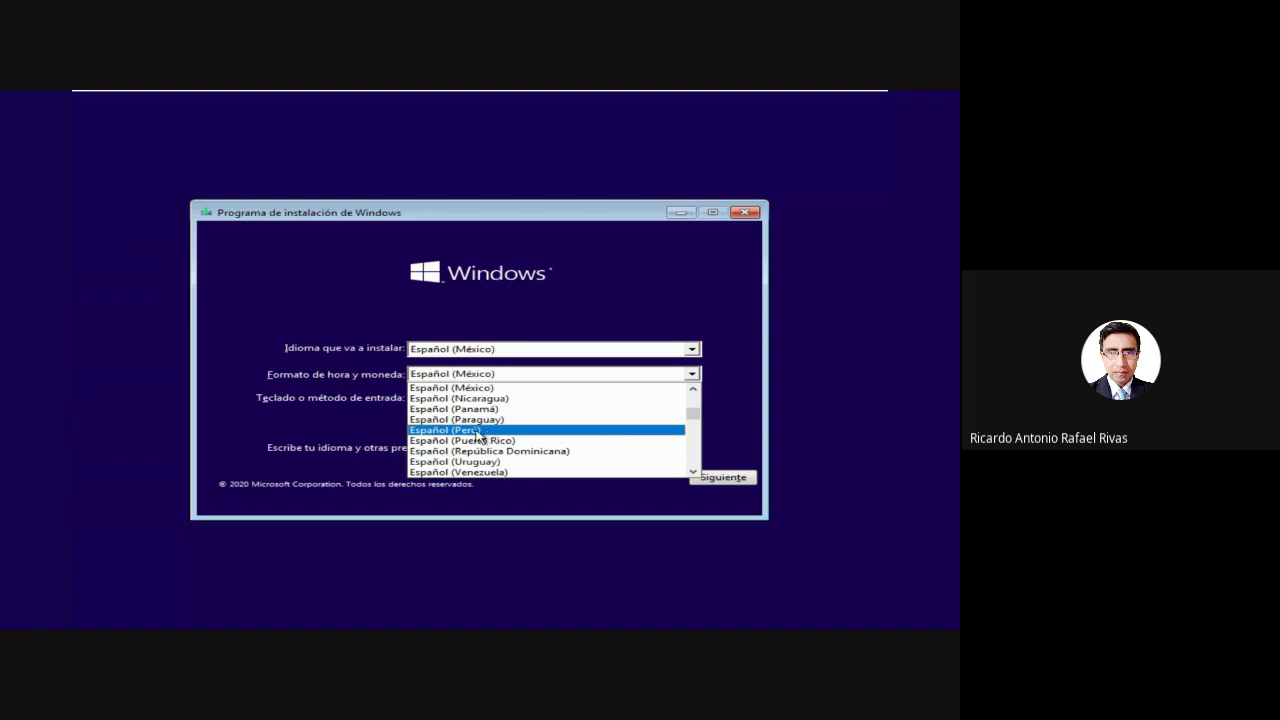
{"action": "left_click", "coordinate": [476, 431]}
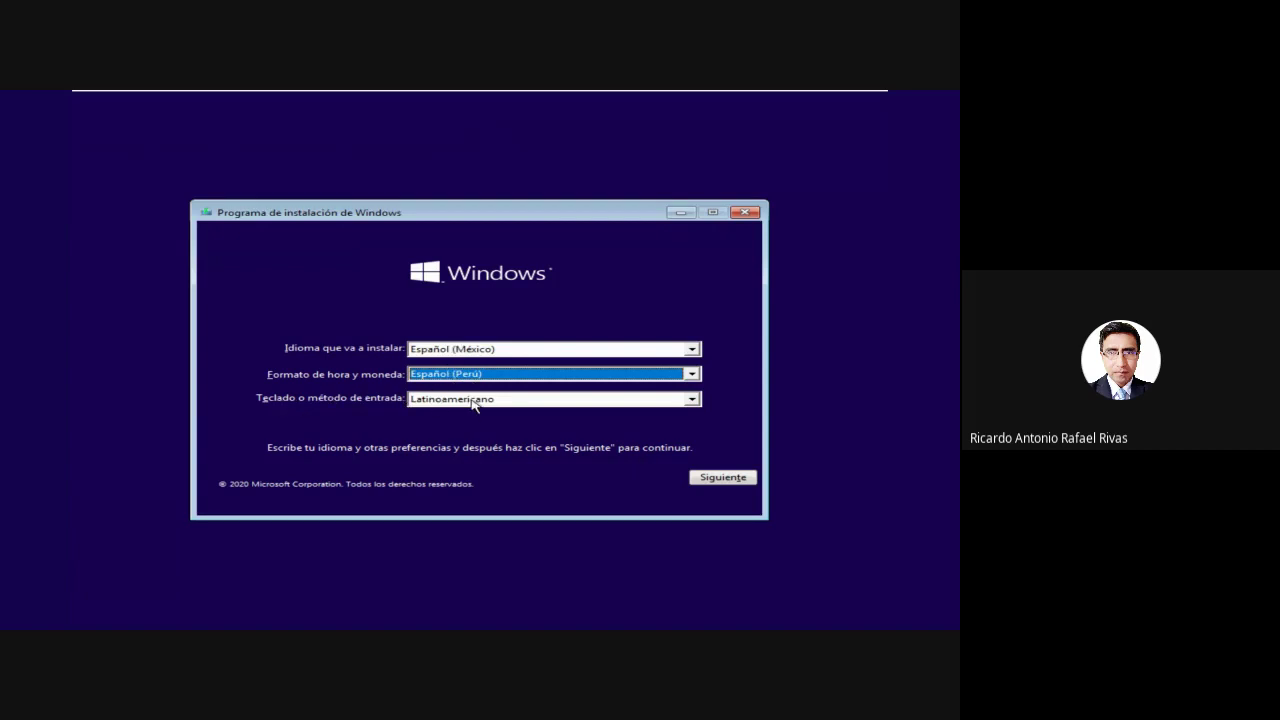
{"action": "left_click", "coordinate": [712, 479]}
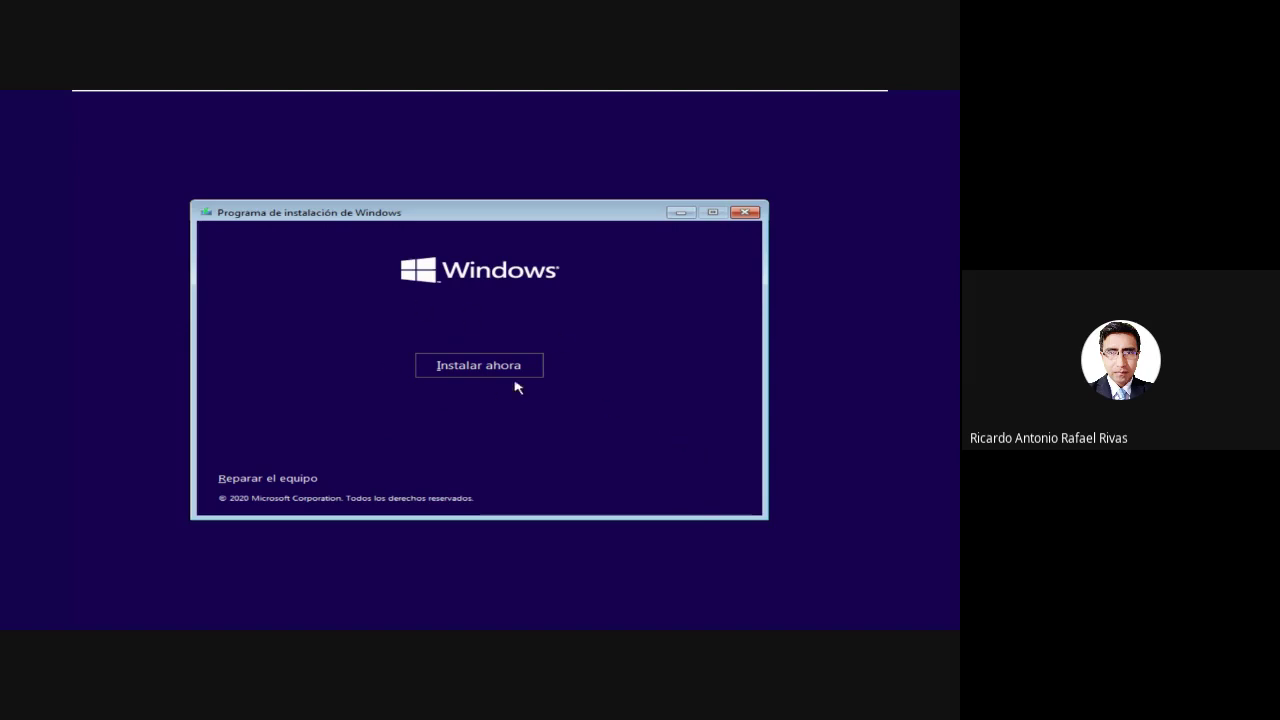
- Start the Windows installation and proceed without a product key
{"action": "left_click", "coordinate": [463, 368]}
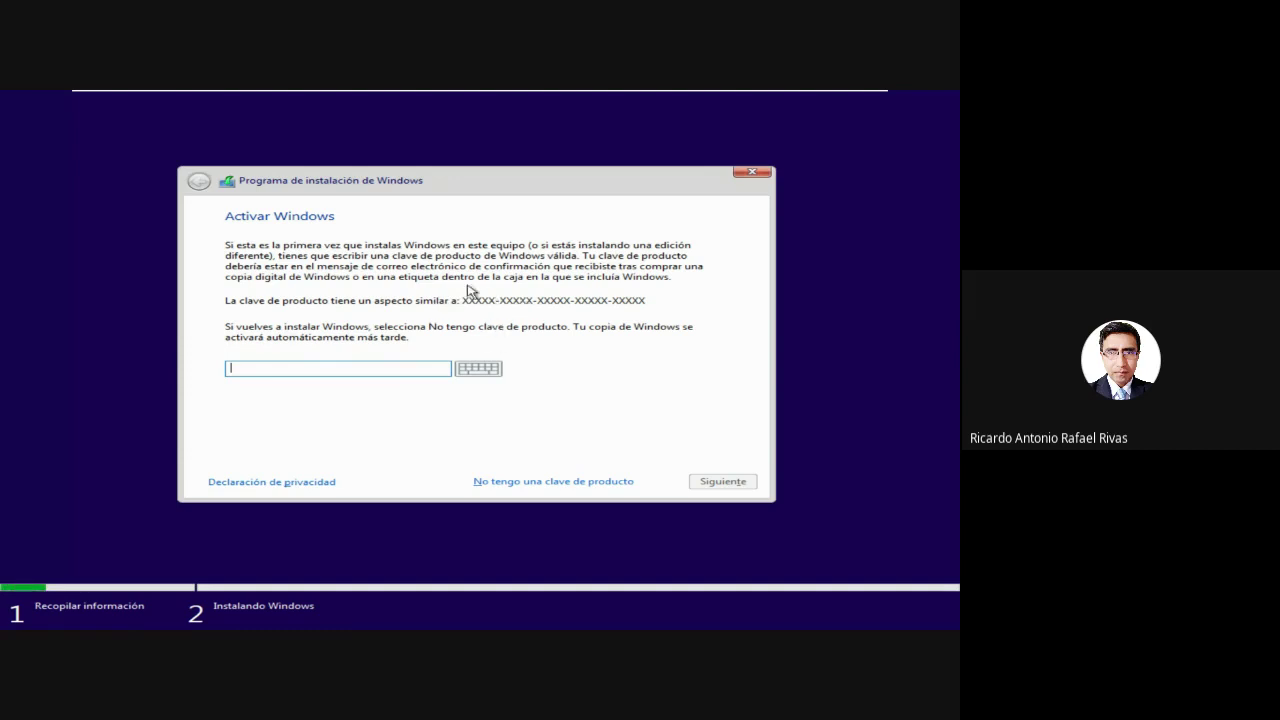
{"action": "left_click", "coordinate": [550, 482]}
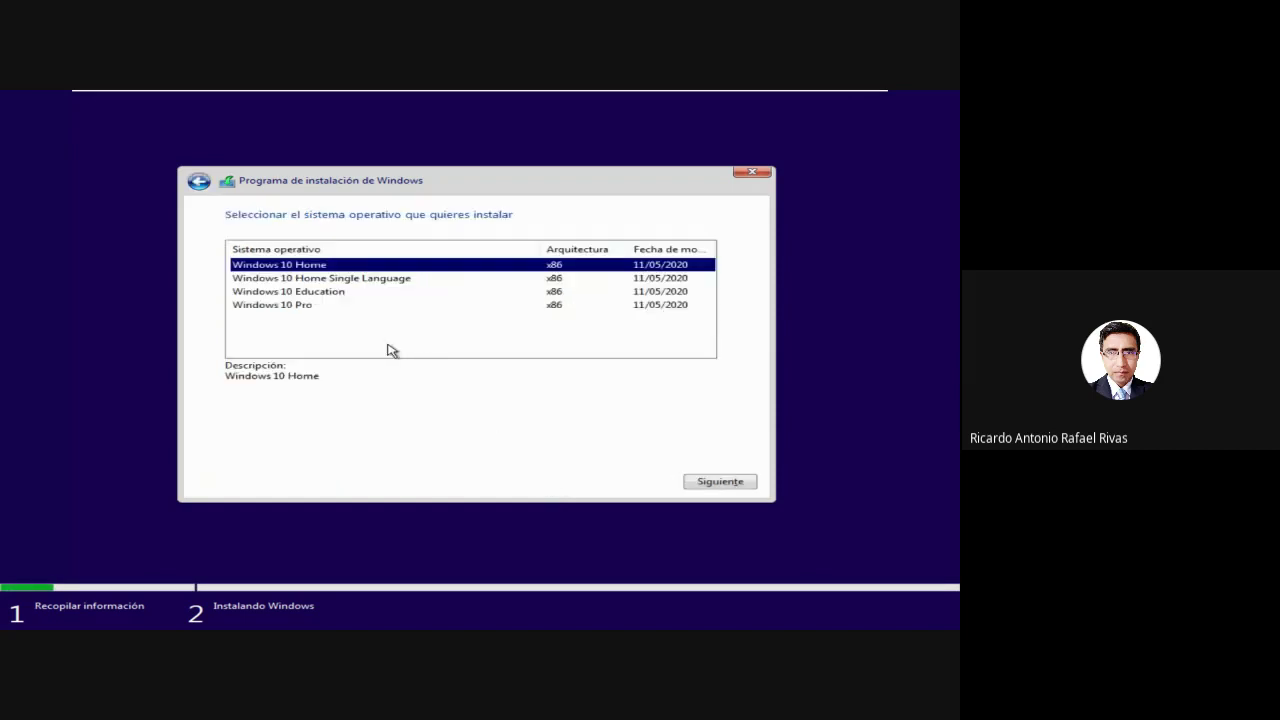
- Go through the Windows 10 Home, Home Single Language, Education and Pro editions offered for installation
{"action": "left_click", "coordinate": [330, 279]}
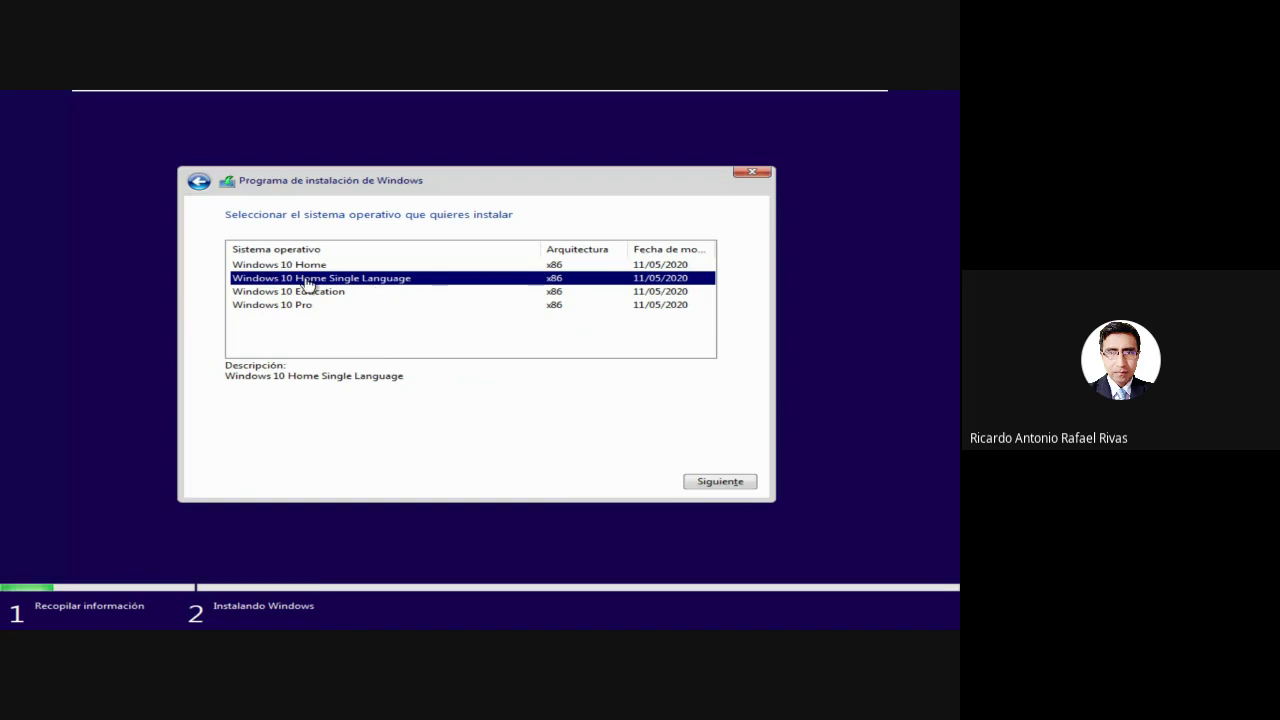
{"action": "left_click", "coordinate": [385, 292]}
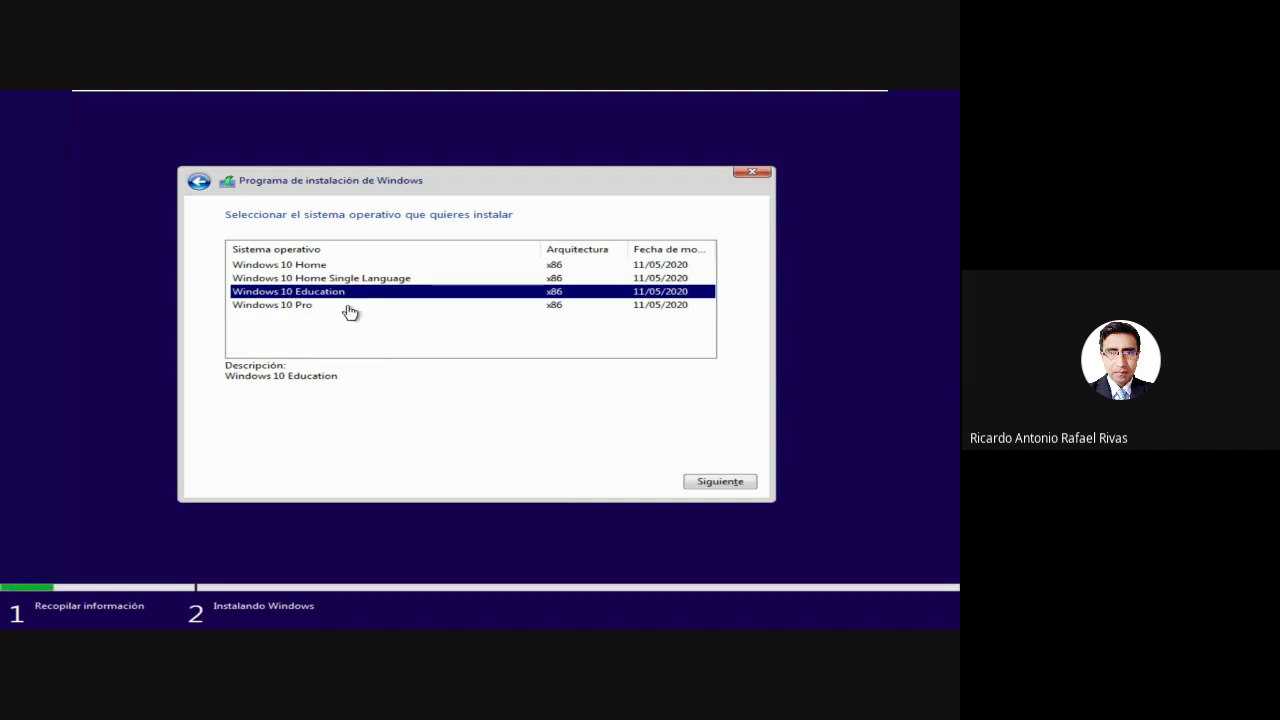
{"action": "left_click", "coordinate": [347, 306]}
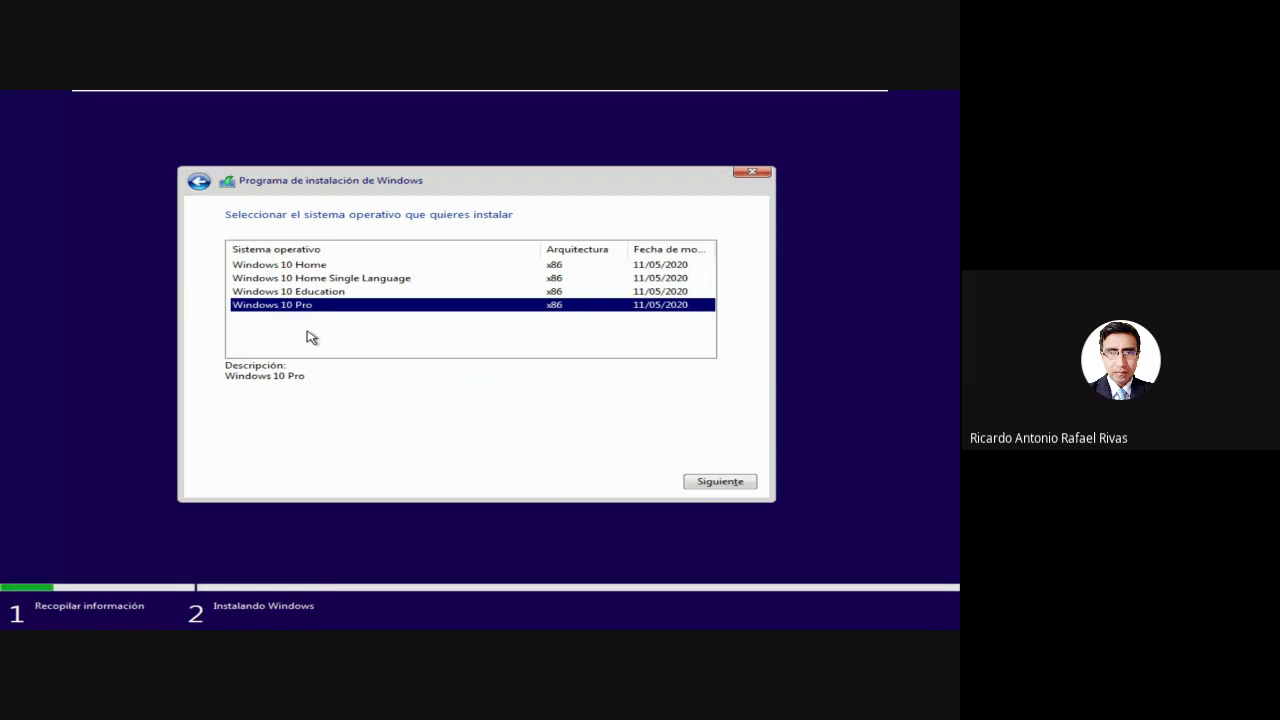
{"action": "left_click", "coordinate": [322, 268]}
{"action": "left_click", "coordinate": [325, 279]}
{"action": "left_click", "coordinate": [318, 291]}
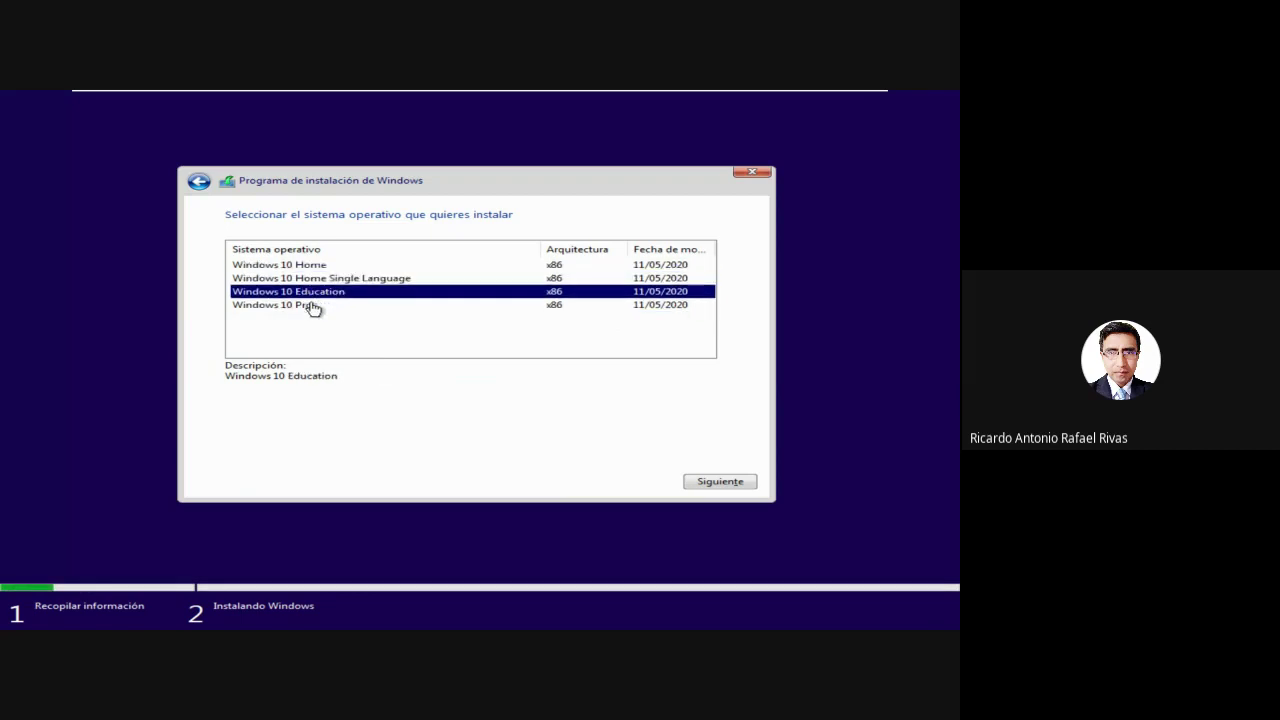
{"action": "left_click", "coordinate": [315, 304]}
{"action": "left_click", "coordinate": [322, 279]}
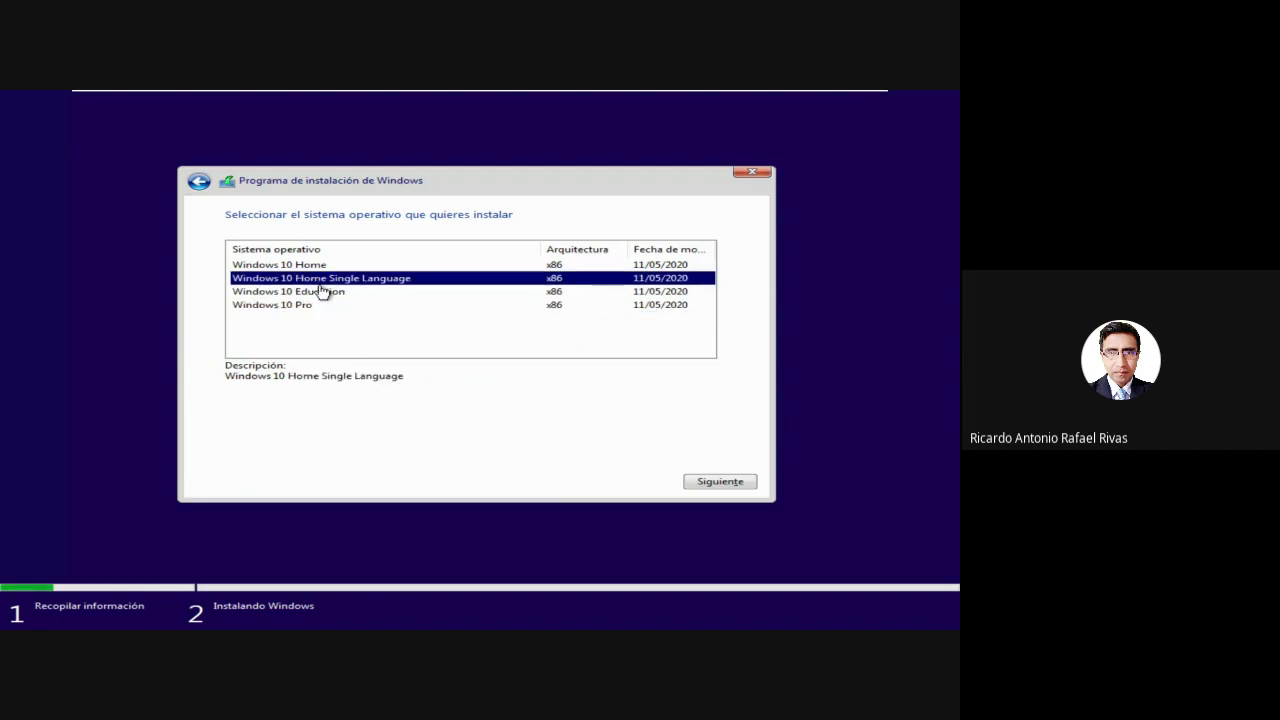
{"action": "left_click", "coordinate": [325, 267]}
{"action": "left_click", "coordinate": [306, 305]}
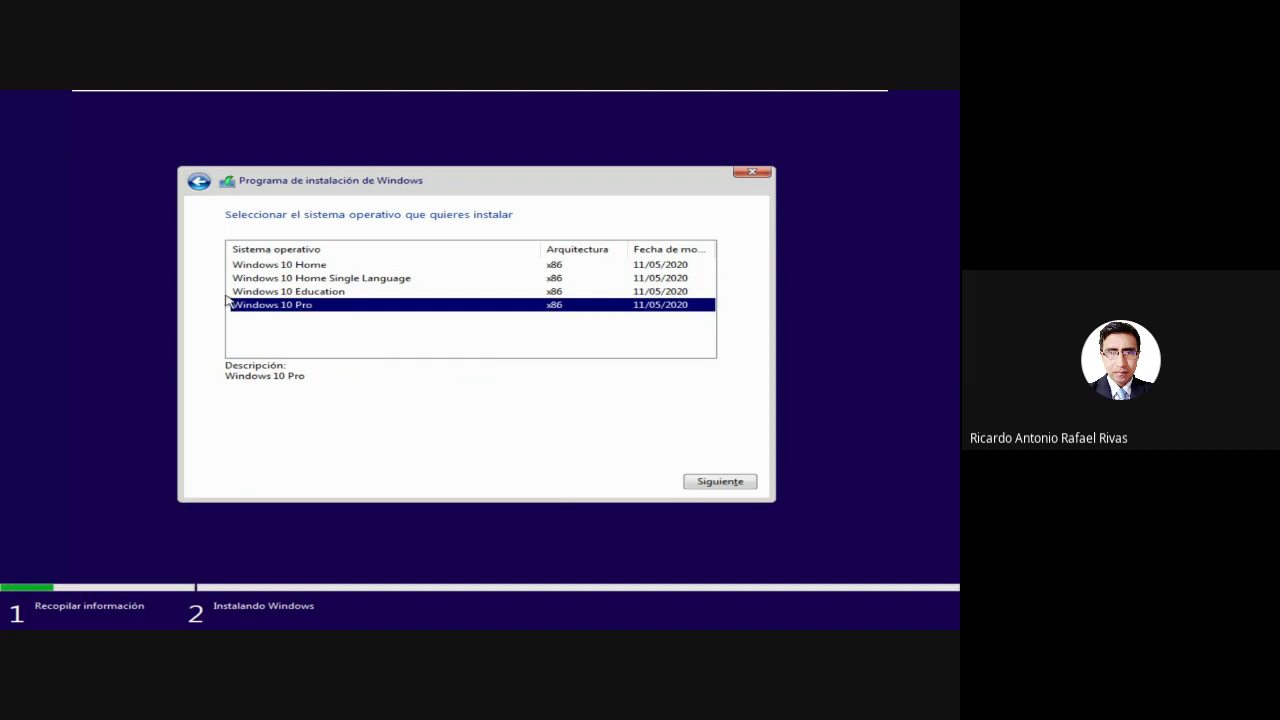
{"action": "left_click", "coordinate": [284, 268]}
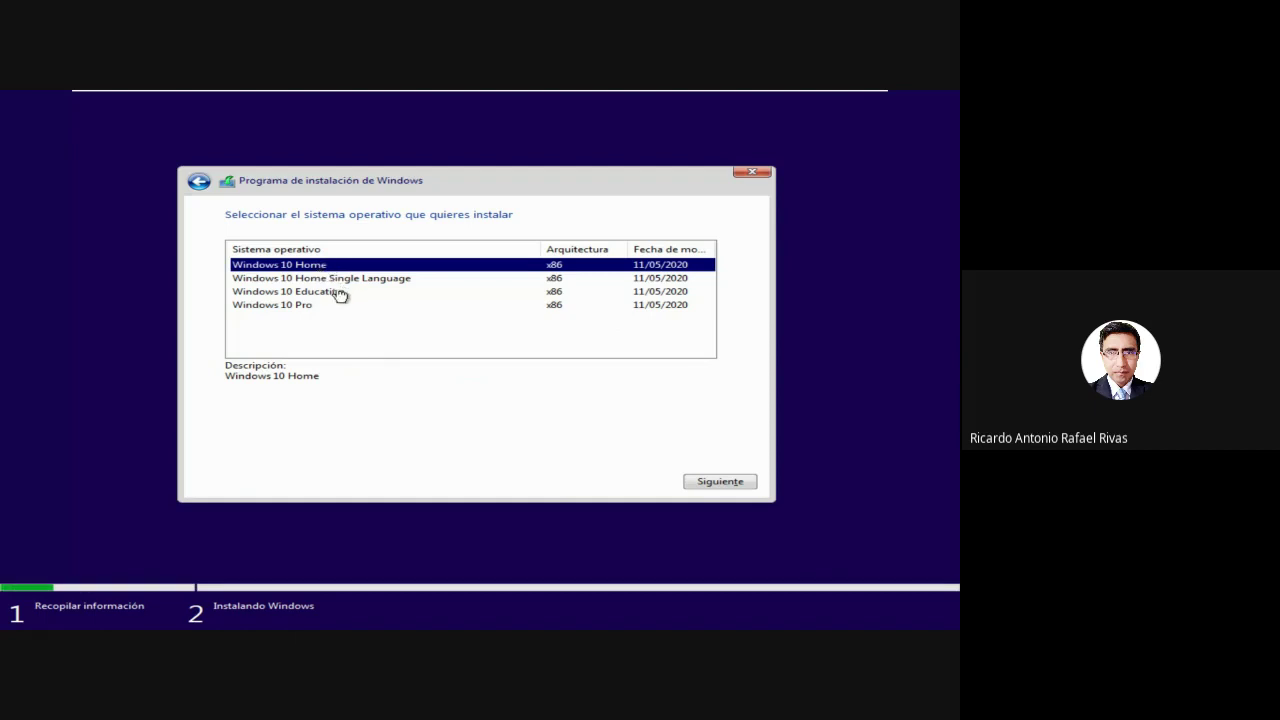
- Choose Windows 10 Pro as the edition to install and accept the Microsoft license terms
{"action": "left_click", "coordinate": [308, 306]}
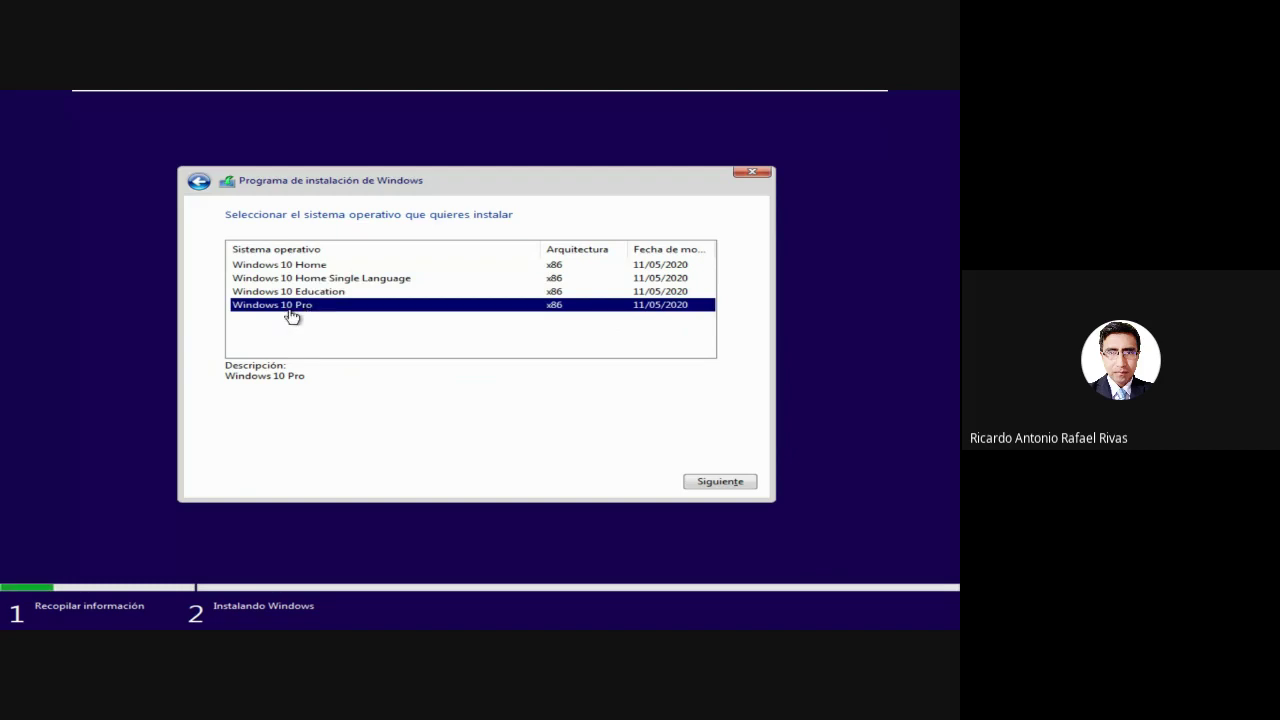
{"action": "left_click", "coordinate": [716, 483]}
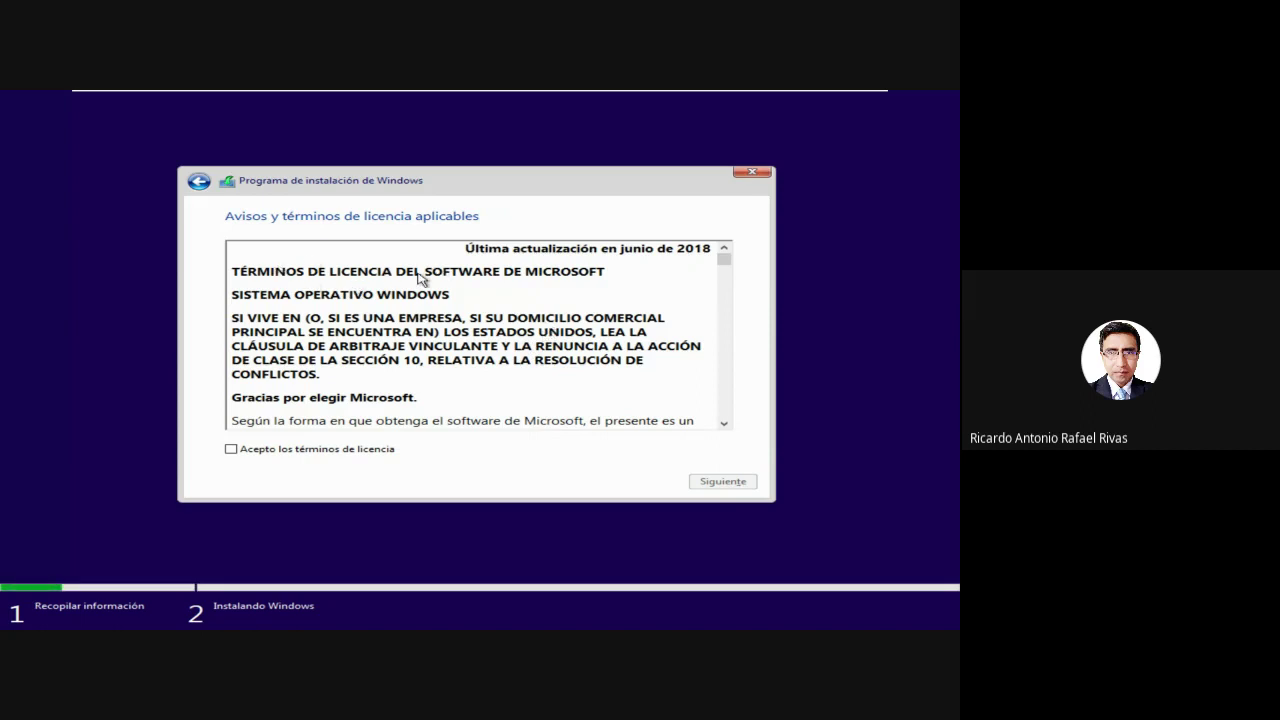
{"action": "scroll", "coordinate": [362, 300], "scroll_direction": "down", "scroll_amount": 6}
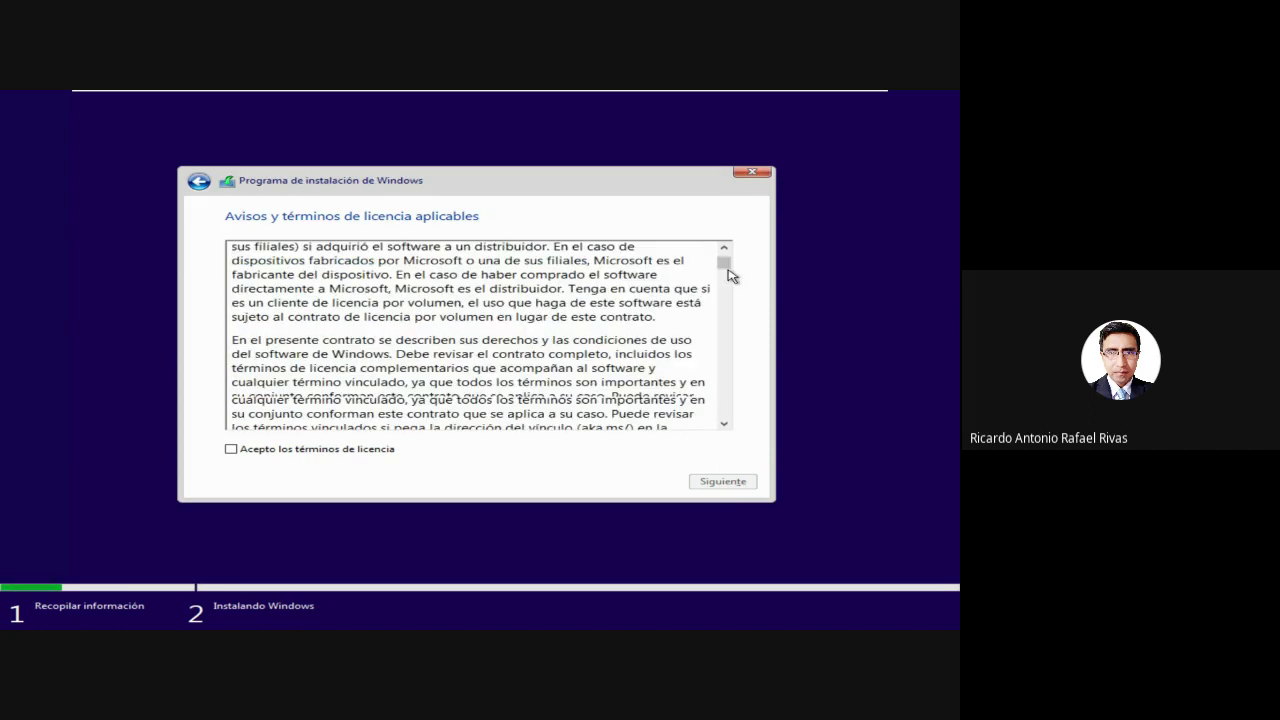
{"action": "left_click_drag", "start_coordinate": [727, 264], "coordinate": [724, 412]}
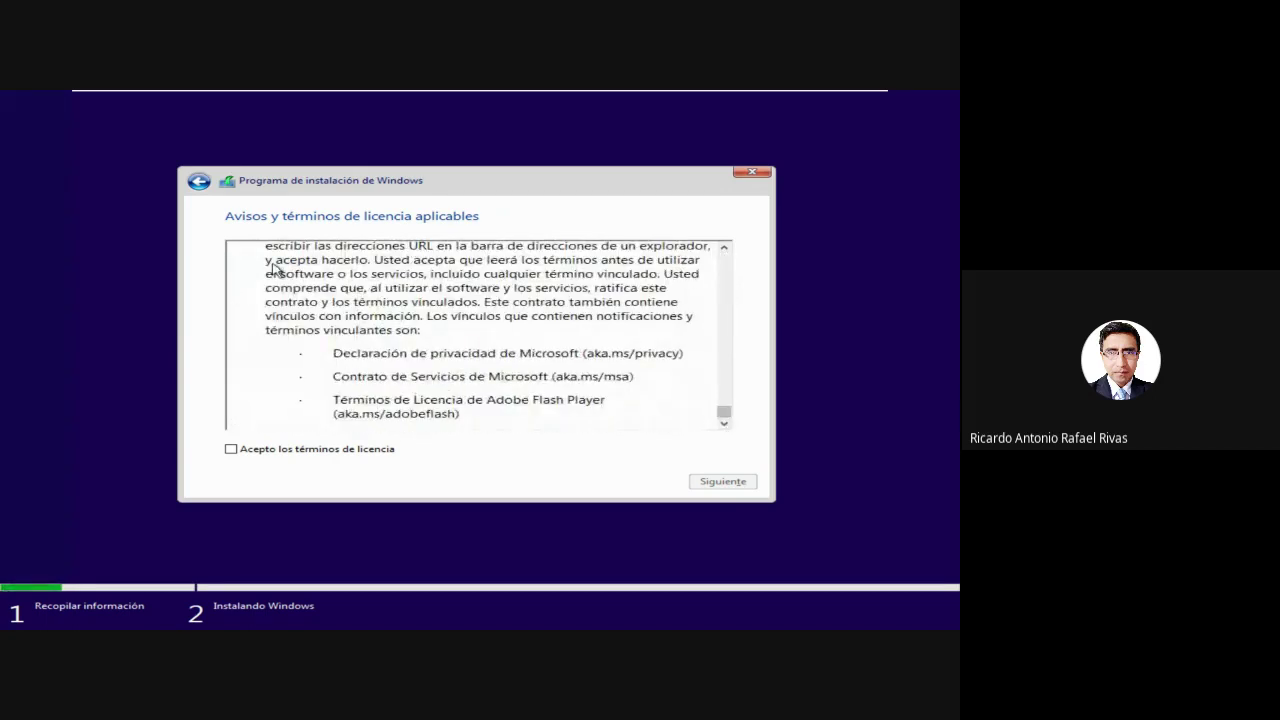
{"action": "left_click", "coordinate": [231, 451]}
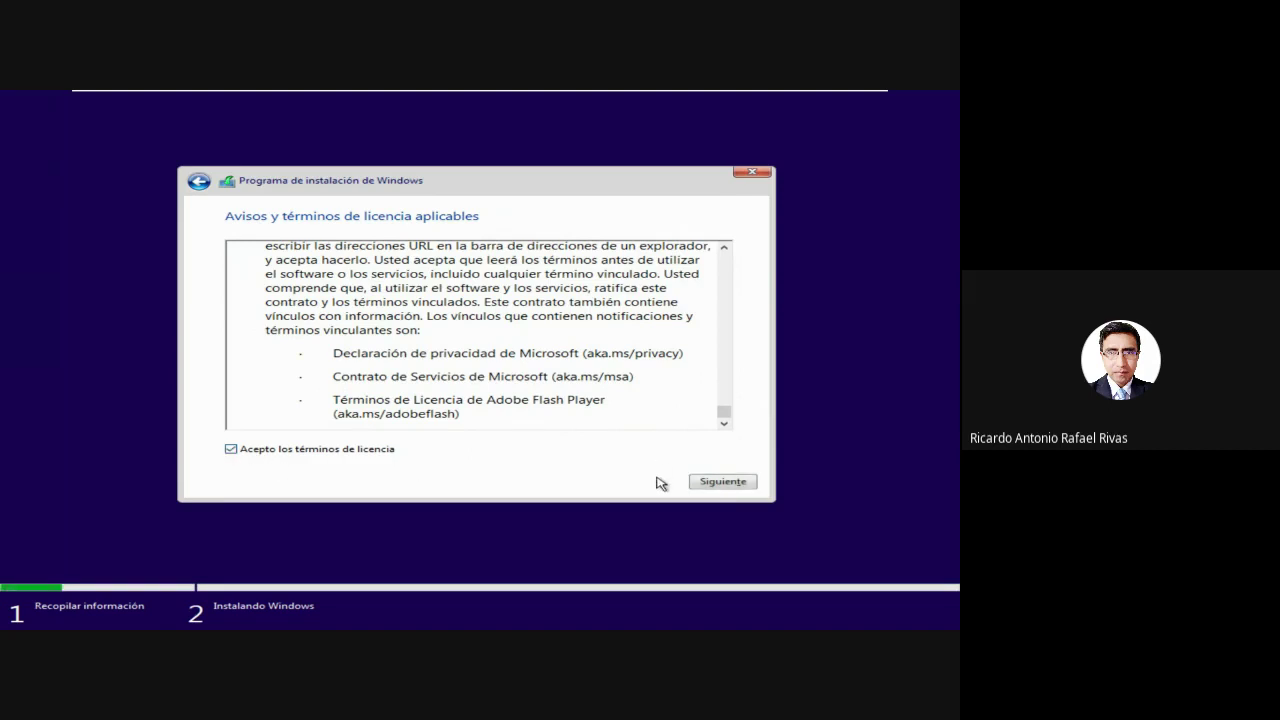
{"action": "left_click", "coordinate": [722, 484]}
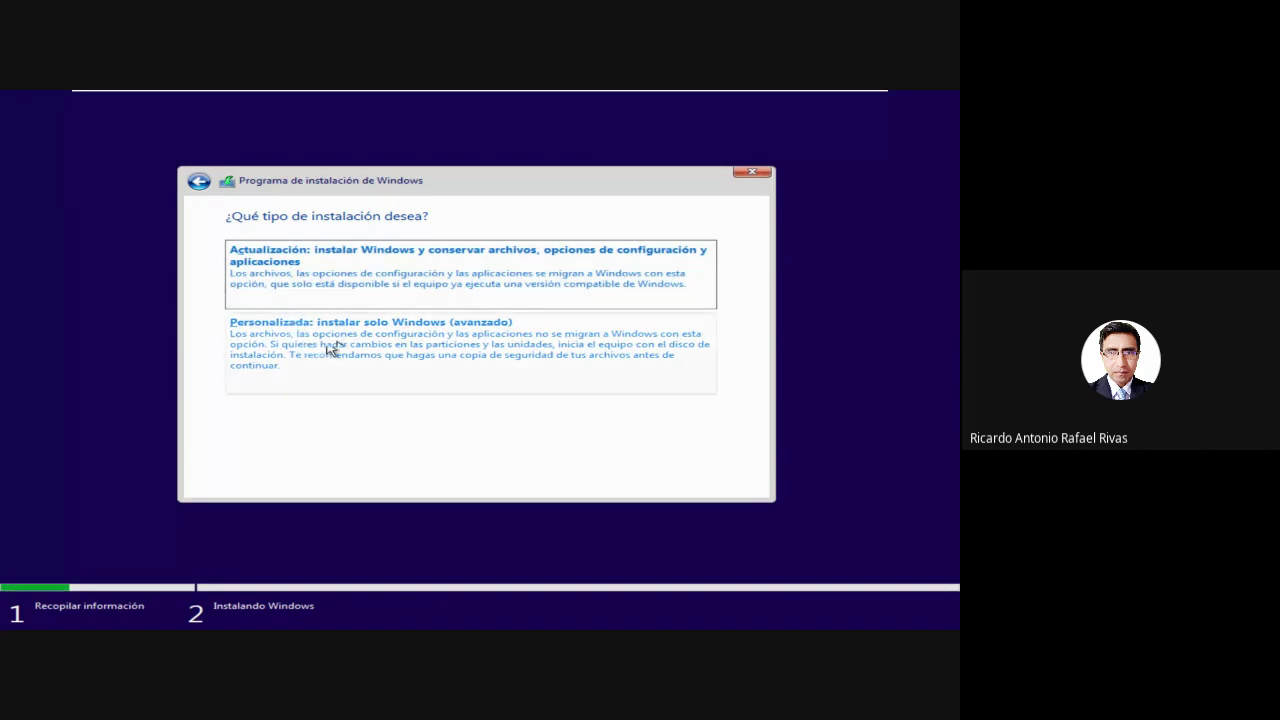
- Select the custom installation and create a 61440 MB partition from the unallocated space on drive 0, allowing additional system partitions
{"action": "left_click", "coordinate": [403, 347]}
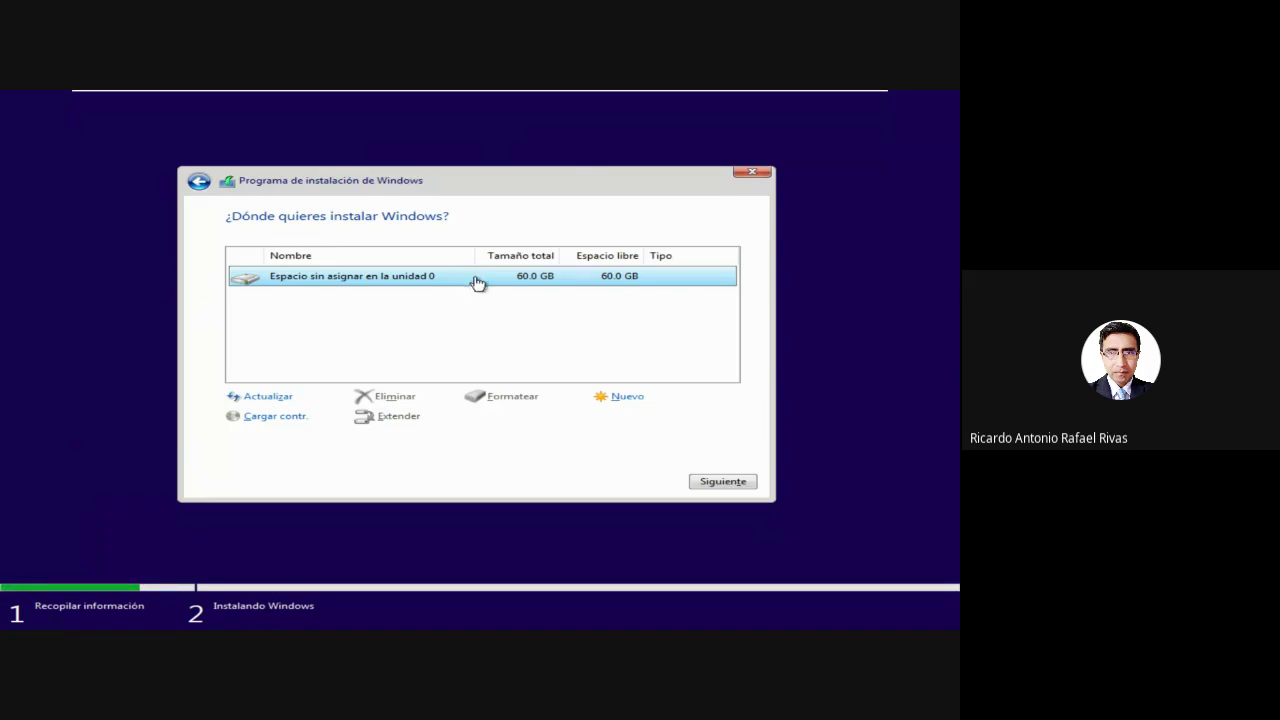
{"action": "left_click", "coordinate": [628, 398]}
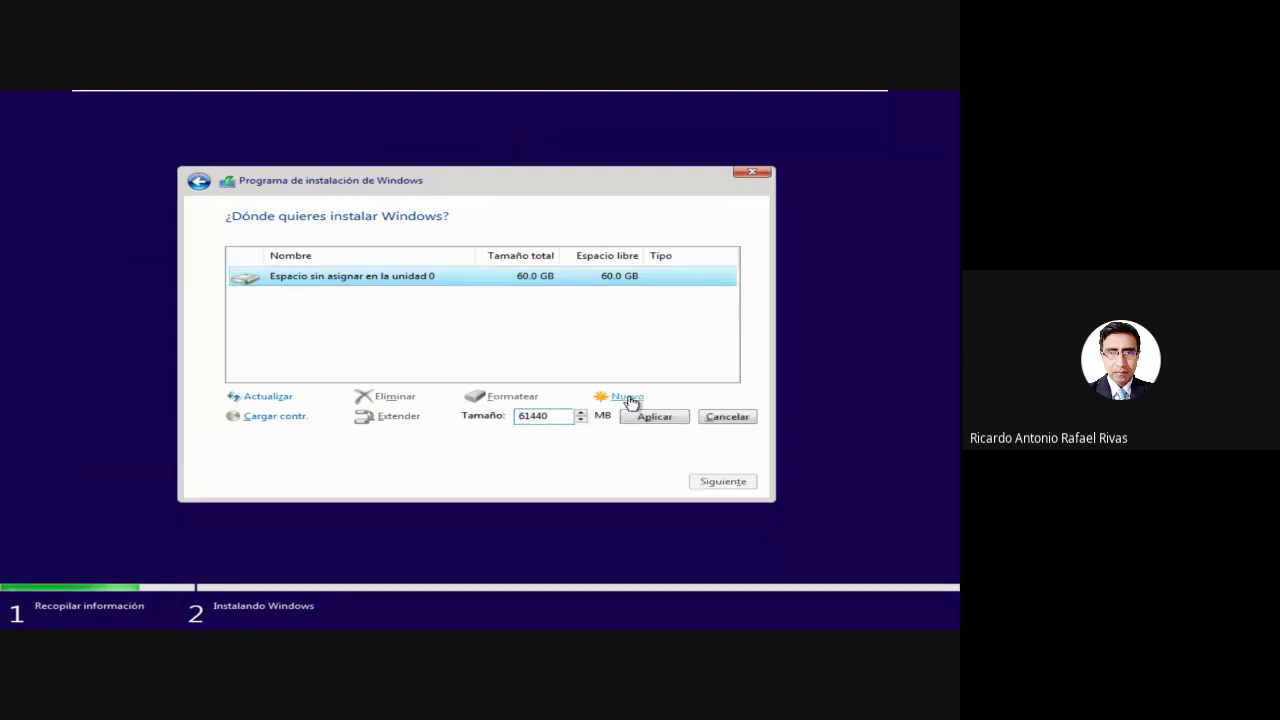
{"action": "double_click", "coordinate": [550, 419]}
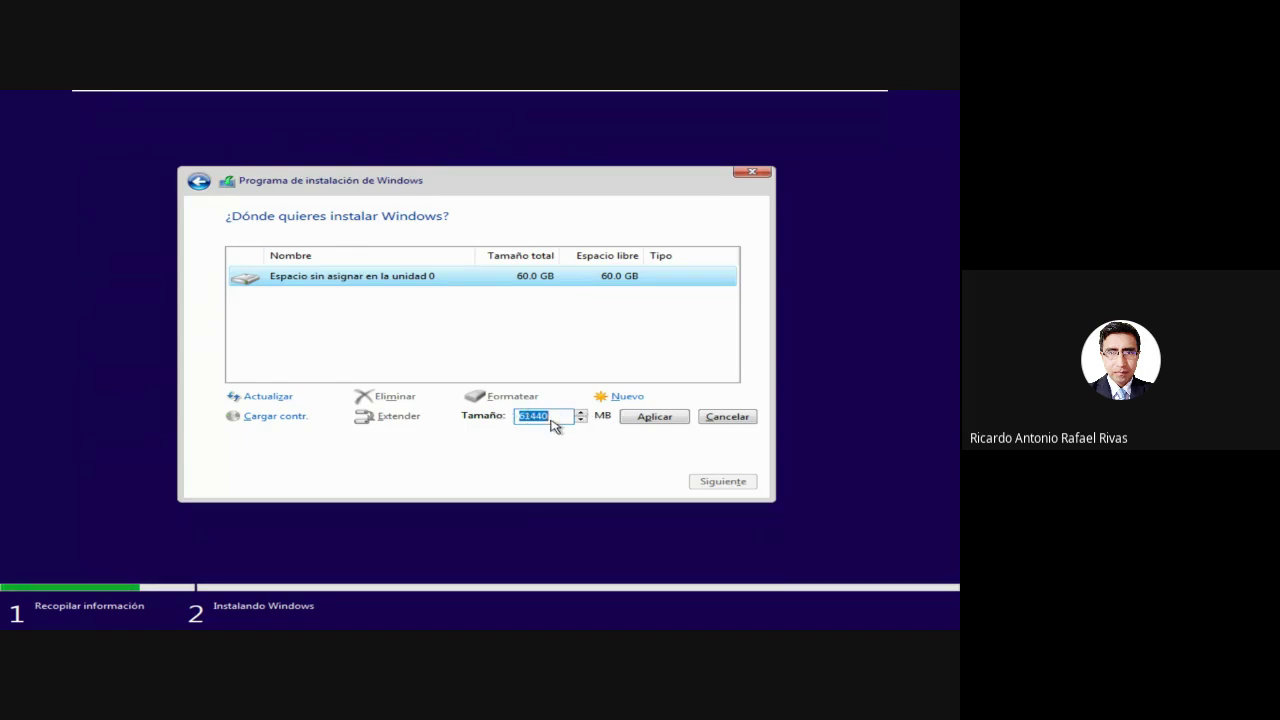
{"action": "left_click", "coordinate": [643, 420]}
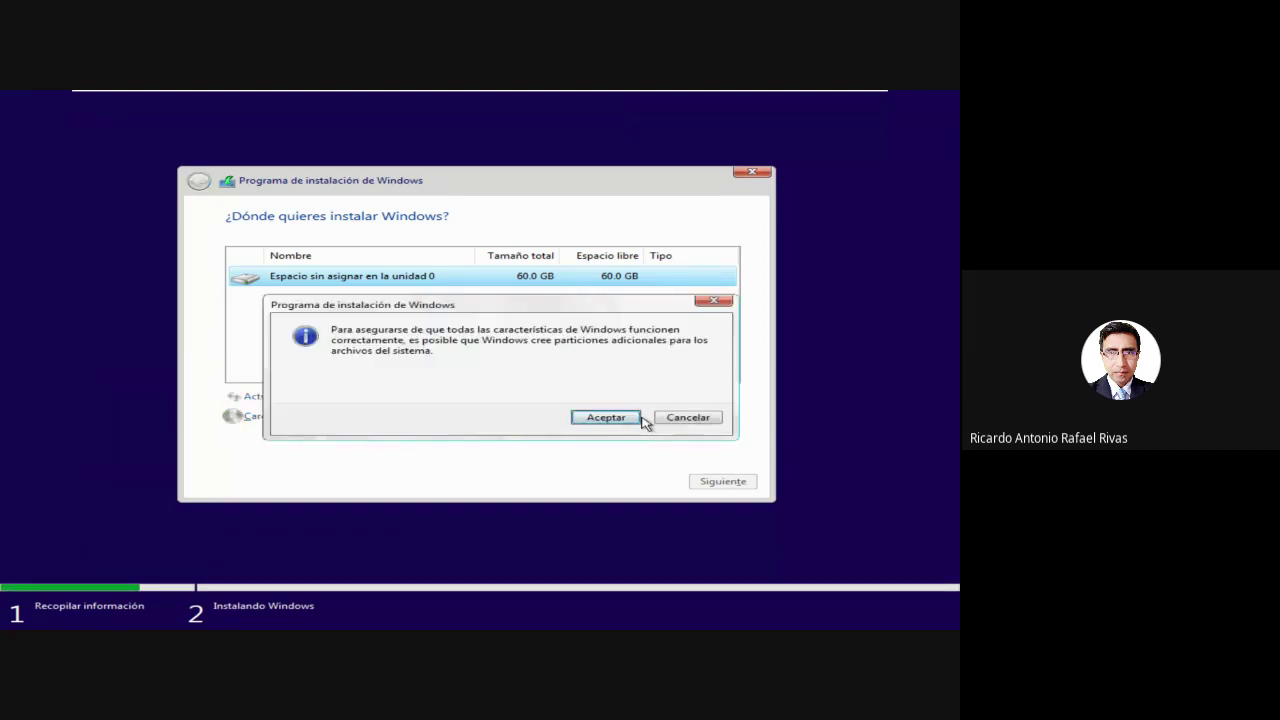
{"action": "left_click", "coordinate": [611, 418]}
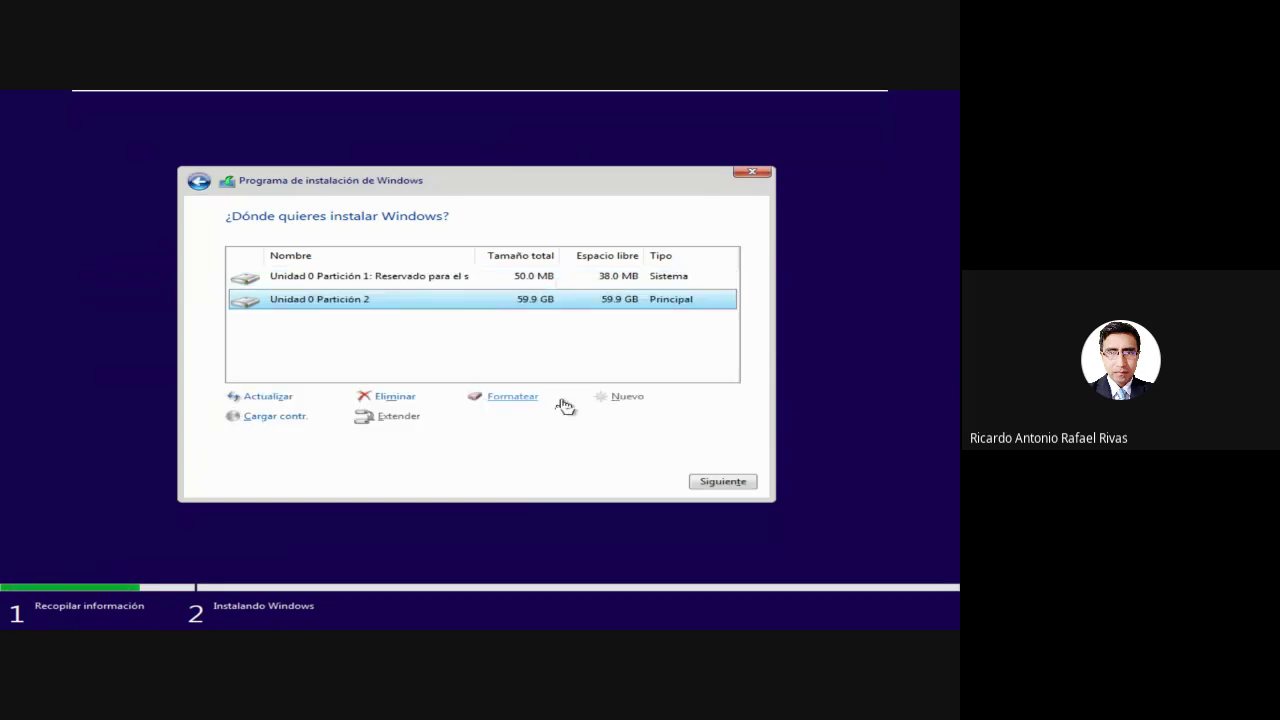
- Compare the system-reserved partition 1 with the primary partition 2 on drive 0
{"action": "left_click", "coordinate": [461, 284]}
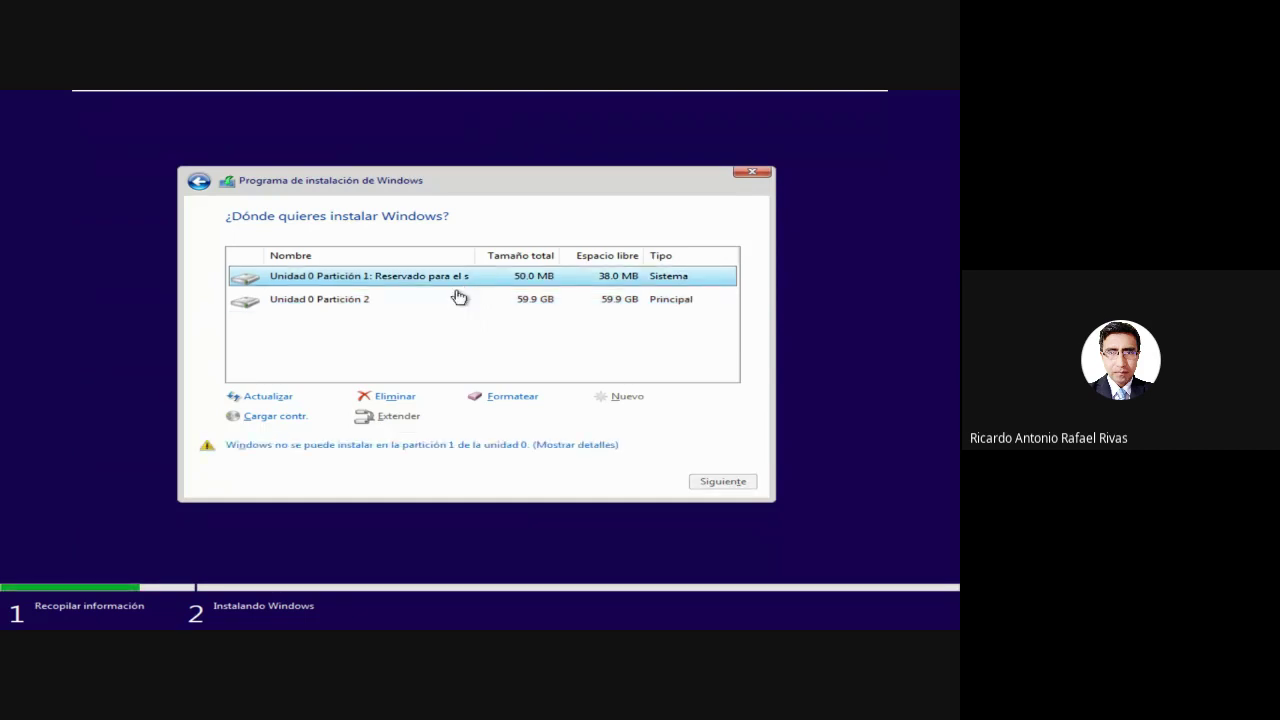
{"action": "left_click", "coordinate": [452, 300]}
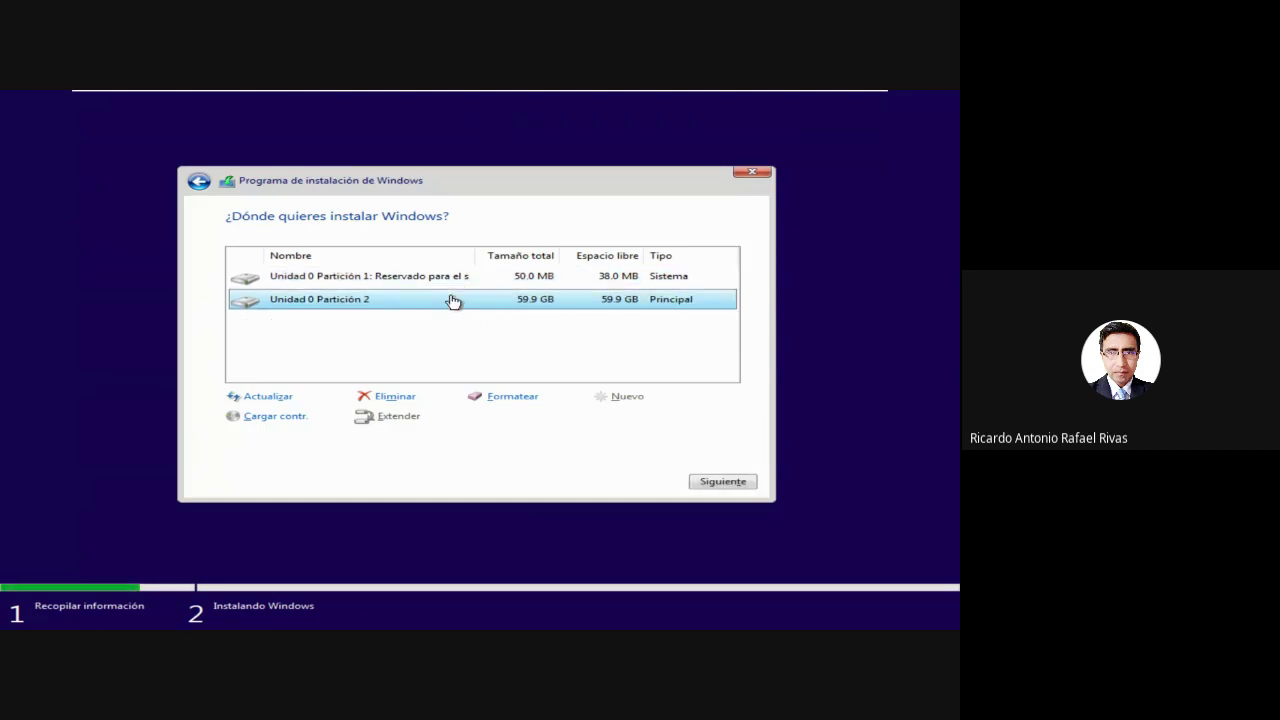
{"action": "left_click", "coordinate": [452, 289]}
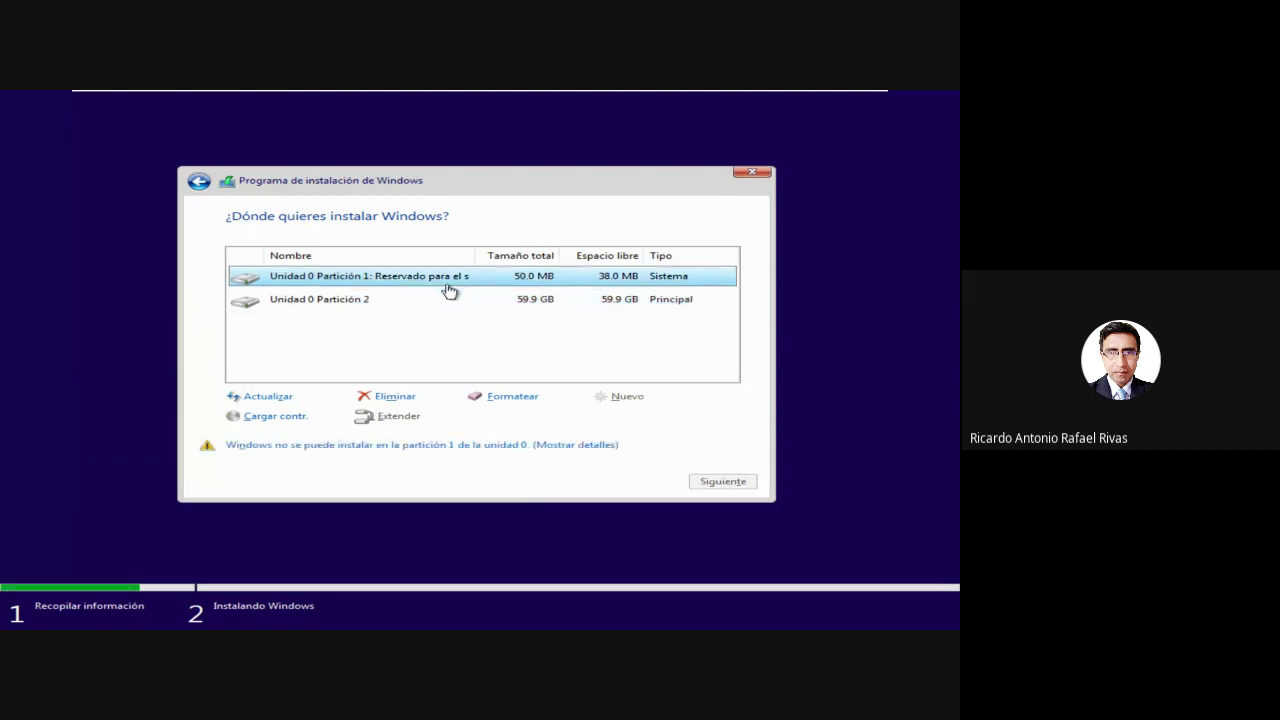
- Select primary partition 2 on drive 0 as the installation target and start installing Windows
{"action": "left_click", "coordinate": [430, 299]}
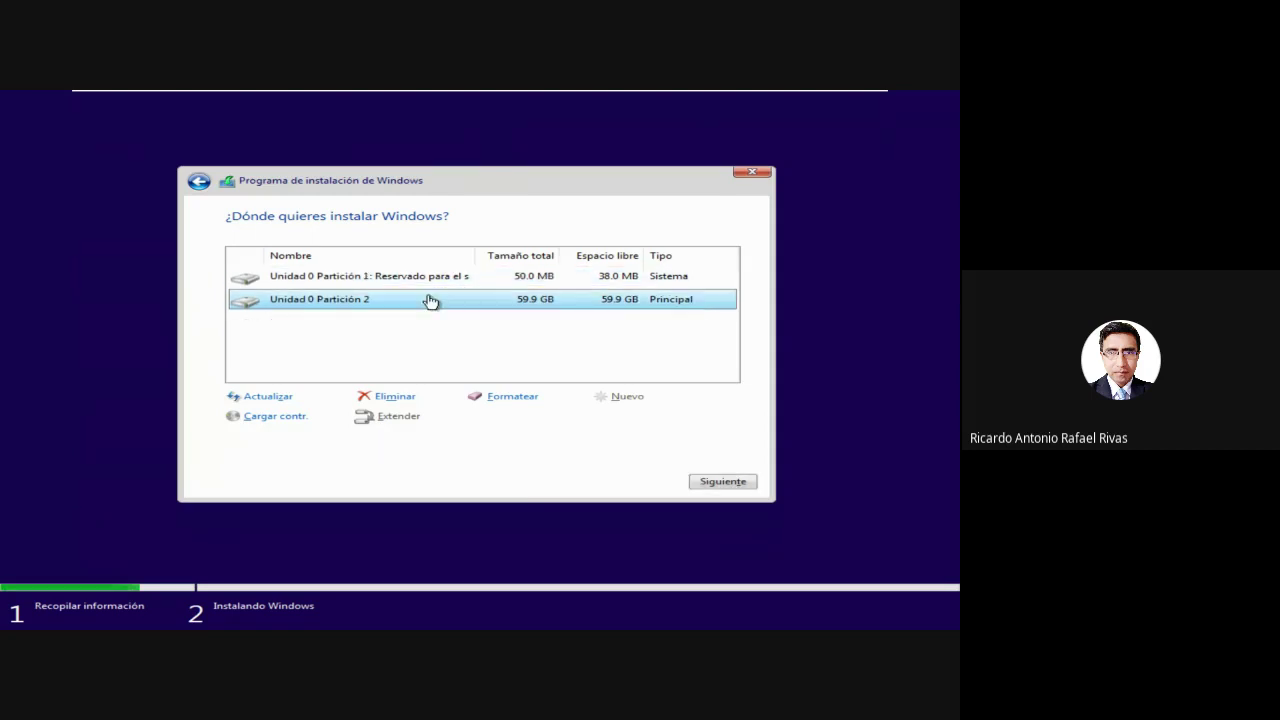
{"action": "left_click", "coordinate": [457, 284]}
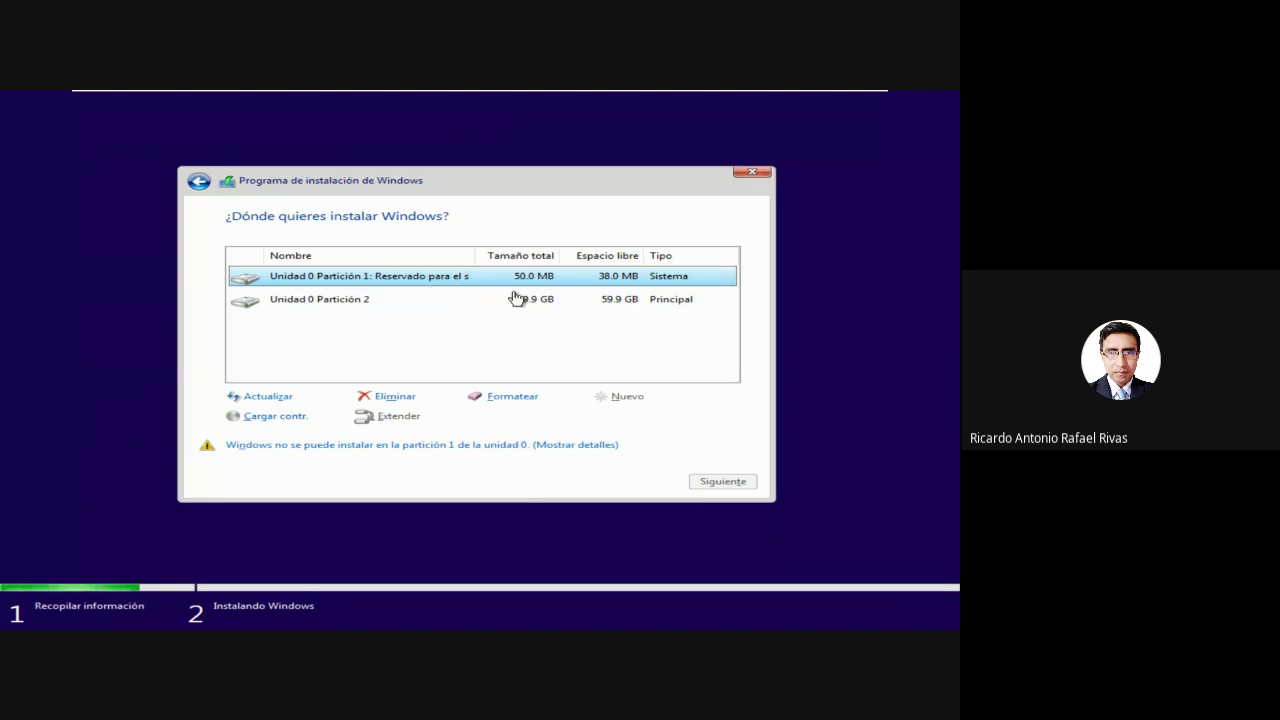
{"action": "left_click", "coordinate": [505, 300]}
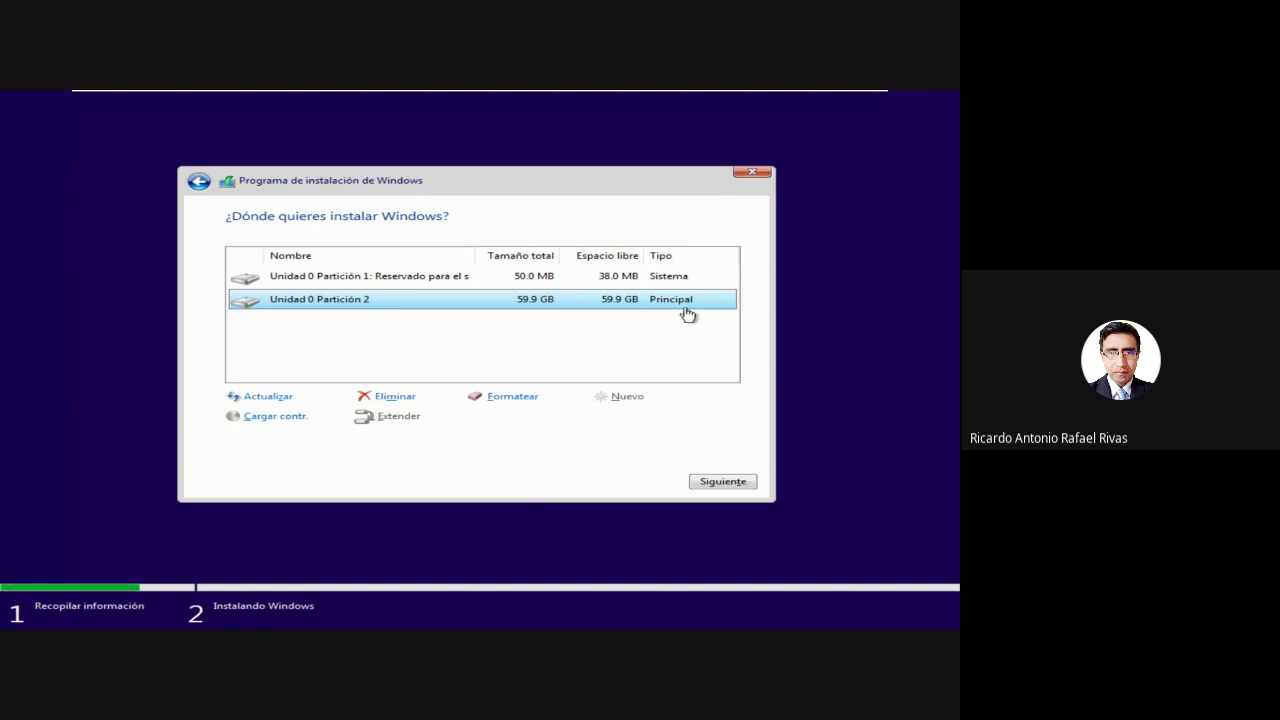
{"action": "left_click", "coordinate": [708, 485]}
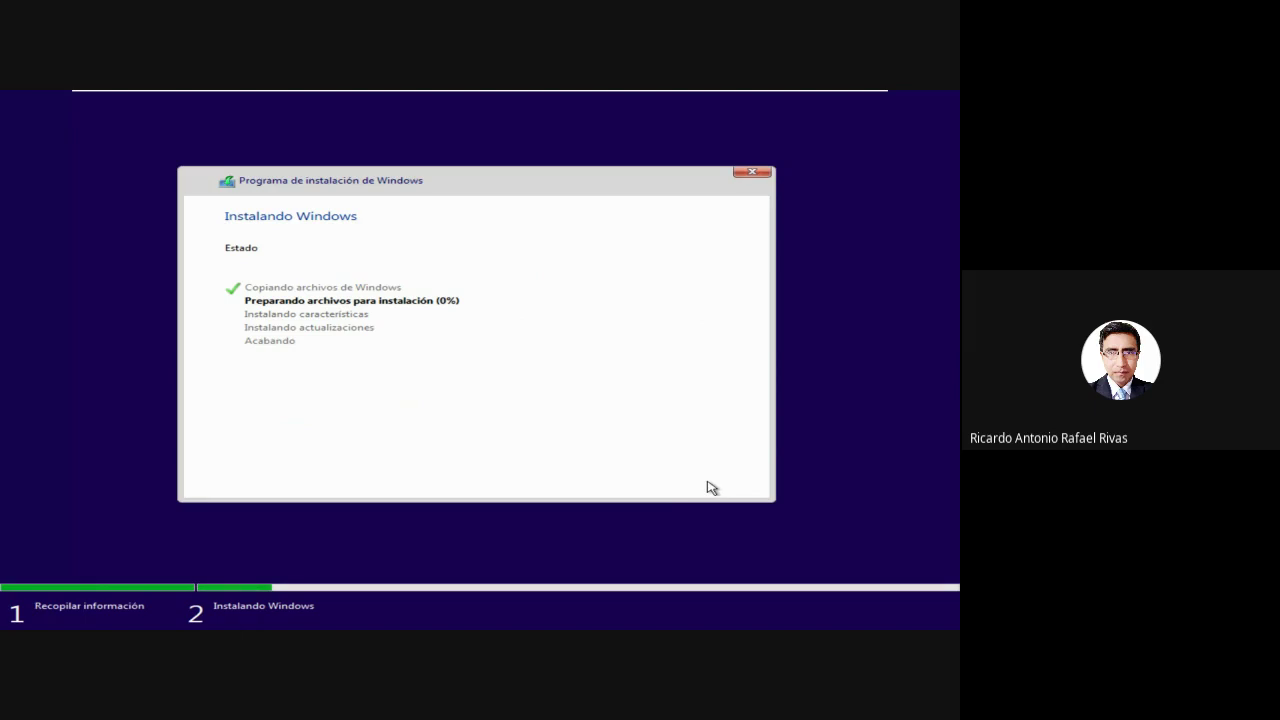
- Take the virtual machine out of full screen and place its window side by side with the video call
{"action": "mouse_move", "coordinate": [586, 93]}
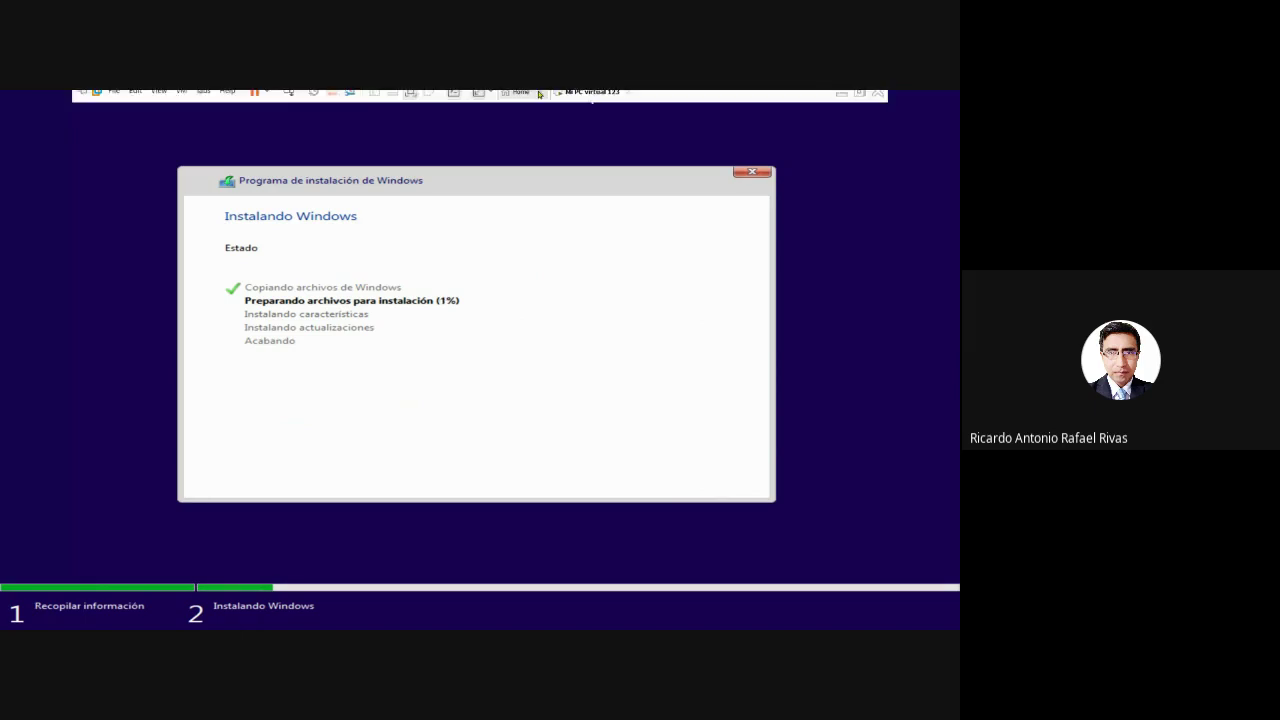
{"action": "left_click", "coordinate": [470, 102]}
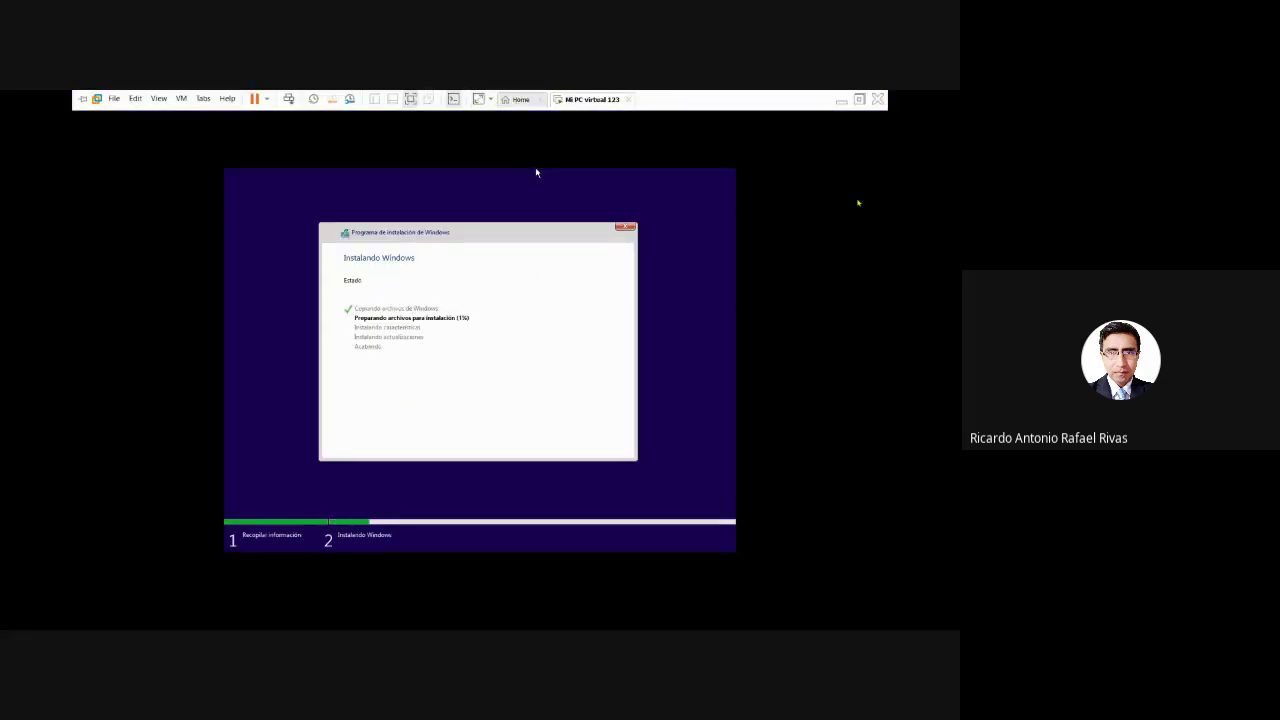
{"action": "left_click", "coordinate": [411, 100]}
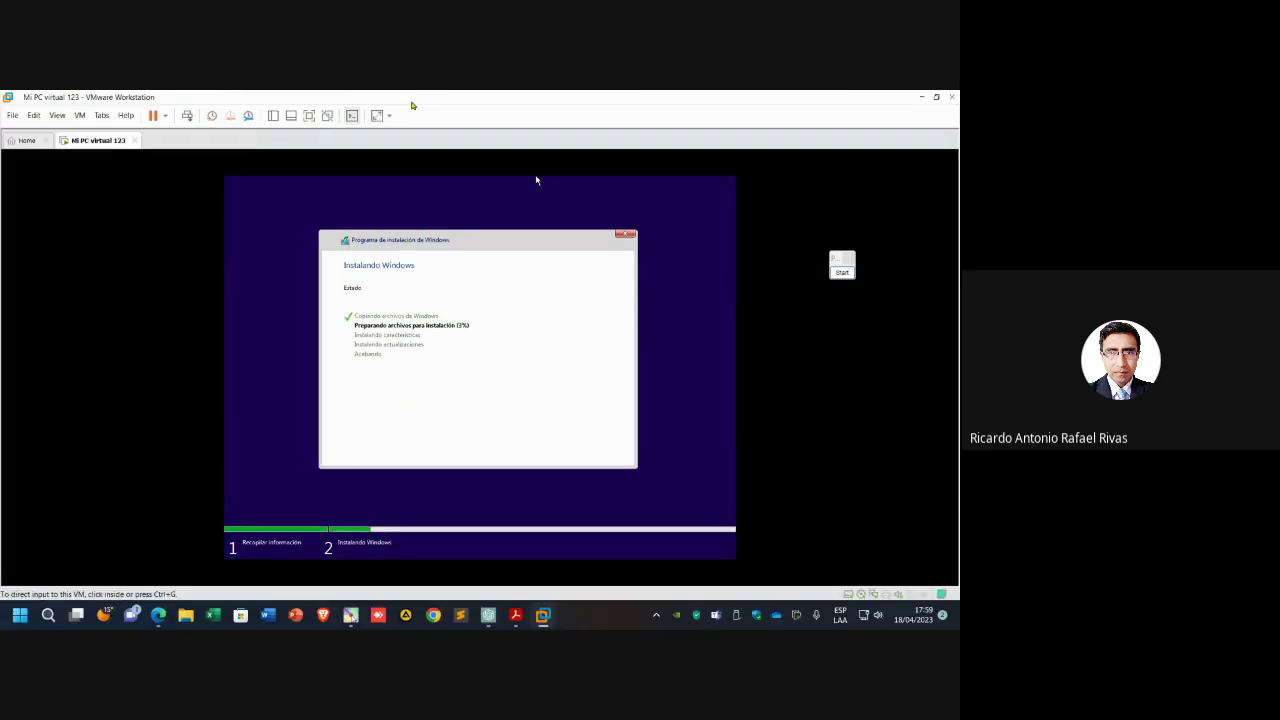
{"action": "left_click", "coordinate": [378, 117]}
{"action": "left_click_drag", "start_coordinate": [456, 95], "coordinate": [958, 300]}
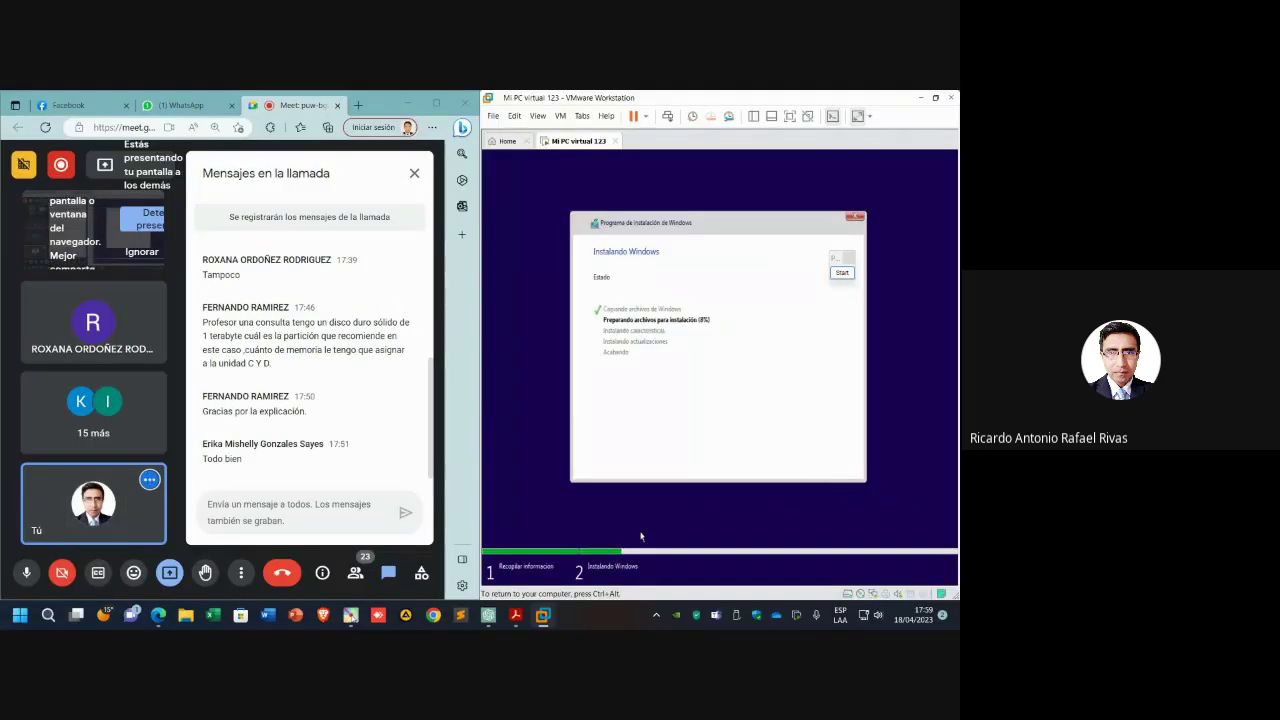
{"action": "left_click", "coordinate": [323, 514]}
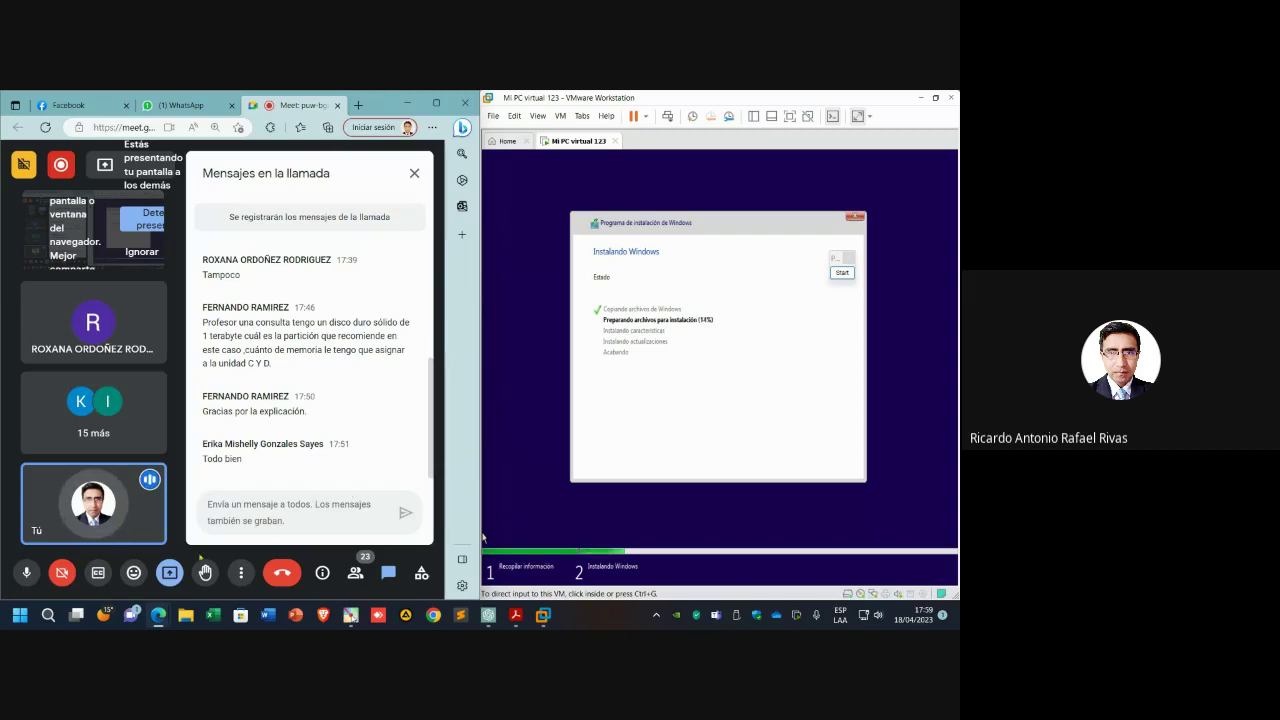
{"action": "left_click", "coordinate": [170, 572]}
{"action": "left_click", "coordinate": [320, 528]}
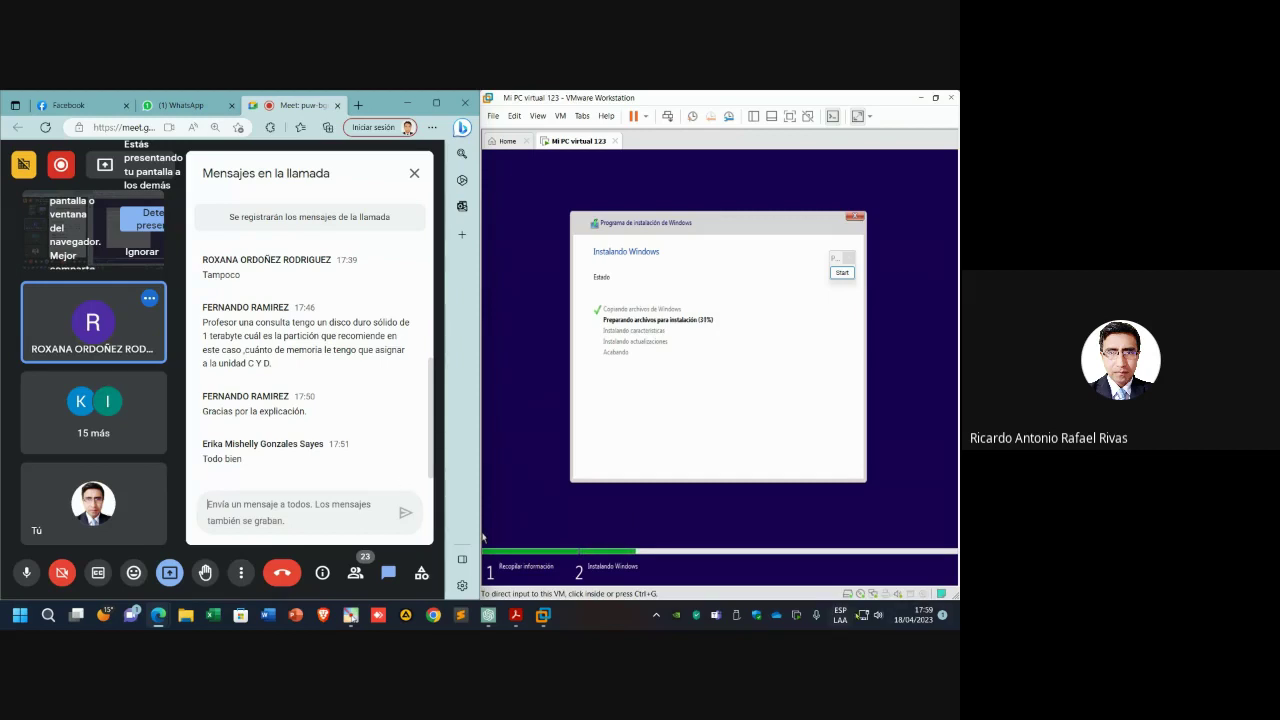
{"action": "left_click", "coordinate": [872, 615]}
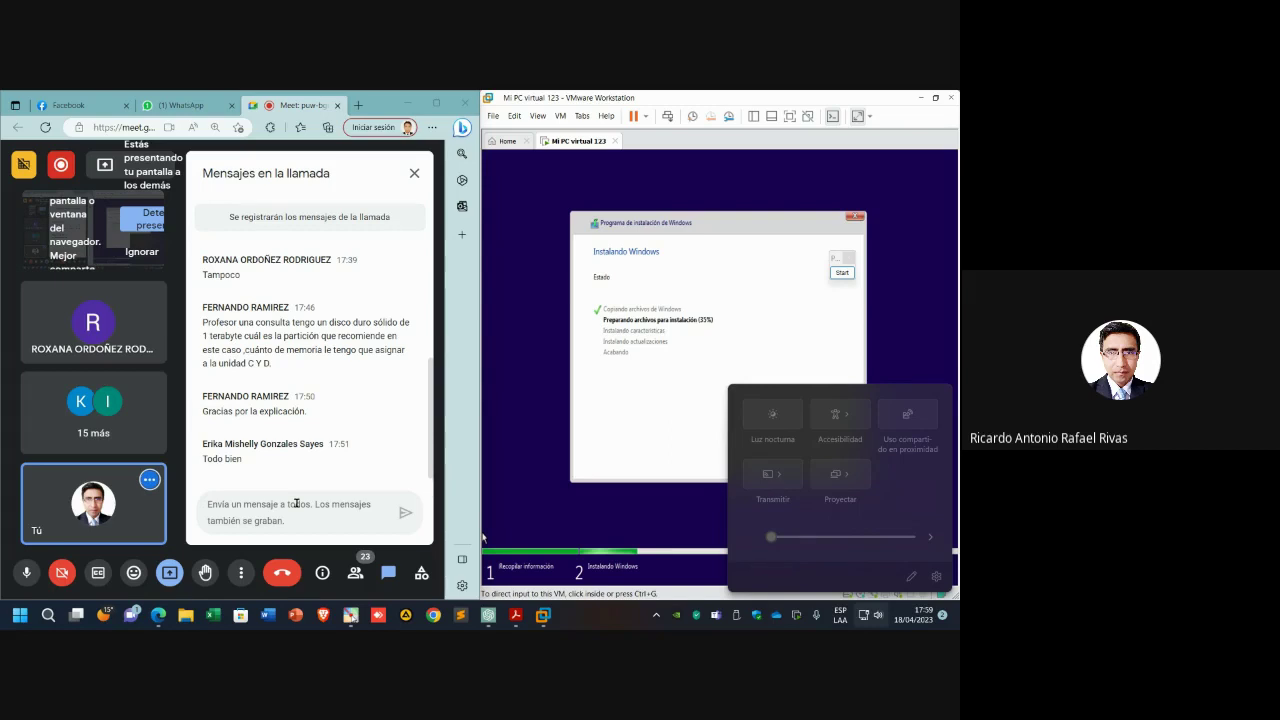
{"action": "left_click", "coordinate": [482, 538]}
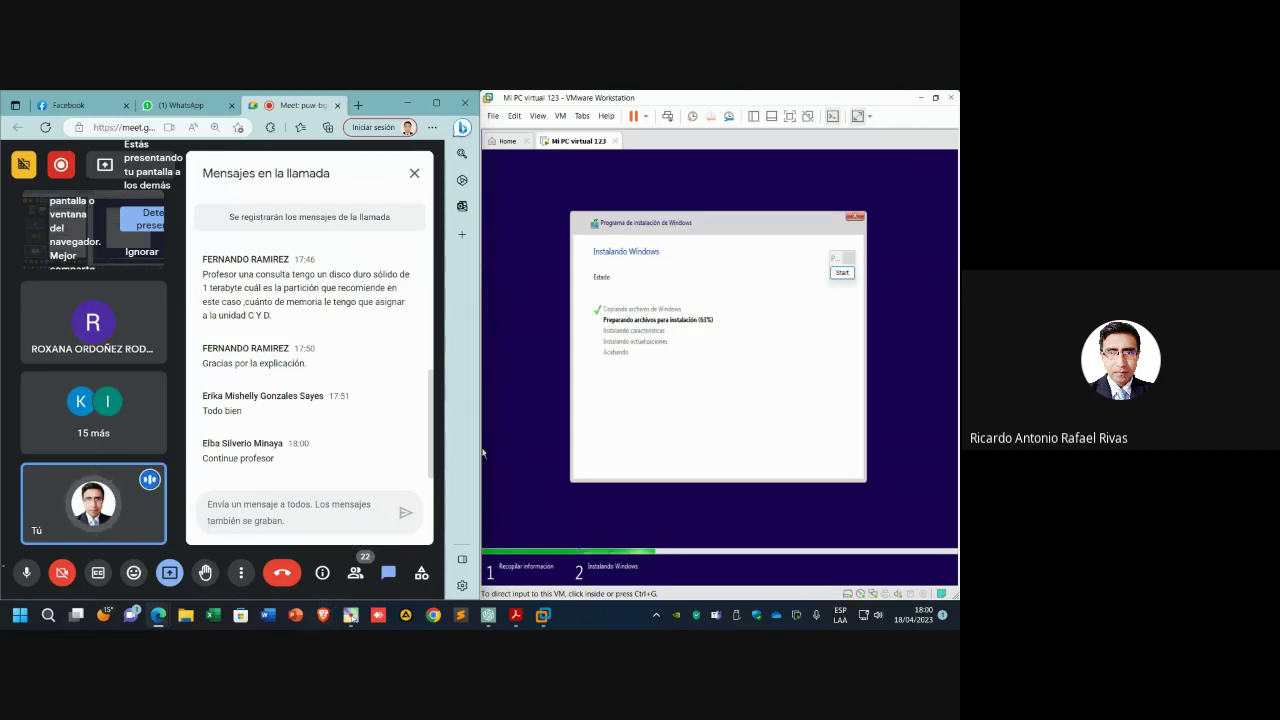
- Switch to Notepad with a blank document and enlarge the text to 270%
{"action": "key", "text": "super"}
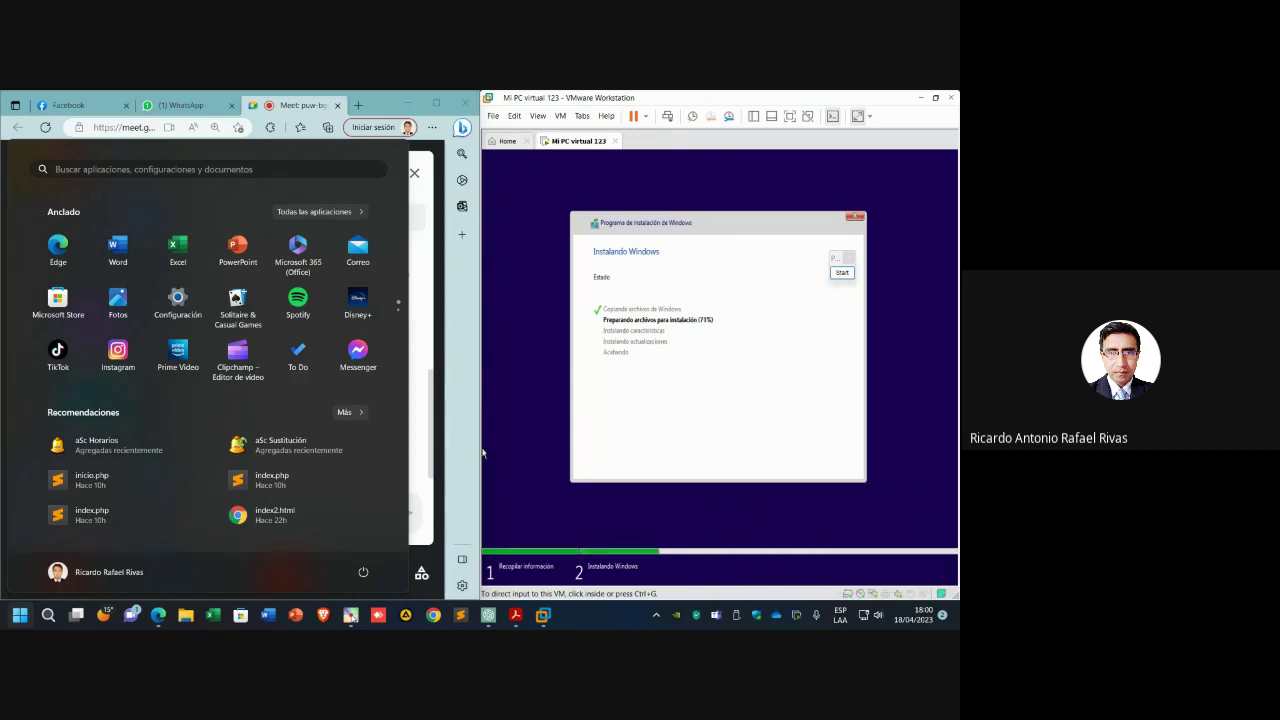
{"action": "type", "text": "notep"}
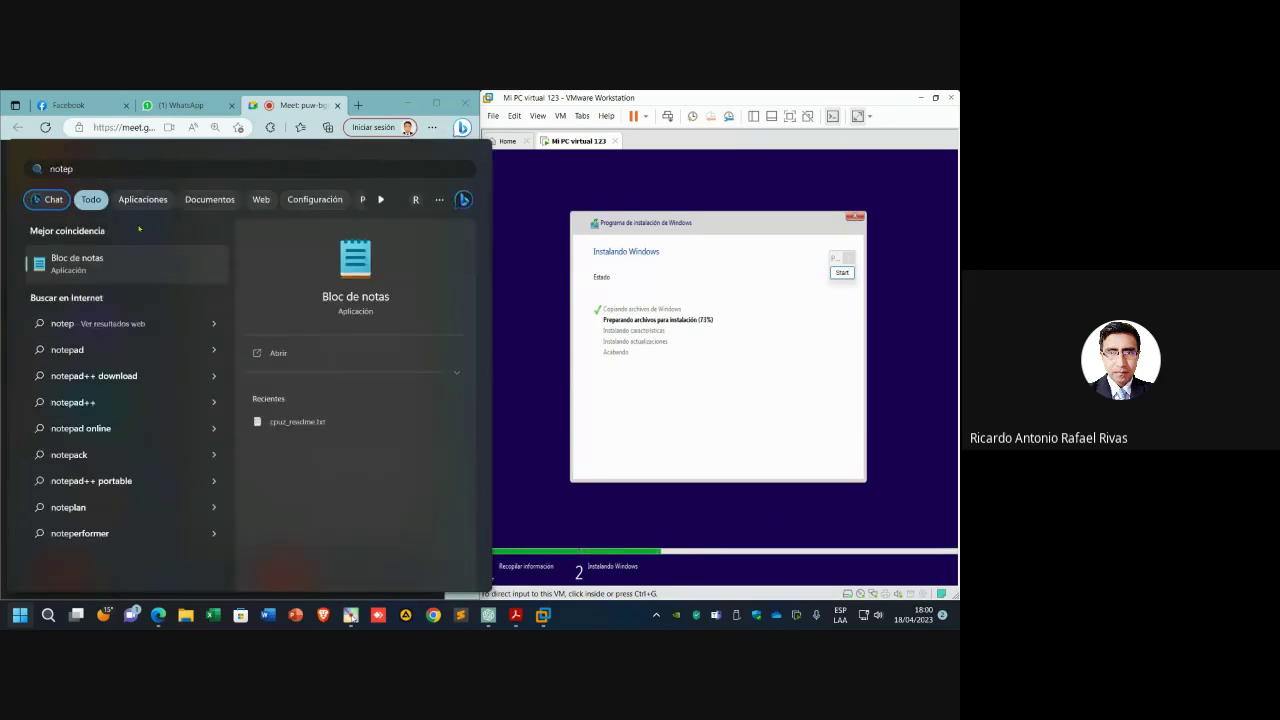
{"action": "left_click", "coordinate": [137, 272]}
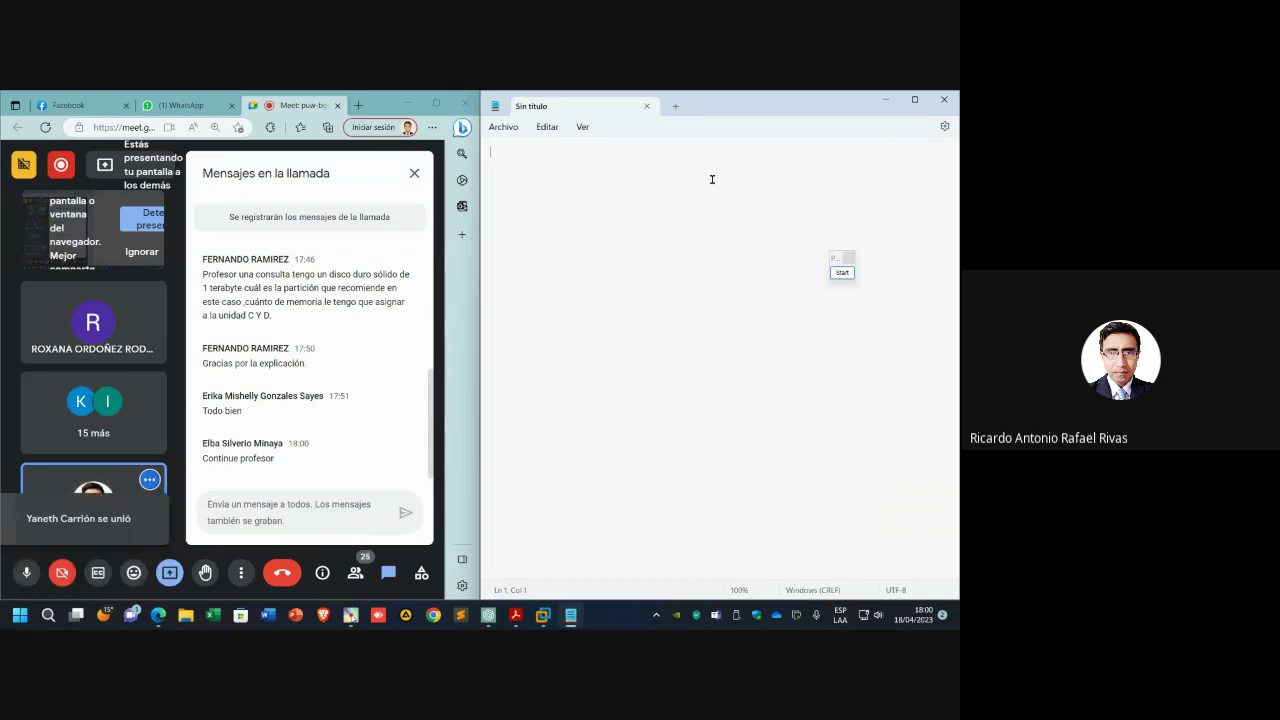
{"action": "scroll", "coordinate": [681, 223], "scroll_direction": "up", "scroll_amount": 11, "text": "ctrl"}
{"action": "scroll", "coordinate": [682, 223], "scroll_direction": "up", "scroll_amount": 2, "text": "ctrl"}
- Write "MiniOS" as the first line of the note and start a second line
{"action": "type", "text": "Mii"}
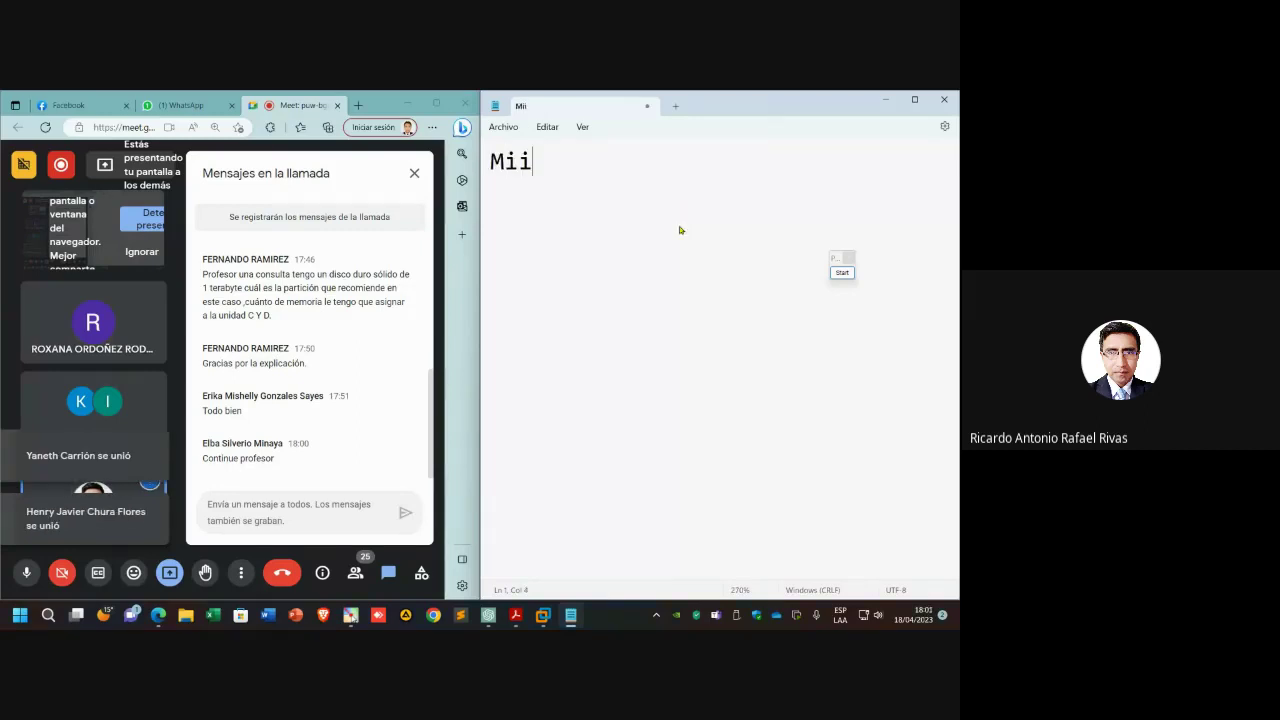
{"action": "key", "text": "BackSpace"}
{"action": "type", "text": "n"}
{"action": "key", "text": "BackSpace"}
{"action": "type", "text": "niO"}
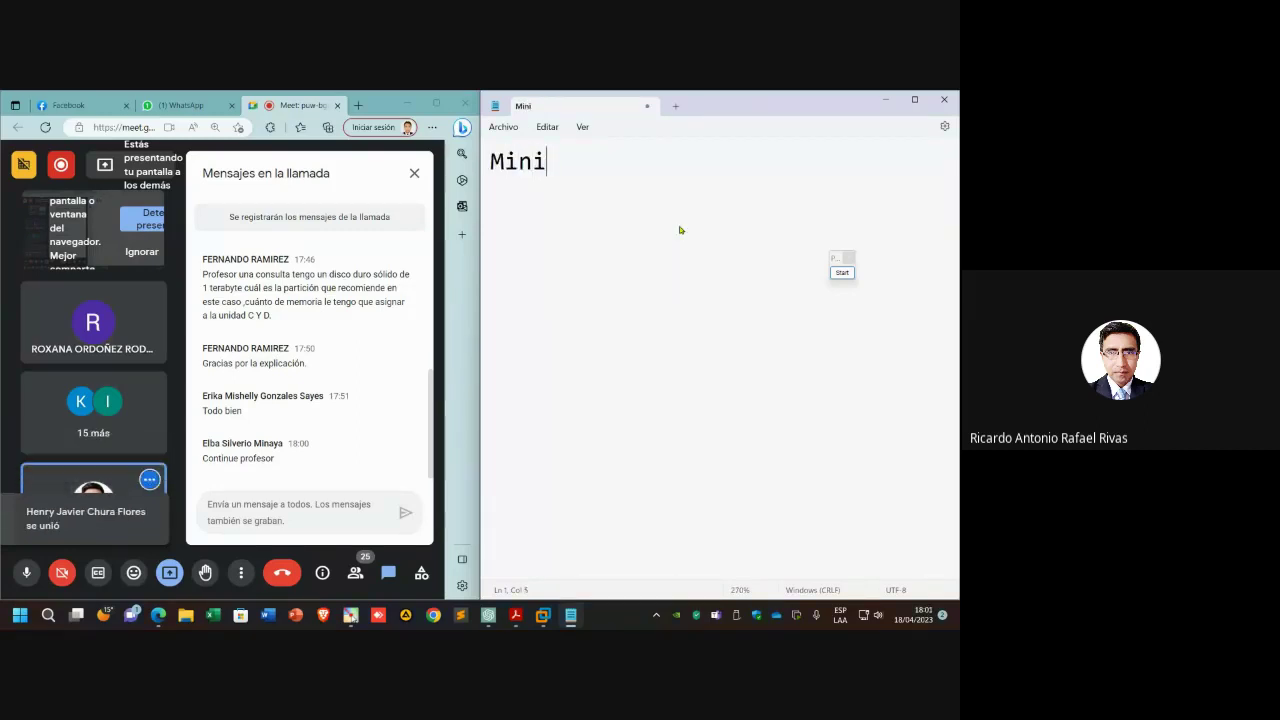
{"action": "key", "text": "BackSpace"}
{"action": "type", "text": "SO"}
{"action": "key", "text": "BackSpace"}
{"action": "key", "text": "BackSpace"}
{"action": "type", "text": "OS"}
{"action": "key", "text": "Return"}
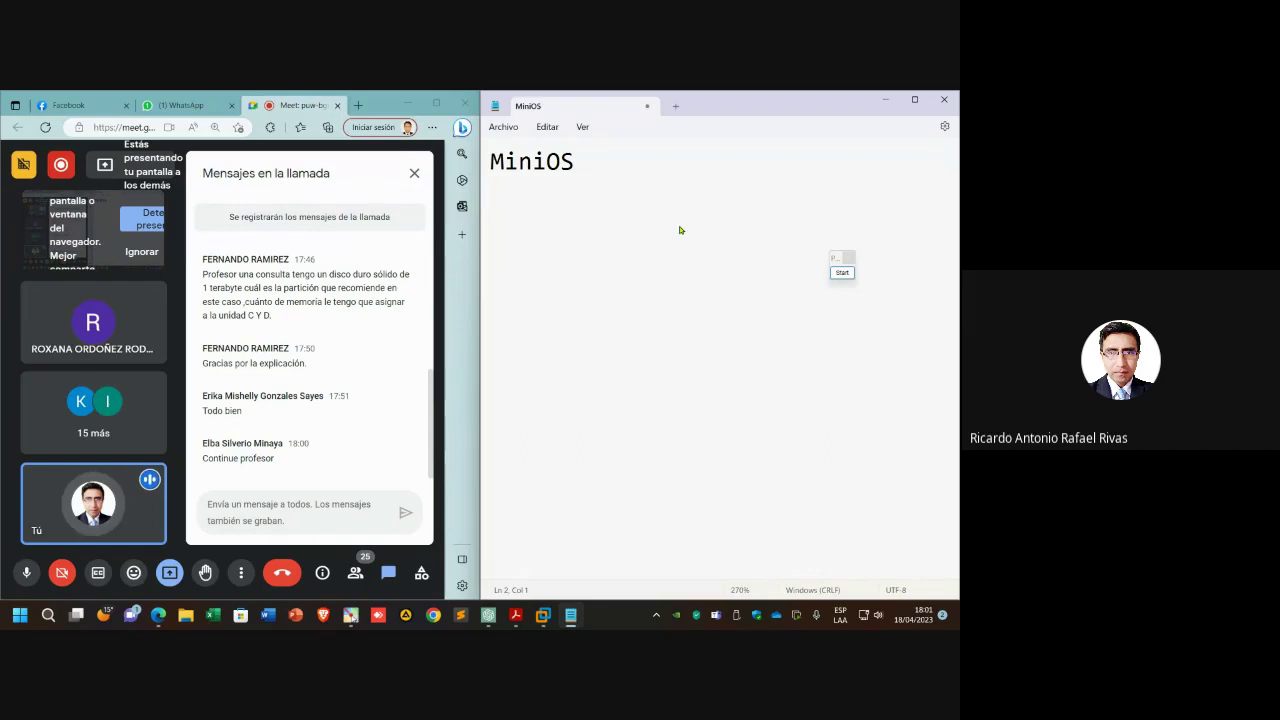
- Turn the note into a dashed list by prefixing MiniOS with a dash and starting a second dashed item
{"action": "key", "text": "Up"}
{"action": "type", "text": "-"}
{"action": "key", "text": "Down"}
{"action": "type", "text": "-"}
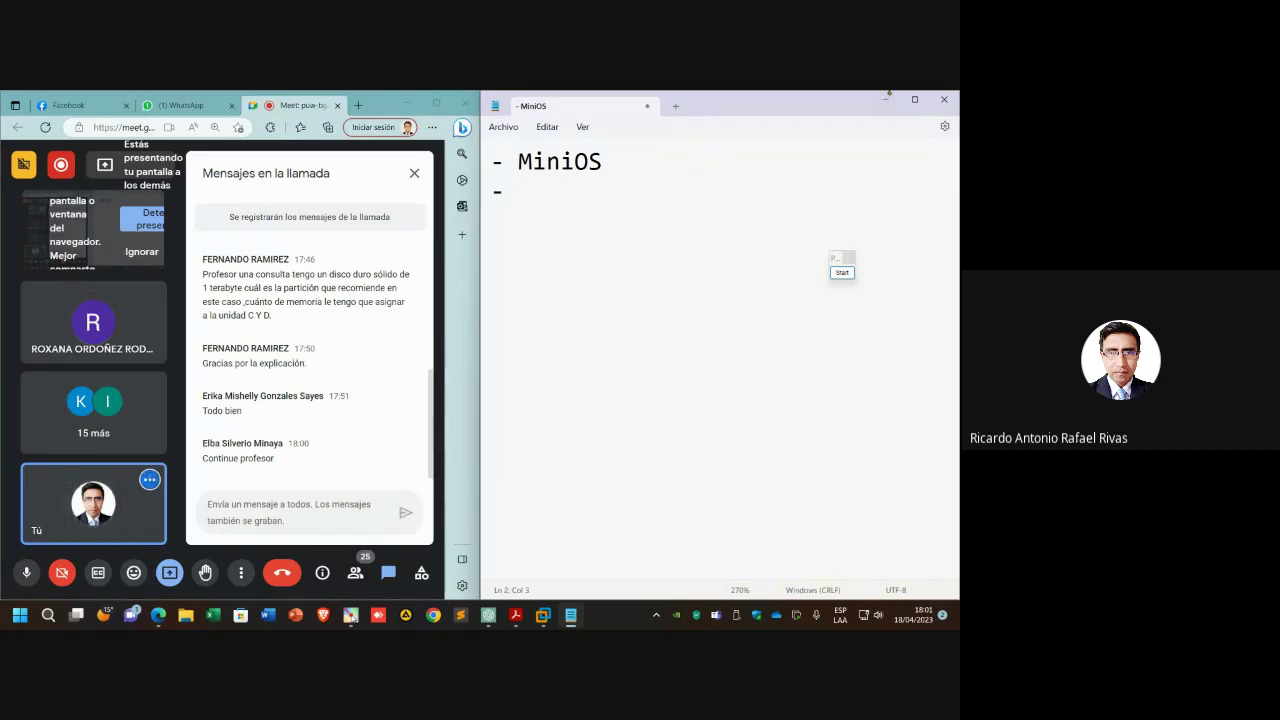
- Minimize the note, switch back to VMware Workstation and show the Mi PC virtual 123 machine in full screen
{"action": "key", "text": "alt+Tab"}
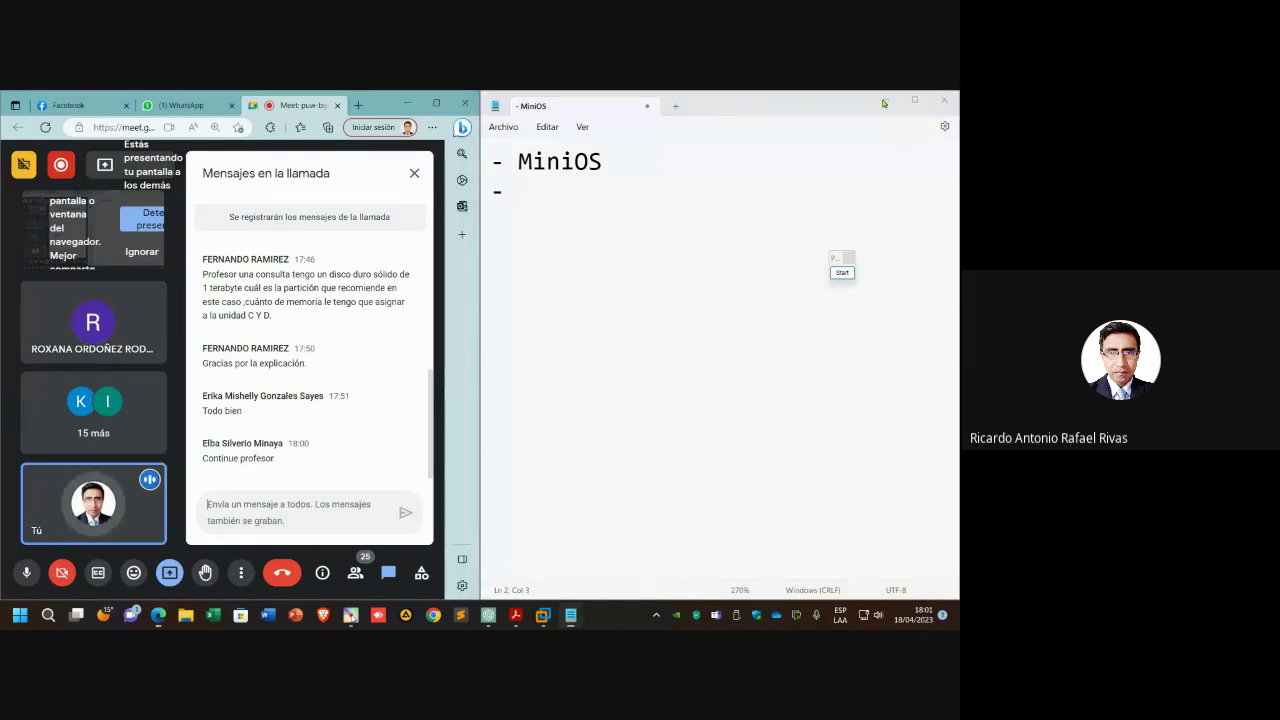
{"action": "left_click", "coordinate": [884, 102]}
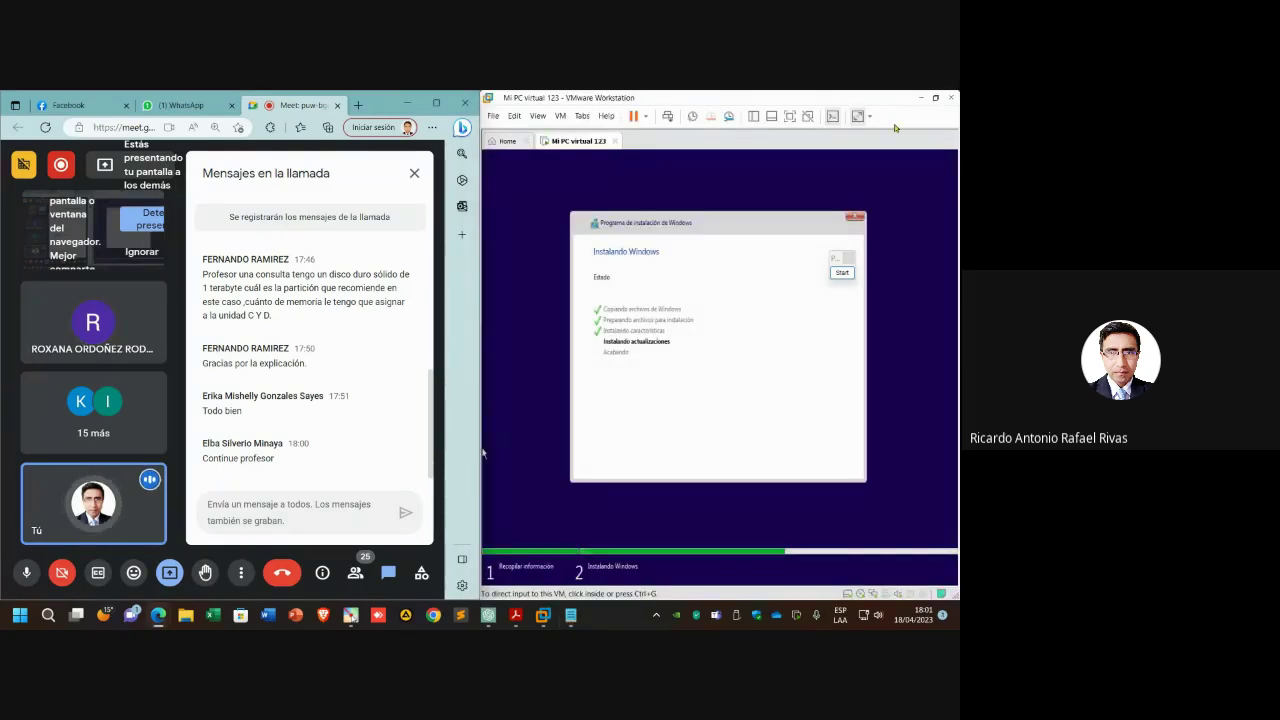
{"action": "left_click", "coordinate": [935, 97]}
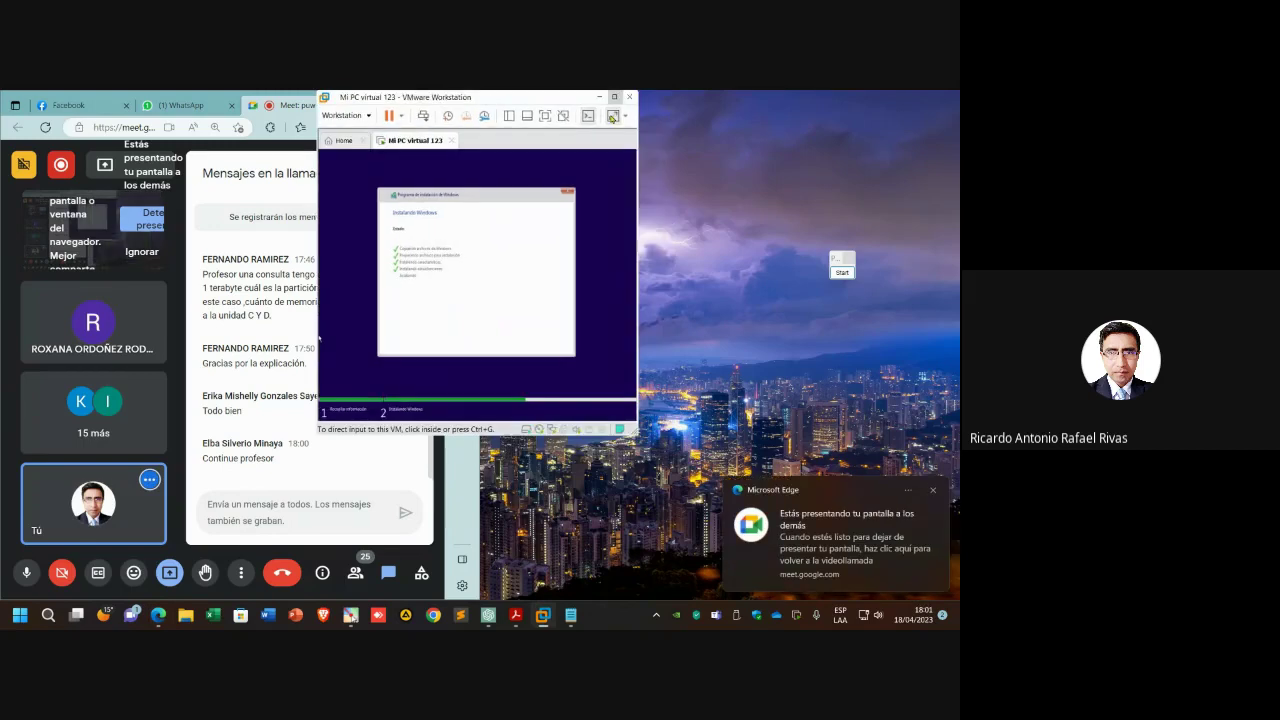
{"action": "left_click", "coordinate": [614, 97]}
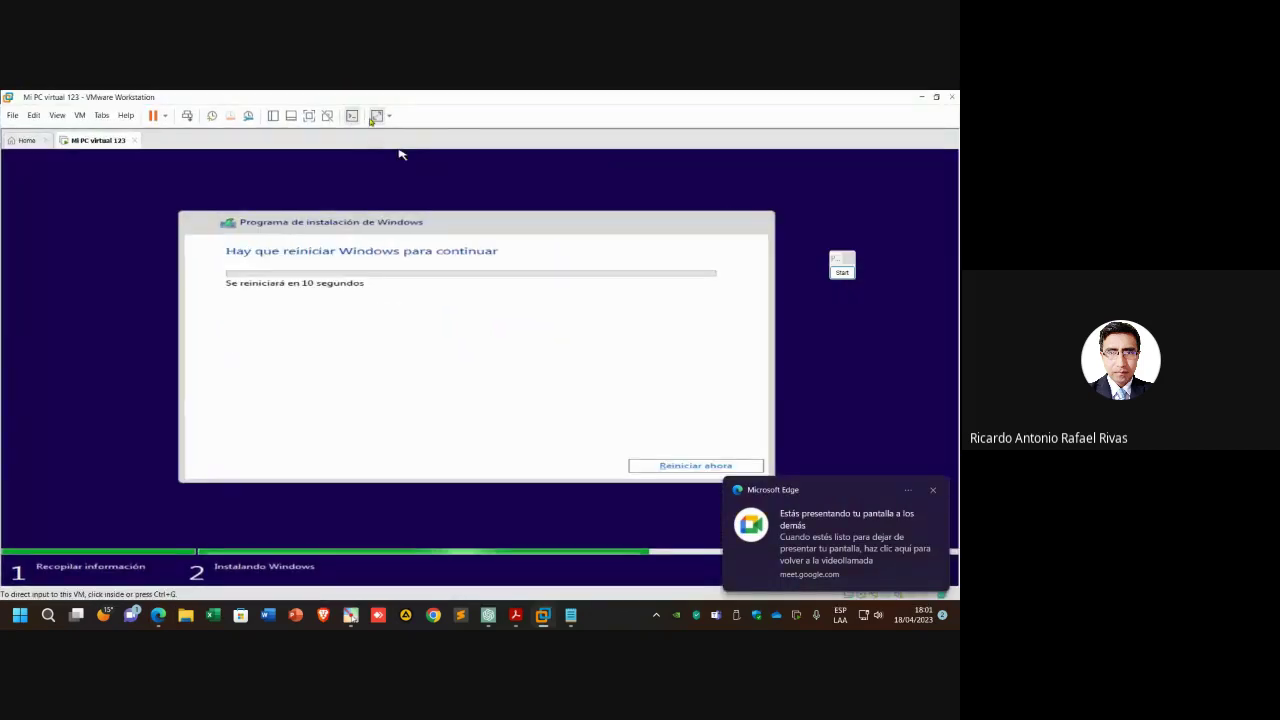
{"action": "left_click", "coordinate": [376, 116]}
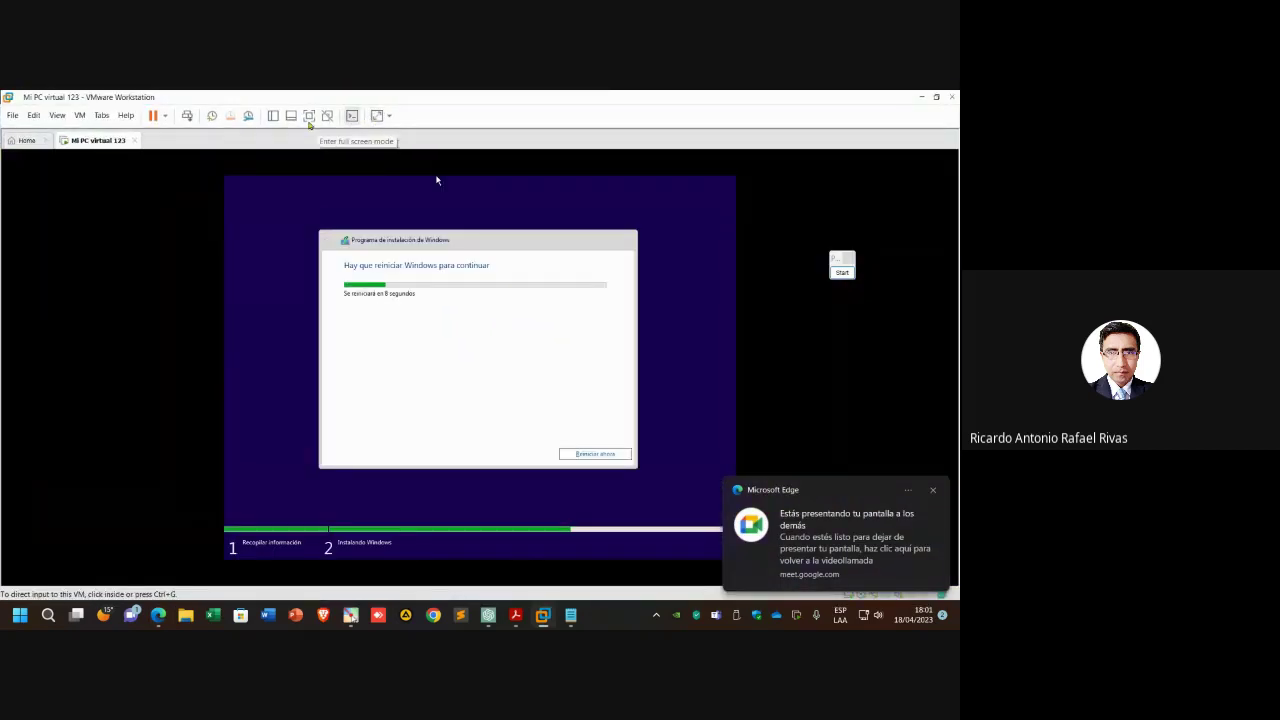
{"action": "key", "text": "ctrl+alt+Return"}
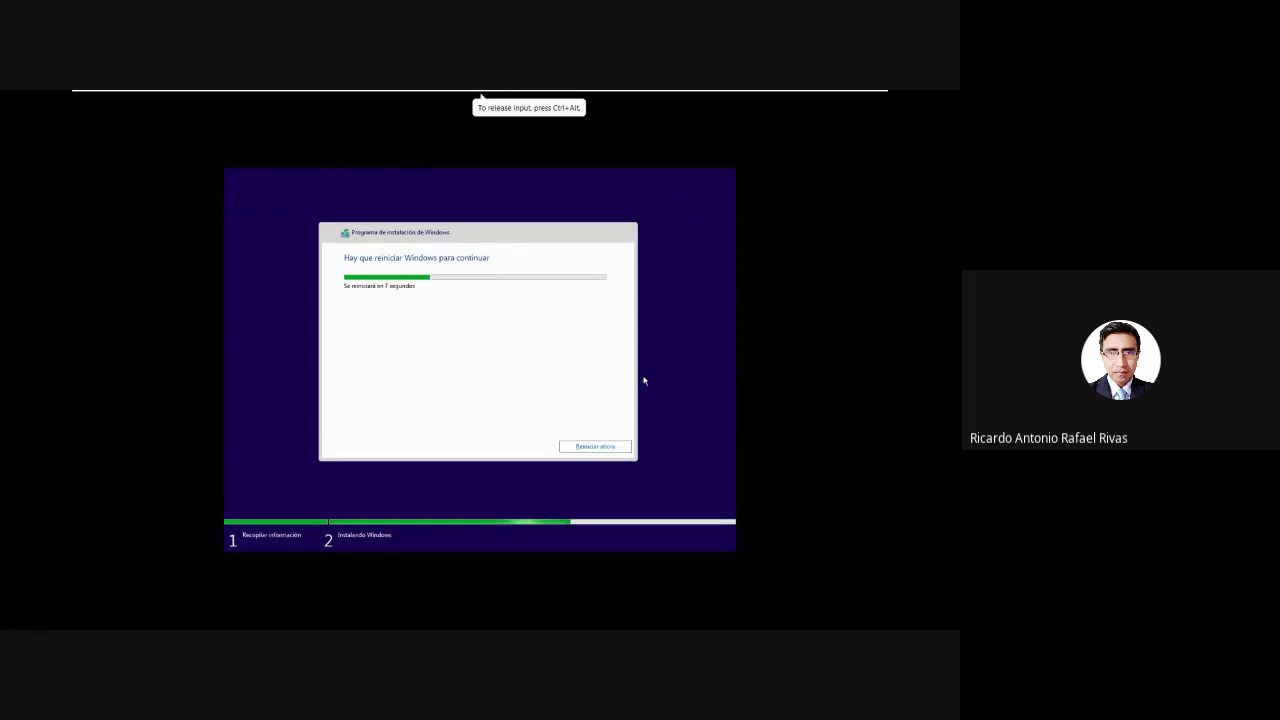
- Exit full screen and dock the VMware window beside the meeting chat while Windows prepares
{"action": "mouse_move", "coordinate": [477, 104]}
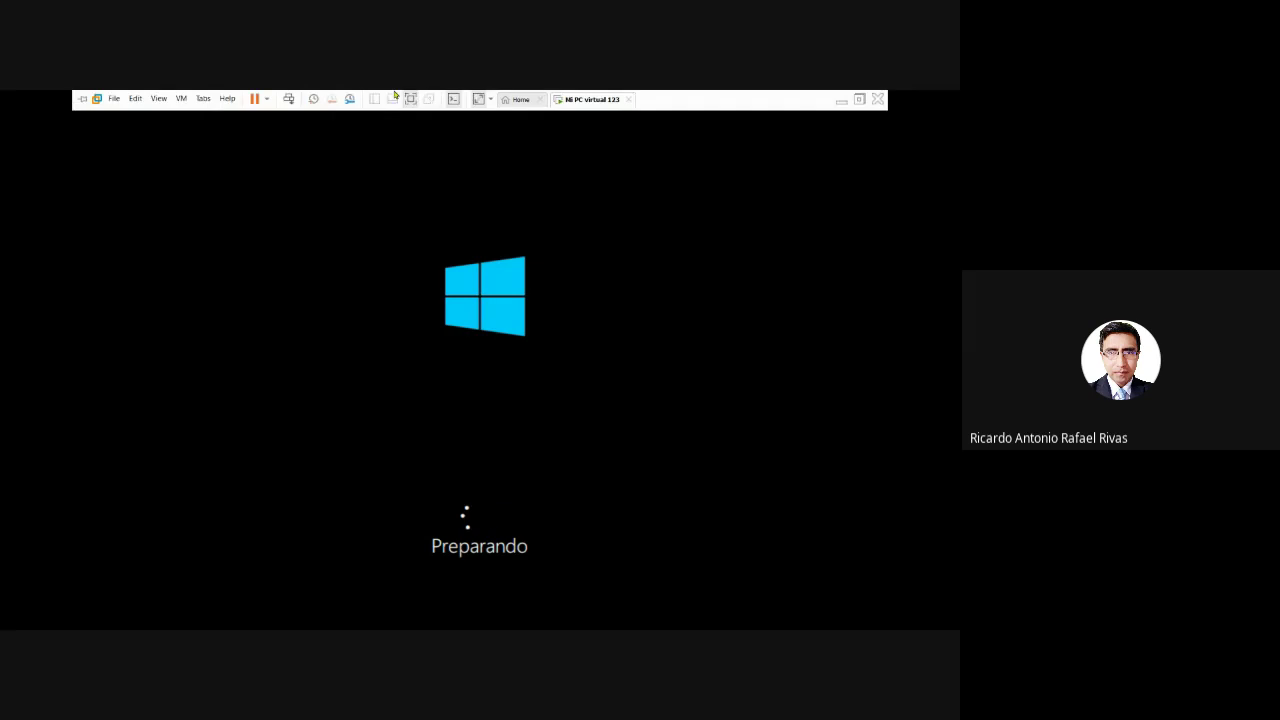
{"action": "left_click", "coordinate": [396, 97]}
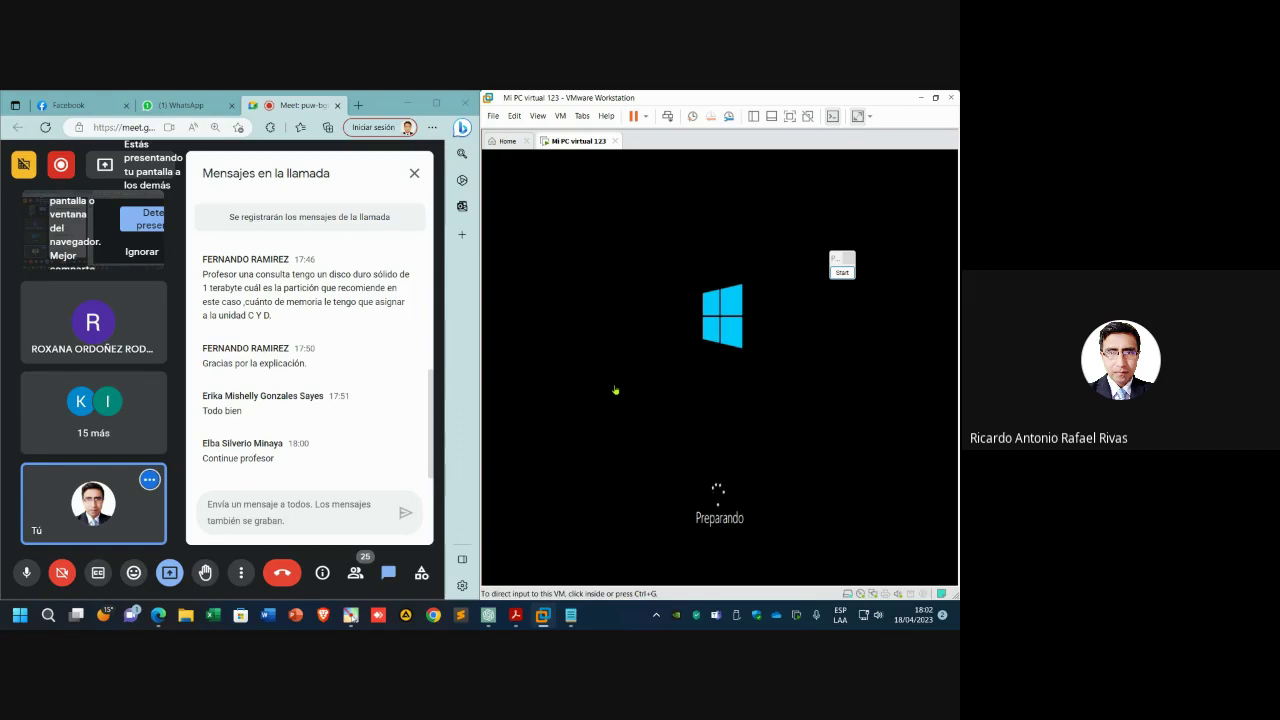
{"action": "left_click", "coordinate": [615, 390]}
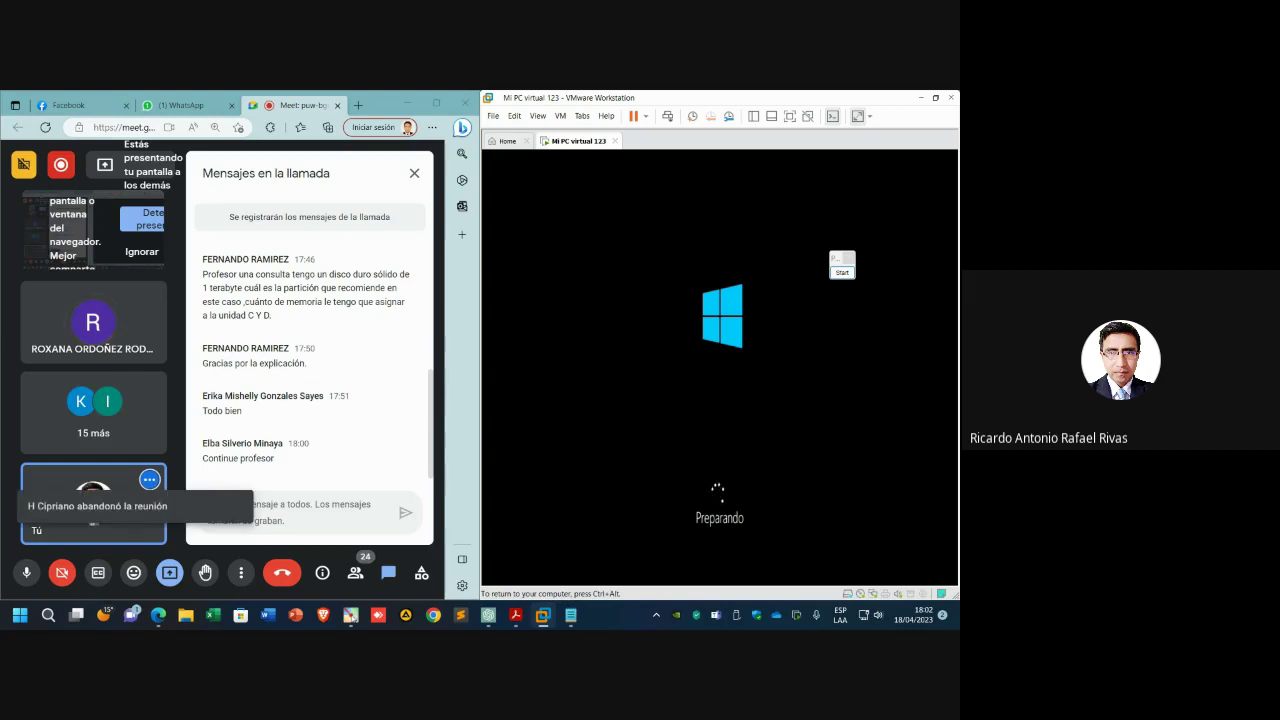
{"action": "key", "text": "ctrl+alt"}
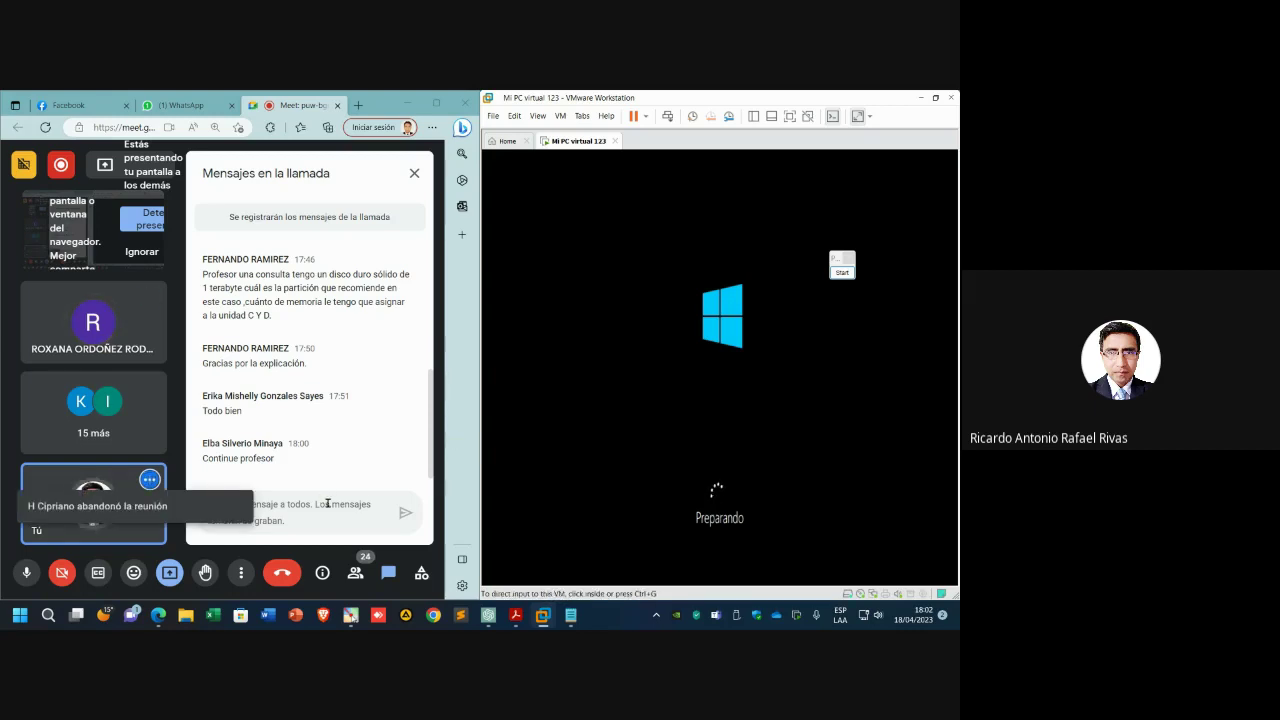
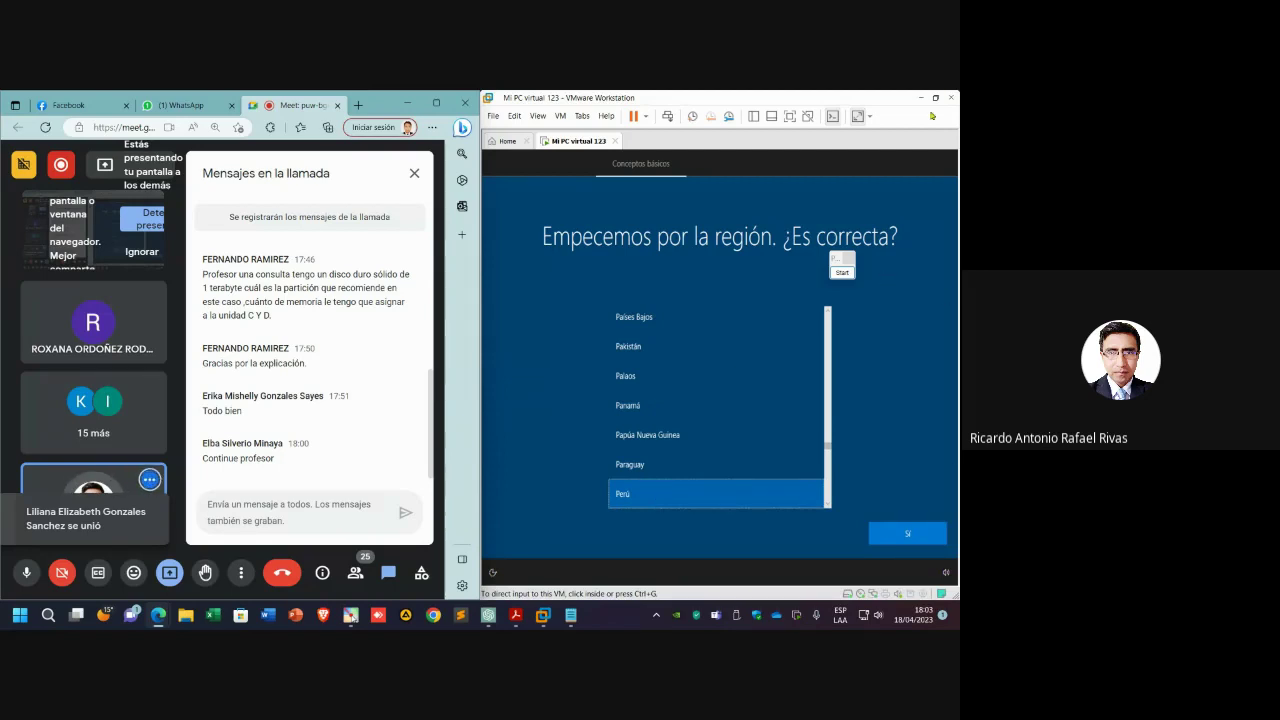
- Maximize the virtual machine window, dismiss the screen-sharing notification and confirm Perú as the Windows region
{"action": "double_click", "coordinate": [842, 99]}
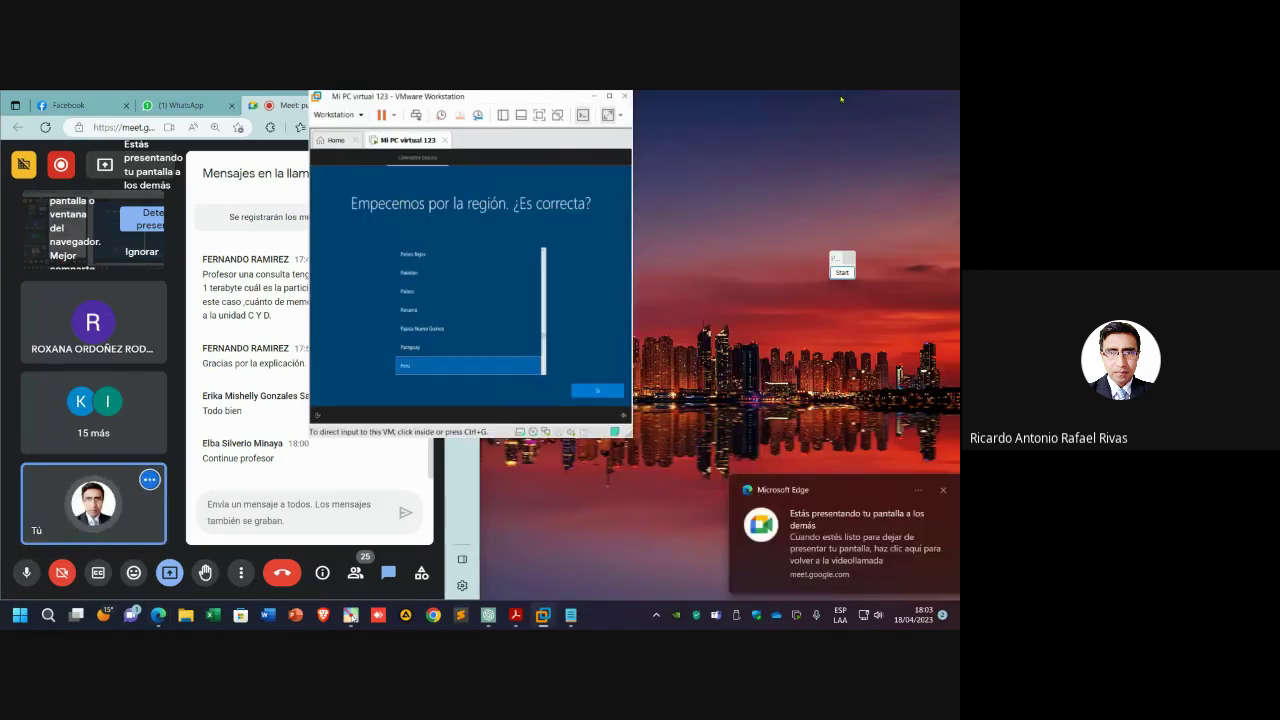
{"action": "left_click", "coordinate": [609, 96]}
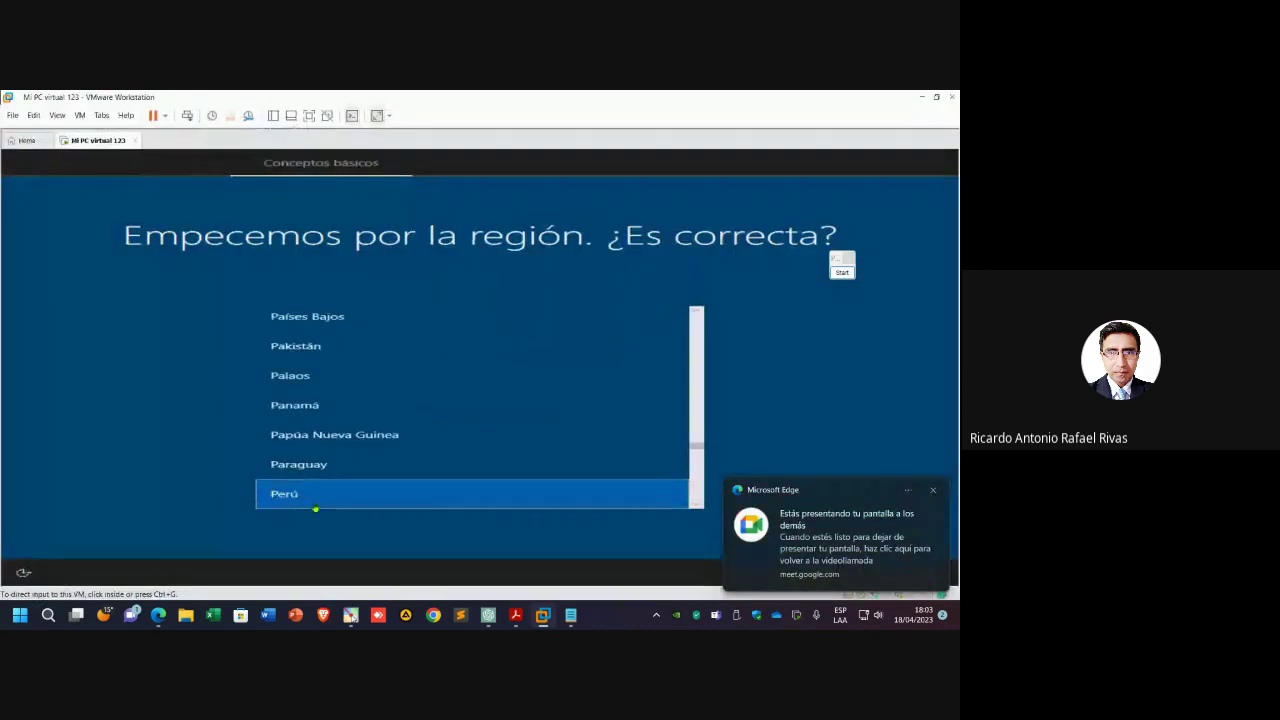
{"action": "left_click", "coordinate": [933, 490]}
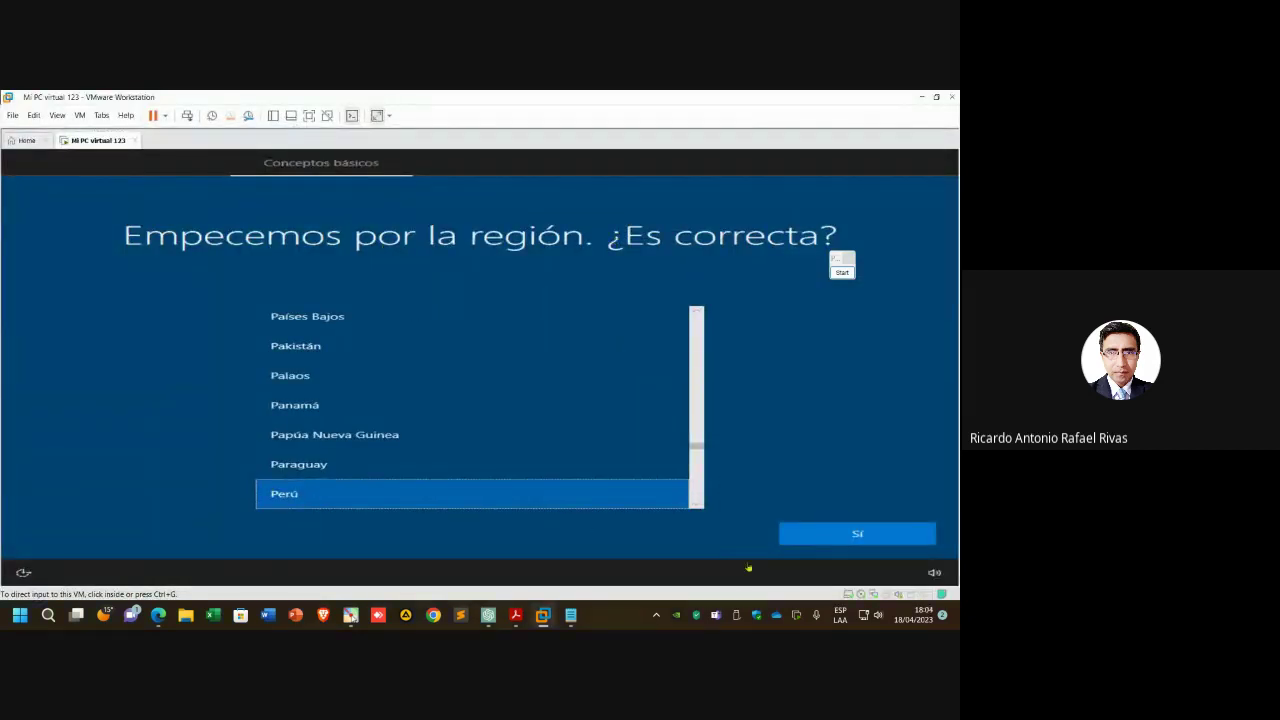
{"action": "left_click", "coordinate": [826, 535]}
{"action": "left_click", "coordinate": [829, 534]}
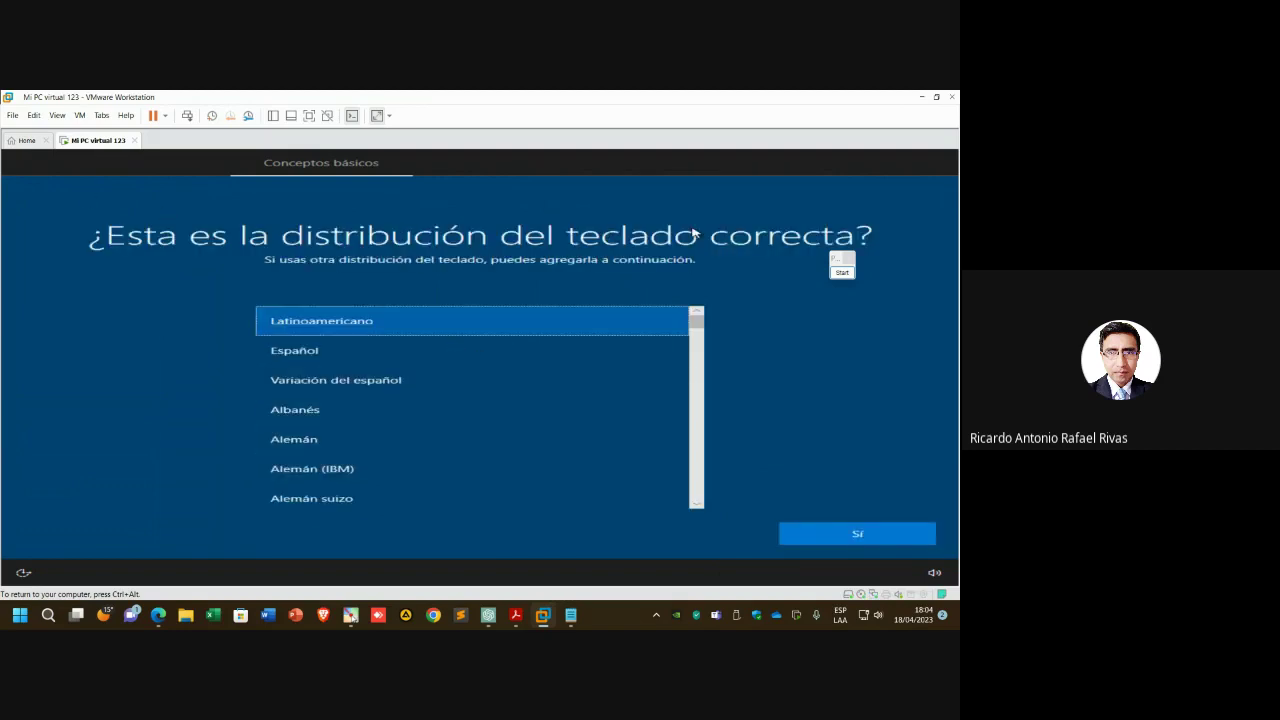
{"action": "key", "text": "ctrl+alt"}
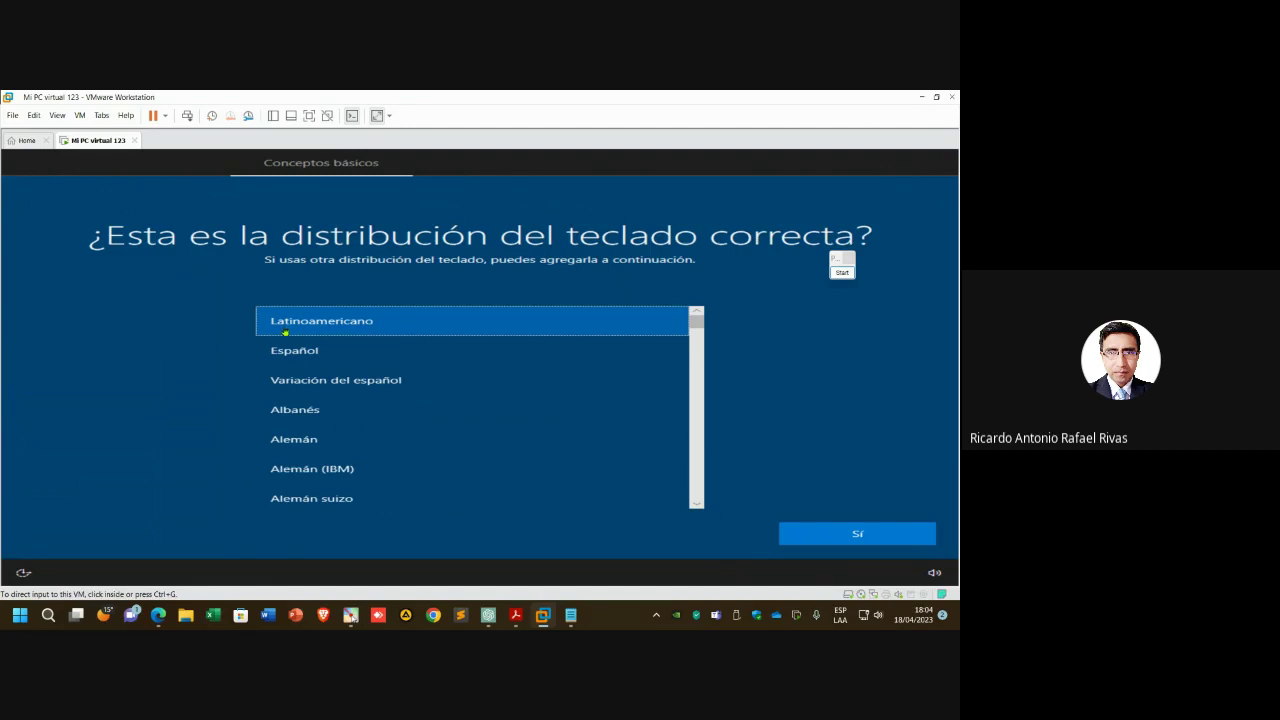
- Accept the Latinoamericano keyboard layout and skip adding a second keyboard layout
{"action": "left_click", "coordinate": [803, 533]}
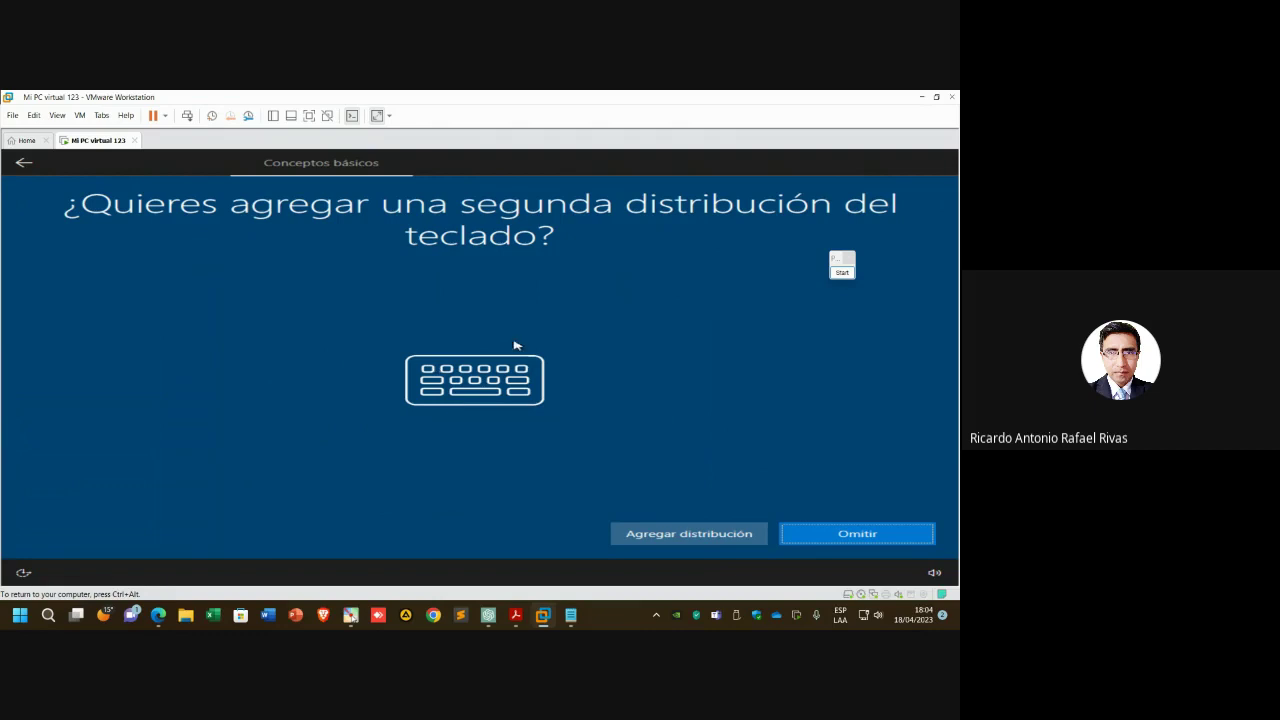
{"action": "left_click", "coordinate": [851, 537]}
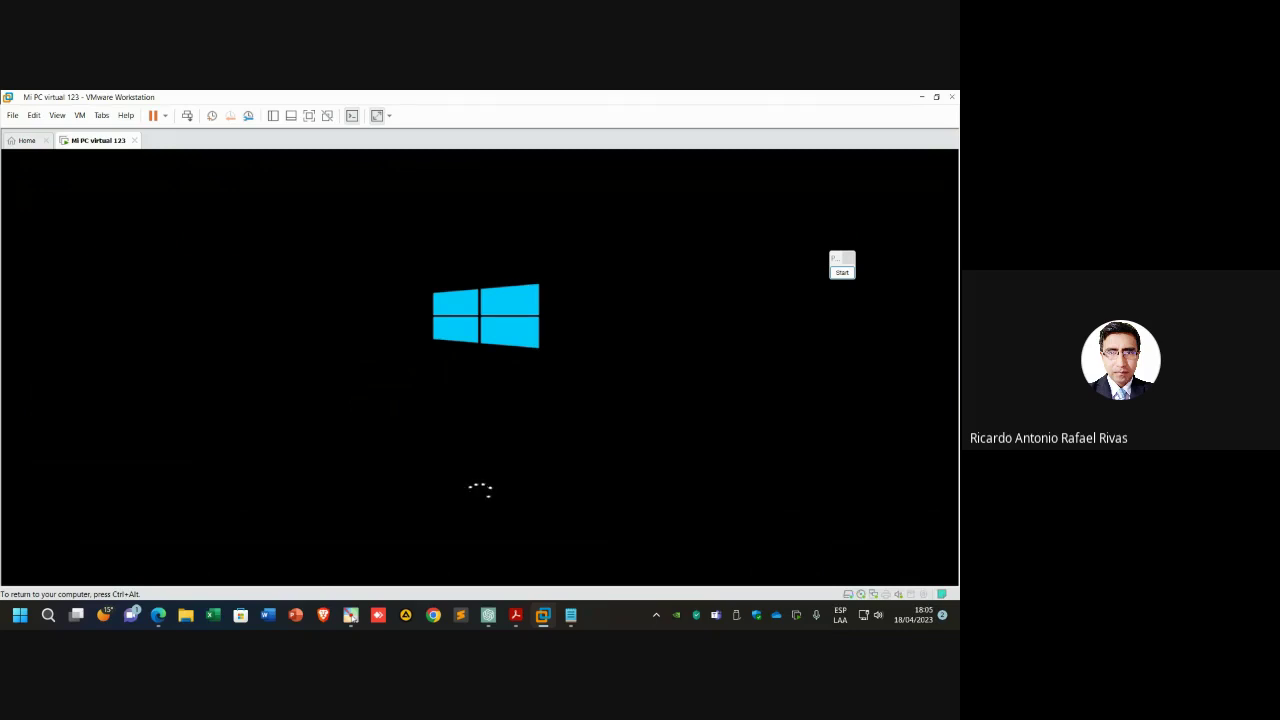
- Restore the virtual machine window to check the meeting chat while Windows loads, and switch the machine to full screen
{"action": "key", "text": "ctrl+alt"}
{"action": "double_click", "coordinate": [422, 95]}
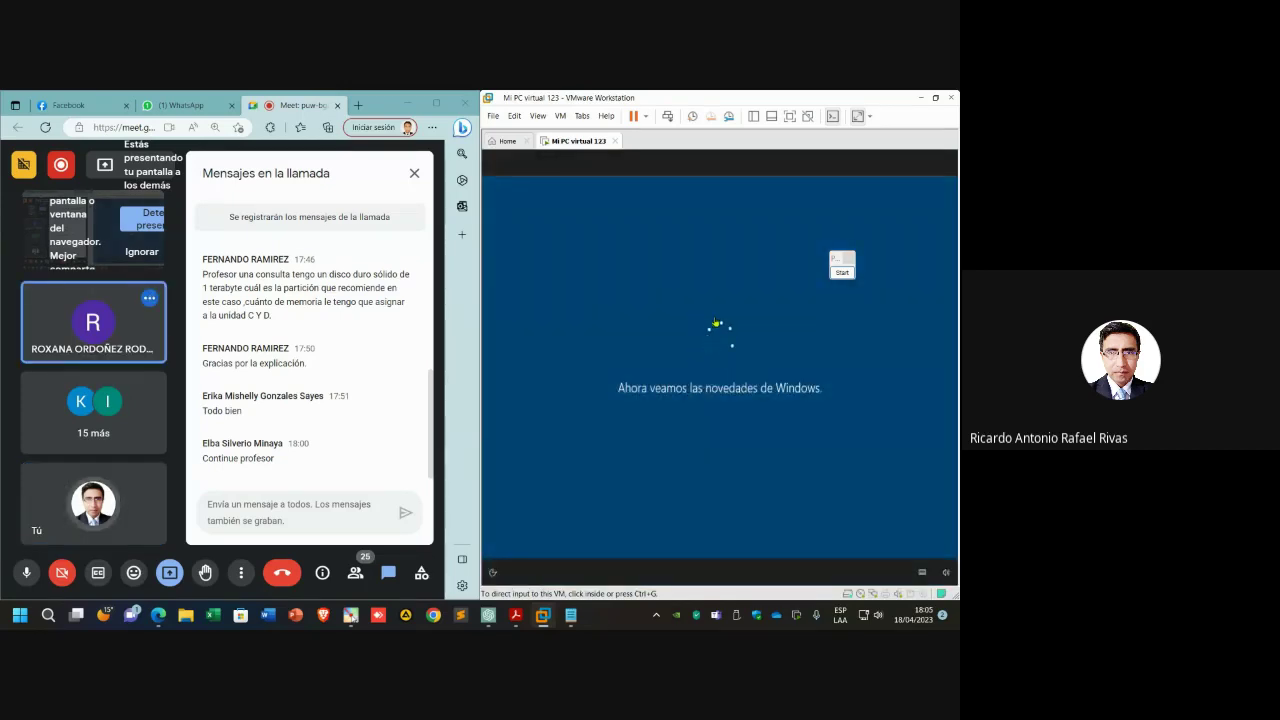
{"action": "mouse_move", "coordinate": [73, 332]}
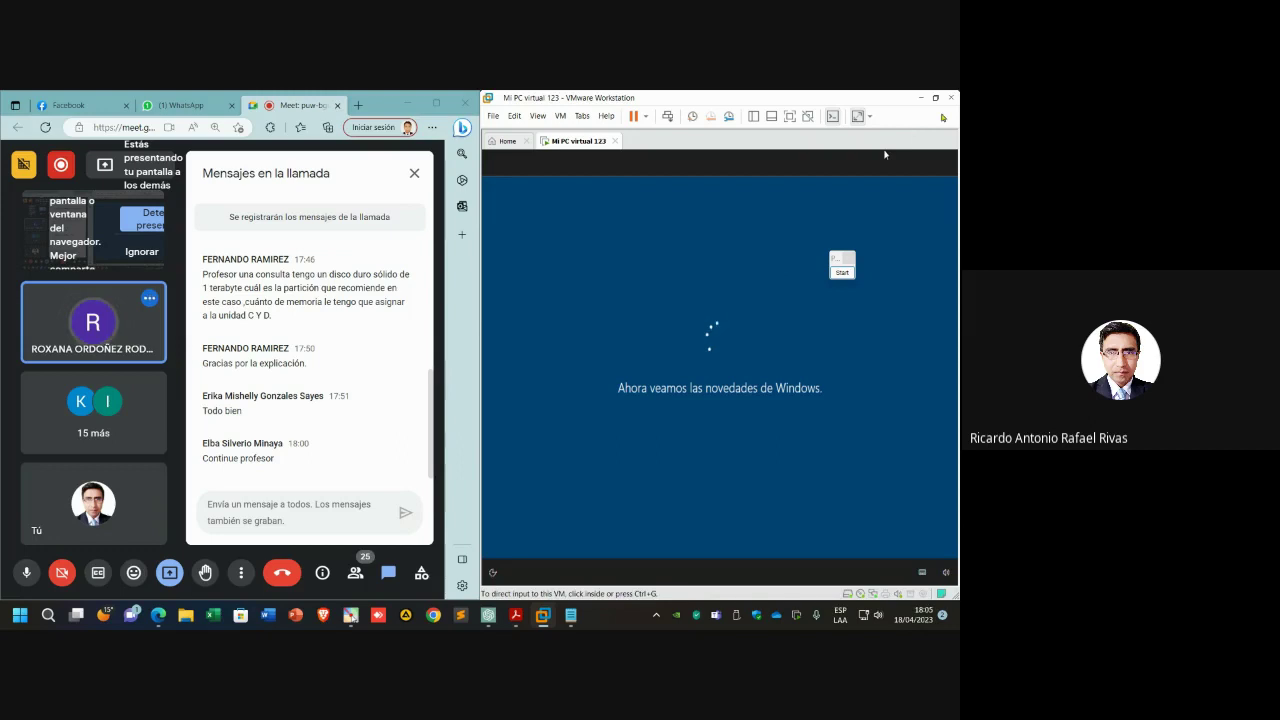
{"action": "left_click_drag", "start_coordinate": [820, 97], "coordinate": [648, 122]}
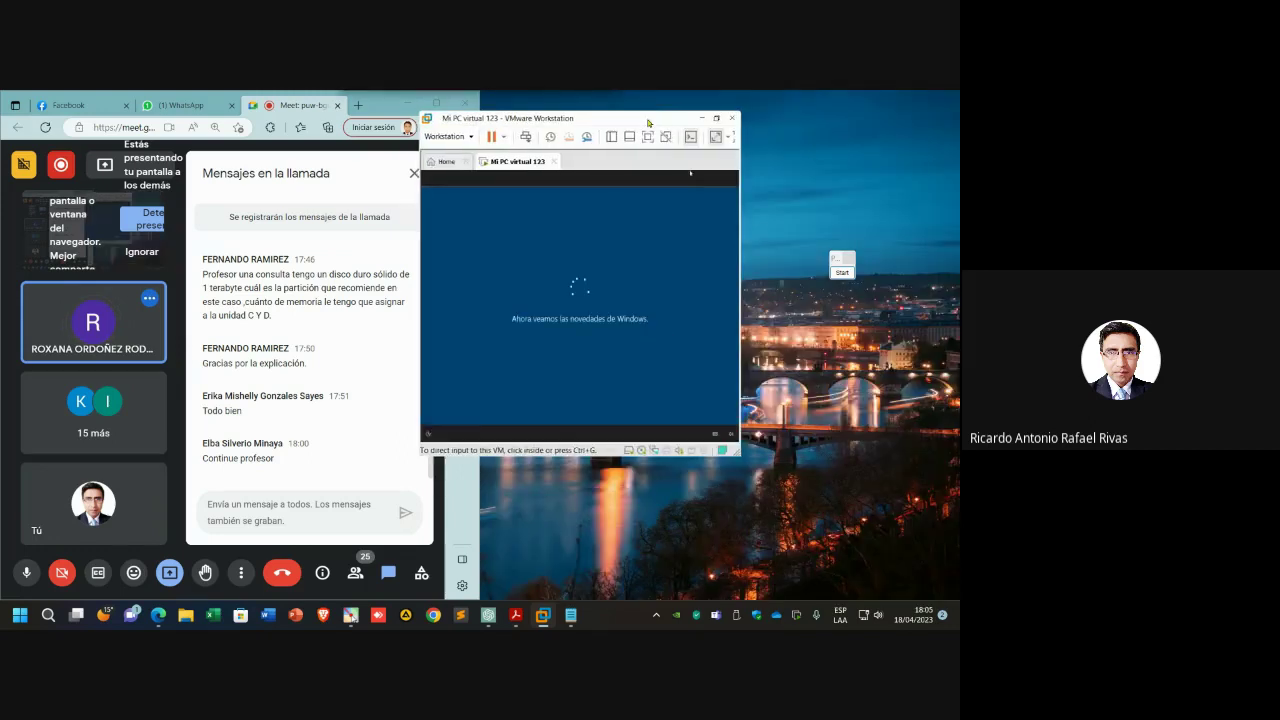
{"action": "double_click", "coordinate": [648, 122]}
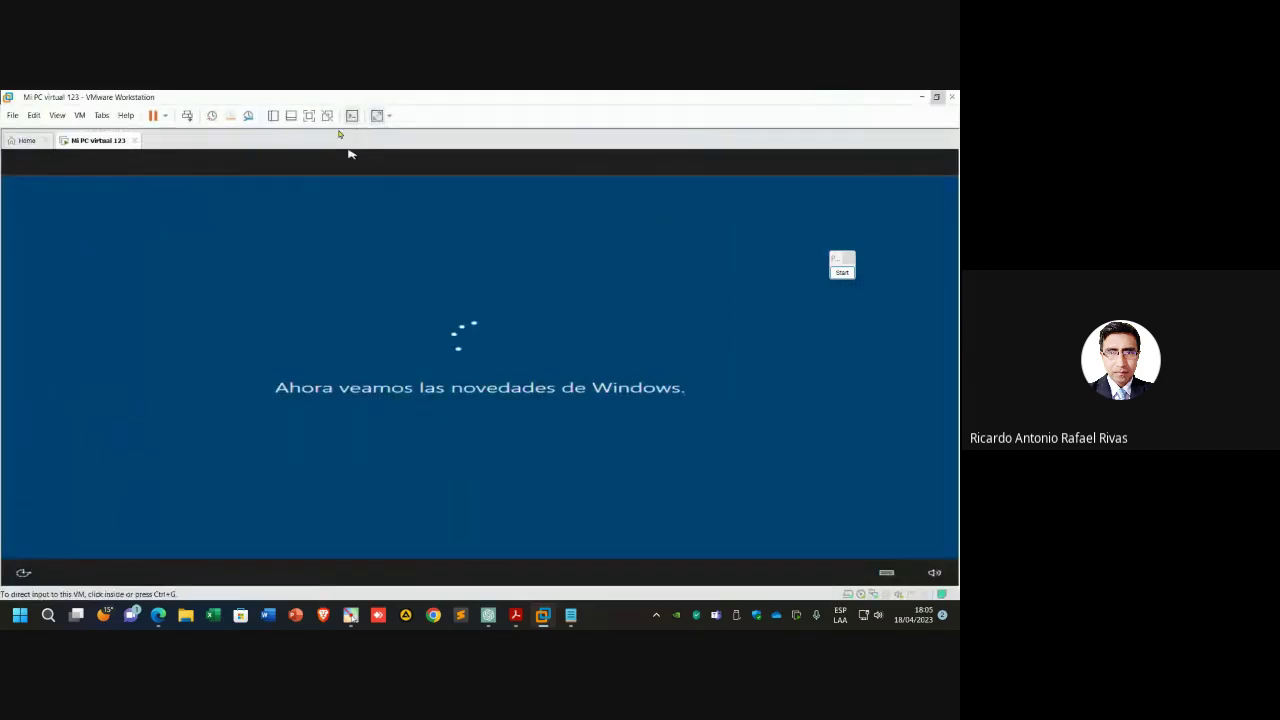
{"action": "key", "text": "ctrl+alt+Return"}
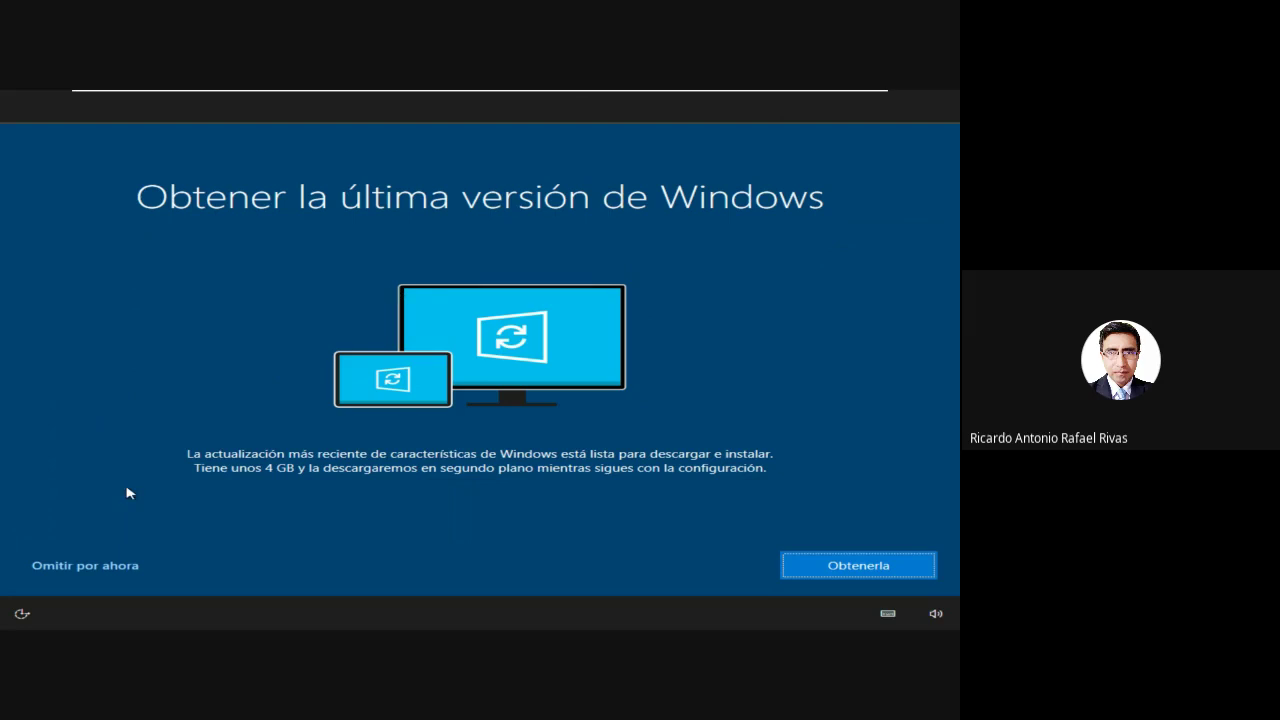
- Skip getting the latest Windows version for now and set the device up for personal use
{"action": "left_click", "coordinate": [70, 565]}
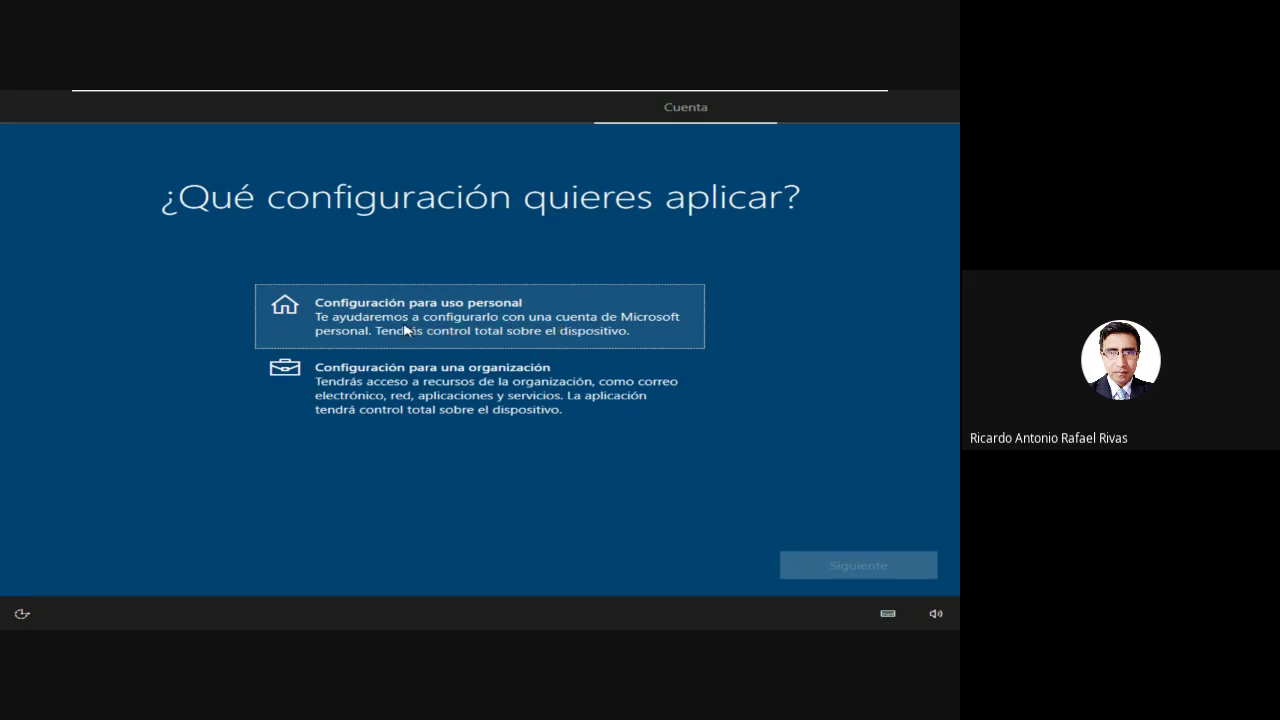
{"action": "left_click", "coordinate": [518, 318]}
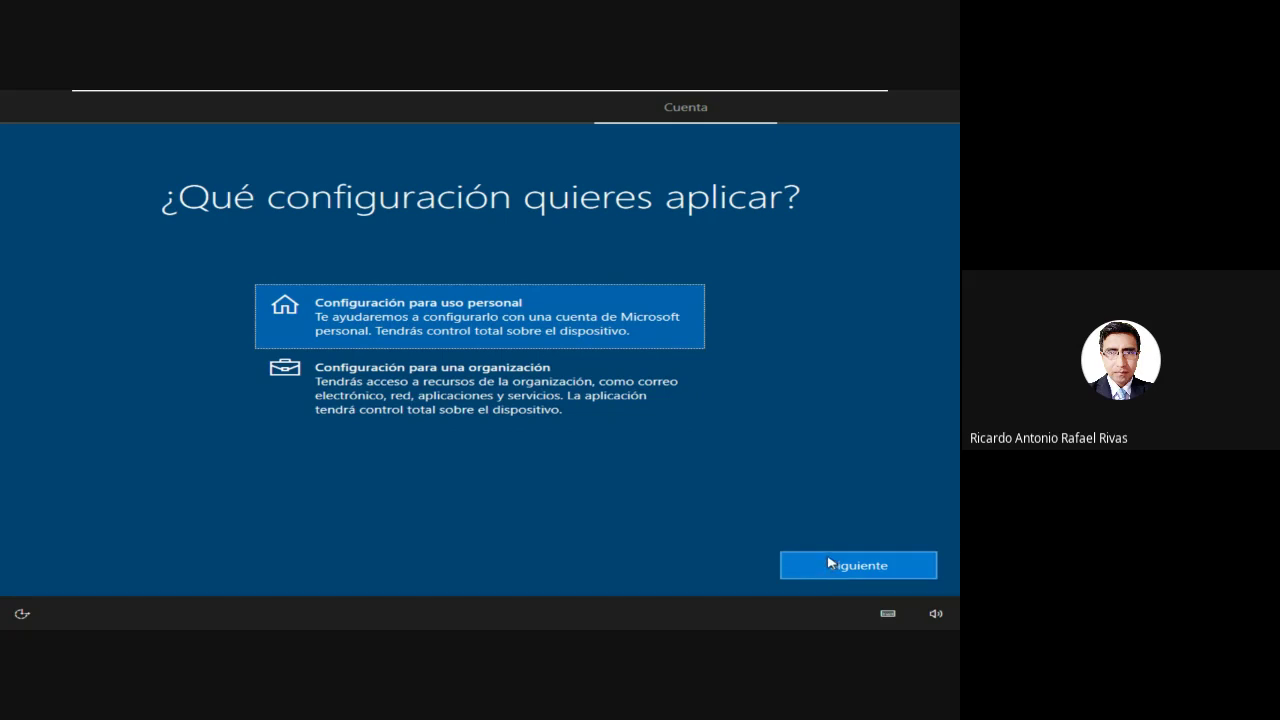
{"action": "left_click", "coordinate": [829, 564]}
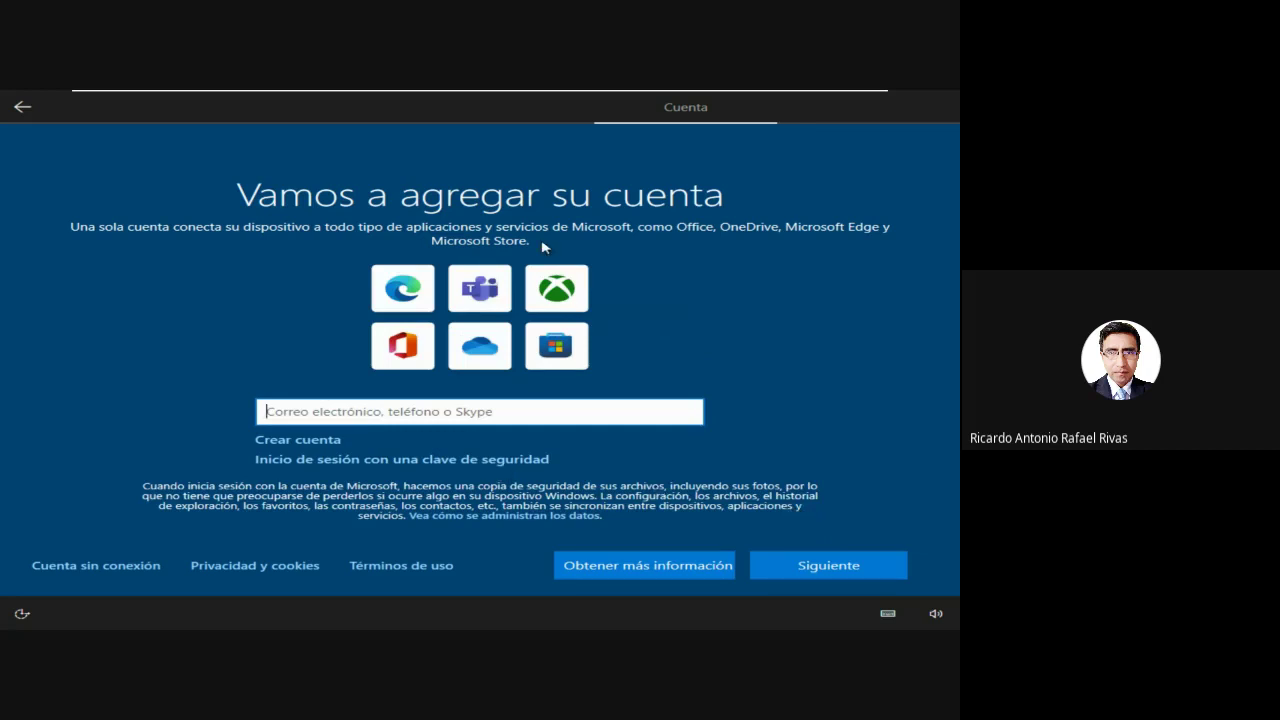
- Choose an offline account with the limited experience instead of adding a Microsoft account
{"action": "left_click", "coordinate": [500, 96]}
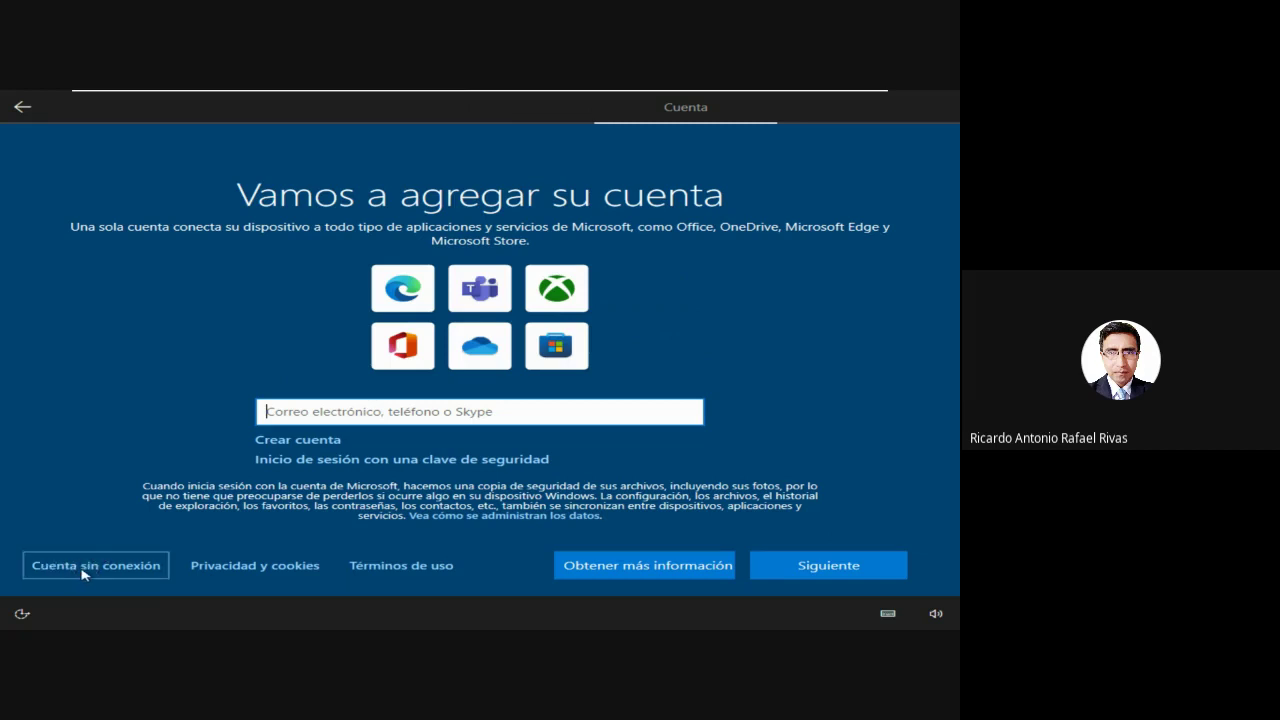
{"action": "left_click", "coordinate": [83, 570]}
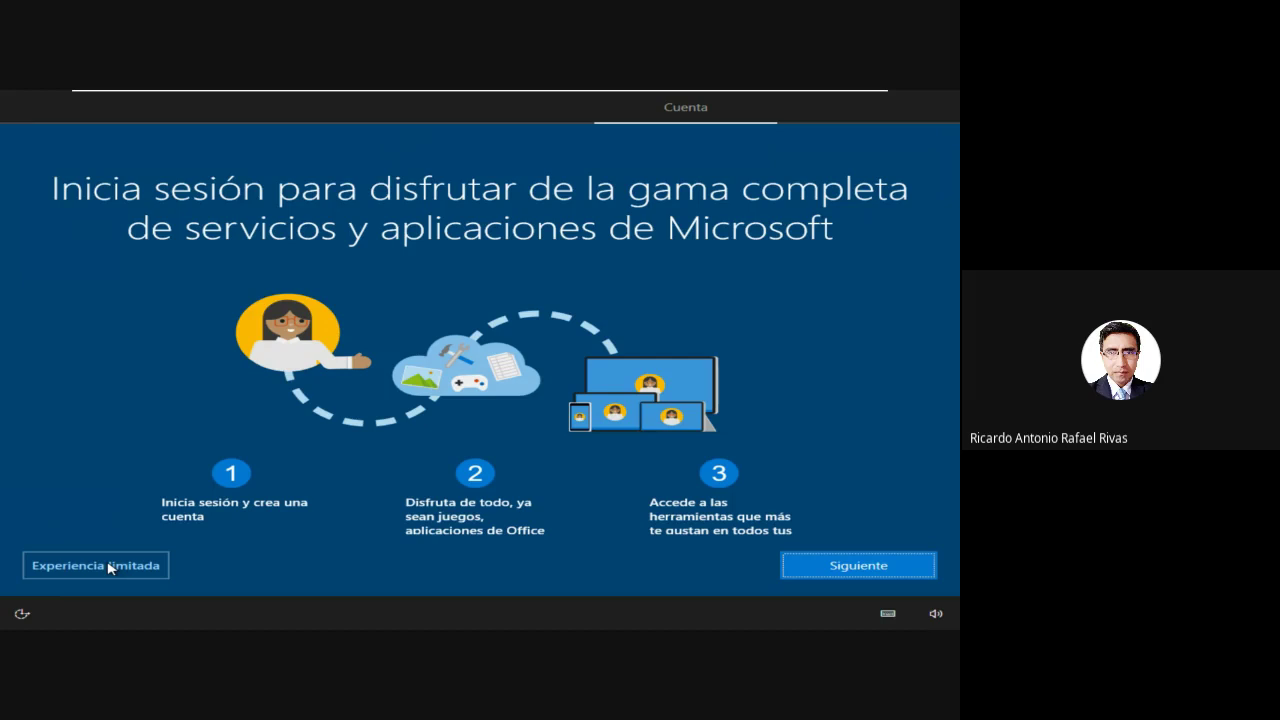
{"action": "left_click", "coordinate": [42, 564]}
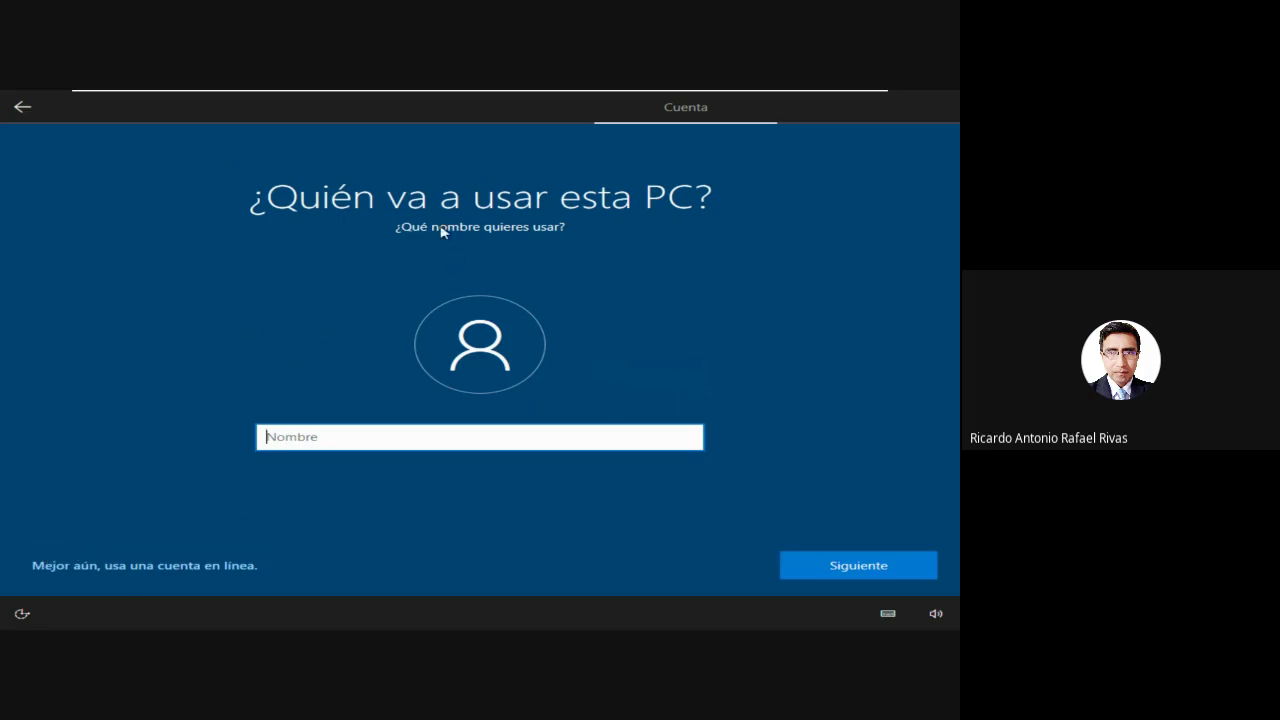
- Enter the account holder's first name as the PC user and continue with the password left blank
{"action": "left_click", "coordinate": [372, 203]}
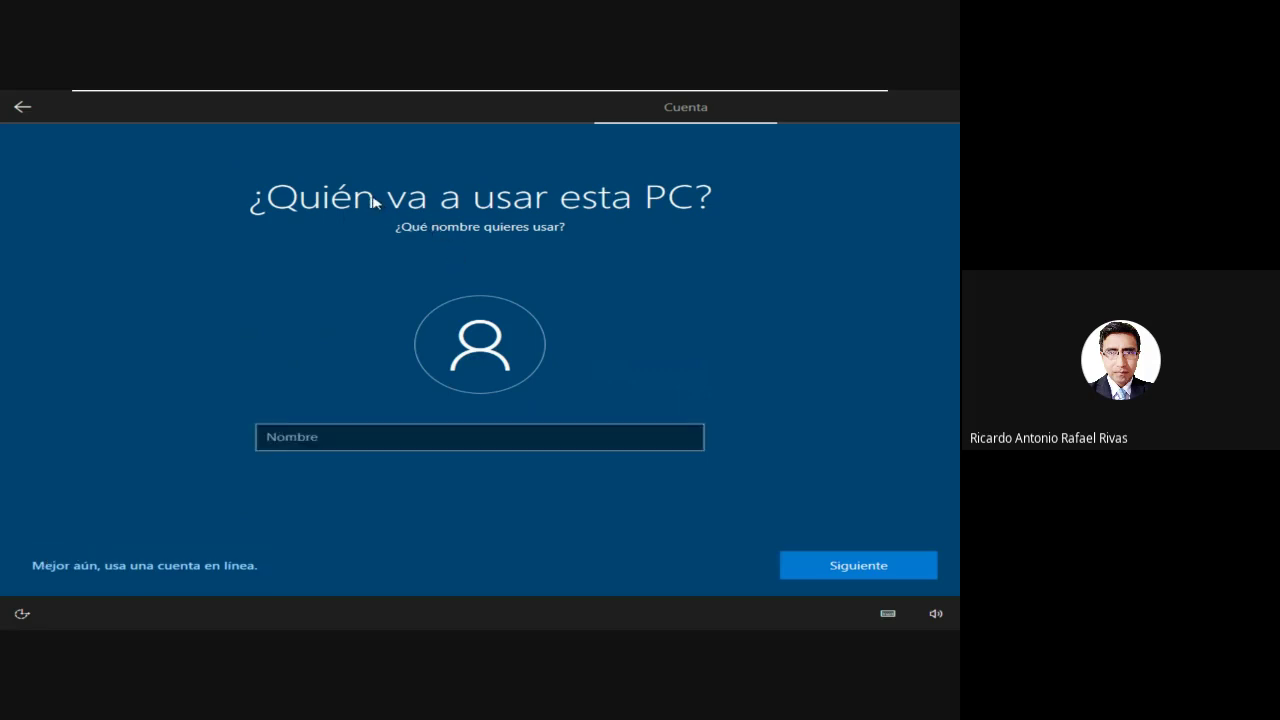
{"action": "left_click", "coordinate": [336, 441]}
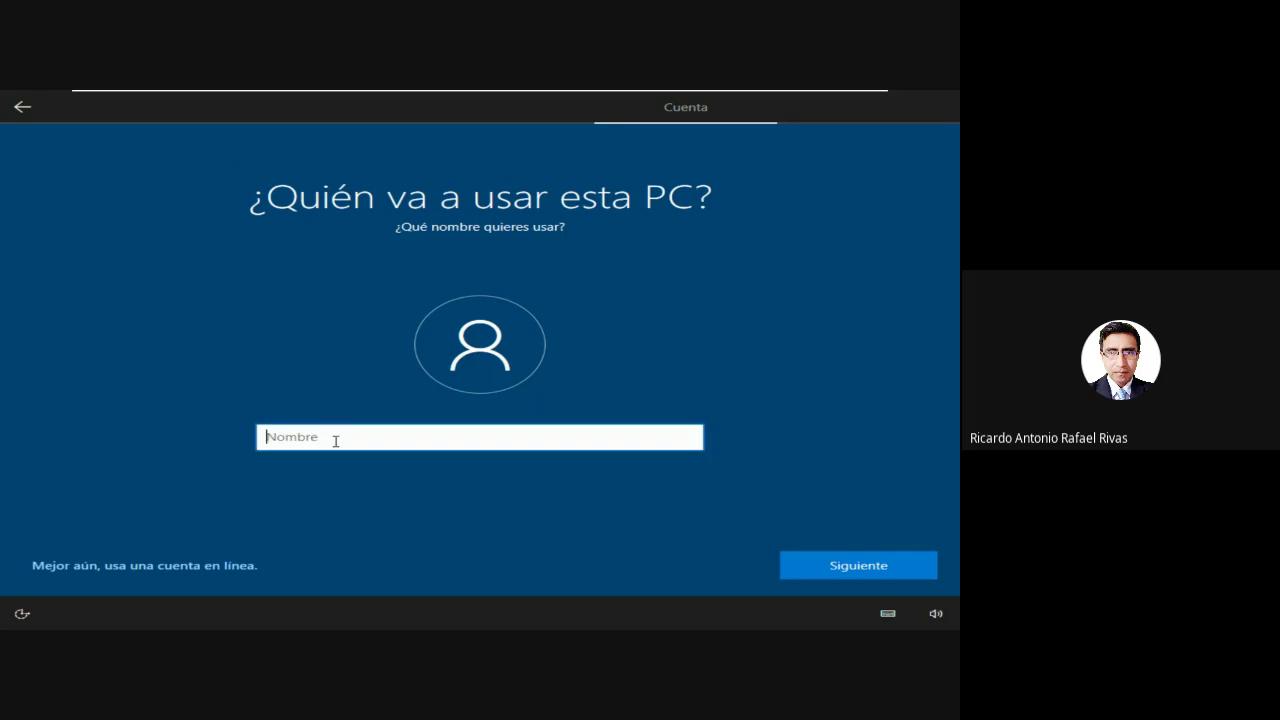
{"action": "type", "text": "RICARDO"}
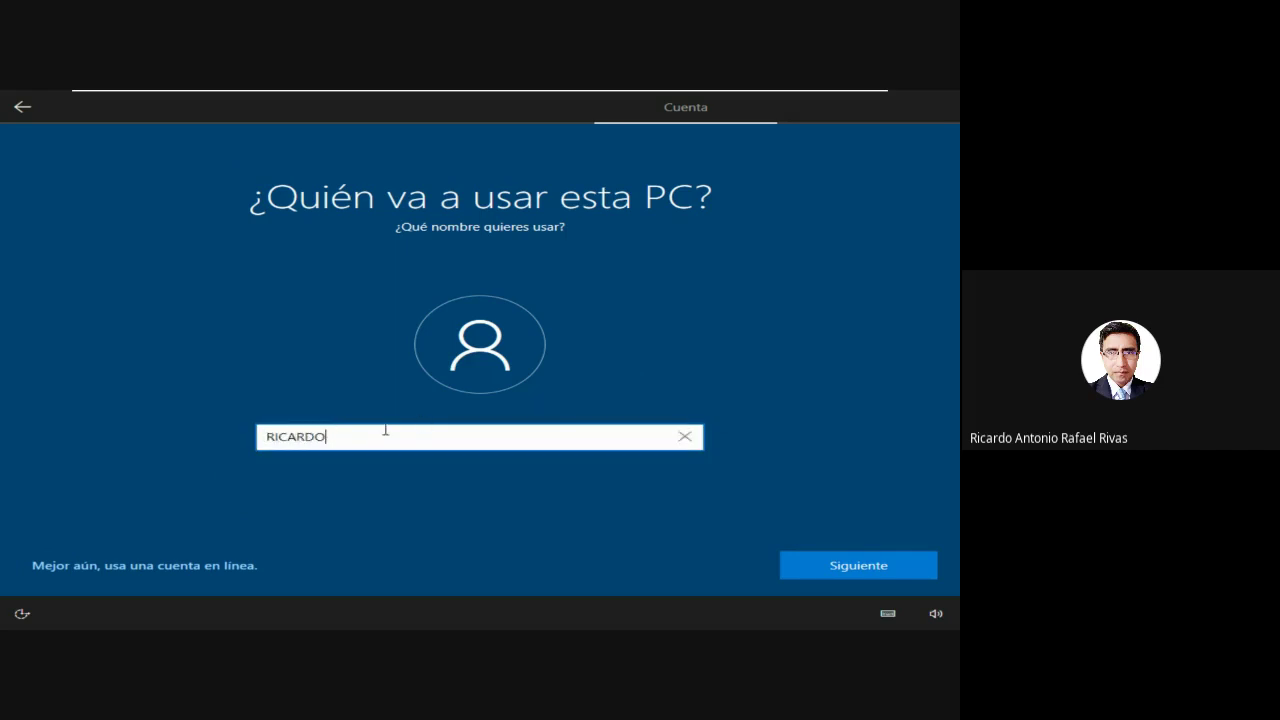
{"action": "left_click", "coordinate": [814, 566]}
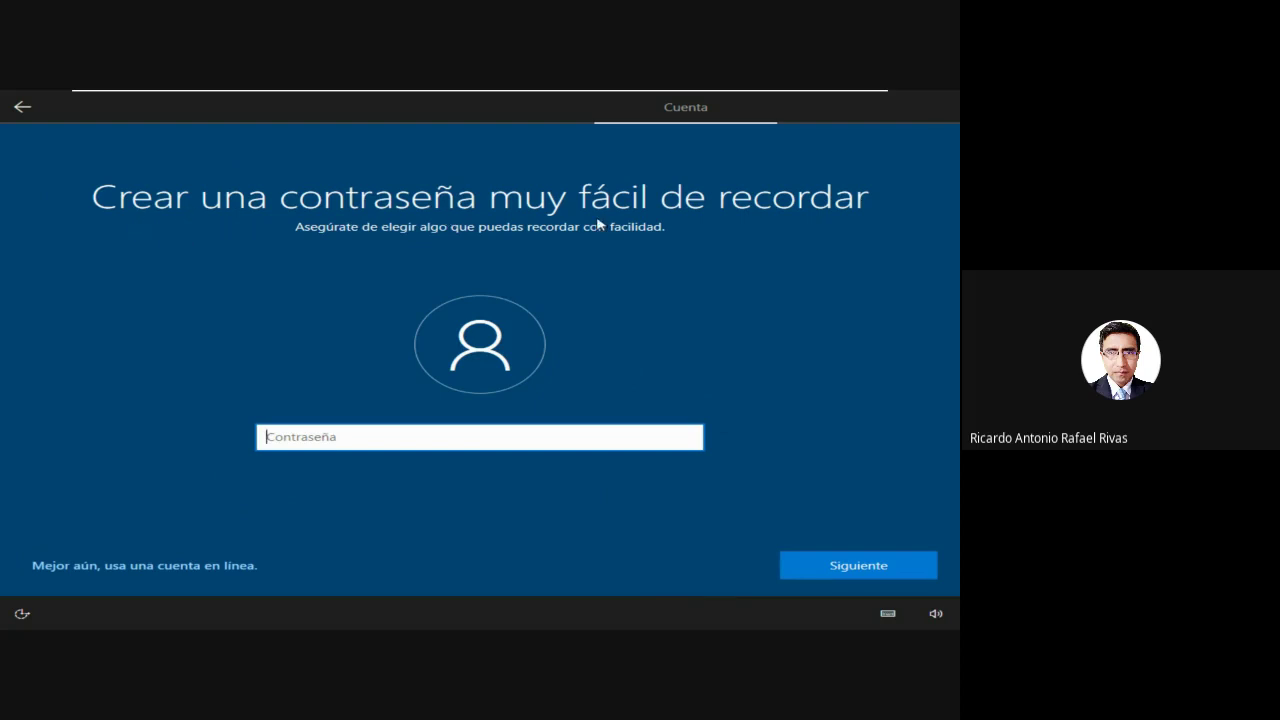
{"action": "left_click", "coordinate": [818, 574]}
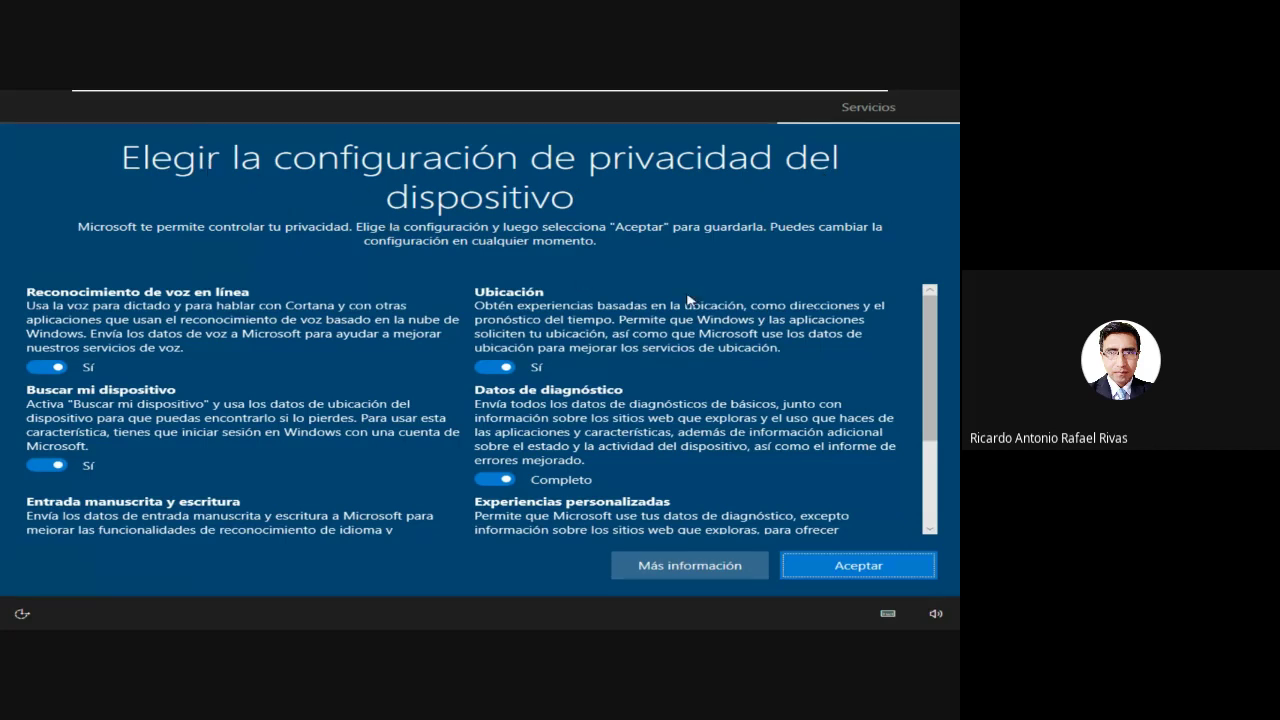
- Review the device privacy settings and accept them with all options left on
{"action": "left_click_drag", "start_coordinate": [929, 362], "coordinate": [911, 420]}
{"action": "scroll", "coordinate": [911, 420], "scroll_direction": "down", "scroll_amount": 1}
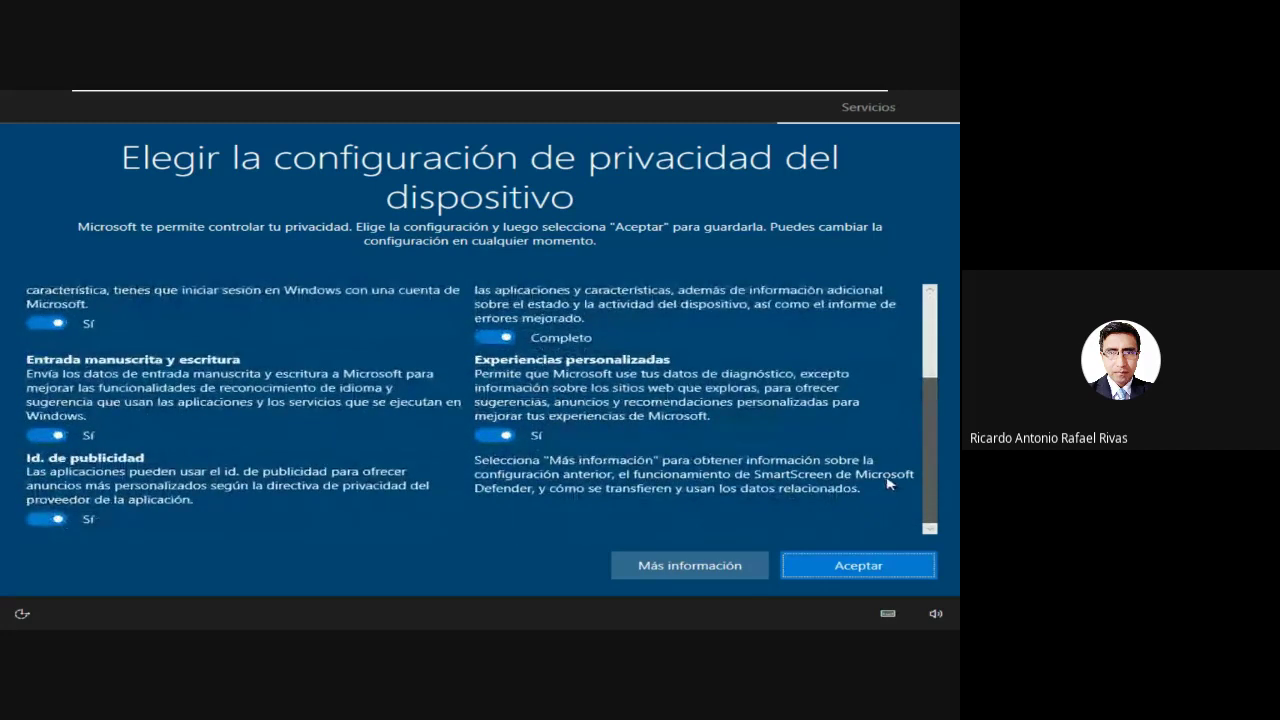
{"action": "scroll", "coordinate": [887, 483], "scroll_direction": "up", "scroll_amount": 3}
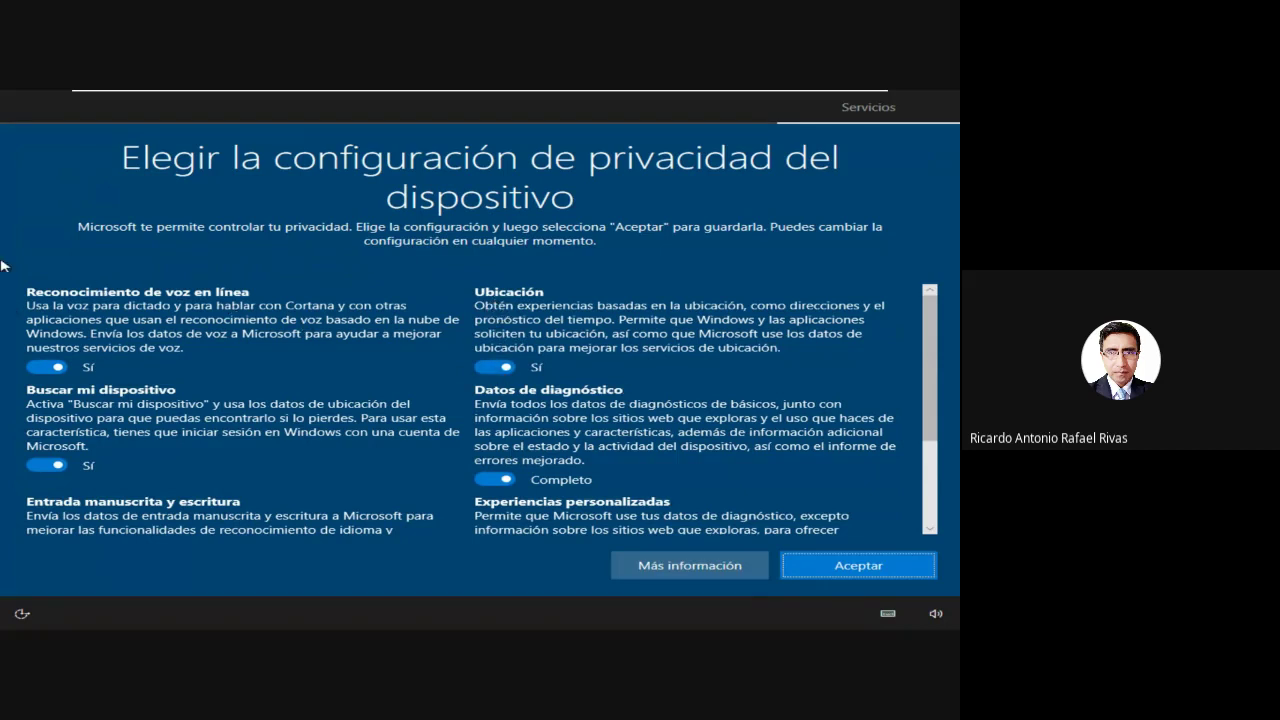
{"action": "left_click", "coordinate": [861, 575]}
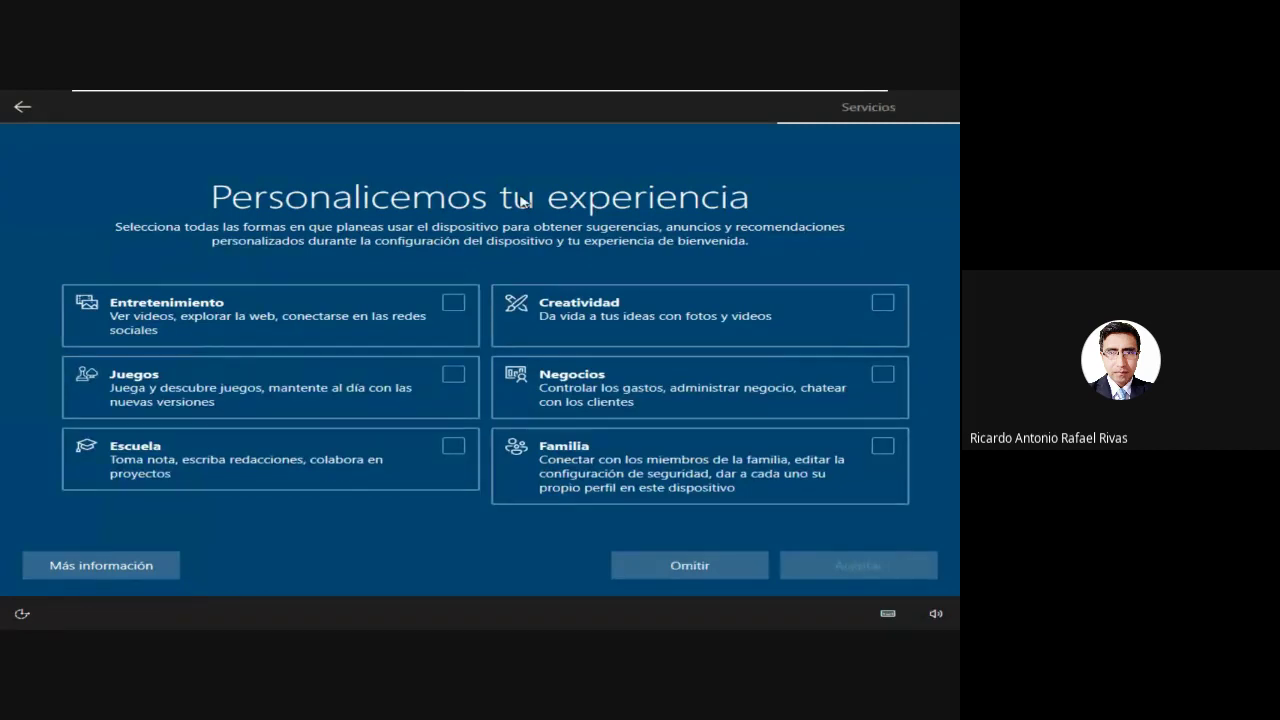
- Skip the personalized experience choices and decline sending the activity history to Microsoft
{"action": "left_click", "coordinate": [653, 566]}
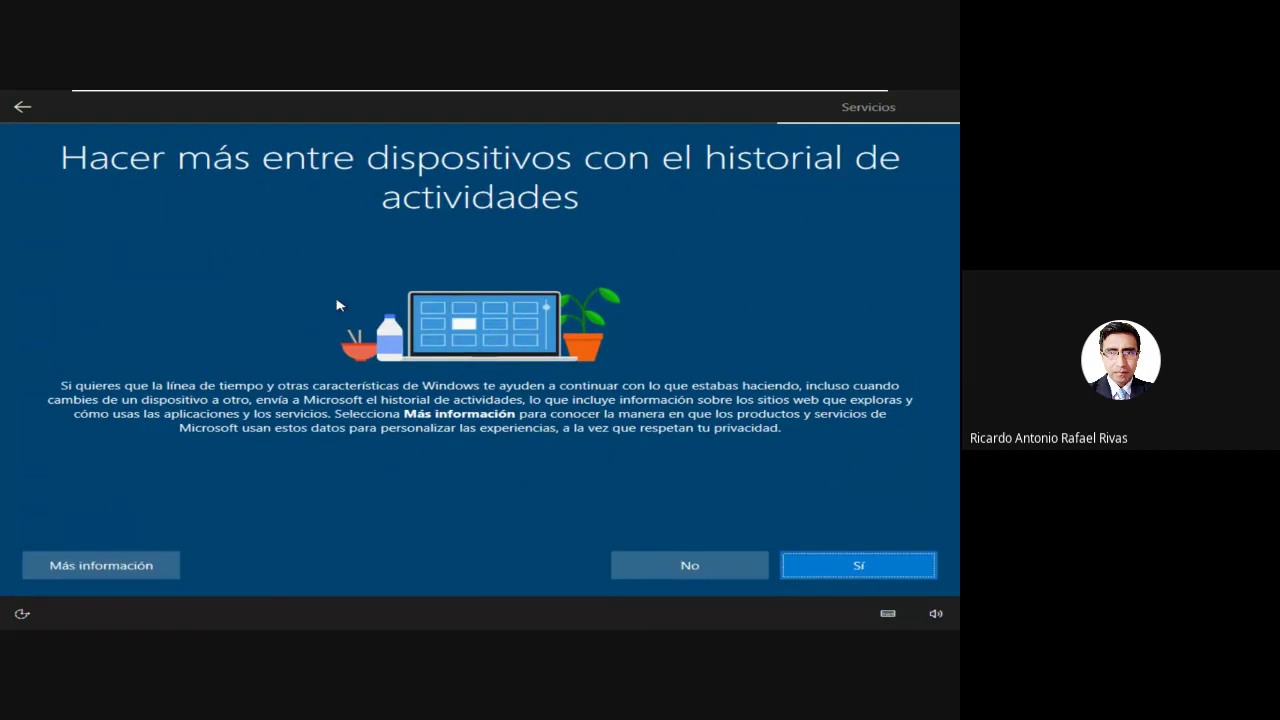
{"action": "left_click", "coordinate": [660, 562]}
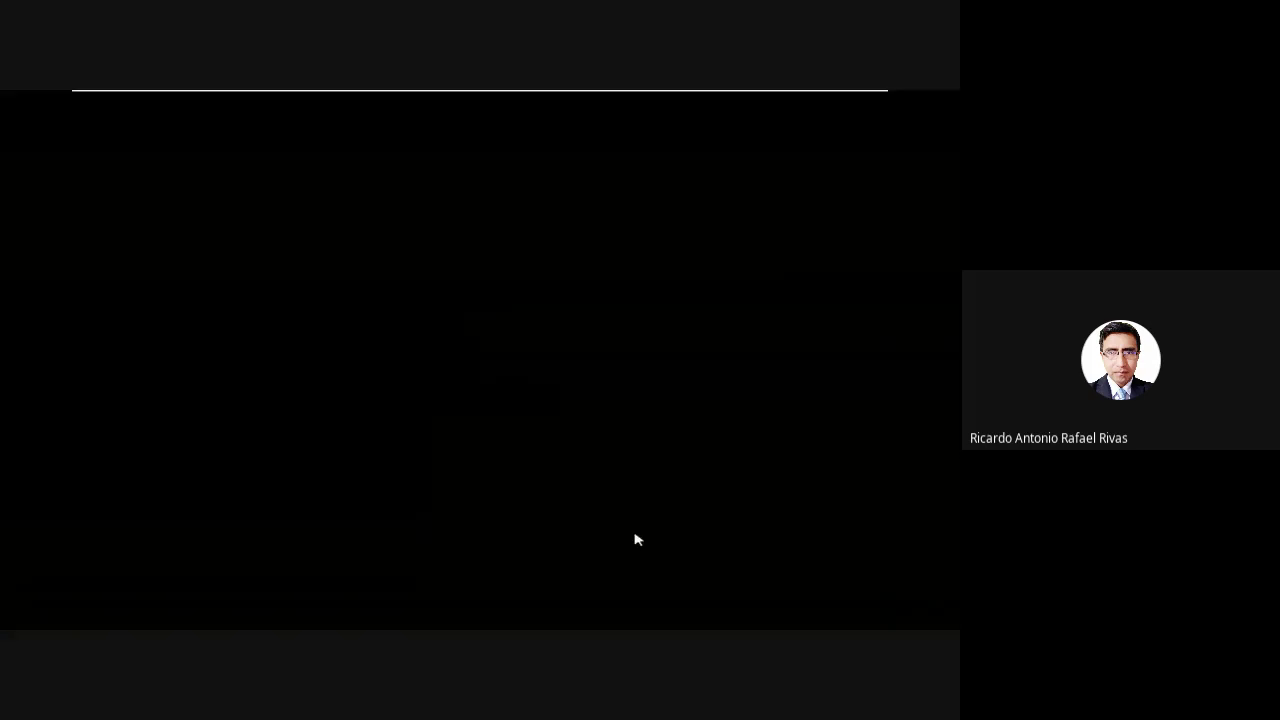
- Exit full screen and dock the virtual machine window beside the meeting chat
{"action": "mouse_move", "coordinate": [437, 95]}
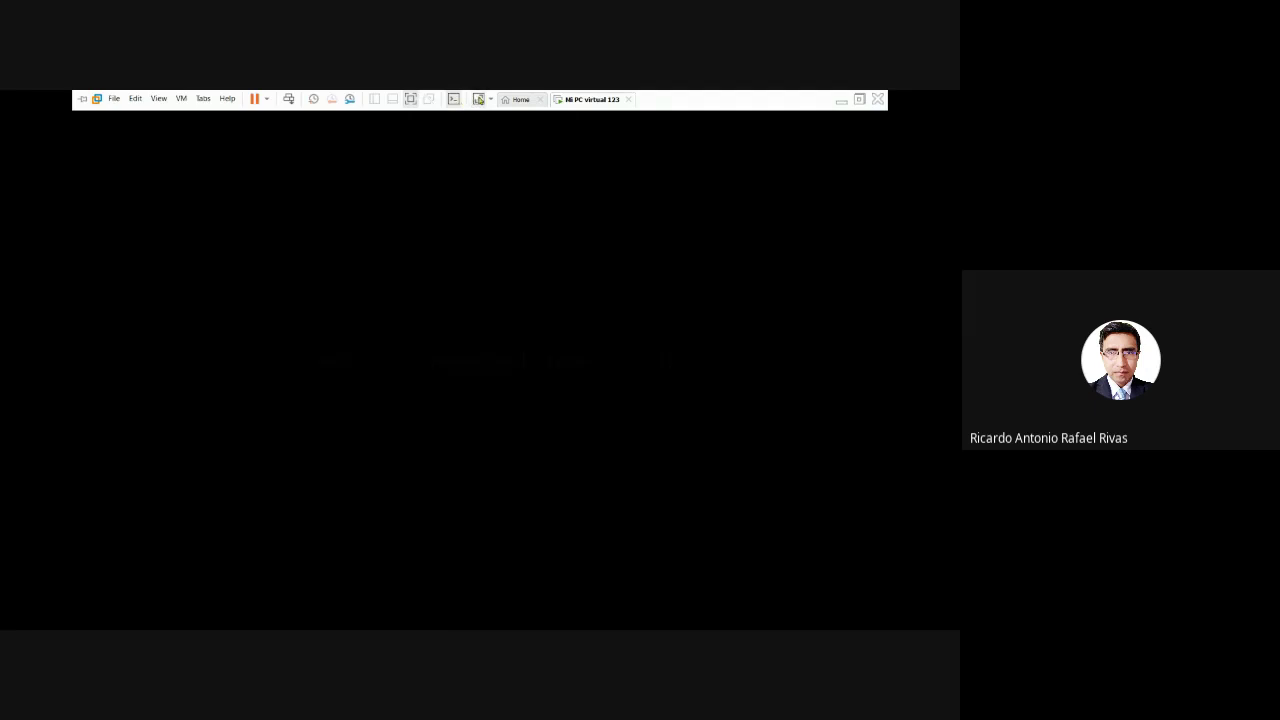
{"action": "left_click", "coordinate": [411, 99]}
{"action": "left_click_drag", "start_coordinate": [513, 95], "coordinate": [957, 283]}
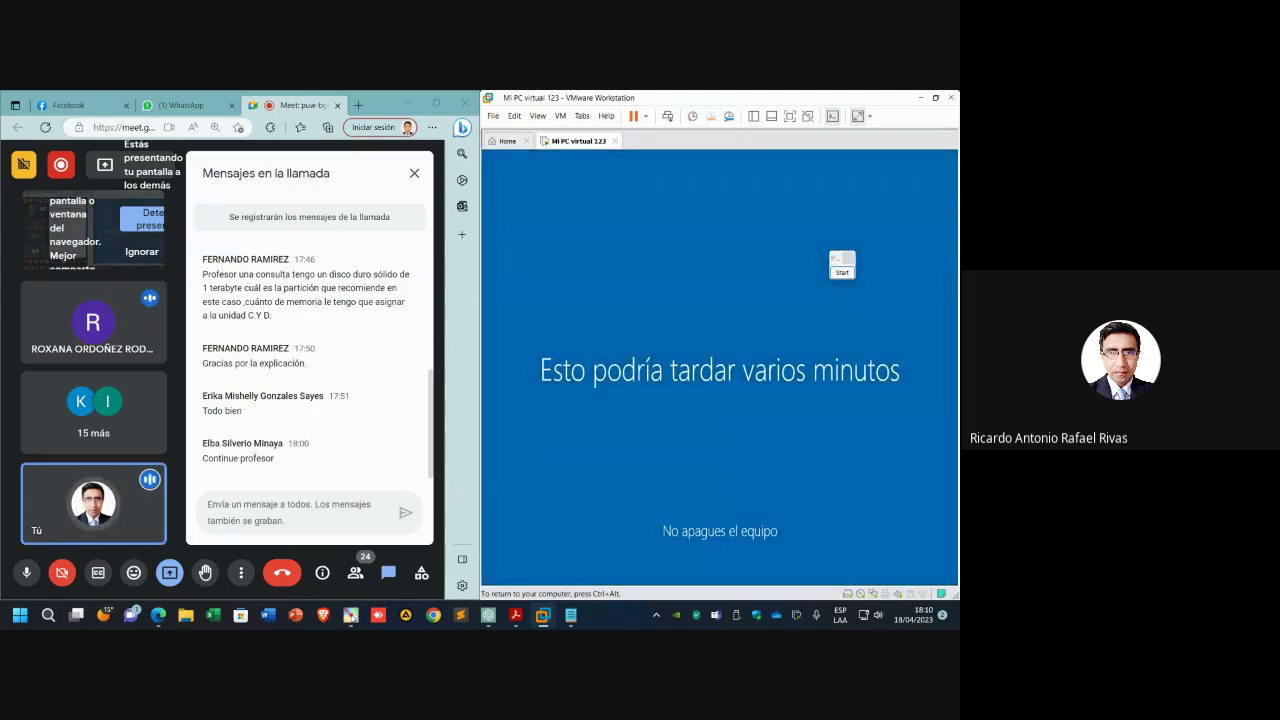
- Mute the meeting microphone while Windows finishes preparing and turn it back on
{"action": "key", "text": "ctrl+alt"}
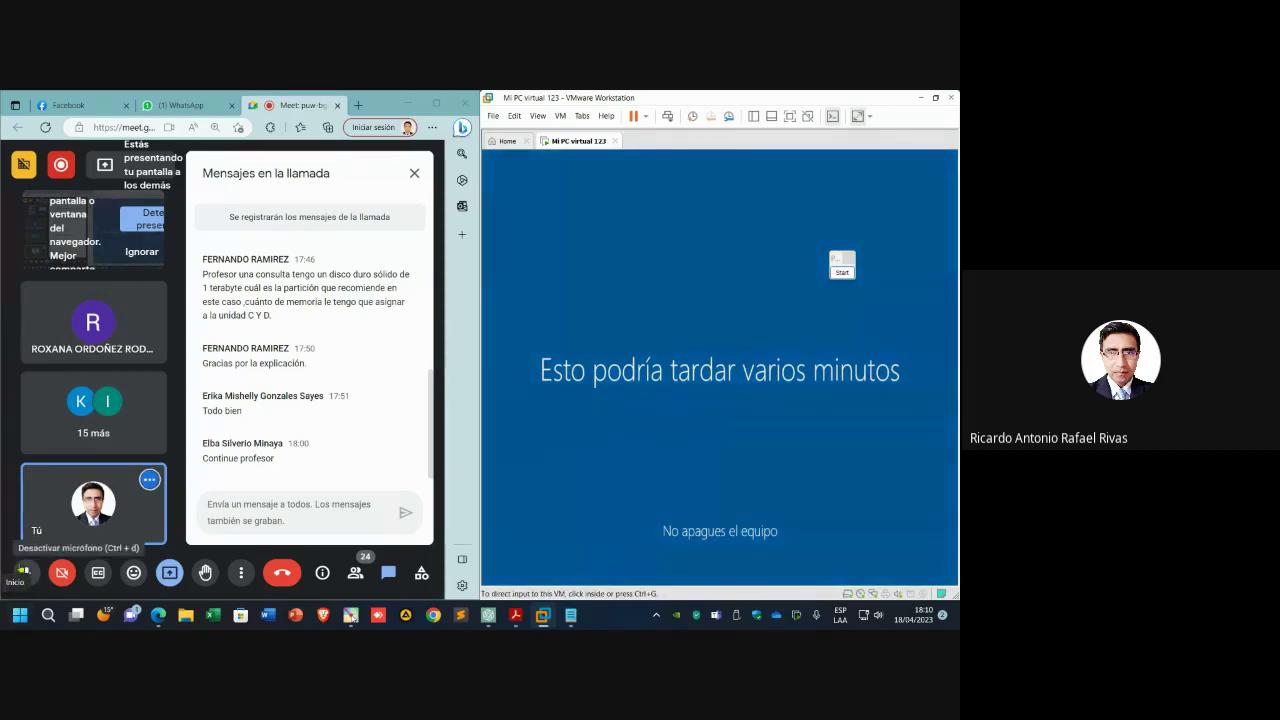
{"action": "left_click", "coordinate": [26, 572]}
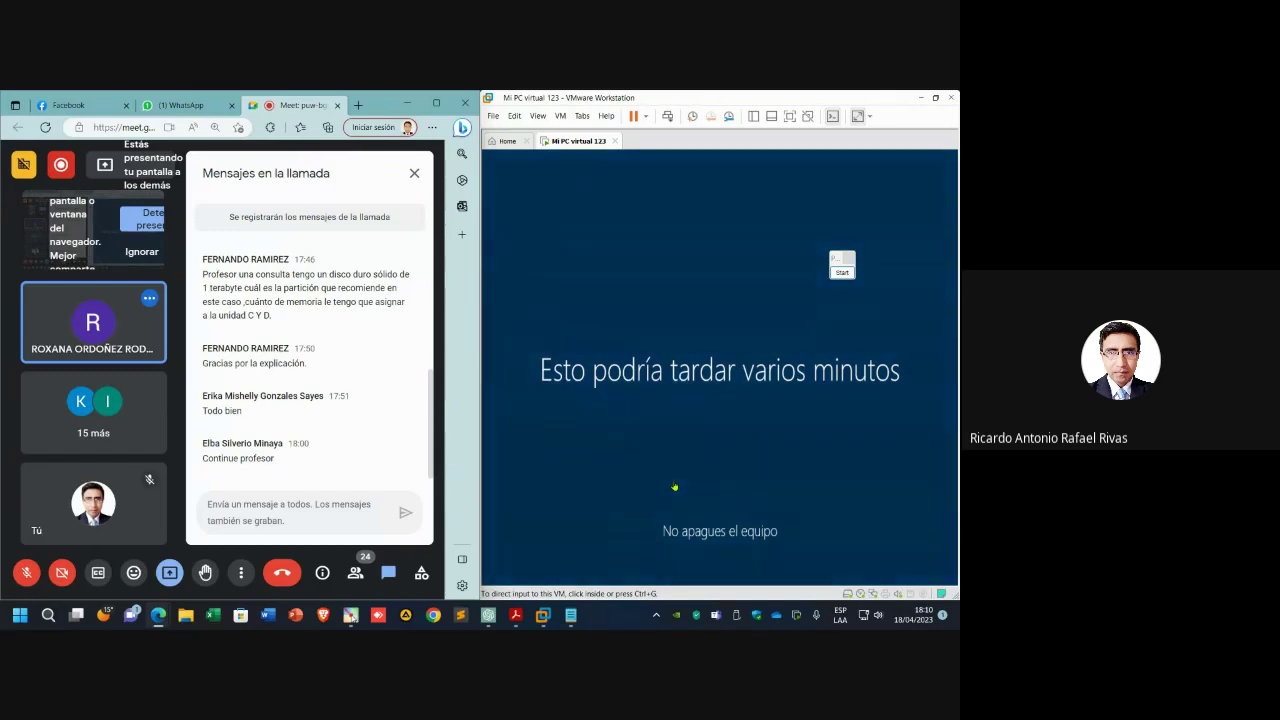
{"action": "key", "text": "ctrl+d"}
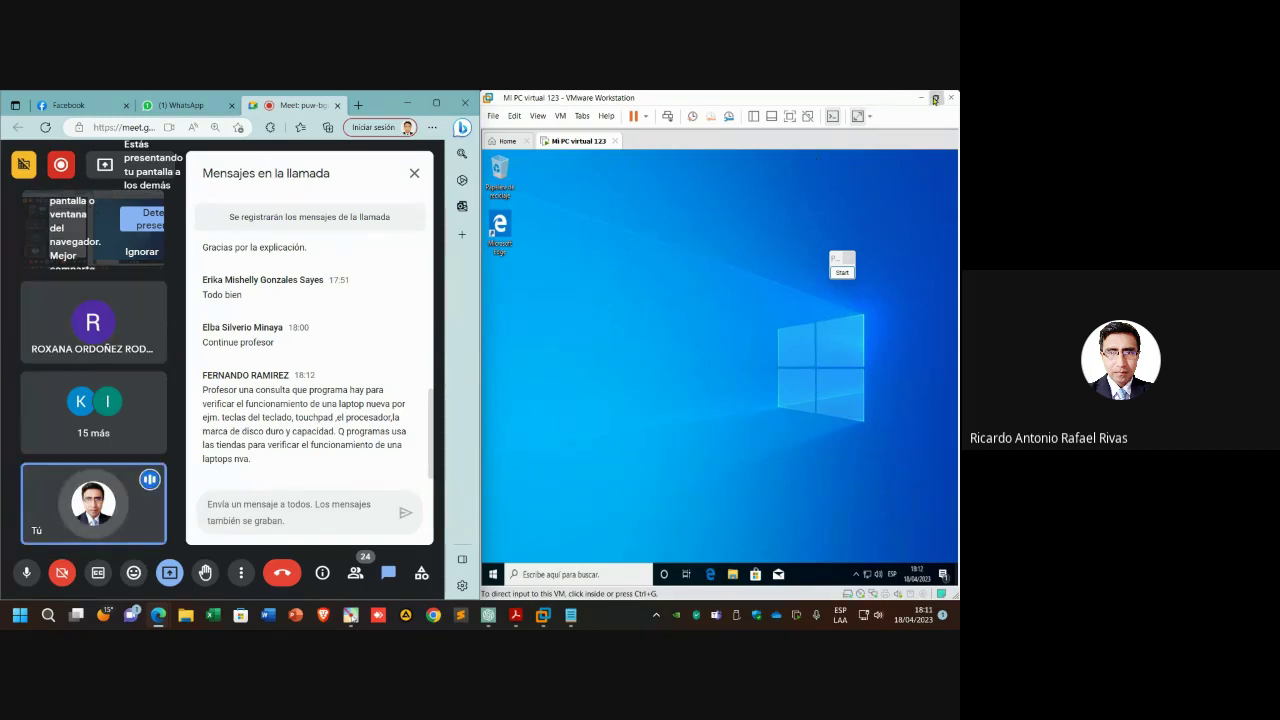
- Maximize the virtual machine window and try out the new Windows by opening its Start menu and File Explorer
{"action": "left_click", "coordinate": [935, 98]}
{"action": "left_click", "coordinate": [663, 97]}
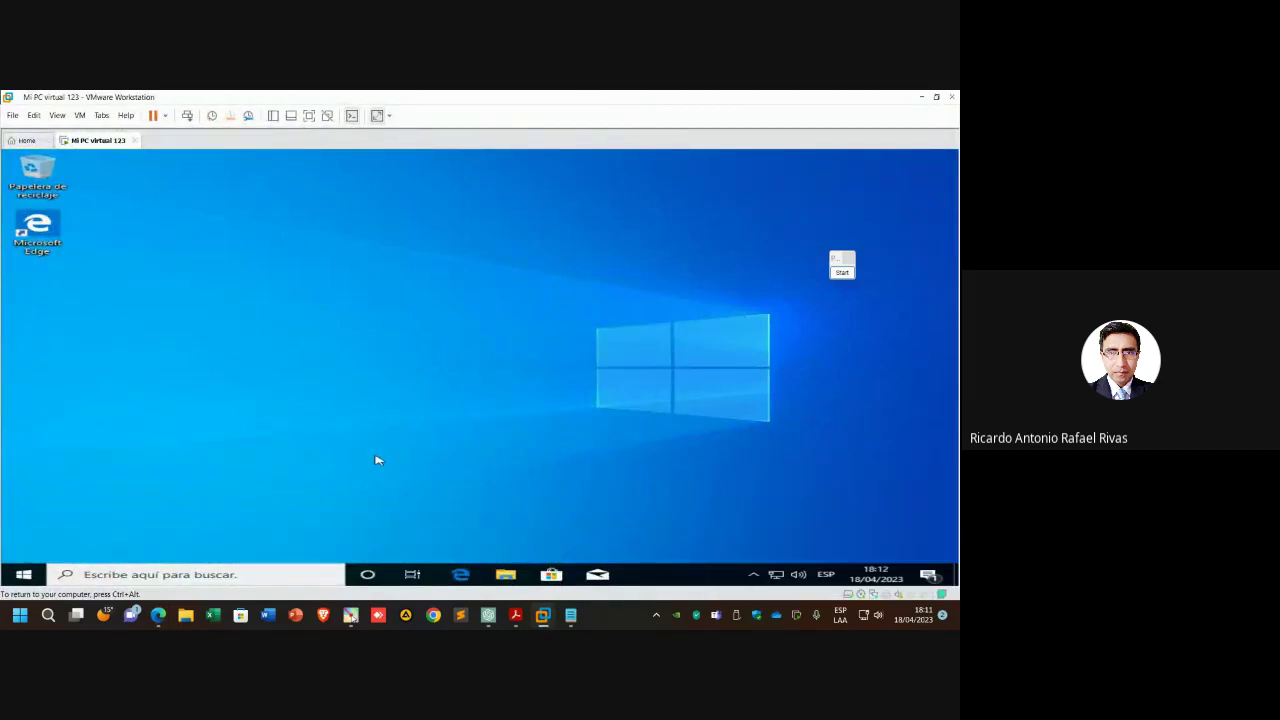
{"action": "left_click", "coordinate": [14, 578]}
{"action": "left_click", "coordinate": [14, 578]}
{"action": "left_click", "coordinate": [16, 576]}
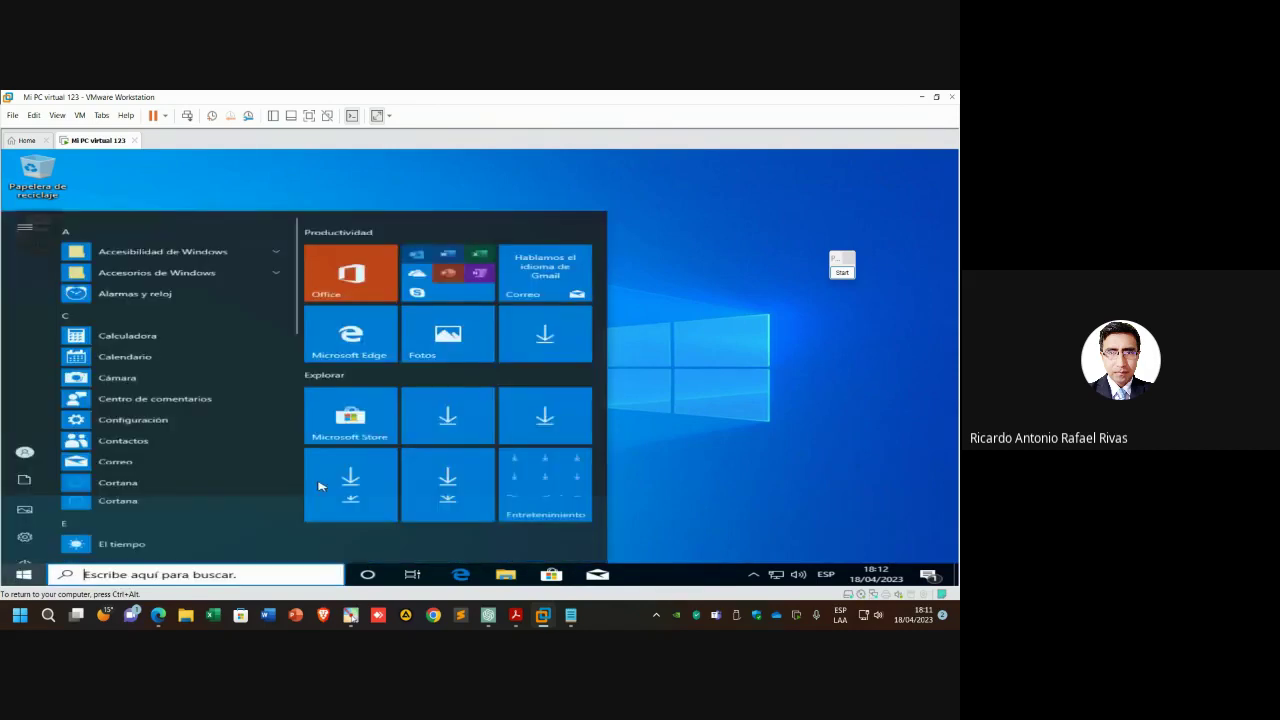
{"action": "left_click", "coordinate": [507, 574]}
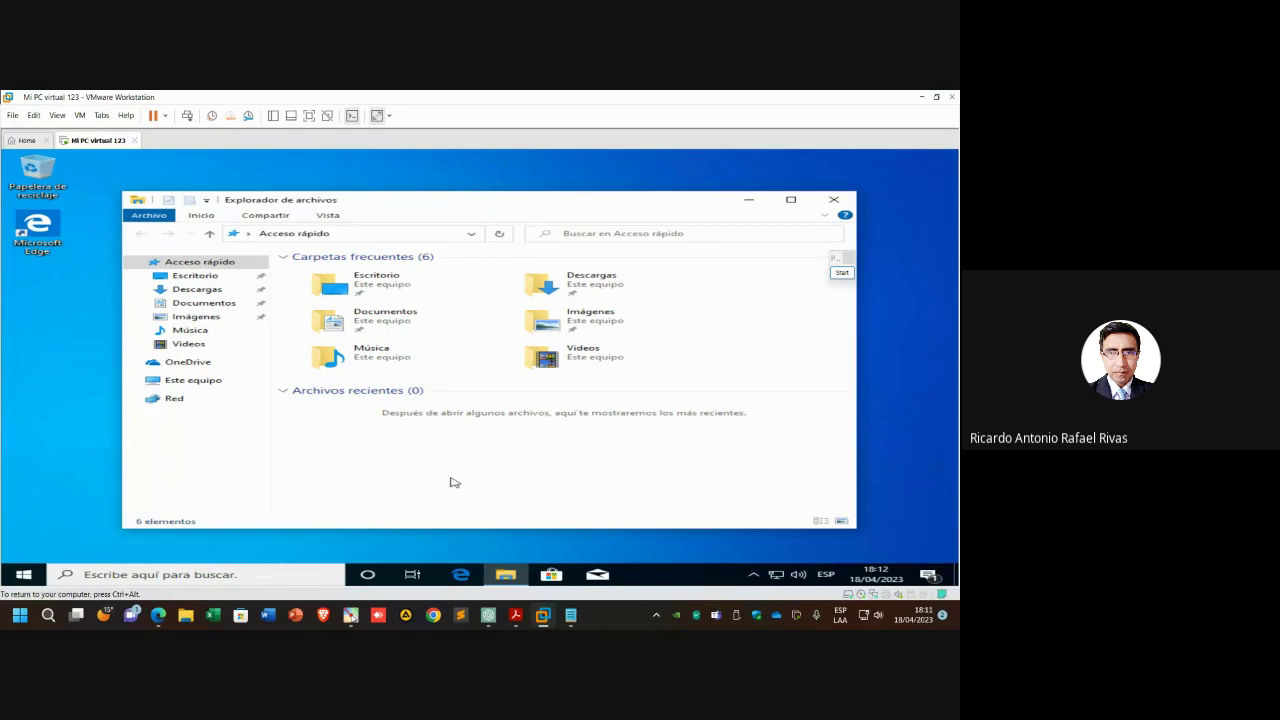
{"action": "left_click", "coordinate": [834, 200]}
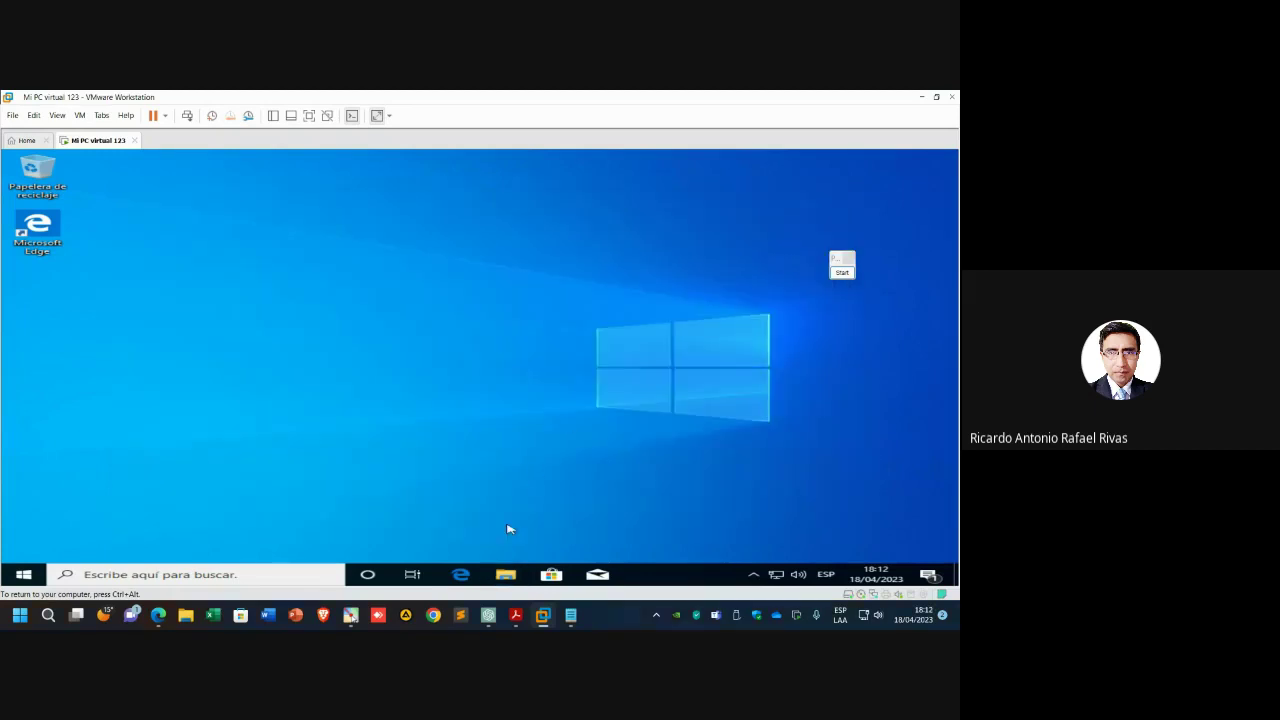
- Open Microsoft Edge inside the virtual machine, close its extra Iniciar tab and bring the browser window back up
{"action": "left_click", "coordinate": [461, 575]}
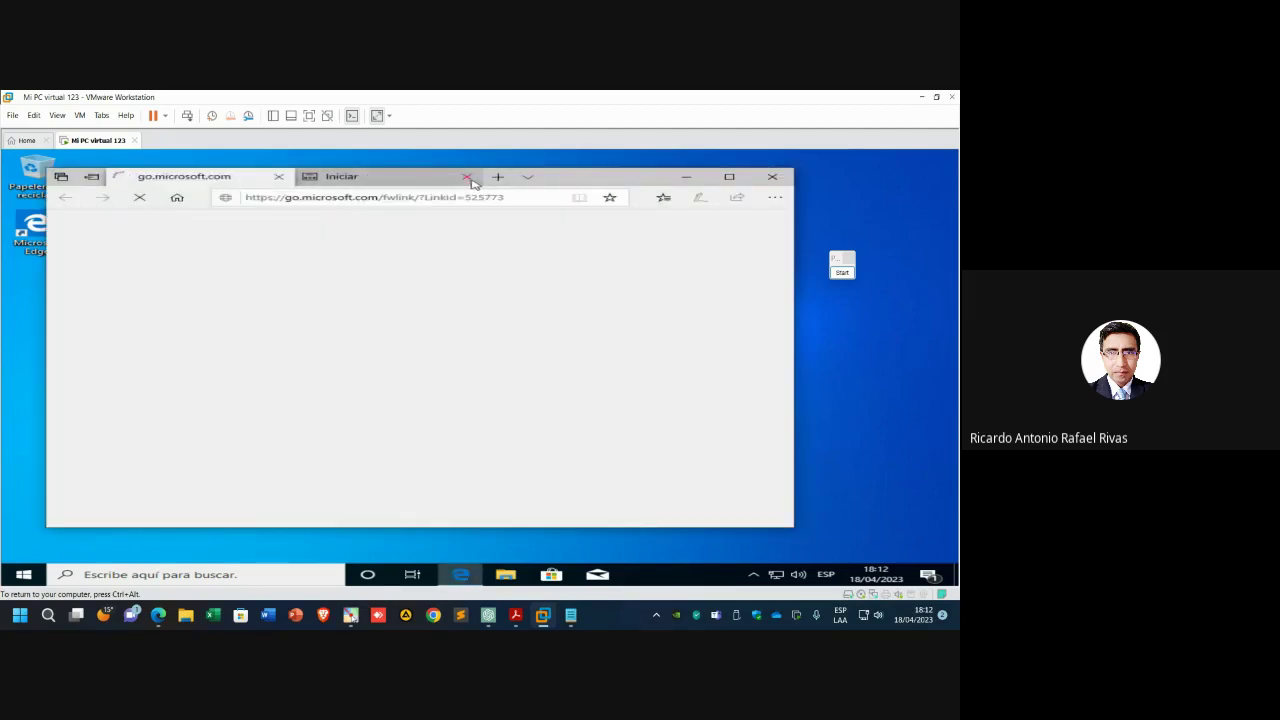
{"action": "left_click", "coordinate": [470, 177]}
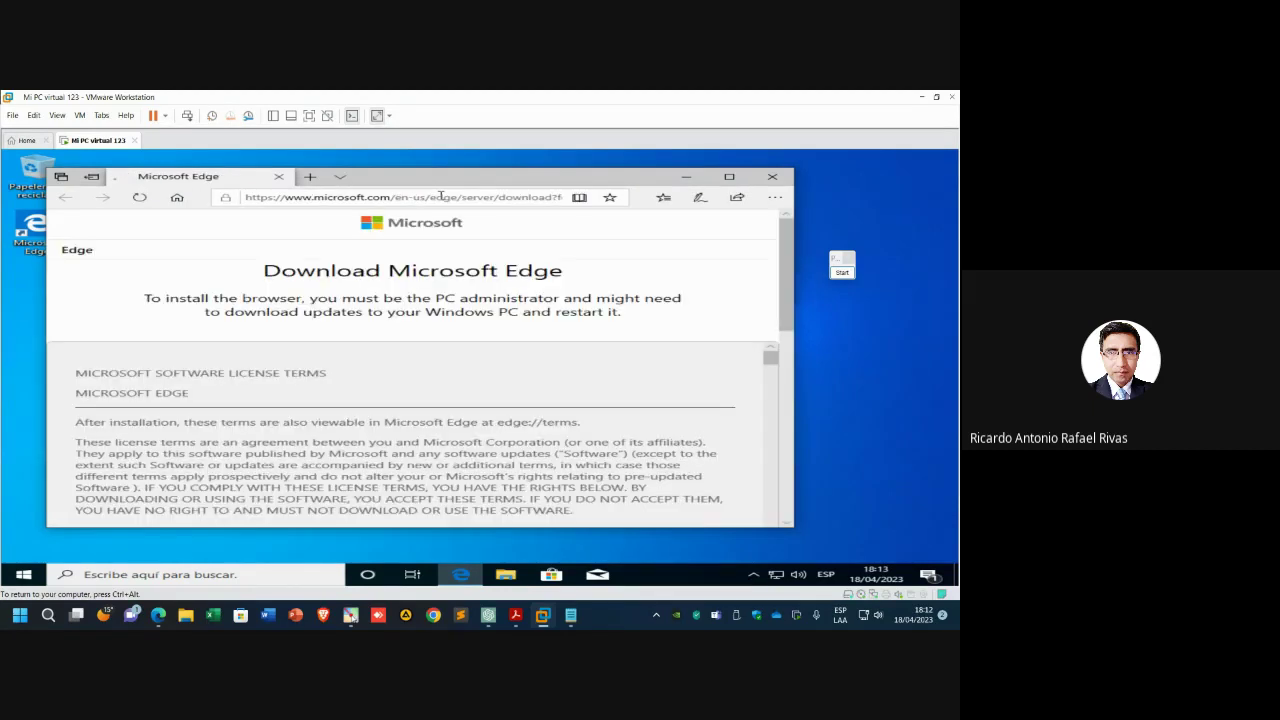
{"action": "left_click", "coordinate": [440, 196]}
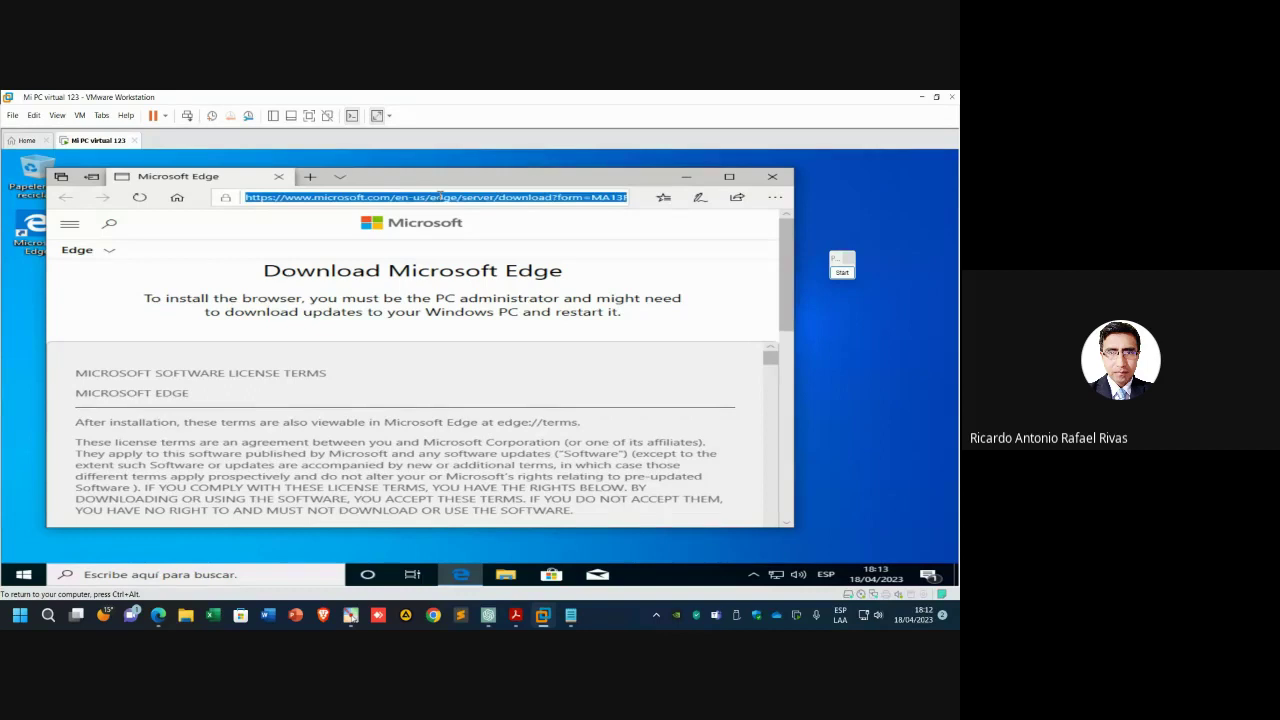
{"action": "left_click", "coordinate": [686, 176]}
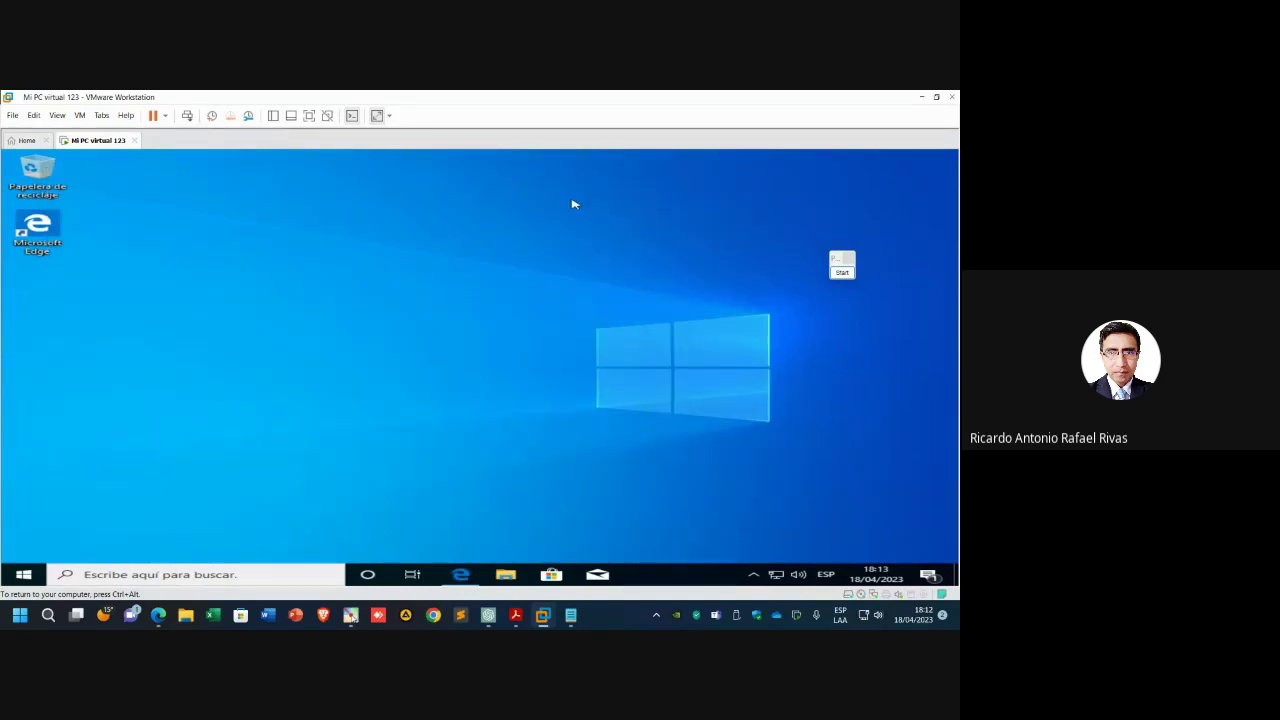
{"action": "left_click", "coordinate": [460, 574]}
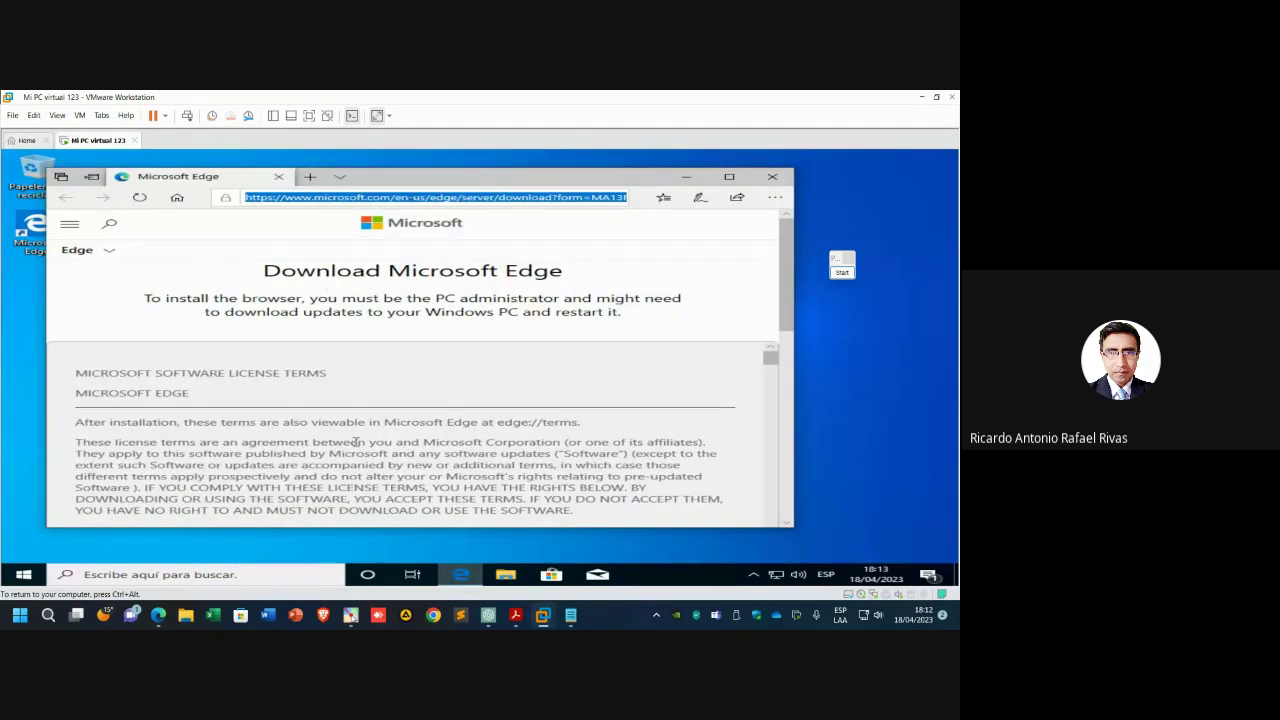
- Search the web for erickstore, open the ErickStore | Ericksystem result and maximize the browser window
{"action": "type", "text": "erick"}
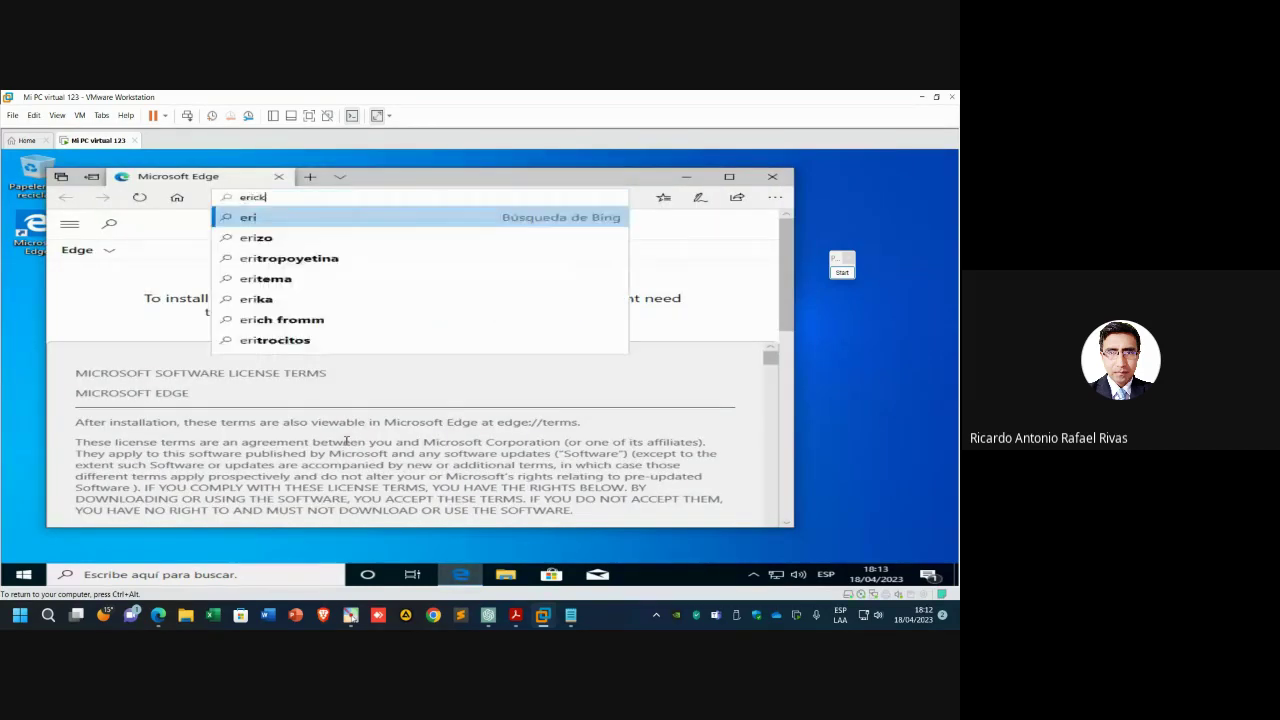
{"action": "type", "text": "store"}
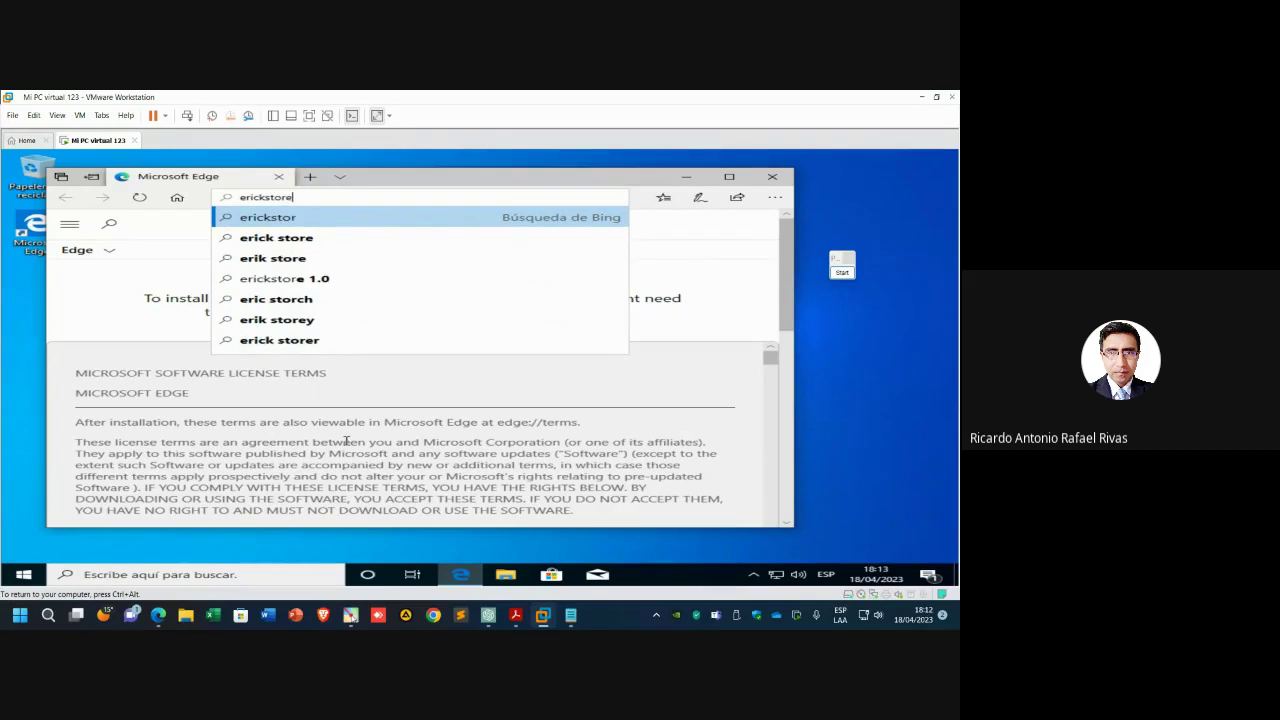
{"action": "key", "text": "Return"}
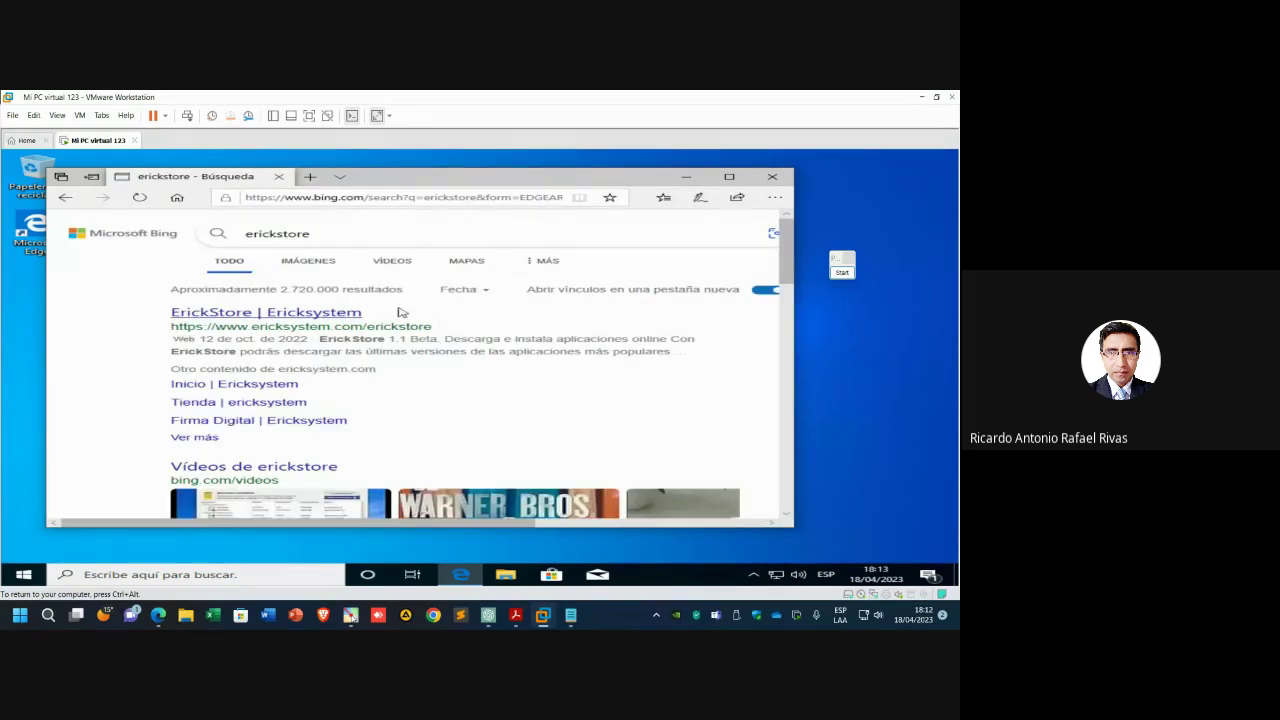
{"action": "left_click", "coordinate": [296, 313]}
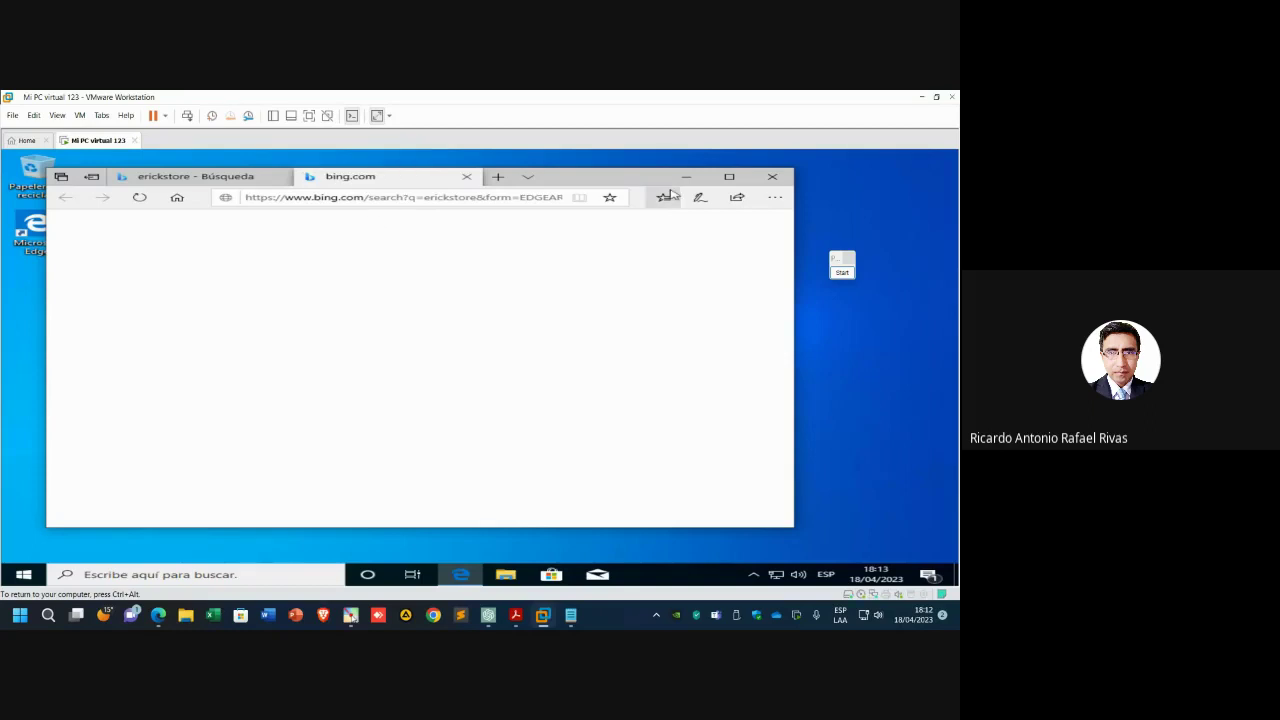
{"action": "left_click", "coordinate": [729, 176]}
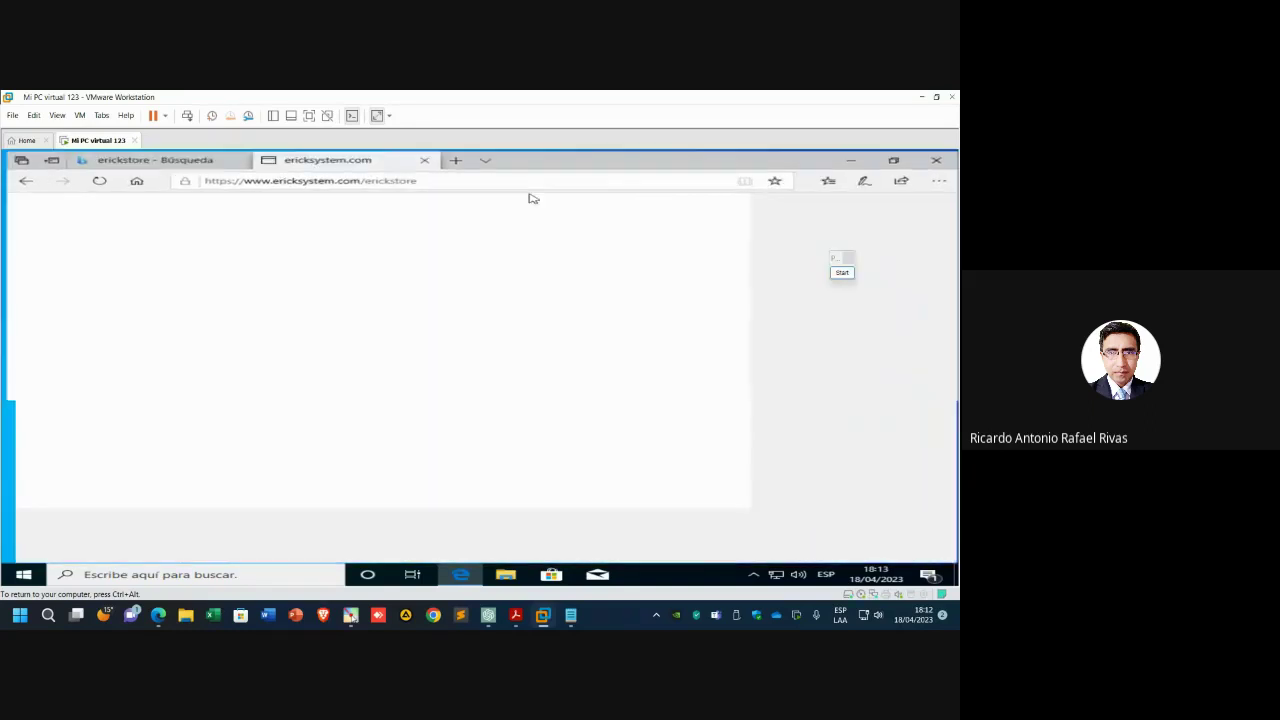
- Look over the ErickStore page in the virtual machine and close its advertisement banner
{"action": "left_click", "coordinate": [439, 180]}
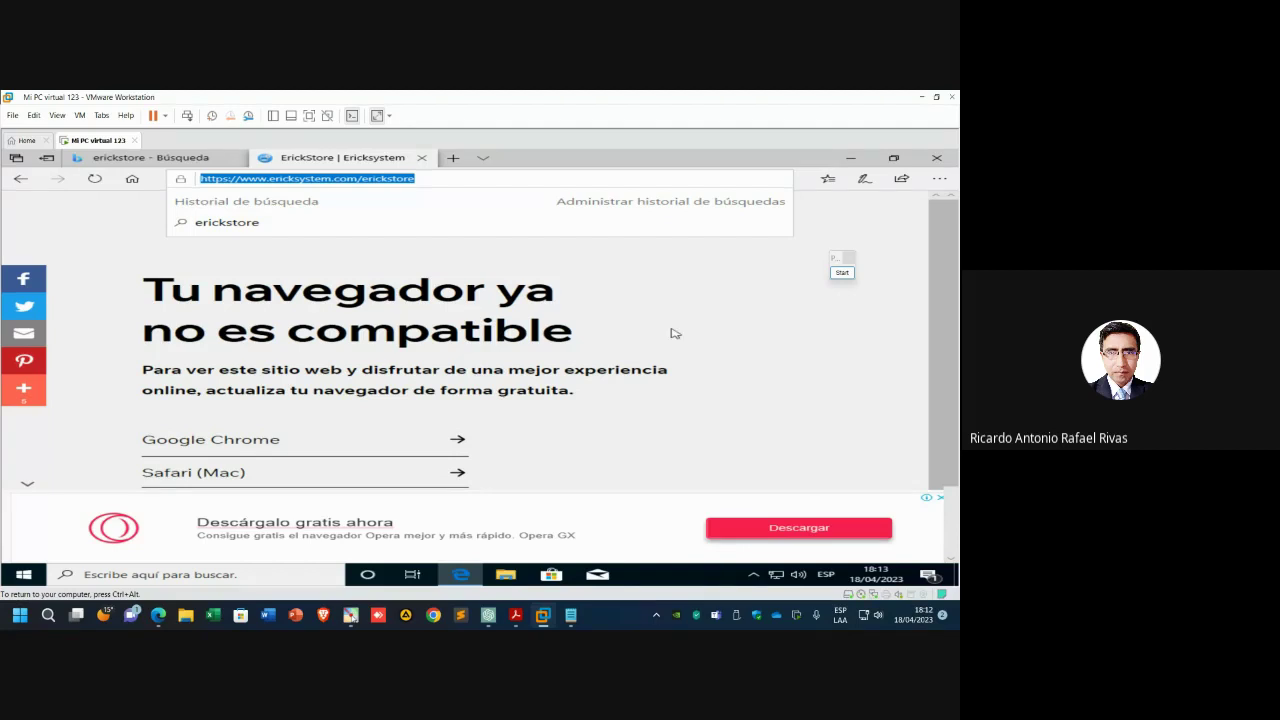
{"action": "scroll", "coordinate": [674, 334], "scroll_direction": "down", "scroll_amount": 1}
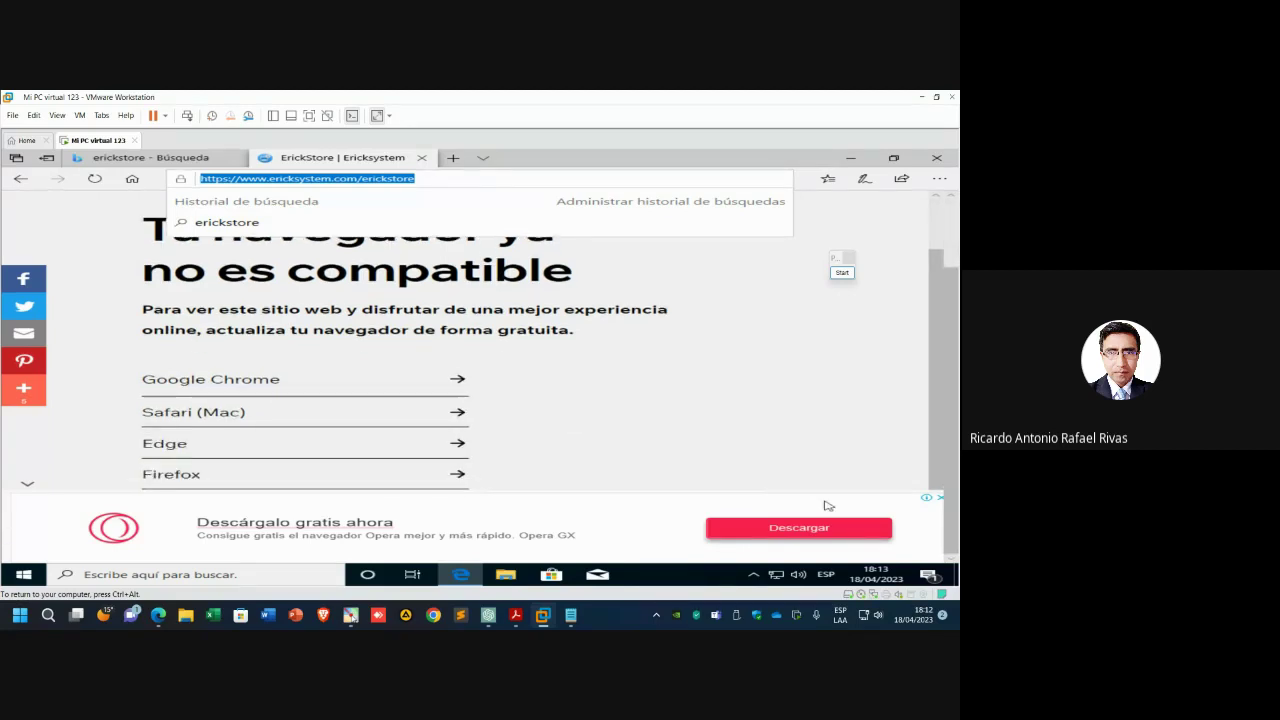
{"action": "left_click", "coordinate": [940, 500]}
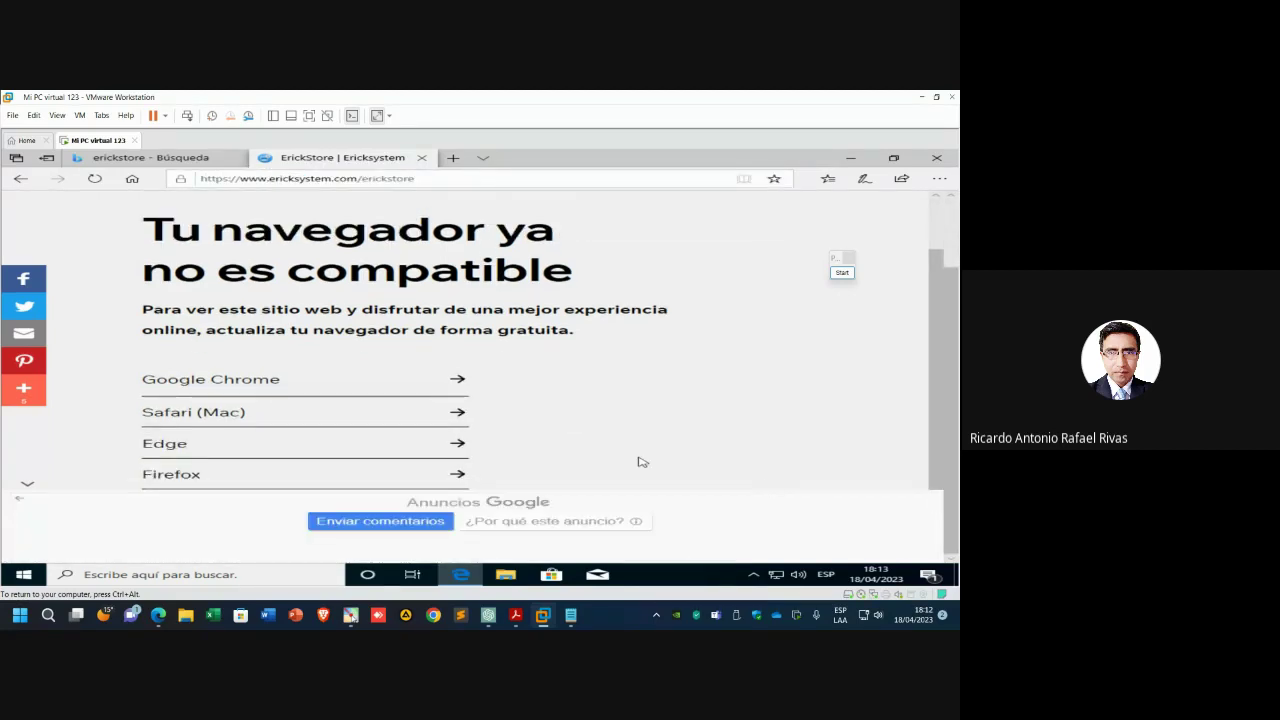
{"action": "scroll", "coordinate": [590, 421], "scroll_direction": "up", "scroll_amount": 1}
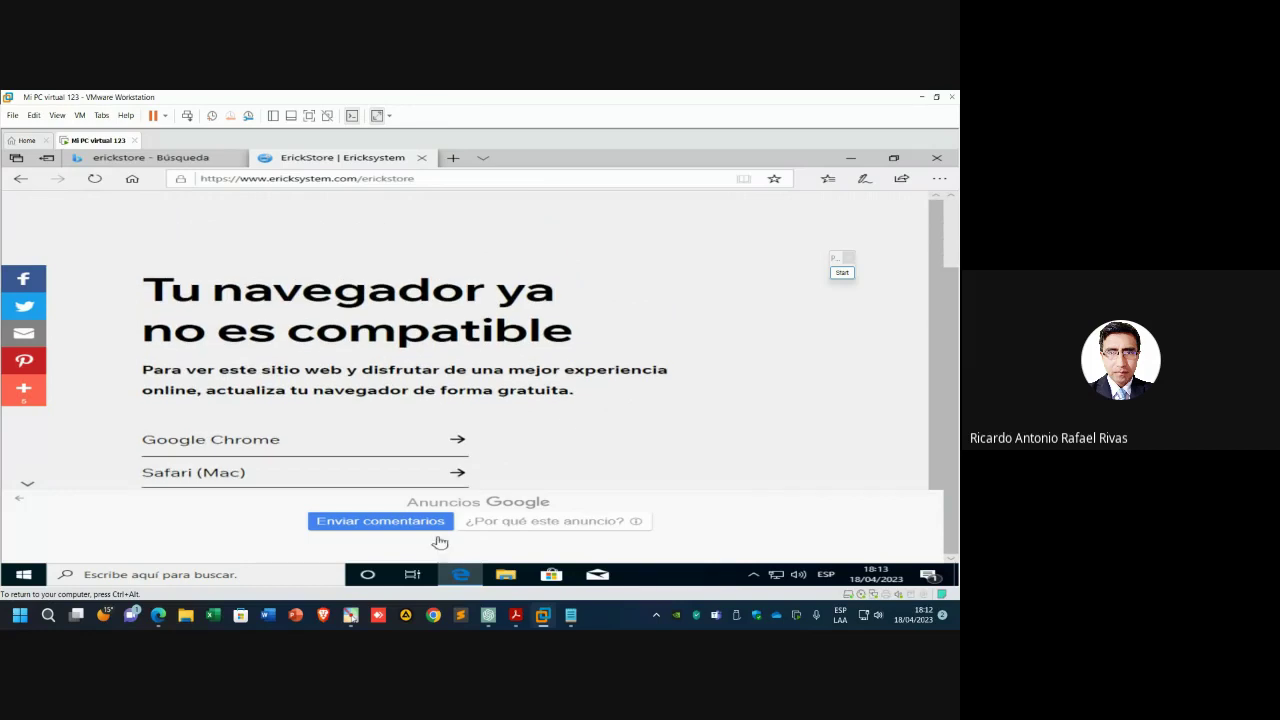
- Switch to the host's Edge browser, search for ERICKSTORE in a new tab and open the ErickStore | Ericksystem page
{"action": "left_click", "coordinate": [922, 97]}
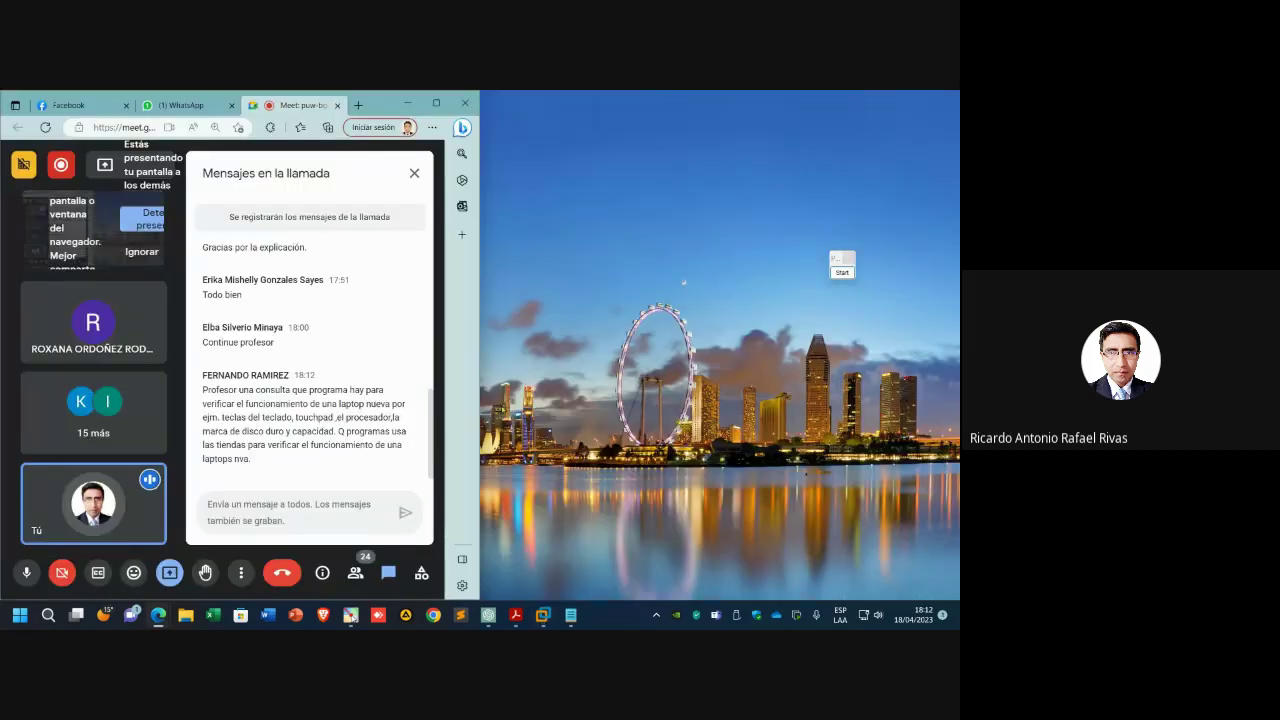
{"action": "left_click", "coordinate": [360, 105]}
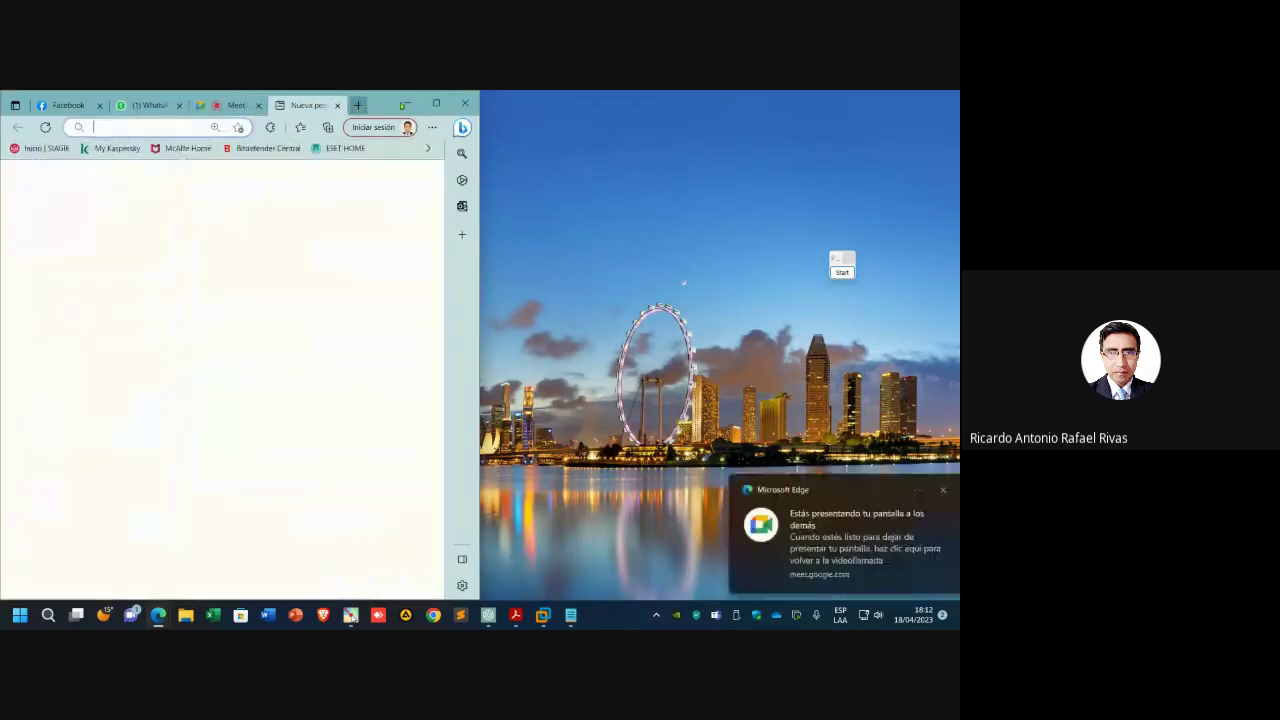
{"action": "left_click", "coordinate": [436, 103]}
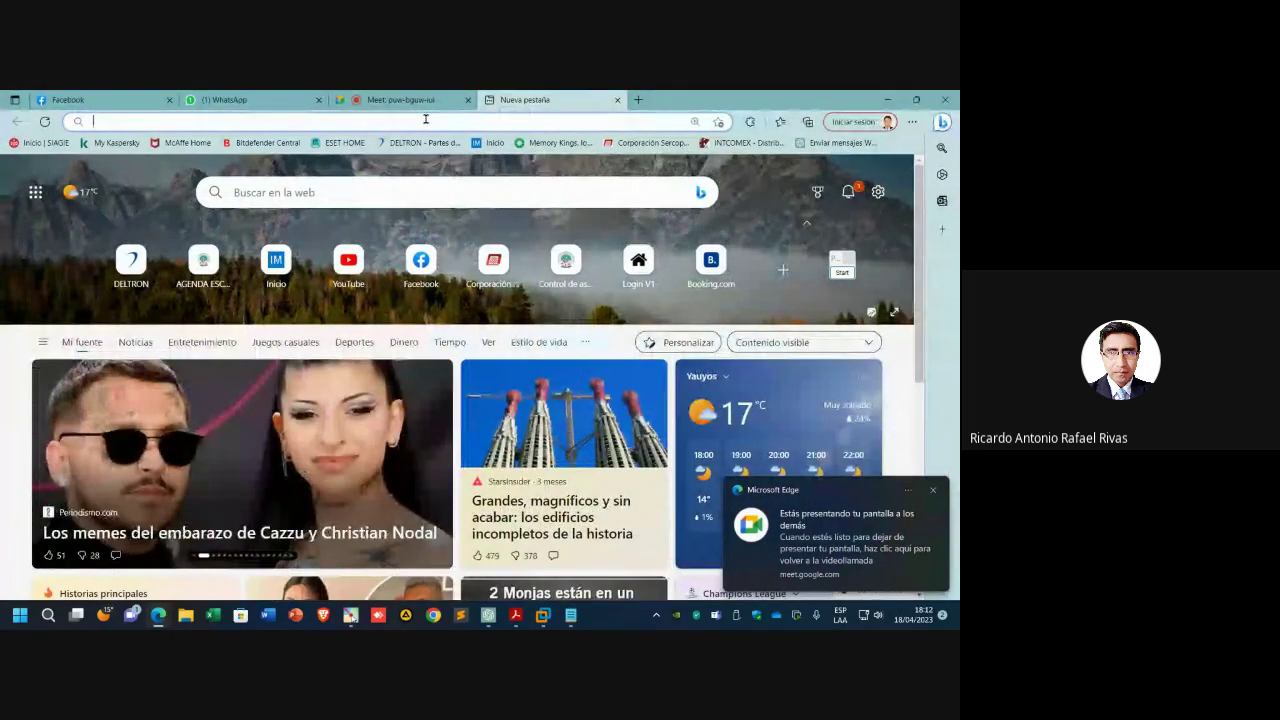
{"action": "type", "text": "ERICK"}
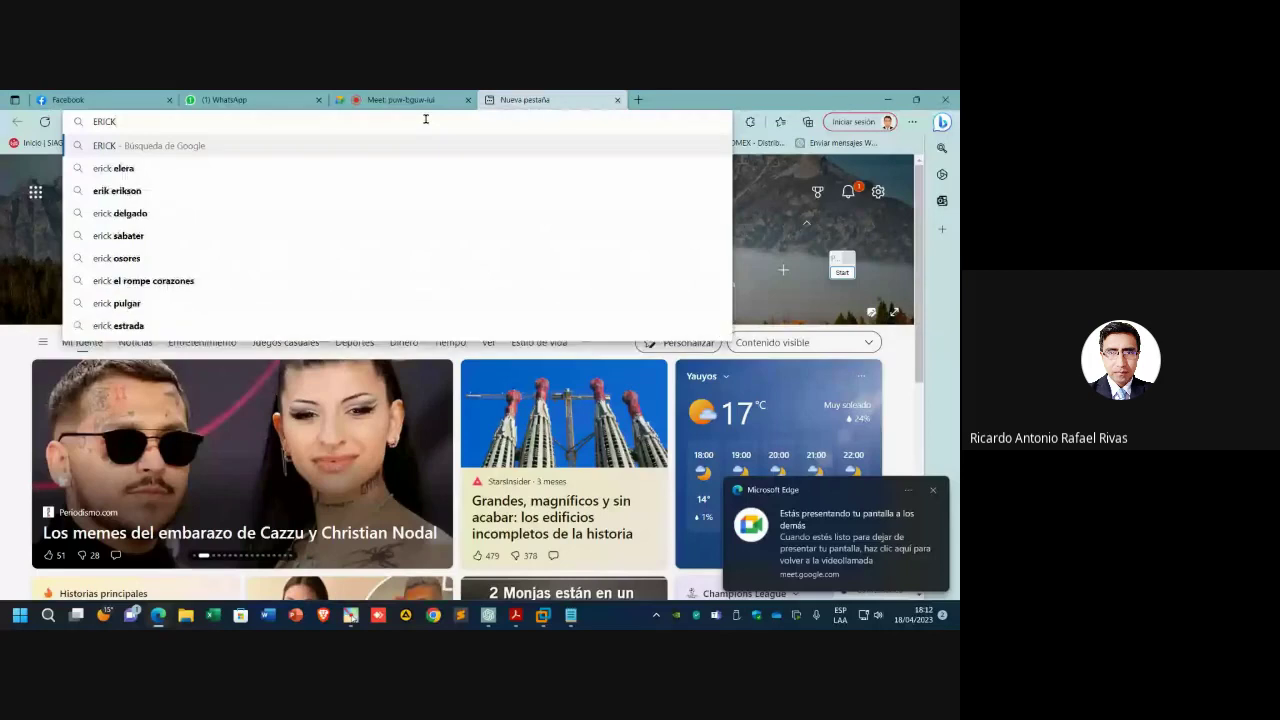
{"action": "type", "text": "STORE"}
{"action": "key", "text": "Return"}
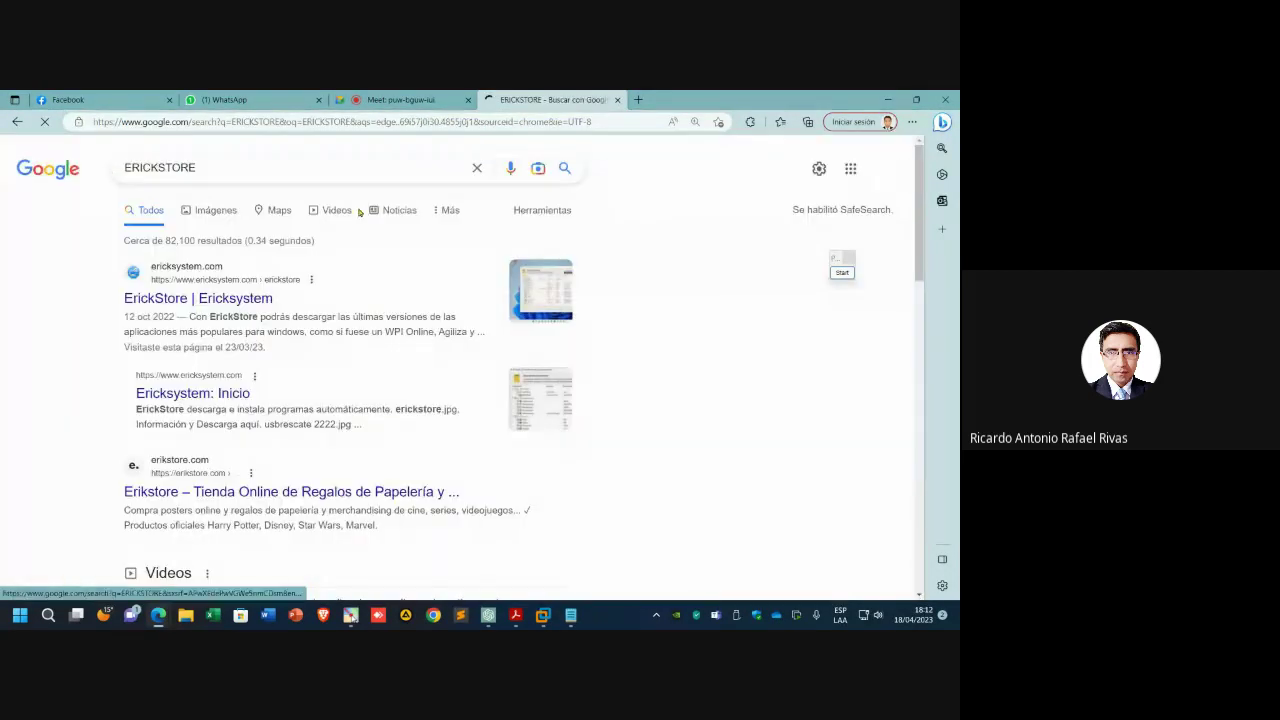
{"action": "left_click", "coordinate": [200, 299]}
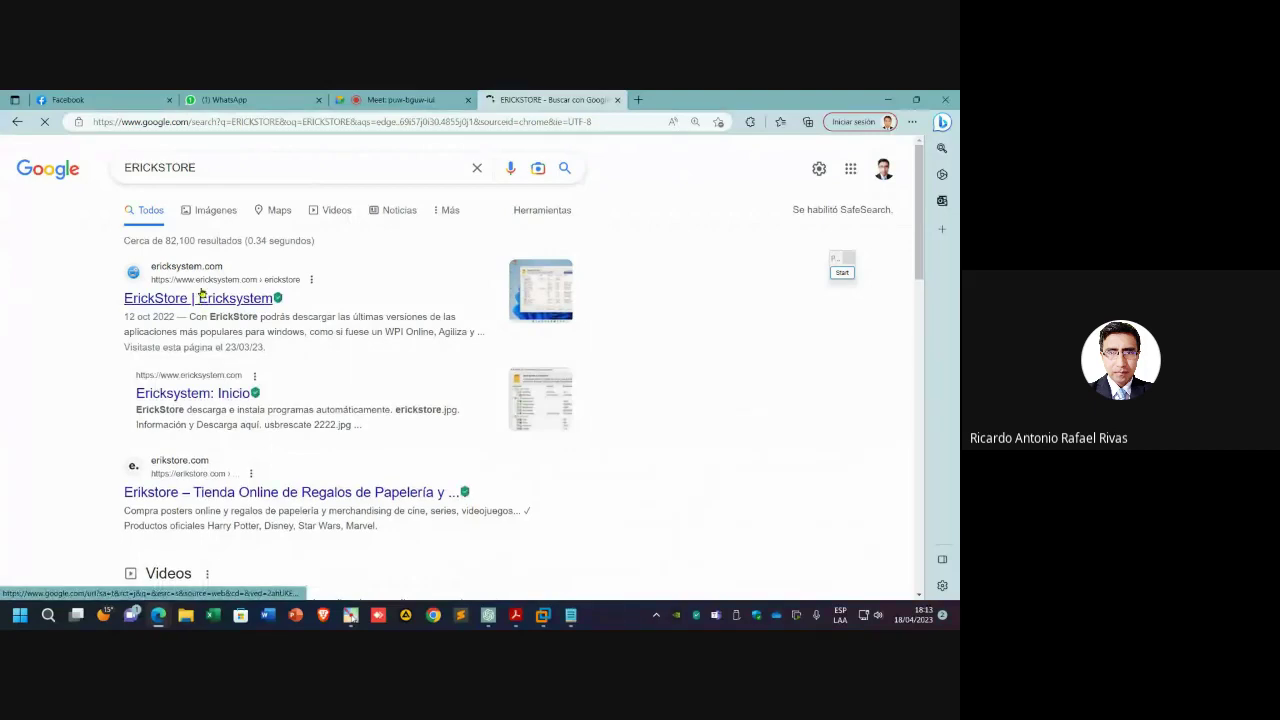
- Send the ErickStore page's address in the meeting chat and stop presenting the screen
{"action": "left_click", "coordinate": [267, 122]}
{"action": "key", "text": "ctrl+c"}
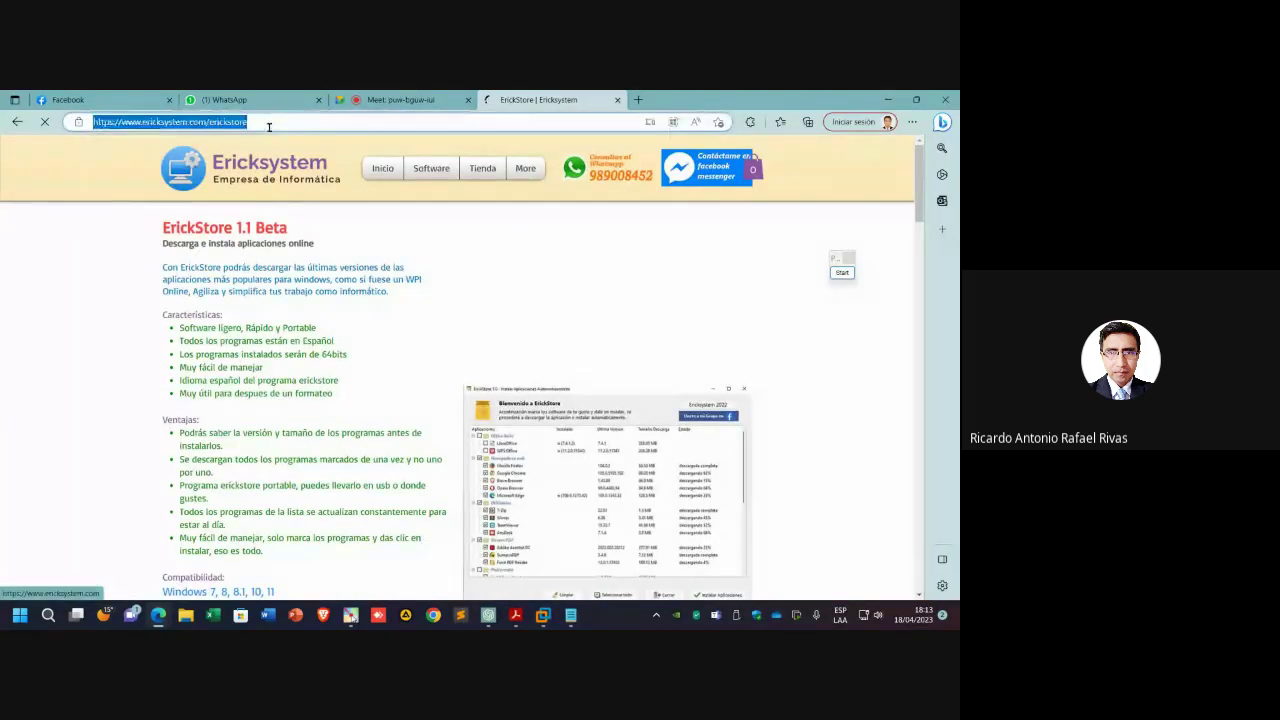
{"action": "left_click", "coordinate": [400, 101]}
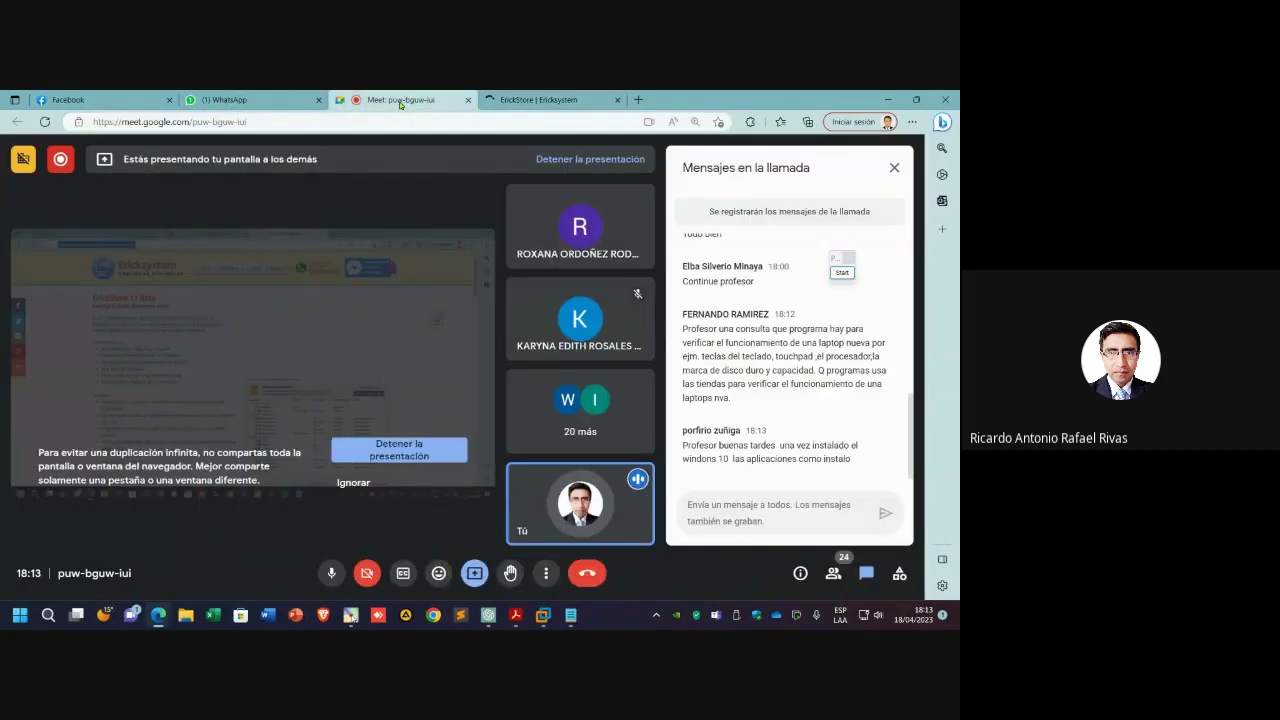
{"action": "key", "text": "ctrl+v"}
{"action": "key", "text": "Return"}
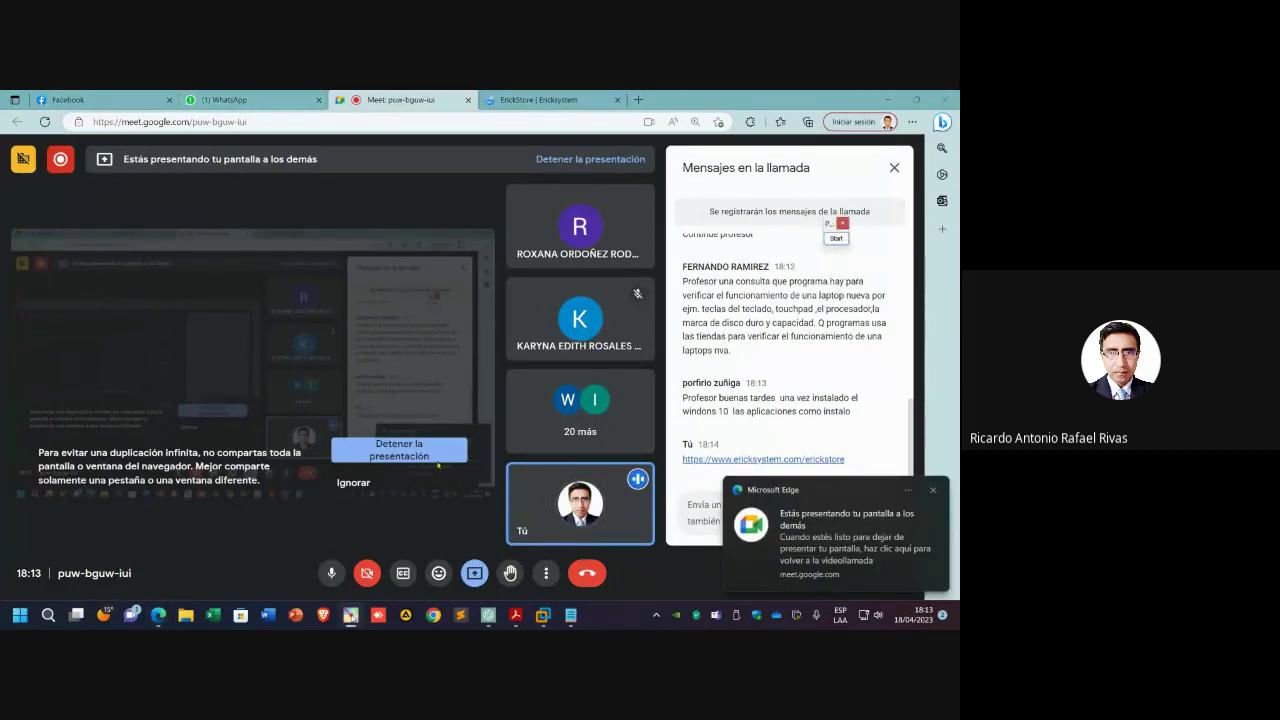
{"action": "left_click", "coordinate": [474, 573]}
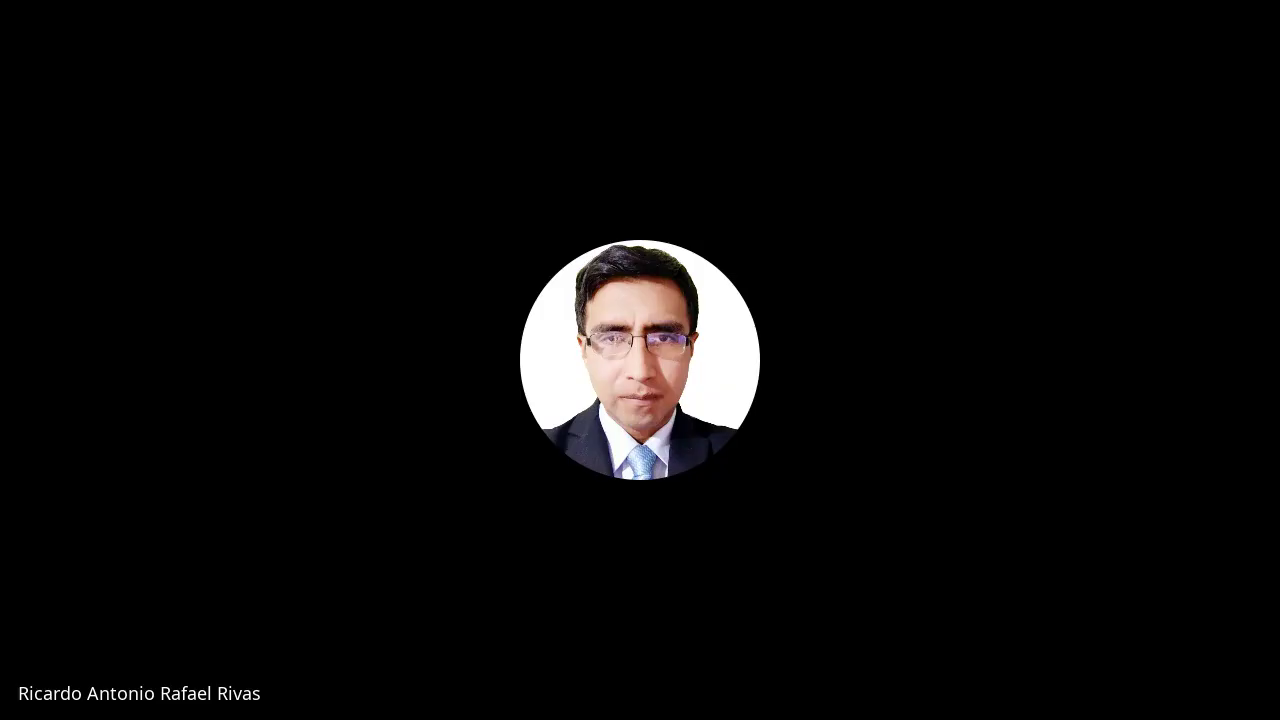
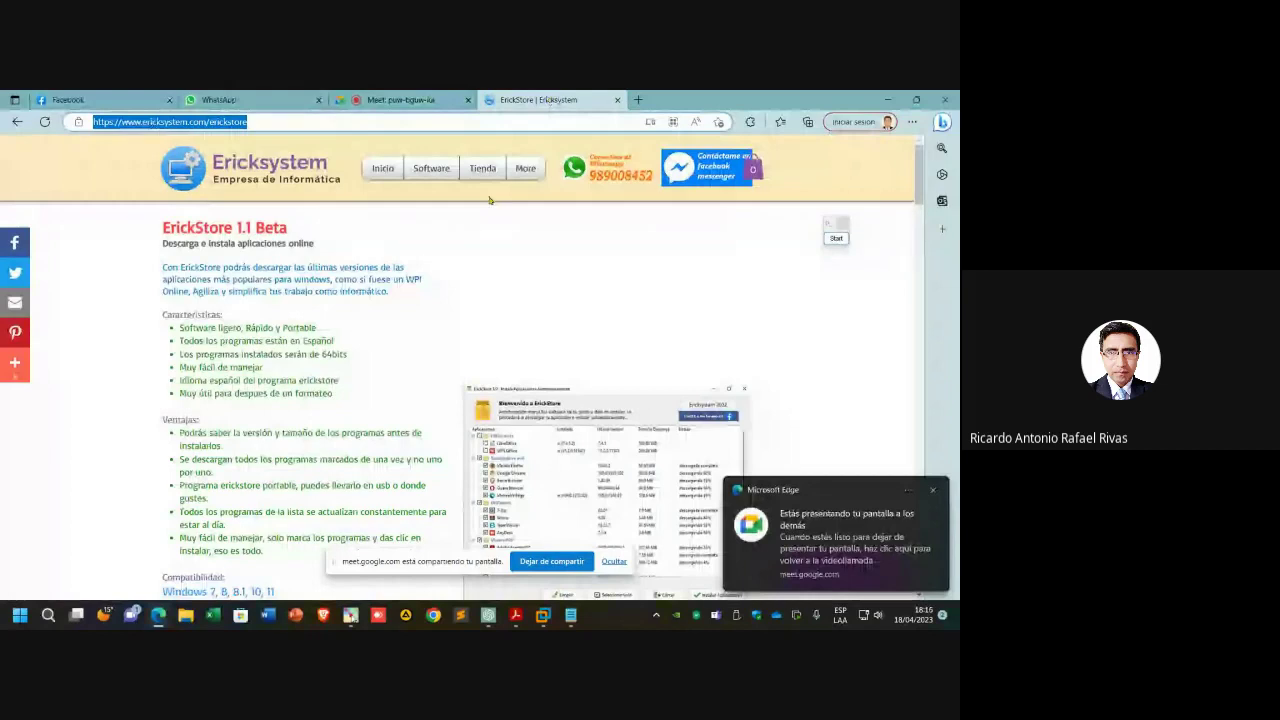
- Hide the screen-sharing notice and look over the ErickStore page's features, advantages and compatibility
{"action": "mouse_move", "coordinate": [525, 168]}
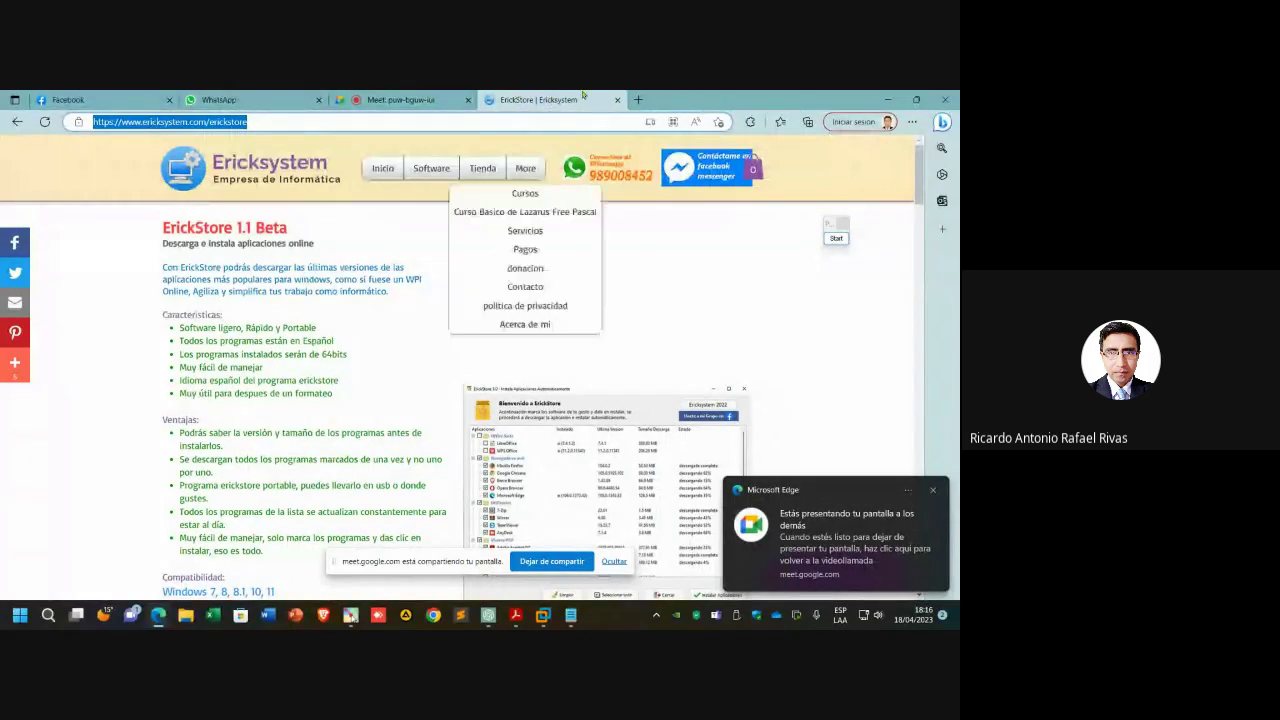
{"action": "left_click", "coordinate": [440, 371]}
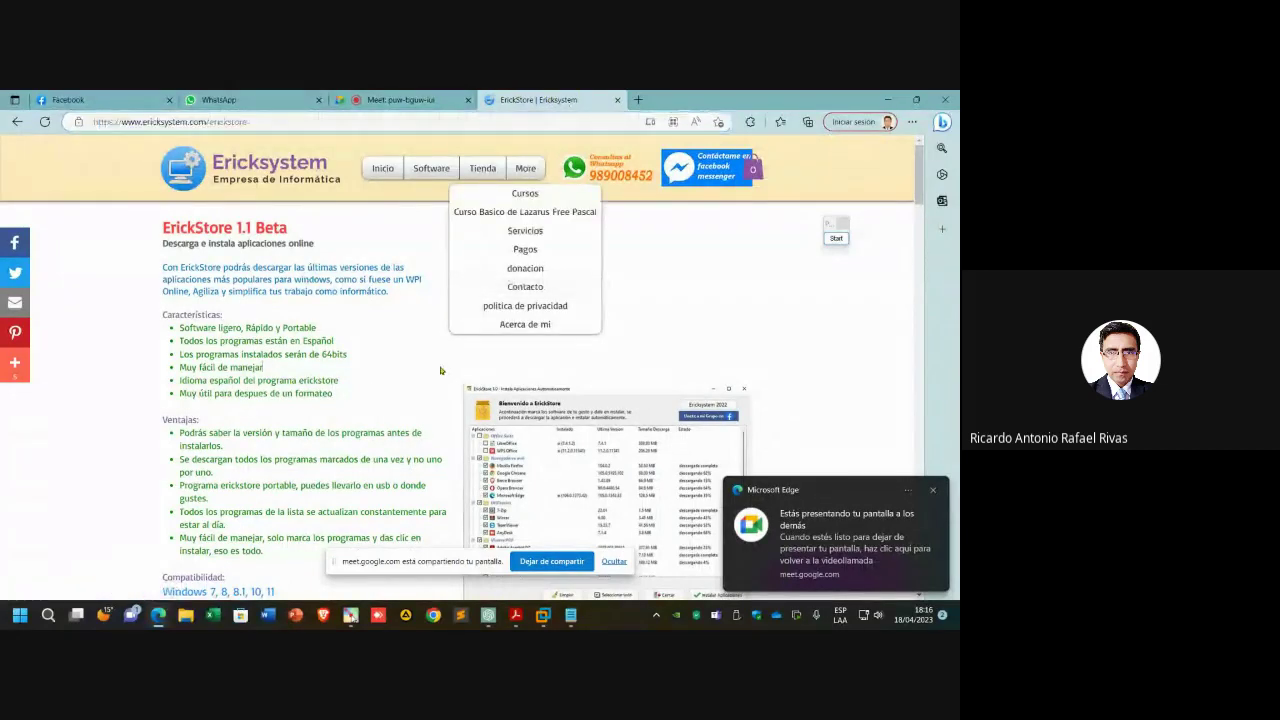
{"action": "scroll", "coordinate": [447, 369], "scroll_direction": "down", "scroll_amount": 2}
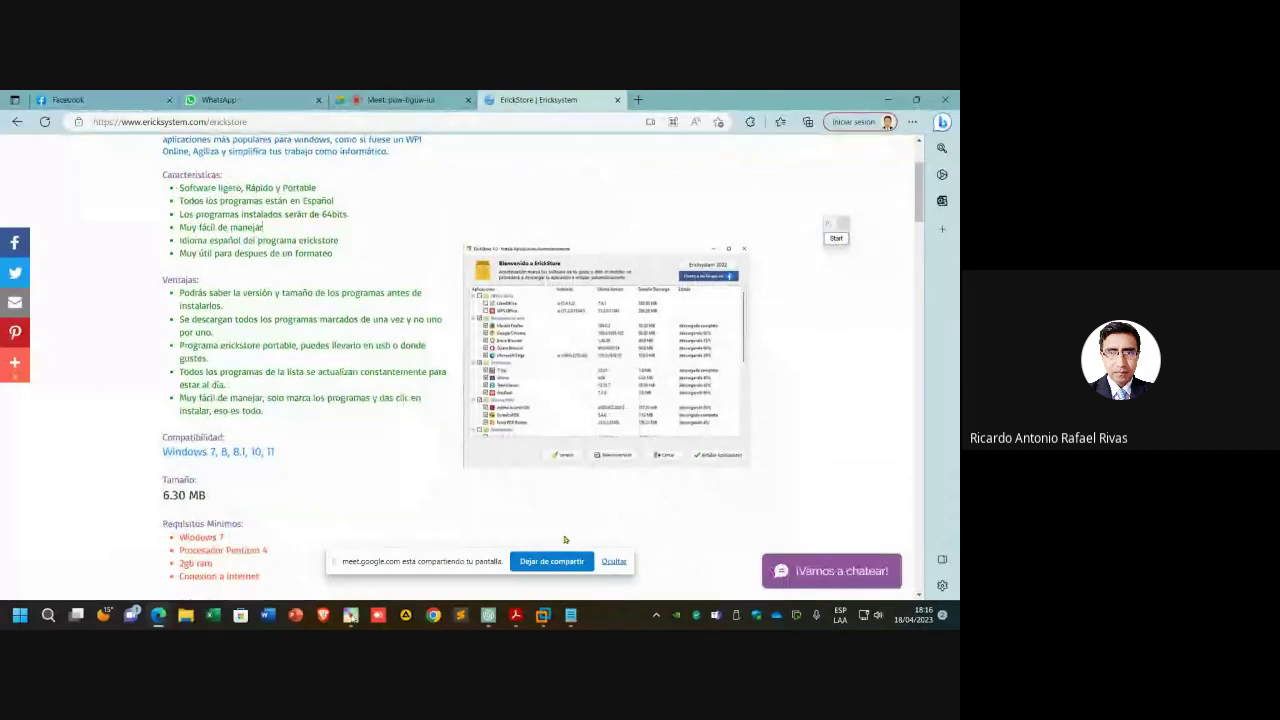
{"action": "left_click", "coordinate": [612, 562]}
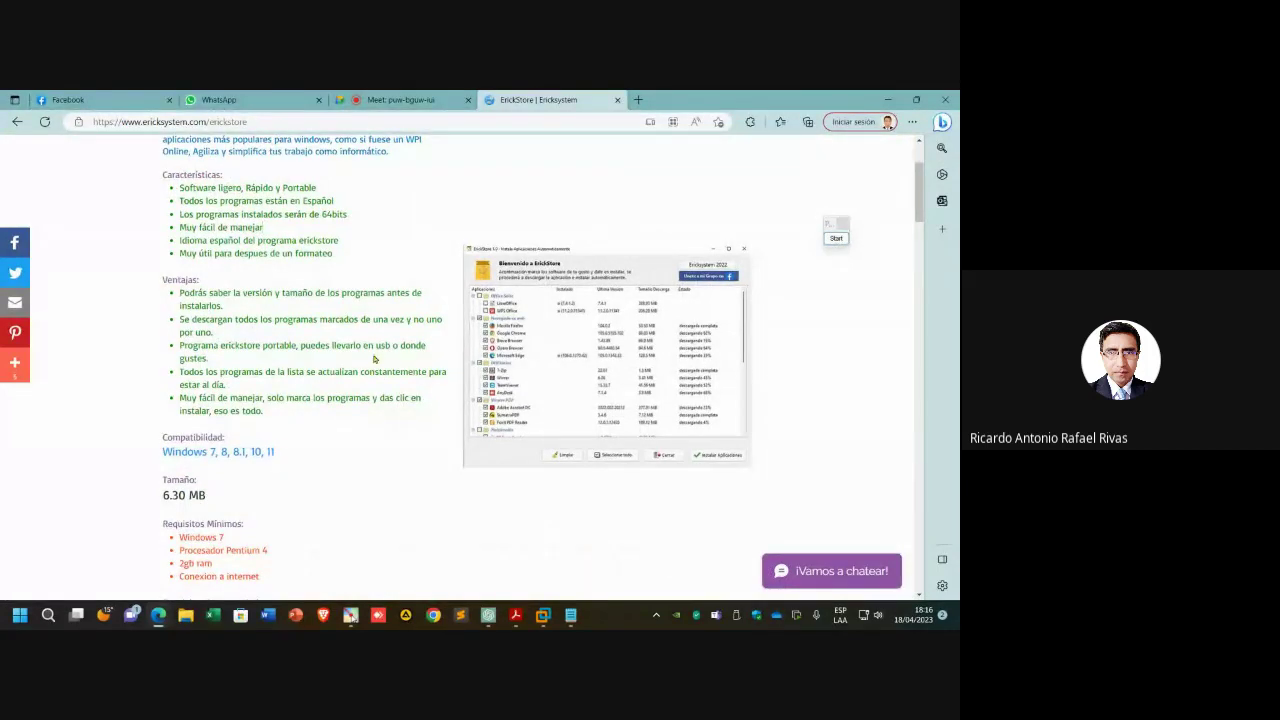
{"action": "scroll", "coordinate": [415, 257], "scroll_direction": "up", "scroll_amount": 2}
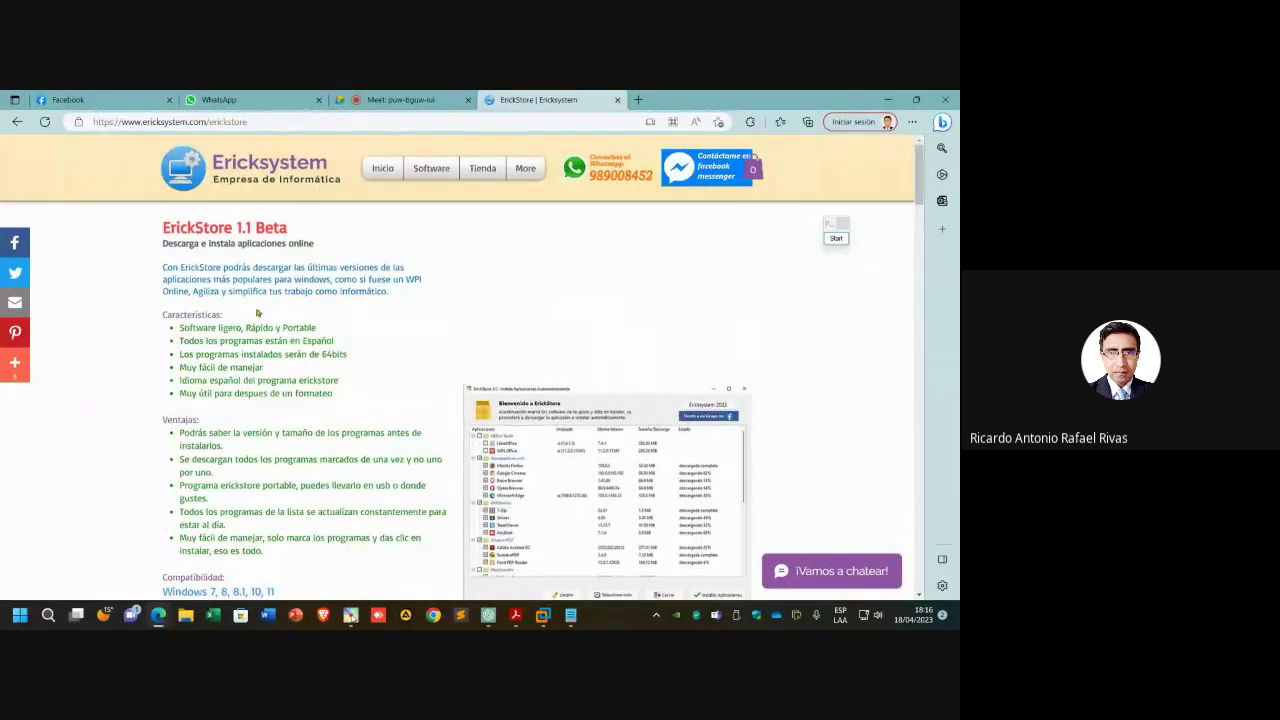
- Place the ErickStore page in its own window side by side with the video meeting and its chat
{"action": "key", "text": "super+Right"}
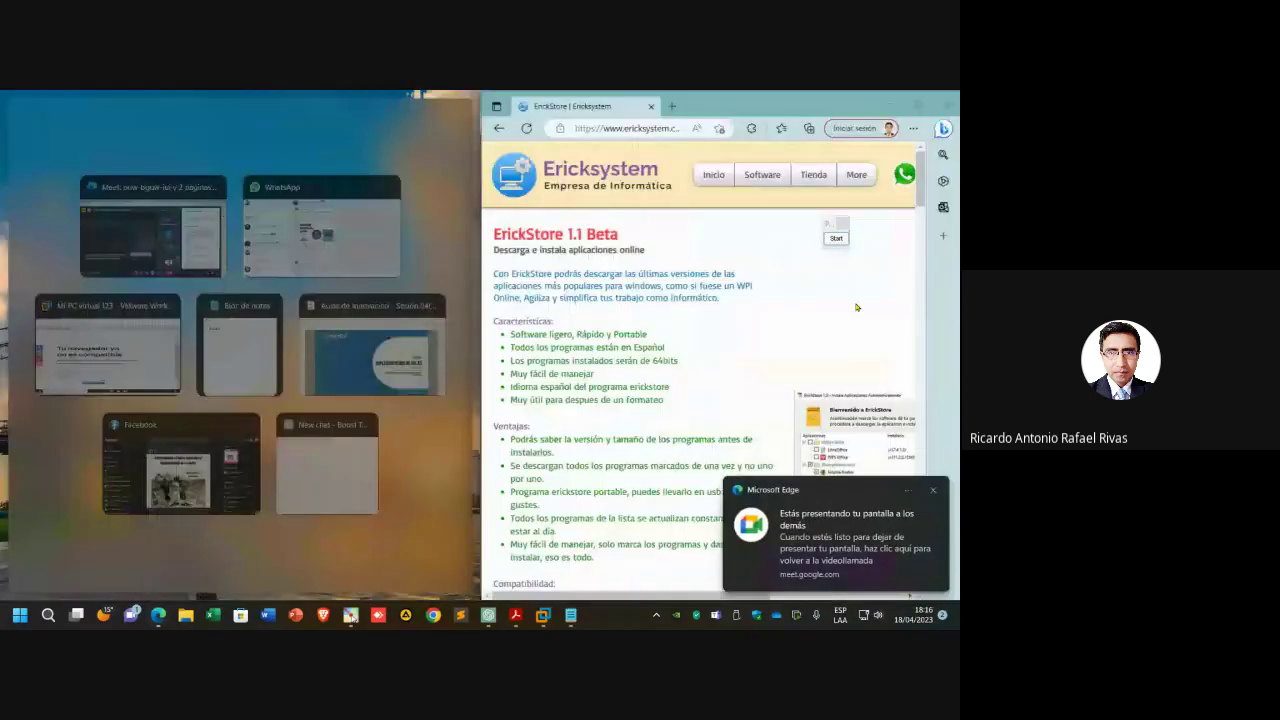
{"action": "left_click", "coordinate": [152, 228]}
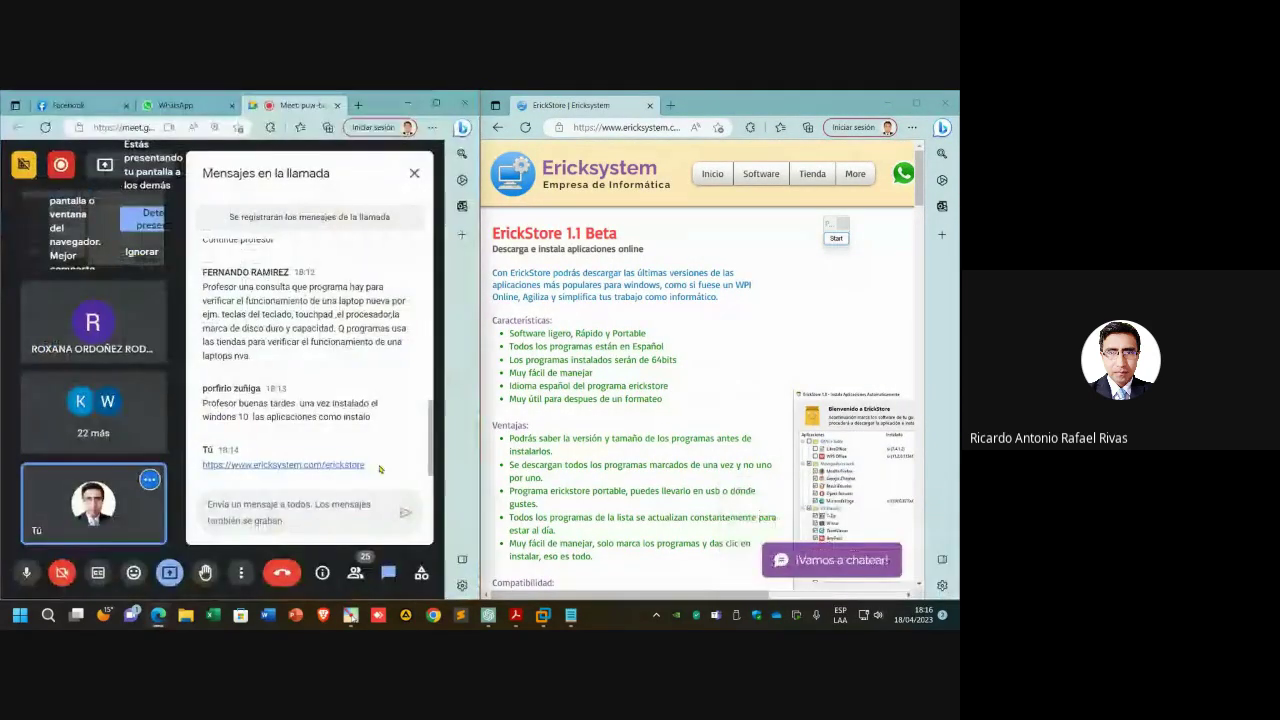
{"action": "left_click", "coordinate": [656, 283]}
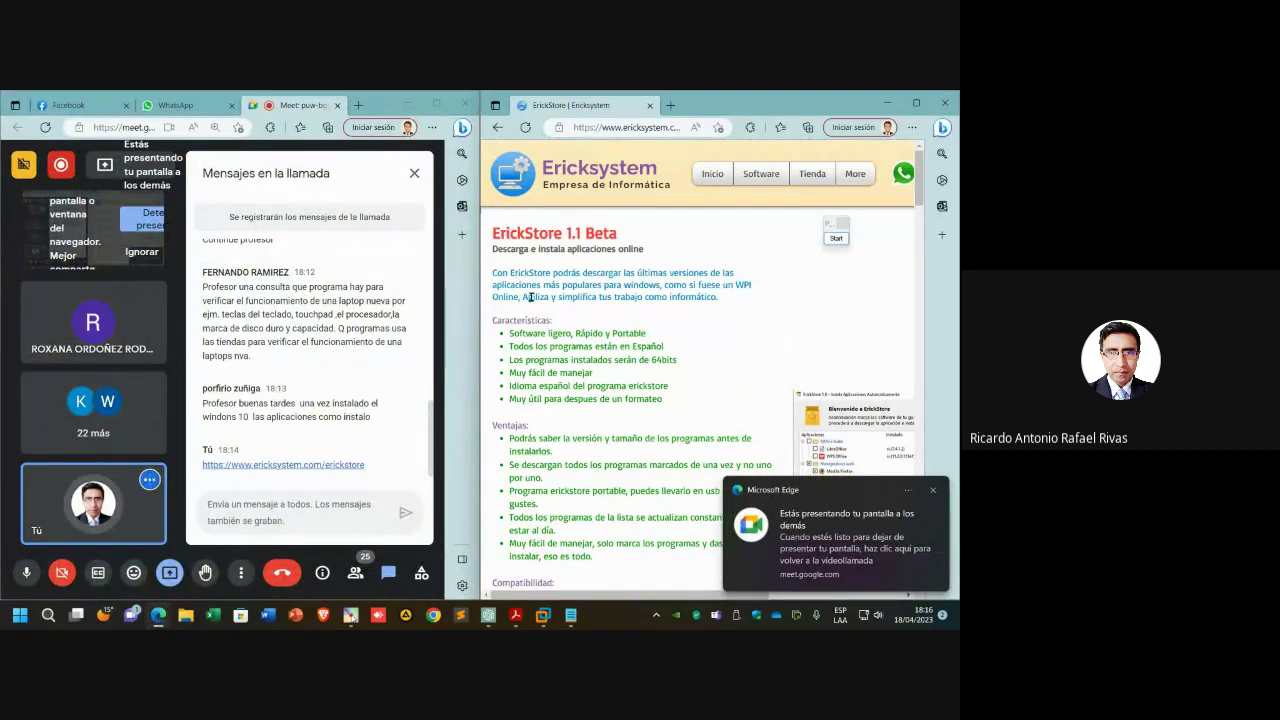
- Examine the ErickStore page's requirements and find the download links for ErickStore 1.1 Beta and 1.0
{"action": "scroll", "coordinate": [530, 330], "scroll_direction": "down", "scroll_amount": 3}
{"action": "scroll", "coordinate": [543, 340], "scroll_direction": "down", "scroll_amount": 8}
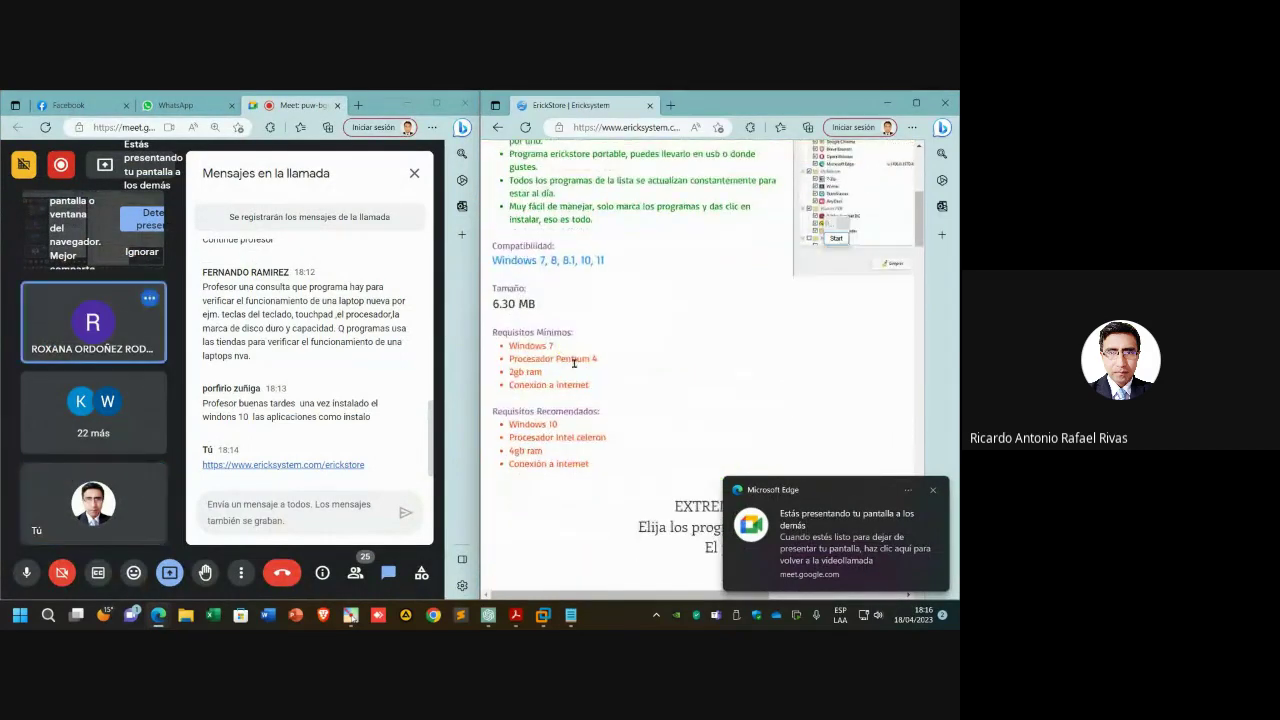
{"action": "scroll", "coordinate": [704, 399], "scroll_direction": "down", "scroll_amount": 3}
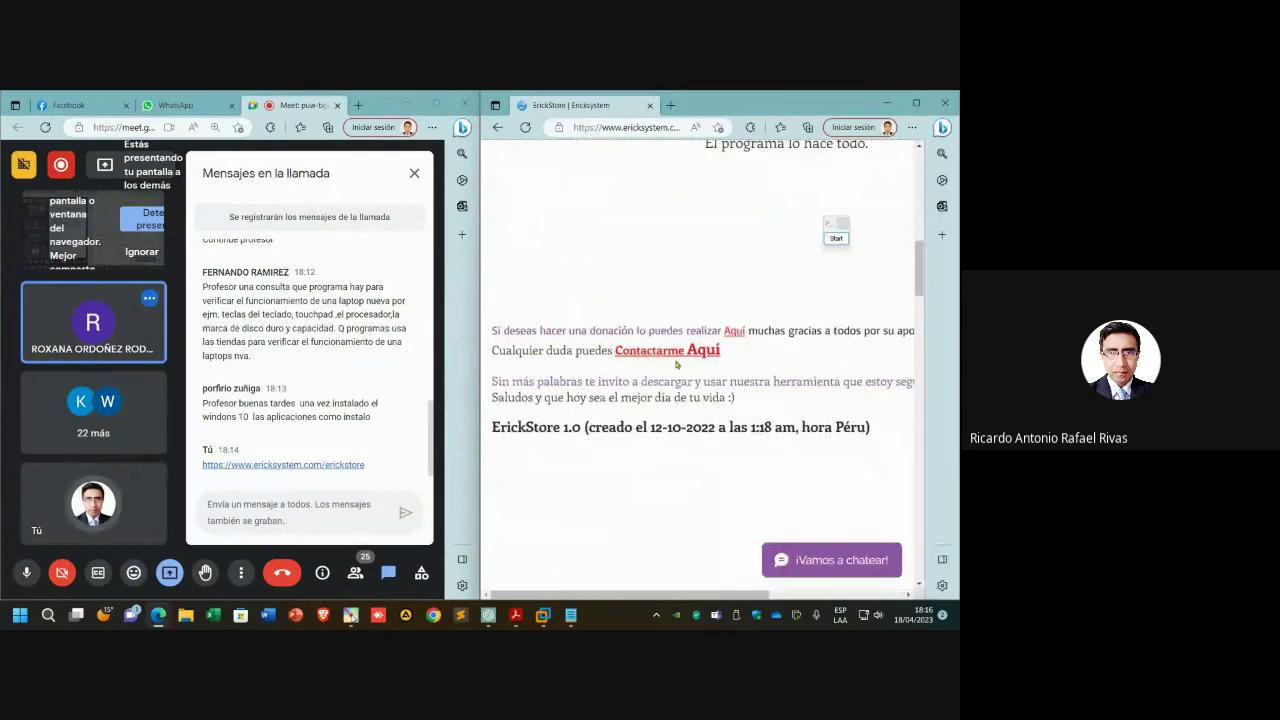
{"action": "scroll", "coordinate": [685, 385], "scroll_direction": "down", "scroll_amount": 2}
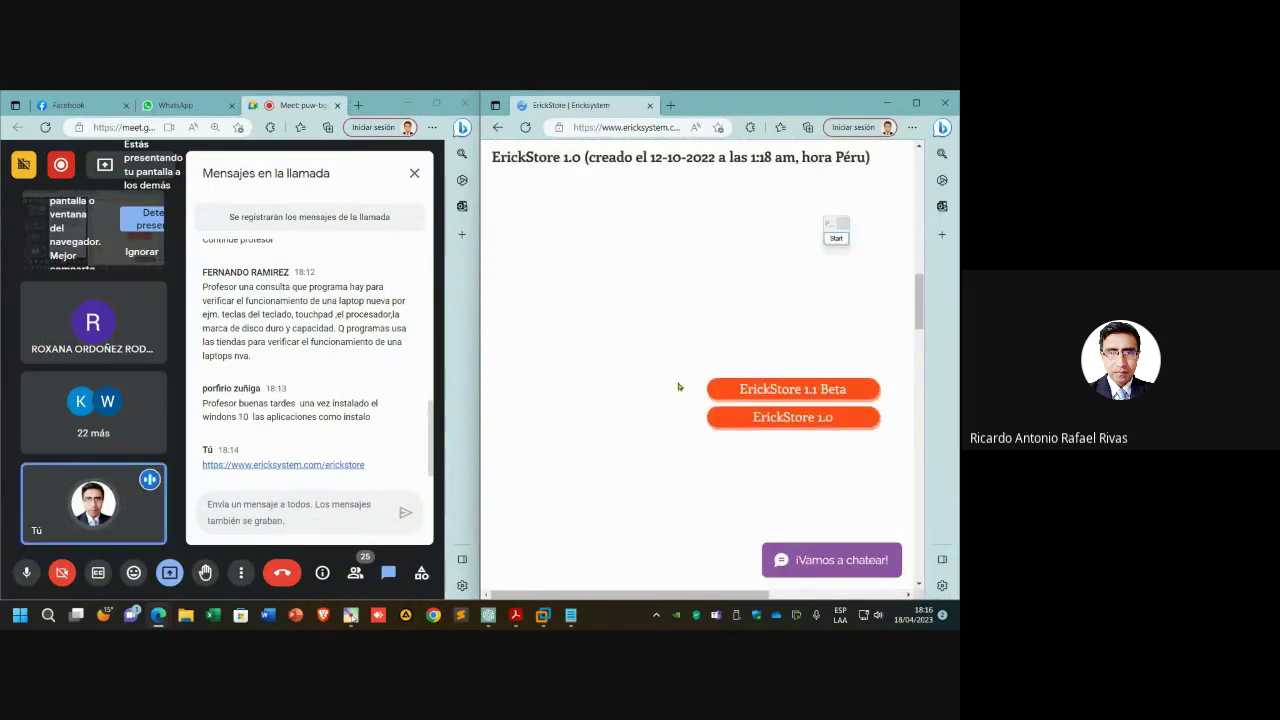
{"action": "scroll", "coordinate": [700, 350], "scroll_direction": "up", "scroll_amount": 3}
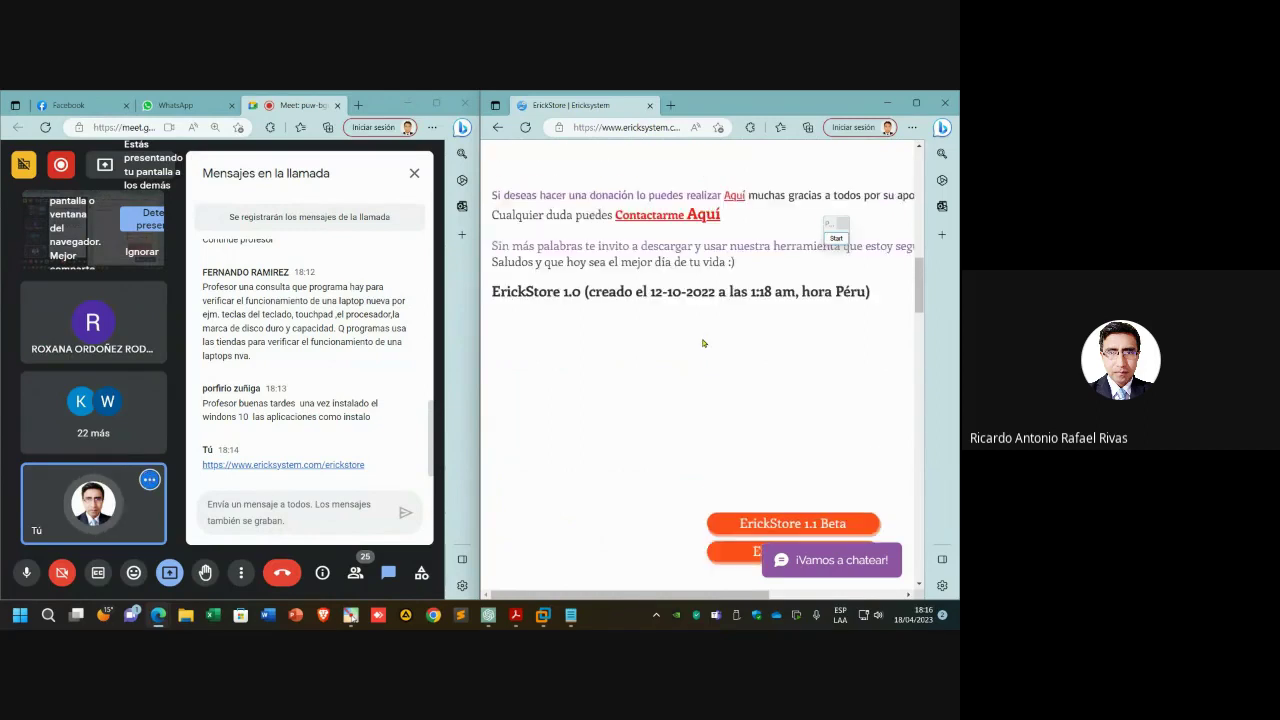
{"action": "left_click", "coordinate": [920, 103]}
{"action": "scroll", "coordinate": [351, 166], "scroll_direction": "down", "scroll_amount": 5}
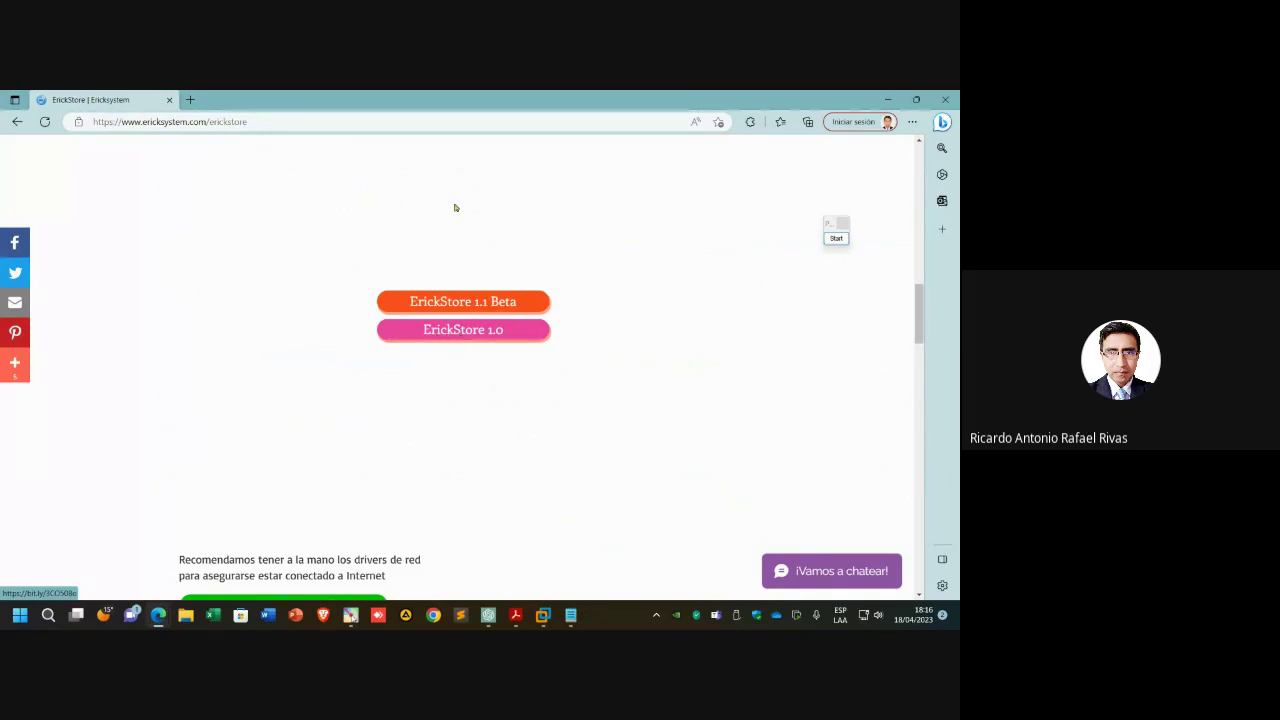
{"action": "key", "text": "super+Down"}
{"action": "key", "text": "super+Right"}
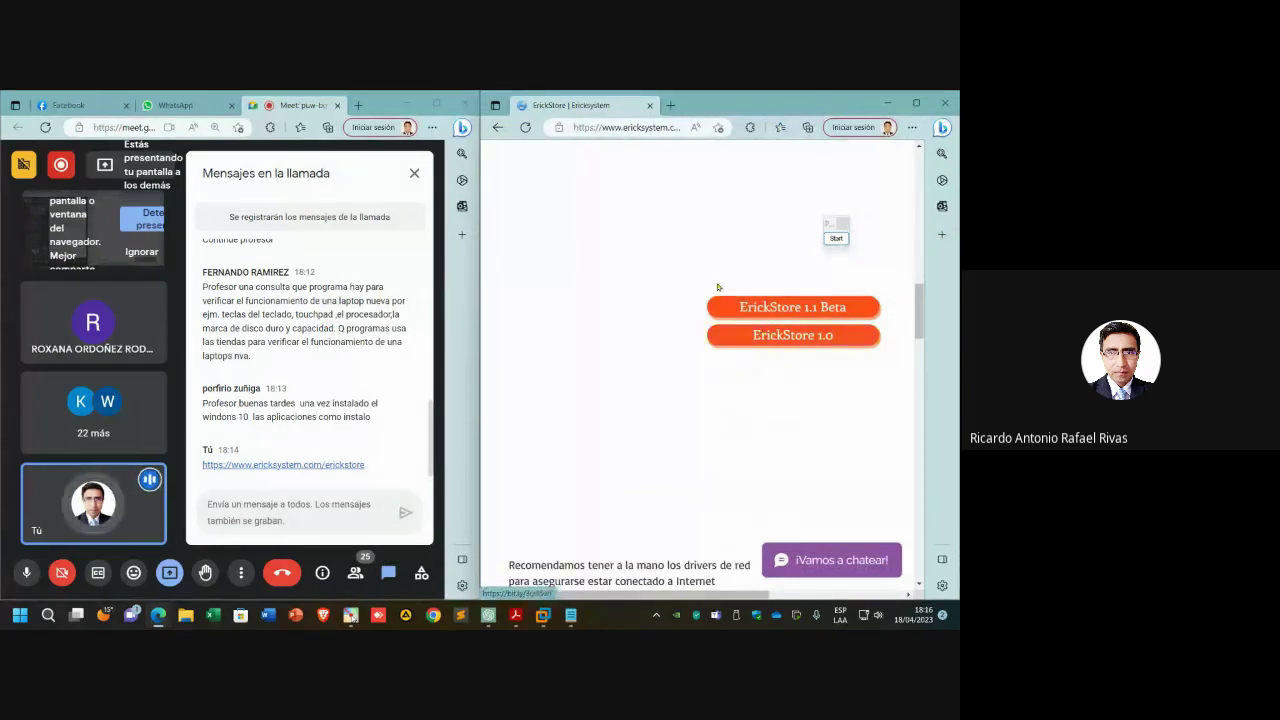
{"action": "scroll", "coordinate": [717, 287], "scroll_direction": "up", "scroll_amount": 15}
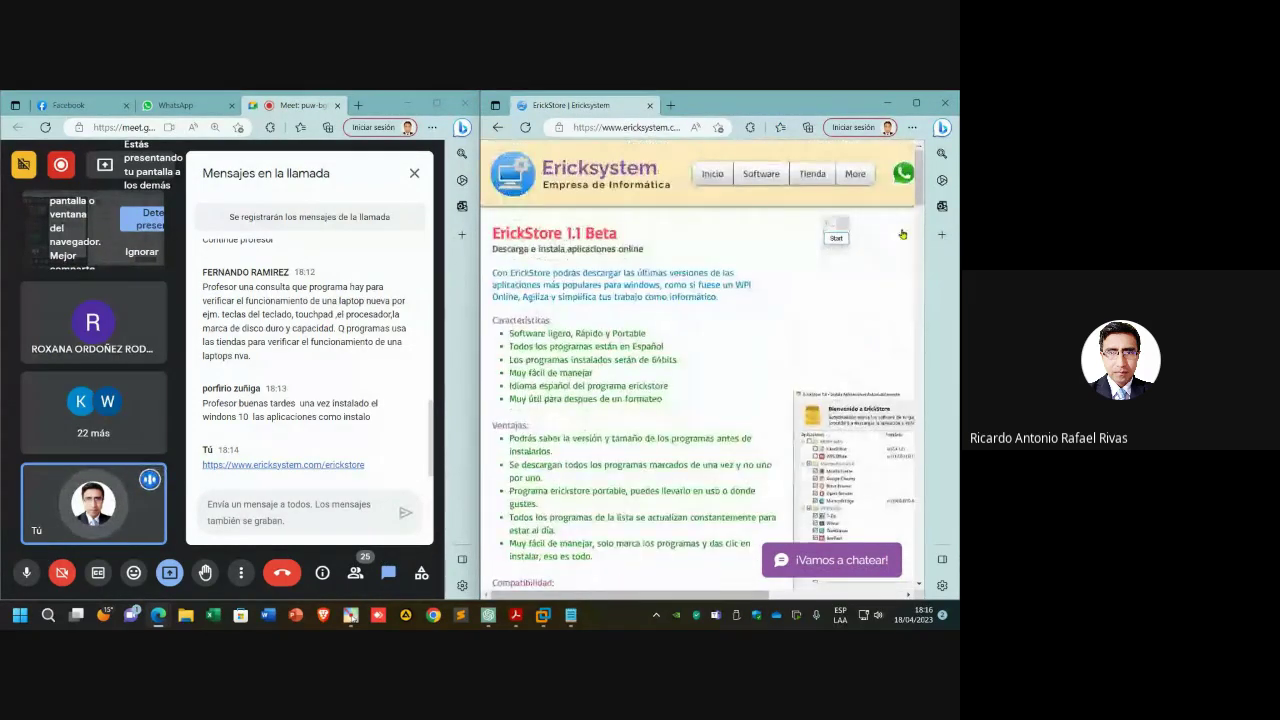
{"action": "scroll", "coordinate": [808, 277], "scroll_direction": "down", "scroll_amount": 15}
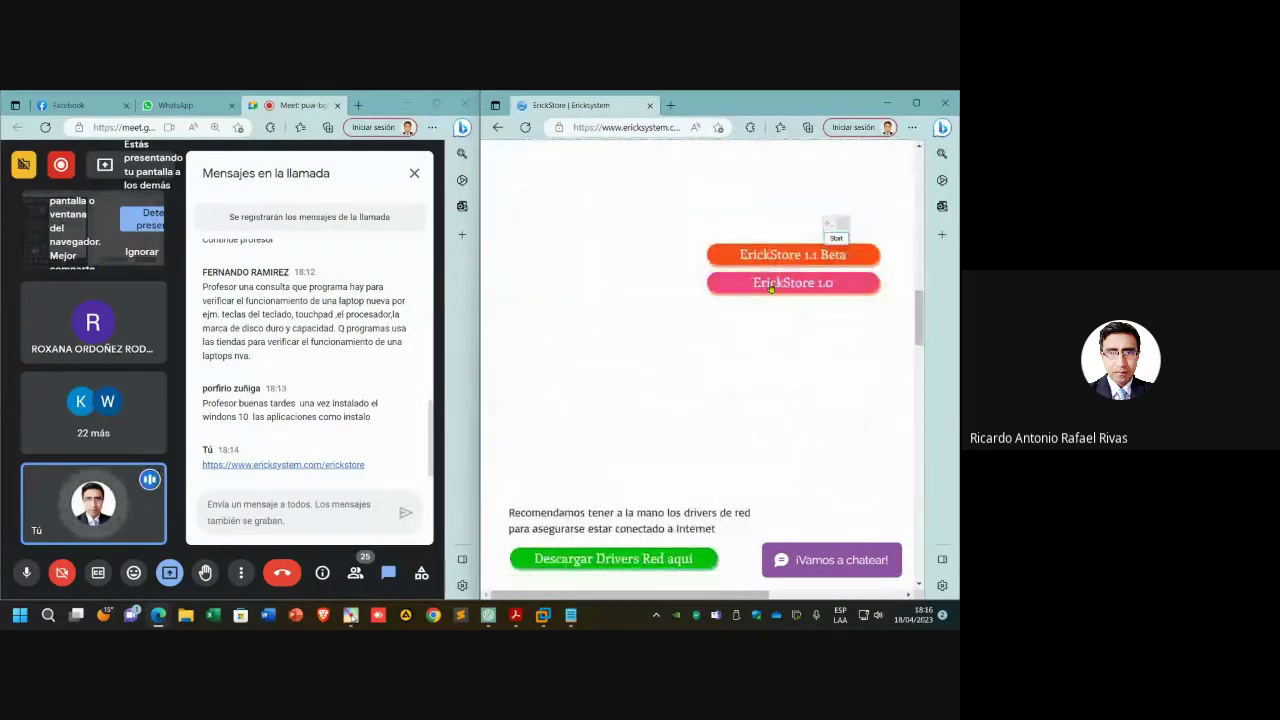
{"action": "scroll", "coordinate": [770, 288], "scroll_direction": "up", "scroll_amount": 1}
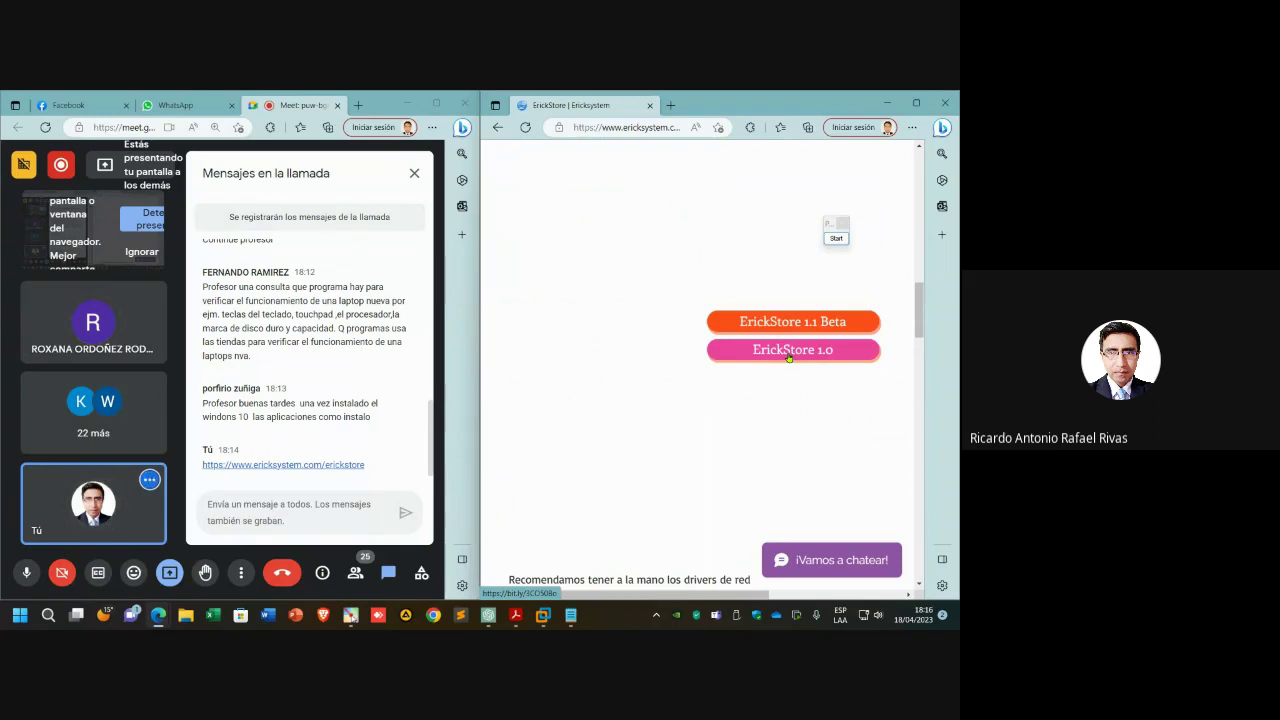
- Download ErickStore 1.0 from the maximized page and show erickstore.zip in its download folder
{"action": "key", "text": "super+Up"}
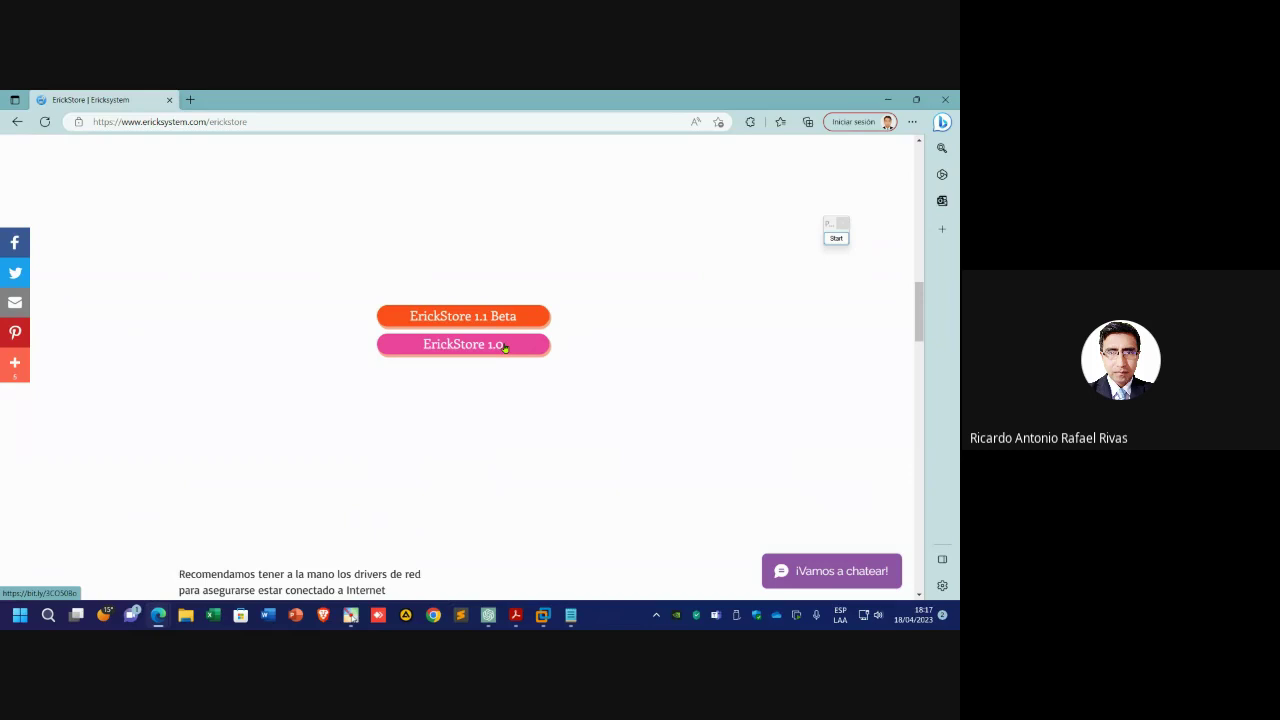
{"action": "left_click", "coordinate": [503, 349]}
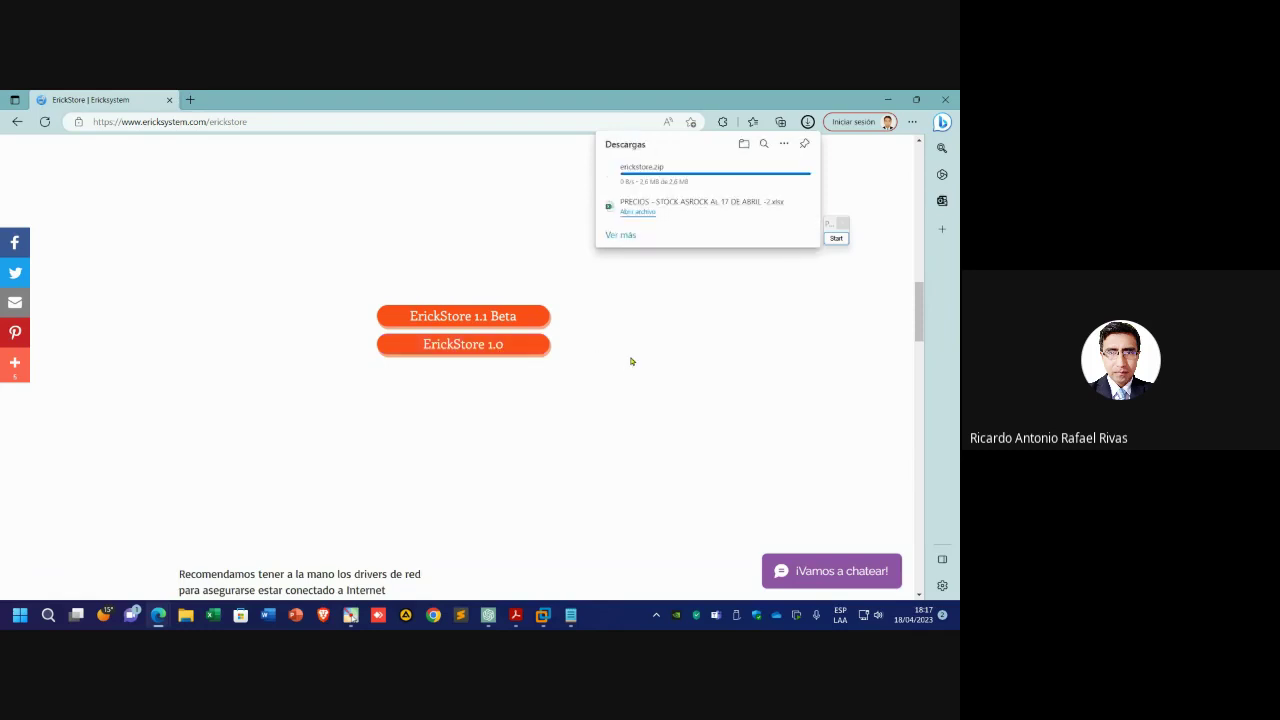
{"action": "mouse_move", "coordinate": [666, 189]}
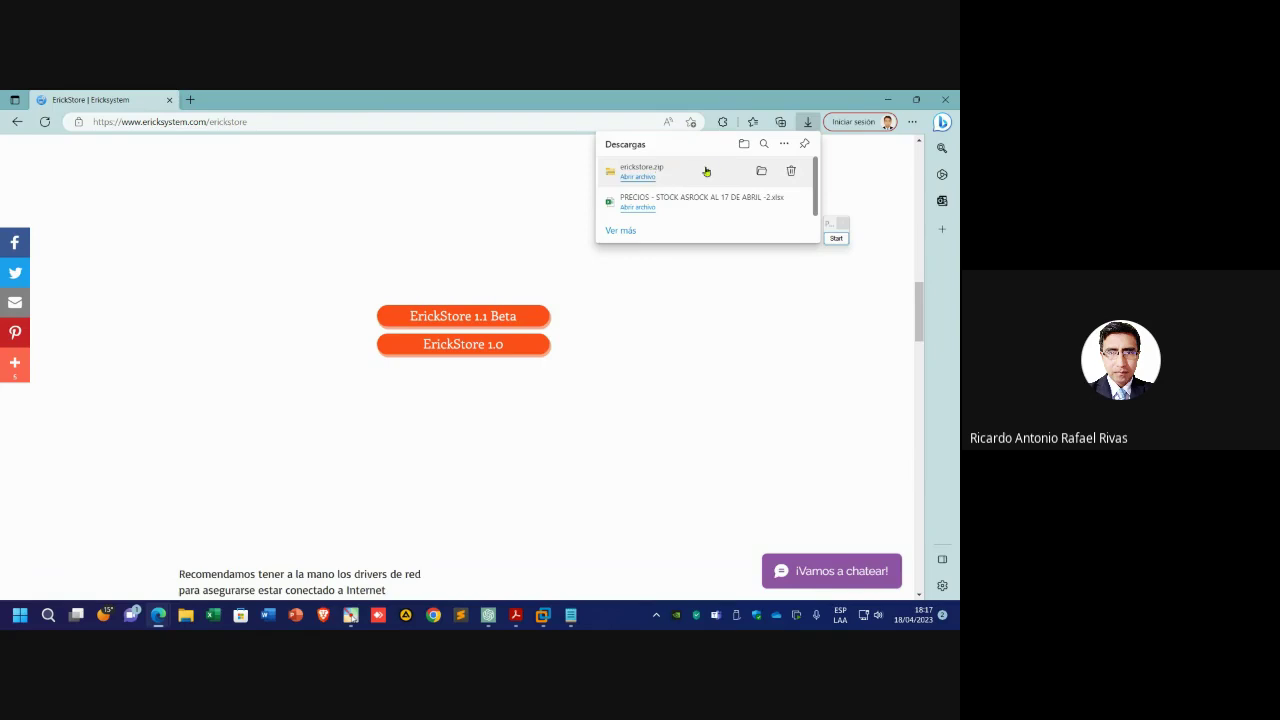
{"action": "left_click", "coordinate": [760, 173]}
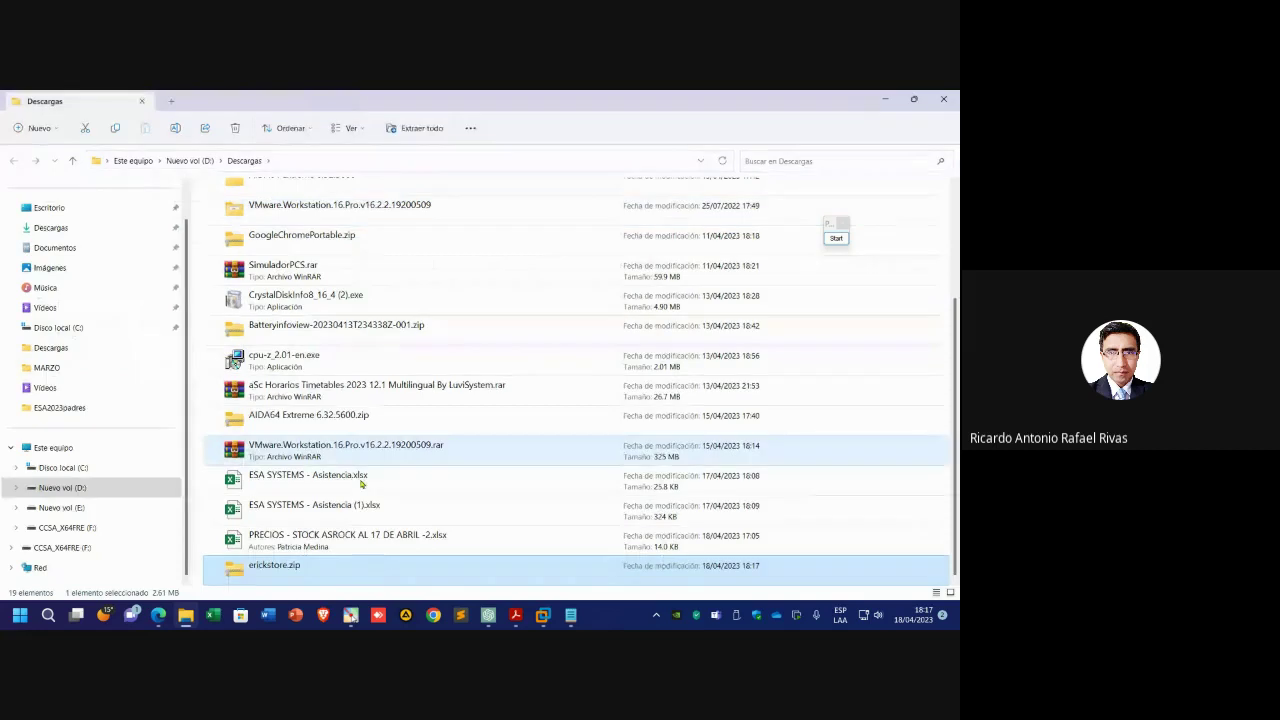
- Move everything in the Descargas folder except erickstore.zip into the Archivo folder
{"action": "left_click", "coordinate": [295, 567]}
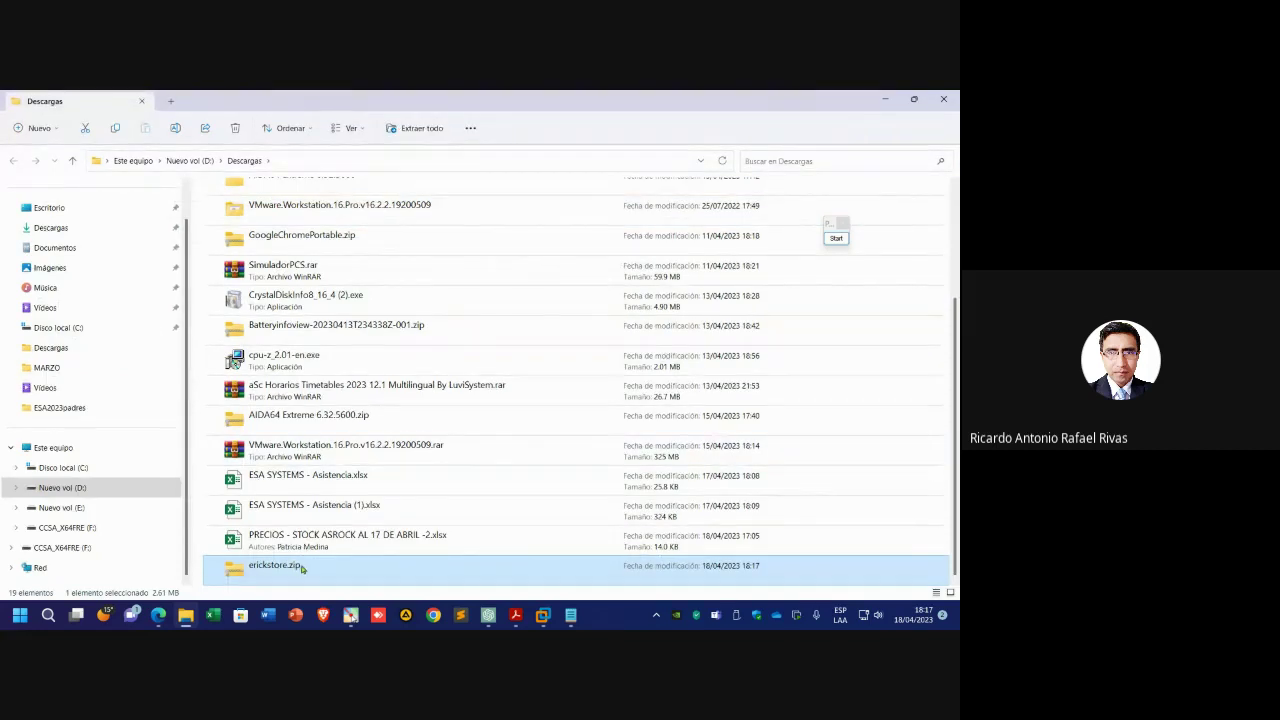
{"action": "left_click", "coordinate": [300, 540]}
{"action": "scroll", "coordinate": [320, 530], "scroll_direction": "up", "scroll_amount": 2}
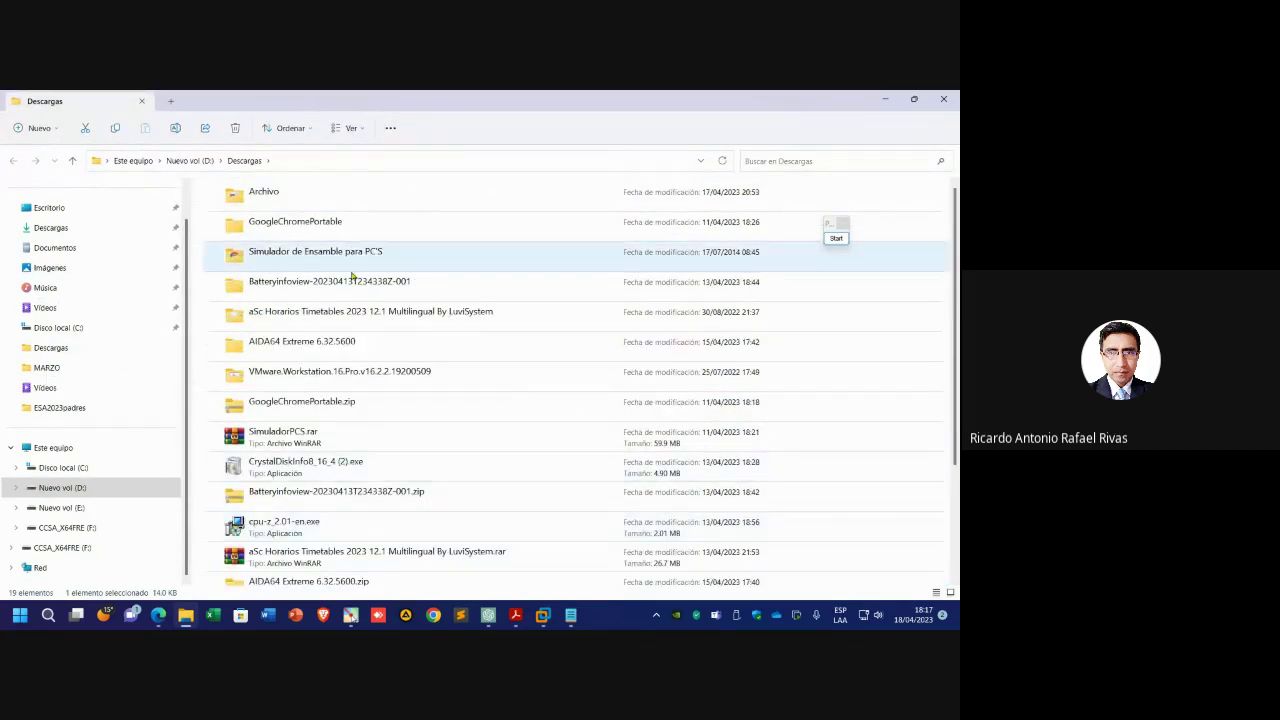
{"action": "left_click", "coordinate": [300, 222], "text": "shift"}
{"action": "left_click_drag", "start_coordinate": [300, 222], "coordinate": [290, 193]}
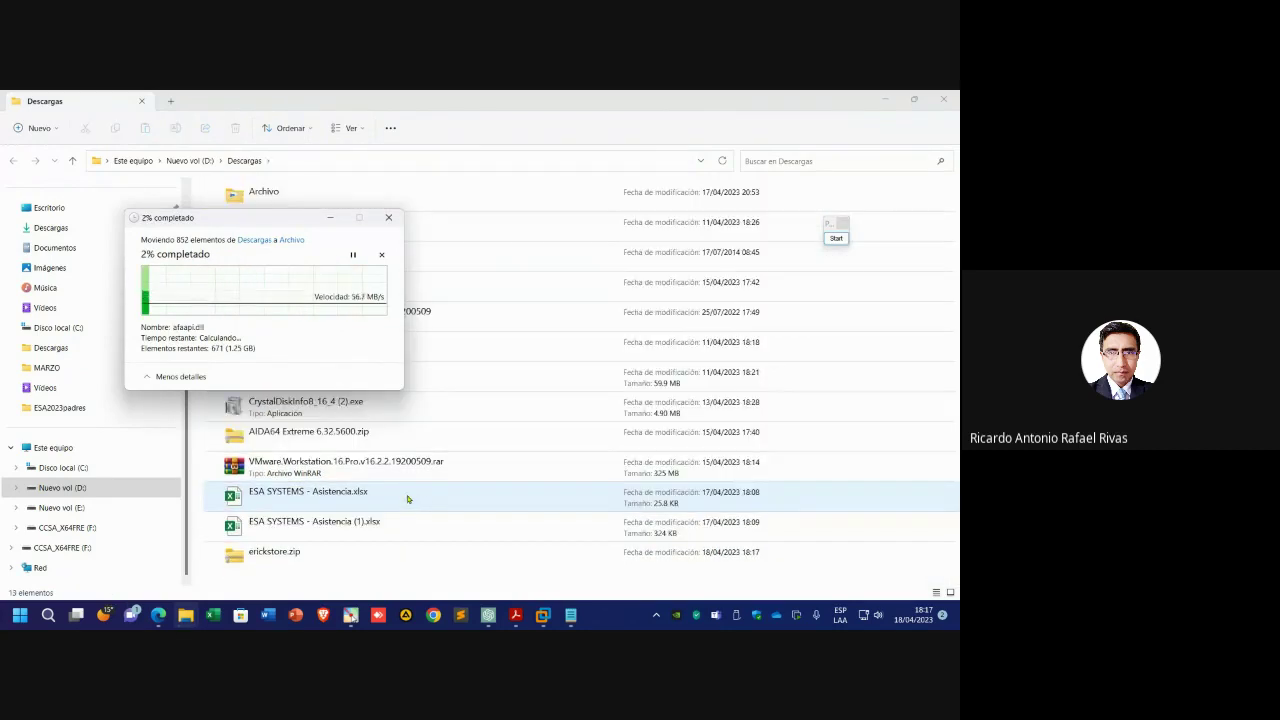
{"action": "left_click", "coordinate": [265, 287]}
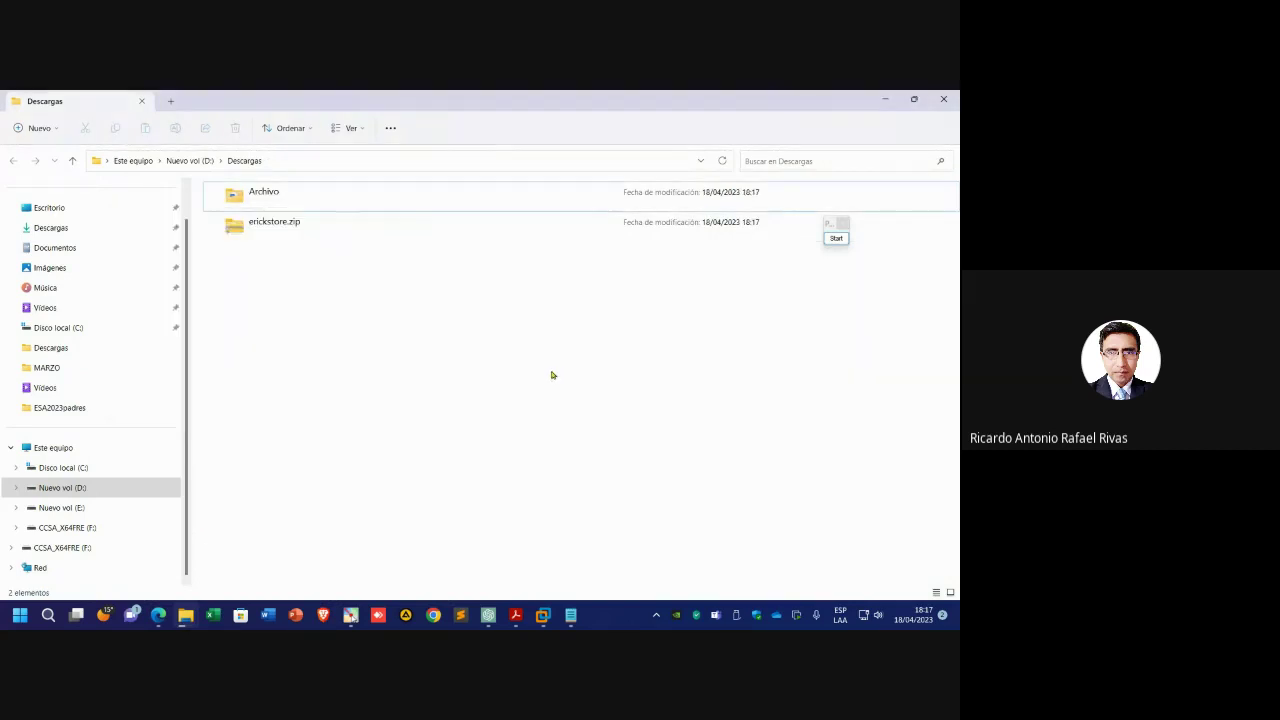
- Extract erickstore.zip to D:\Descargas\erickstore, showing the extracted files on completion
{"action": "left_click", "coordinate": [300, 238]}
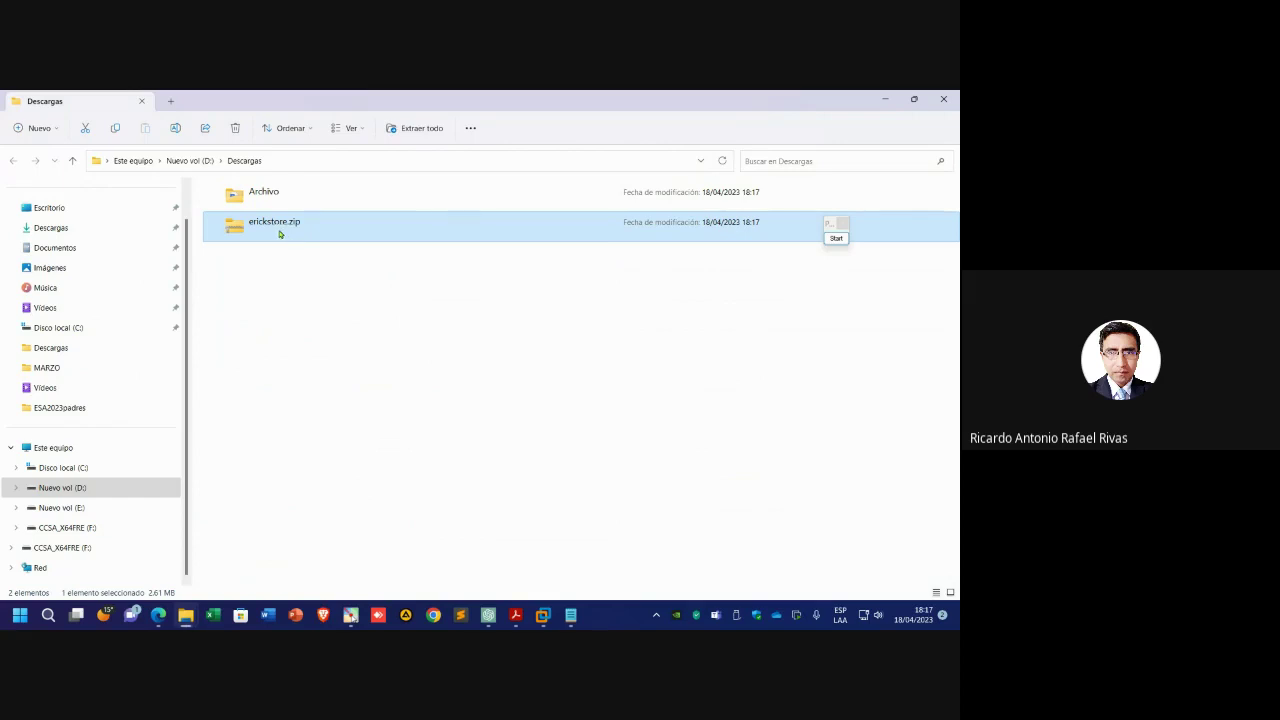
{"action": "left_click", "coordinate": [268, 245]}
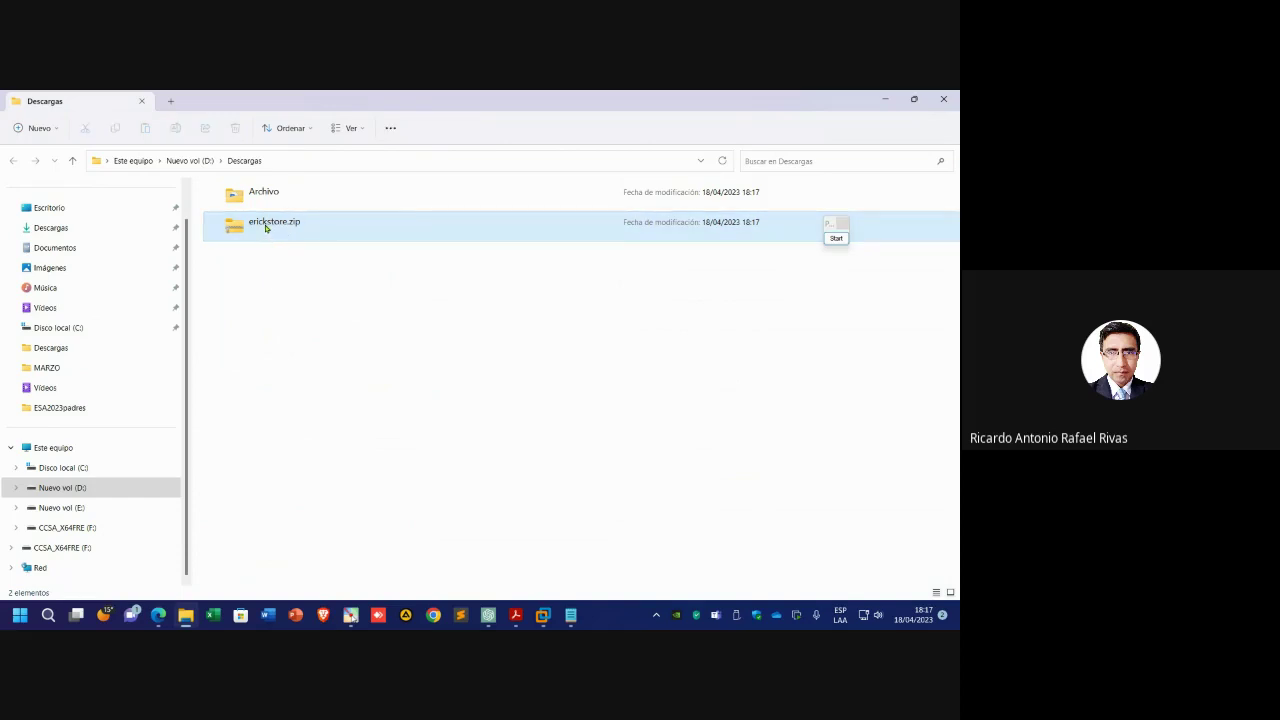
{"action": "right_click", "coordinate": [266, 228]}
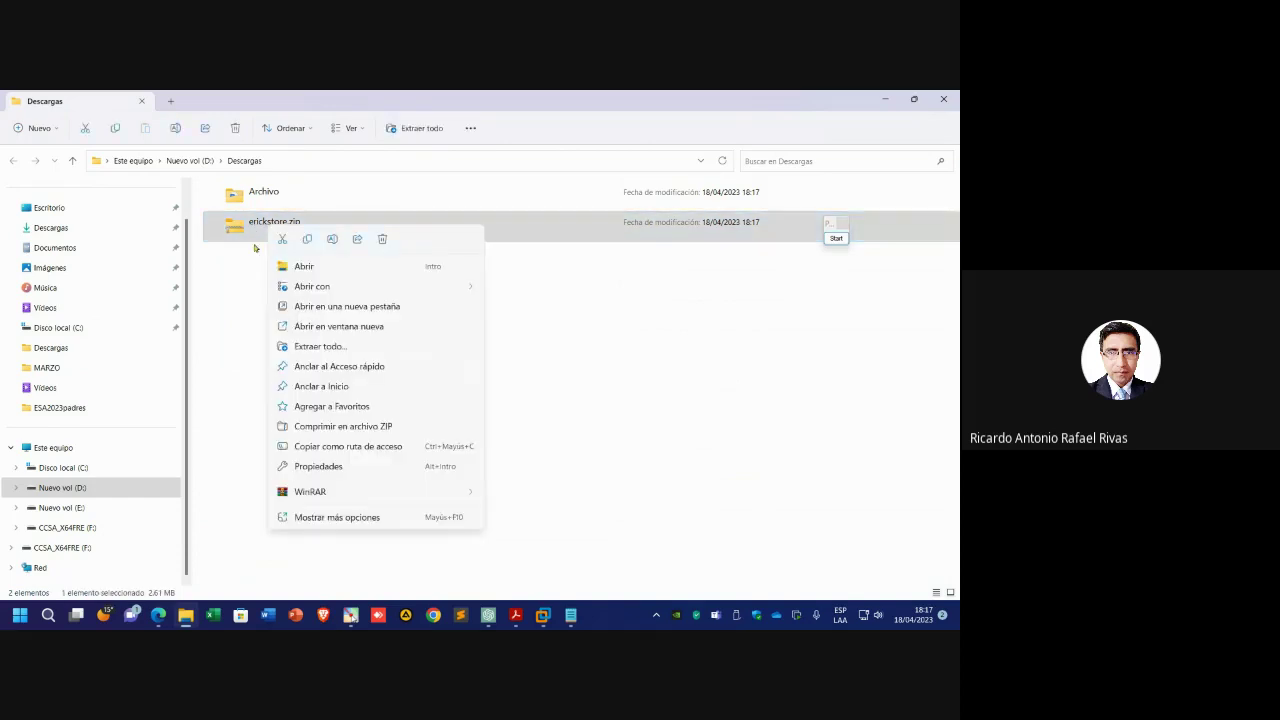
{"action": "left_click", "coordinate": [325, 347]}
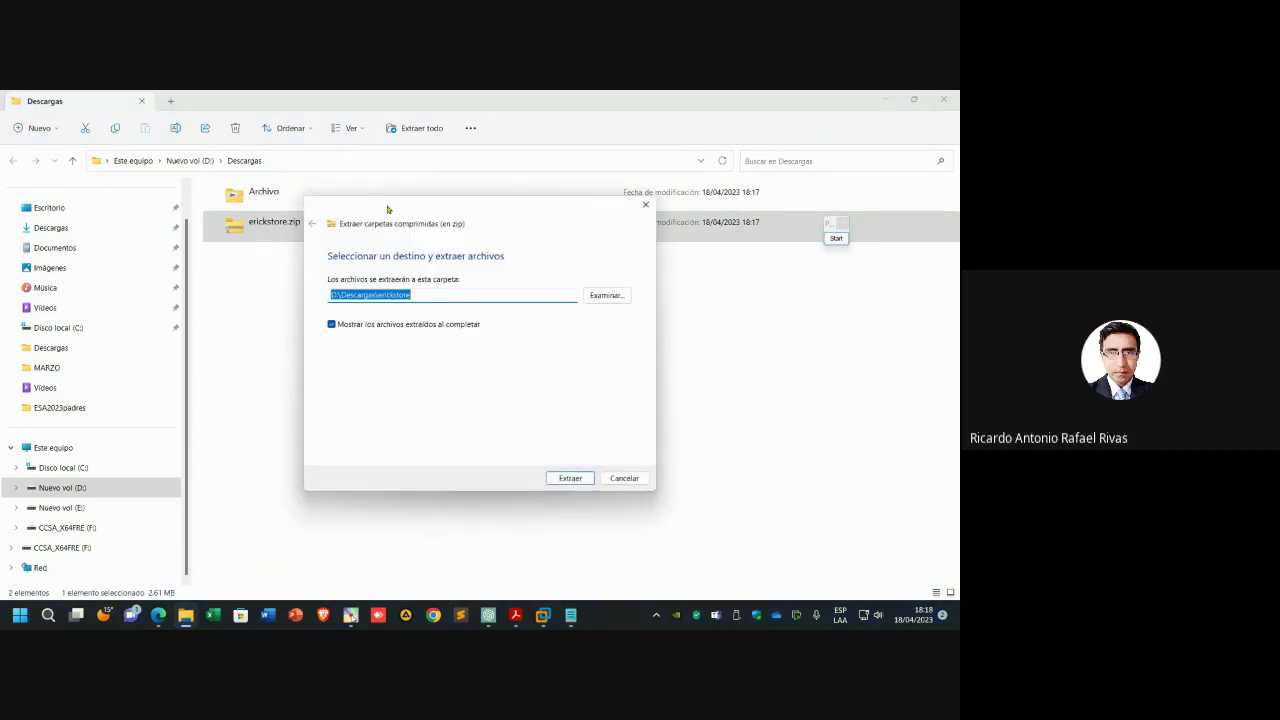
{"action": "left_click_drag", "start_coordinate": [389, 206], "coordinate": [380, 203]}
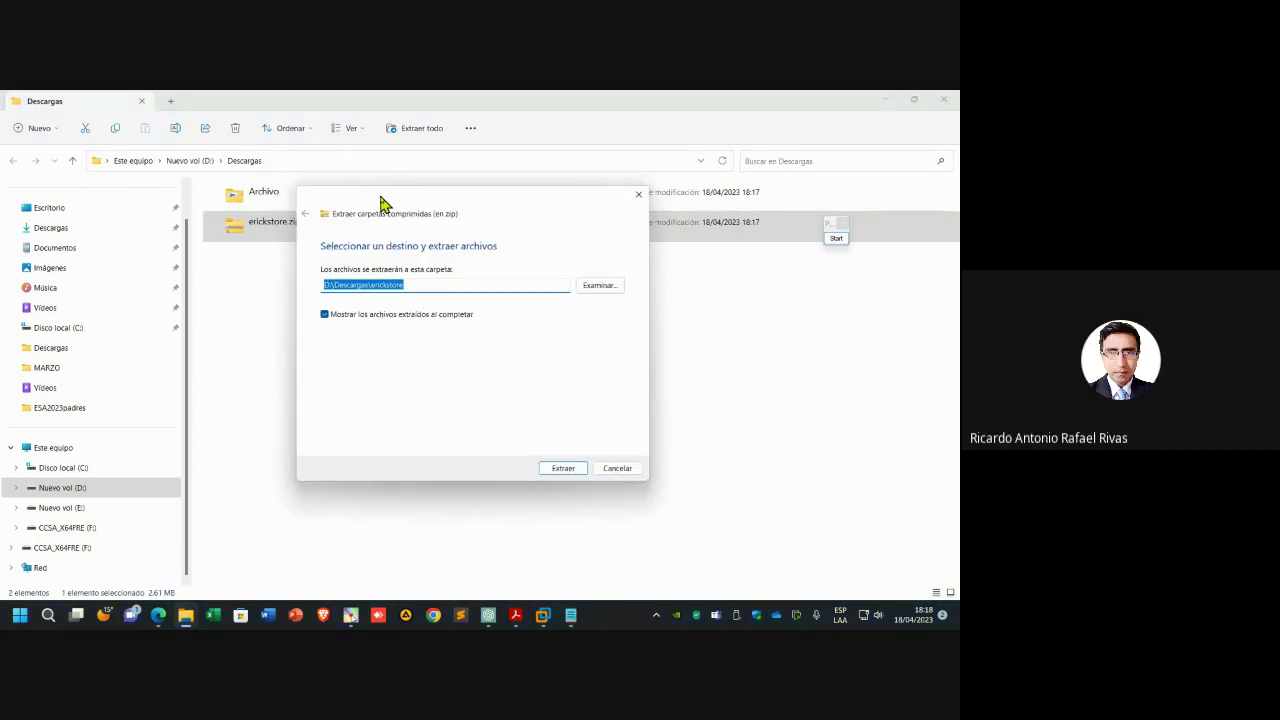
{"action": "left_click", "coordinate": [566, 468]}
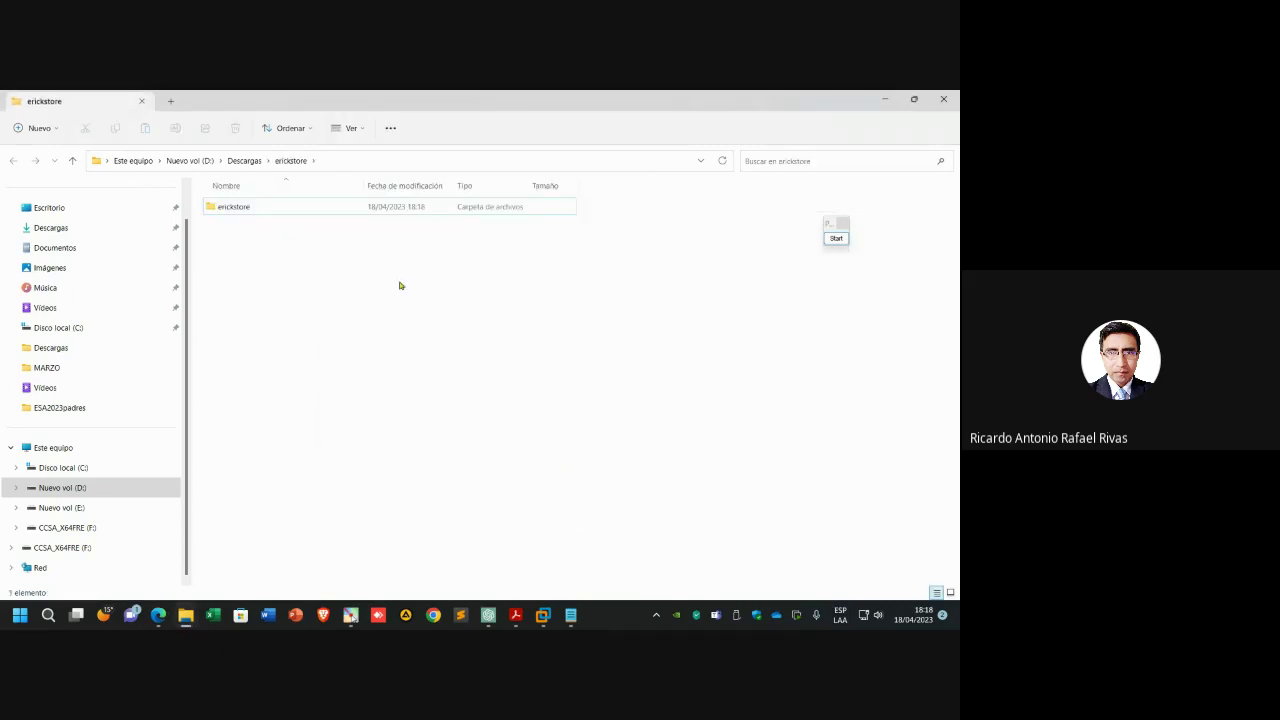
- Enlarge the icons in the extracted folder and open the erickstore subfolder inside it
{"action": "scroll", "coordinate": [399, 286], "scroll_direction": "up", "scroll_amount": 4, "text": "ctrl"}
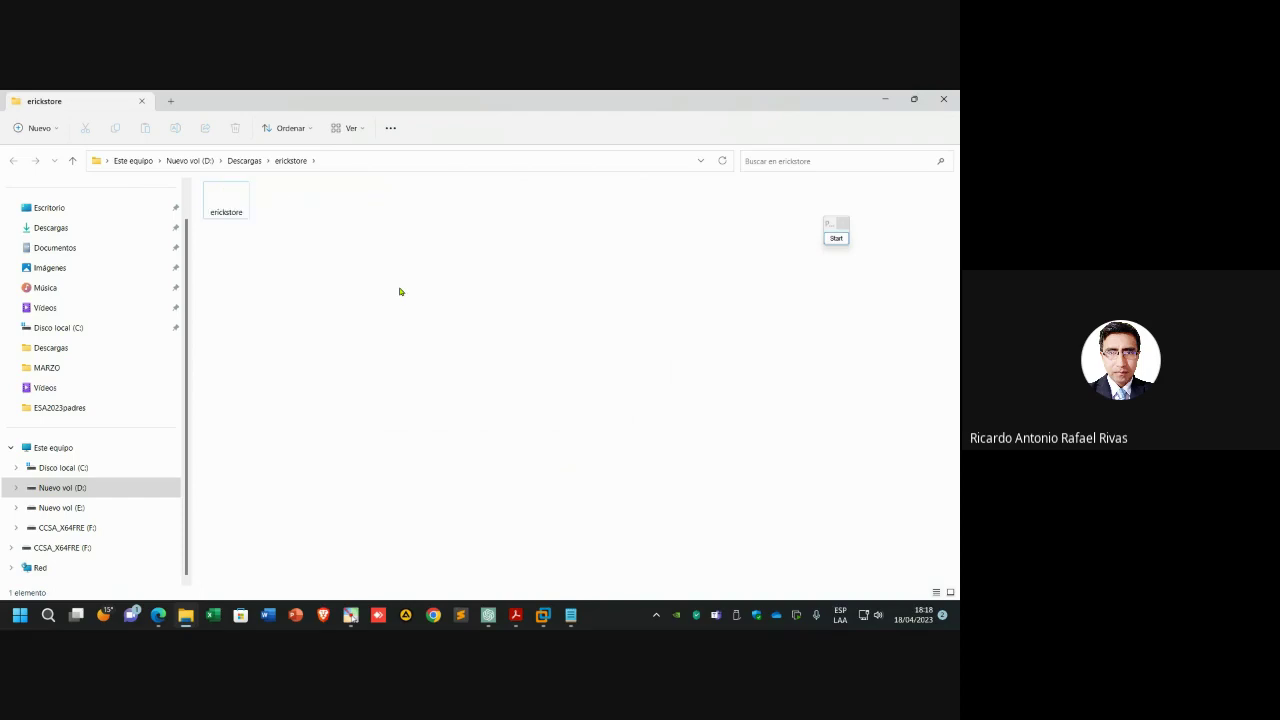
{"action": "scroll", "coordinate": [399, 292], "scroll_direction": "up", "scroll_amount": 3, "text": "ctrl"}
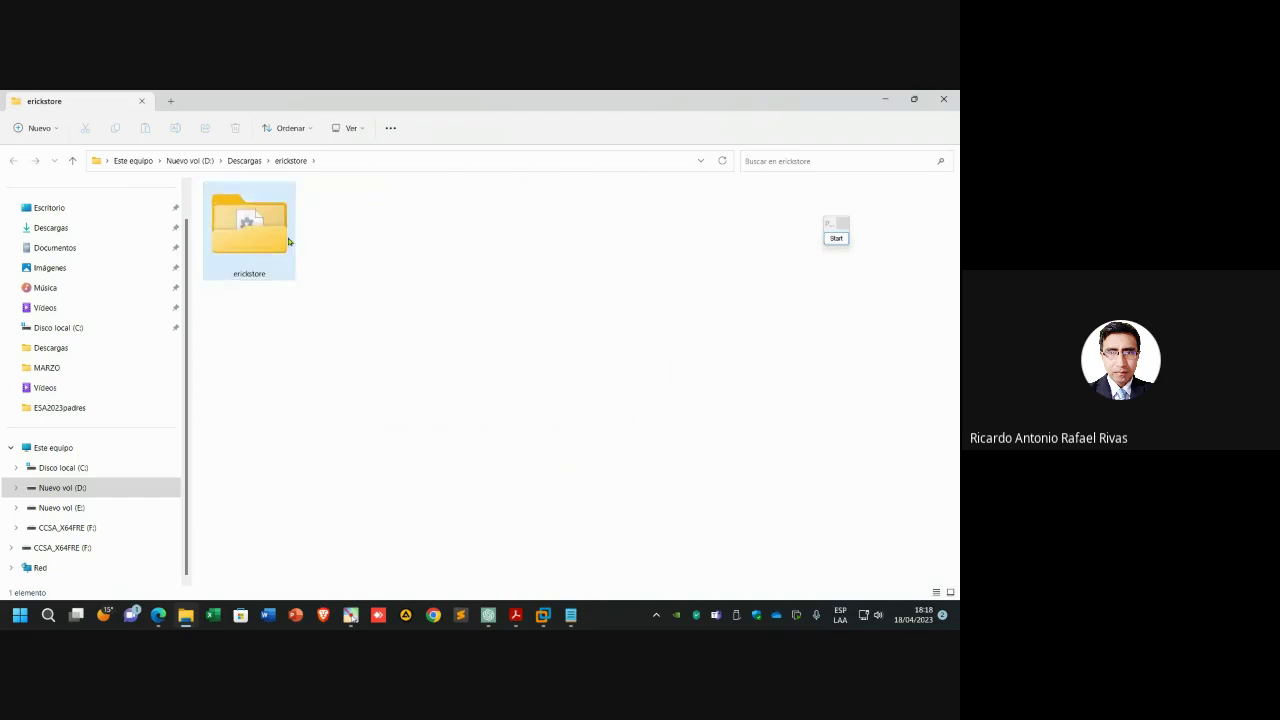
{"action": "left_click", "coordinate": [288, 240]}
{"action": "double_click", "coordinate": [275, 234]}
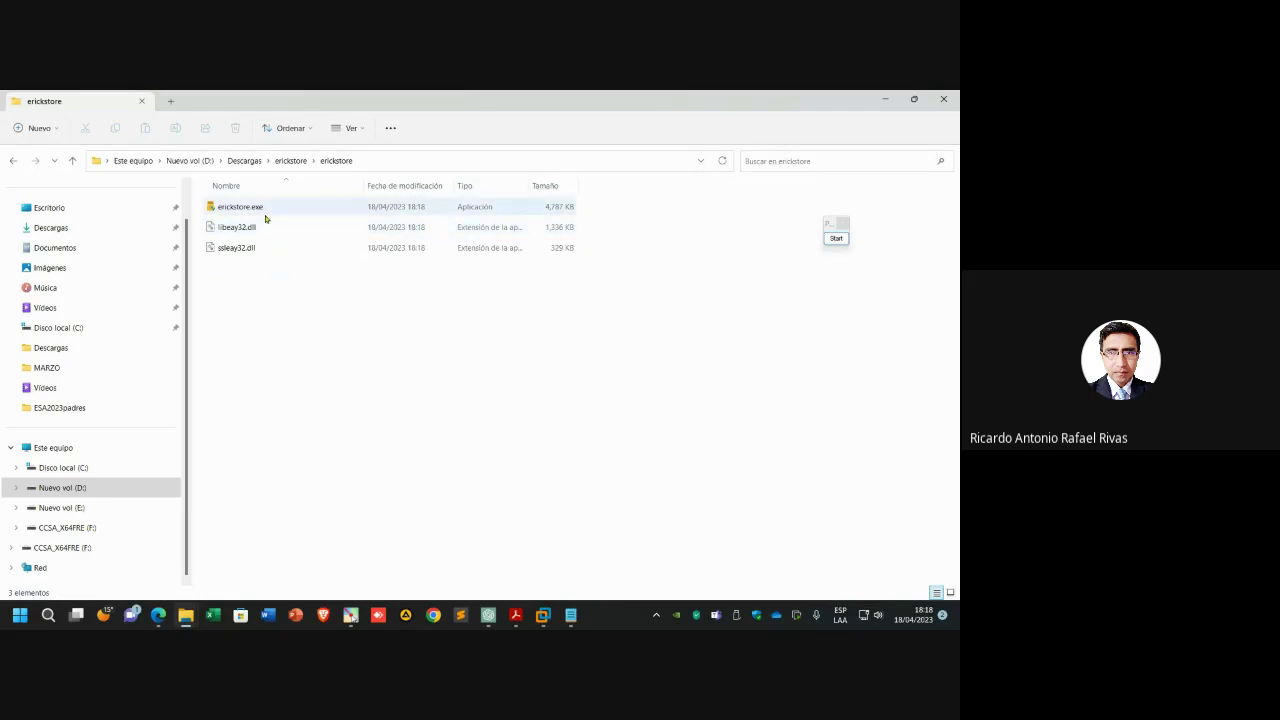
- Point out erickstore.exe with a red on-screen arrow and magnification, and end the annotation
{"action": "left_click", "coordinate": [265, 214]}
{"action": "left_click", "coordinate": [837, 238]}
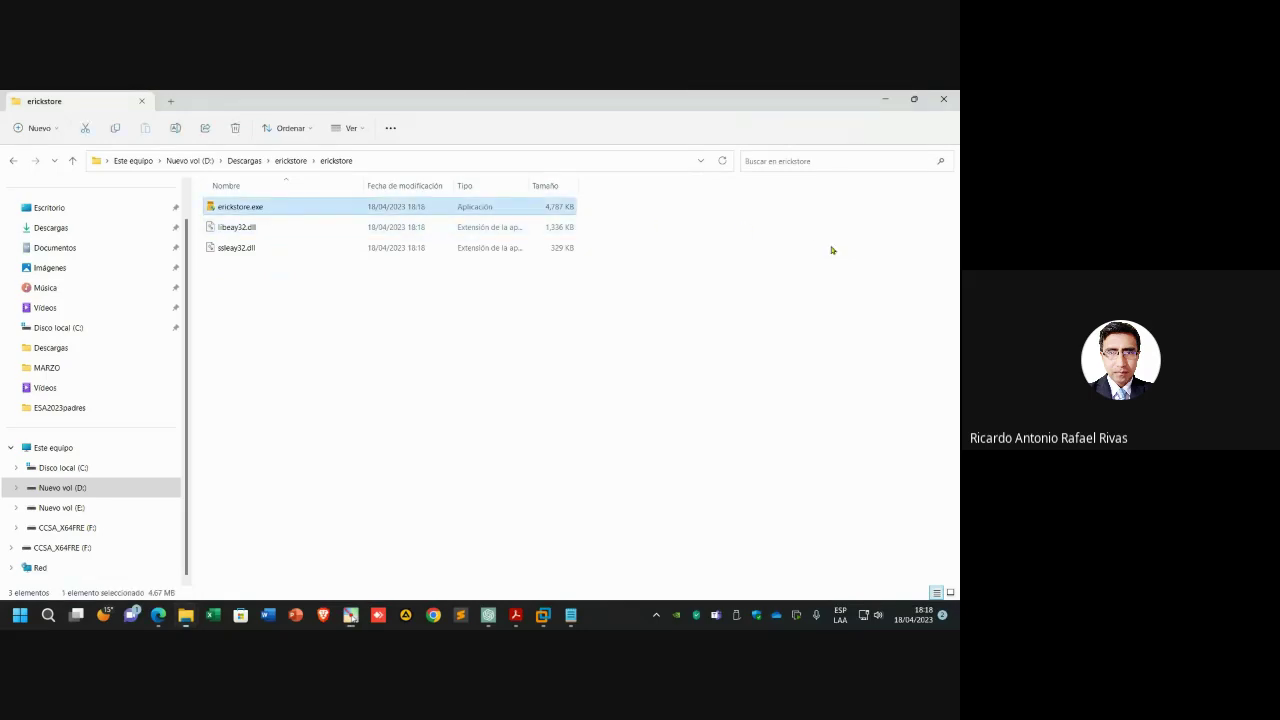
{"action": "mouse_move", "coordinate": [664, 264]}
{"action": "left_mouse_down"}
{"action": "mouse_move", "coordinate": [400, 210]}
{"action": "mouse_move", "coordinate": [279, 212]}
{"action": "left_mouse_up"}
{"action": "key", "text": "super+plus"}
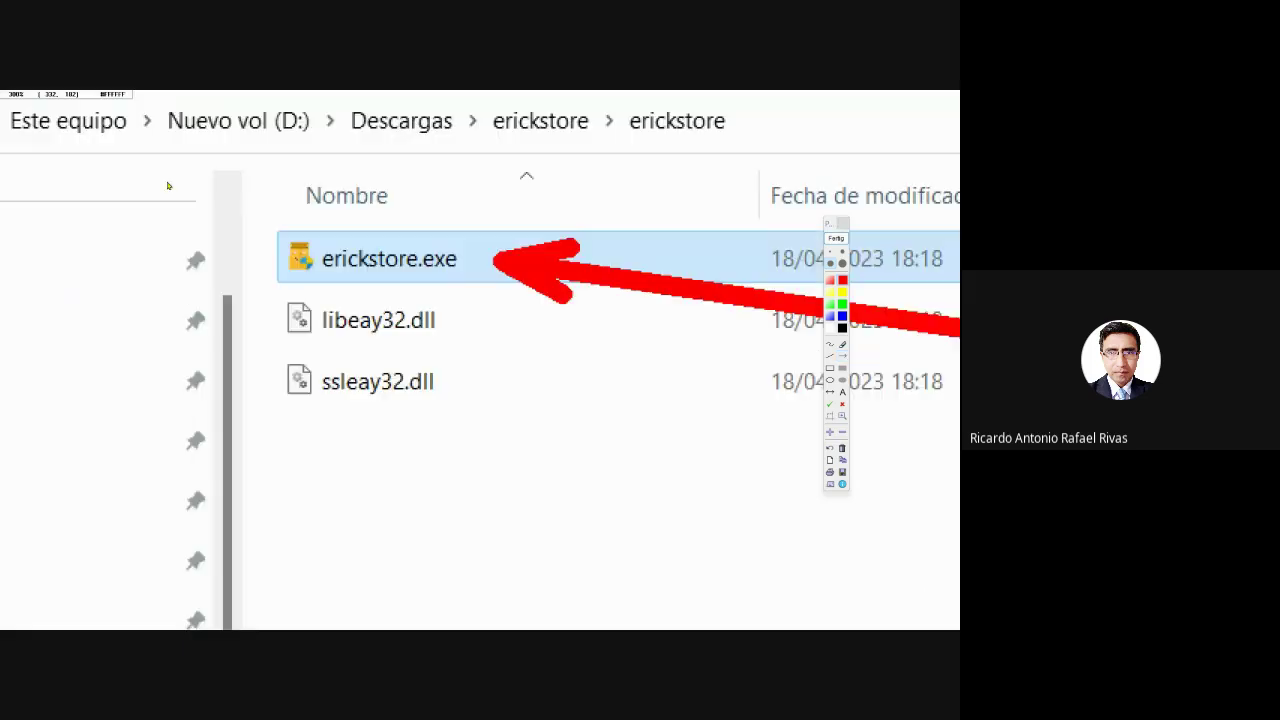
{"action": "key", "text": "Escape"}
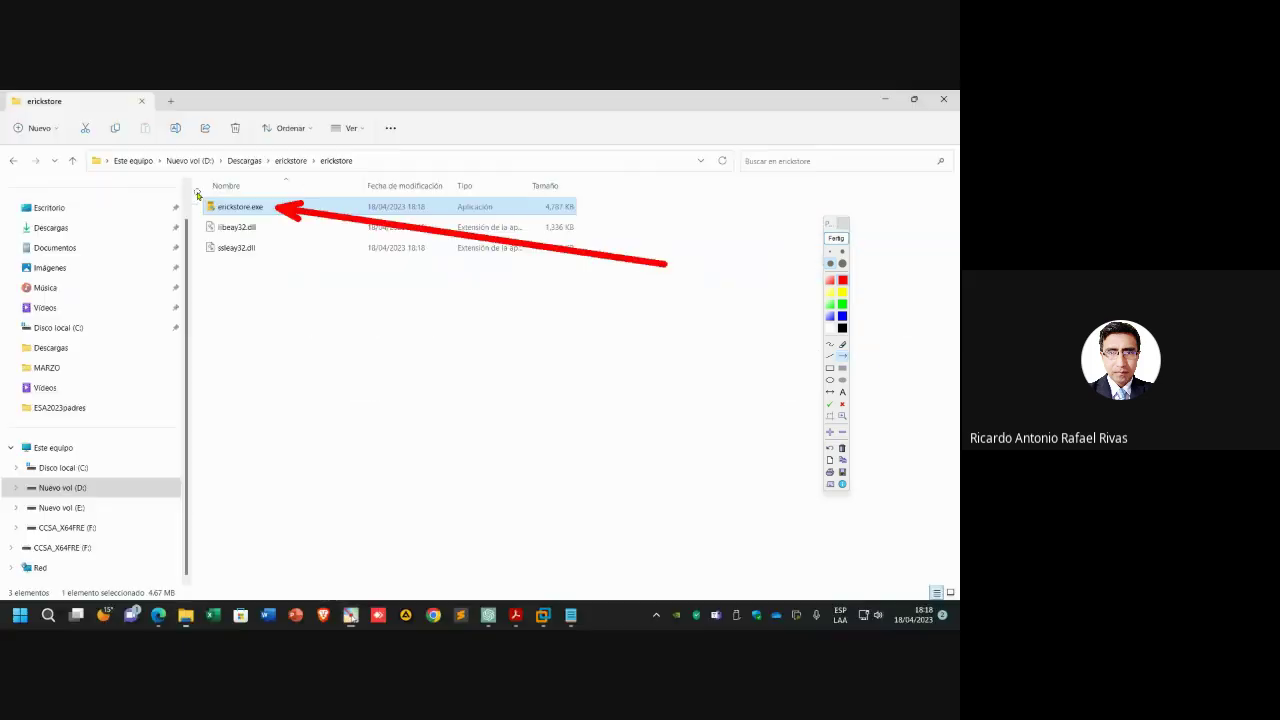
{"action": "left_click", "coordinate": [832, 239]}
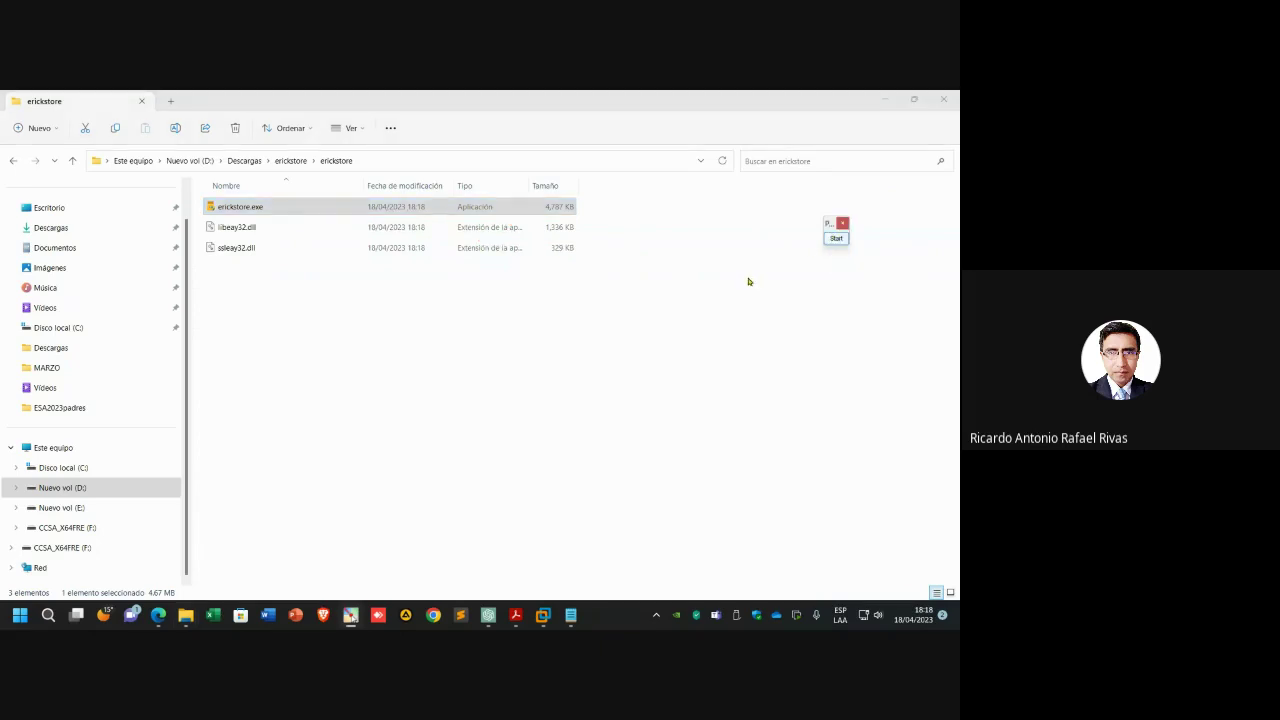
- Run erickstore.exe and dismiss its update notice without downloading the new version
{"action": "double_click", "coordinate": [243, 208]}
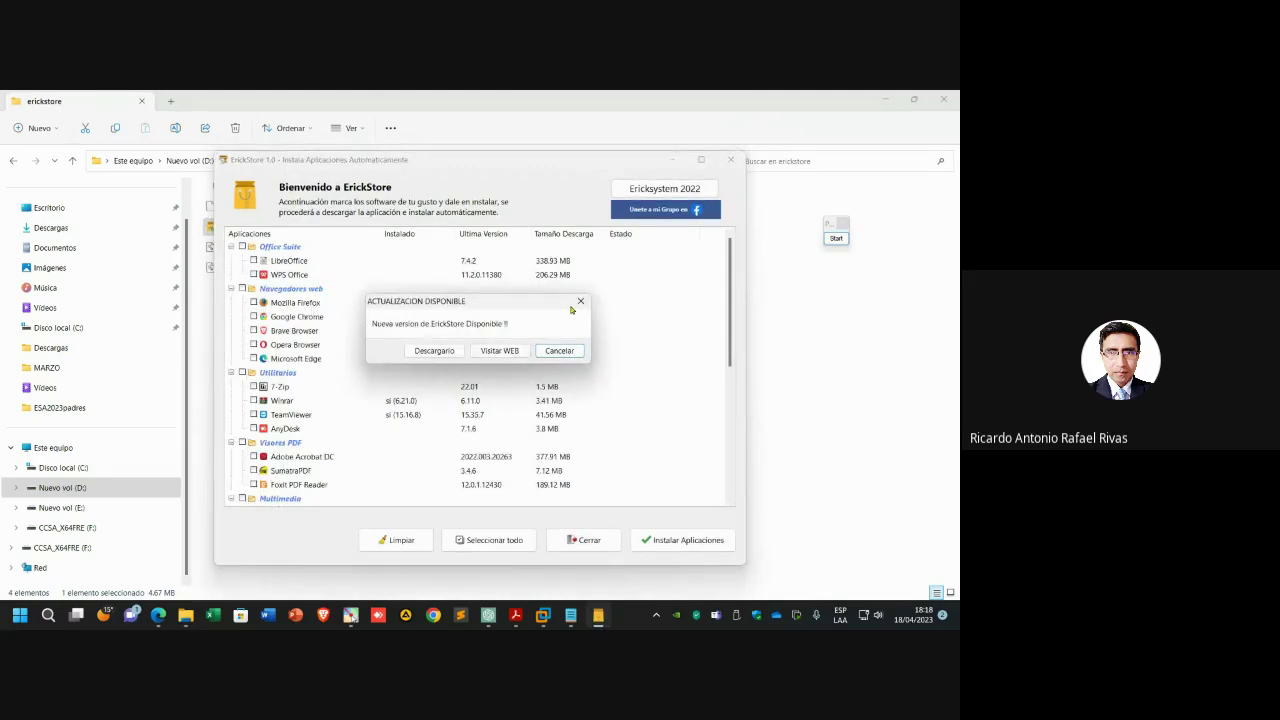
{"action": "left_click", "coordinate": [580, 301]}
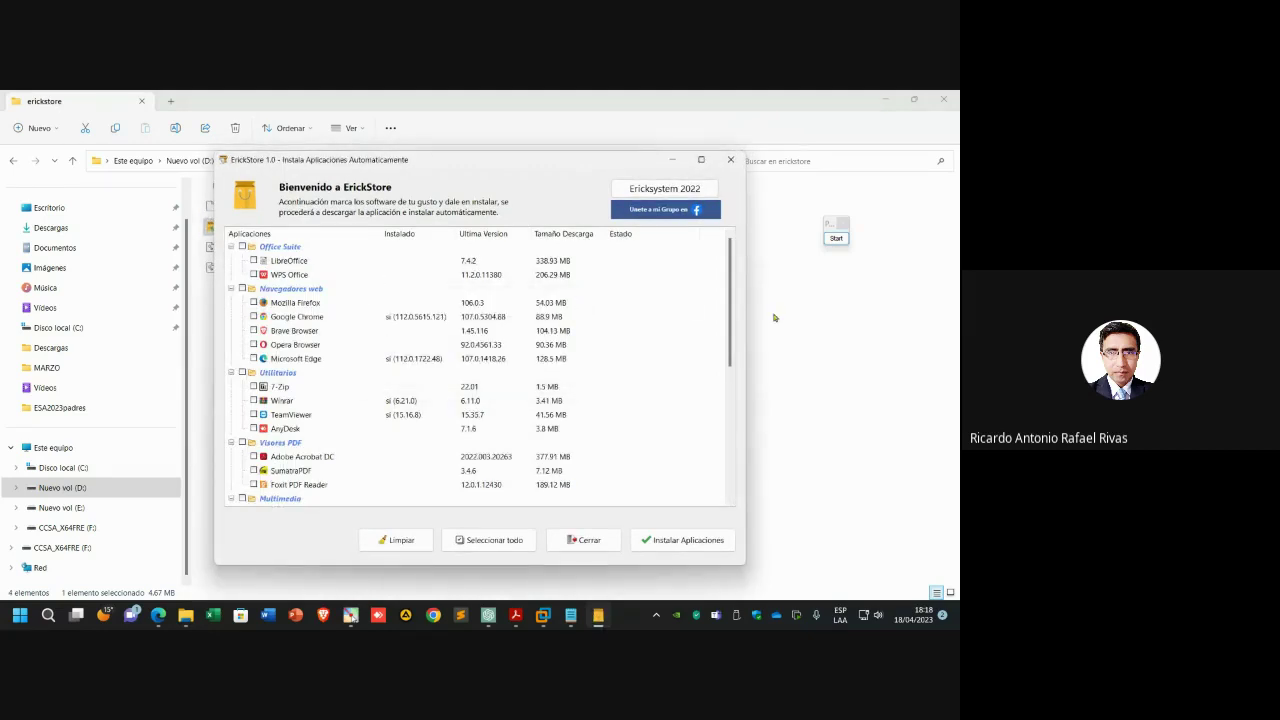
- Mark Mozilla Firefox, Google Chrome, Winrar, TeamViewer, AnyDesk, Adobe Acrobat DC, VLC media player and CCleaner in the application list
{"action": "scroll", "coordinate": [719, 313], "scroll_direction": "down", "scroll_amount": 1}
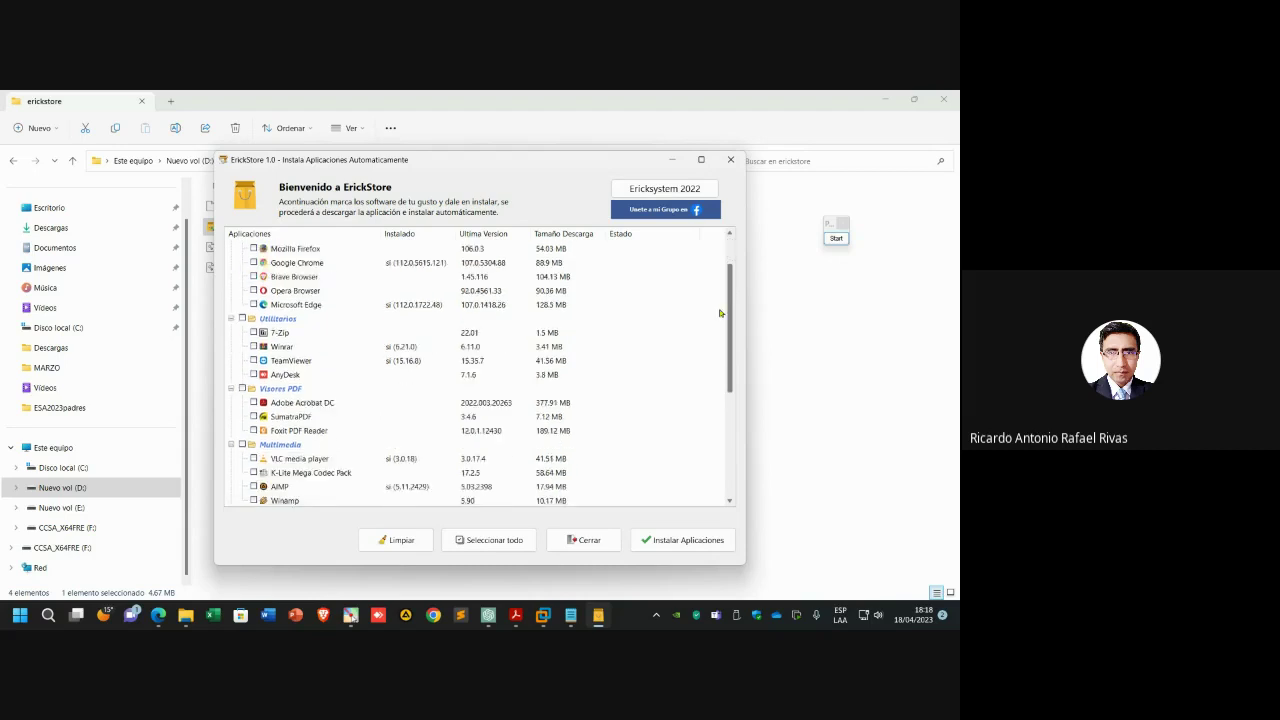
{"action": "scroll", "coordinate": [719, 313], "scroll_direction": "down", "scroll_amount": 2}
{"action": "scroll", "coordinate": [689, 394], "scroll_direction": "up", "scroll_amount": 5}
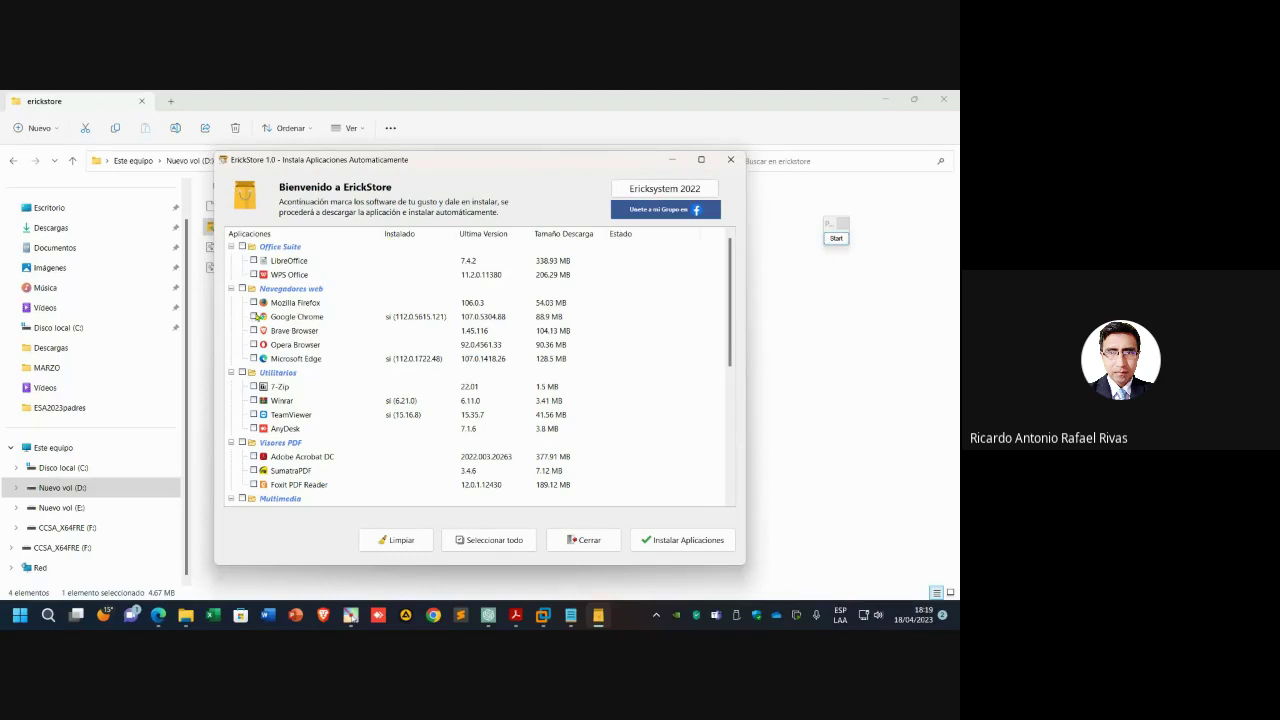
{"action": "left_click", "coordinate": [254, 316]}
{"action": "scroll", "coordinate": [257, 368], "scroll_direction": "down", "scroll_amount": 1}
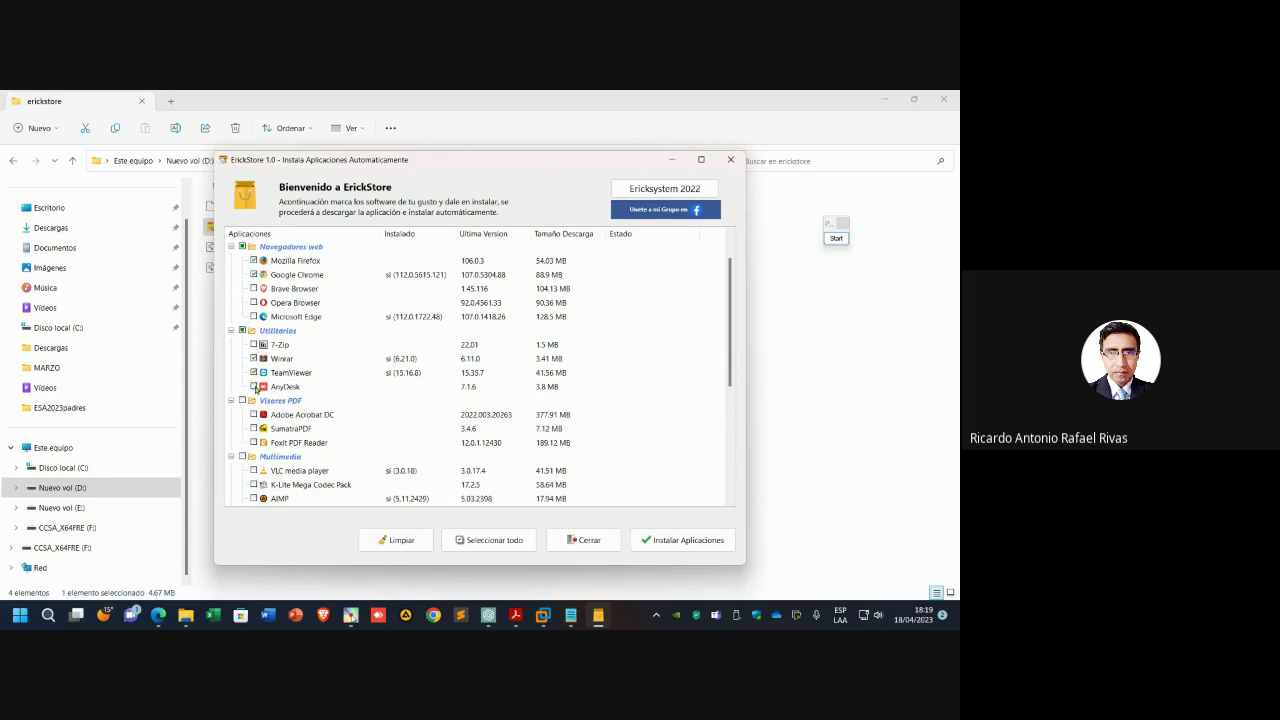
{"action": "scroll", "coordinate": [287, 375], "scroll_direction": "down", "scroll_amount": 1}
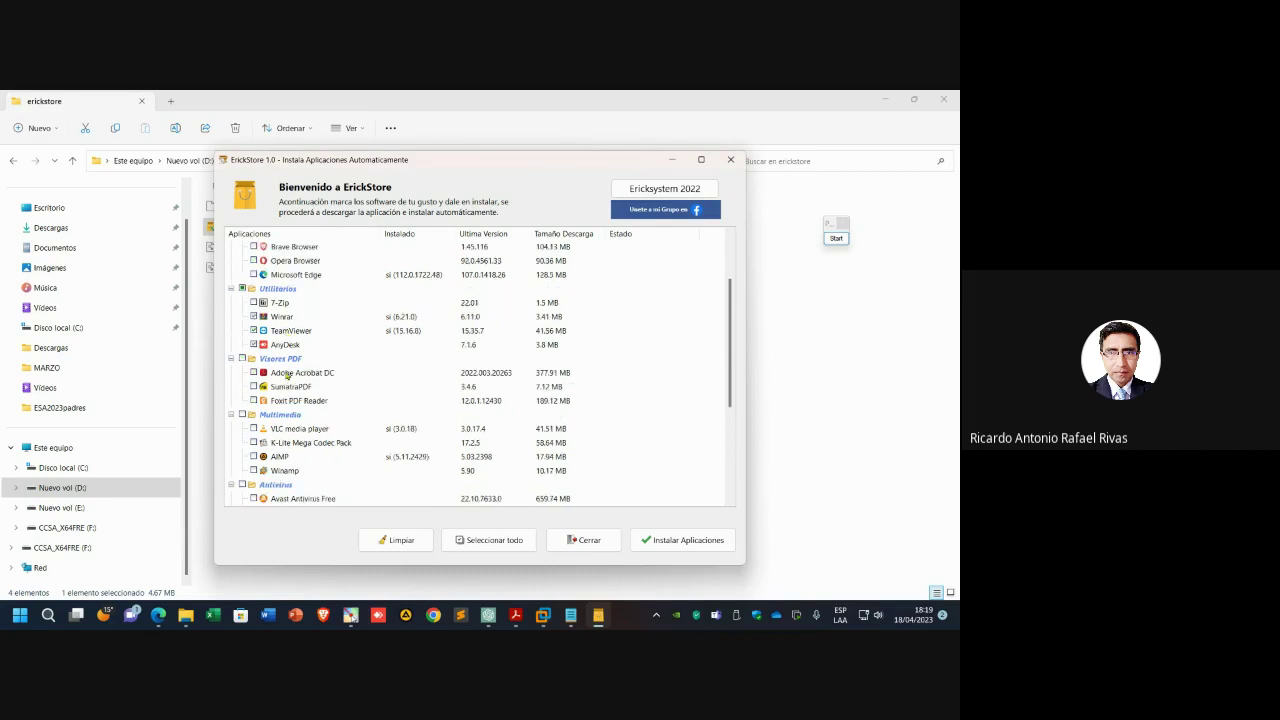
{"action": "left_click", "coordinate": [254, 372]}
{"action": "scroll", "coordinate": [298, 385], "scroll_direction": "down", "scroll_amount": 1}
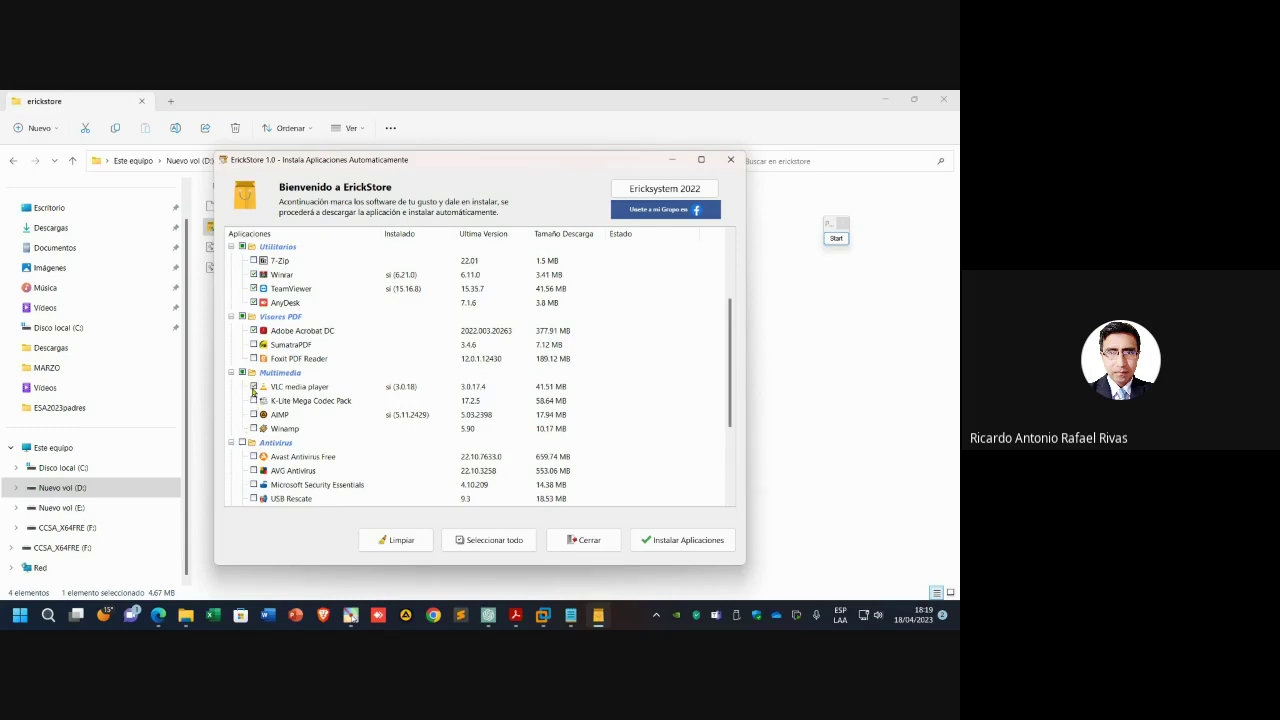
{"action": "scroll", "coordinate": [253, 393], "scroll_direction": "down", "scroll_amount": 1}
{"action": "scroll", "coordinate": [259, 413], "scroll_direction": "down", "scroll_amount": 1}
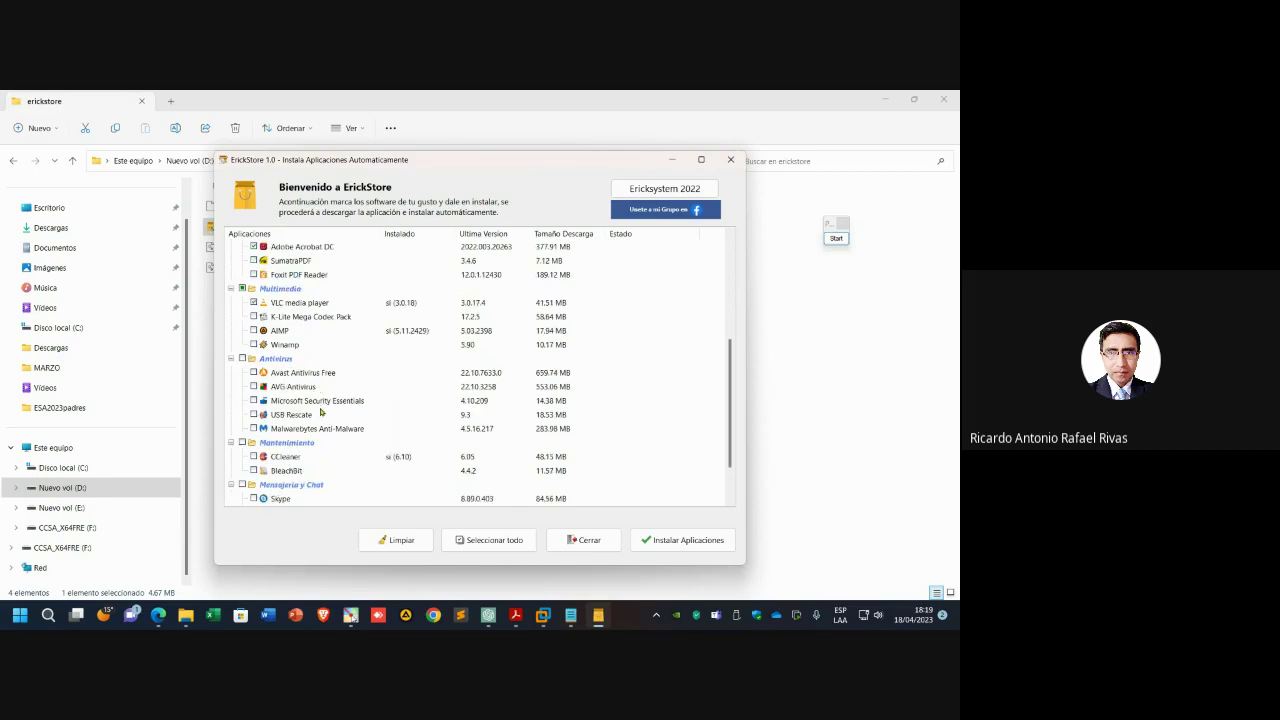
{"action": "scroll", "coordinate": [306, 418], "scroll_direction": "down", "scroll_amount": 1}
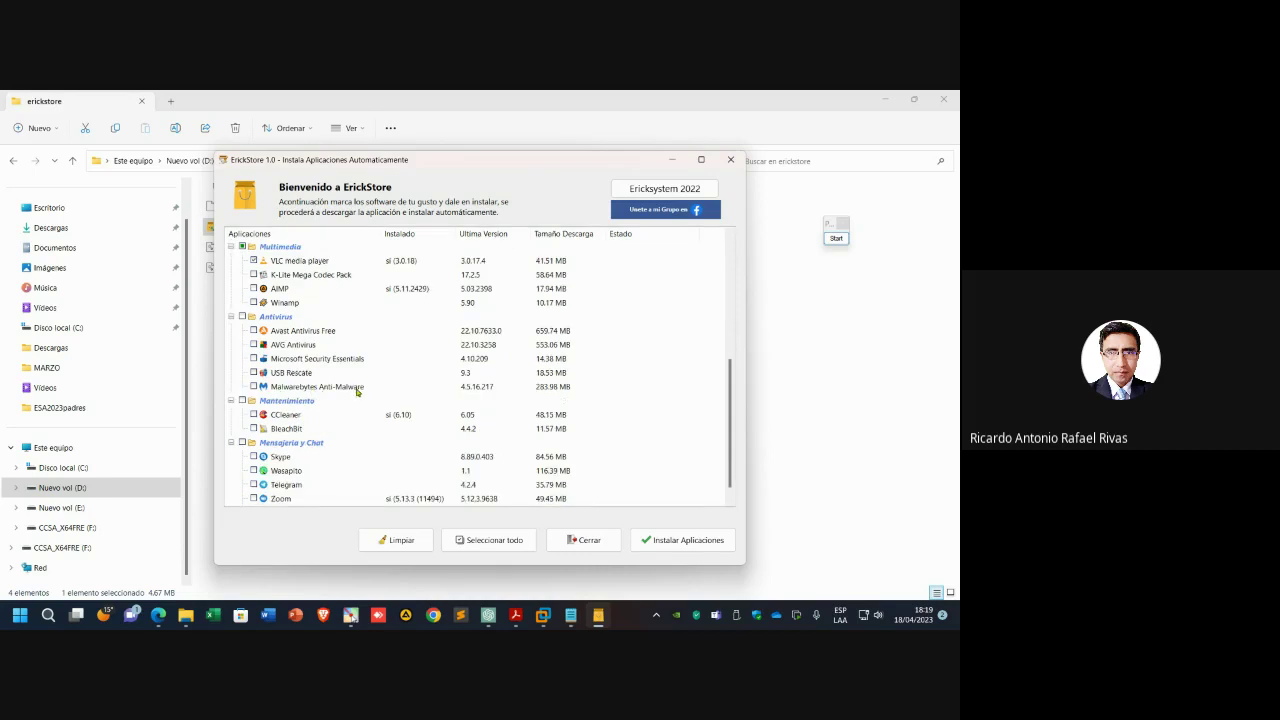
{"action": "scroll", "coordinate": [357, 392], "scroll_direction": "down", "scroll_amount": 1}
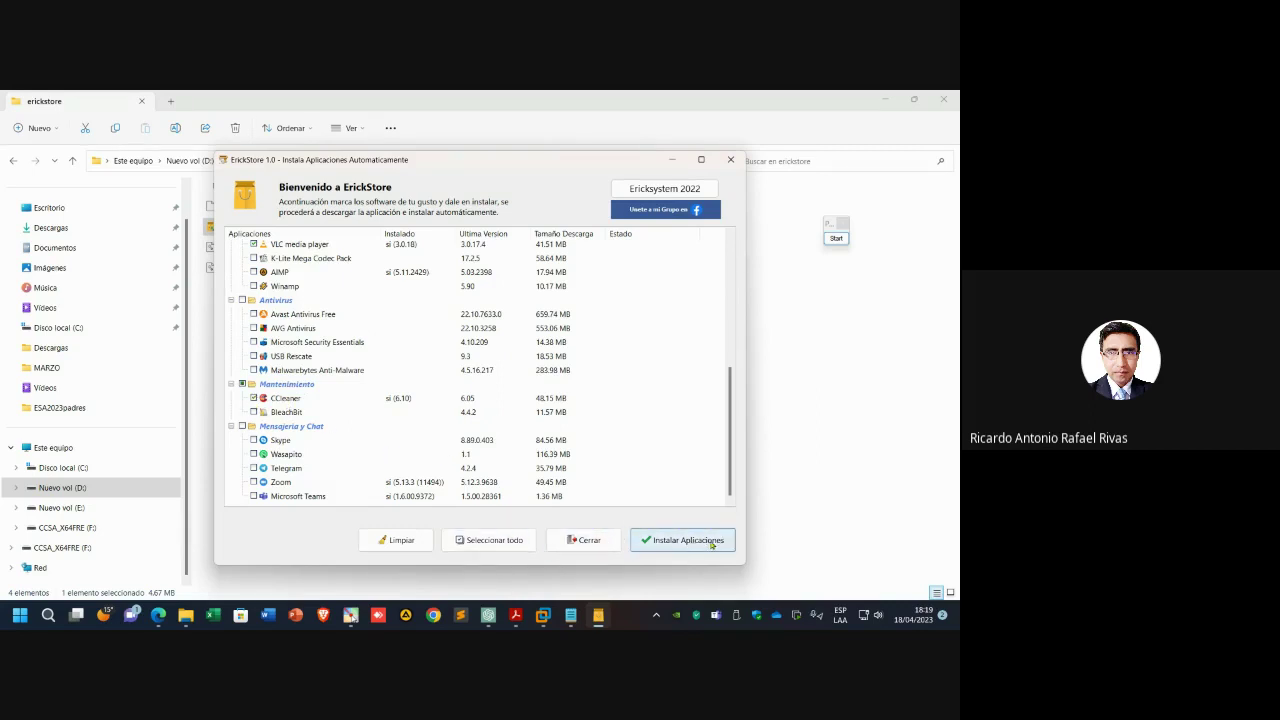
- Select every application in the list, and clear the whole selection
{"action": "left_click", "coordinate": [472, 540]}
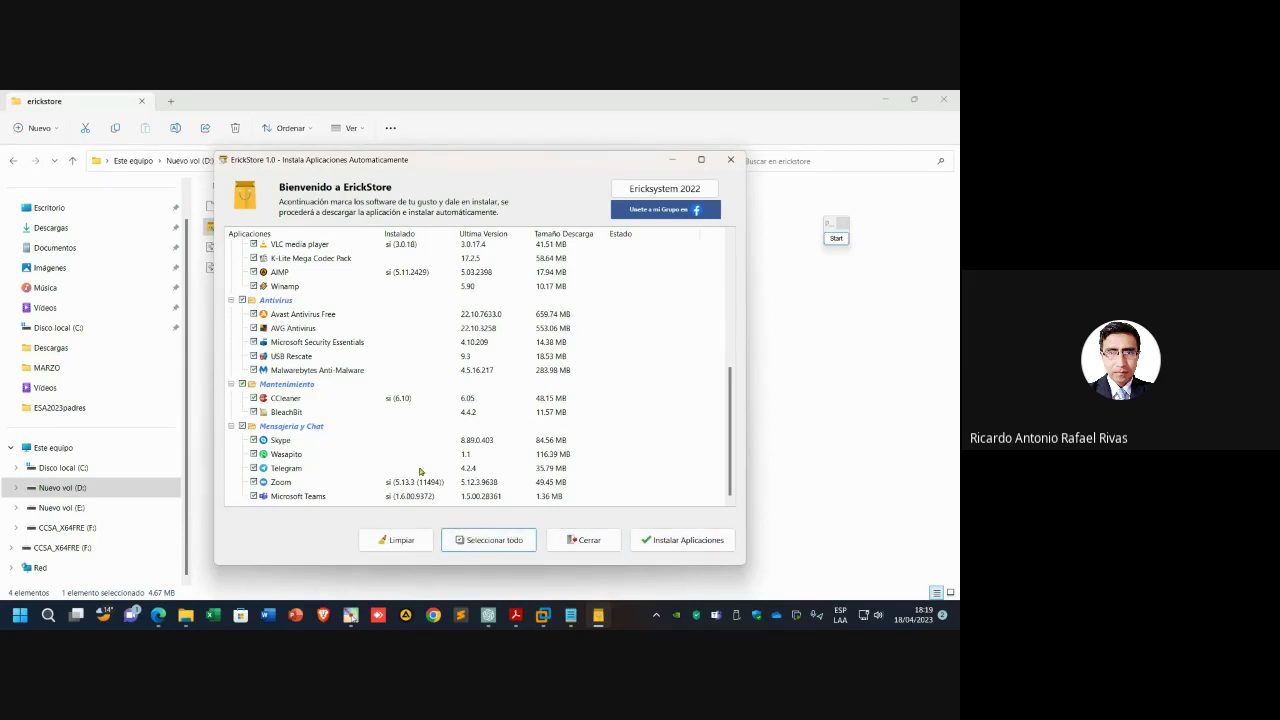
{"action": "left_click", "coordinate": [400, 538]}
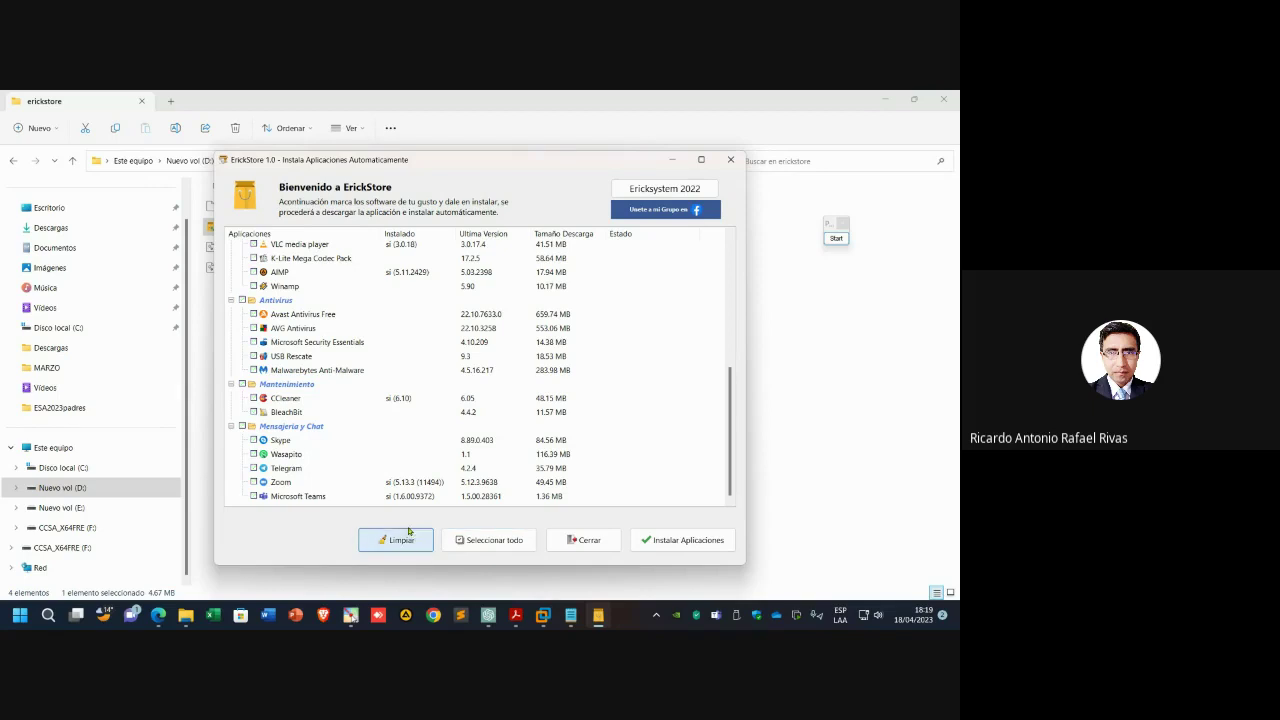
- Mark BleachBit, Foxit PDF Reader, 7-Zip and Telegram in the application list for installation
{"action": "left_click", "coordinate": [254, 412]}
{"action": "scroll", "coordinate": [254, 356], "scroll_direction": "up", "scroll_amount": 1}
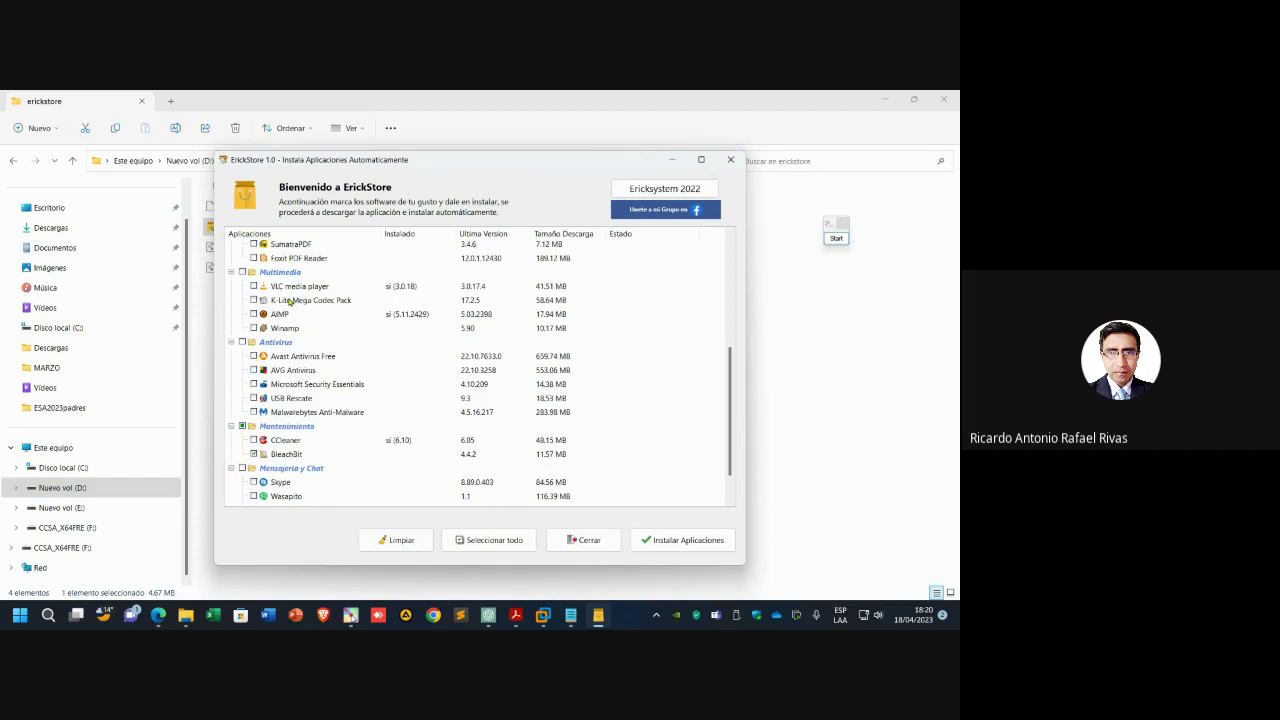
{"action": "scroll", "coordinate": [280, 325], "scroll_direction": "up", "scroll_amount": 1}
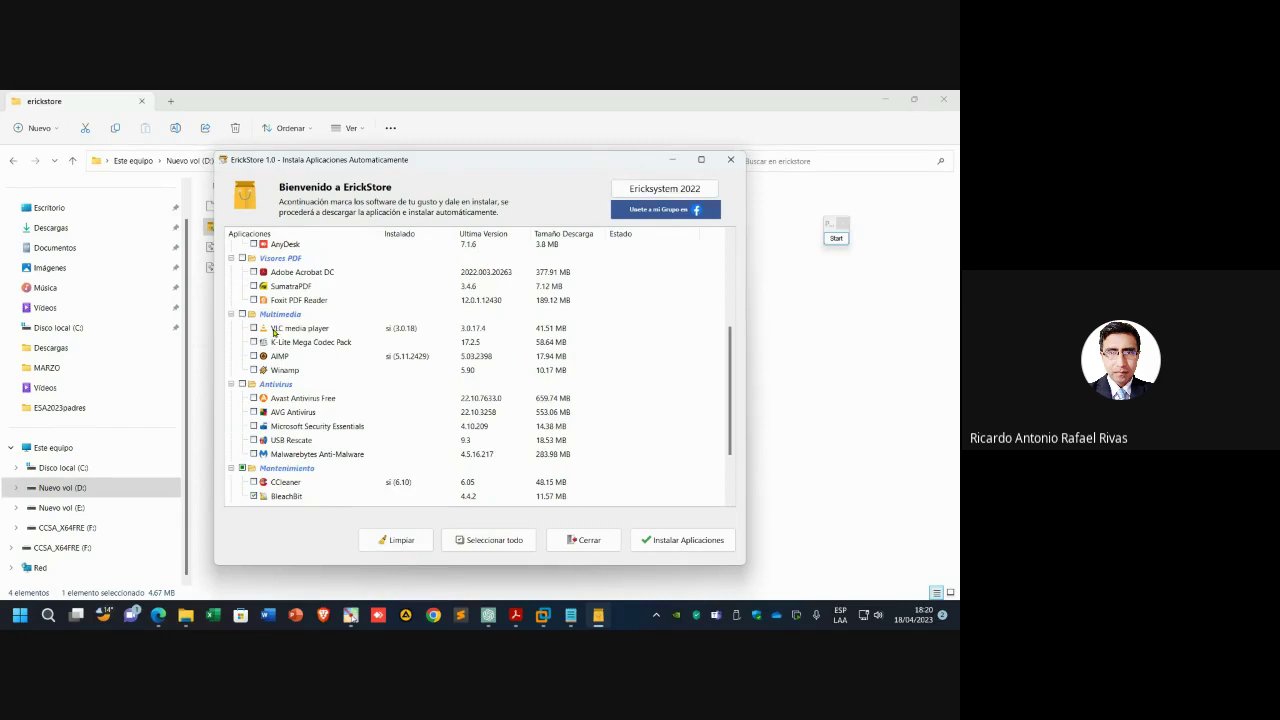
{"action": "scroll", "coordinate": [274, 332], "scroll_direction": "up", "scroll_amount": 2}
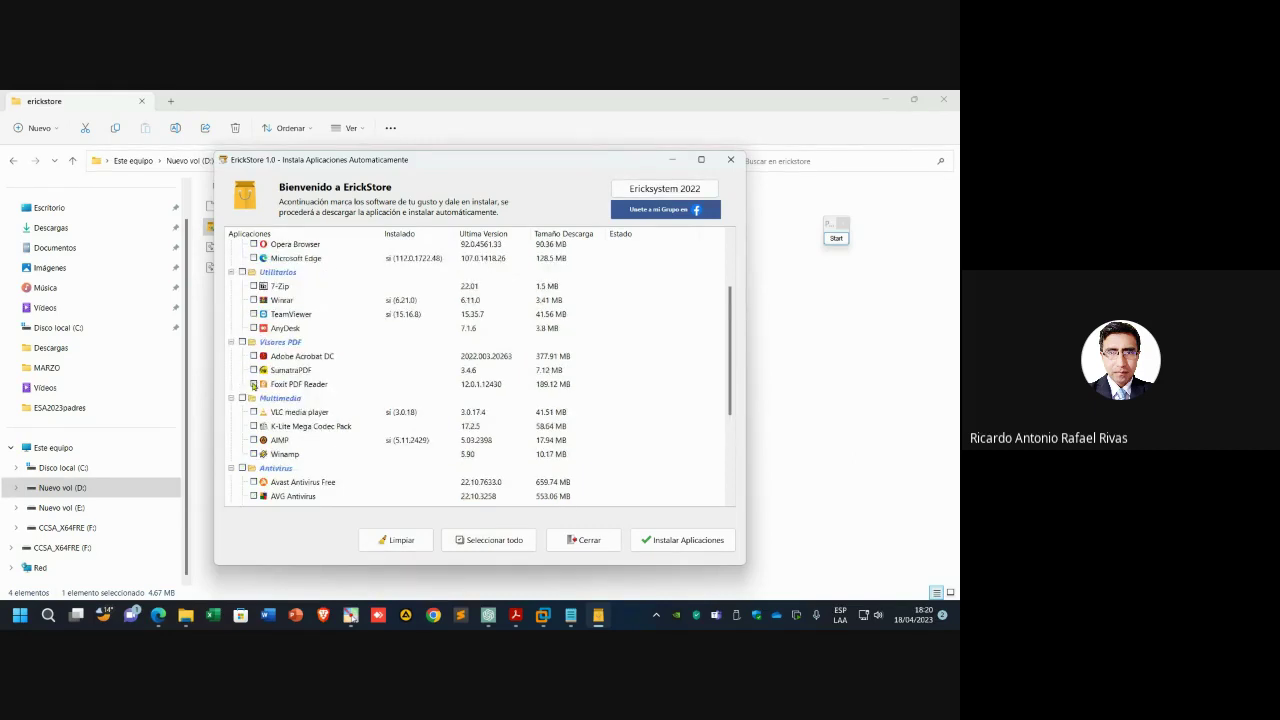
{"action": "left_click", "coordinate": [254, 383]}
{"action": "scroll", "coordinate": [257, 316], "scroll_direction": "up", "scroll_amount": 1}
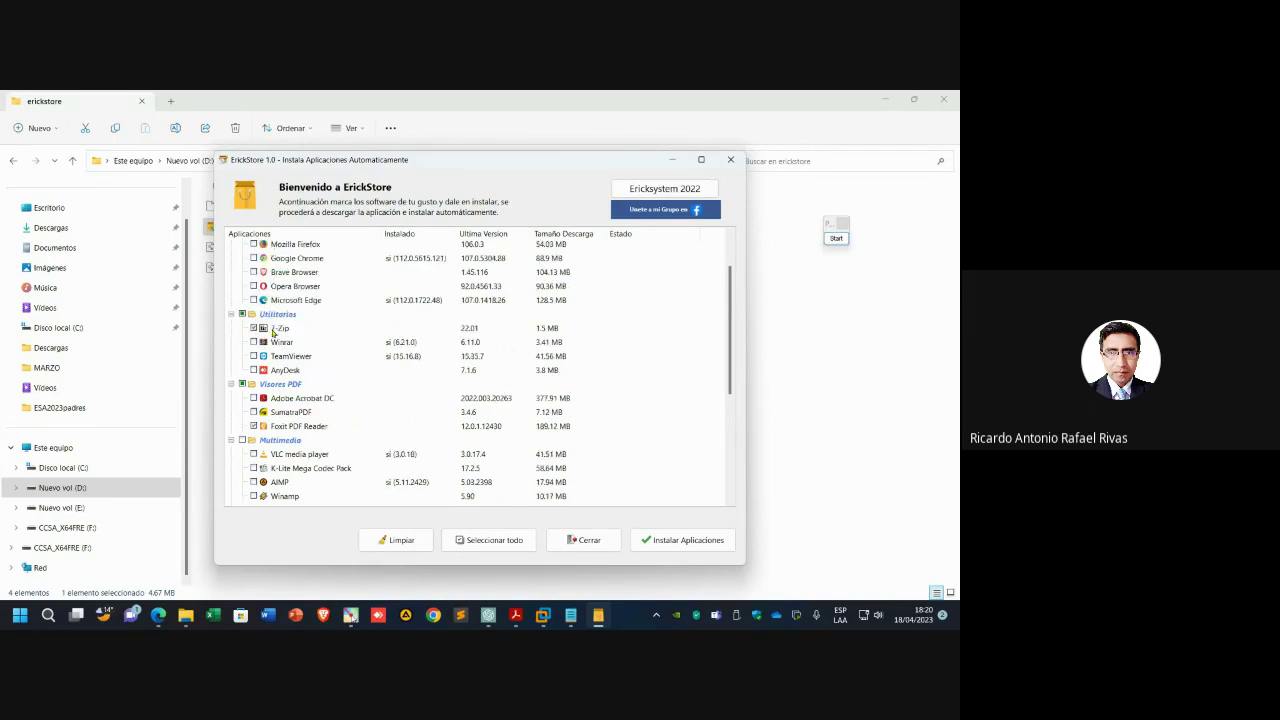
{"action": "scroll", "coordinate": [273, 333], "scroll_direction": "up", "scroll_amount": 1}
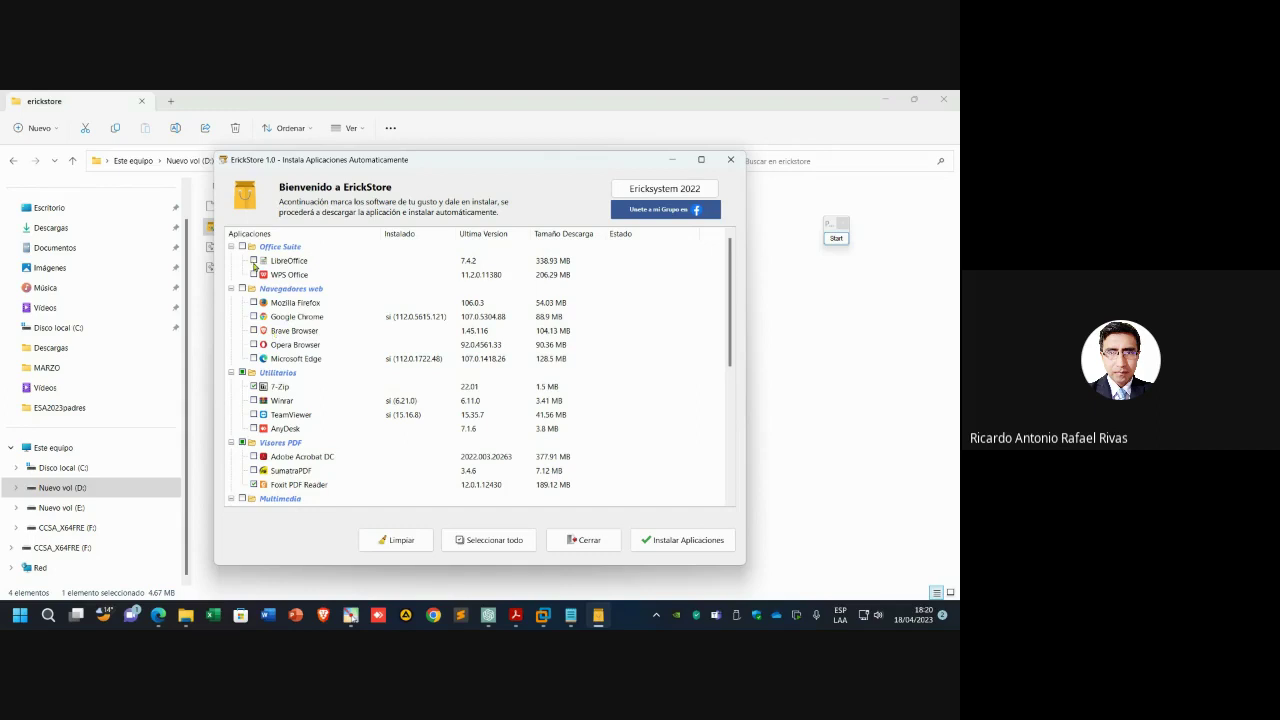
{"action": "scroll", "coordinate": [263, 279], "scroll_direction": "down", "scroll_amount": 6}
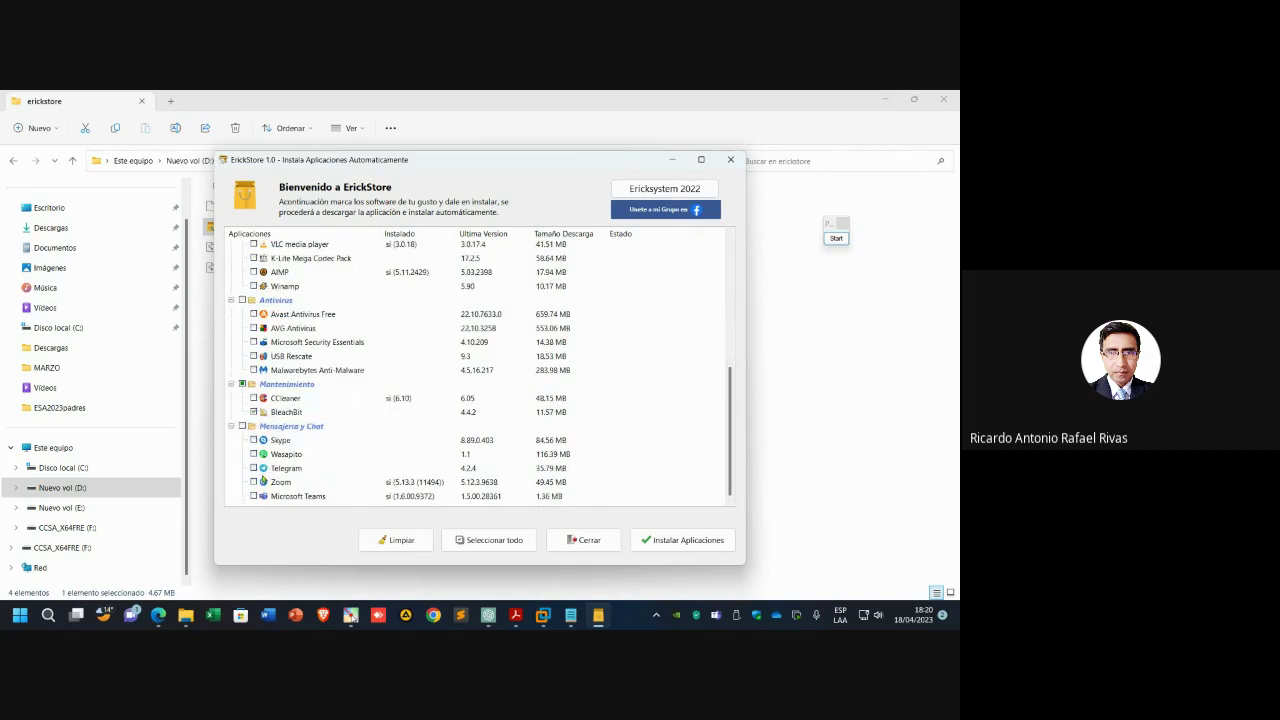
{"action": "left_click", "coordinate": [253, 468]}
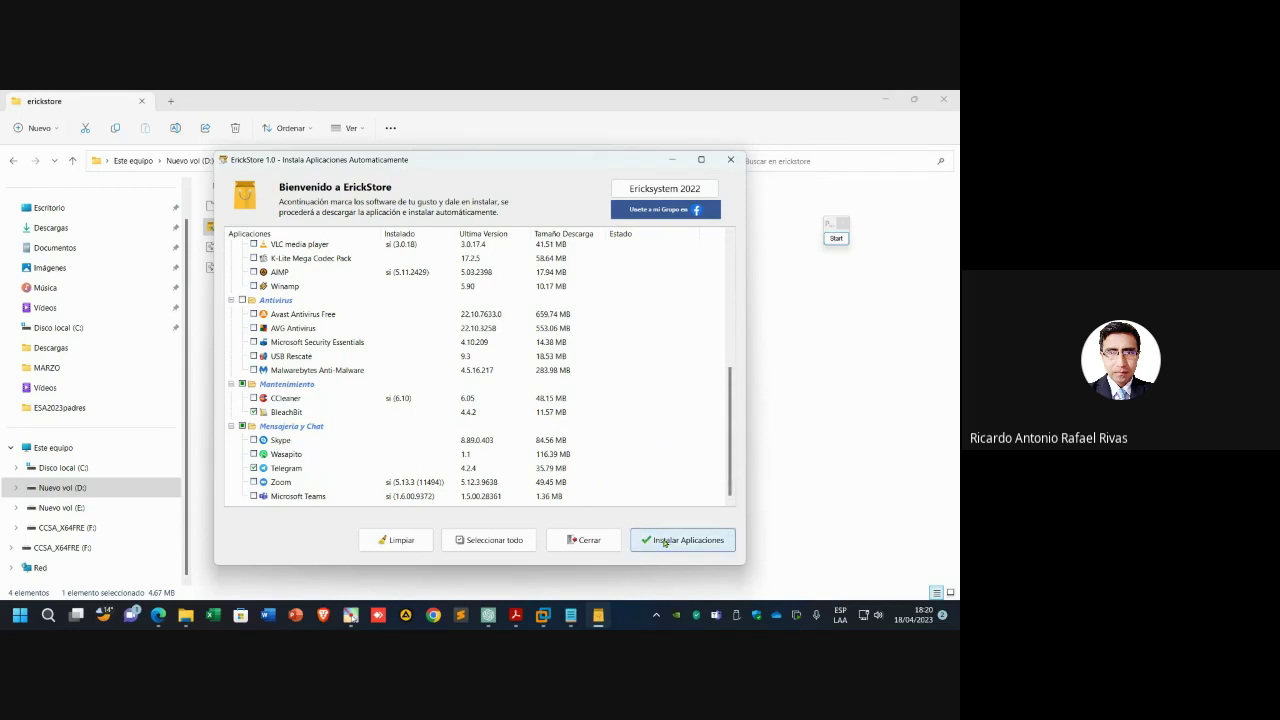
- Point out the Instalar Aplicaciones command with a red on-screen arrow, and start installing the marked applications
{"action": "left_click_drag", "start_coordinate": [736, 455], "coordinate": [720, 386]}
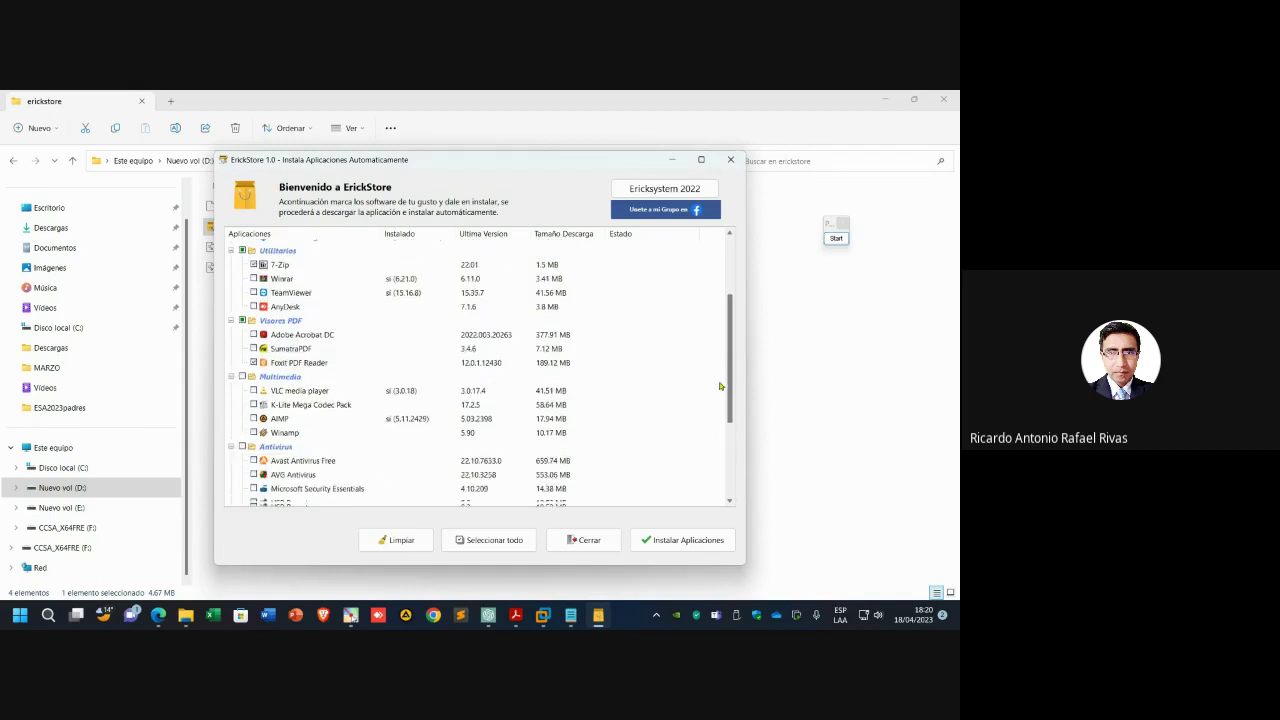
{"action": "scroll", "coordinate": [720, 386], "scroll_direction": "down", "scroll_amount": 5}
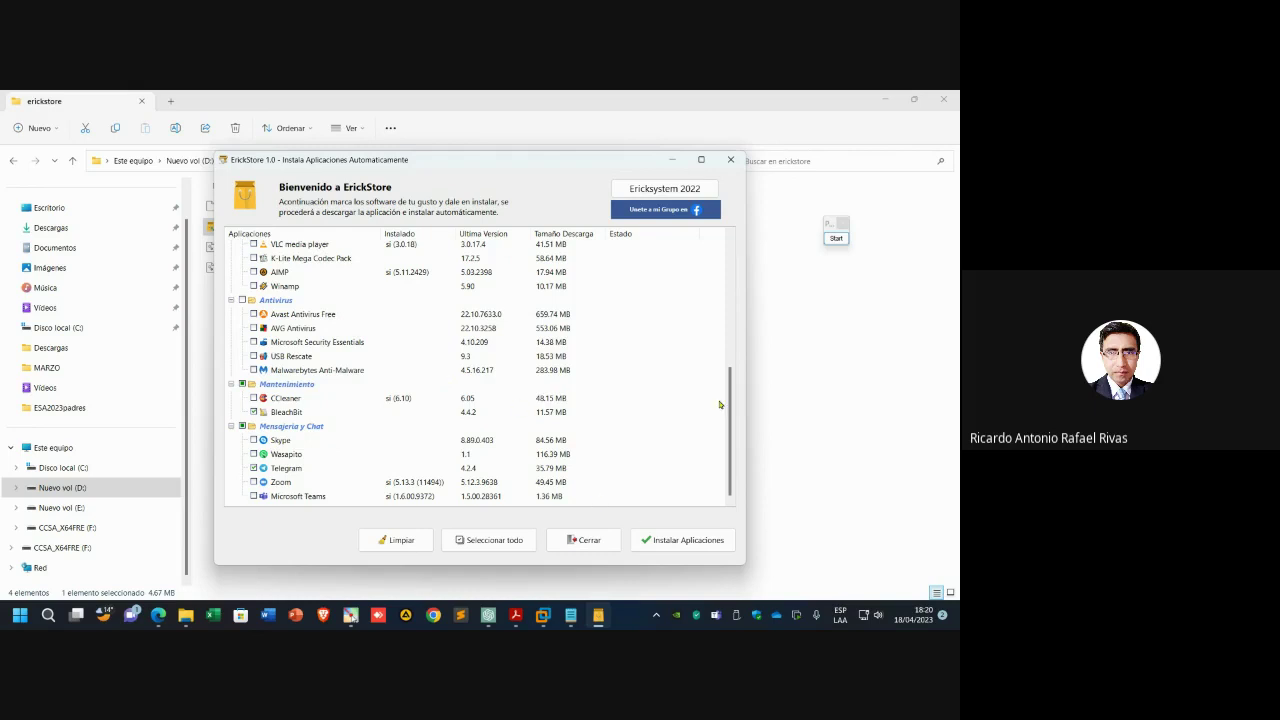
{"action": "left_click", "coordinate": [836, 238]}
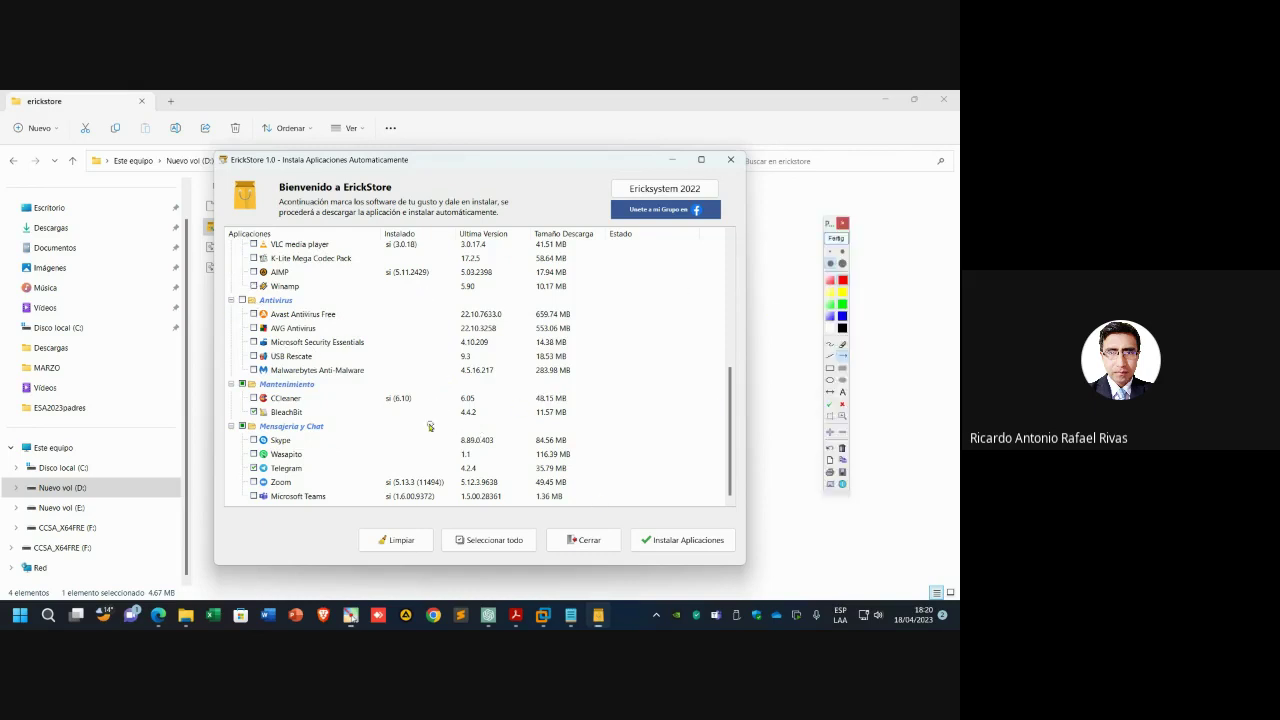
{"action": "left_click_drag", "start_coordinate": [385, 418], "coordinate": [640, 520]}
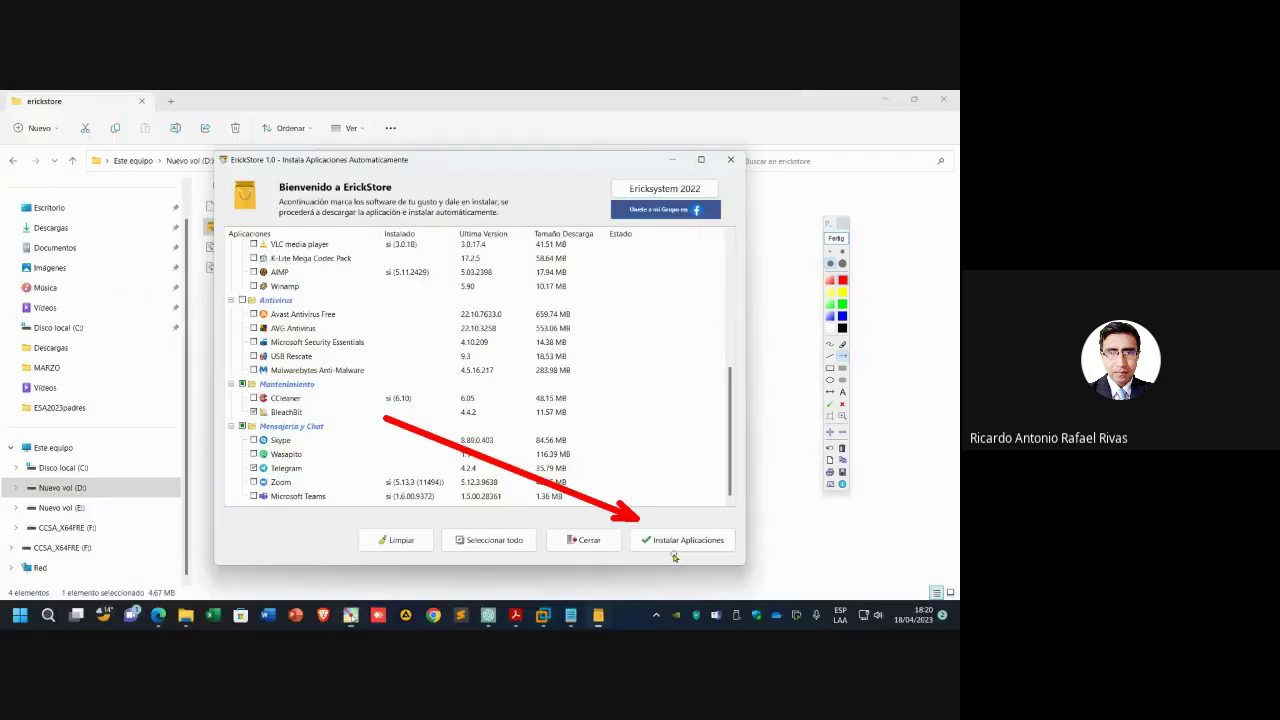
{"action": "left_click", "coordinate": [836, 238]}
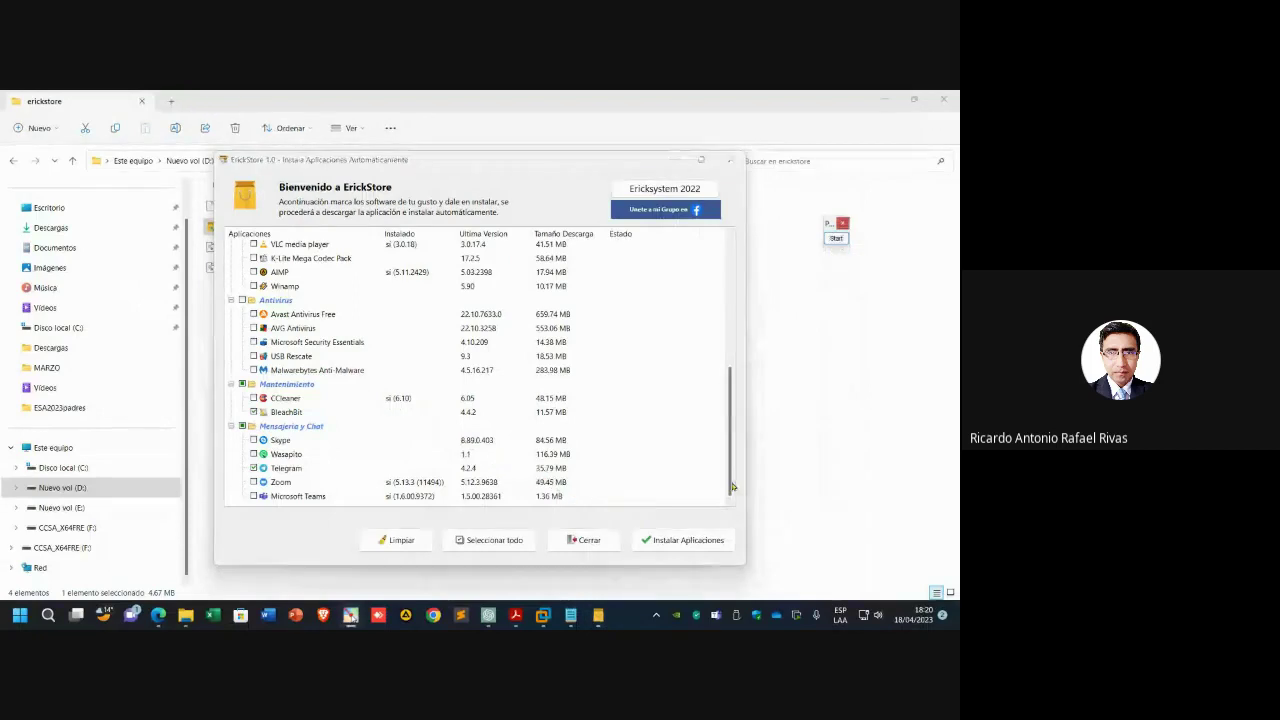
{"action": "left_click", "coordinate": [698, 540]}
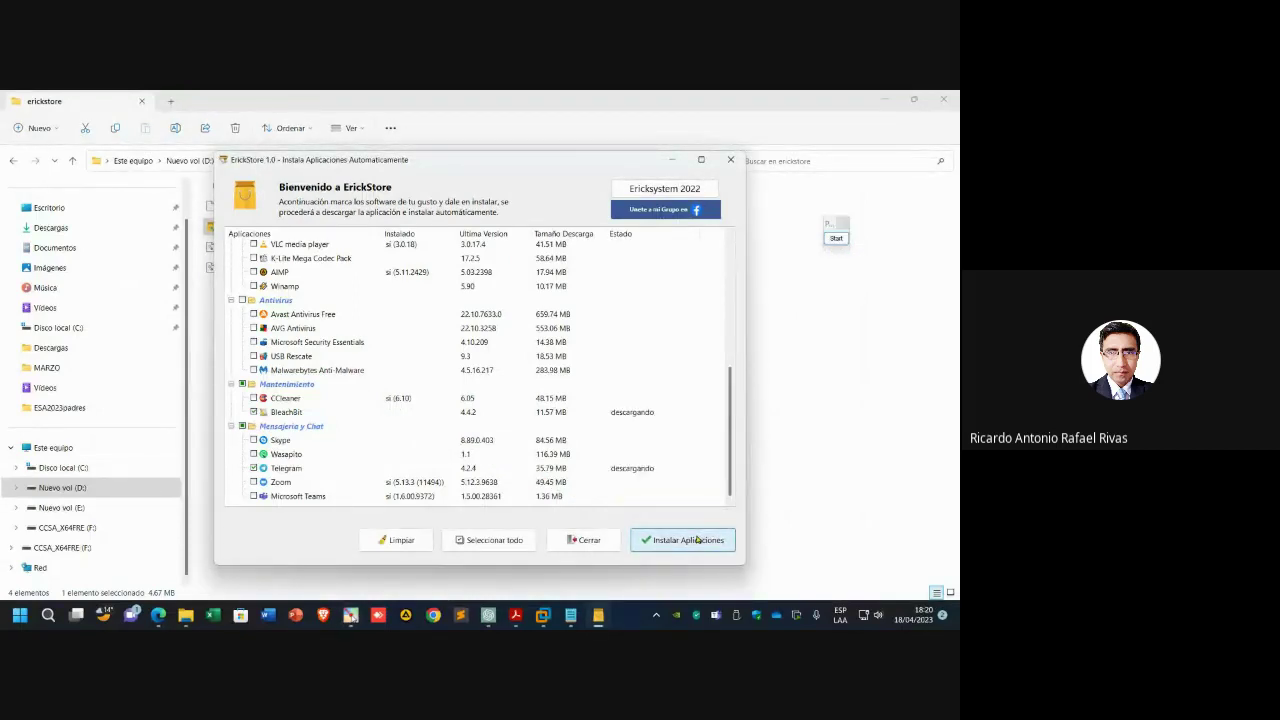
- Point out BleachBit's download status with a red on-screen arrow and magnification, and end the annotation
{"action": "left_click", "coordinate": [836, 239]}
{"action": "left_click_drag", "start_coordinate": [725, 303], "coordinate": [665, 394]}
{"action": "key", "text": "super+plus"}
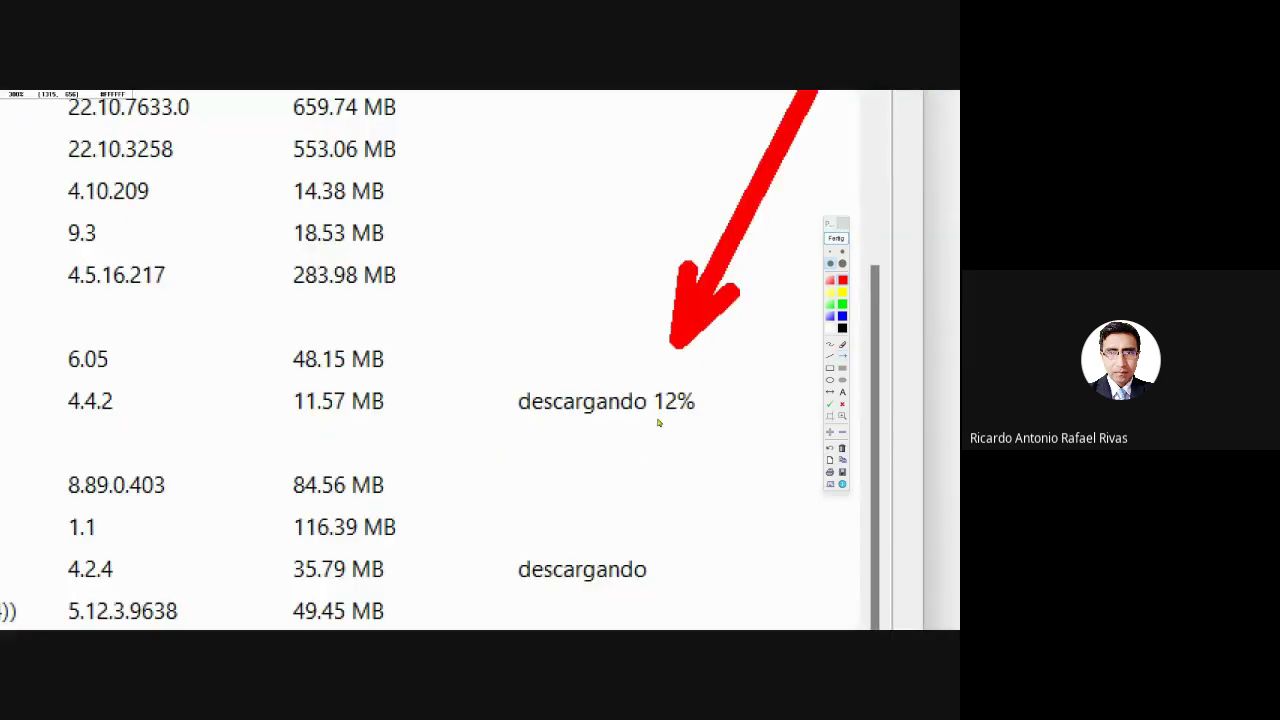
{"action": "key", "text": "super+Escape"}
{"action": "key", "text": "Escape"}
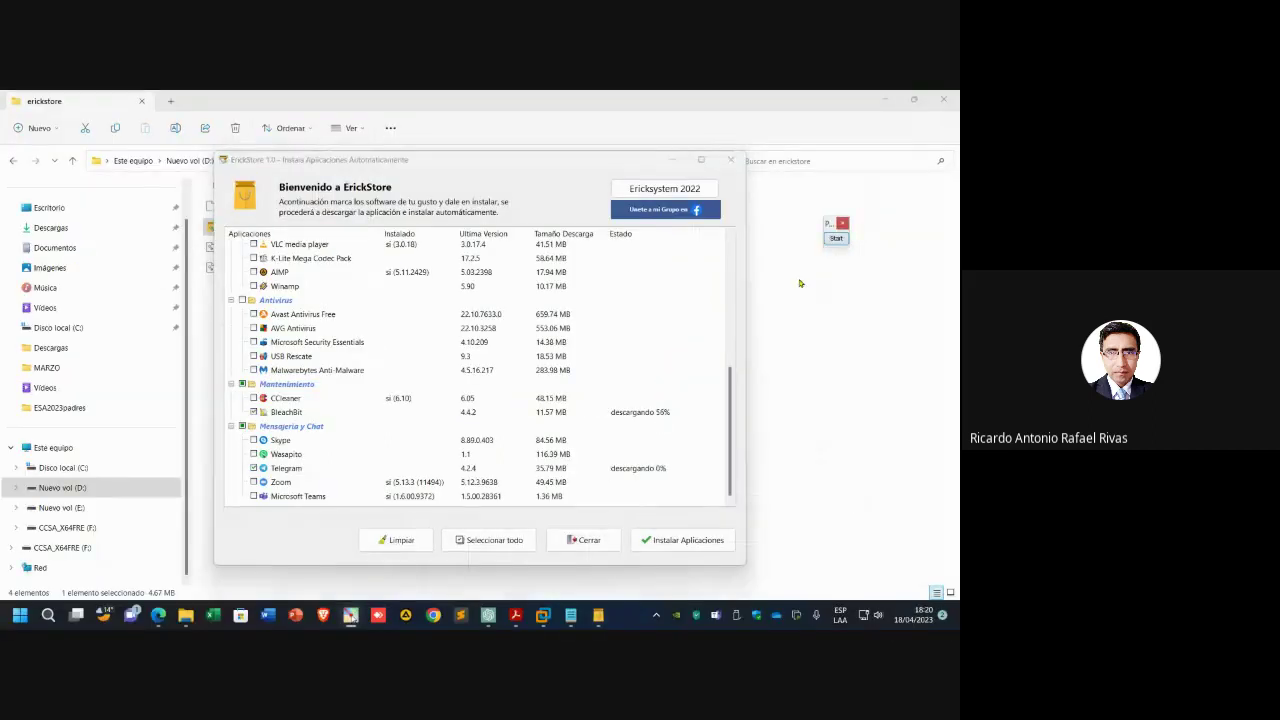
- Move the ErickStore window aside to uncover the folder's files, and check the download status of the marked applications
{"action": "scroll", "coordinate": [692, 394], "scroll_direction": "up", "scroll_amount": 3}
{"action": "scroll", "coordinate": [692, 394], "scroll_direction": "down", "scroll_amount": 7}
{"action": "left_click_drag", "start_coordinate": [470, 163], "coordinate": [620, 164]}
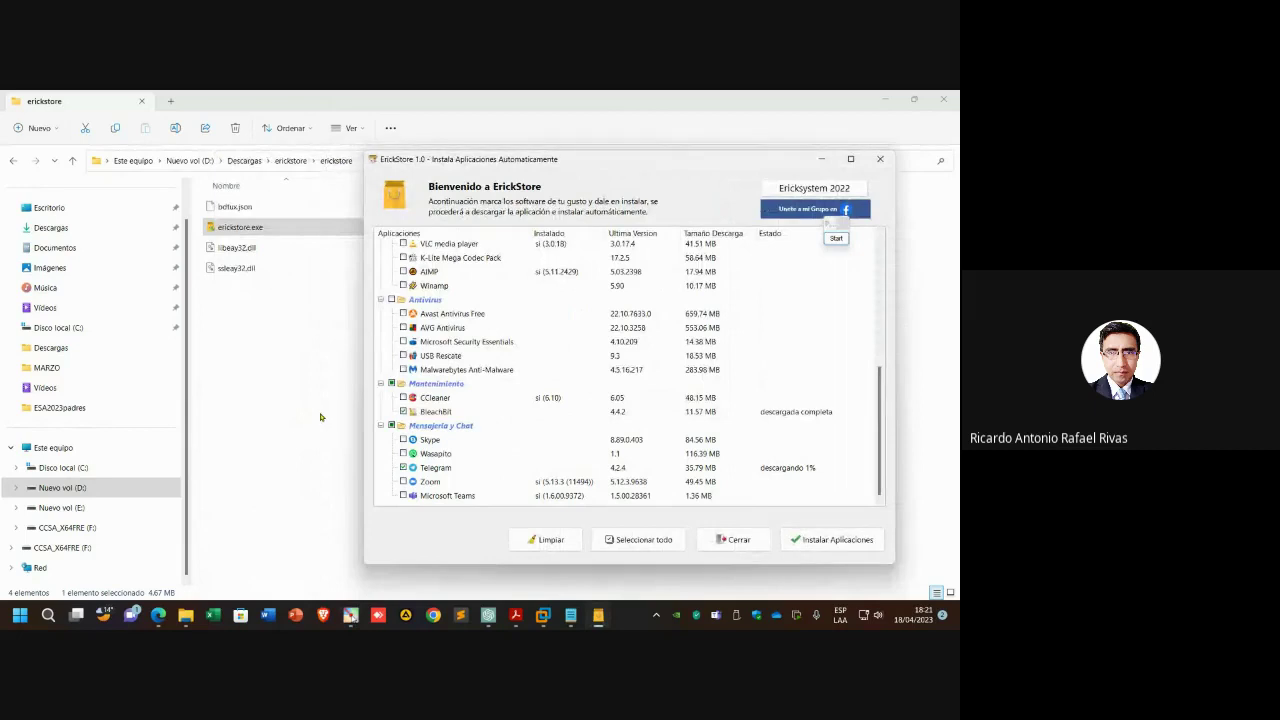
{"action": "scroll", "coordinate": [389, 363], "scroll_direction": "up", "scroll_amount": 5}
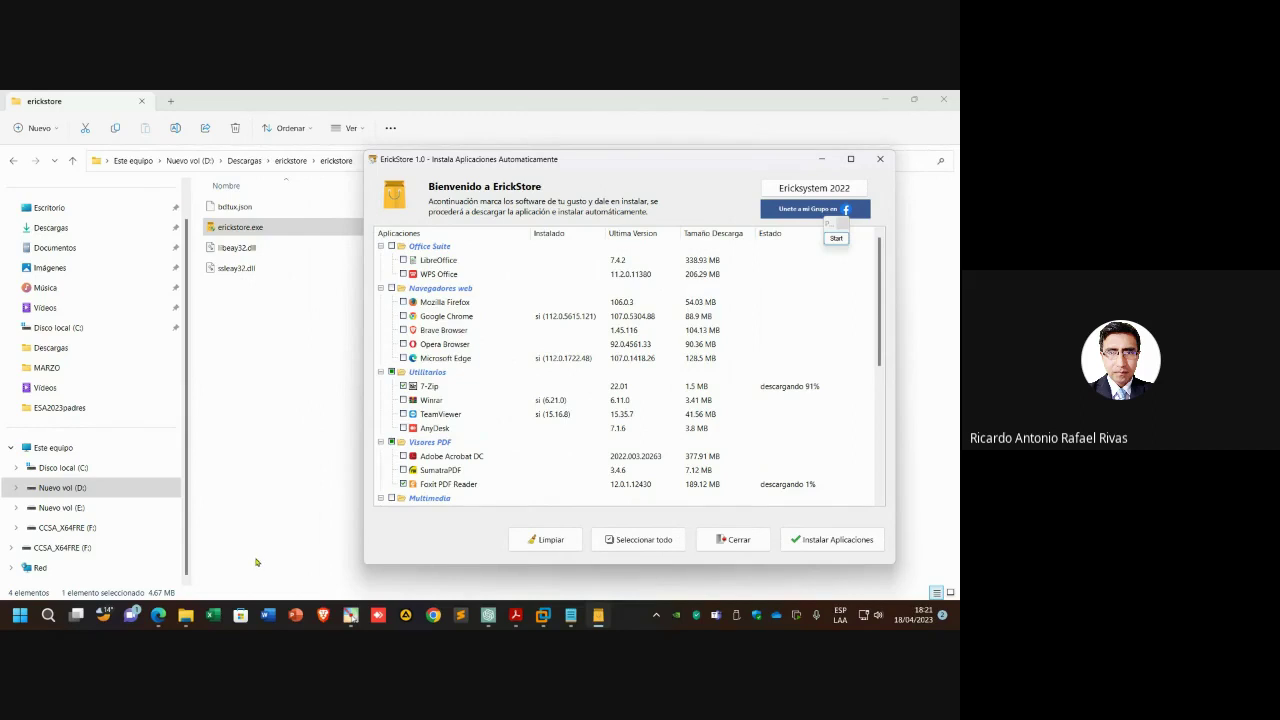
- Point out LibreOffice and WPS Office with a red on-screen arrow and magnification, and check the download status of the remaining applications
{"action": "left_click", "coordinate": [836, 238]}
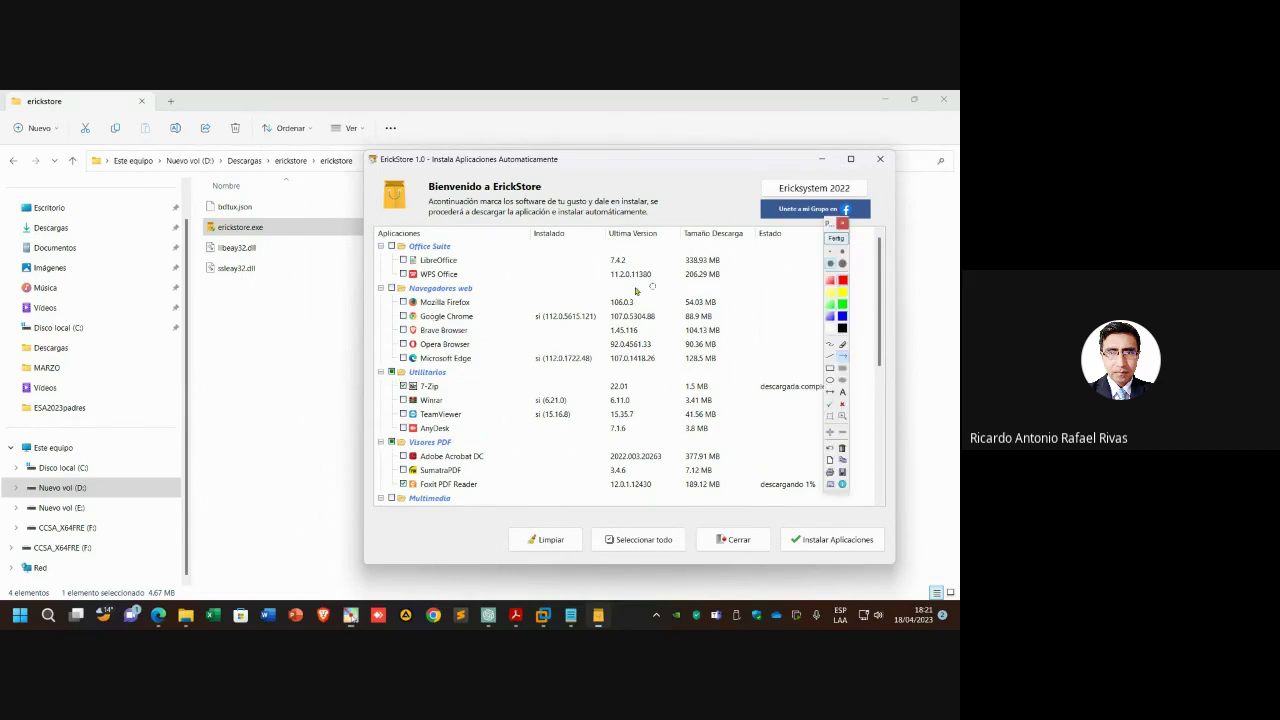
{"action": "left_click_drag", "start_coordinate": [242, 331], "coordinate": [368, 295]}
{"action": "key", "text": "super+plus"}
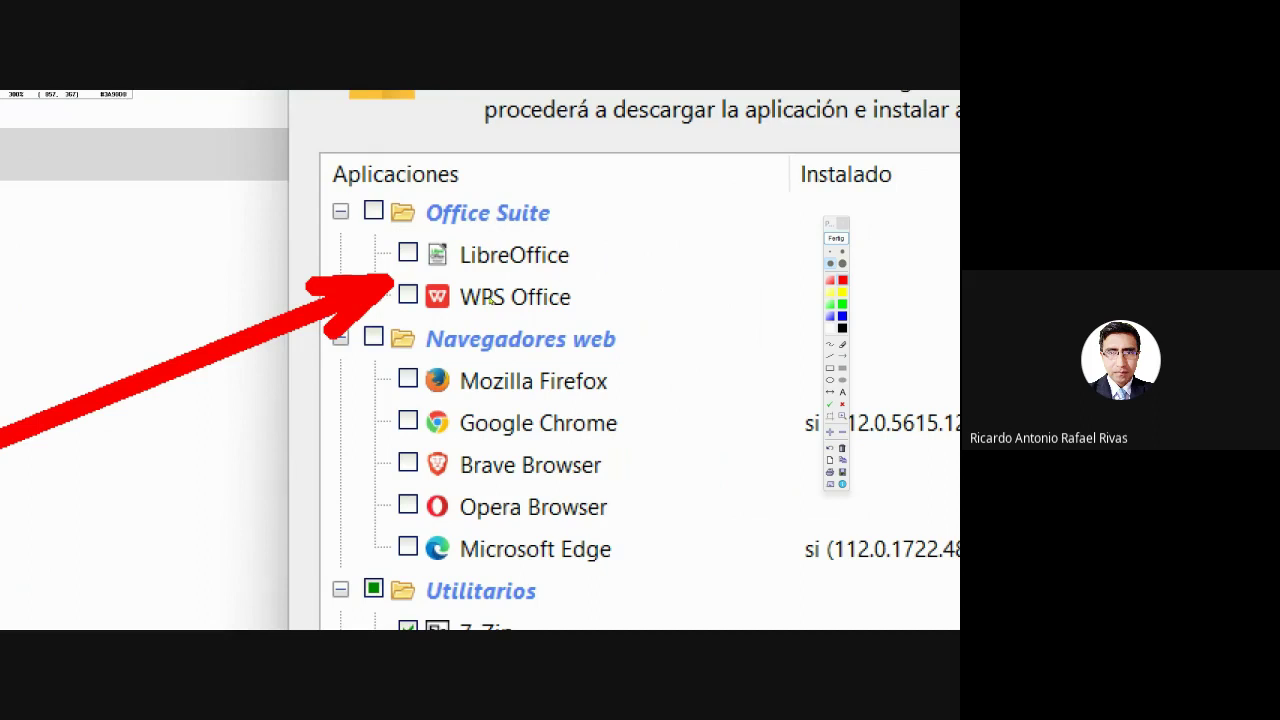
{"action": "key", "text": "super+Escape"}
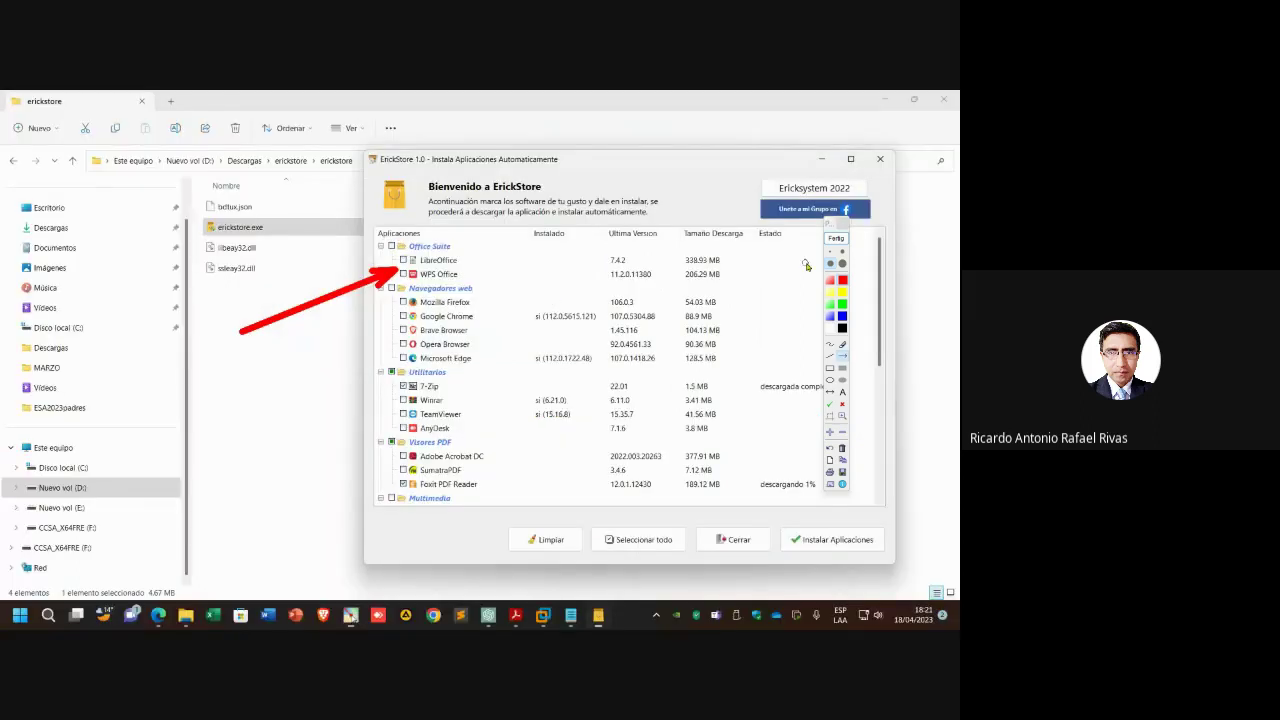
{"action": "left_click", "coordinate": [836, 238]}
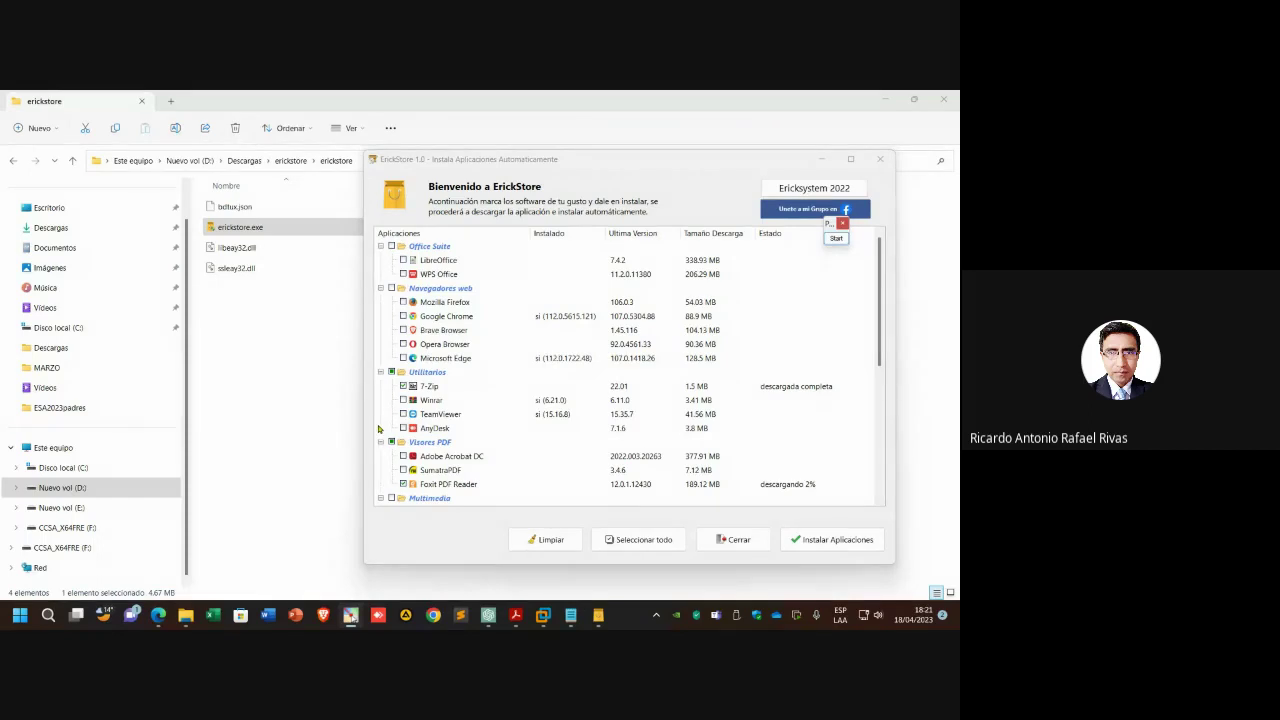
{"action": "scroll", "coordinate": [775, 340], "scroll_direction": "down", "scroll_amount": 4}
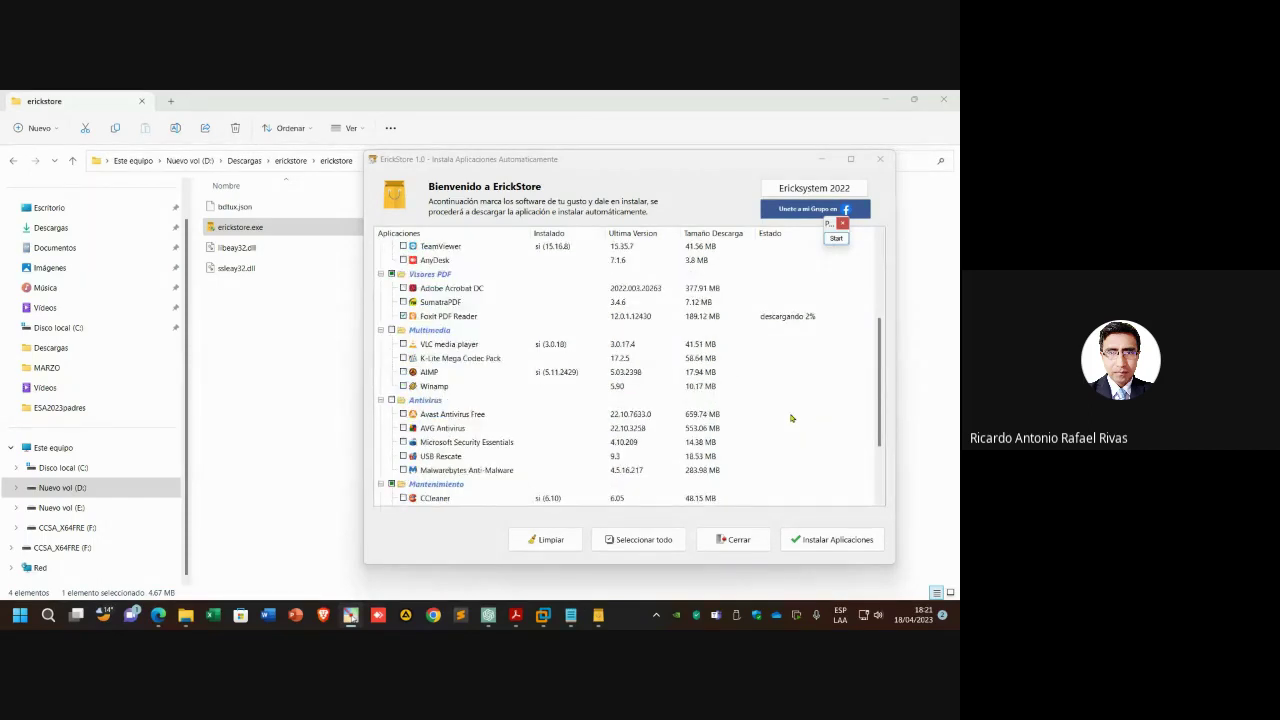
{"action": "scroll", "coordinate": [791, 418], "scroll_direction": "down", "scroll_amount": 3}
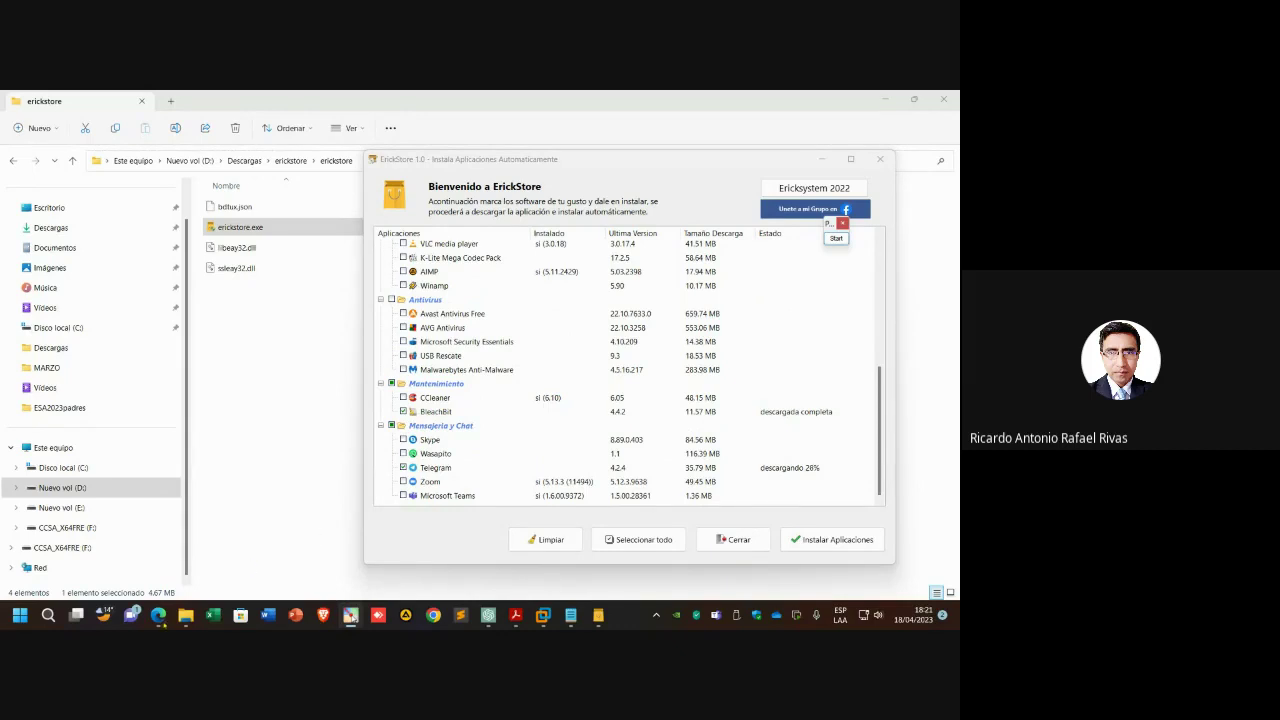
- Switch to the Google Meet call in Microsoft Edge to read its chat messages, and return to the erickstore folder in File Explorer
{"action": "mouse_move", "coordinate": [156, 620]}
{"action": "left_click", "coordinate": [35, 548]}
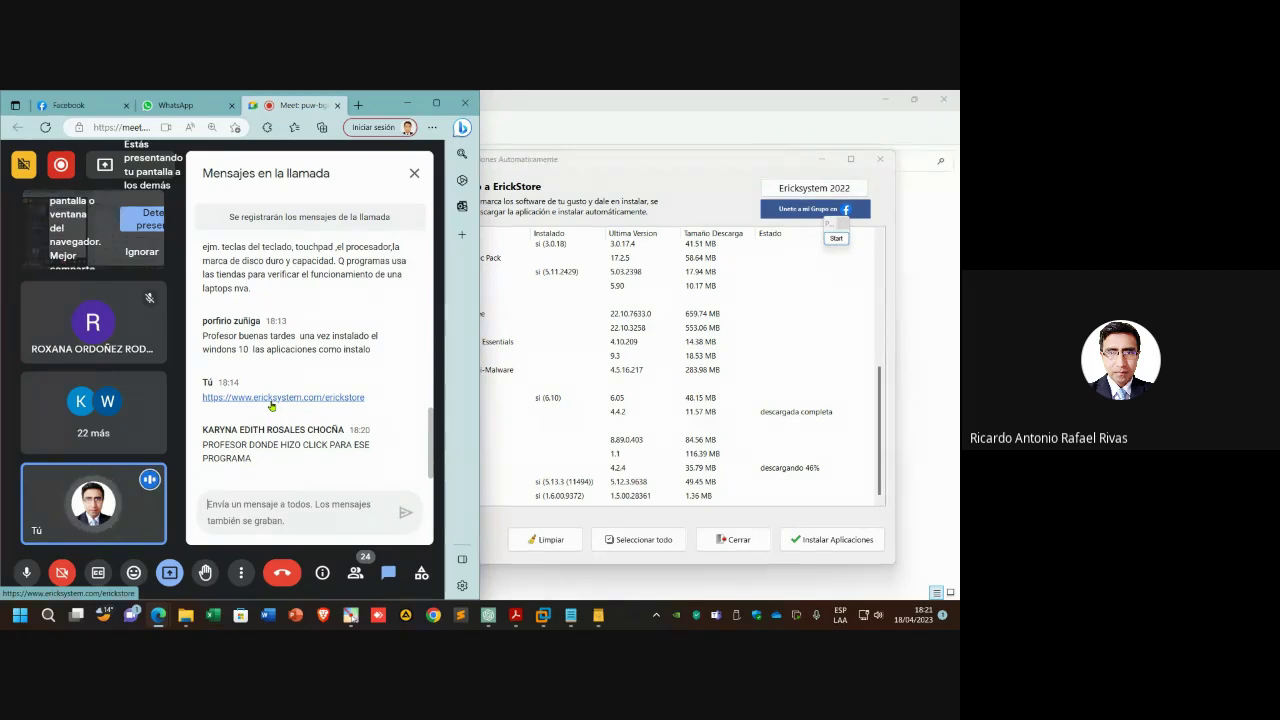
{"action": "left_click", "coordinate": [709, 94]}
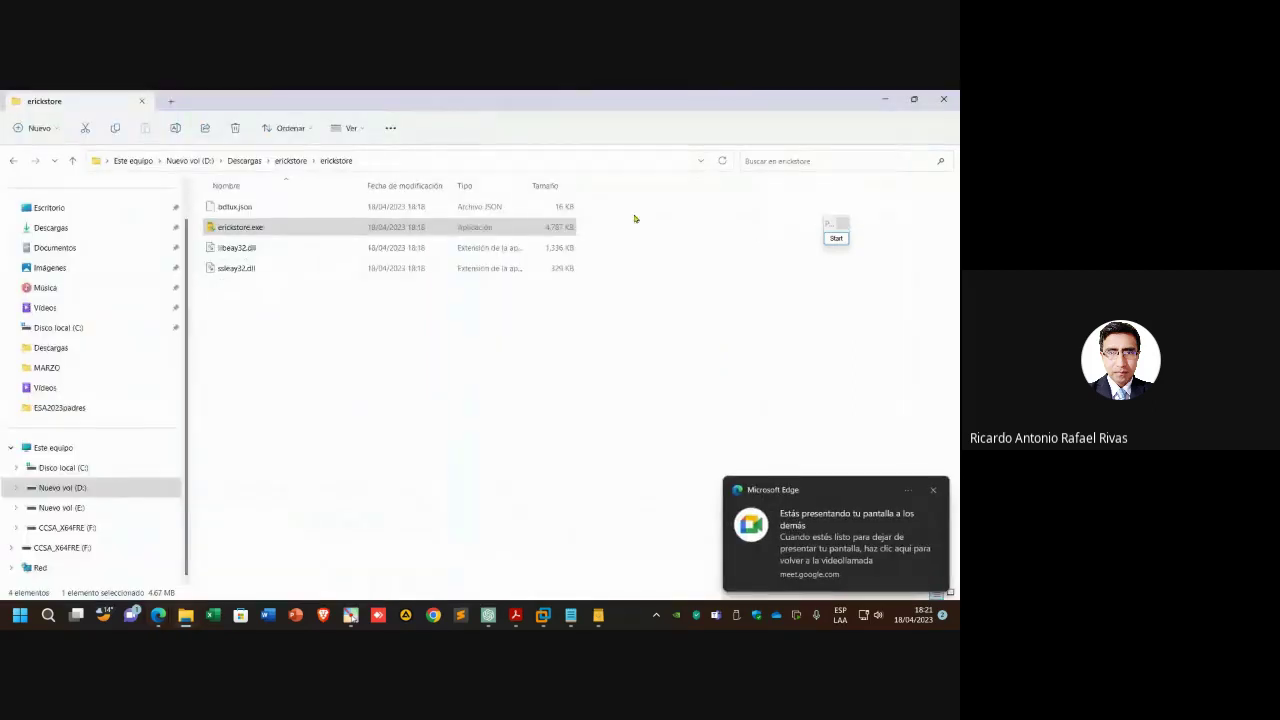
- Switch to the ErickStore page in Microsoft Edge and review its description, requirements, and the ErickStore 1.1 Beta and 1.0 download links
{"action": "mouse_move", "coordinate": [158, 615]}
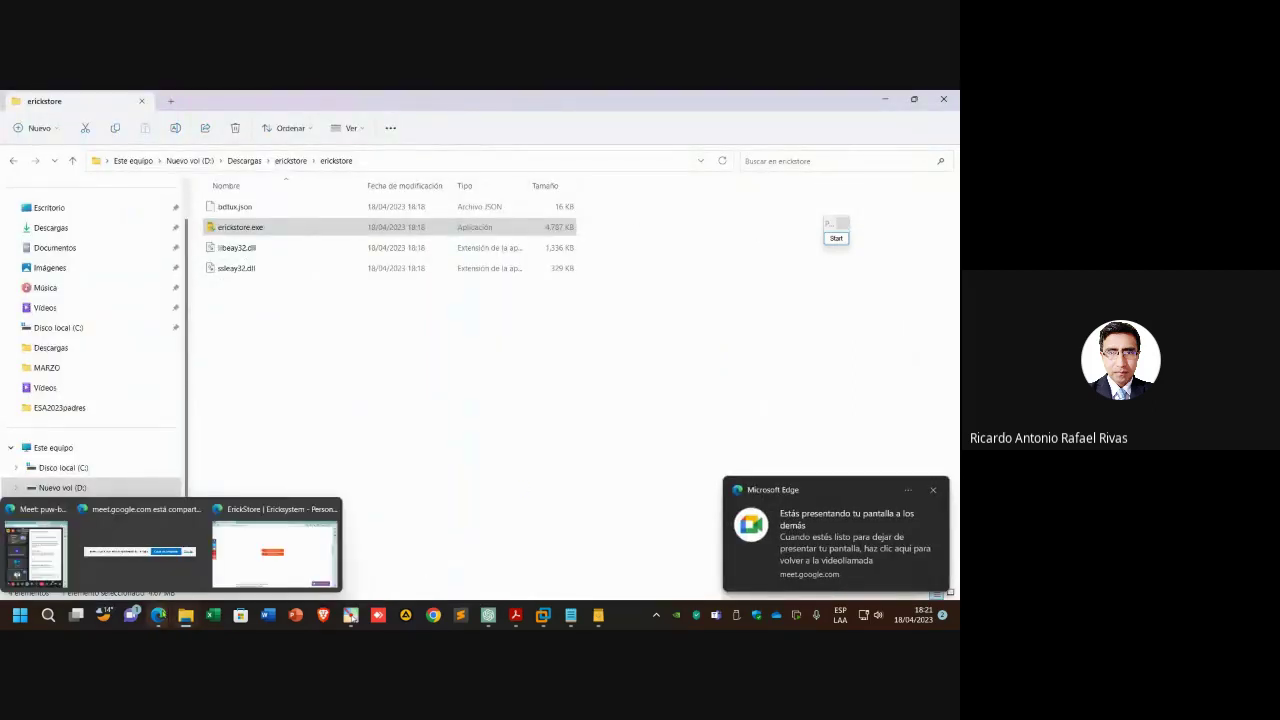
{"action": "left_click", "coordinate": [290, 545]}
{"action": "scroll", "coordinate": [347, 469], "scroll_direction": "up", "scroll_amount": 10}
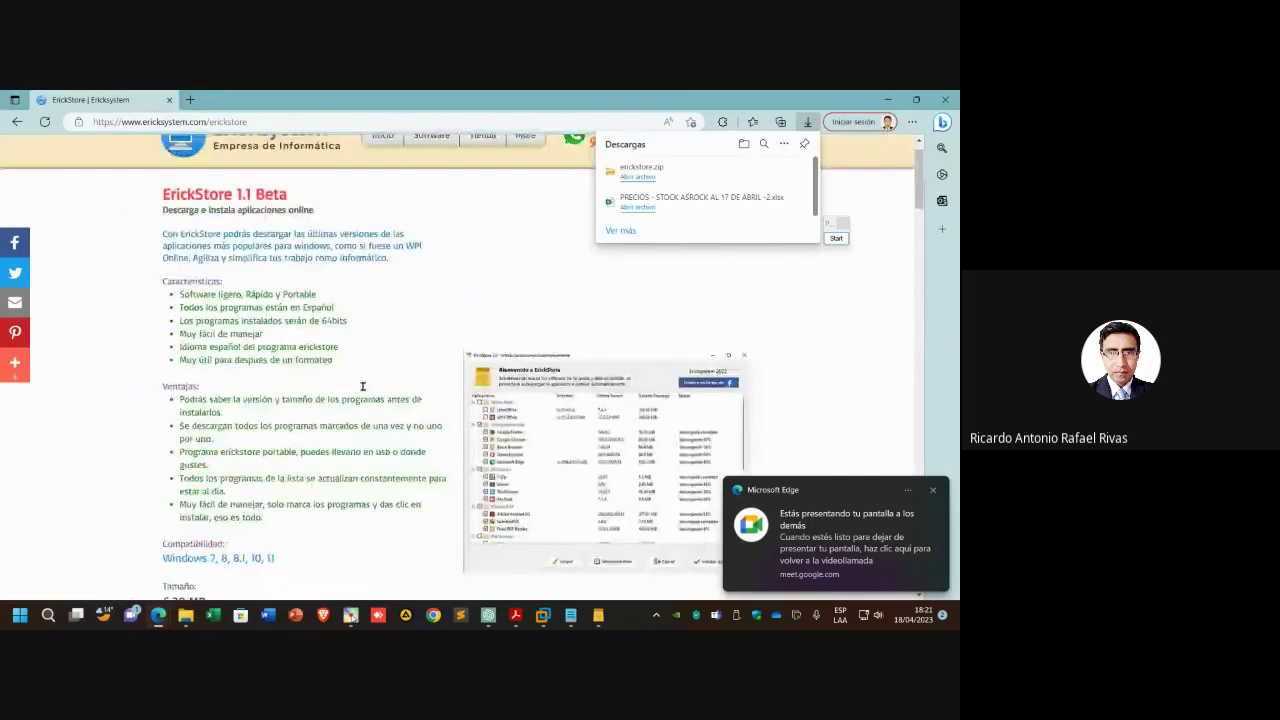
{"action": "left_click", "coordinate": [570, 311]}
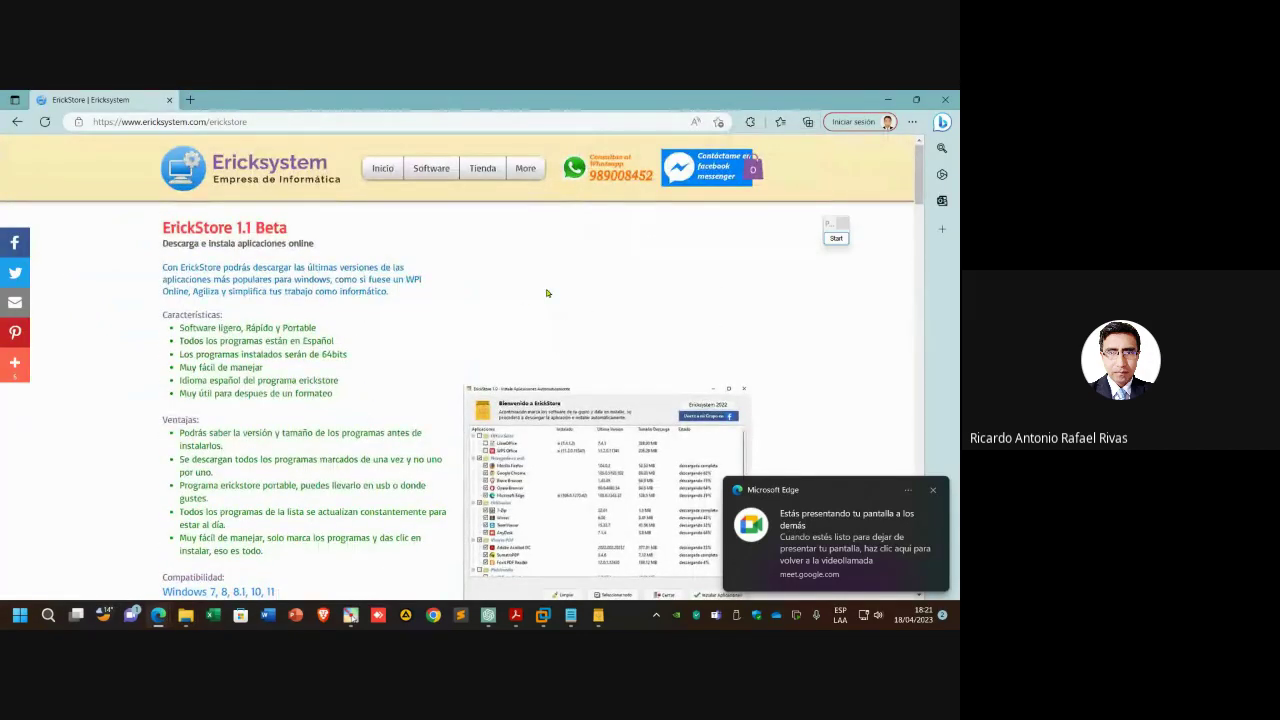
{"action": "scroll", "coordinate": [518, 285], "scroll_direction": "down", "scroll_amount": 3}
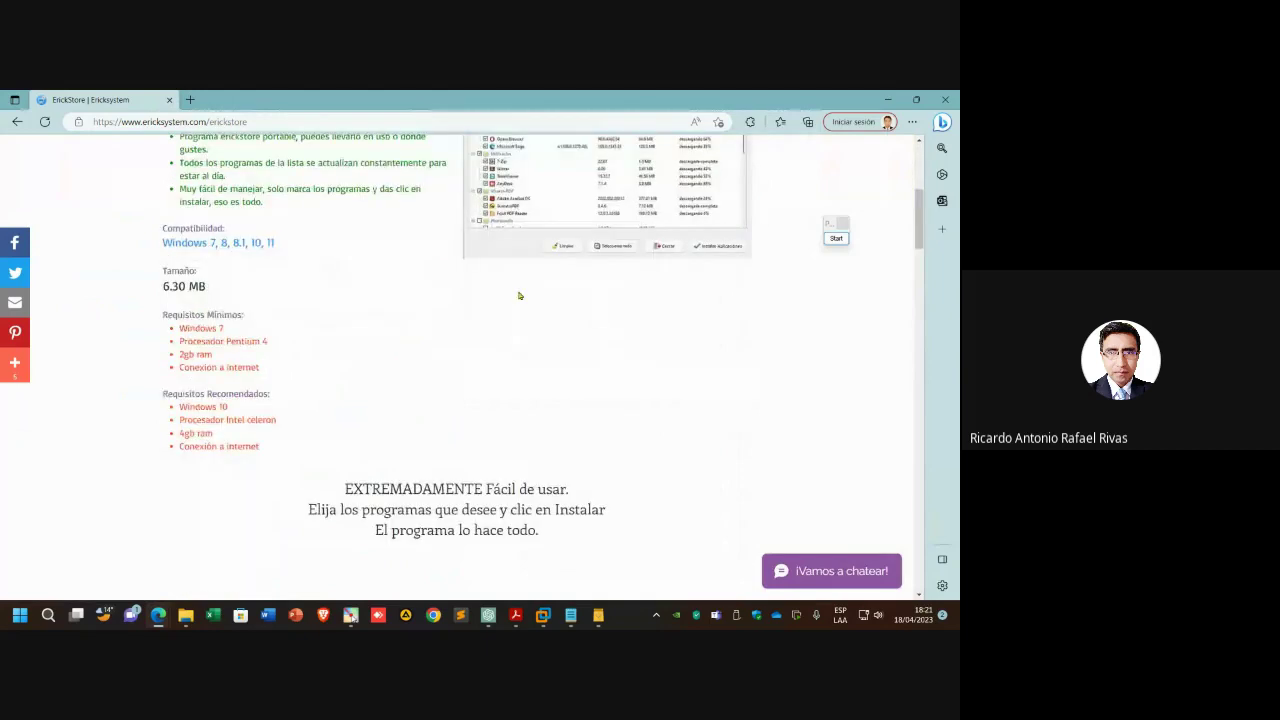
{"action": "scroll", "coordinate": [519, 300], "scroll_direction": "down", "scroll_amount": 8}
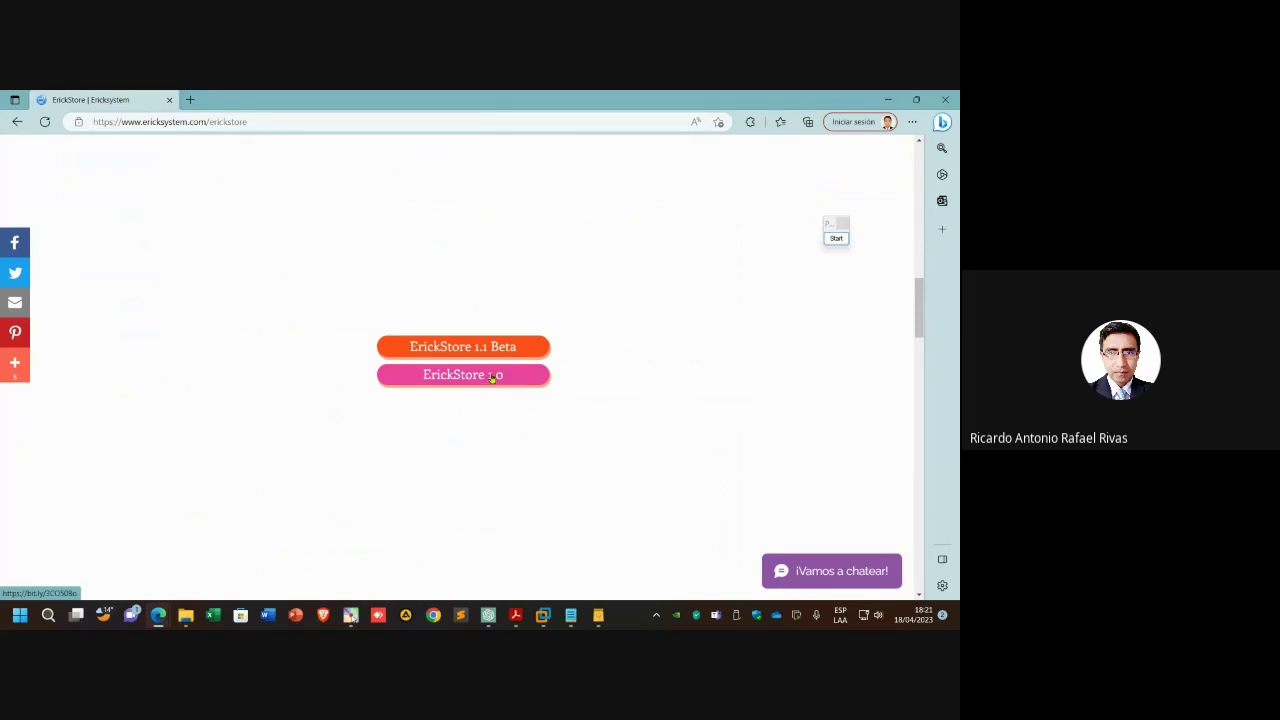
- Switch to the Descargas folder in File Explorer, show the extraction options available for erickstore.zip, and dismiss them without extracting
{"action": "left_click", "coordinate": [185, 615]}
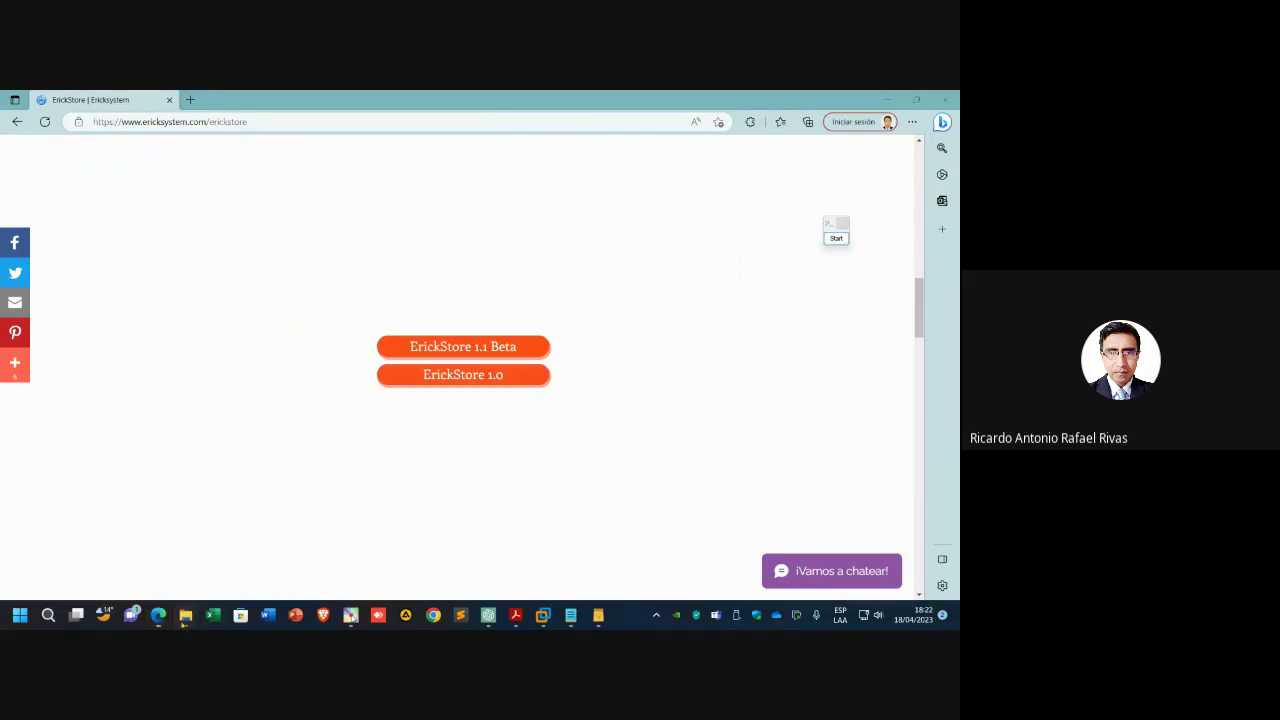
{"action": "left_click", "coordinate": [131, 569]}
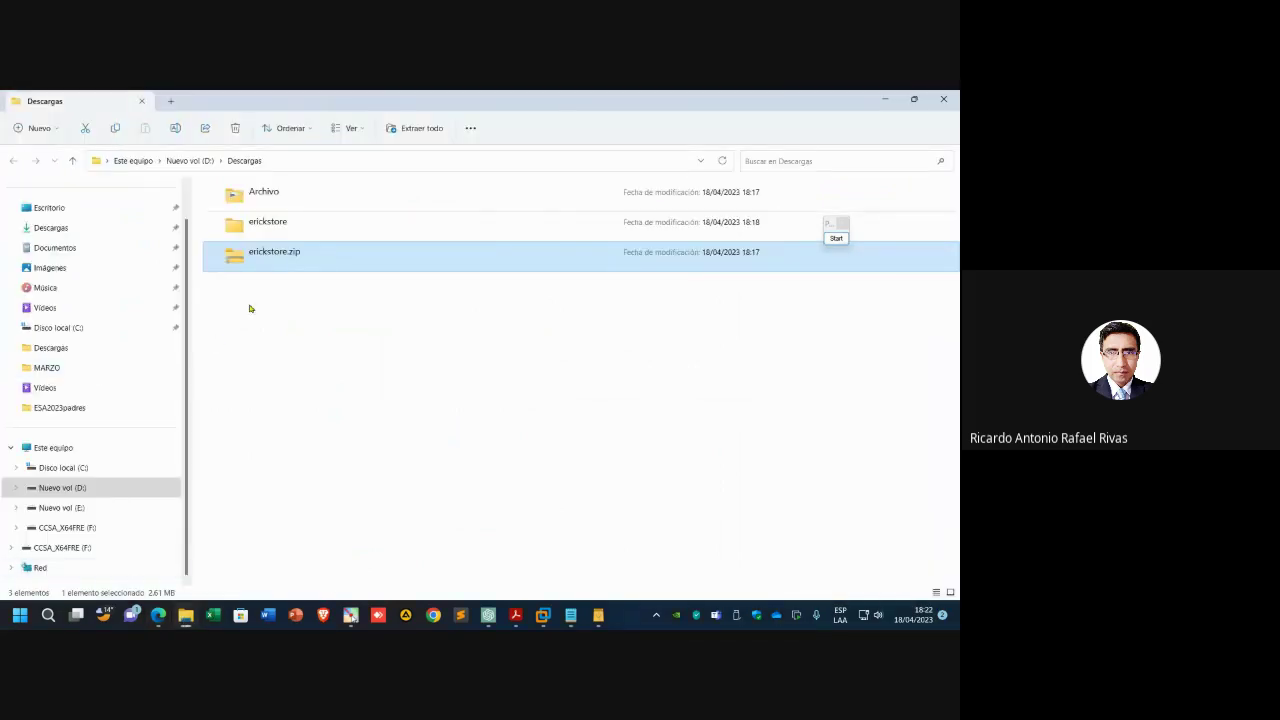
{"action": "left_click", "coordinate": [297, 315]}
{"action": "left_click", "coordinate": [294, 266]}
{"action": "right_click", "coordinate": [282, 258]}
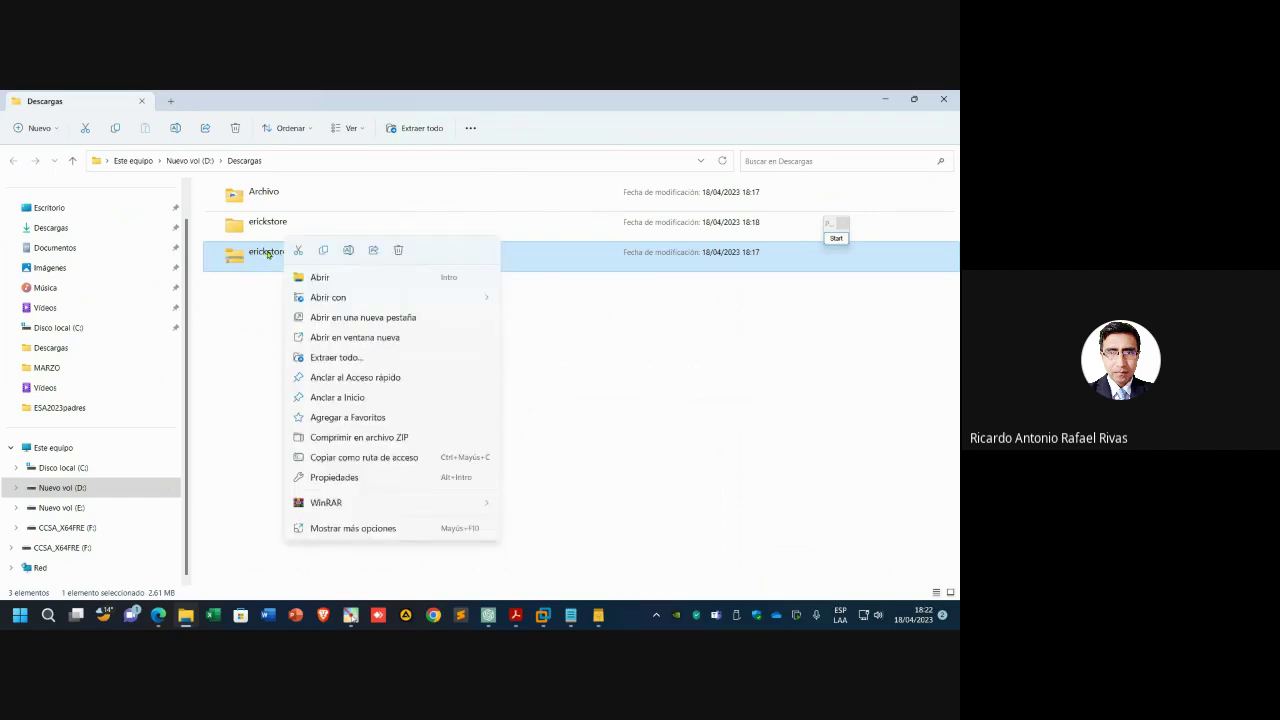
{"action": "left_click", "coordinate": [567, 375]}
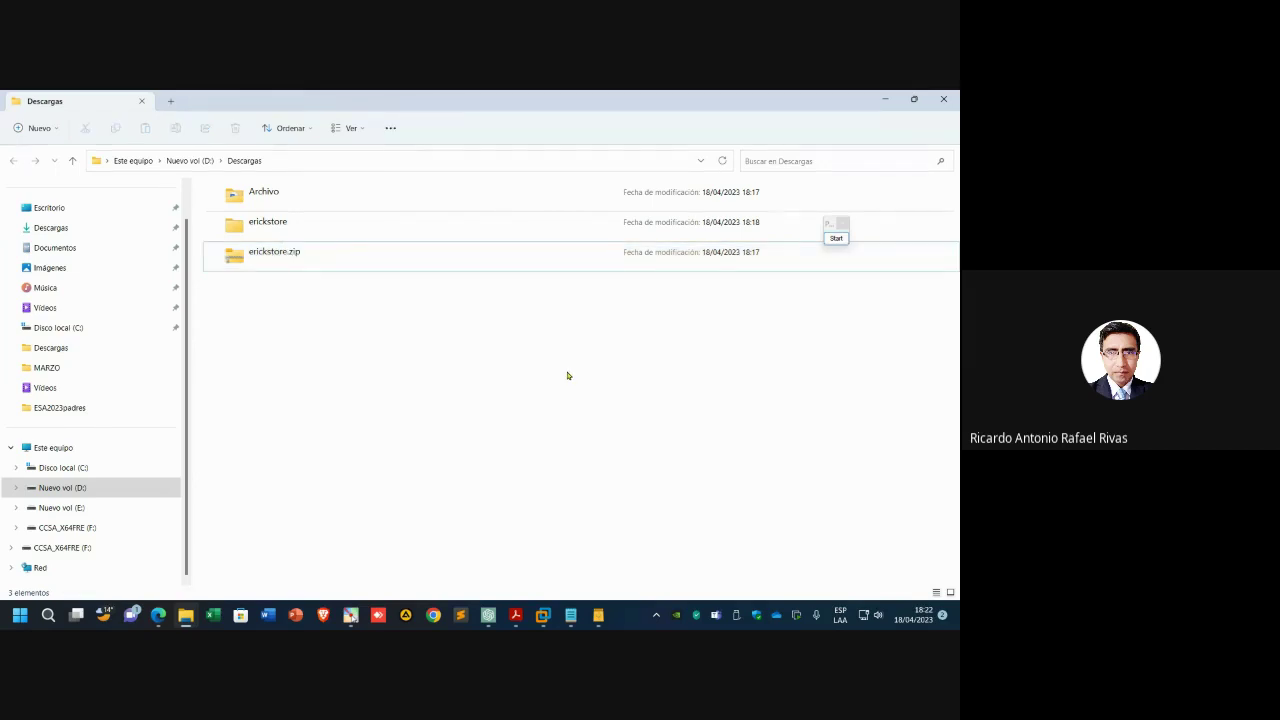
- Open the extracted erickstore folder in Descargas and its inner erickstore folder to show the program files
{"action": "left_click", "coordinate": [325, 228]}
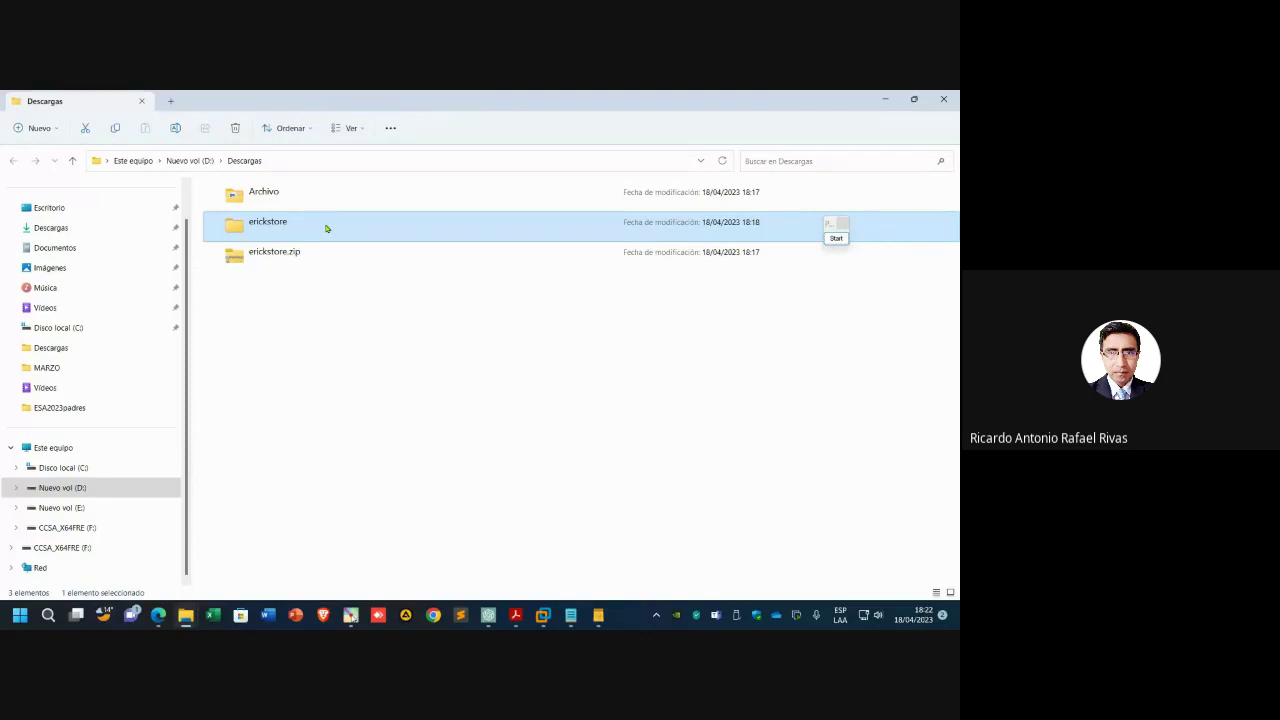
{"action": "double_click", "coordinate": [325, 228]}
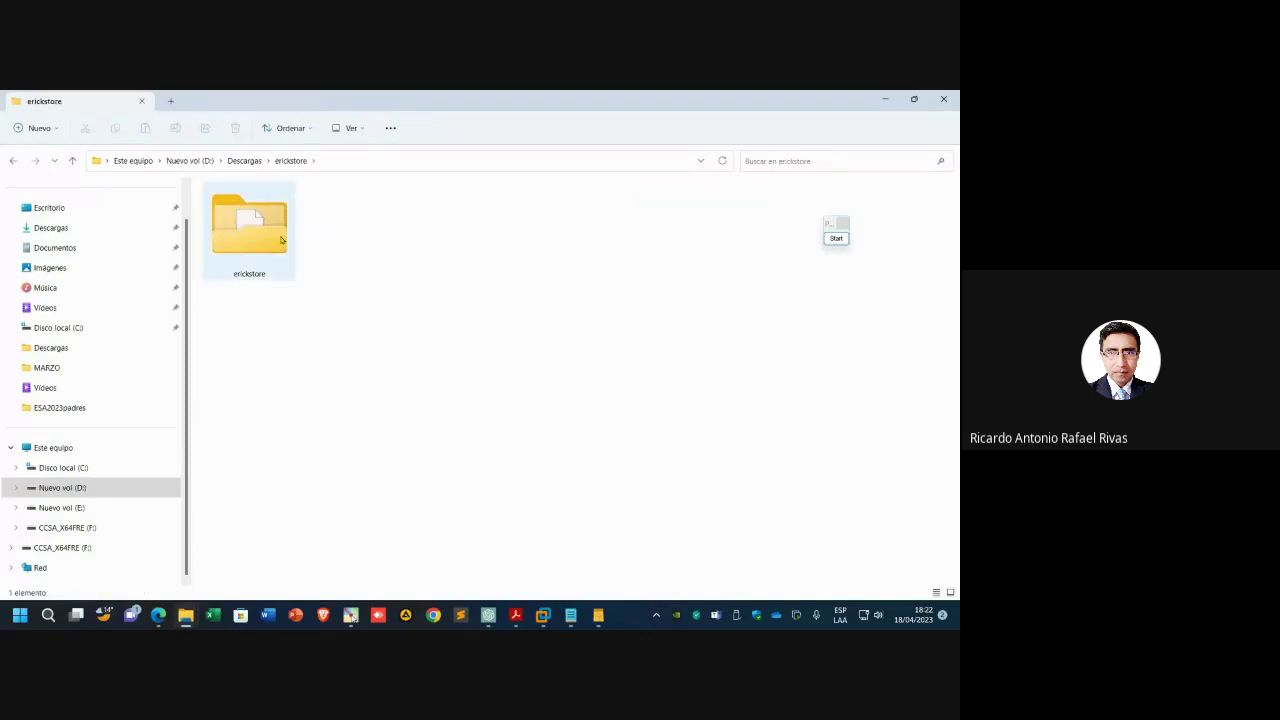
{"action": "left_click", "coordinate": [281, 240]}
{"action": "double_click", "coordinate": [281, 240]}
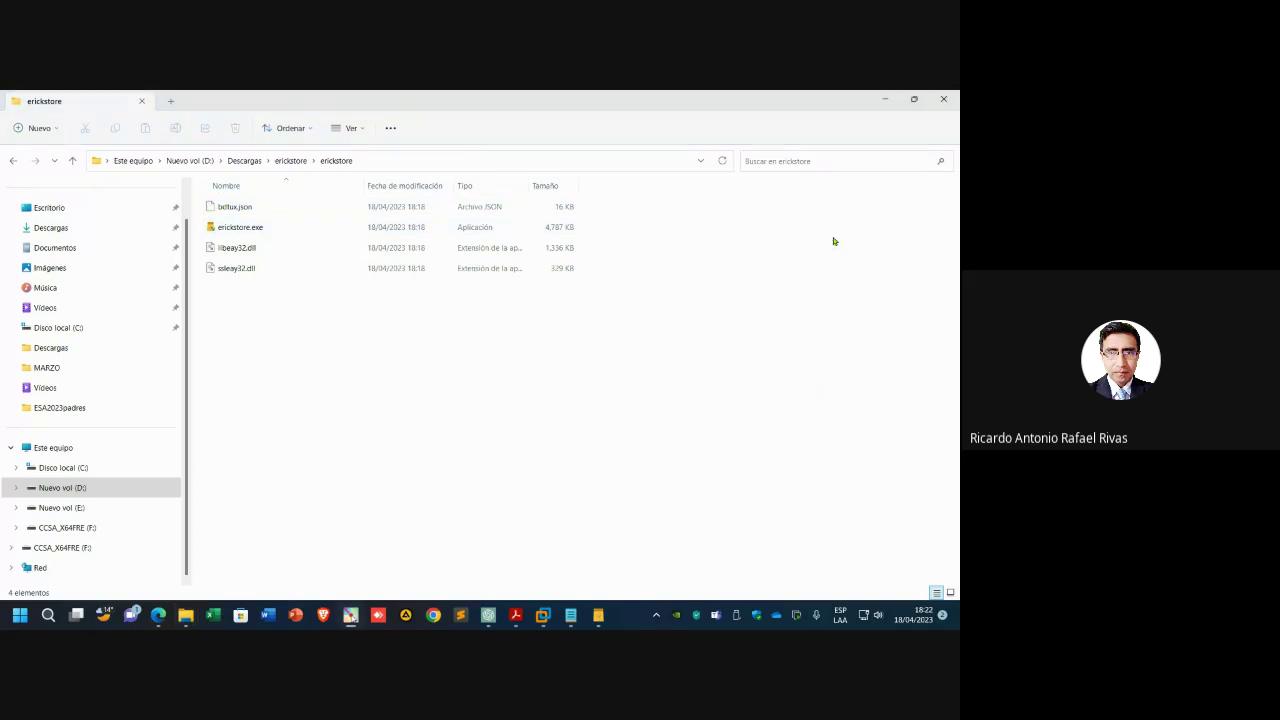
- Point out erickstore.exe with a red on-screen arrow and magnification, and end the annotation
{"action": "mouse_move", "coordinate": [826, 308]}
{"action": "mouse_move", "coordinate": [570, 206]}
{"action": "left_mouse_down"}
{"action": "mouse_move", "coordinate": [320, 249]}
{"action": "mouse_move", "coordinate": [283, 227]}
{"action": "left_mouse_up"}
{"action": "key", "text": "super+plus"}
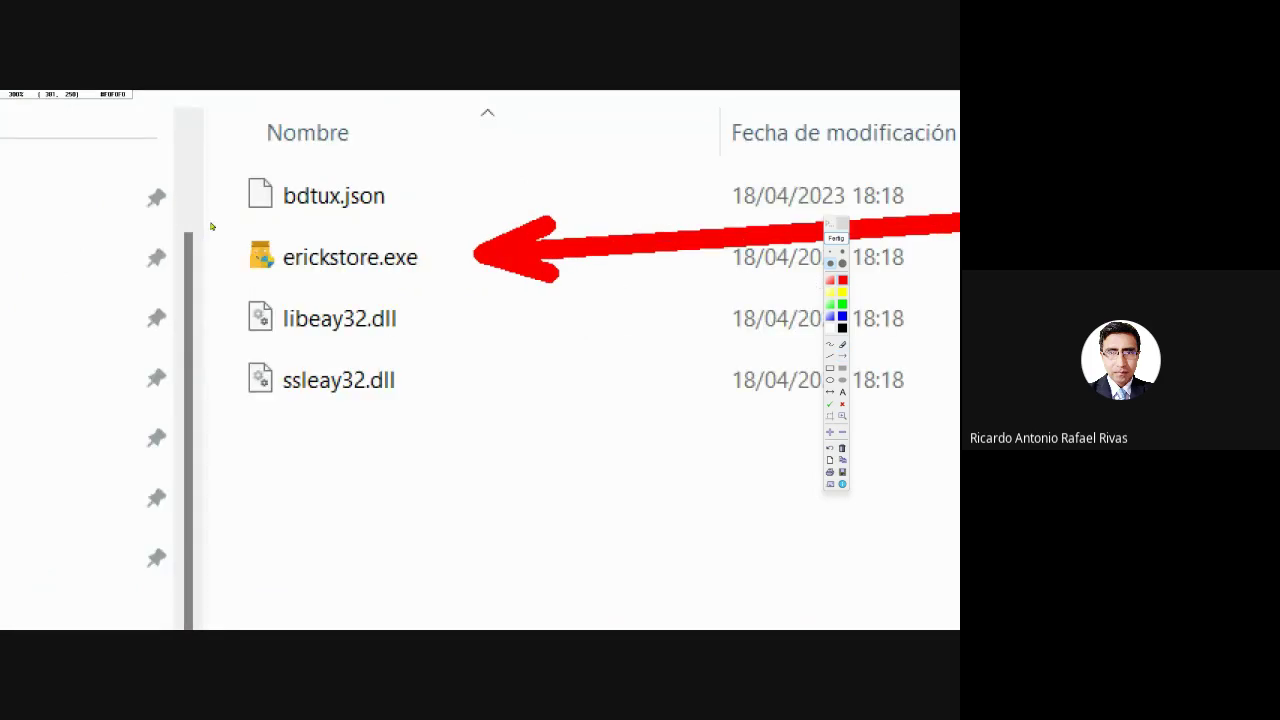
{"action": "key", "text": "super+Escape"}
{"action": "left_click", "coordinate": [835, 238]}
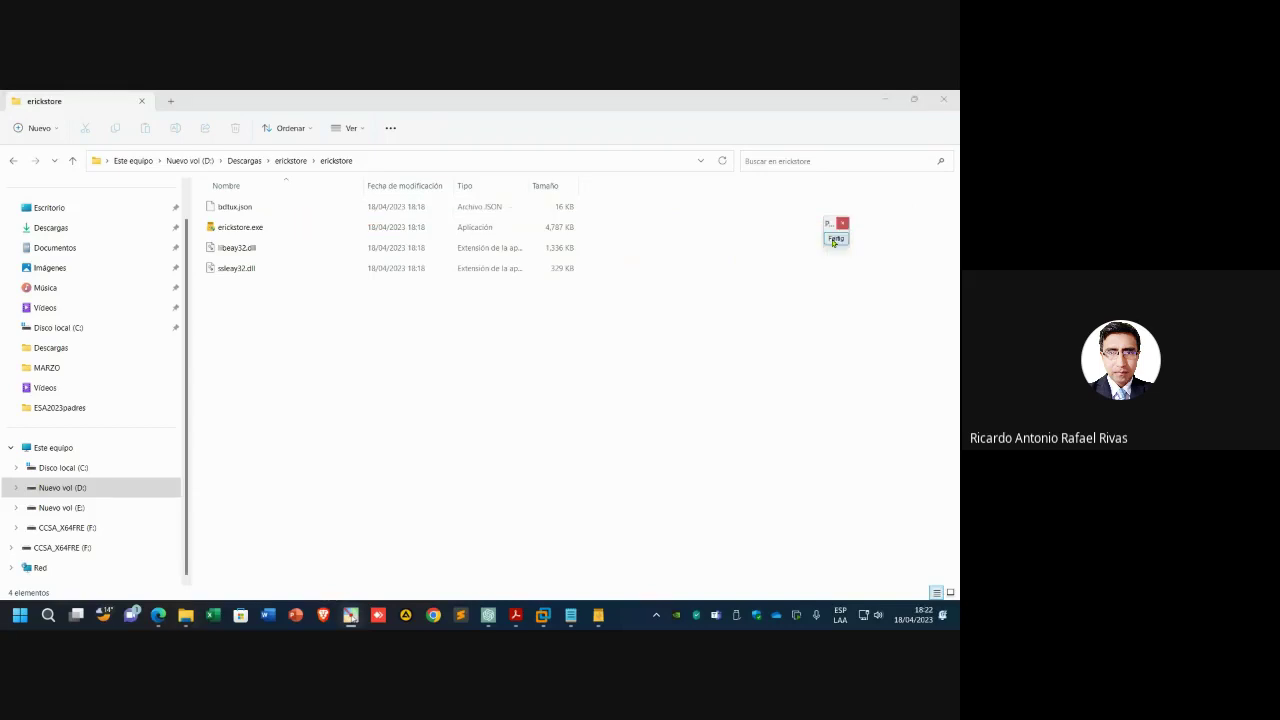
- Place the ErickStore window beside the Google Meet call, and mute the call microphone briefly before turning it back on
{"action": "left_click", "coordinate": [597, 615]}
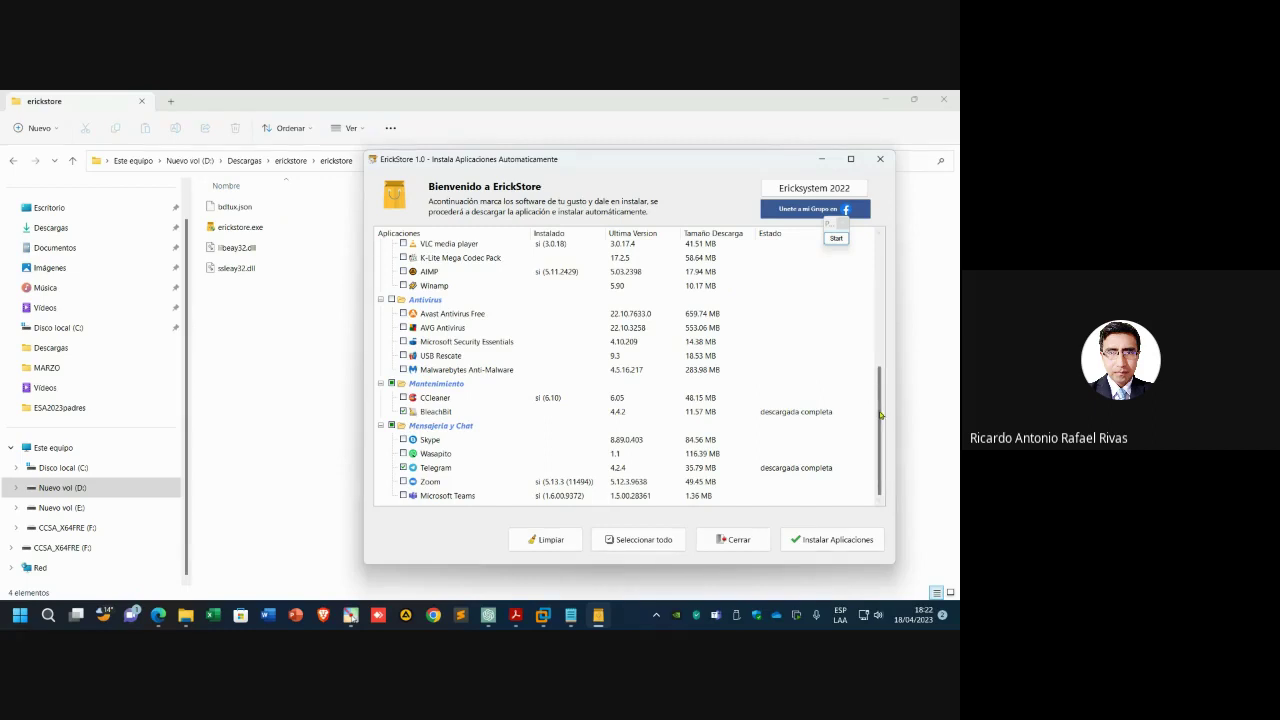
{"action": "left_click_drag", "start_coordinate": [878, 405], "coordinate": [882, 352]}
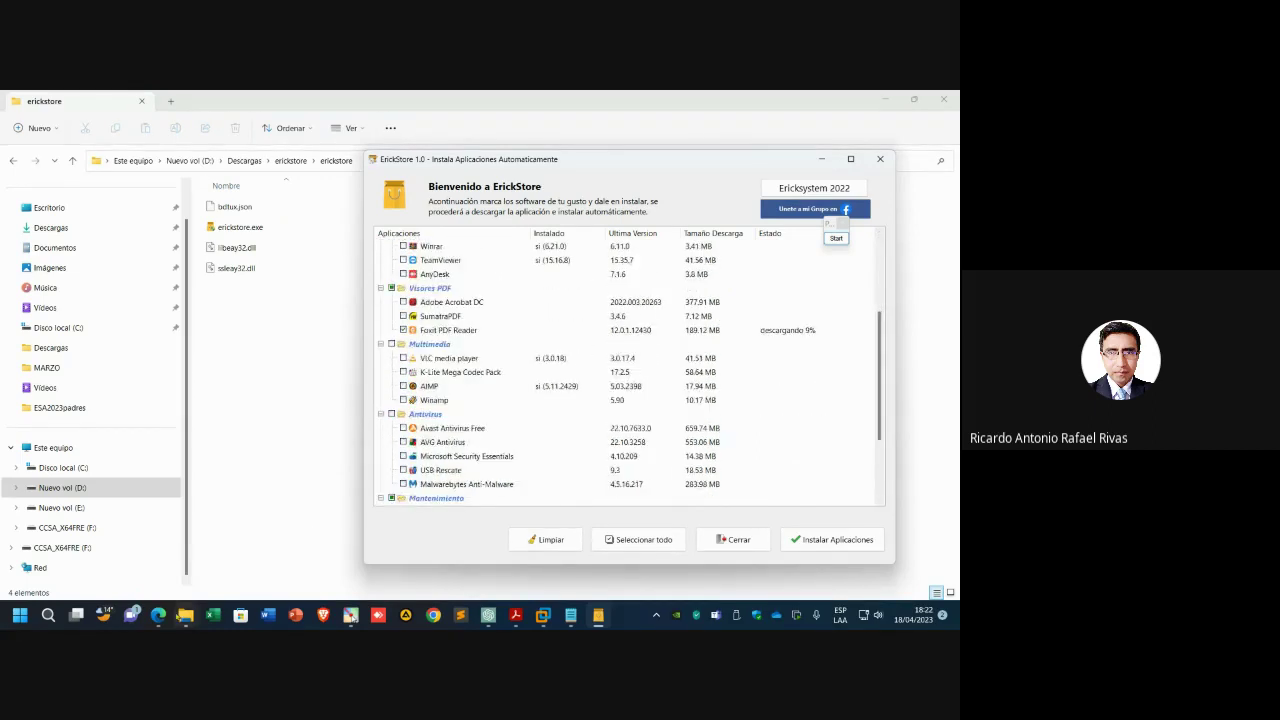
{"action": "mouse_move", "coordinate": [158, 615]}
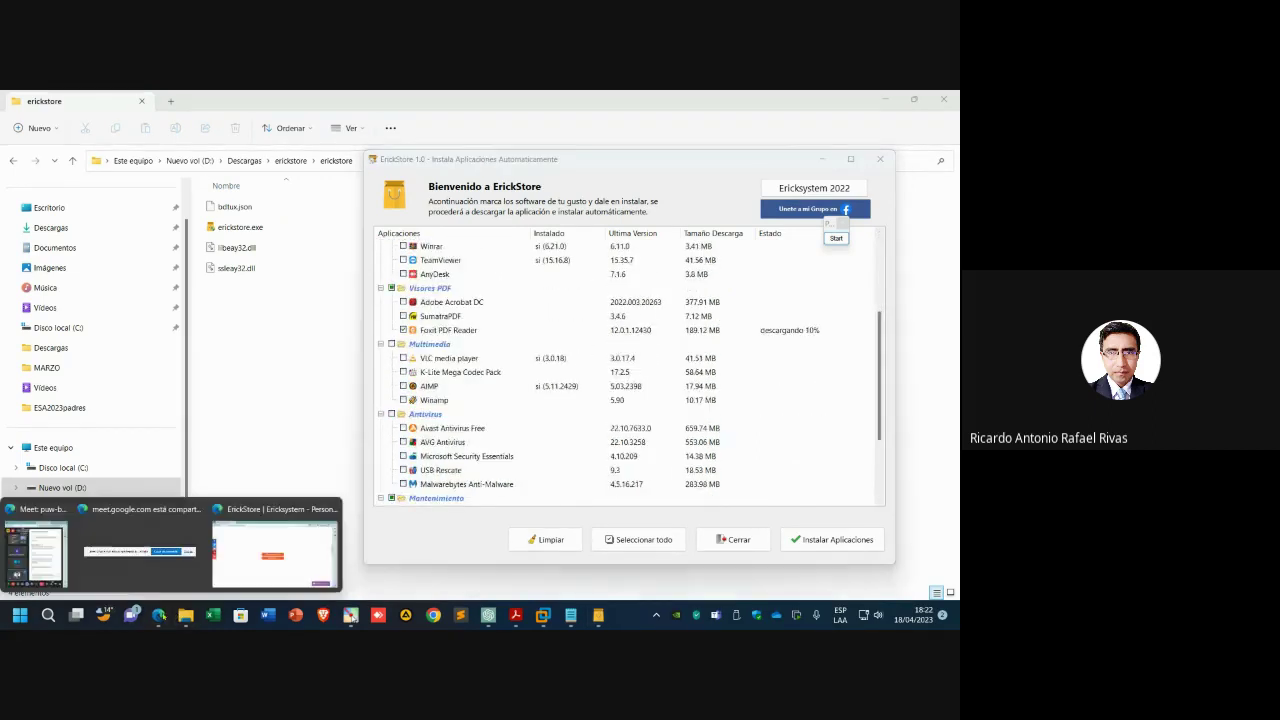
{"action": "left_click", "coordinate": [35, 552]}
{"action": "left_click_drag", "start_coordinate": [620, 160], "coordinate": [754, 169]}
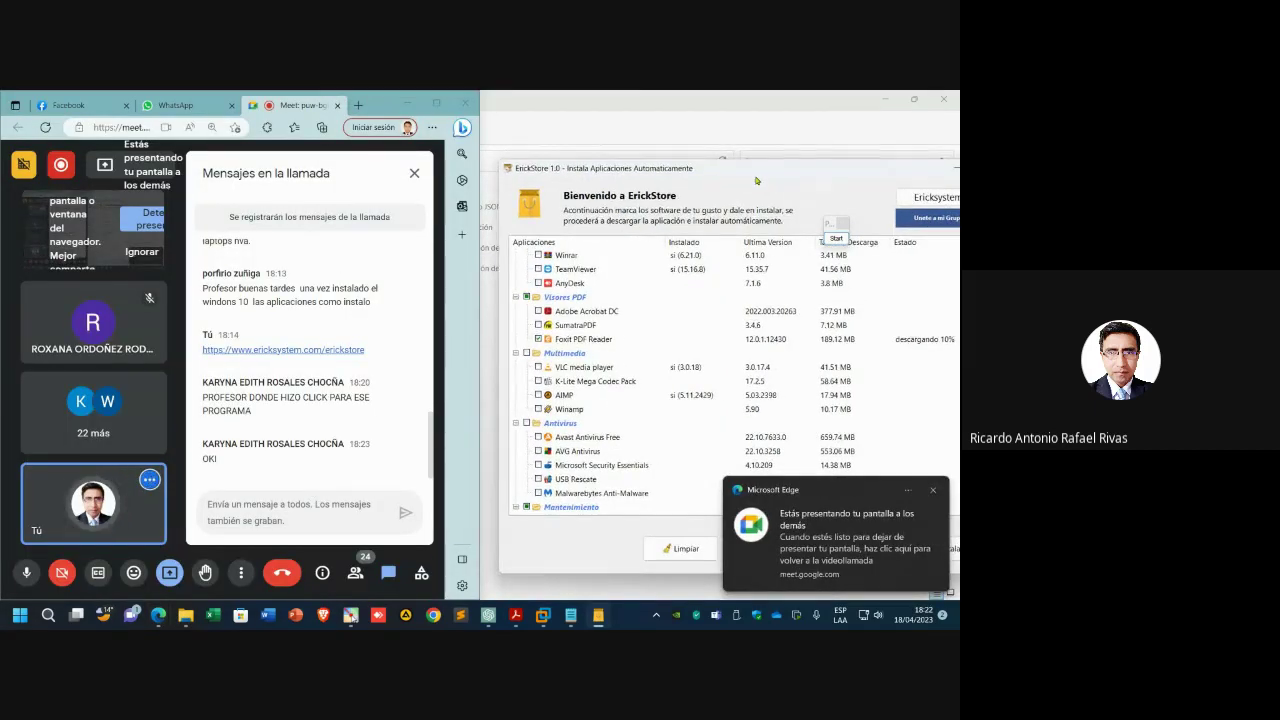
{"action": "left_click", "coordinate": [26, 573]}
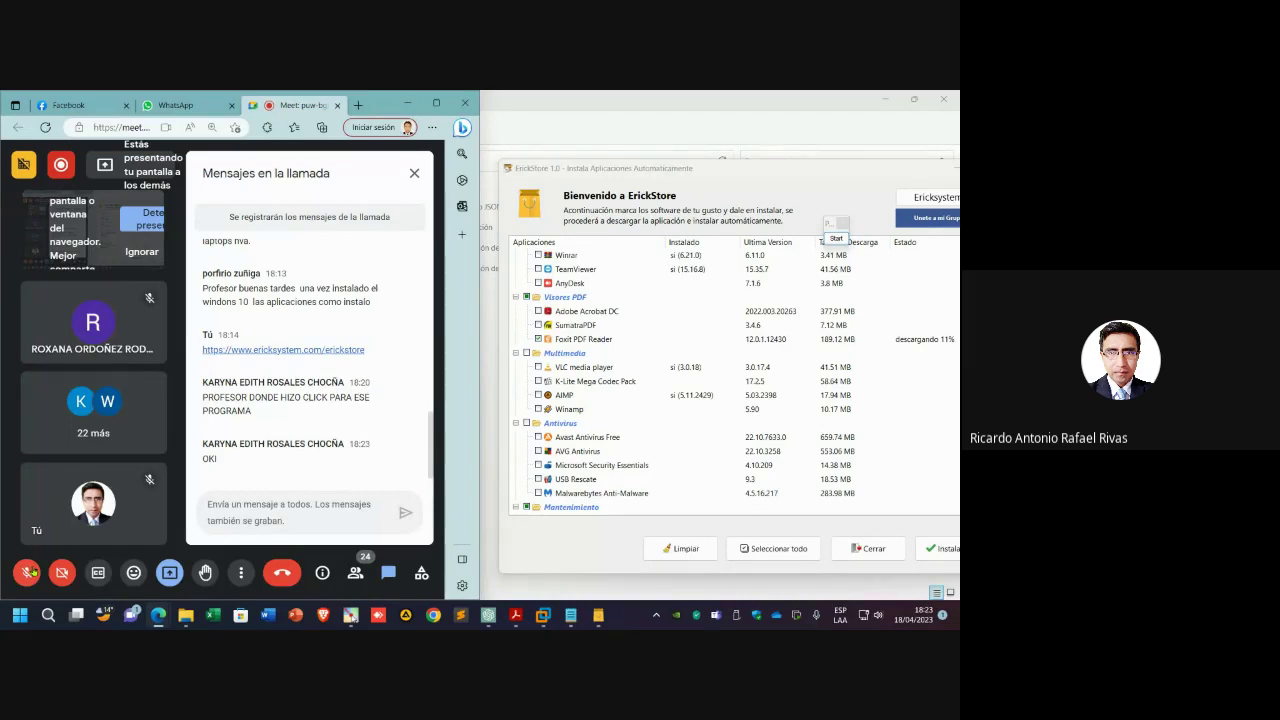
{"action": "key", "text": "ctrl+d"}
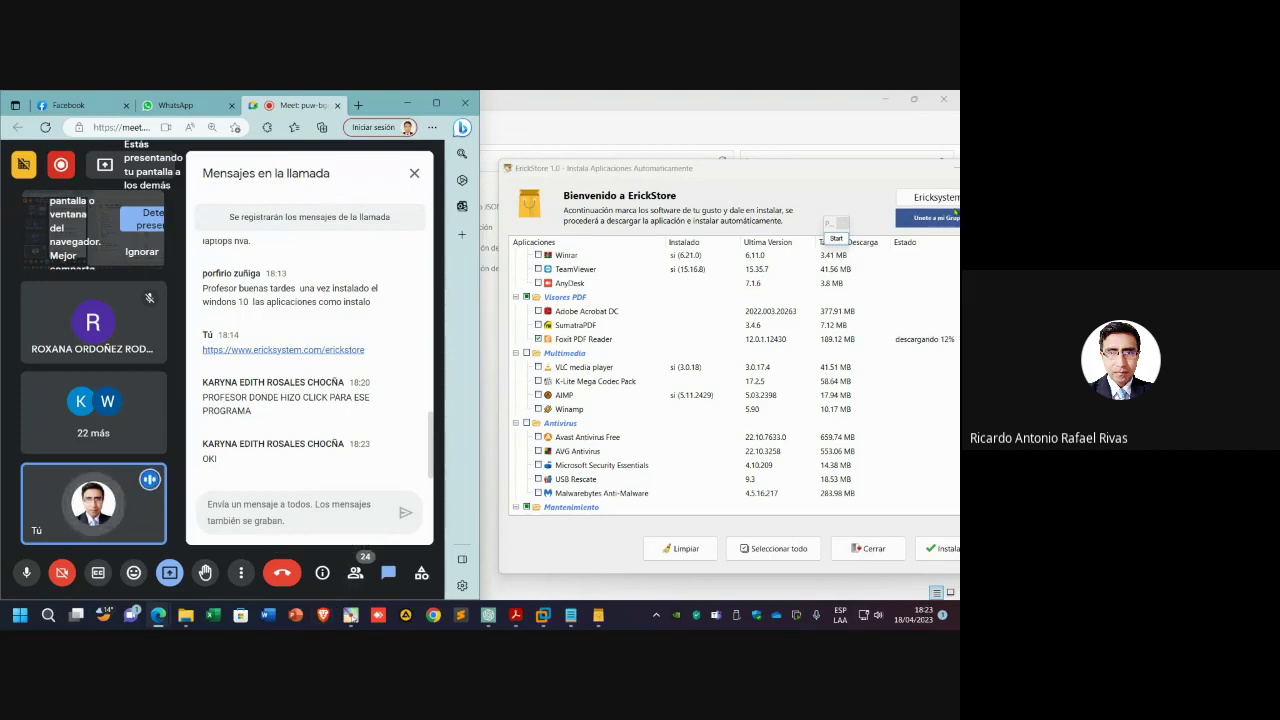
- Check the download status of the selected applications in the ErickStore list, including Foxit PDF Reader, BleachBit, Telegram and 7-Zip
{"action": "double_click", "coordinate": [833, 112]}
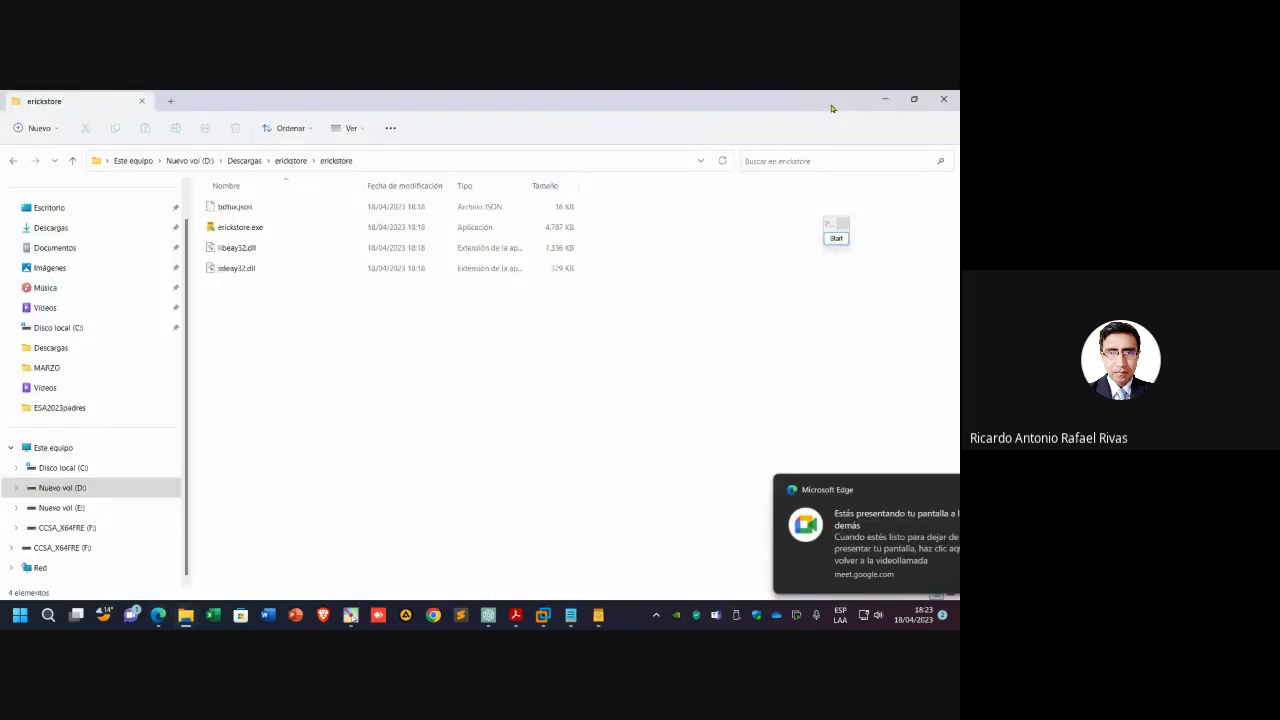
{"action": "left_click", "coordinate": [598, 615]}
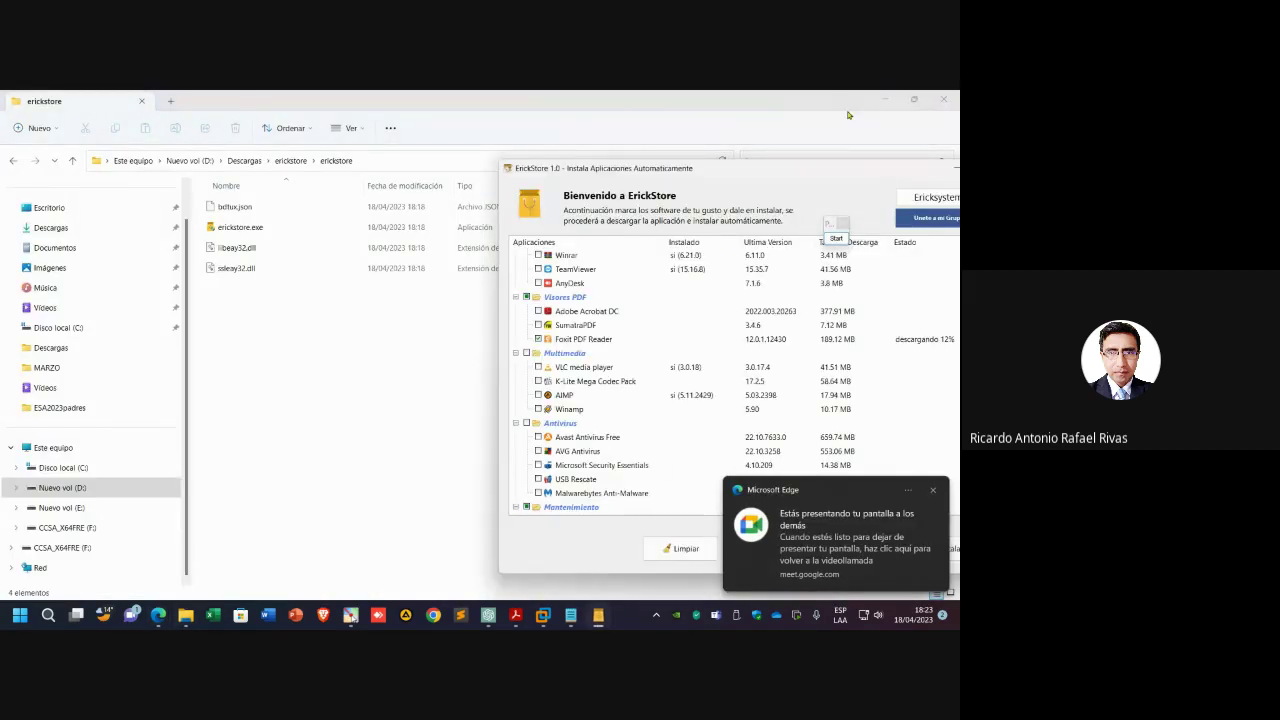
{"action": "left_click_drag", "start_coordinate": [767, 172], "coordinate": [351, 194]}
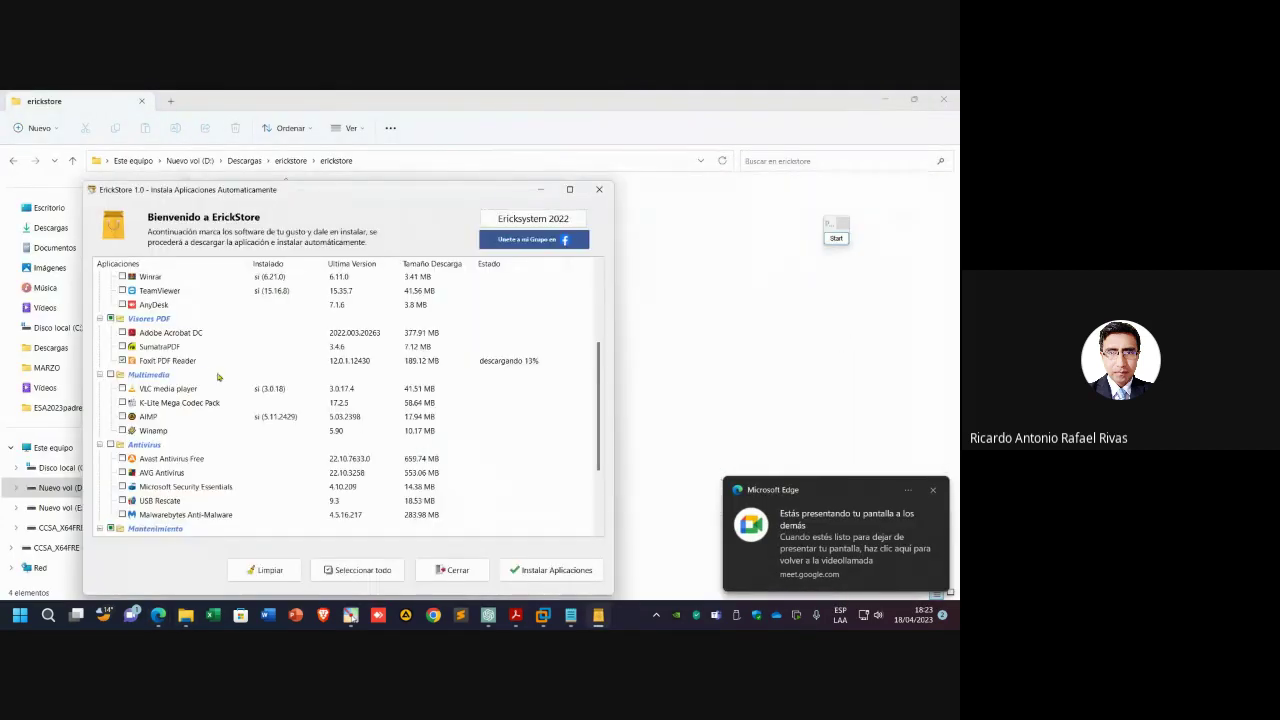
{"action": "left_click", "coordinate": [400, 362]}
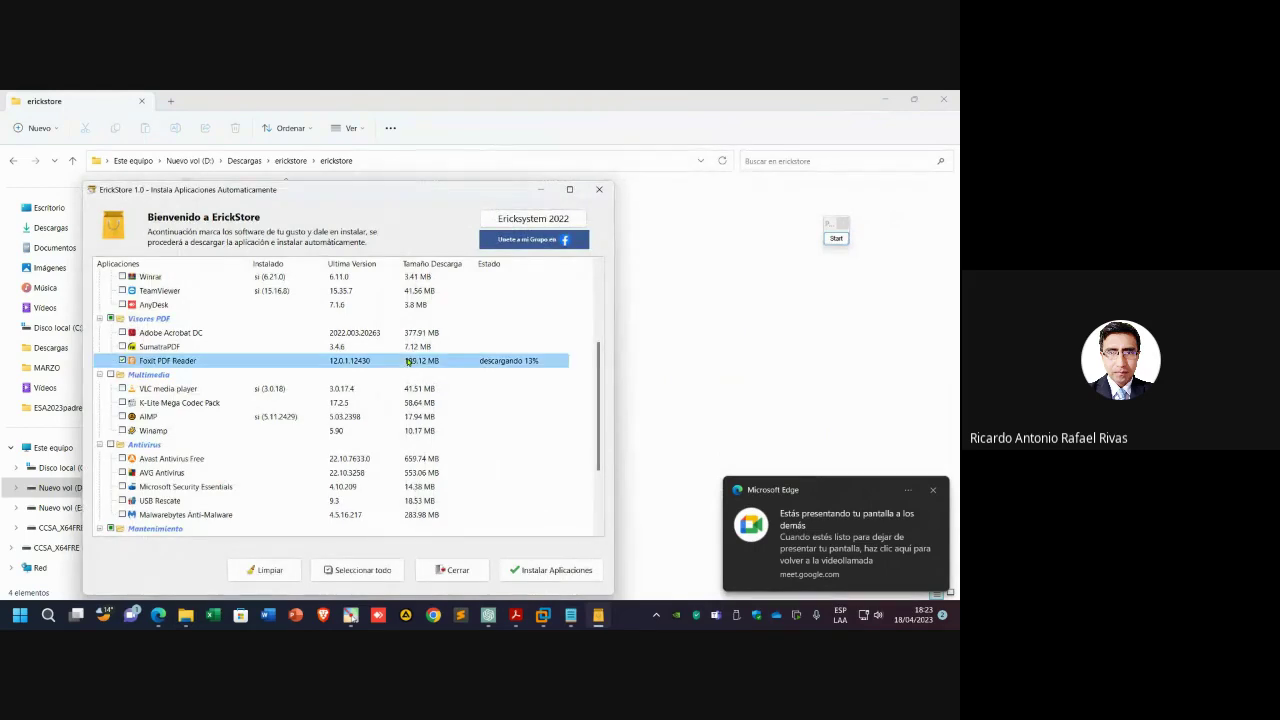
{"action": "scroll", "coordinate": [425, 366], "scroll_direction": "down", "scroll_amount": 2}
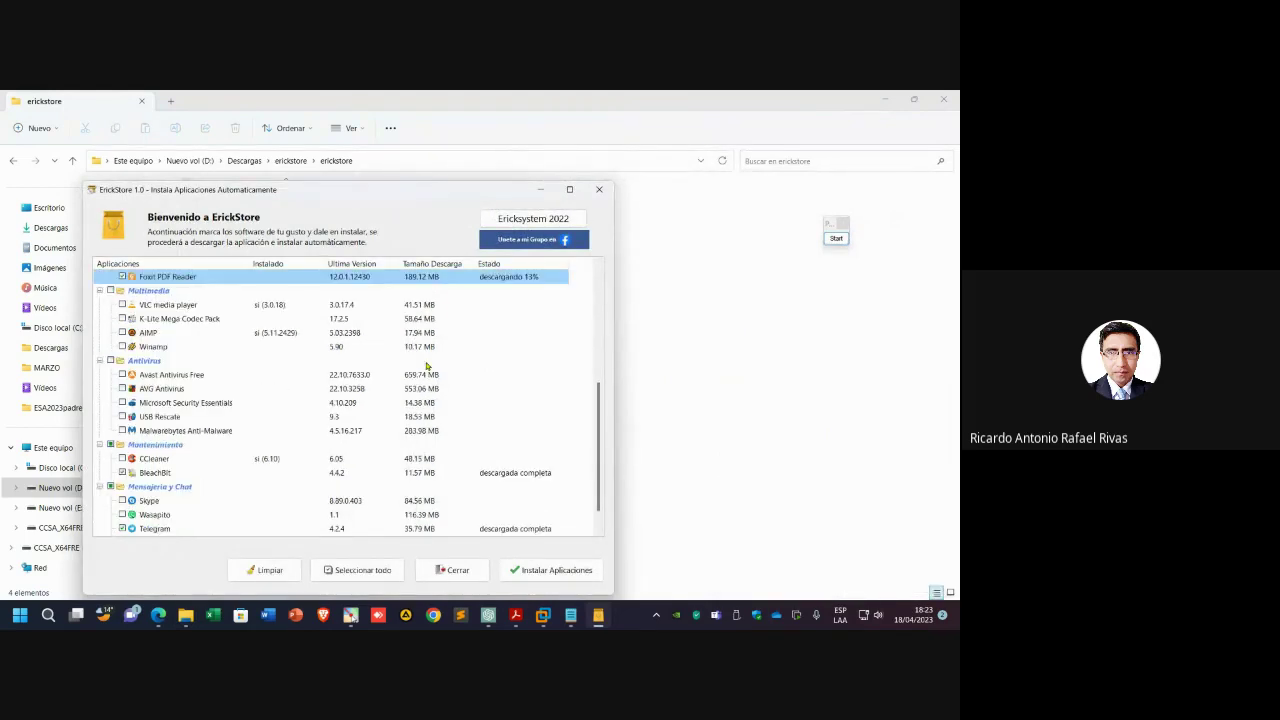
{"action": "scroll", "coordinate": [430, 372], "scroll_direction": "down", "scroll_amount": 1}
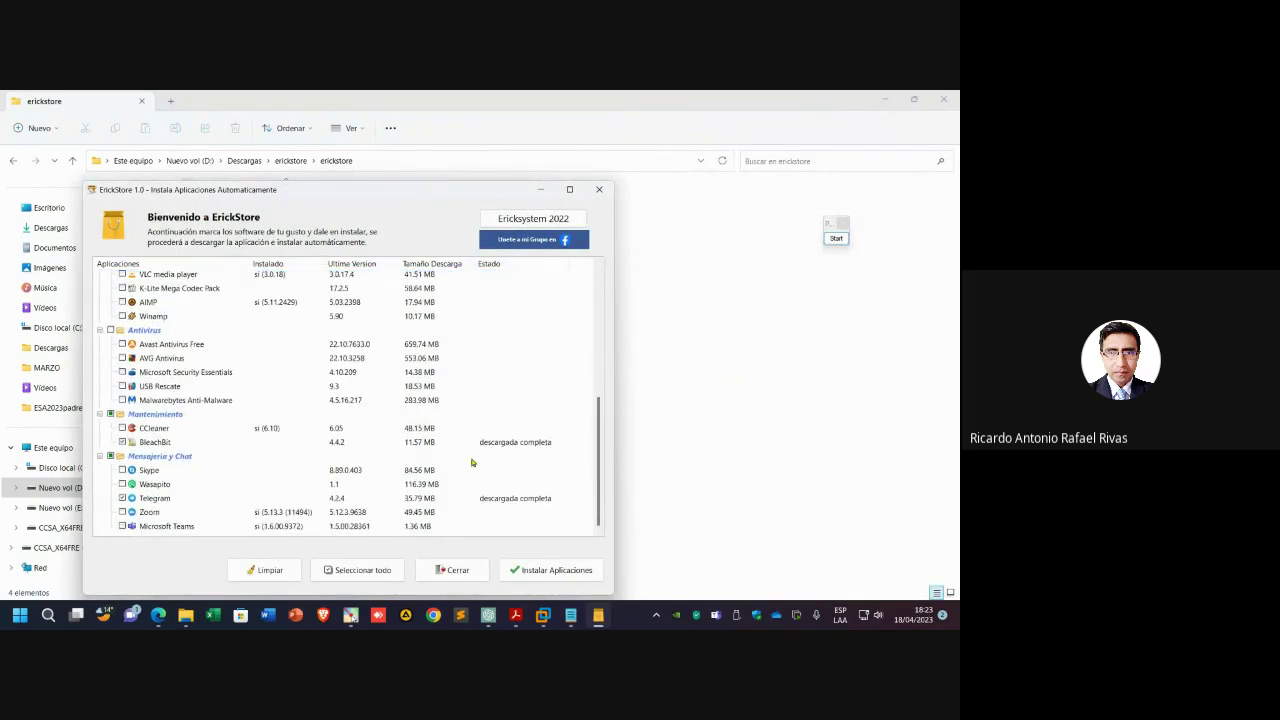
{"action": "scroll", "coordinate": [472, 460], "scroll_direction": "up", "scroll_amount": 5}
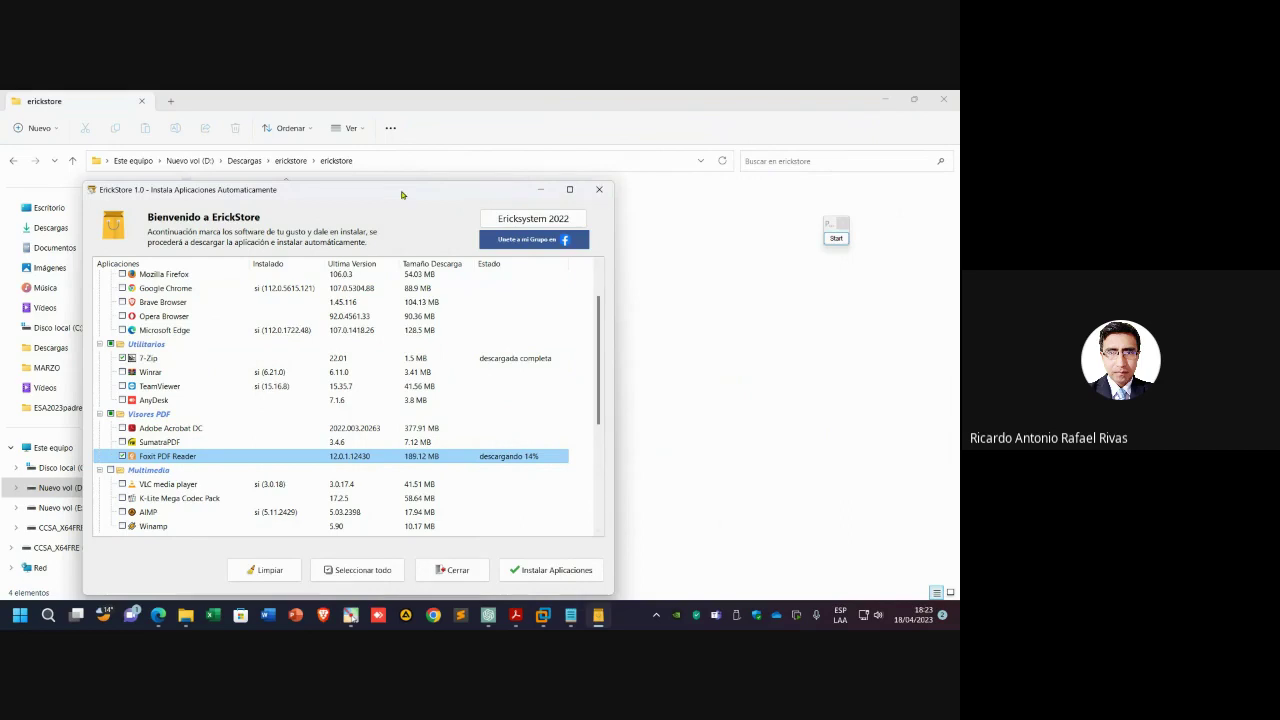
- Move the ErickStore window aside, and minimize both it and the erickstore folder window to reveal the Meet call
{"action": "left_click_drag", "start_coordinate": [518, 192], "coordinate": [871, 155]}
{"action": "left_click", "coordinate": [893, 153]}
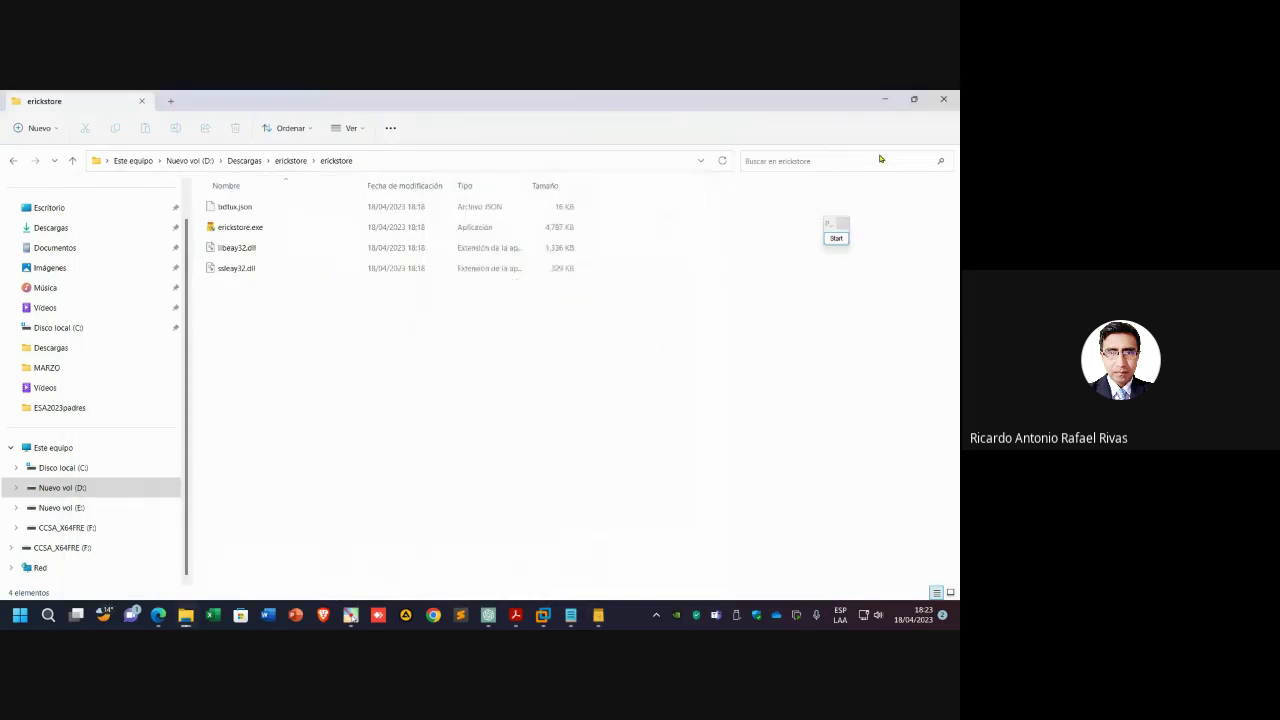
{"action": "left_click", "coordinate": [884, 100]}
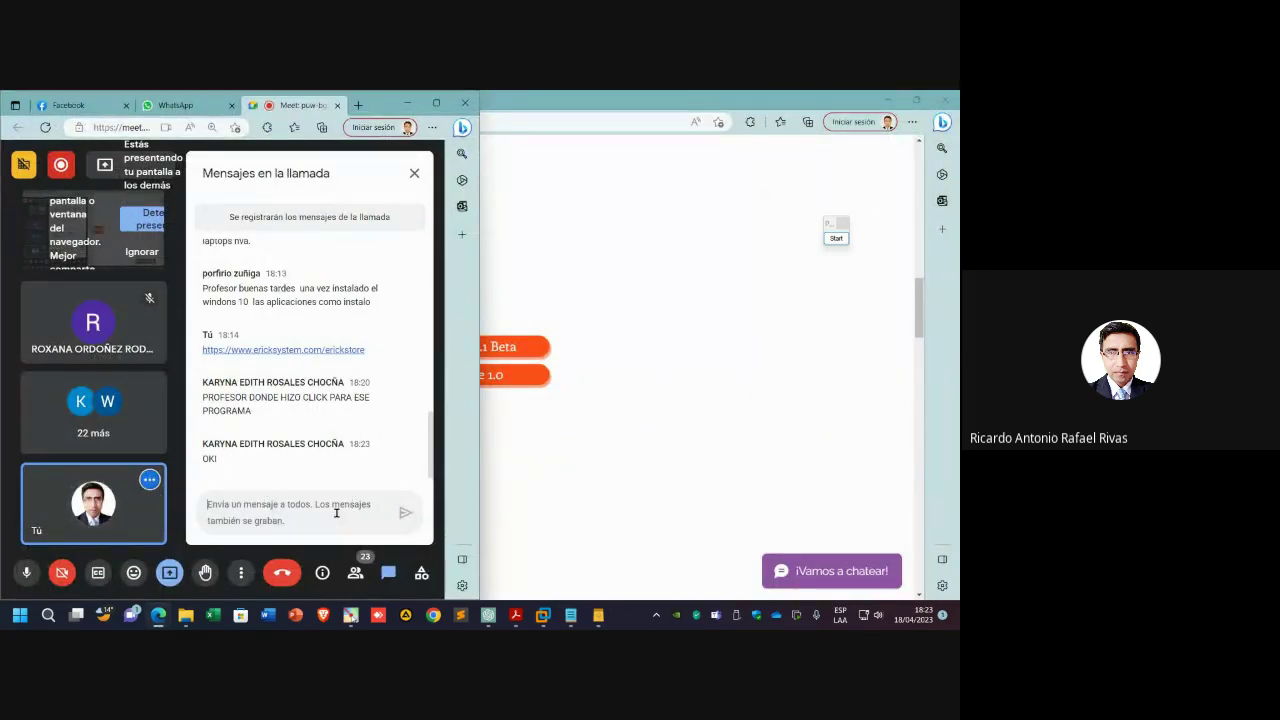
- Restore the ErickStore window next to the Meet call, and mute and unmute the call microphone
{"action": "left_click", "coordinate": [598, 615]}
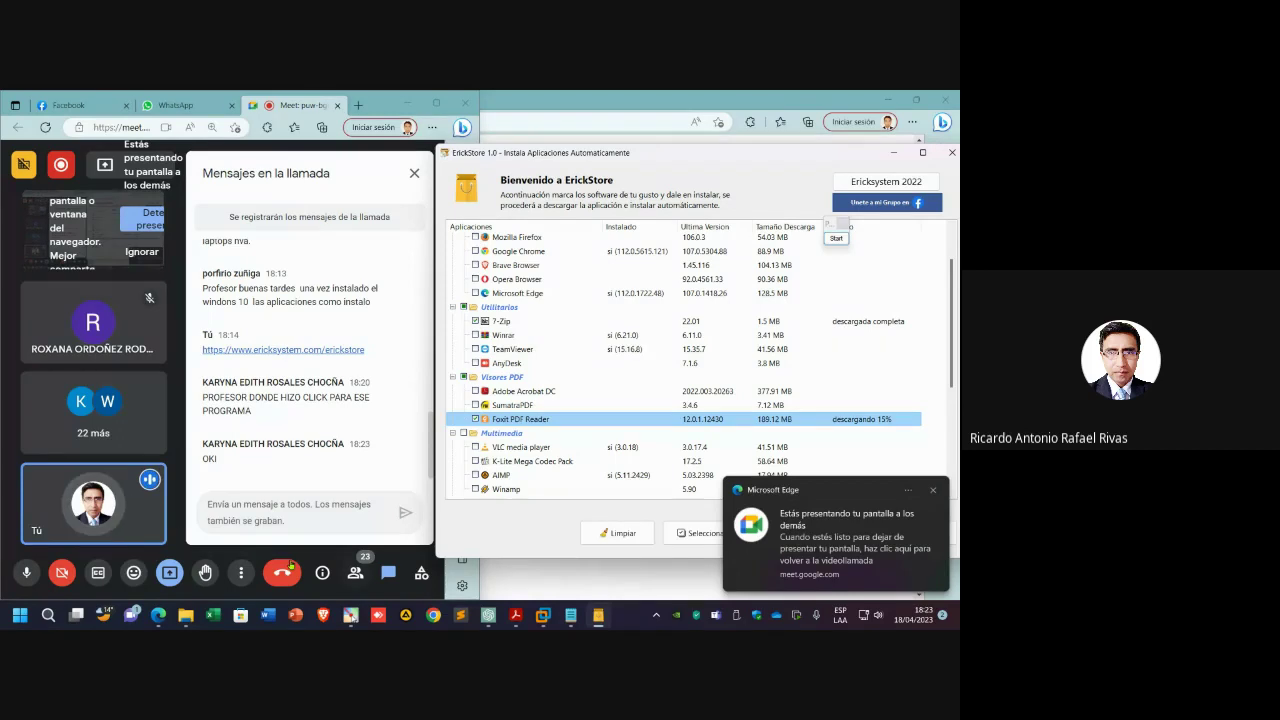
{"action": "left_click", "coordinate": [26, 572]}
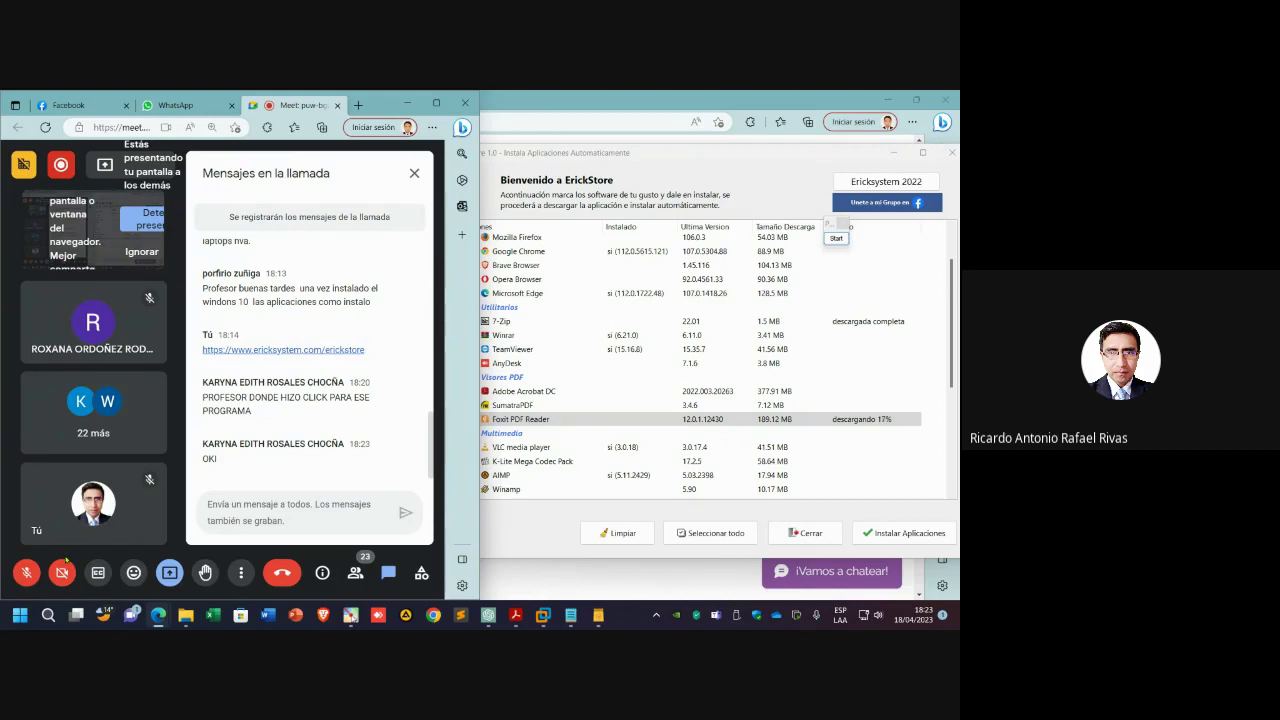
{"action": "left_click", "coordinate": [26, 572]}
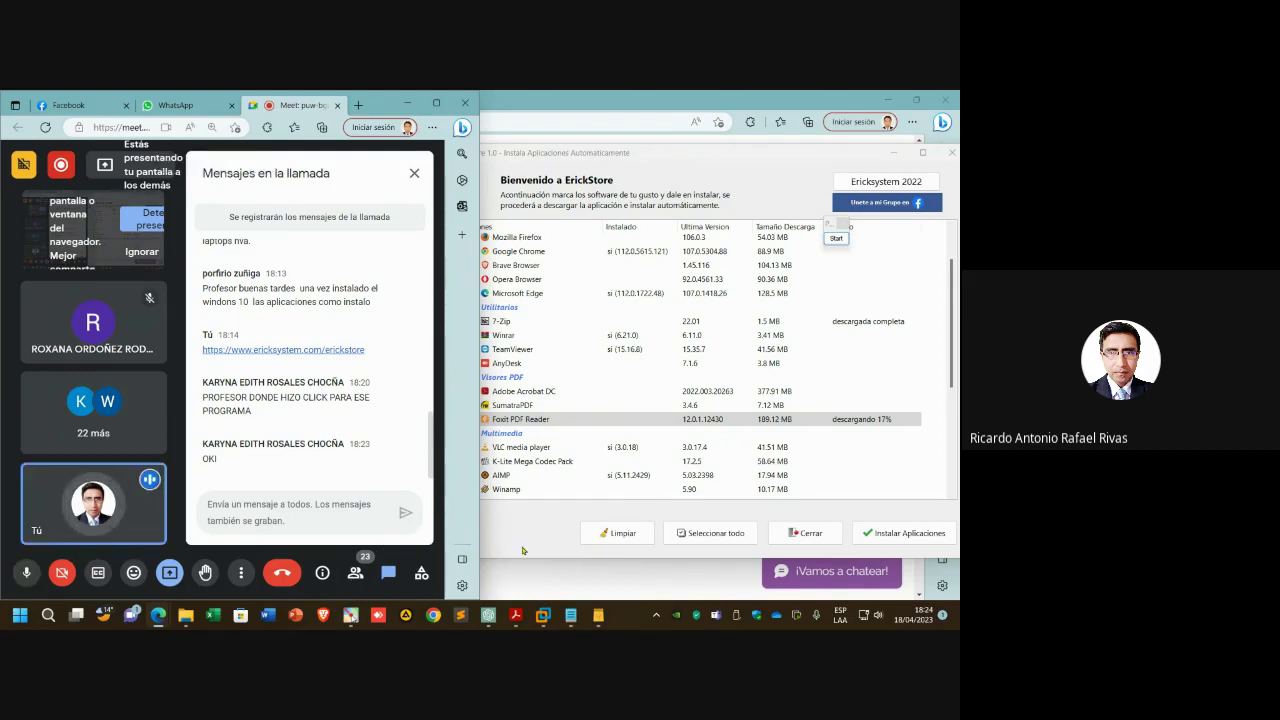
- Switch to the Aulas de Innovación - Sesión 04(2).pdf document in Acrobat Reader, dismiss the notification and display it in full screen mode
{"action": "left_click", "coordinate": [515, 615]}
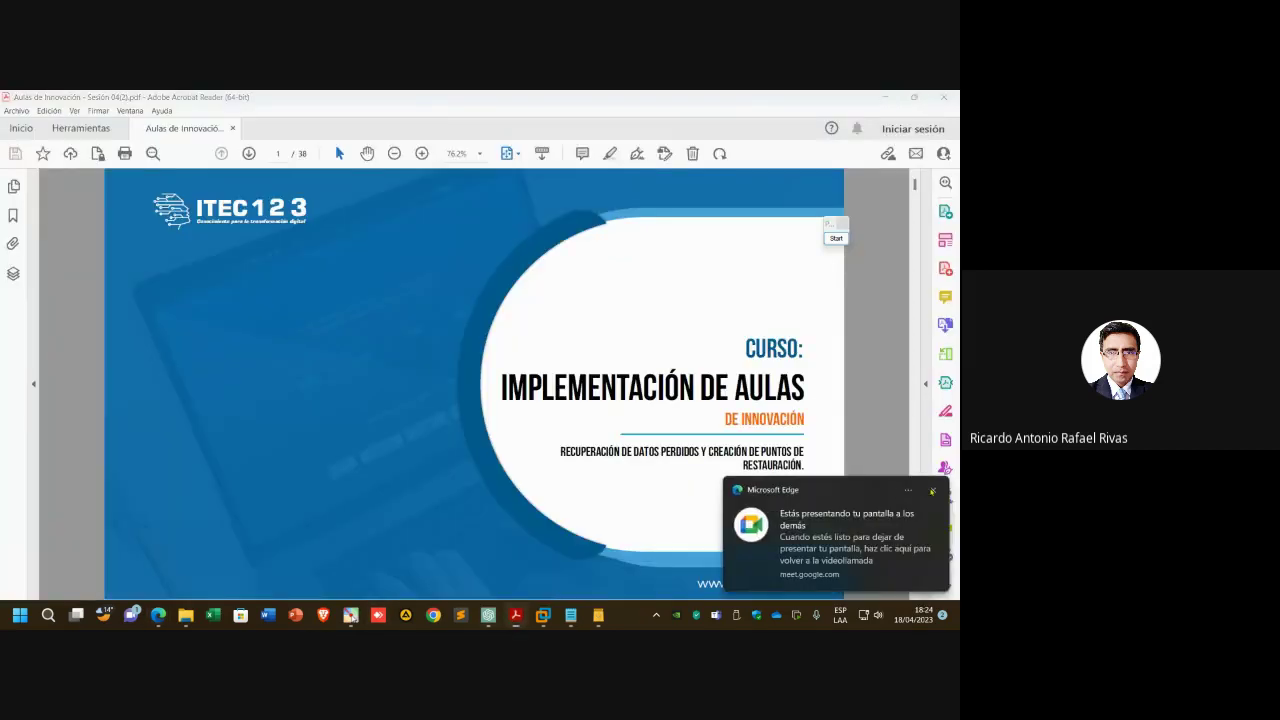
{"action": "left_click", "coordinate": [932, 490]}
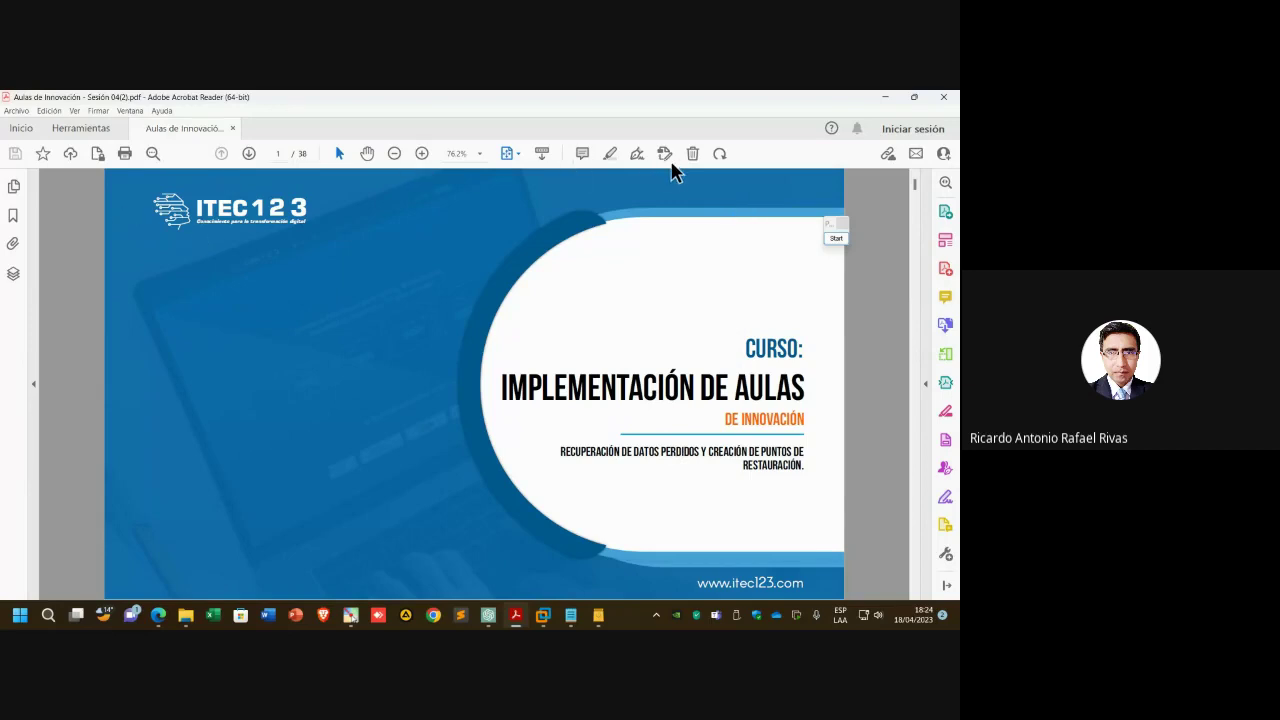
{"action": "left_click", "coordinate": [121, 117]}
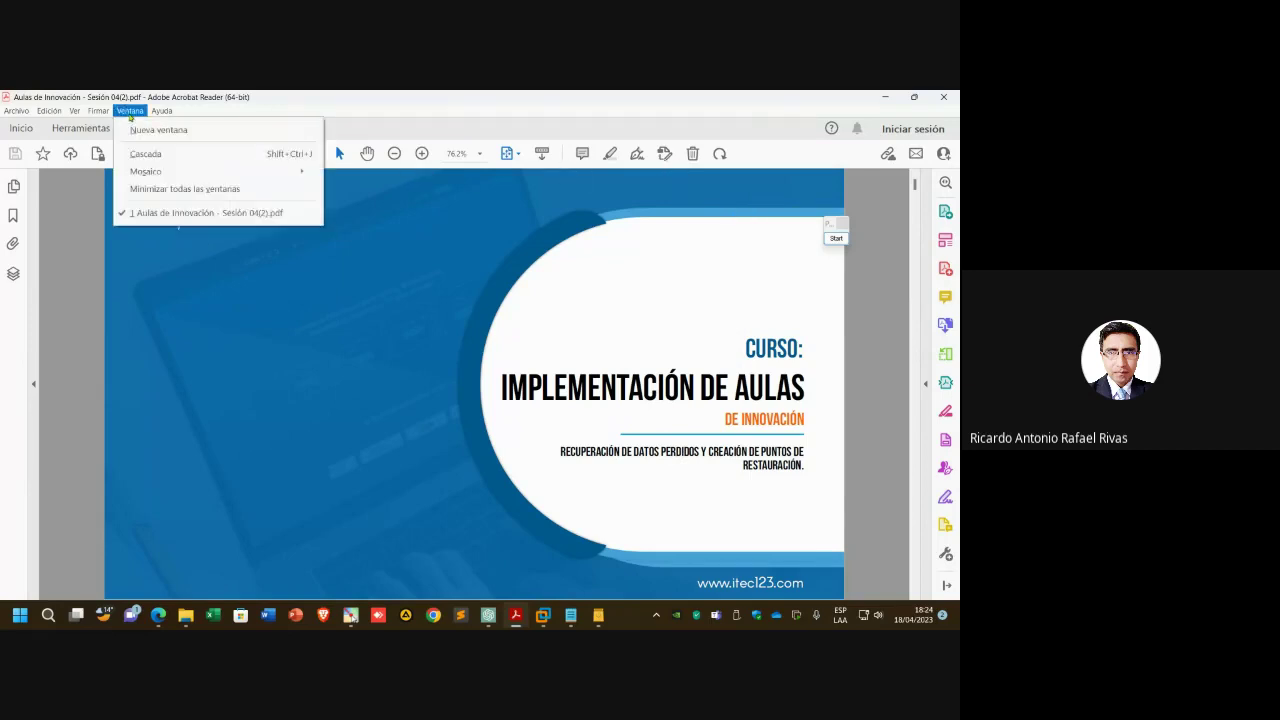
{"action": "mouse_move", "coordinate": [79, 117]}
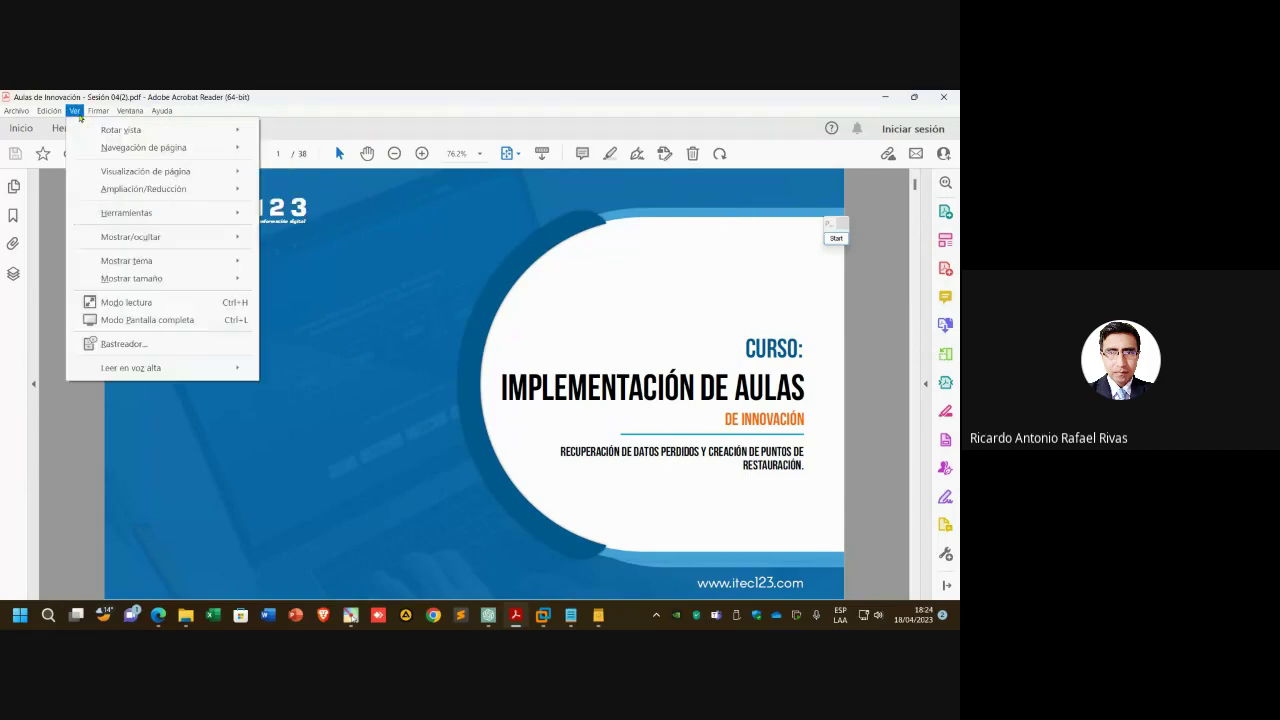
{"action": "left_click", "coordinate": [140, 320]}
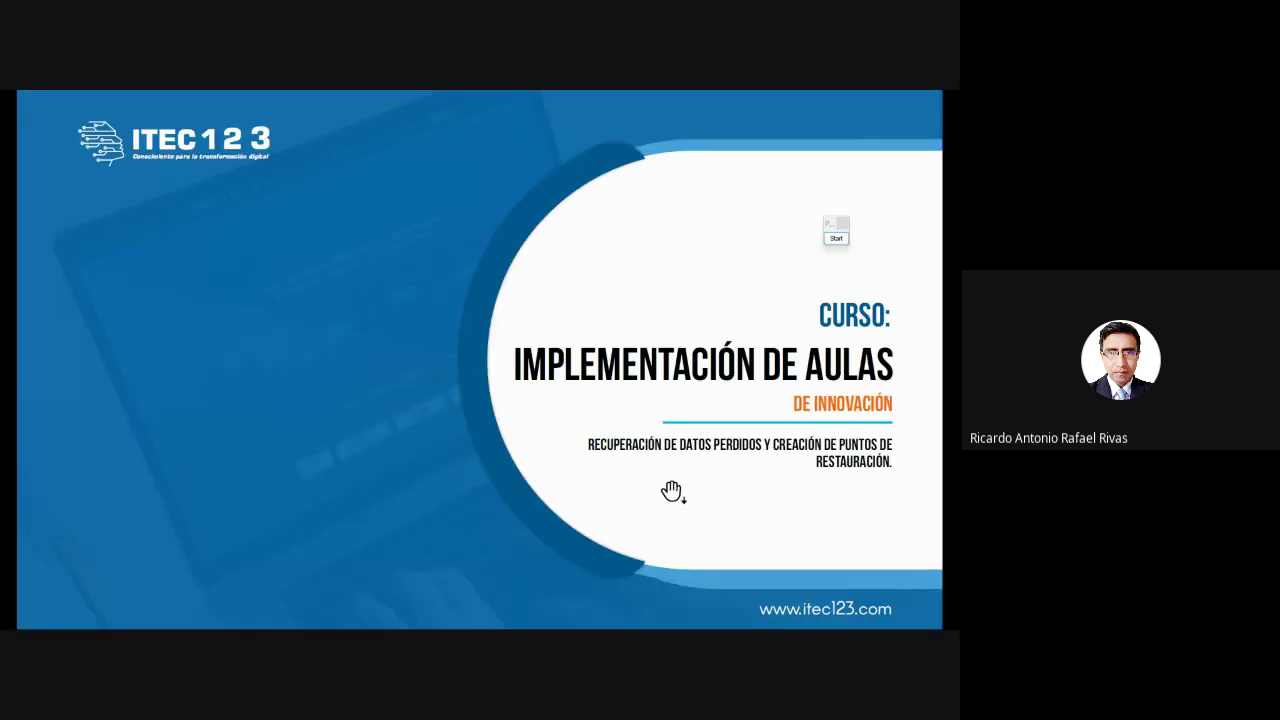
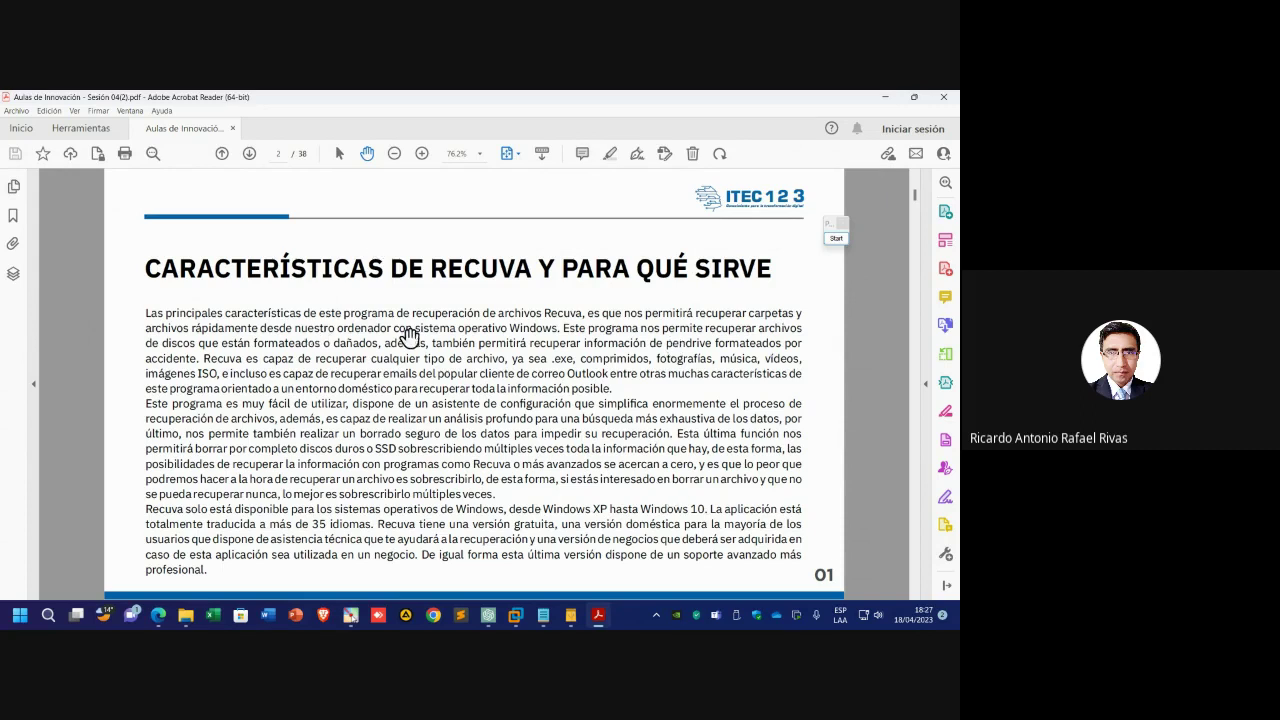
- Go to the "Instalación y puesta en marcha" page of the PDF and present it in full screen mode
{"action": "scroll", "coordinate": [410, 337], "scroll_direction": "down", "scroll_amount": 2}
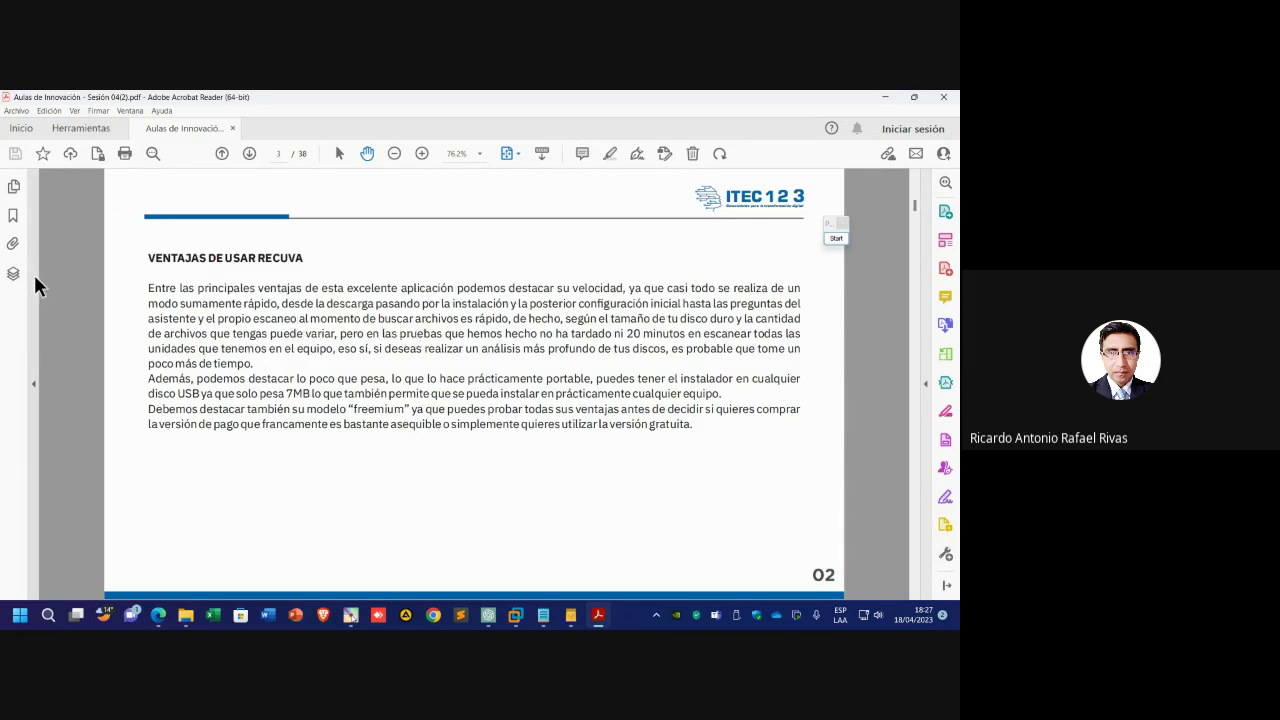
{"action": "scroll", "coordinate": [168, 344], "scroll_direction": "down", "scroll_amount": 2}
{"action": "scroll", "coordinate": [170, 345], "scroll_direction": "down", "scroll_amount": 2}
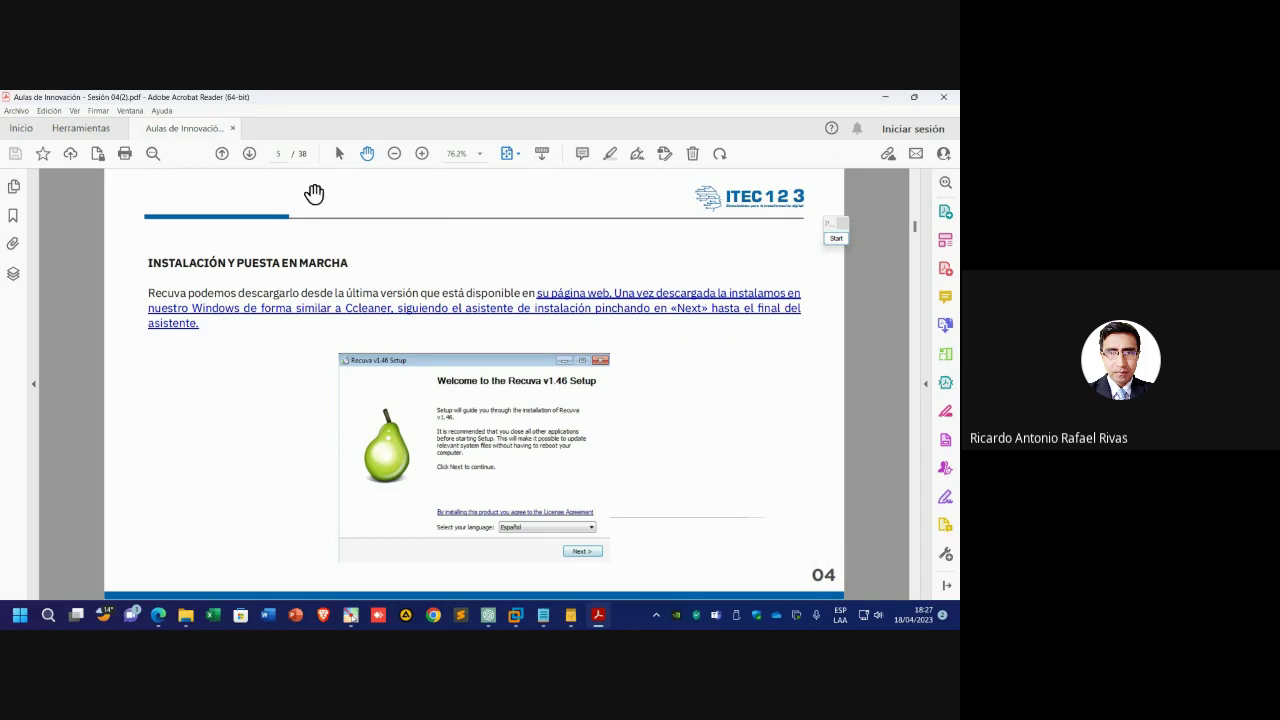
{"action": "left_click", "coordinate": [75, 111]}
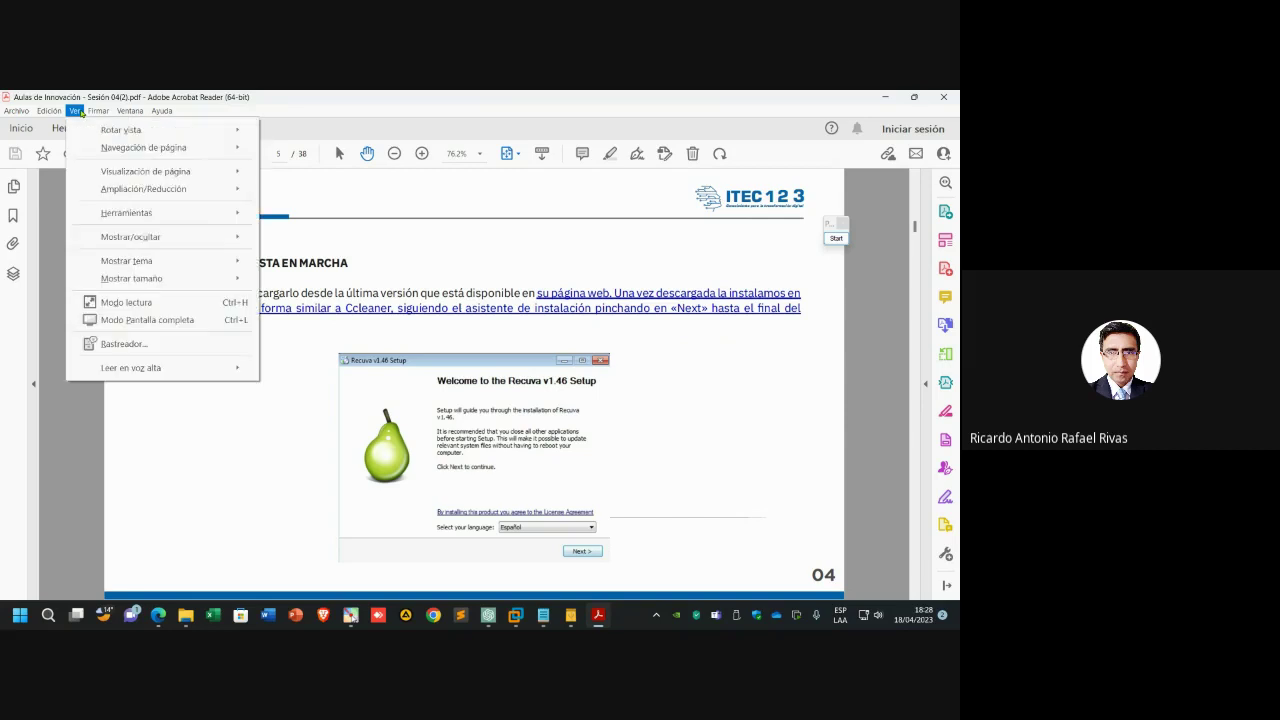
{"action": "mouse_move", "coordinate": [75, 111]}
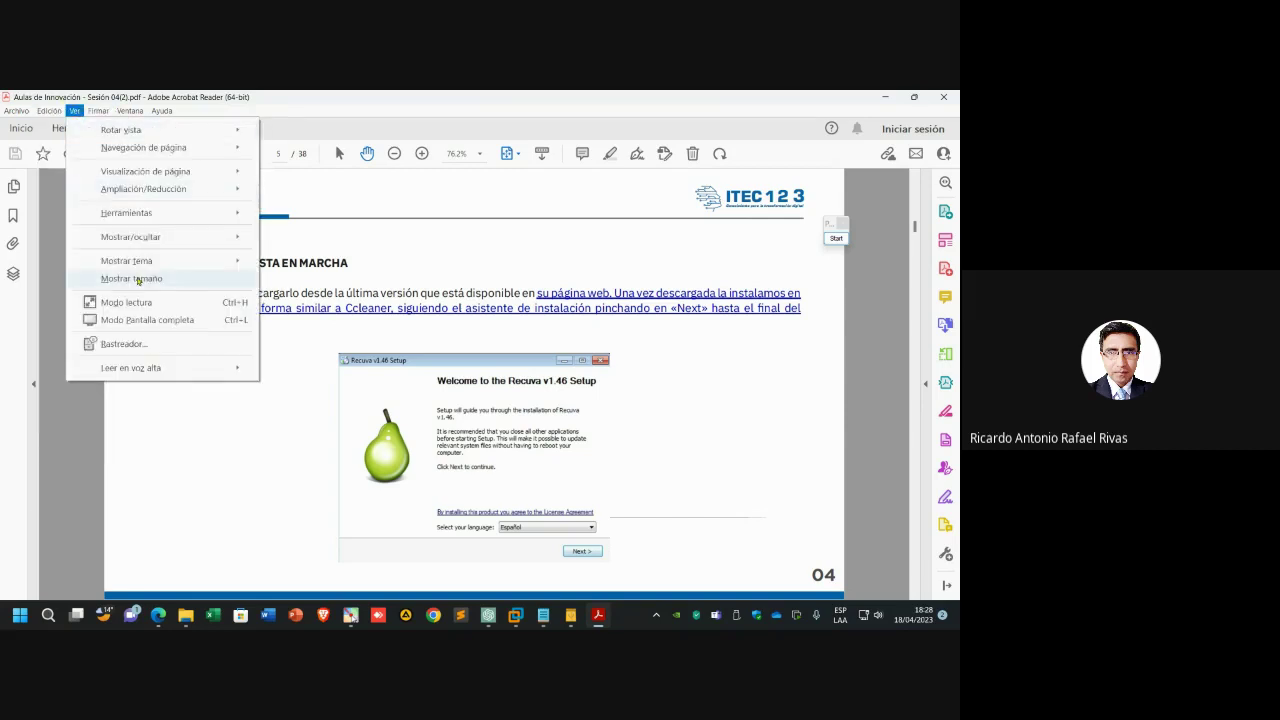
{"action": "left_click", "coordinate": [168, 319]}
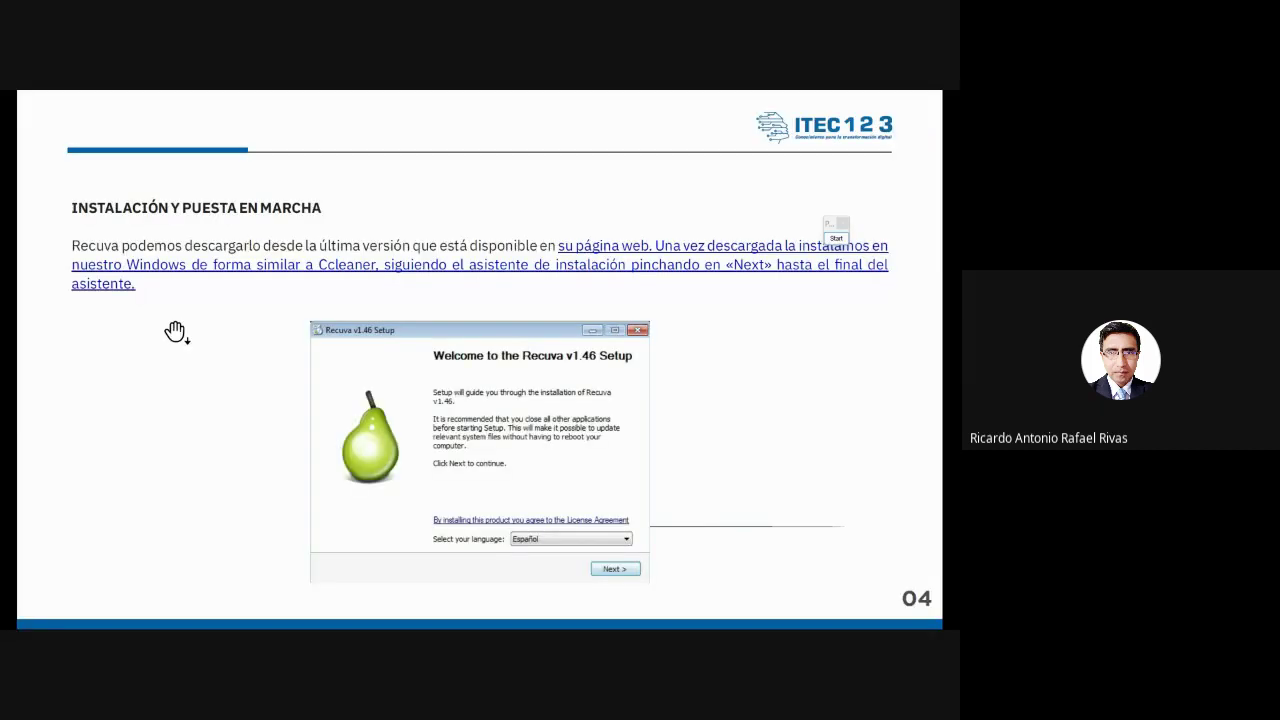
- Read through slides 05 to 08 on the Recuva wizard, covering the welcome screen, file types and file location options
{"action": "key", "text": "Right"}
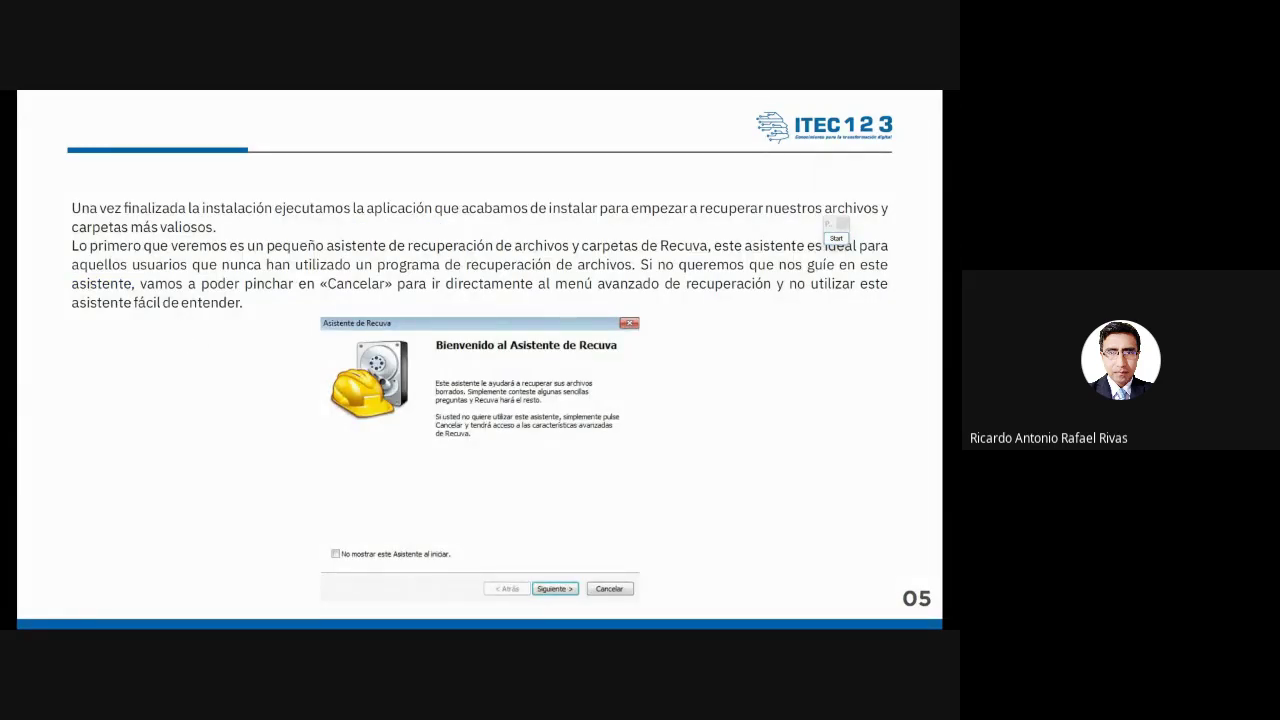
{"action": "key", "text": "Left"}
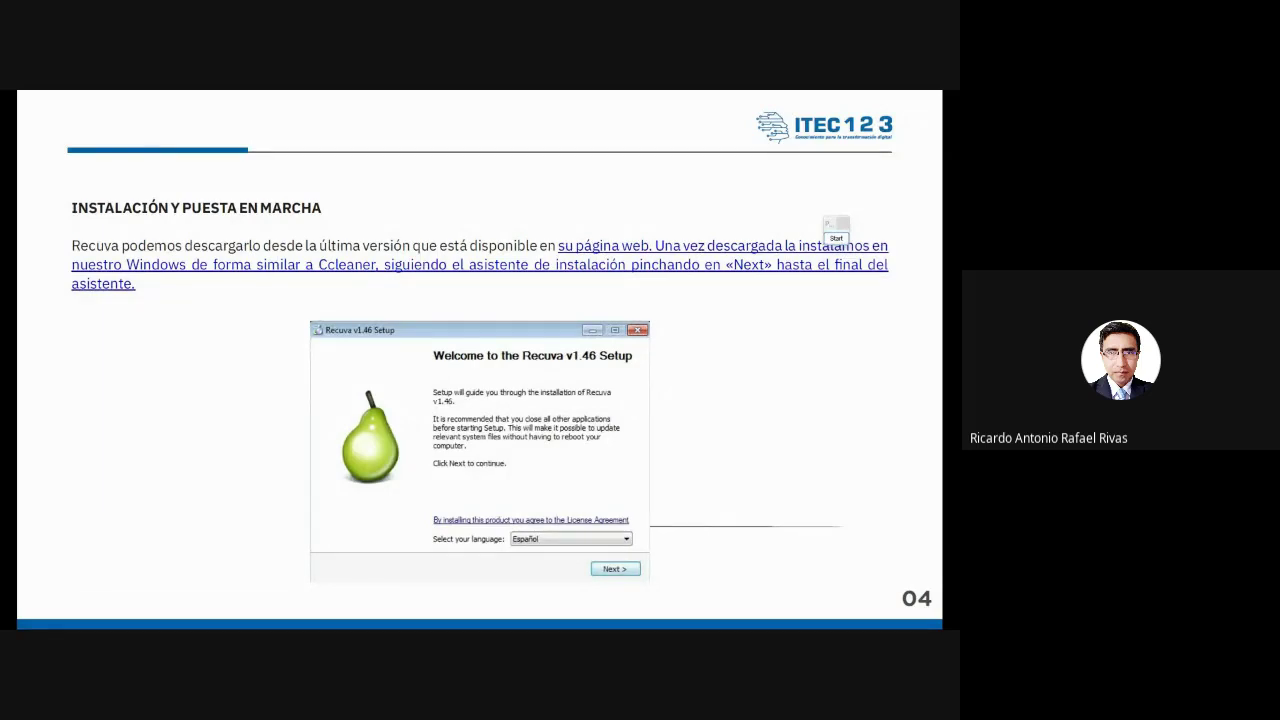
{"action": "key", "text": "Right"}
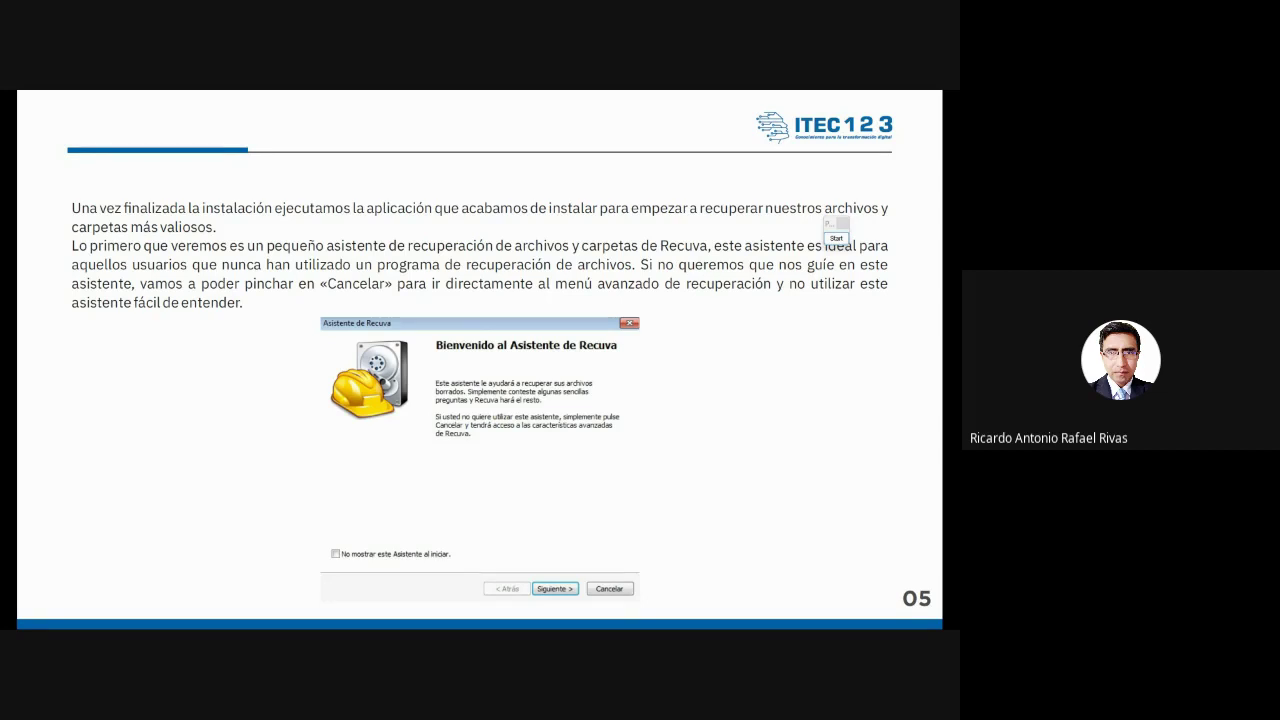
{"action": "key", "text": "Right"}
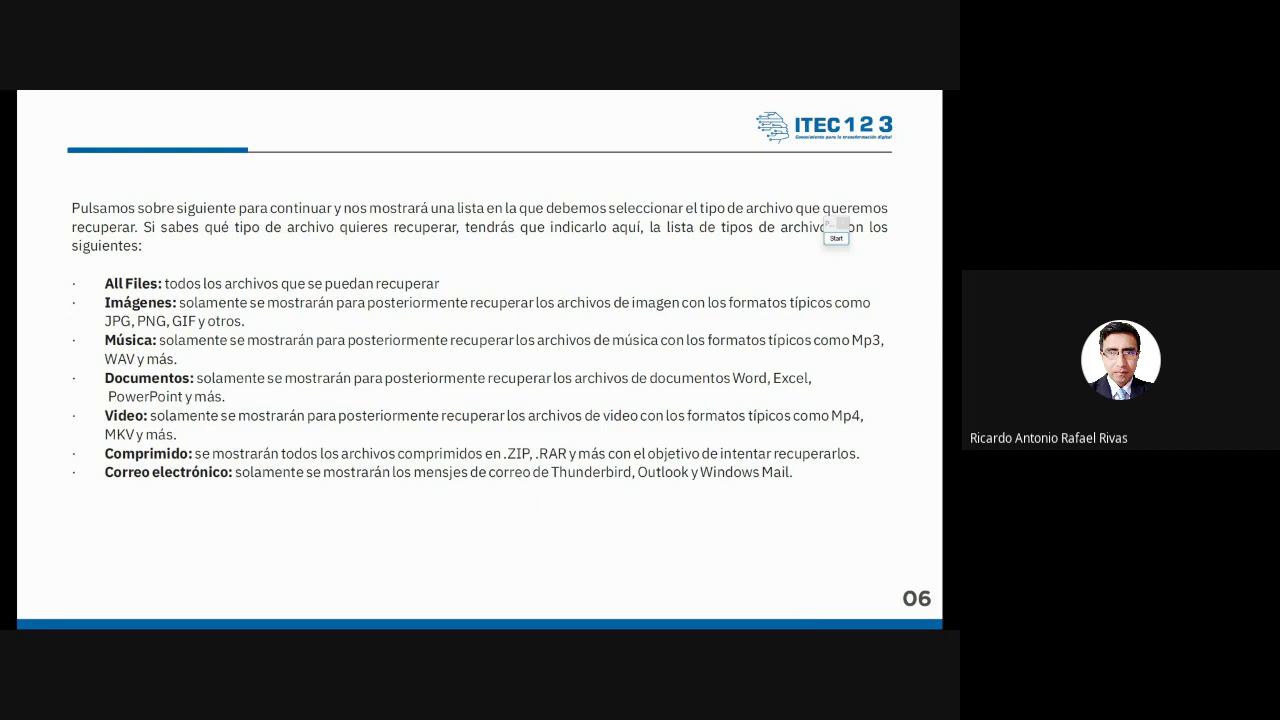
{"action": "left_click", "coordinate": [59, 278]}
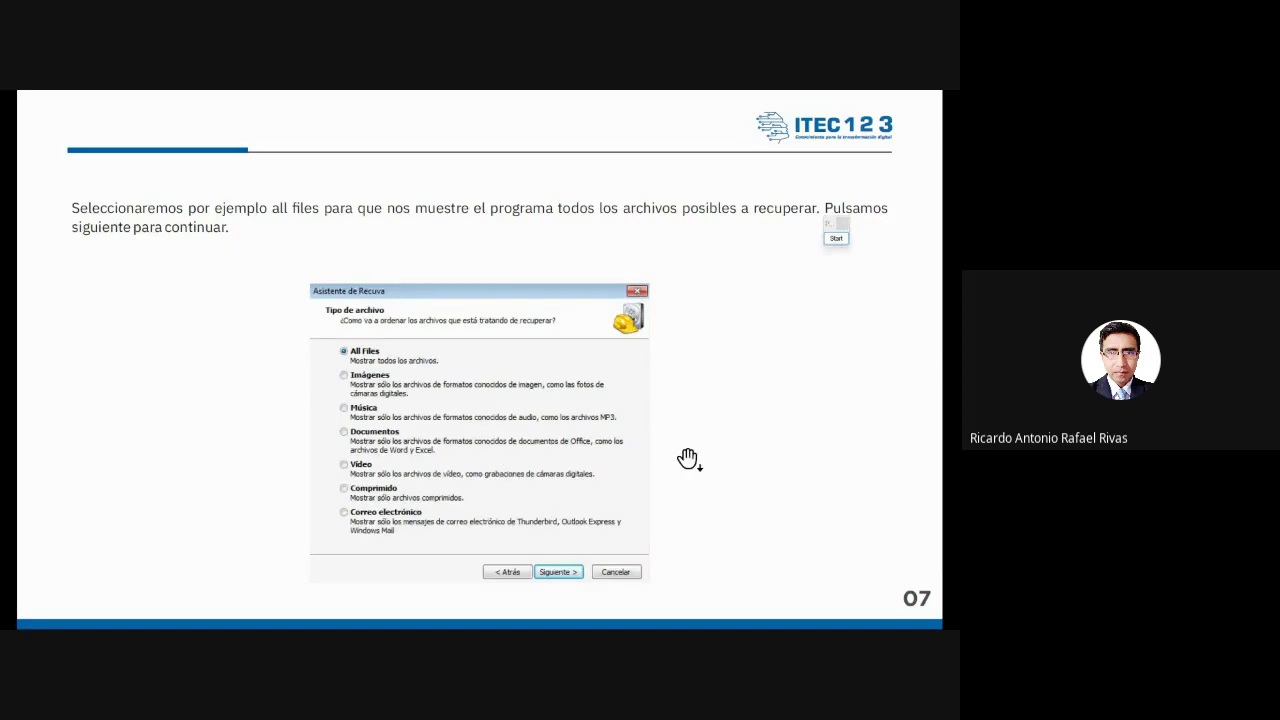
{"action": "key", "text": "Right"}
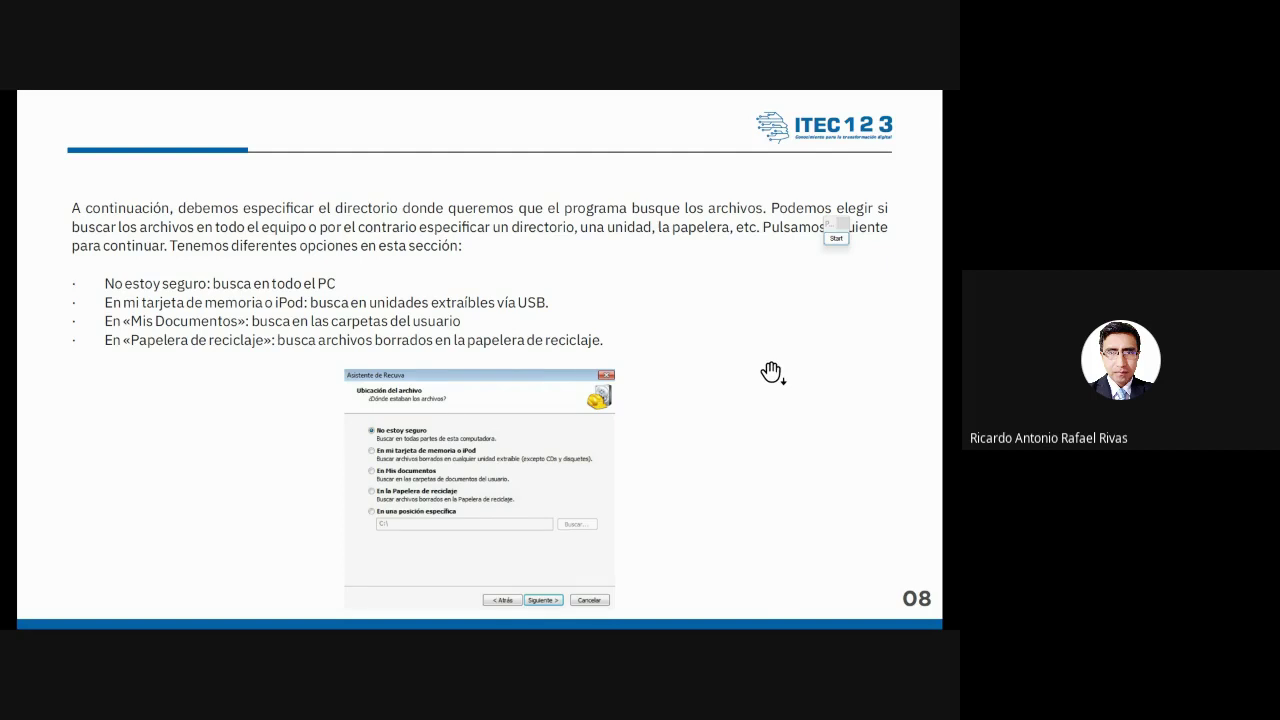
- Read through slides 09 to 12, from the deep scan option to the Recuva alternatives, moving the floating annotation toolbar off slide 11's text
{"action": "key", "text": "Right"}
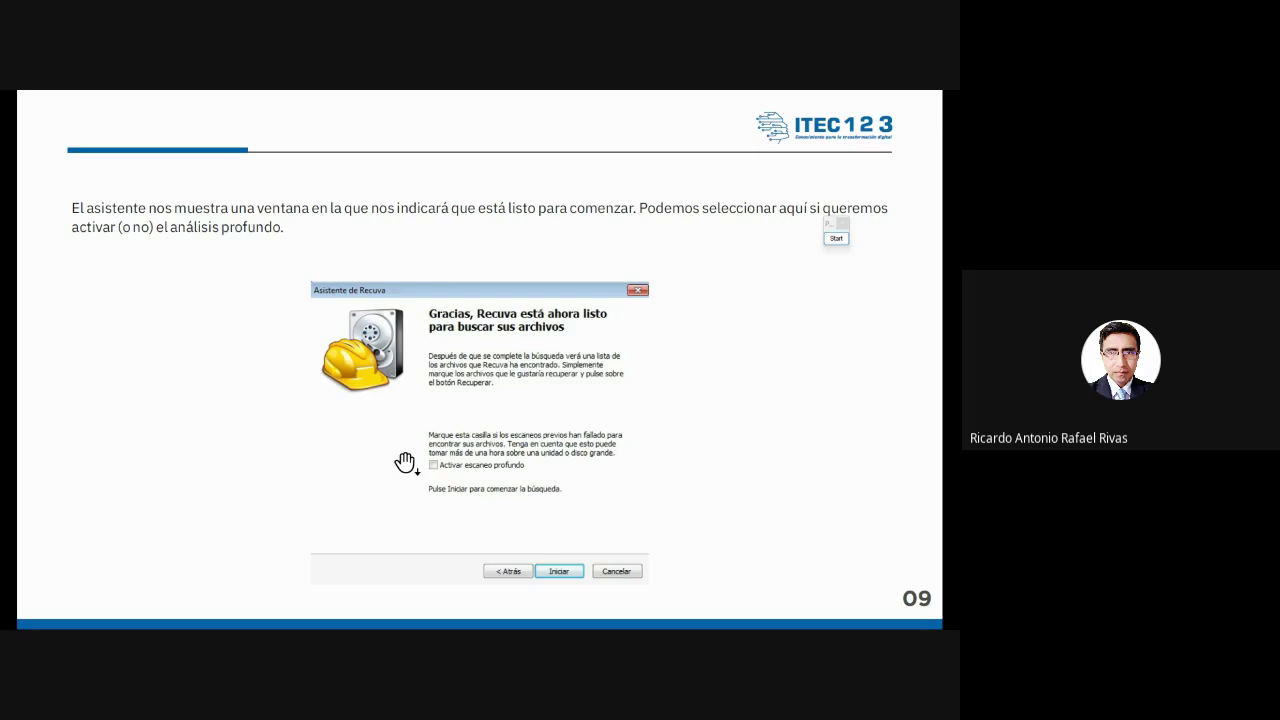
{"action": "key", "text": "Right"}
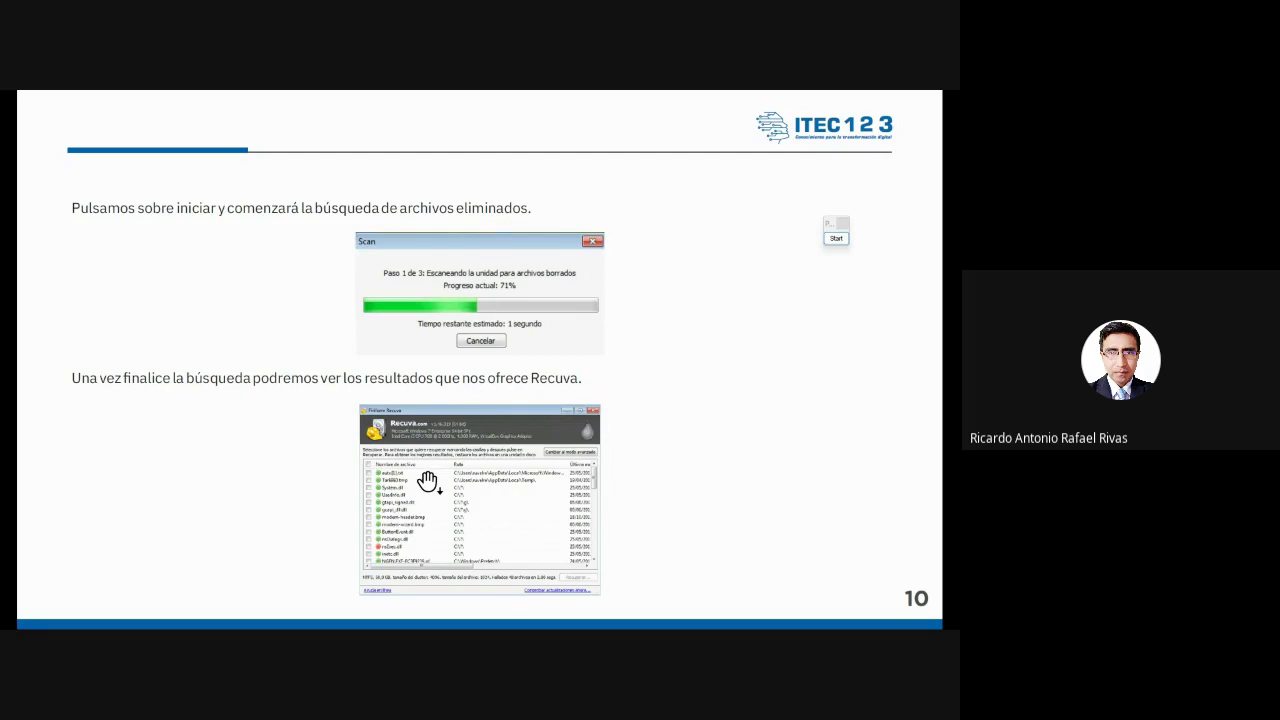
{"action": "key", "text": "Right"}
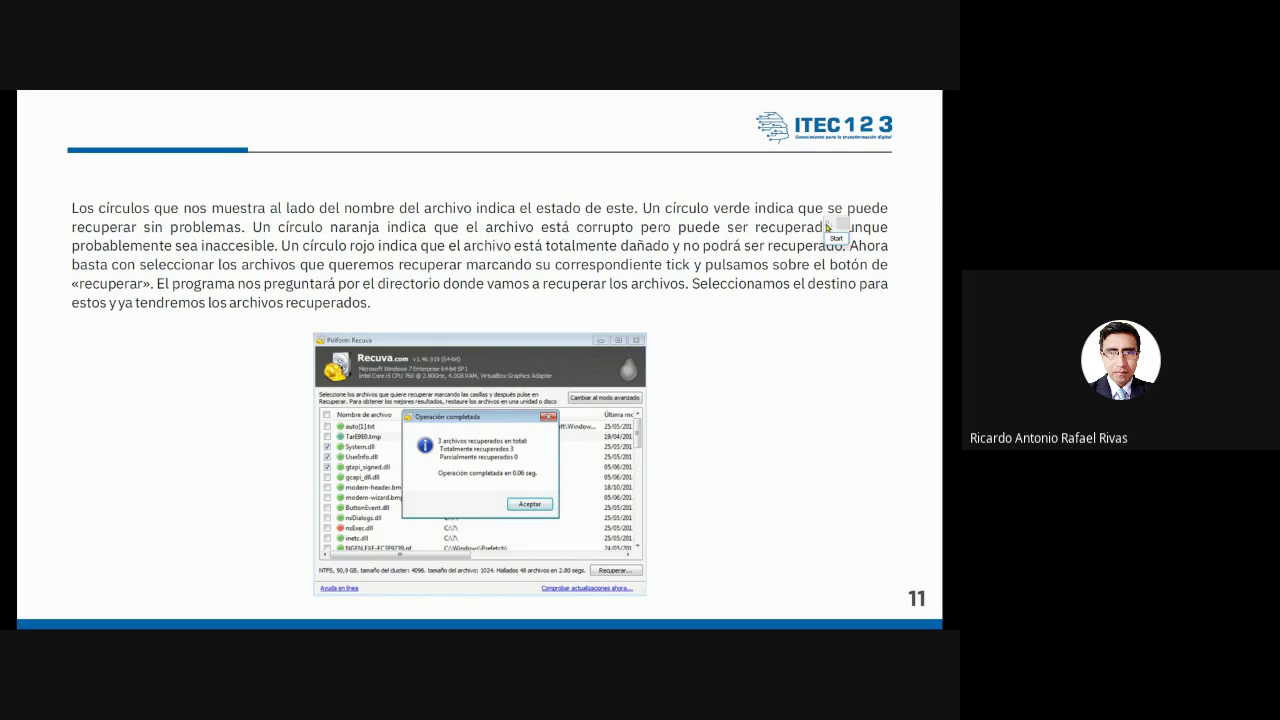
{"action": "left_click_drag", "start_coordinate": [827, 228], "coordinate": [834, 388]}
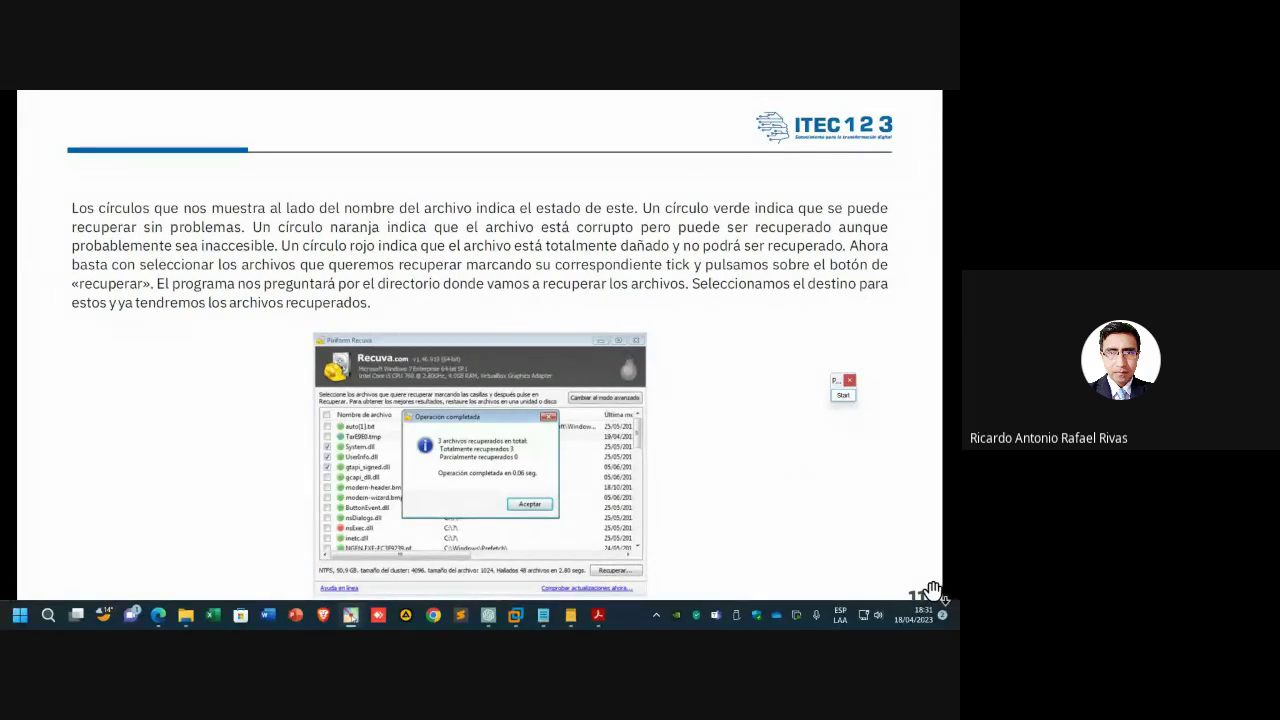
{"action": "left_click", "coordinate": [765, 450]}
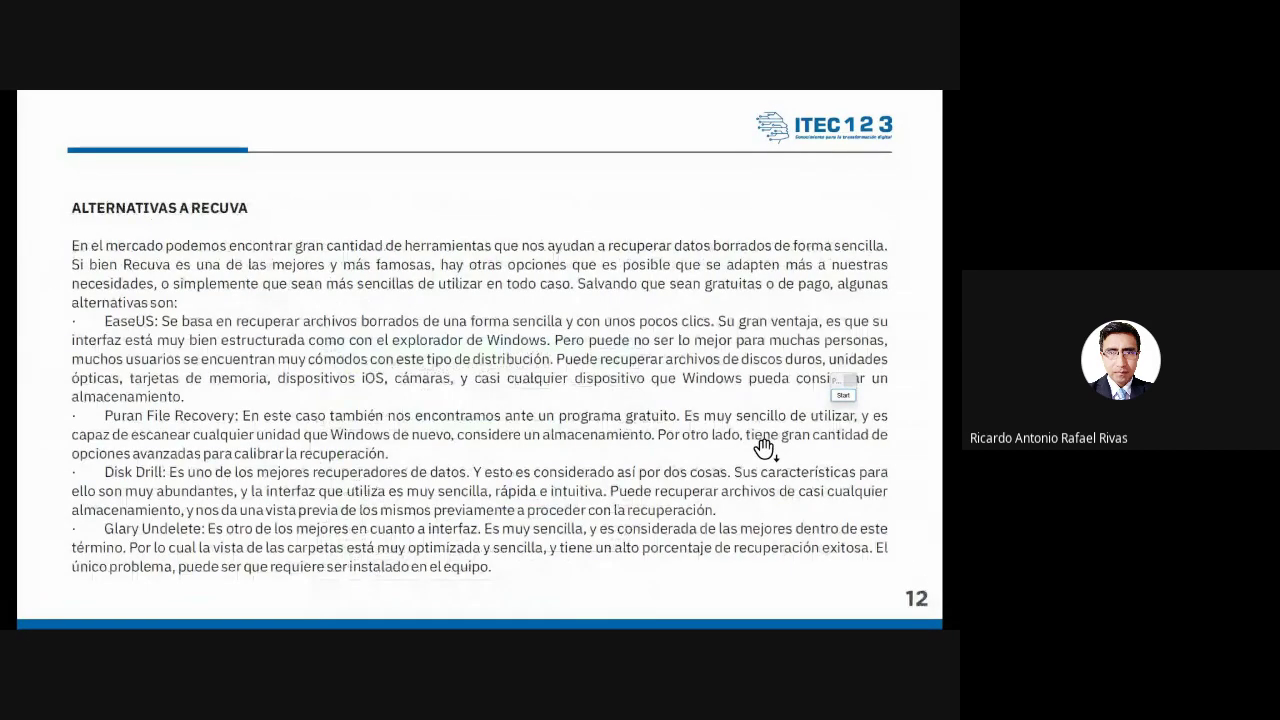
- Review slide 11 on file status circles and slide 12 on alternatives to Recuva, and exit full screen mode
{"action": "key", "text": "Left"}
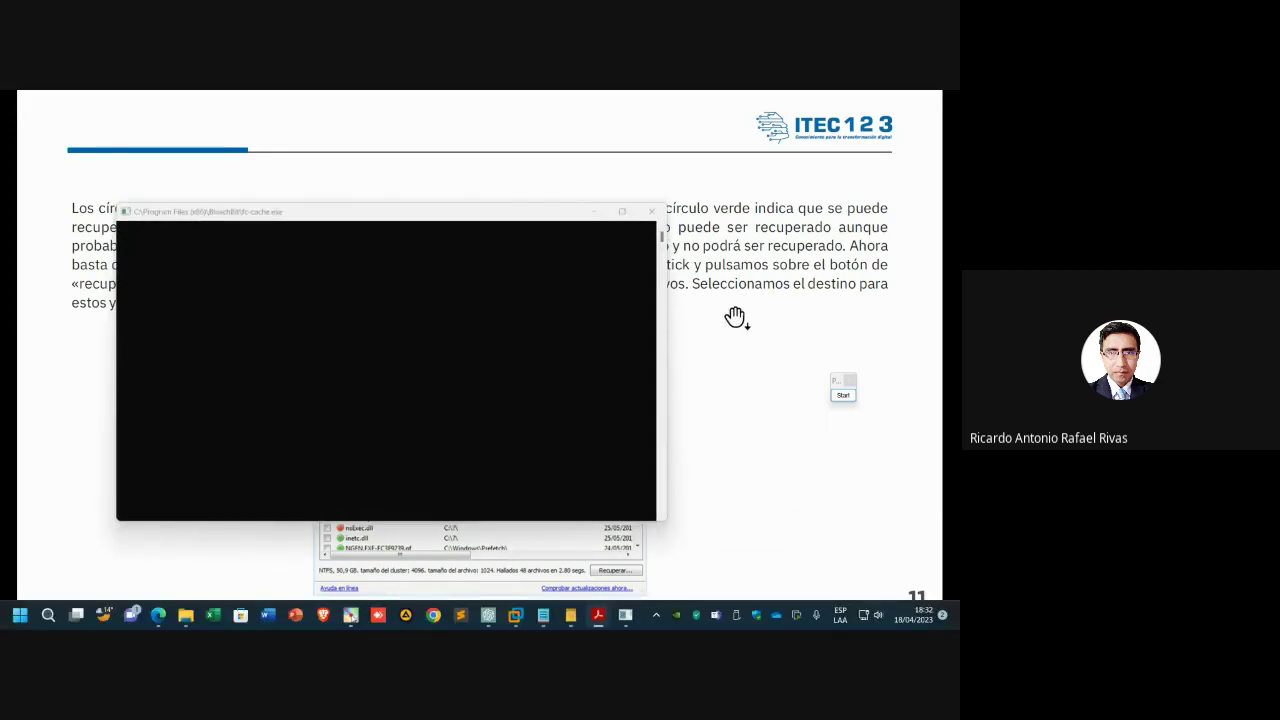
{"action": "key", "text": "Right"}
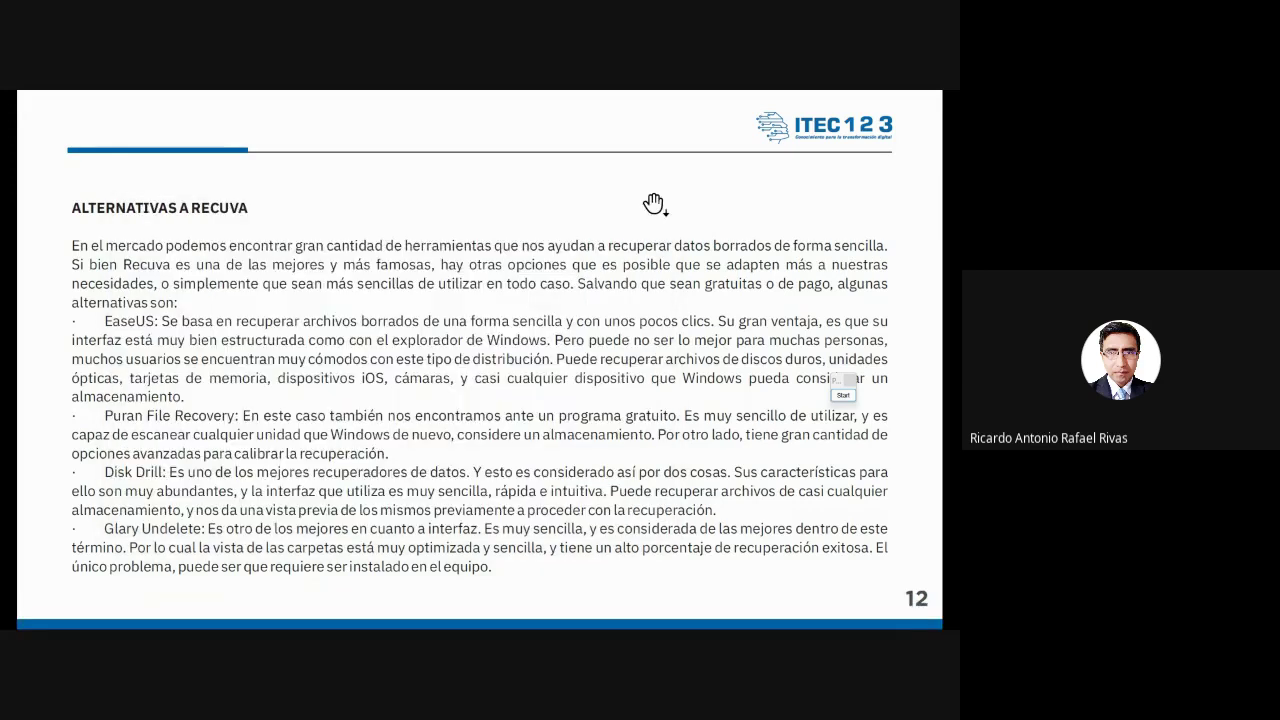
{"action": "key", "text": "Left"}
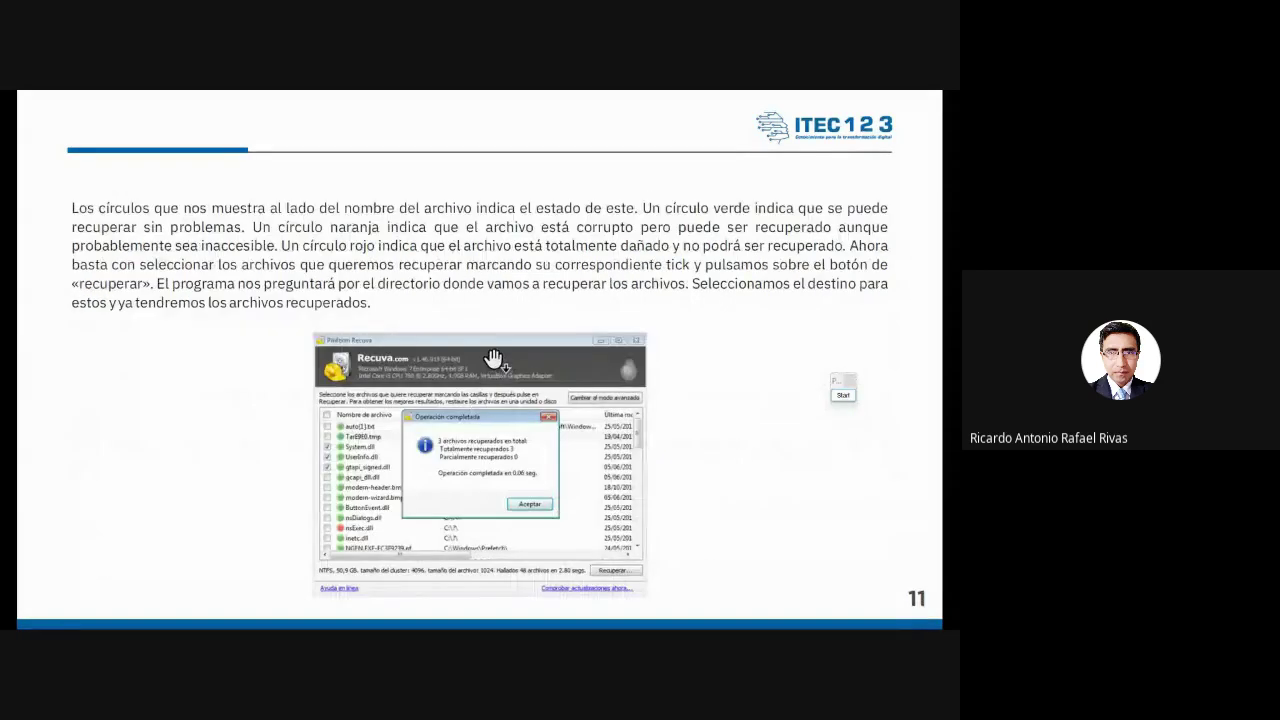
{"action": "key", "text": "Right"}
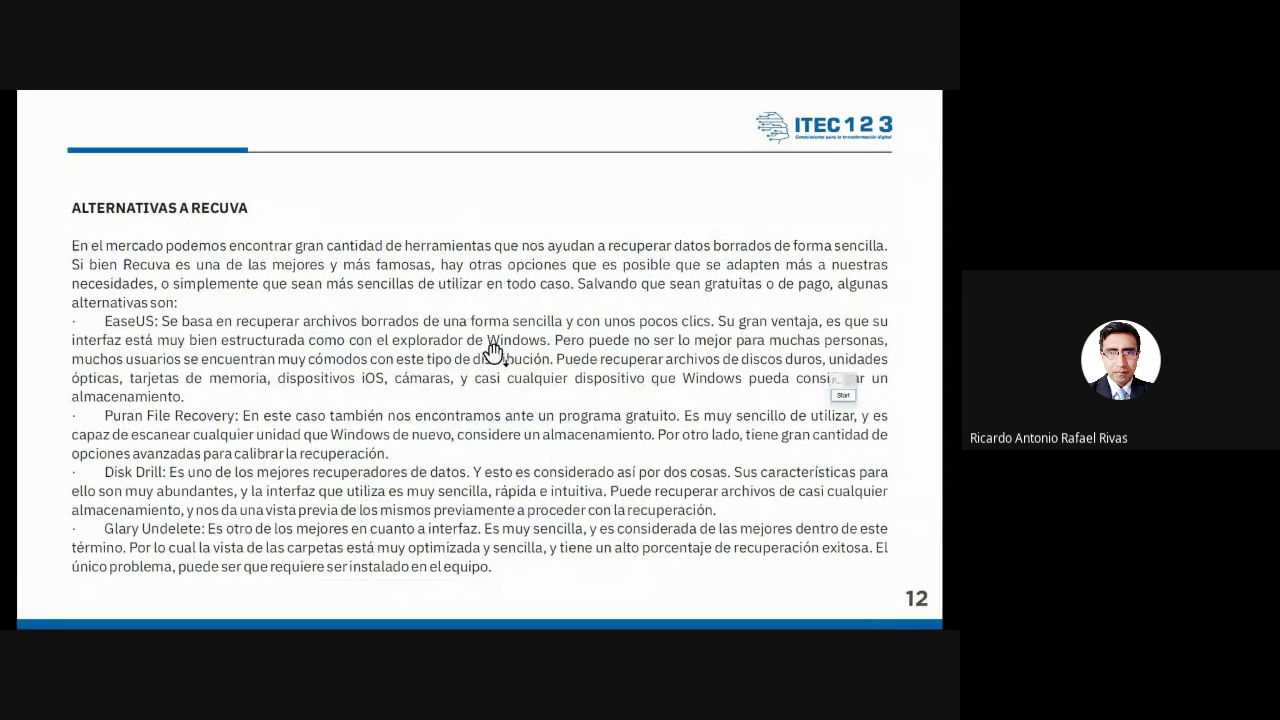
{"action": "key", "text": "Left"}
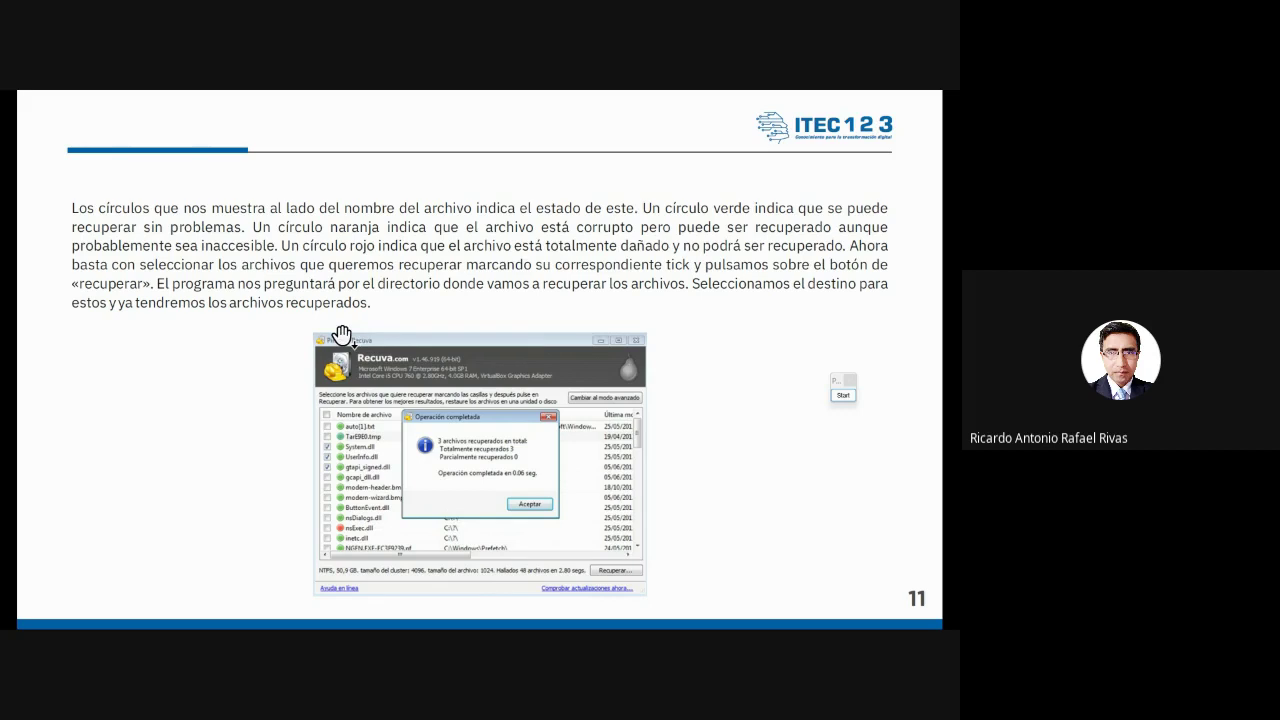
{"action": "key", "text": "Right"}
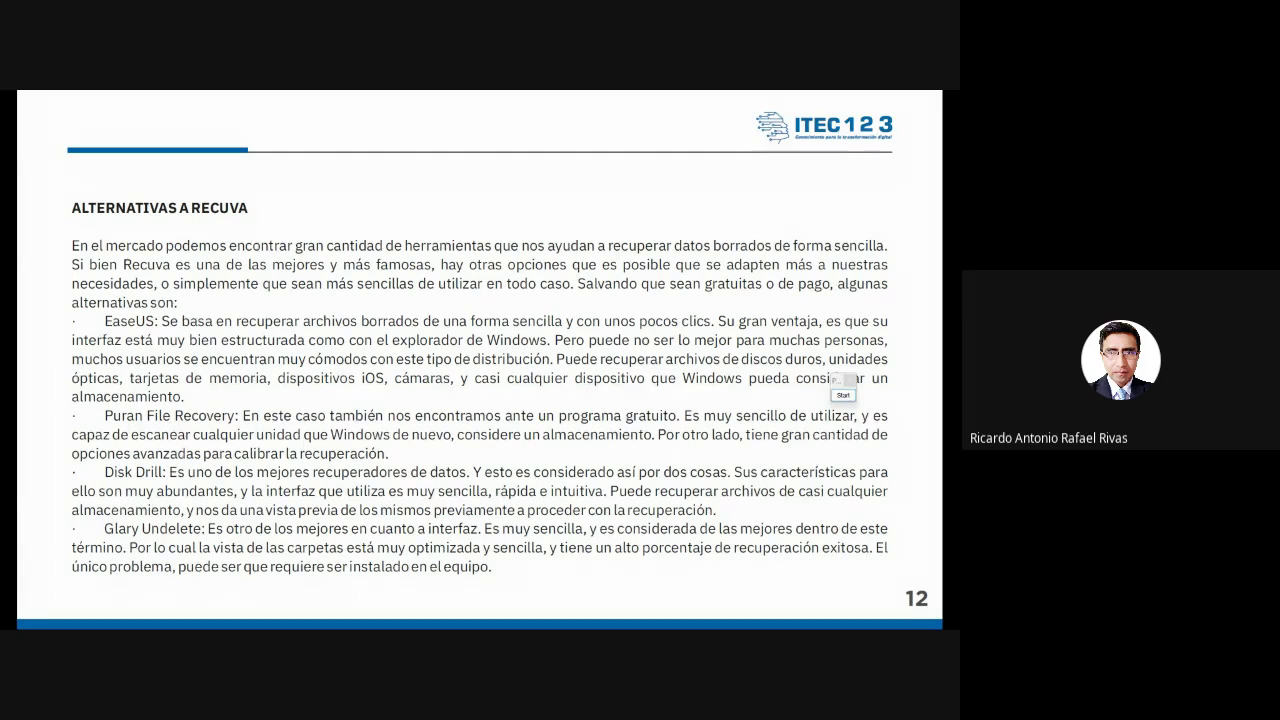
{"action": "key", "text": "Escape"}
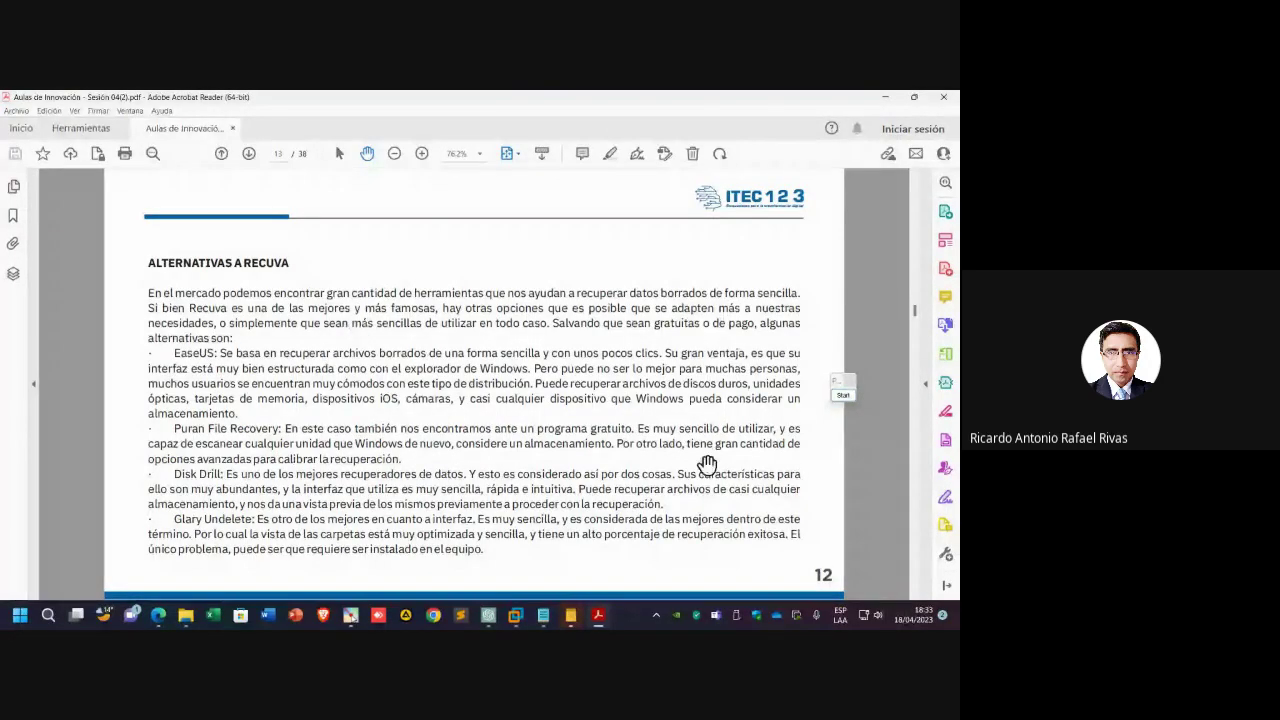
- Switch to the Edge window, search for RECUVA in a maximized new tab and open the ccleaner.com download result
{"action": "key", "text": "alt+Tab"}
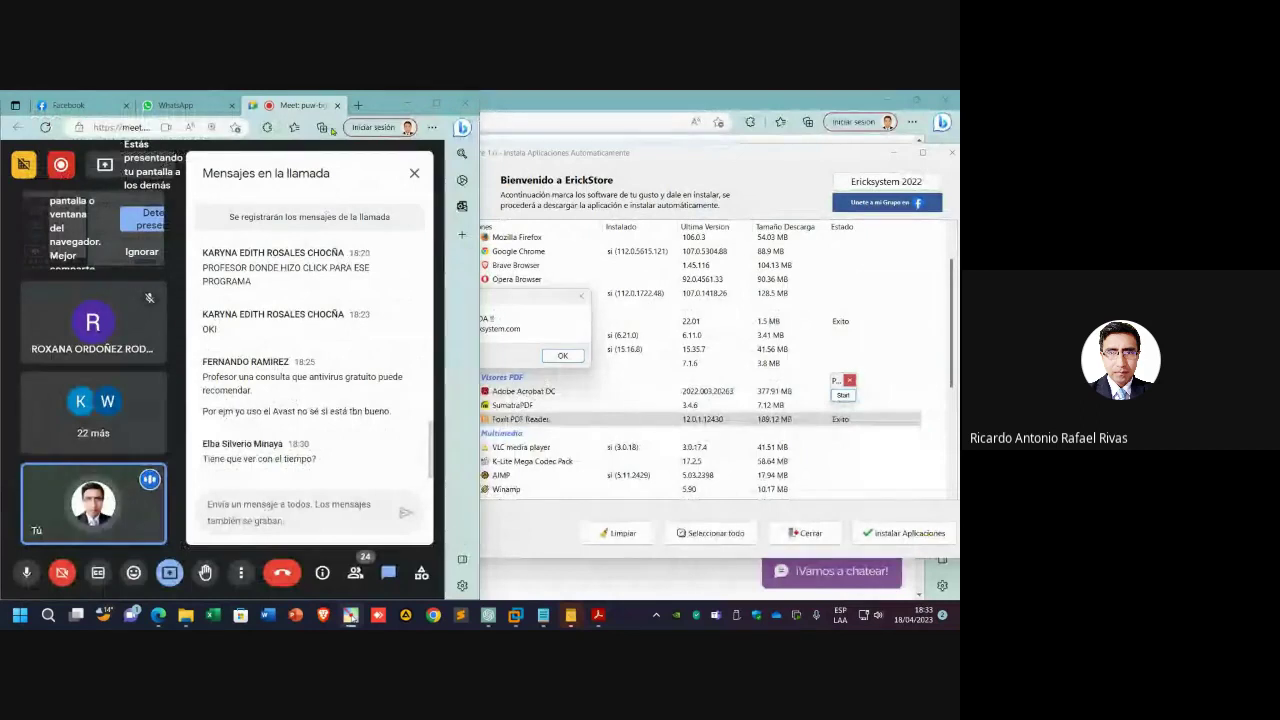
{"action": "left_click", "coordinate": [356, 106]}
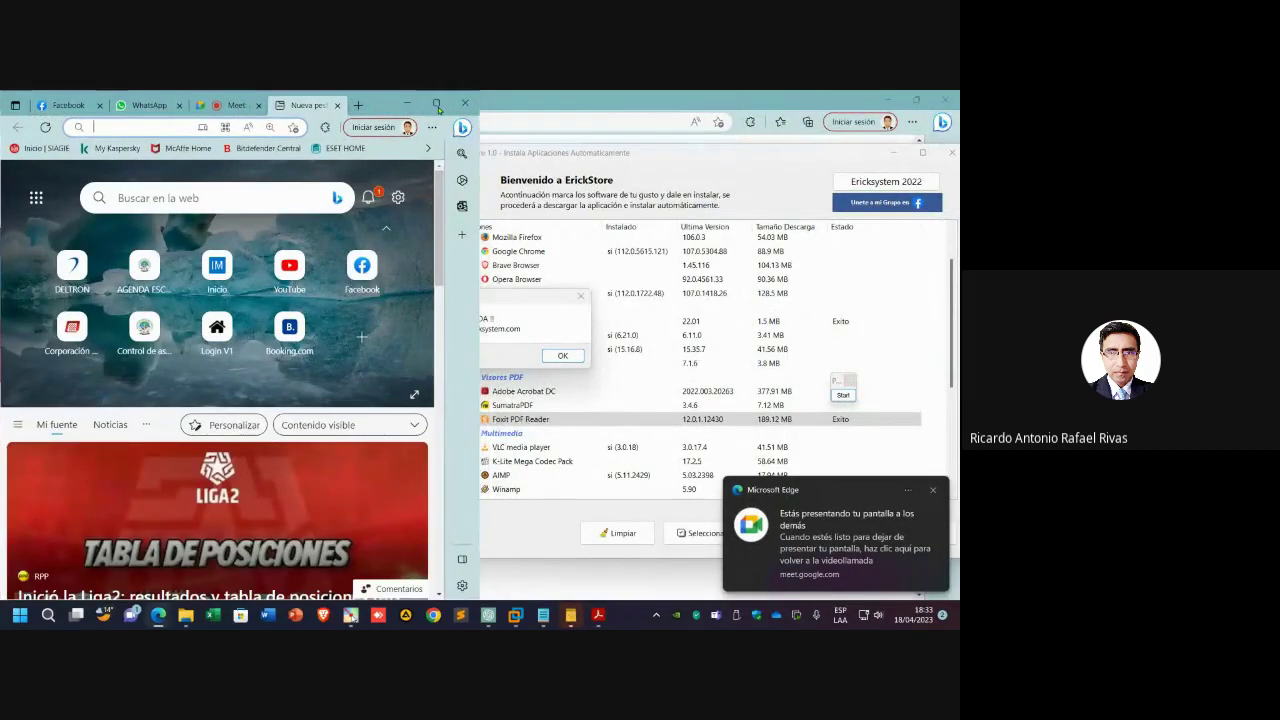
{"action": "left_click", "coordinate": [436, 103]}
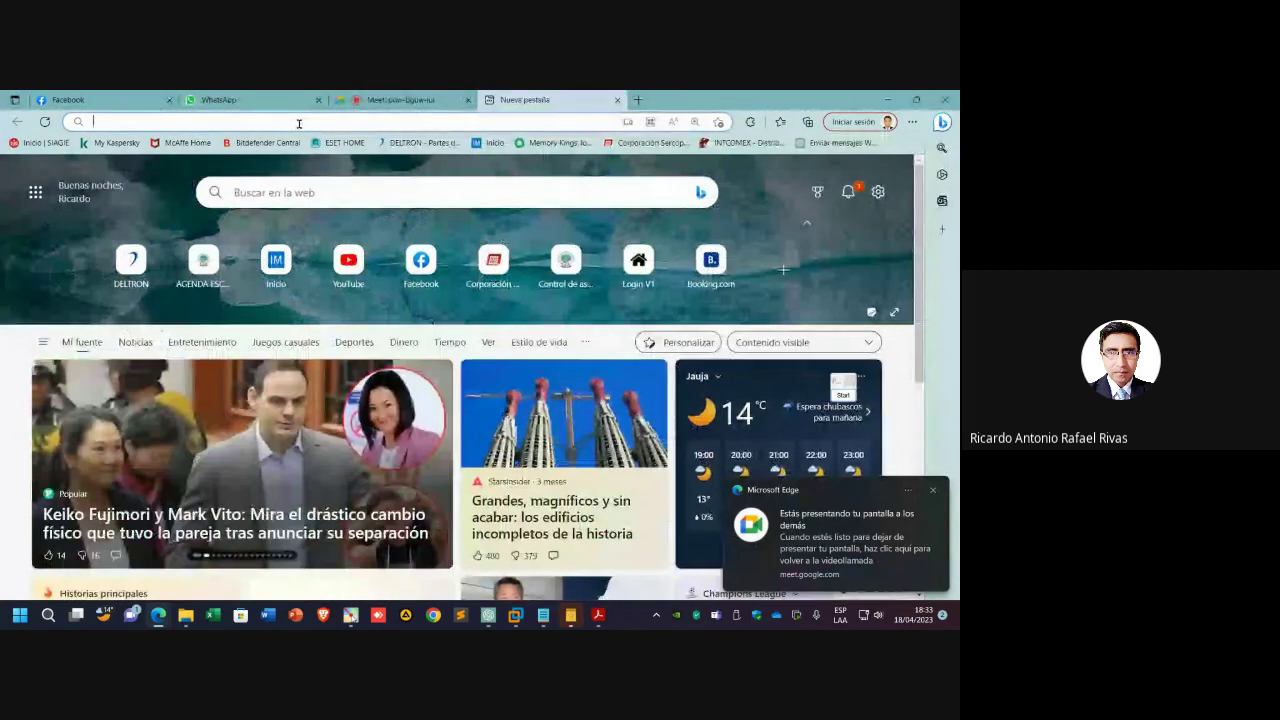
{"action": "type", "text": "RECUVA"}
{"action": "key", "text": "Return"}
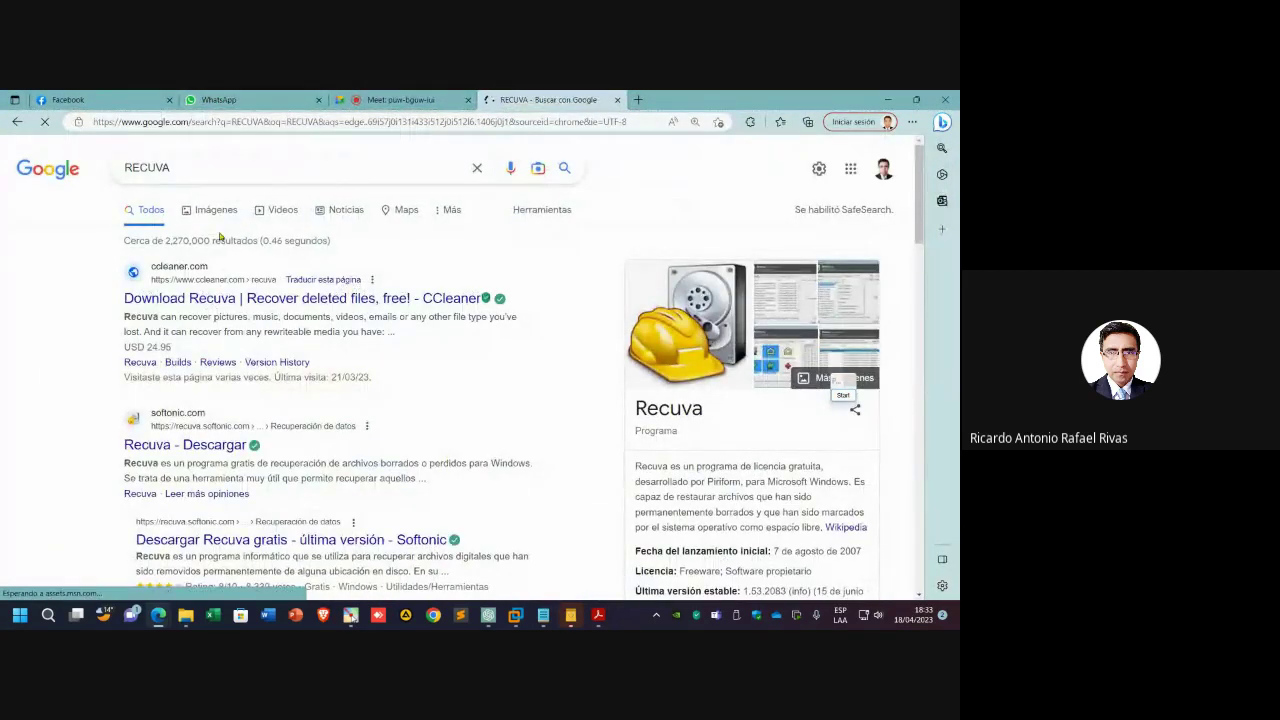
{"action": "left_click", "coordinate": [222, 299]}
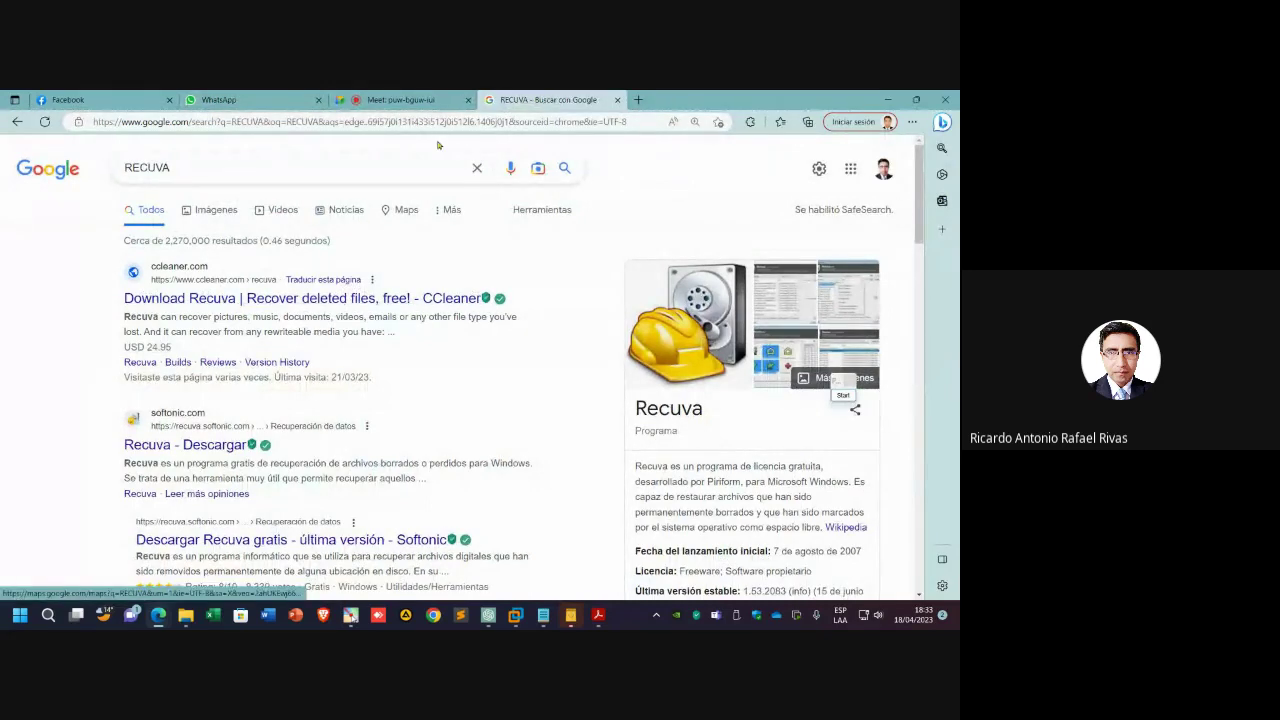
{"action": "left_click", "coordinate": [435, 99]}
{"action": "left_click", "coordinate": [501, 96]}
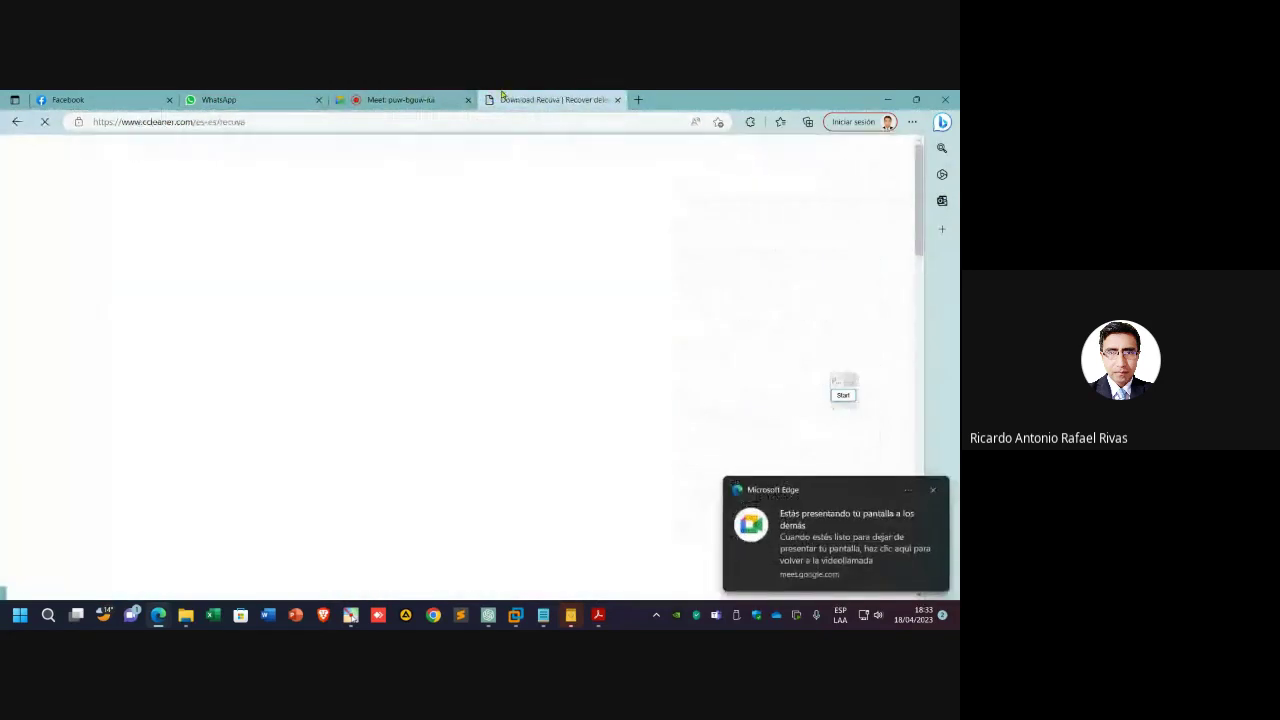
{"action": "left_click", "coordinate": [327, 127]}
{"action": "key", "text": "ctrl+c"}
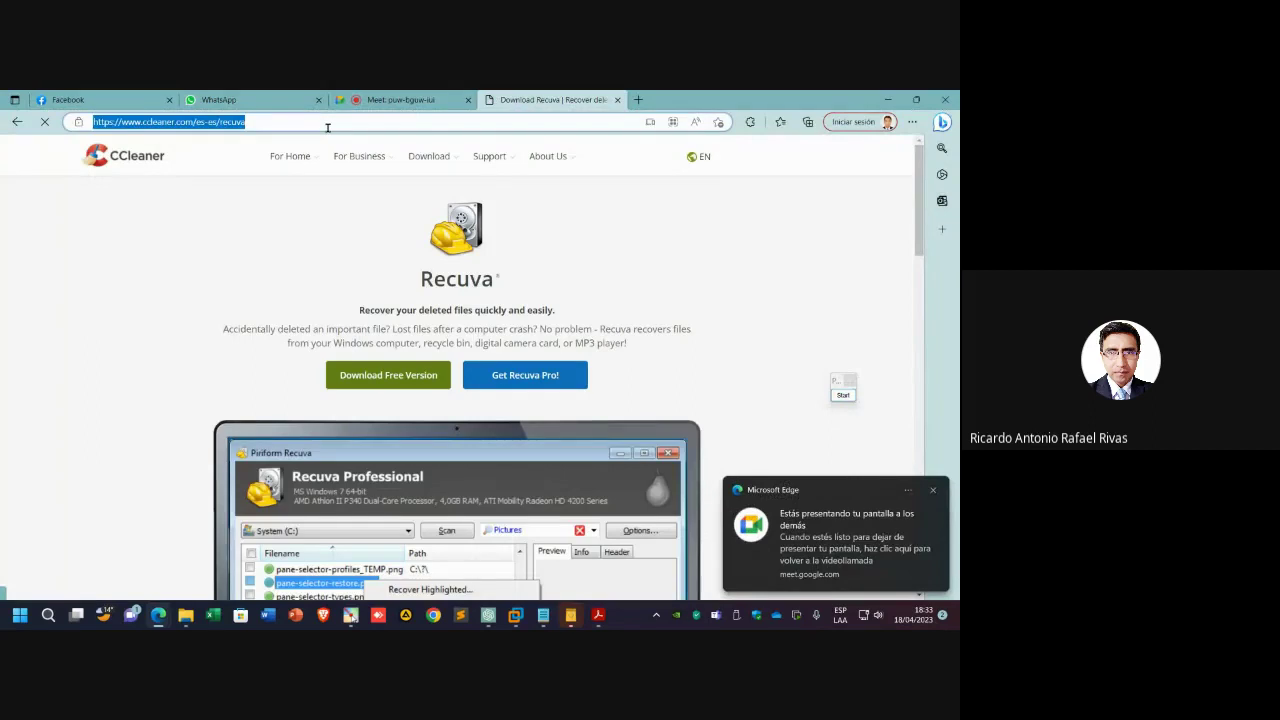
{"action": "left_click", "coordinate": [390, 99]}
{"action": "left_click", "coordinate": [726, 520]}
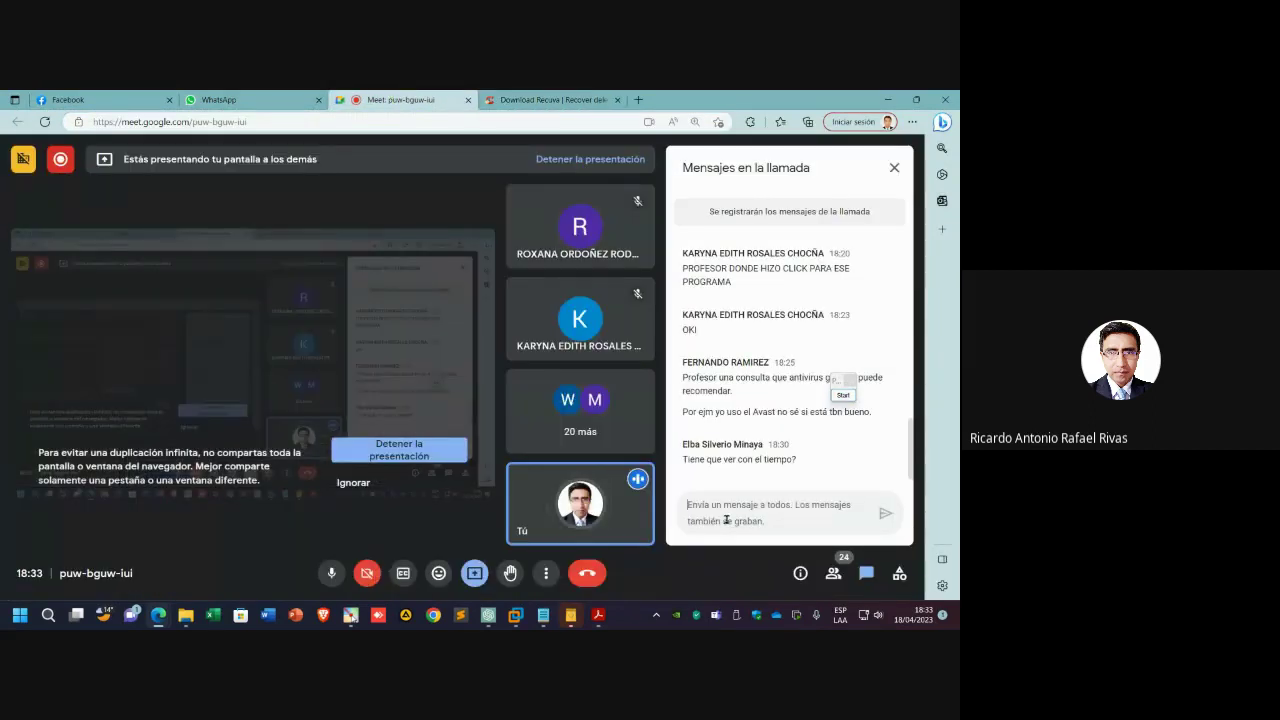
{"action": "key", "text": "ctrl+v"}
{"action": "key", "text": "Return"}
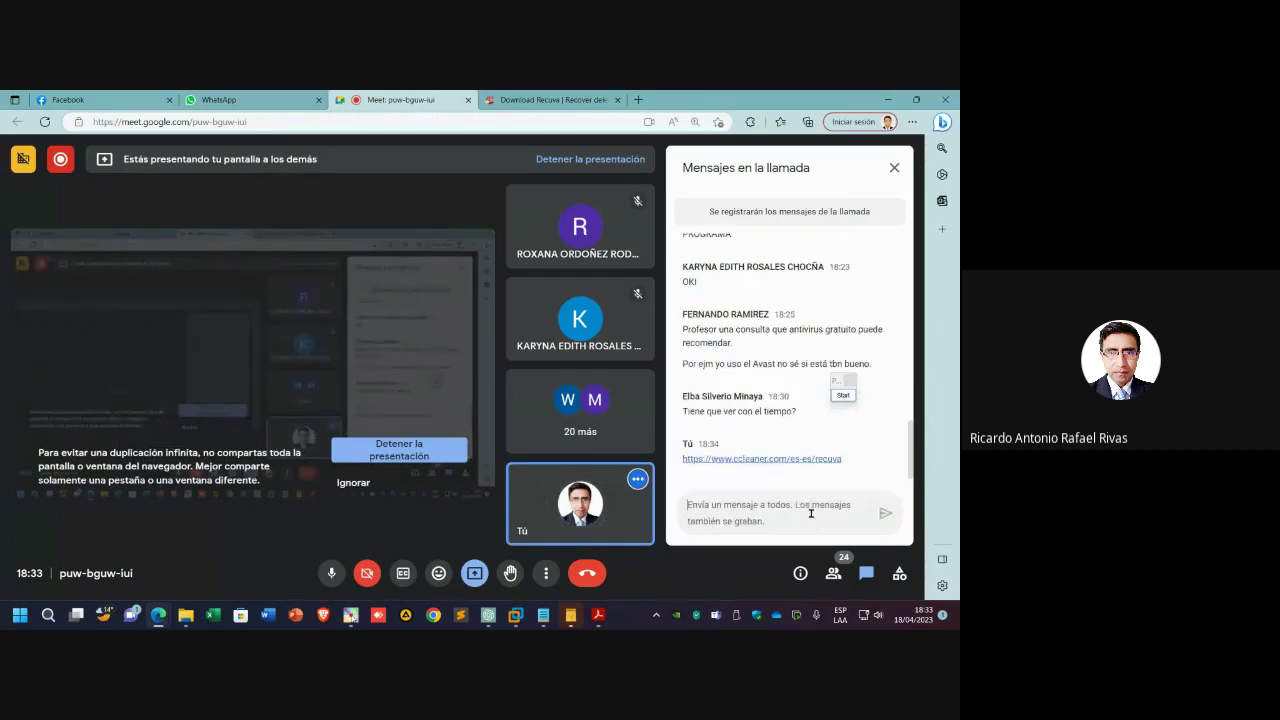
- Move the floating annotation toolbar away from the call chat and highlight the word Avast in the antivirus question
{"action": "left_click_drag", "start_coordinate": [845, 382], "coordinate": [205, 437]}
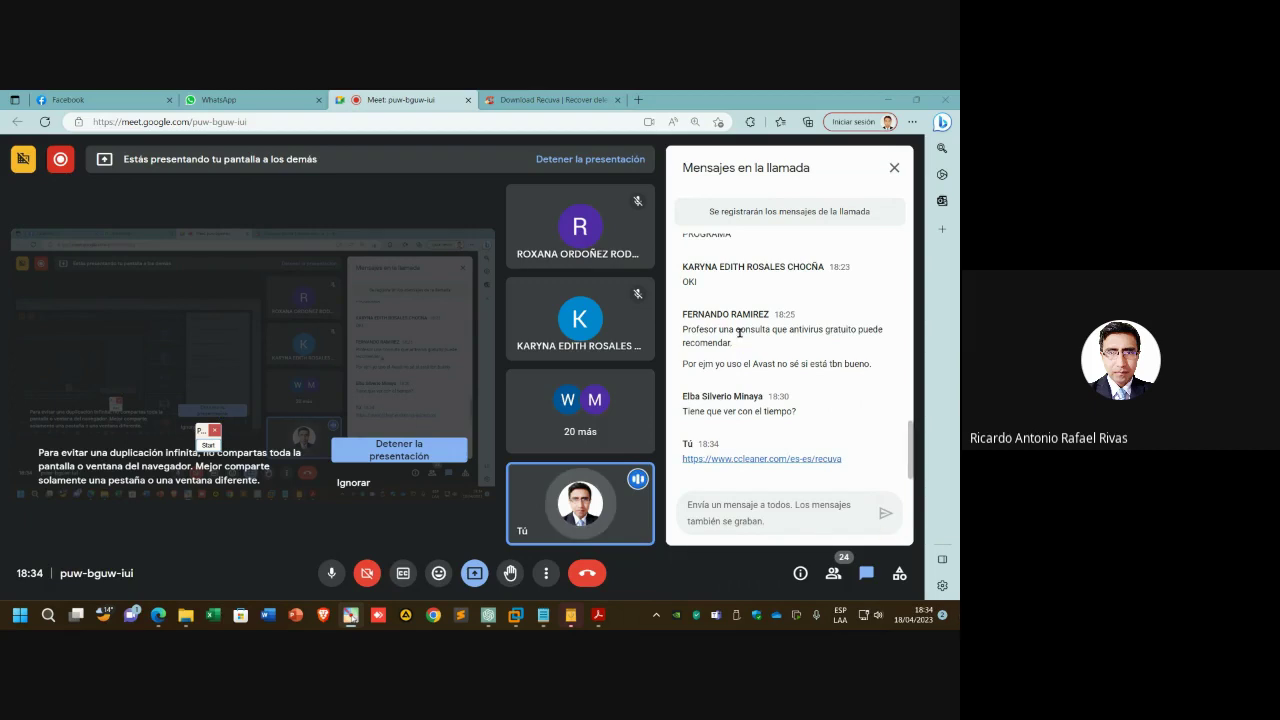
{"action": "double_click", "coordinate": [755, 366]}
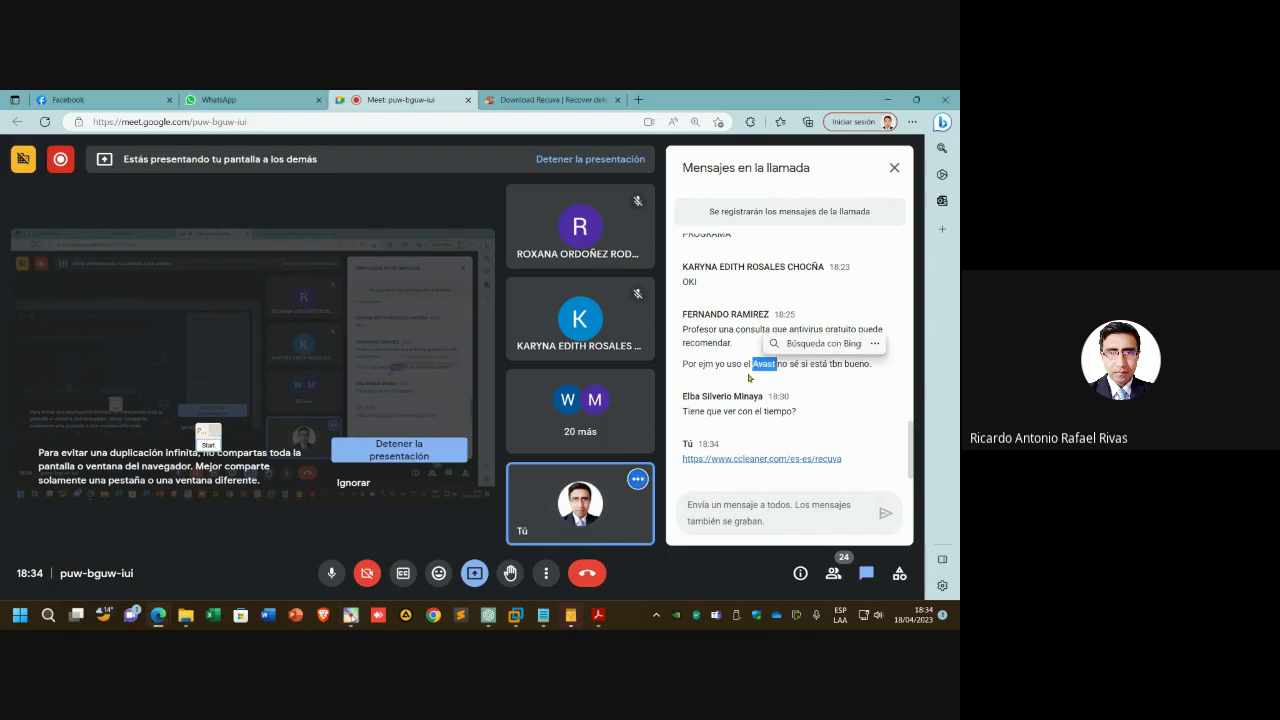
{"action": "mouse_move", "coordinate": [312, 394]}
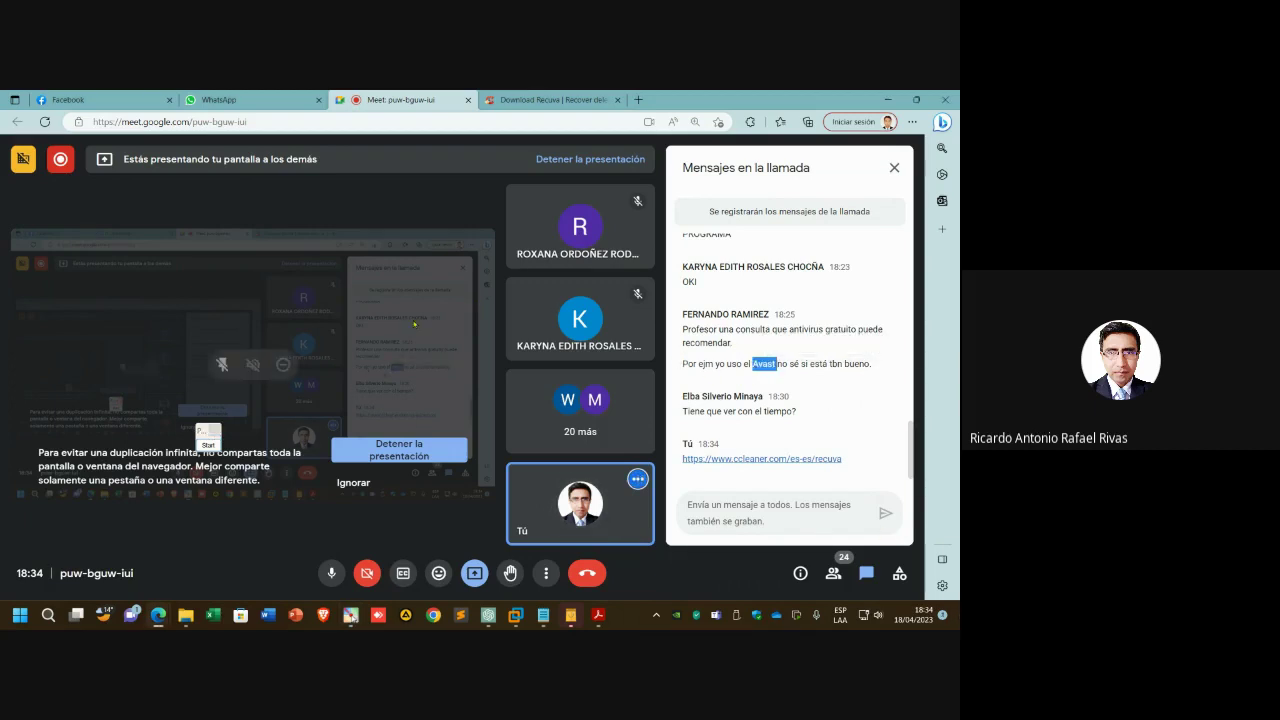
- Split the Recuva page into its own window and arrange it side by side with the Meet call
{"action": "left_click", "coordinate": [552, 99]}
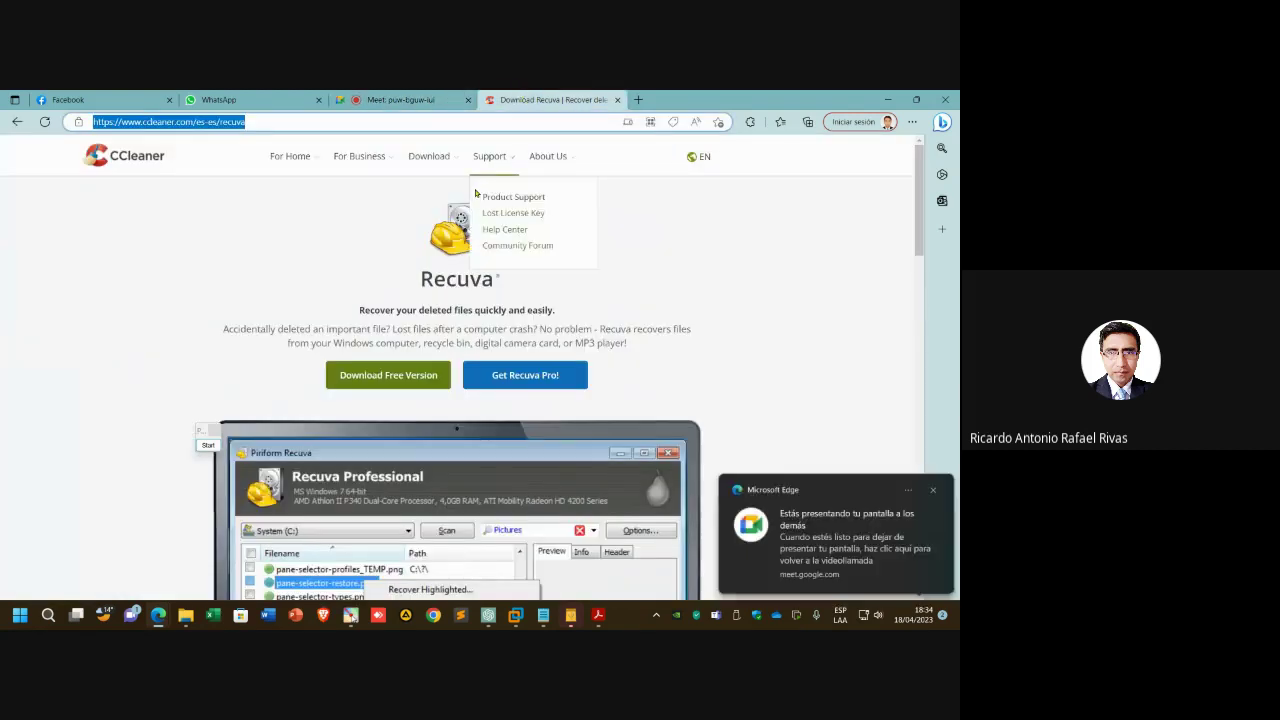
{"action": "key", "text": "super+Right"}
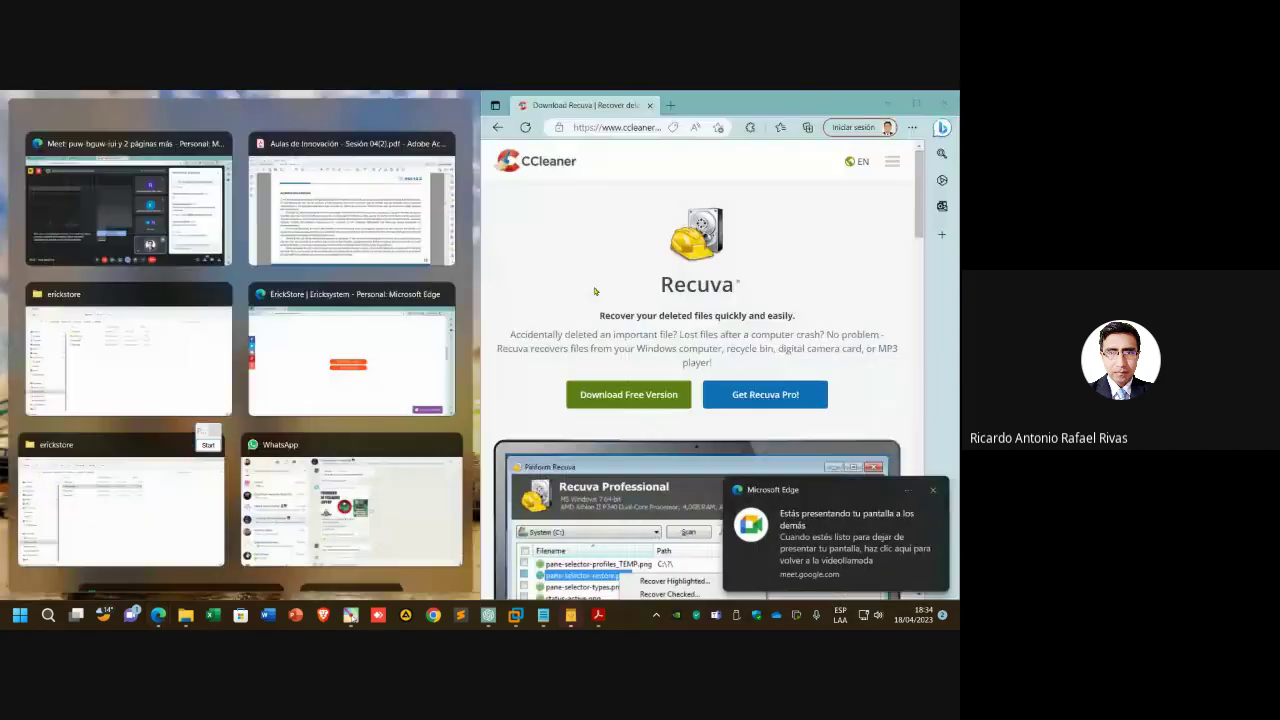
{"action": "key", "text": "Return"}
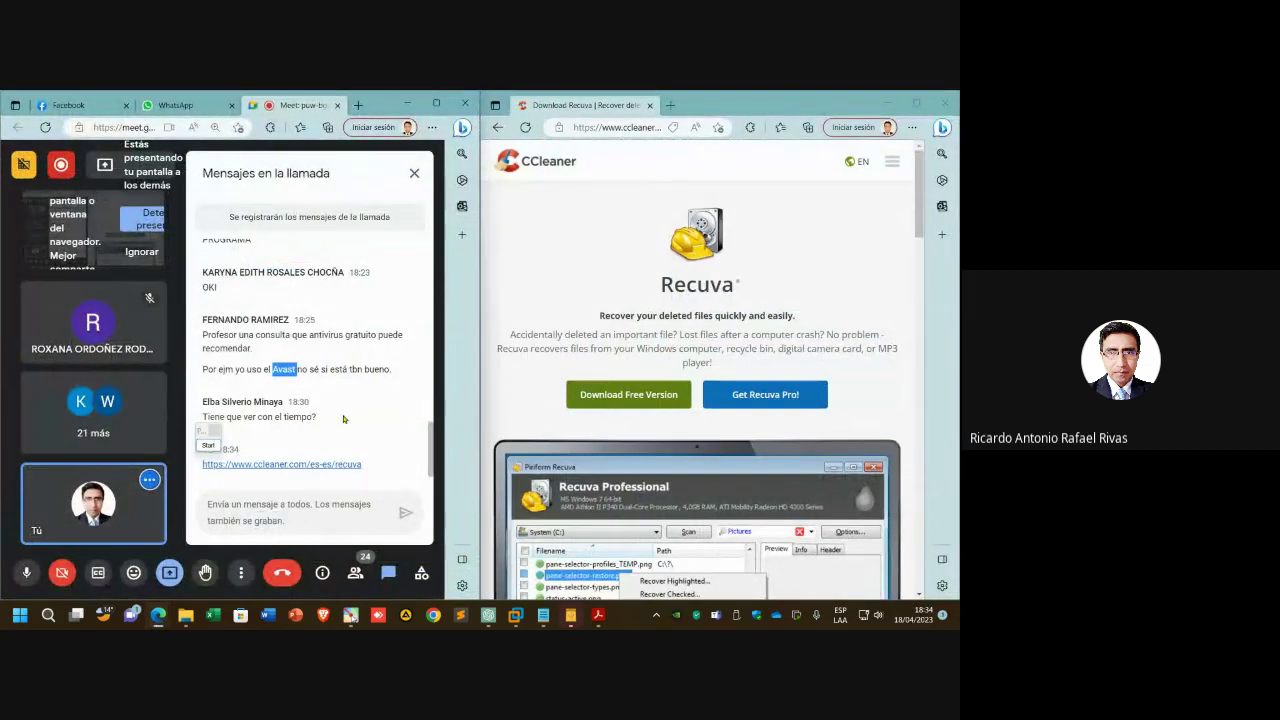
- Read the latest replies in the call chat, moving the floating annotation toolbar over them and starting its drawing mode
{"action": "left_click", "coordinate": [291, 495]}
{"action": "scroll", "coordinate": [340, 405], "scroll_direction": "down", "scroll_amount": 1}
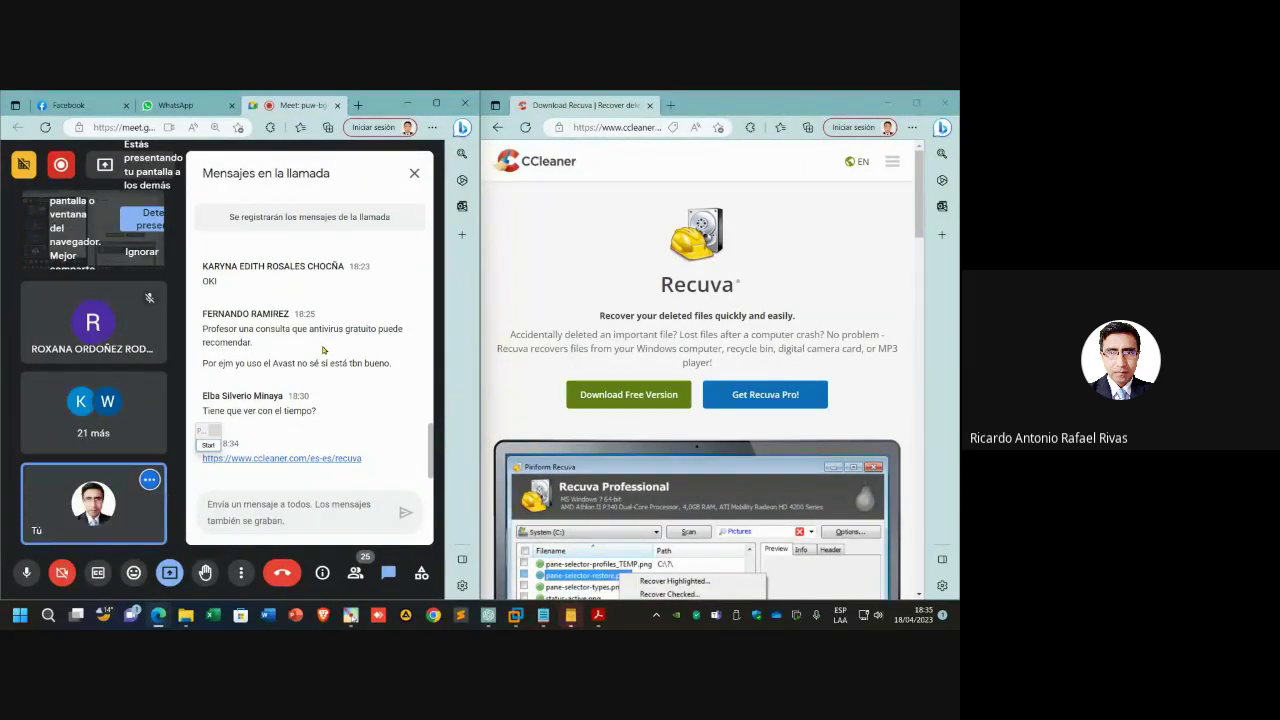
{"action": "left_click_drag", "start_coordinate": [323, 349], "coordinate": [277, 300]}
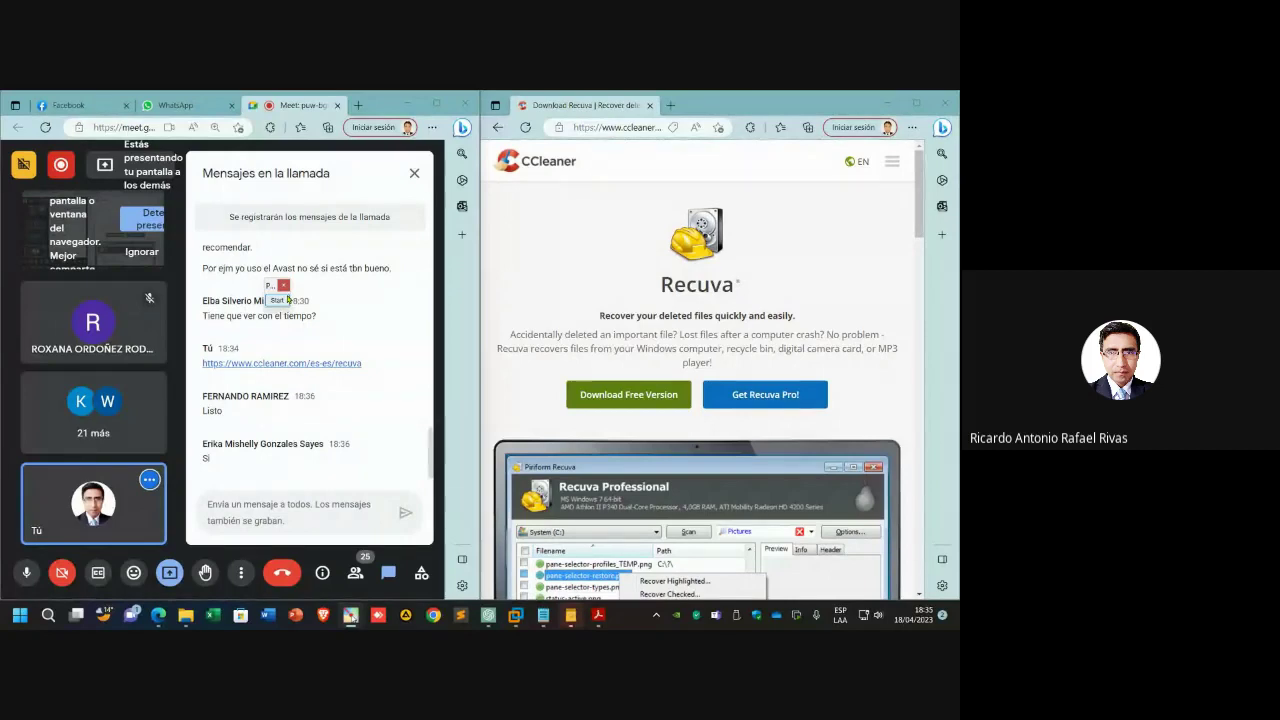
{"action": "left_click", "coordinate": [282, 300]}
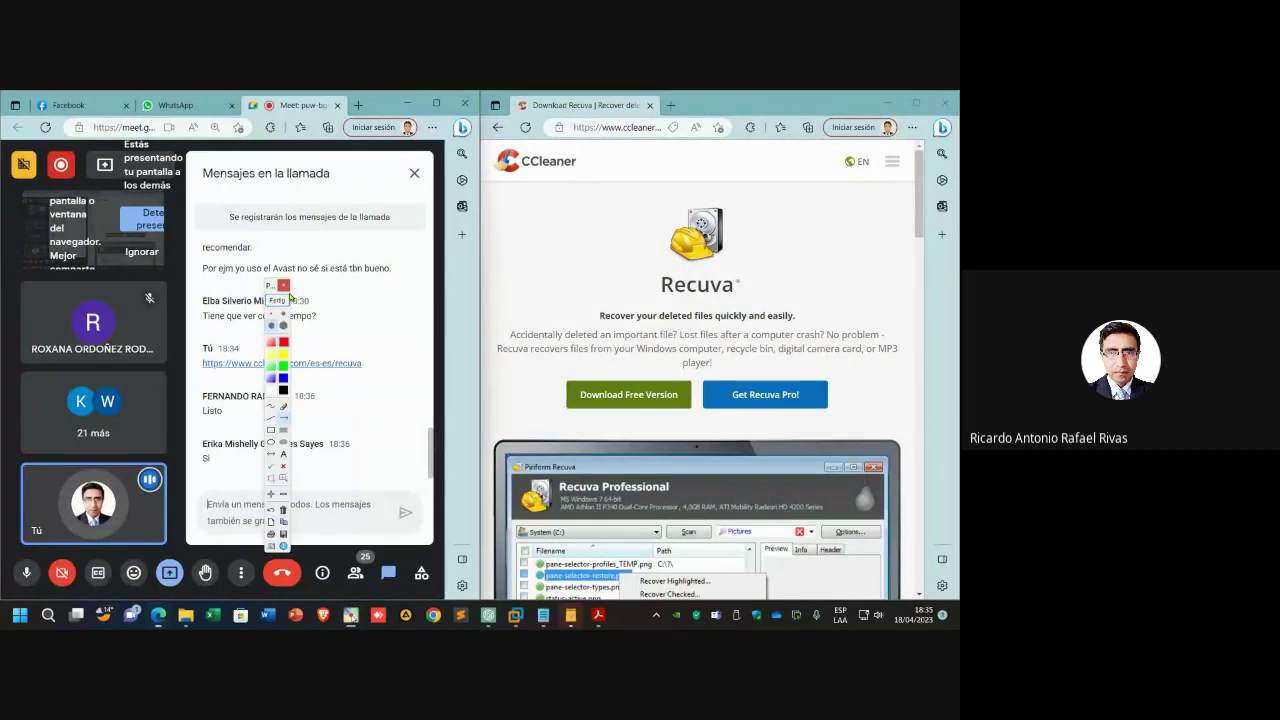
- Maximize the Recuva page window and download the free version of Recuva from the version comparison page
{"action": "left_click", "coordinate": [916, 103]}
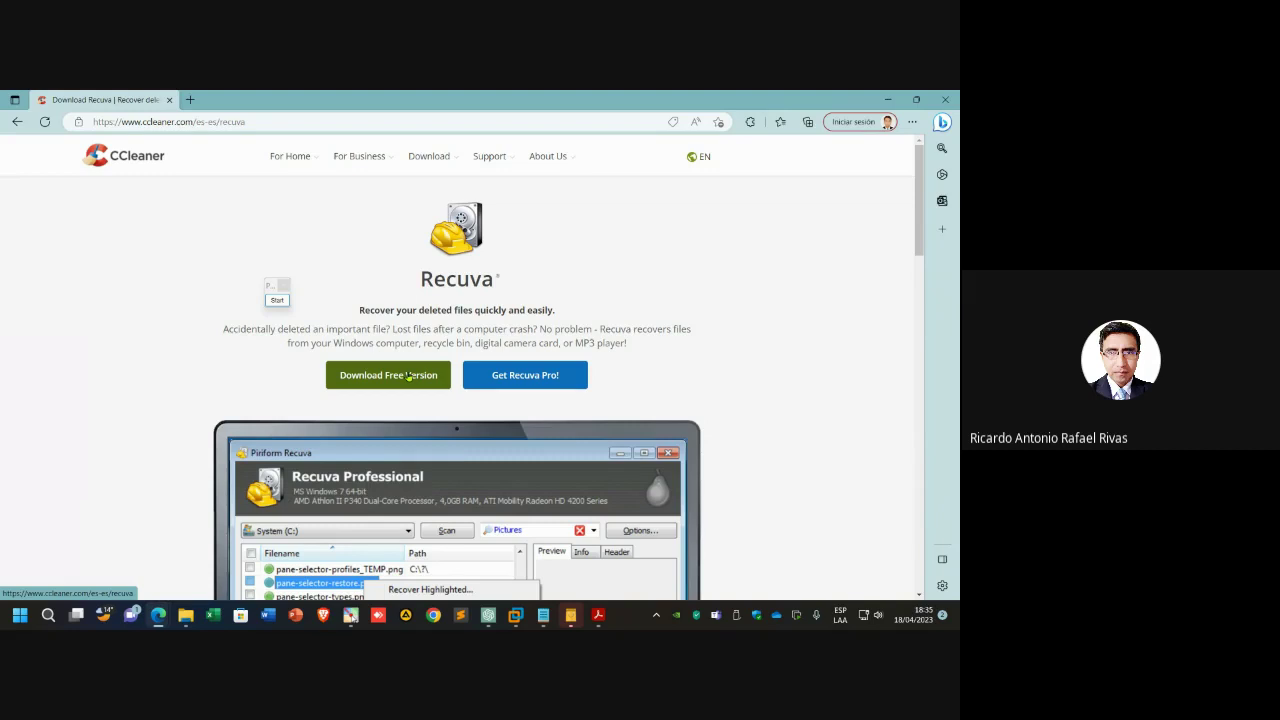
{"action": "scroll", "coordinate": [407, 376], "scroll_direction": "down", "scroll_amount": 3}
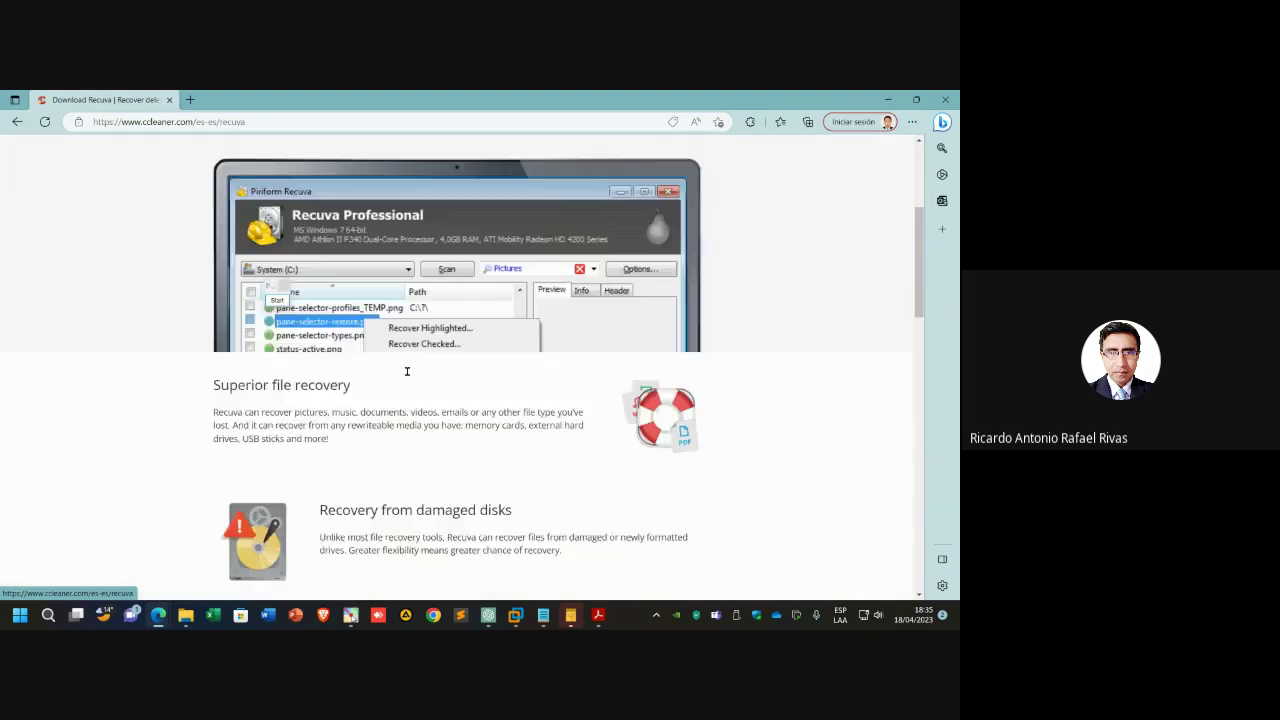
{"action": "scroll", "coordinate": [407, 371], "scroll_direction": "down", "scroll_amount": 8}
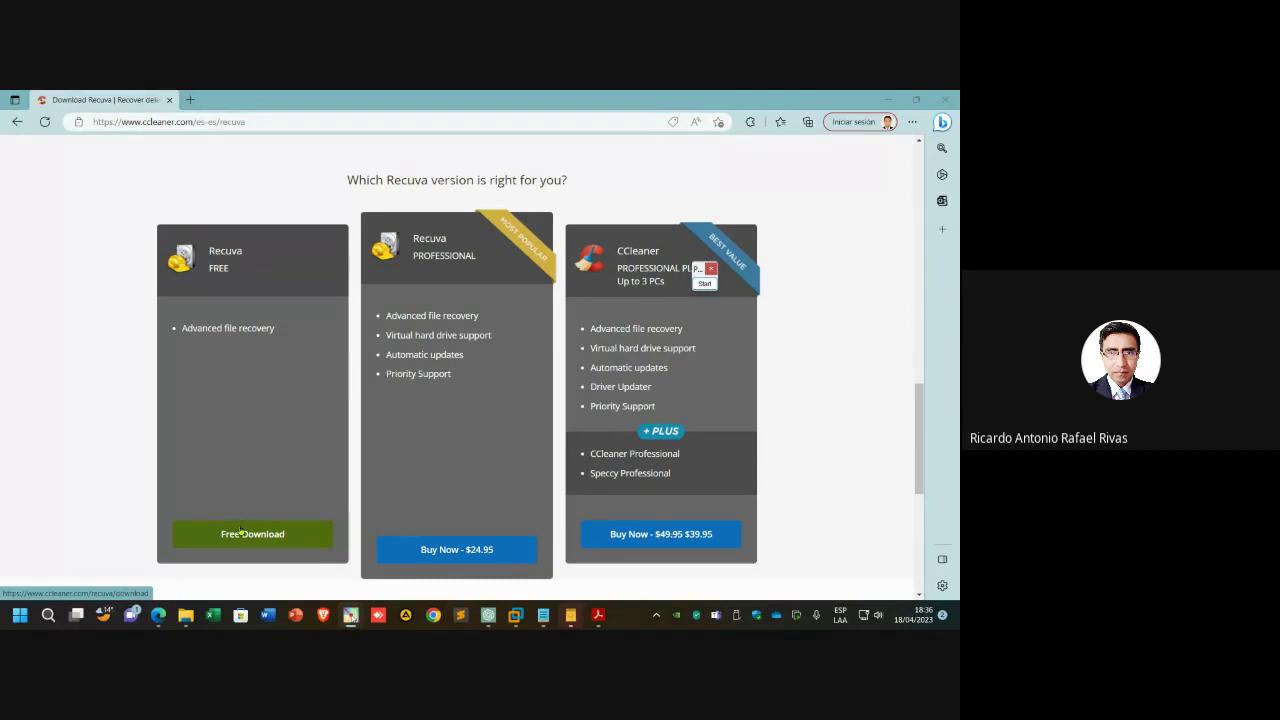
{"action": "left_click", "coordinate": [240, 531]}
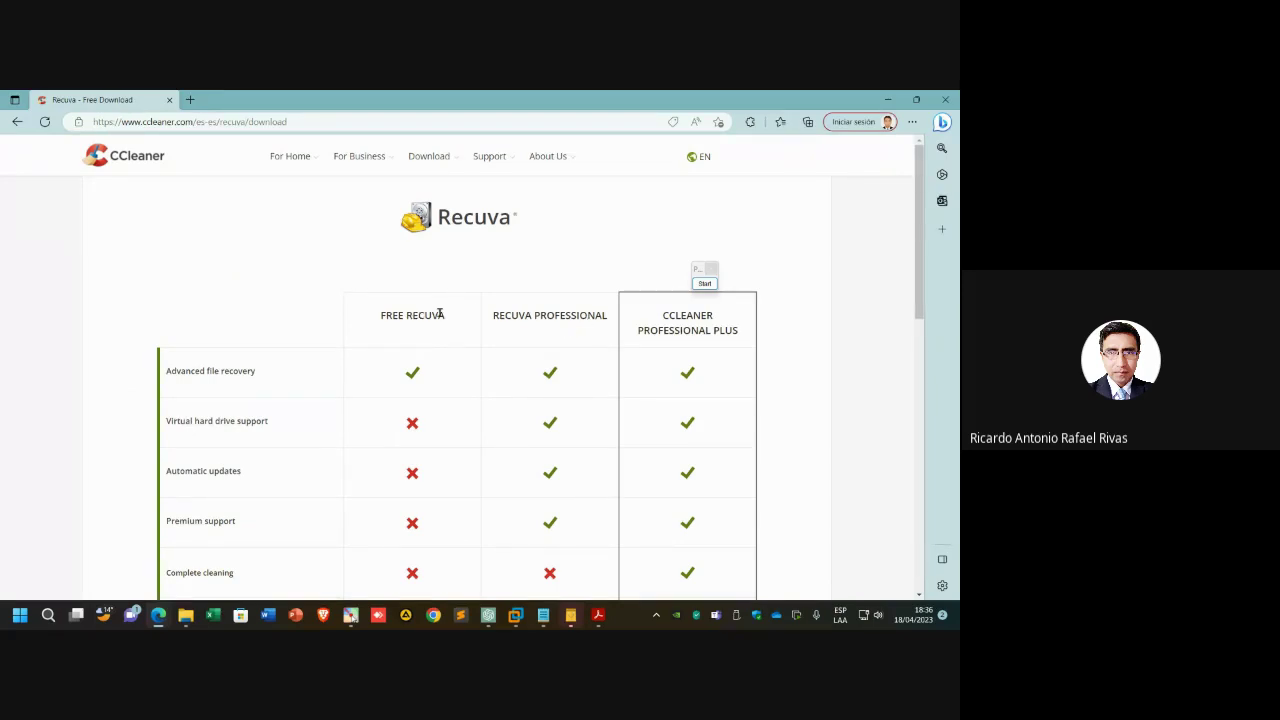
{"action": "scroll", "coordinate": [440, 314], "scroll_direction": "down", "scroll_amount": 4}
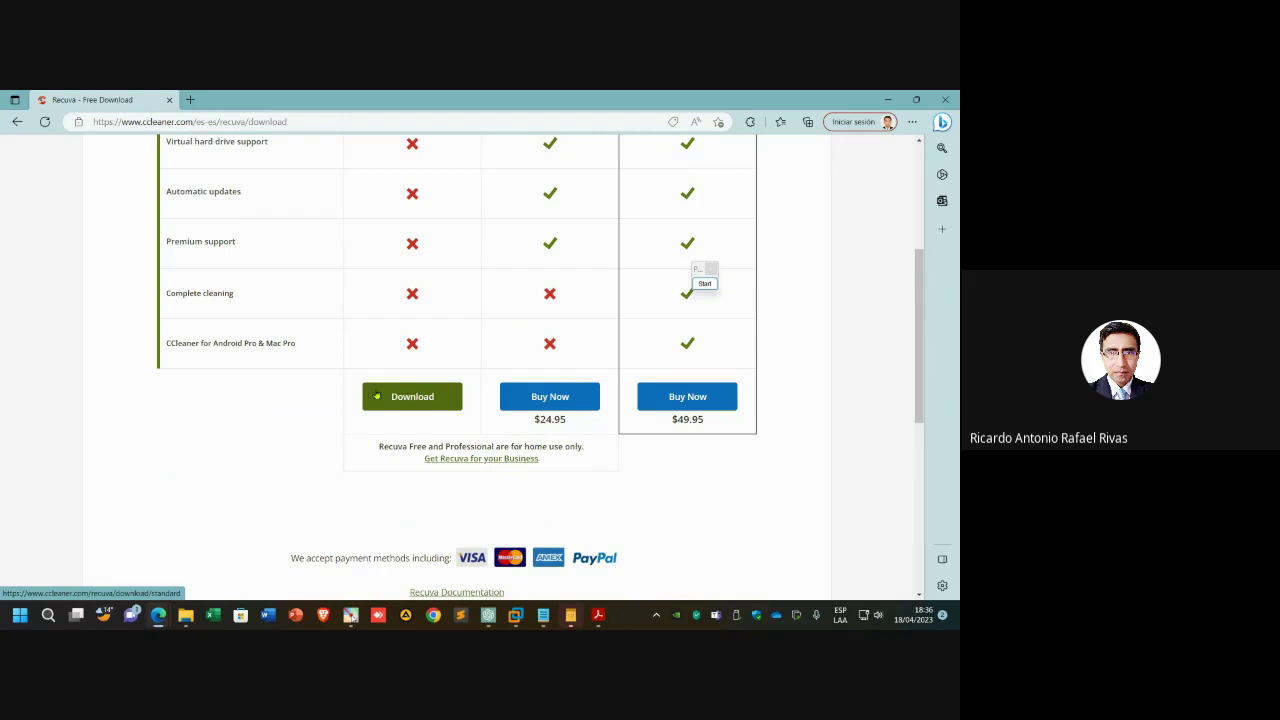
{"action": "left_click", "coordinate": [375, 396]}
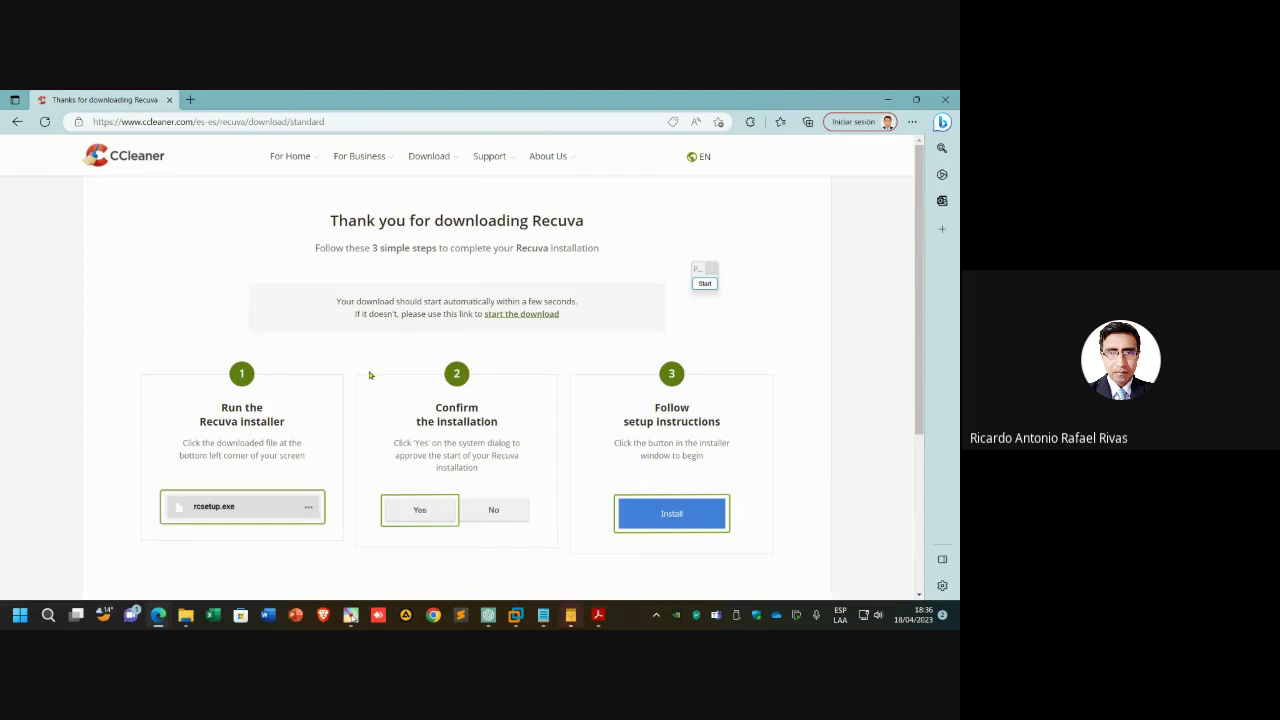
- Point a red arrow at the rcsetup153.exe download, clear the annotation and show the browser's downloads list again
{"action": "left_click", "coordinate": [704, 283]}
{"action": "left_click_drag", "start_coordinate": [400, 252], "coordinate": [600, 172]}
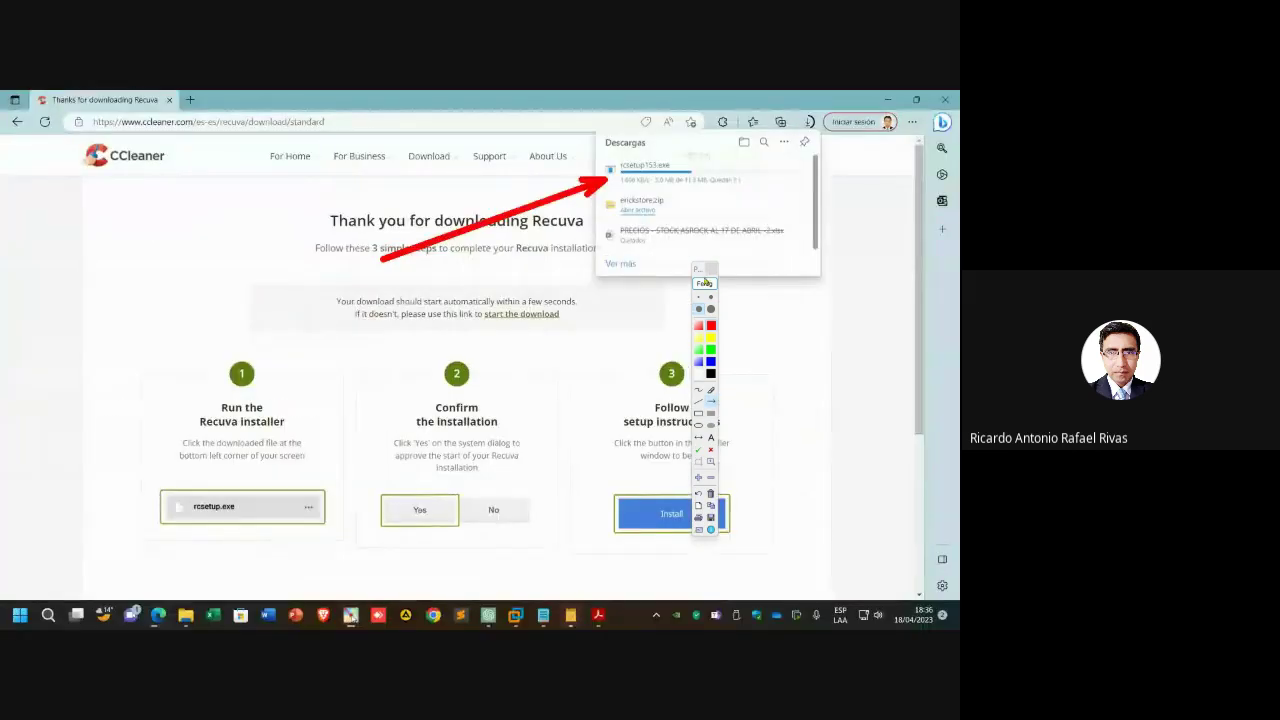
{"action": "left_click", "coordinate": [707, 284]}
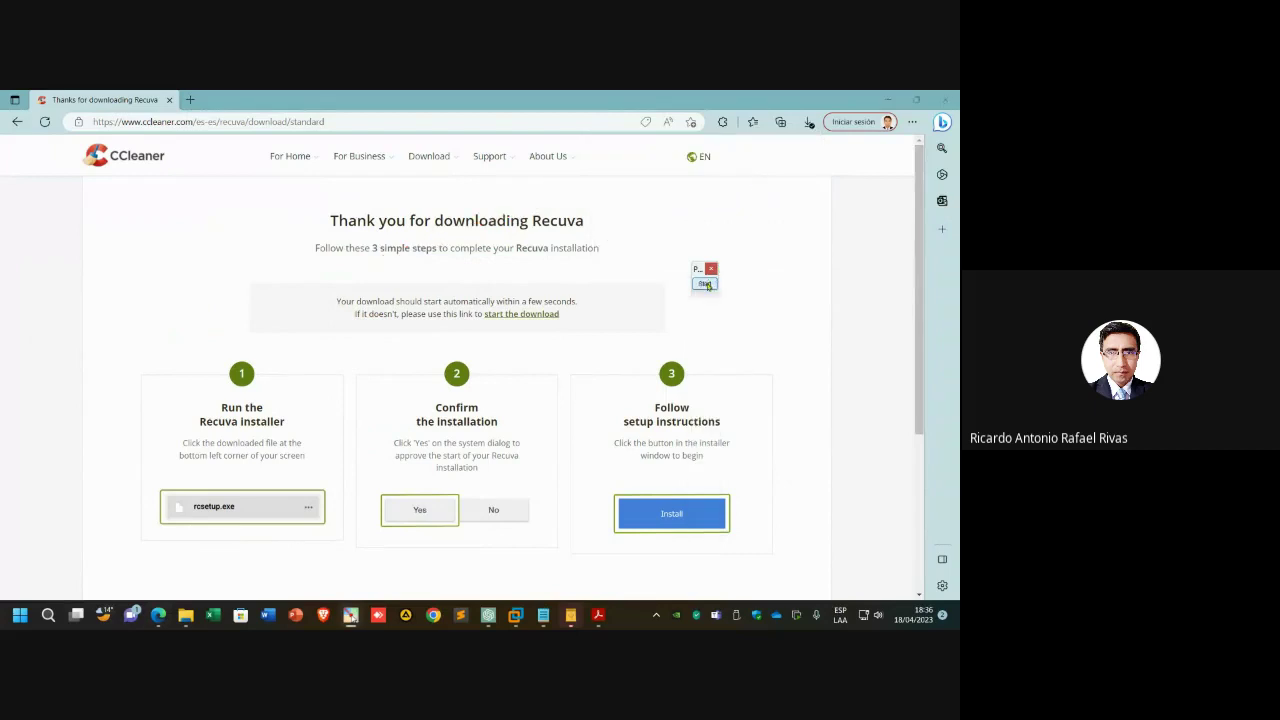
{"action": "left_click", "coordinate": [809, 124]}
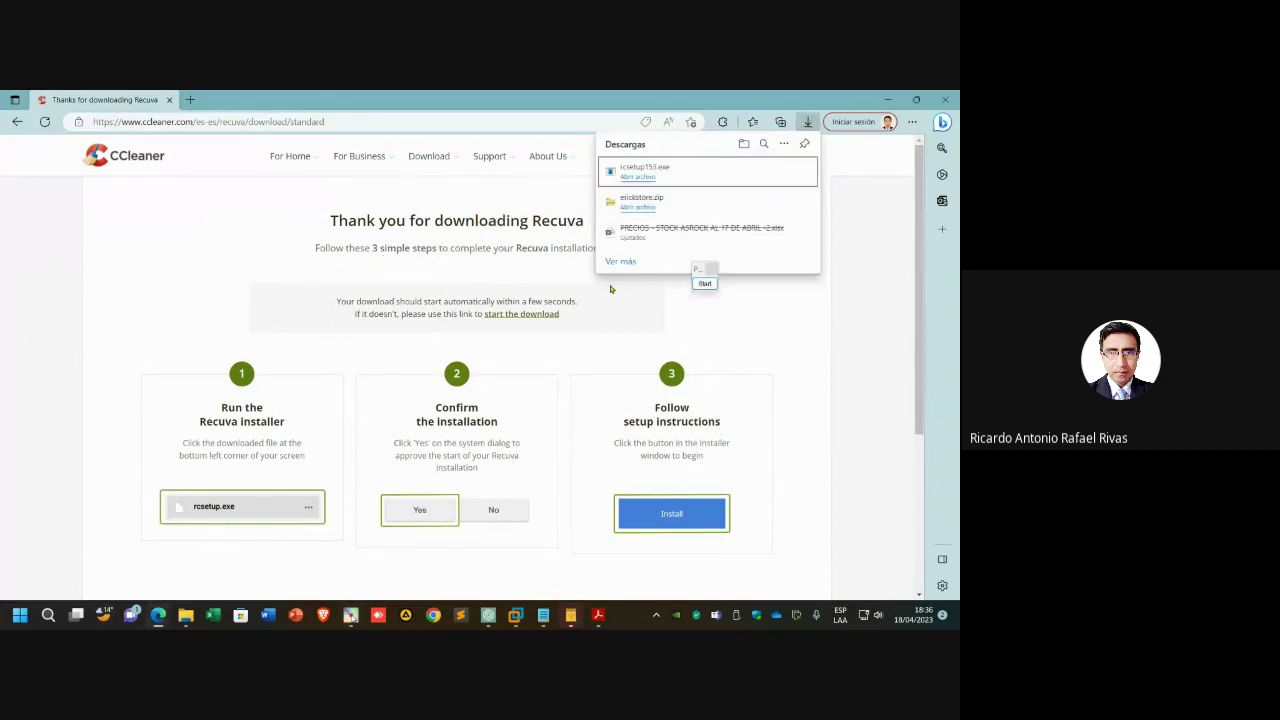
{"action": "left_click", "coordinate": [704, 284]}
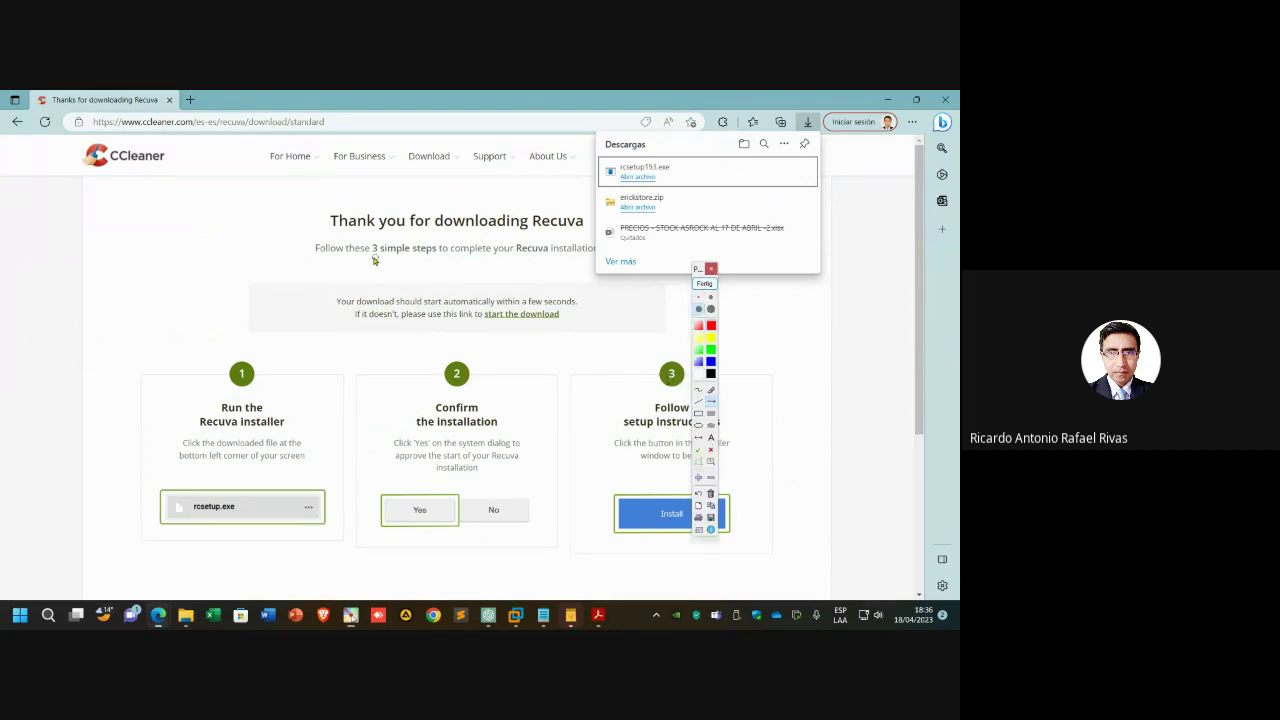
{"action": "left_click", "coordinate": [704, 284]}
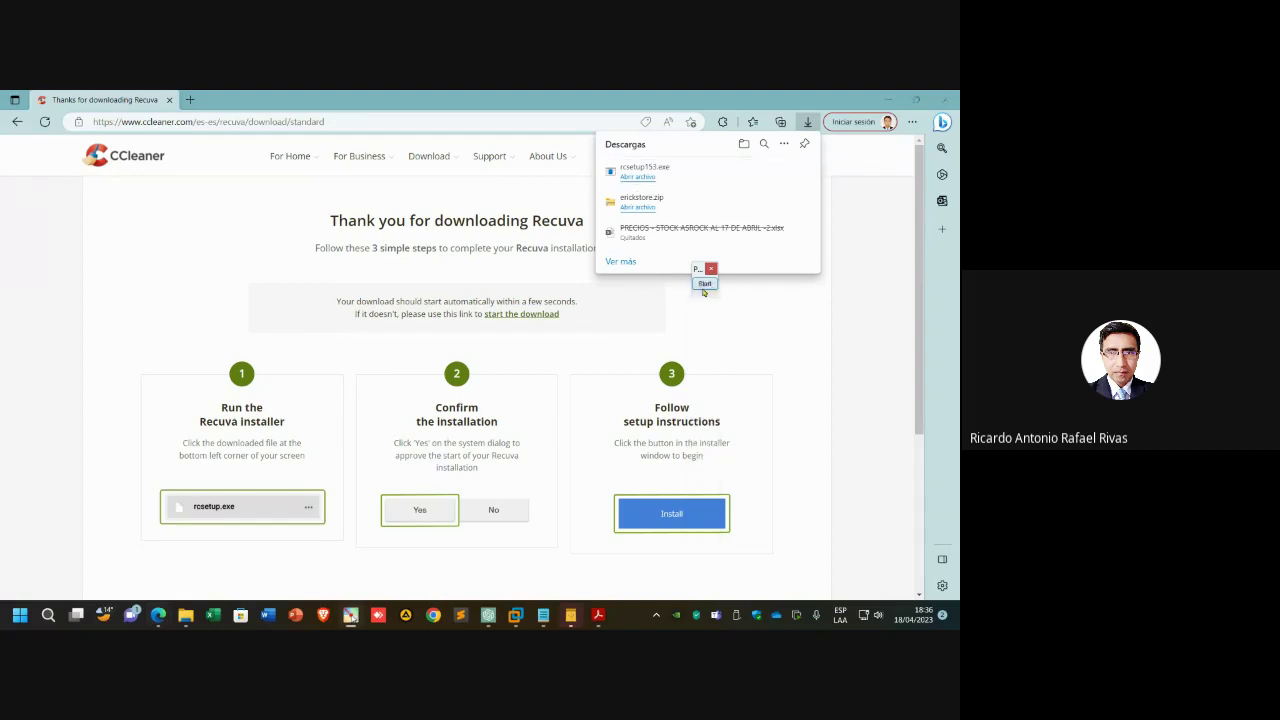
- Run rcsetup153.exe from the Descargas folder on drive D and install Recuva v1.53 with the default options
{"action": "mouse_move", "coordinate": [185, 612]}
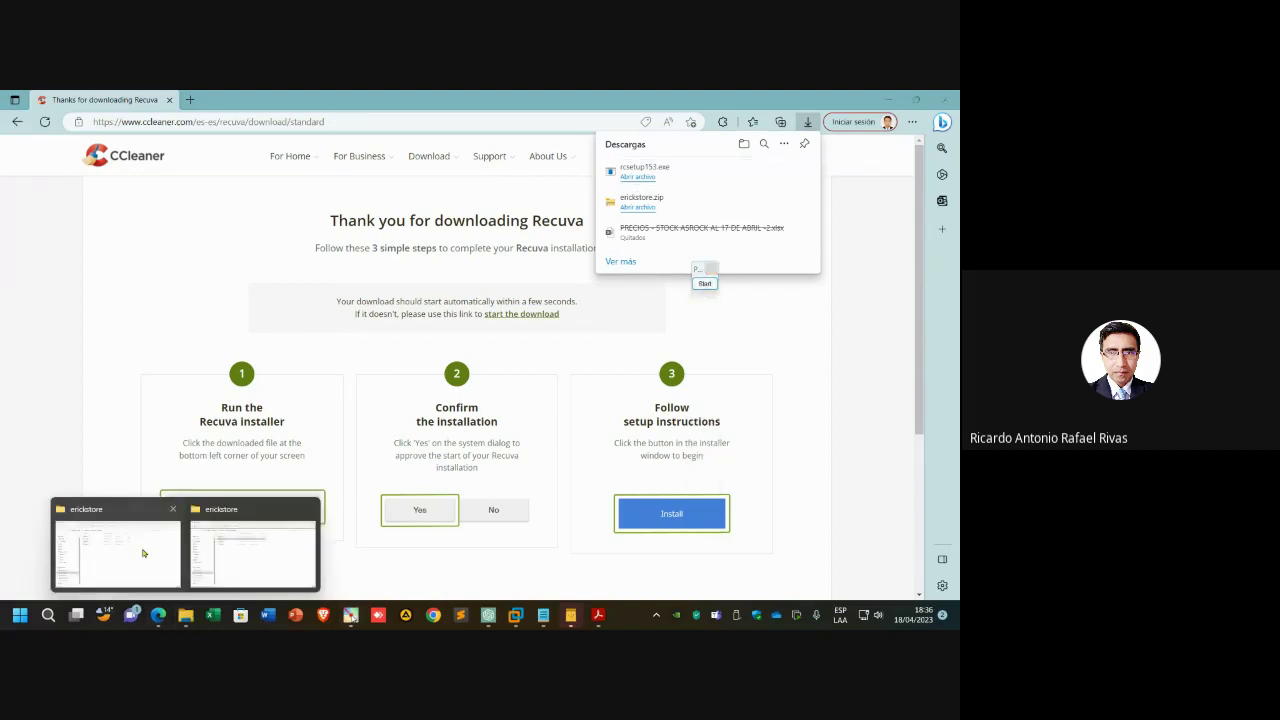
{"action": "left_click", "coordinate": [69, 546]}
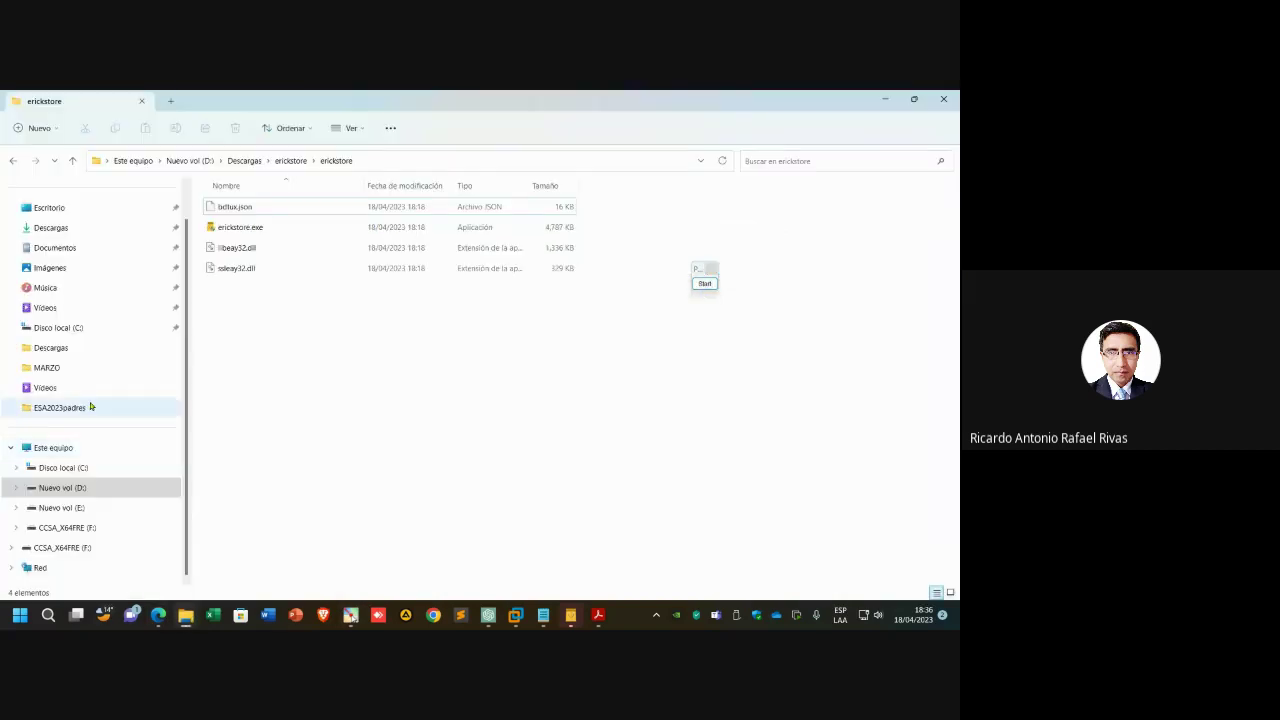
{"action": "left_click", "coordinate": [50, 347]}
{"action": "left_click", "coordinate": [287, 292]}
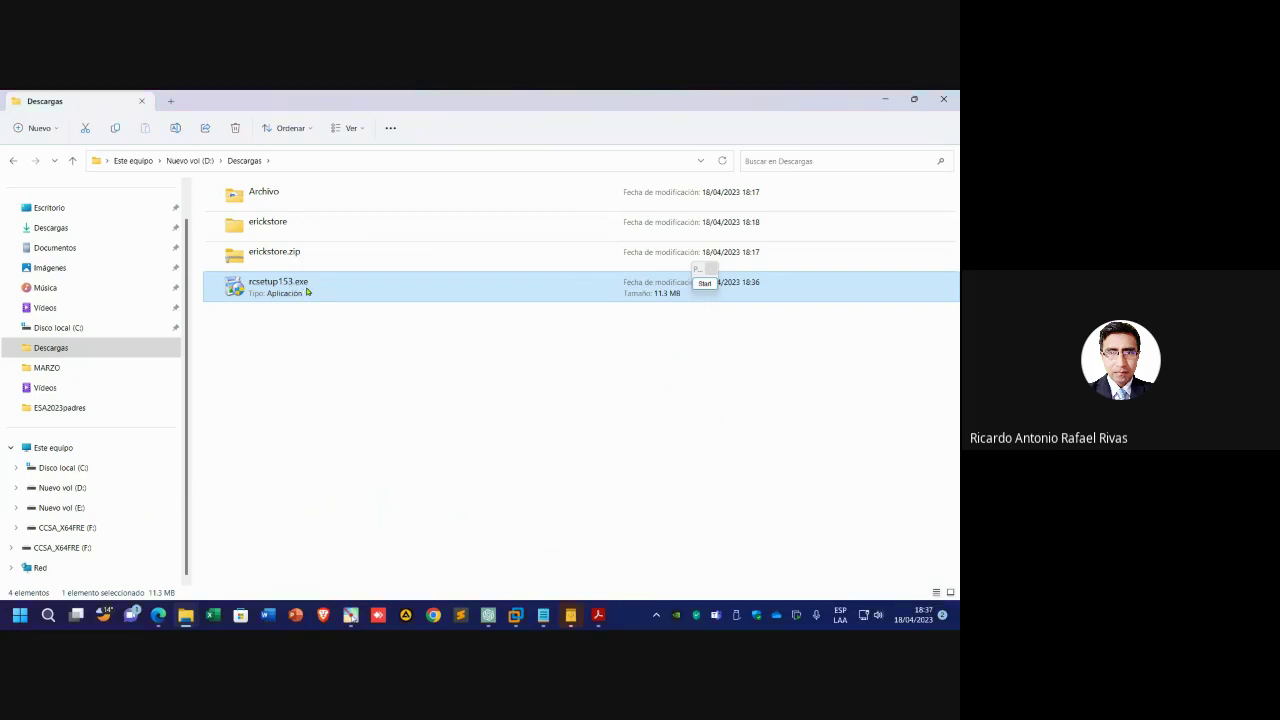
{"action": "double_click", "coordinate": [307, 289]}
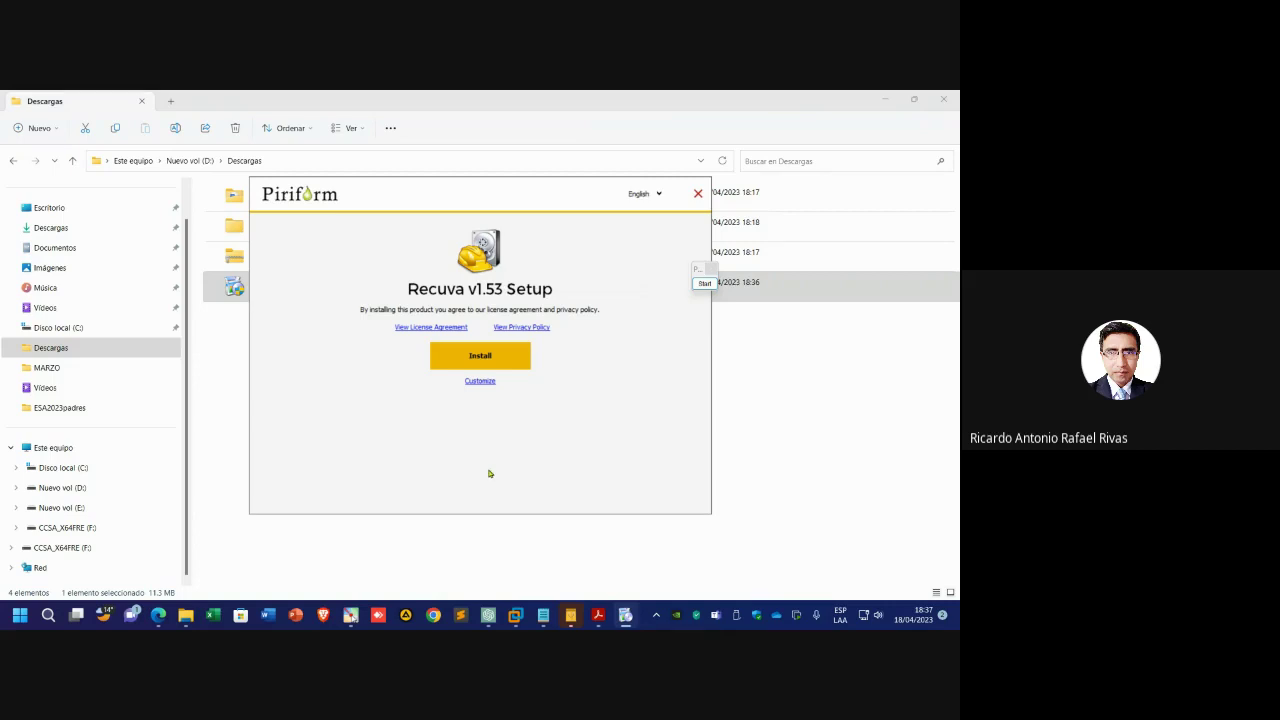
{"action": "left_click", "coordinate": [515, 361]}
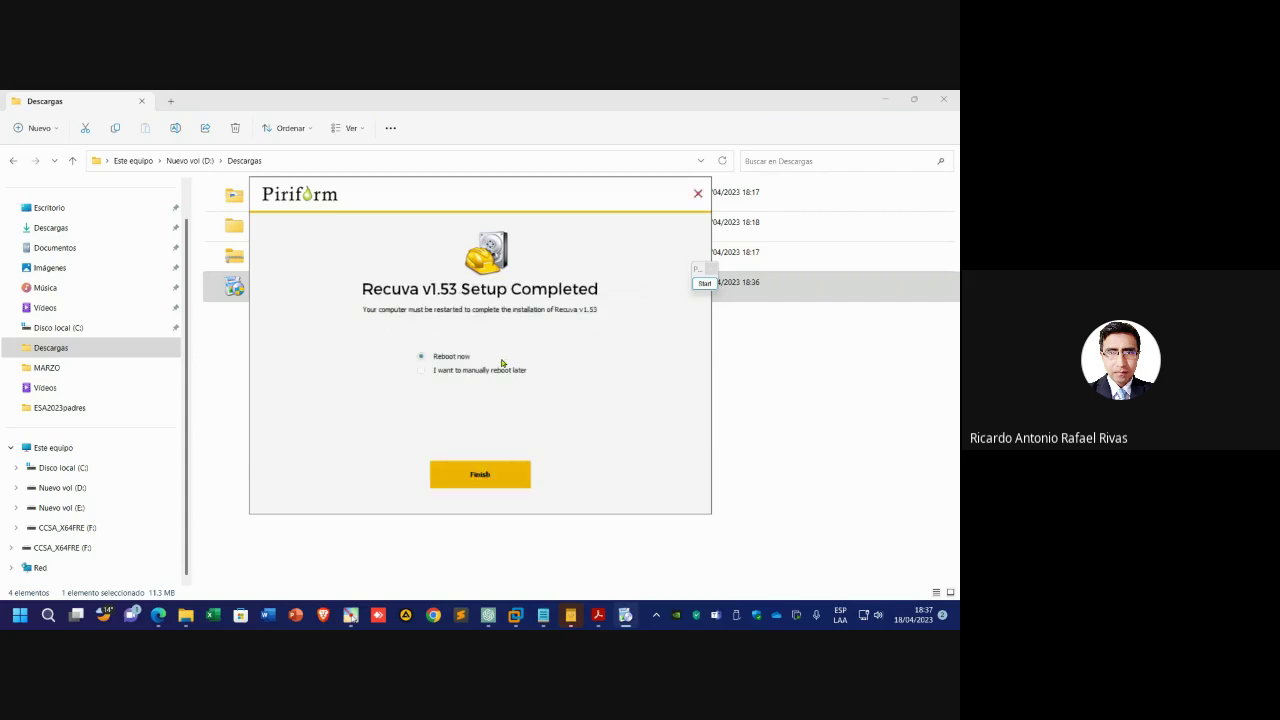
- Choose to reboot manually later, mark that option with a red arrow, magnify it for the class and finish the setup
{"action": "left_click", "coordinate": [477, 371]}
{"action": "left_click", "coordinate": [704, 283]}
{"action": "mouse_move", "coordinate": [290, 370]}
{"action": "left_mouse_down"}
{"action": "mouse_move", "coordinate": [408, 360]}
{"action": "mouse_move", "coordinate": [414, 372]}
{"action": "left_mouse_up"}
{"action": "key", "text": "super+plus"}
{"action": "key", "text": "super+plus"}
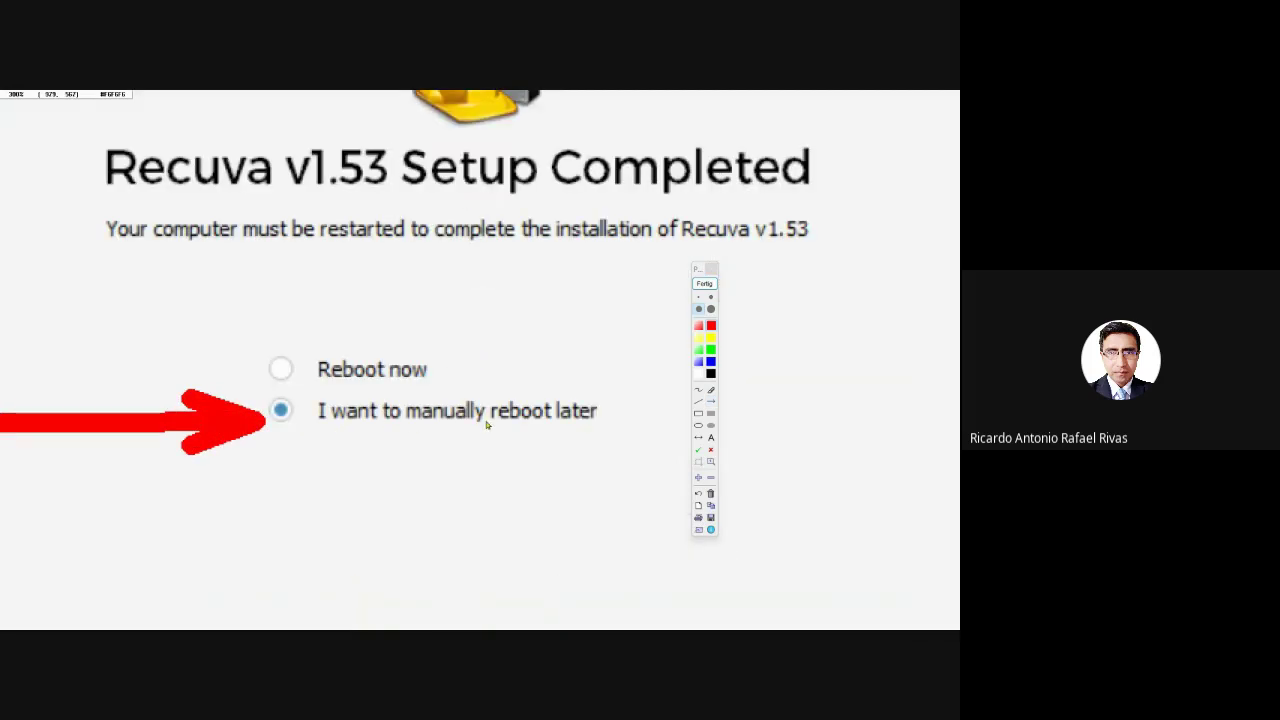
{"action": "key", "text": "super+Escape"}
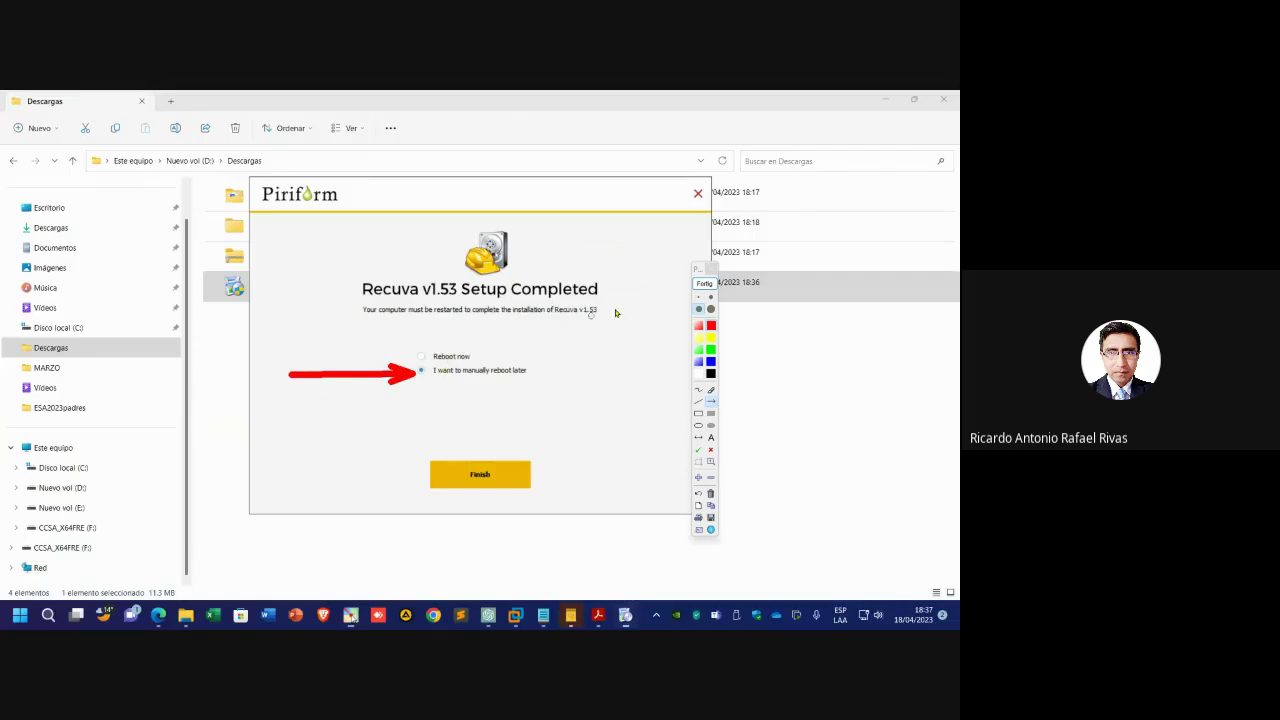
{"action": "left_click", "coordinate": [704, 283]}
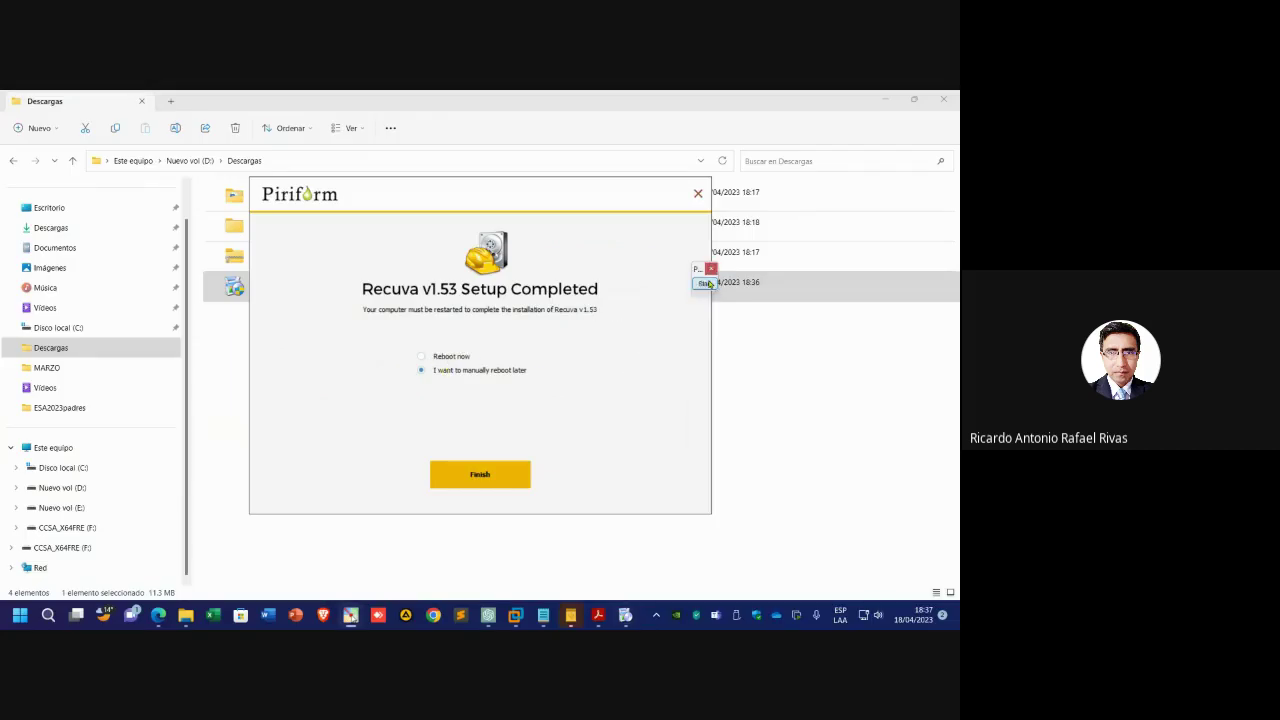
{"action": "left_click", "coordinate": [480, 475]}
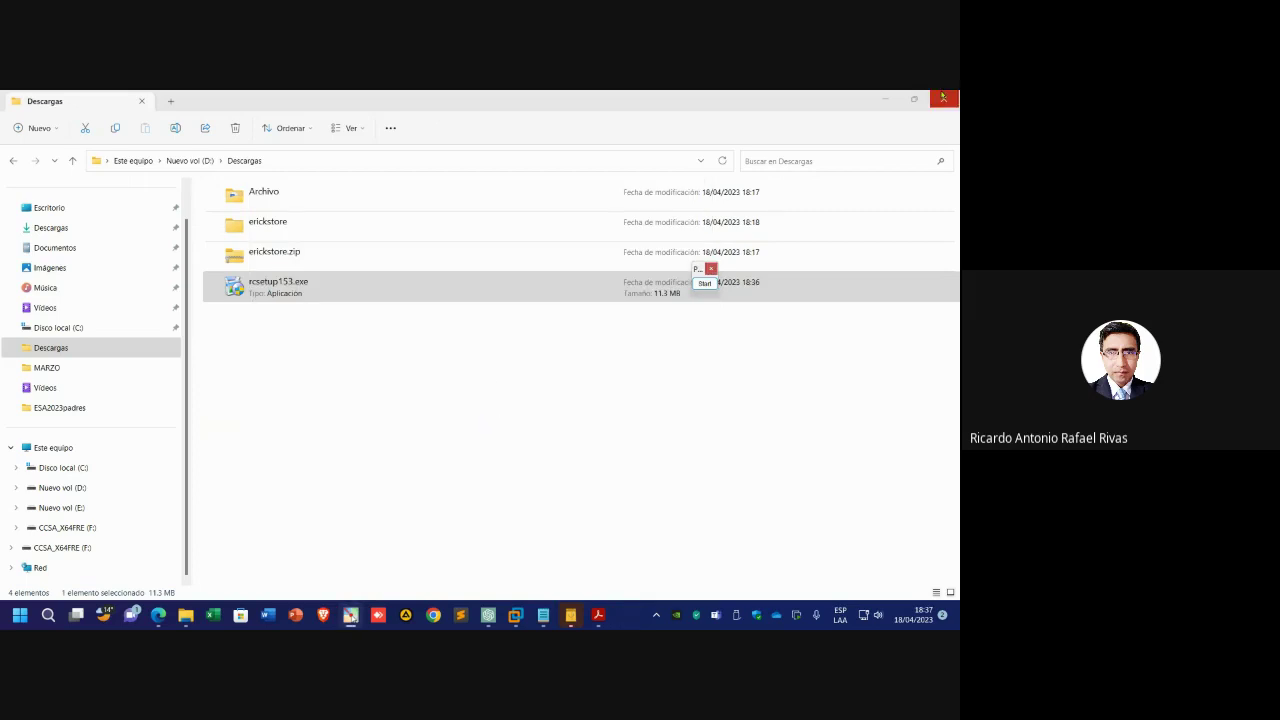
- Pull the Recuva shortcut out to an empty area of the desktop and switch to another desktop background
{"action": "left_click", "coordinate": [884, 99]}
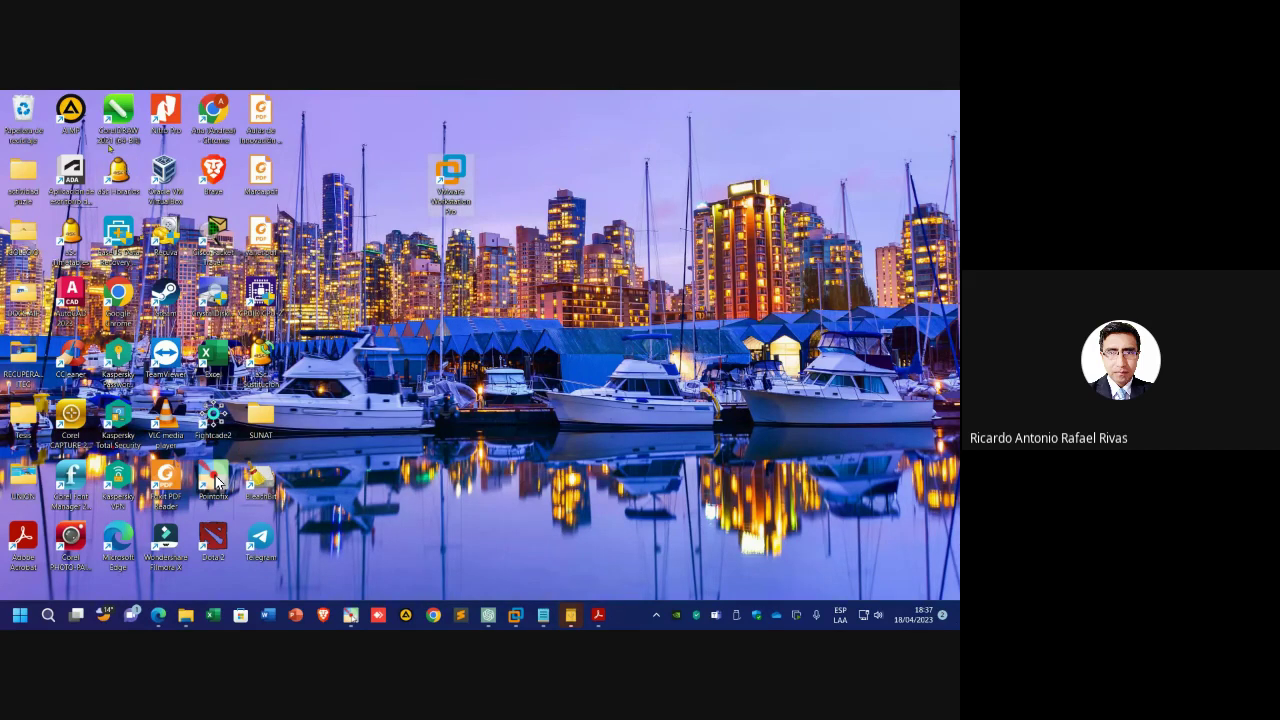
{"action": "left_click_drag", "start_coordinate": [450, 172], "coordinate": [402, 298]}
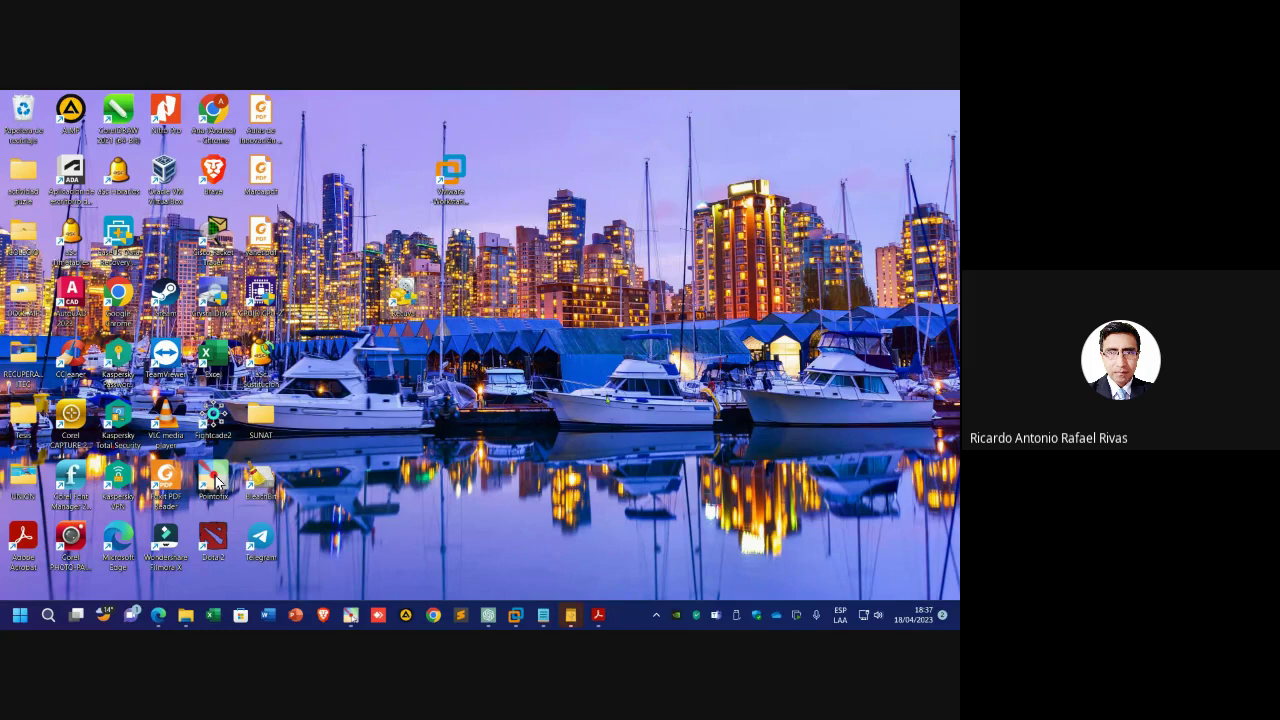
{"action": "double_click", "coordinate": [215, 480]}
{"action": "right_click", "coordinate": [569, 414]}
{"action": "key", "text": "Escape"}
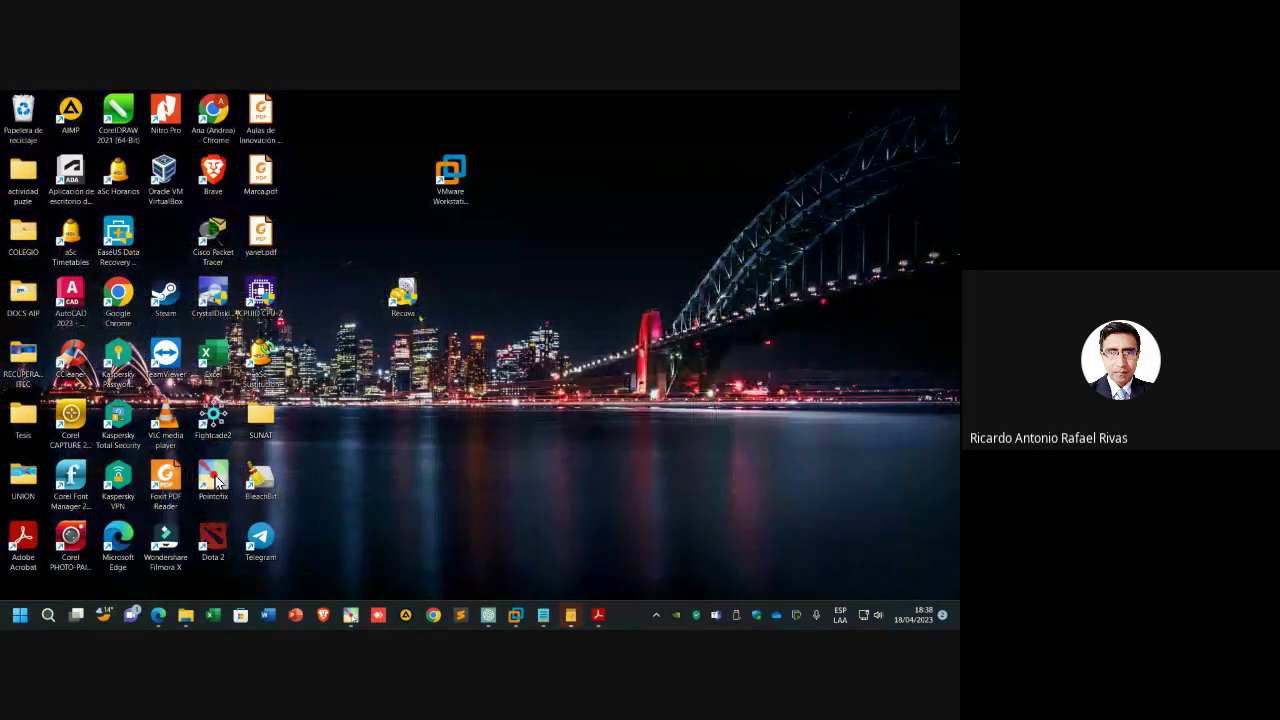
- Place the Recuva shortcut beside the top row of desktop icons, then launch Recuva and bring its wizard fully into view
{"action": "left_click_drag", "start_coordinate": [403, 295], "coordinate": [338, 136]}
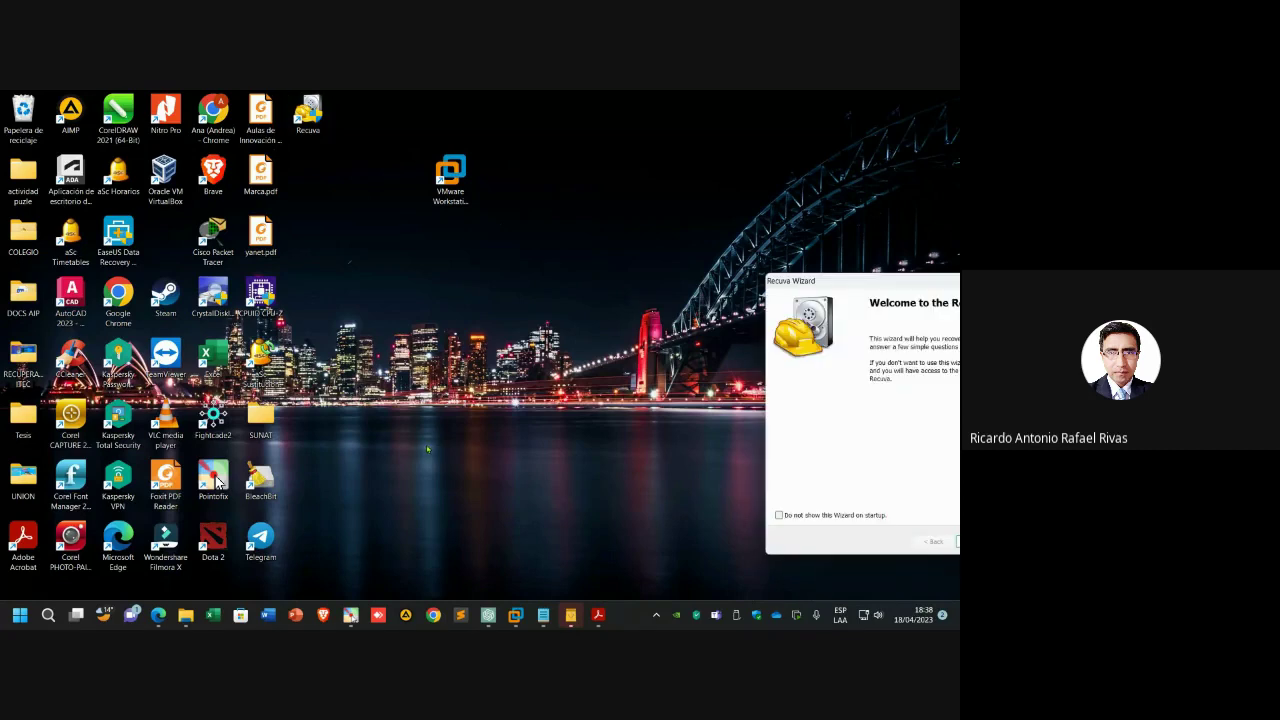
{"action": "left_click_drag", "start_coordinate": [822, 287], "coordinate": [388, 175]}
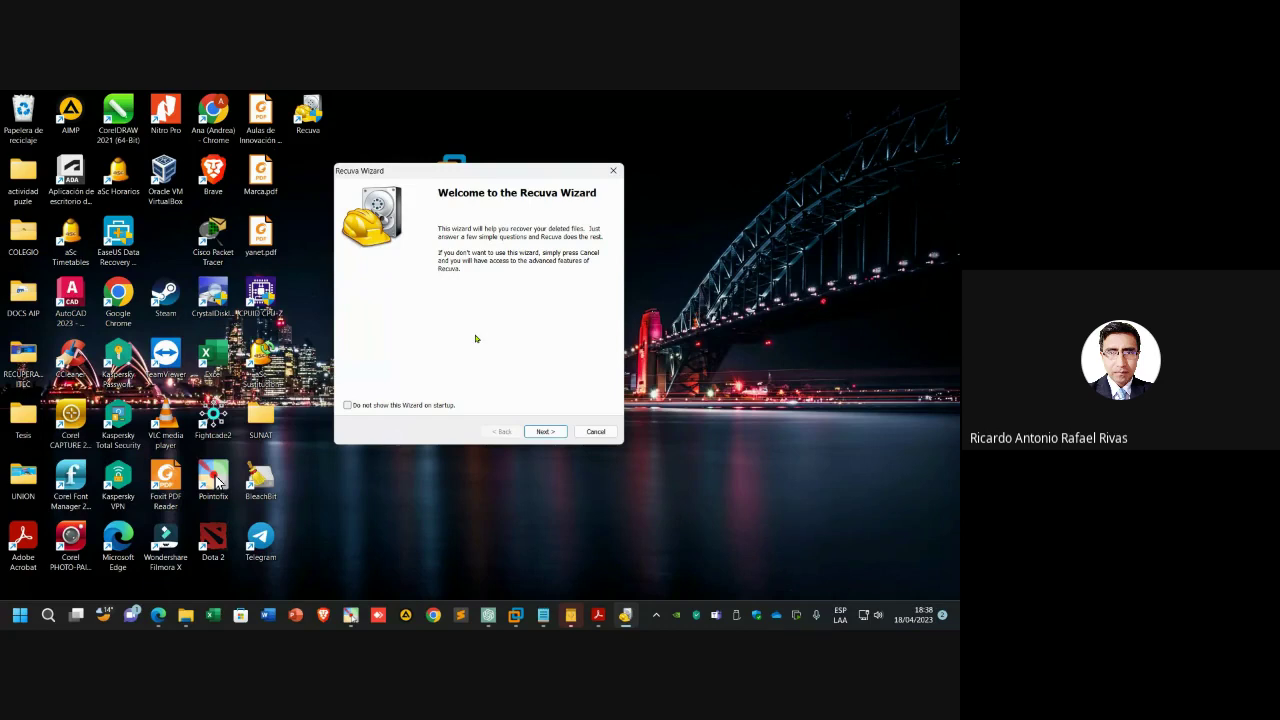
- Rename the USB drive F: as USB PRUEBA through its properties and open the drive from Este equipo
{"action": "left_click", "coordinate": [185, 615]}
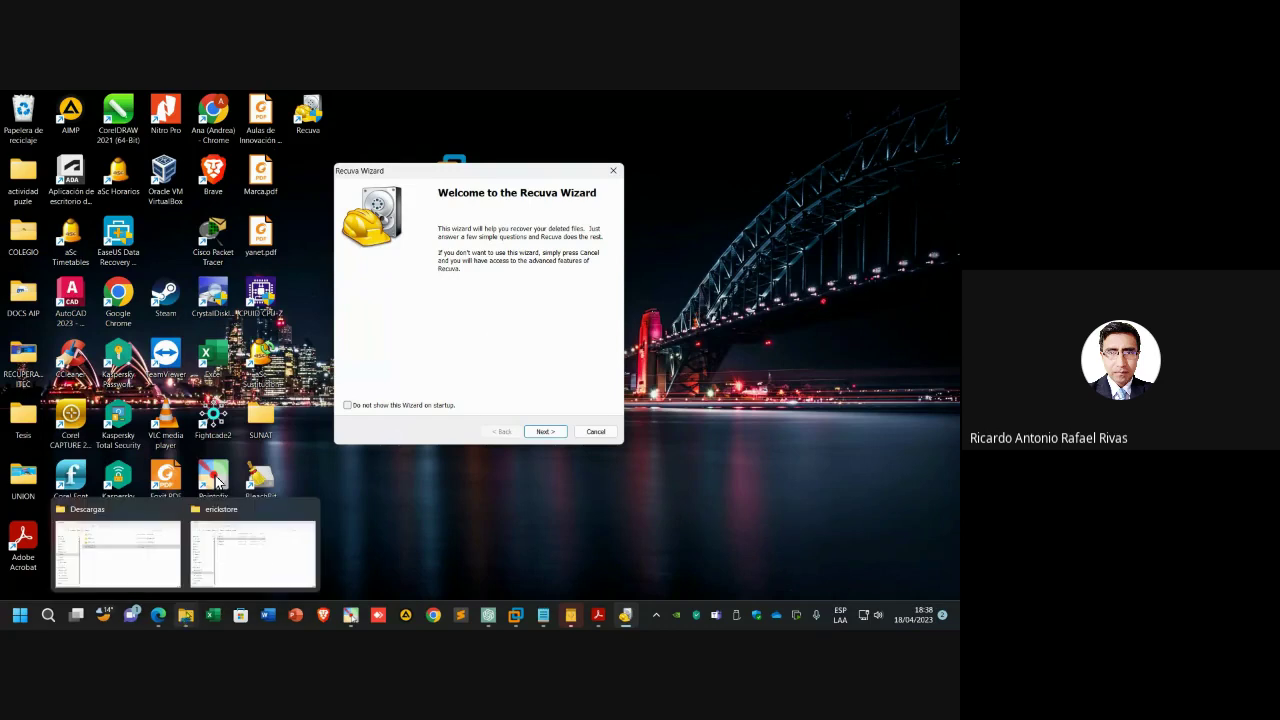
{"action": "left_click", "coordinate": [144, 560]}
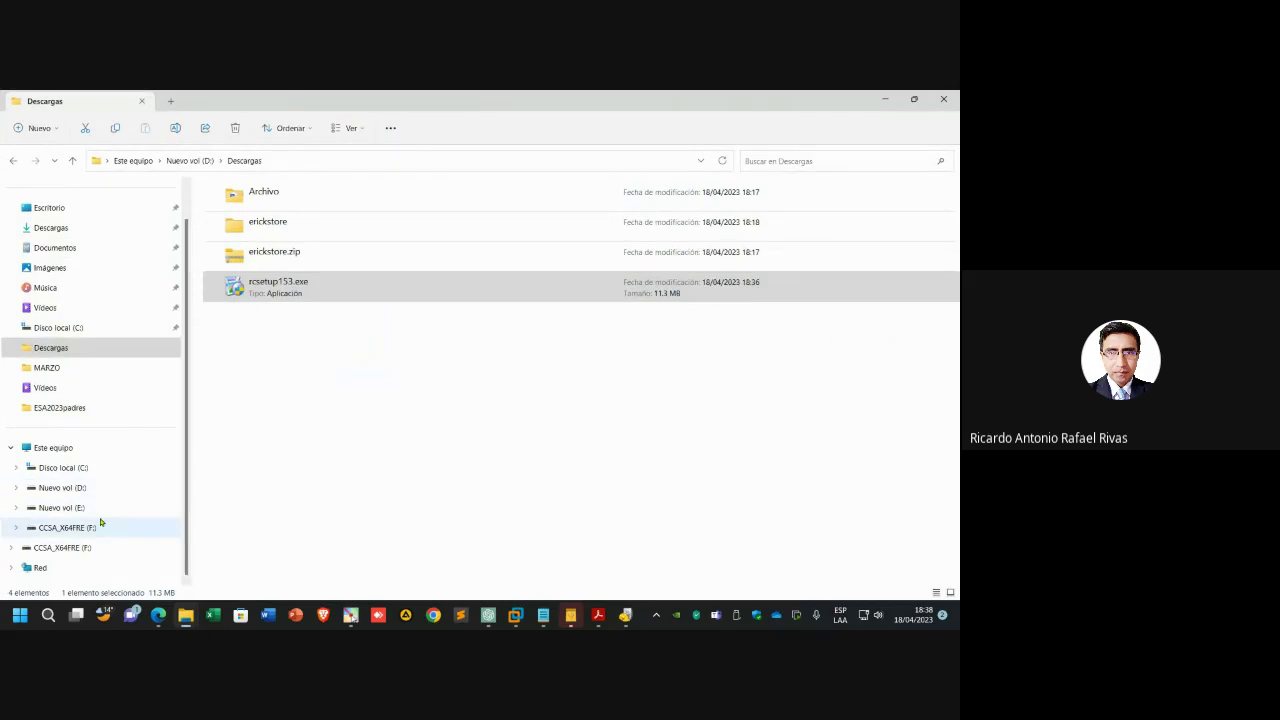
{"action": "left_click", "coordinate": [100, 526]}
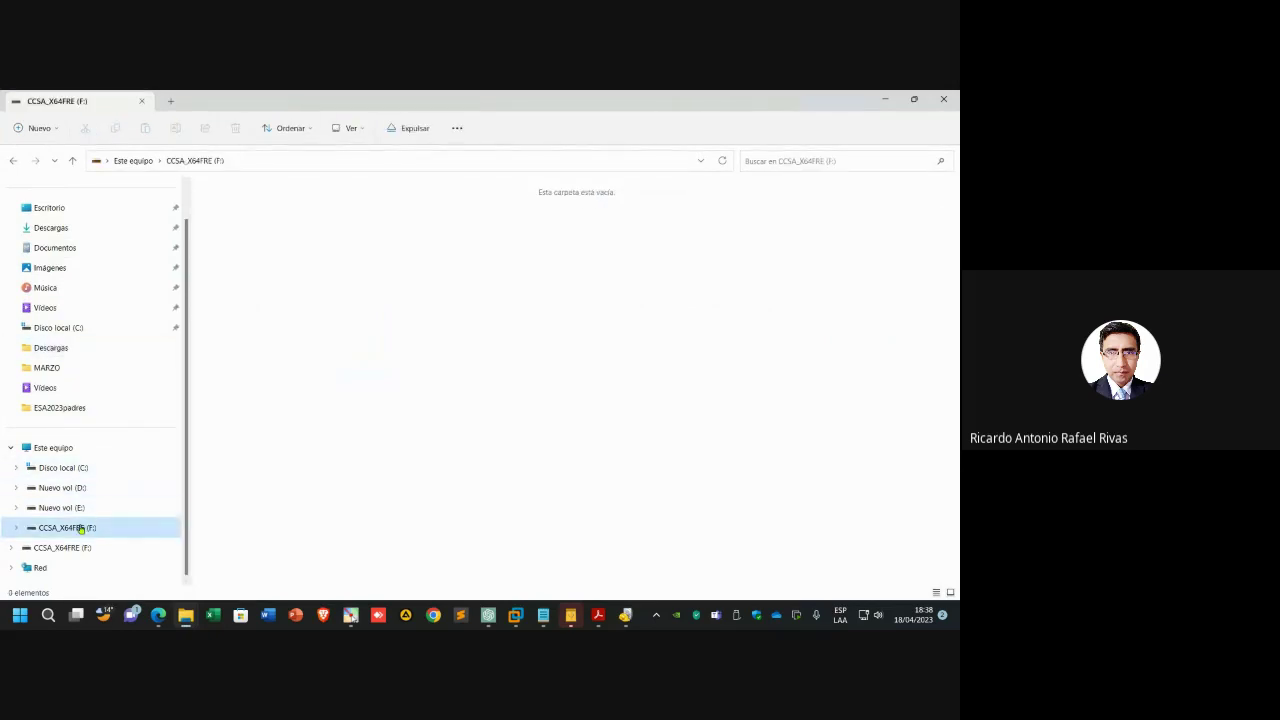
{"action": "right_click", "coordinate": [84, 527]}
{"action": "left_click", "coordinate": [153, 487]}
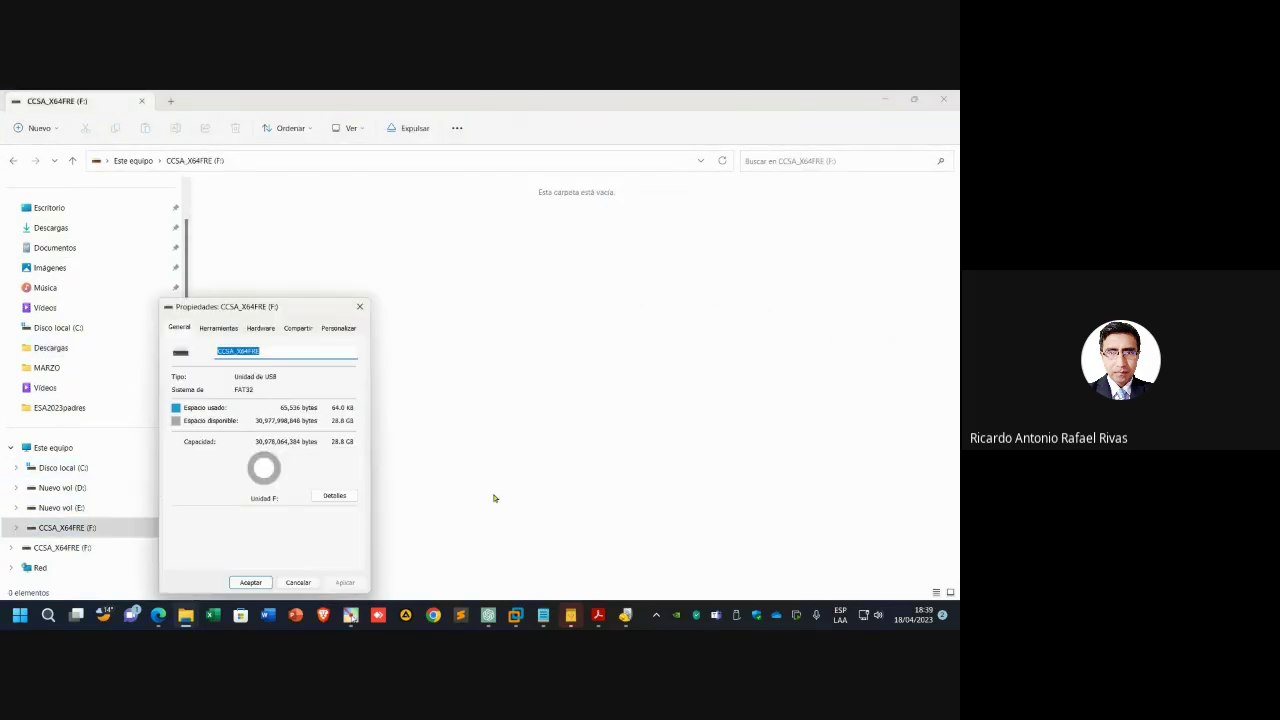
{"action": "type", "text": "mMM"}
{"action": "key", "text": "BackSpace"}
{"action": "key", "text": "BackSpace"}
{"action": "type", "text": "Usb prueba"}
{"action": "key", "text": "Return"}
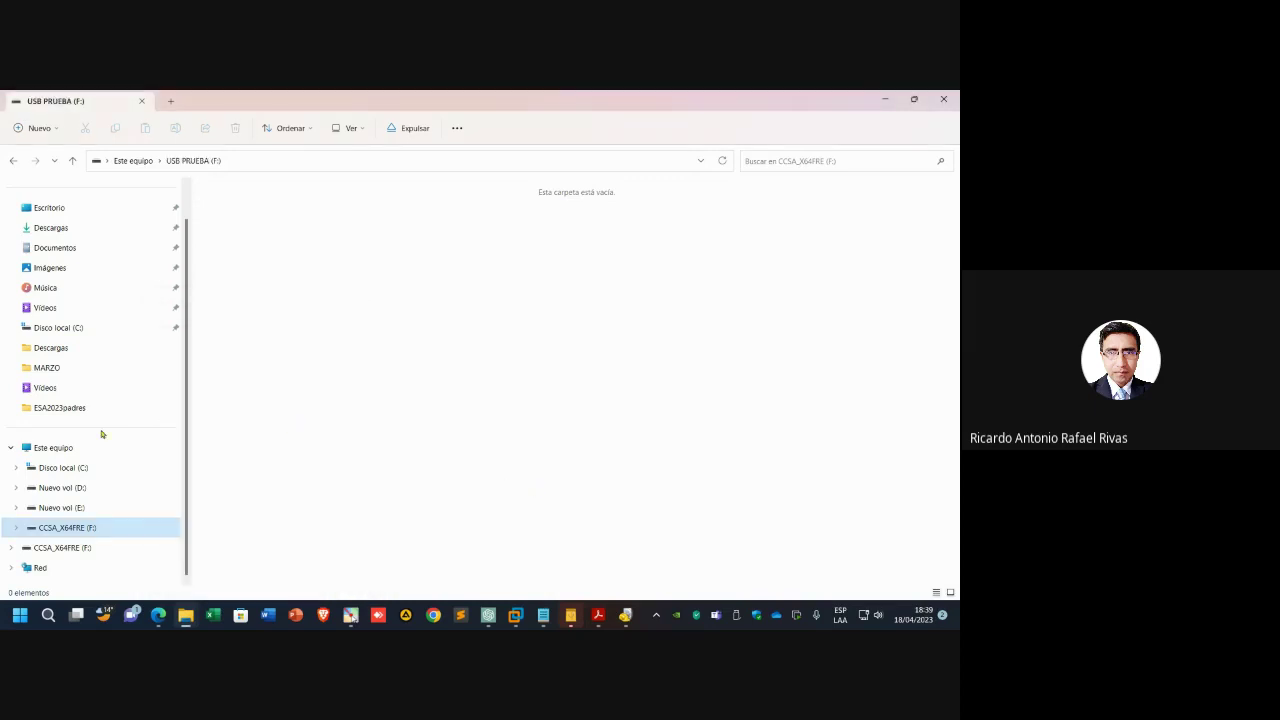
{"action": "left_click", "coordinate": [55, 448]}
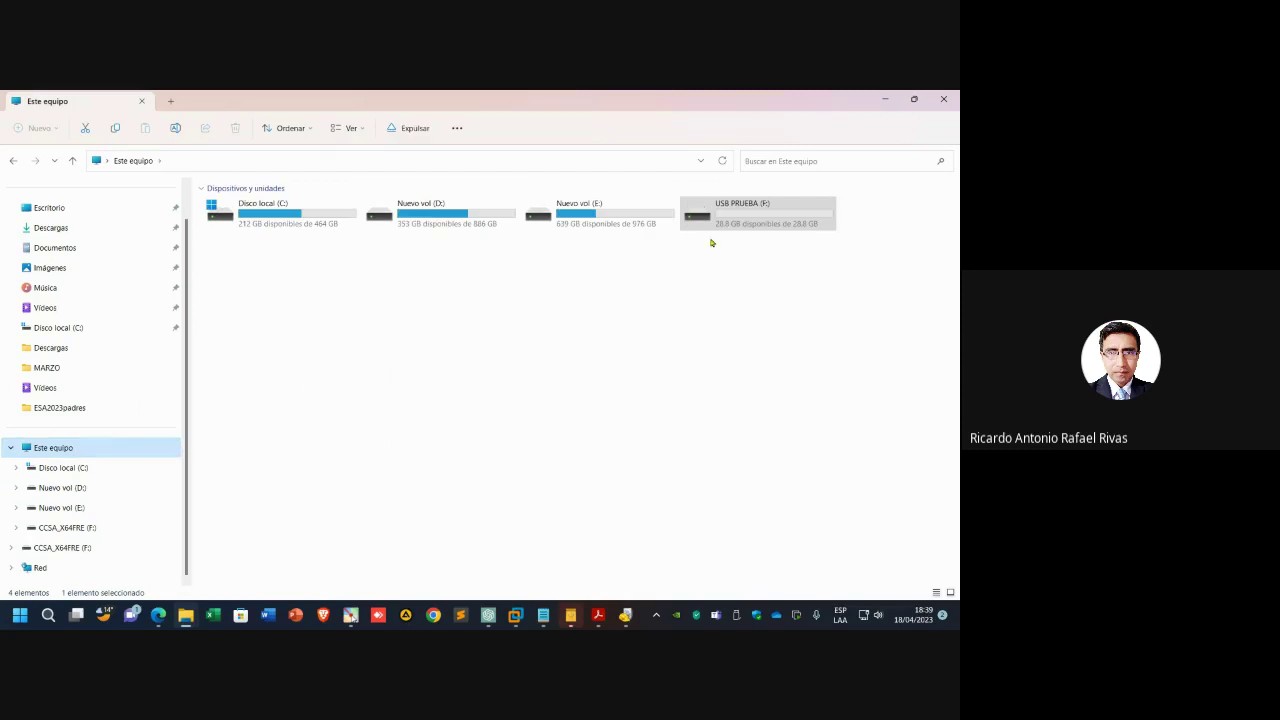
{"action": "double_click", "coordinate": [740, 224]}
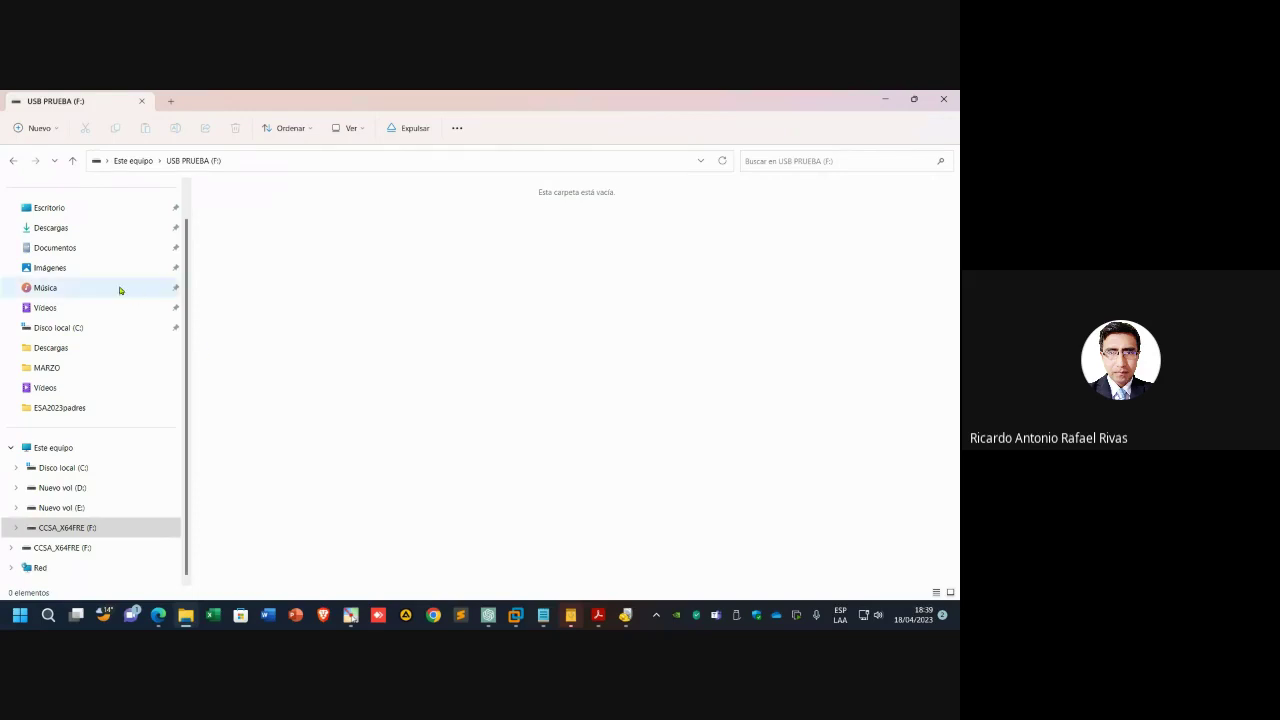
- Browse to the UNION\2023\FEBRERO folder on the desktop and check the images in its GAMA ALTA folder
{"action": "left_click", "coordinate": [75, 267]}
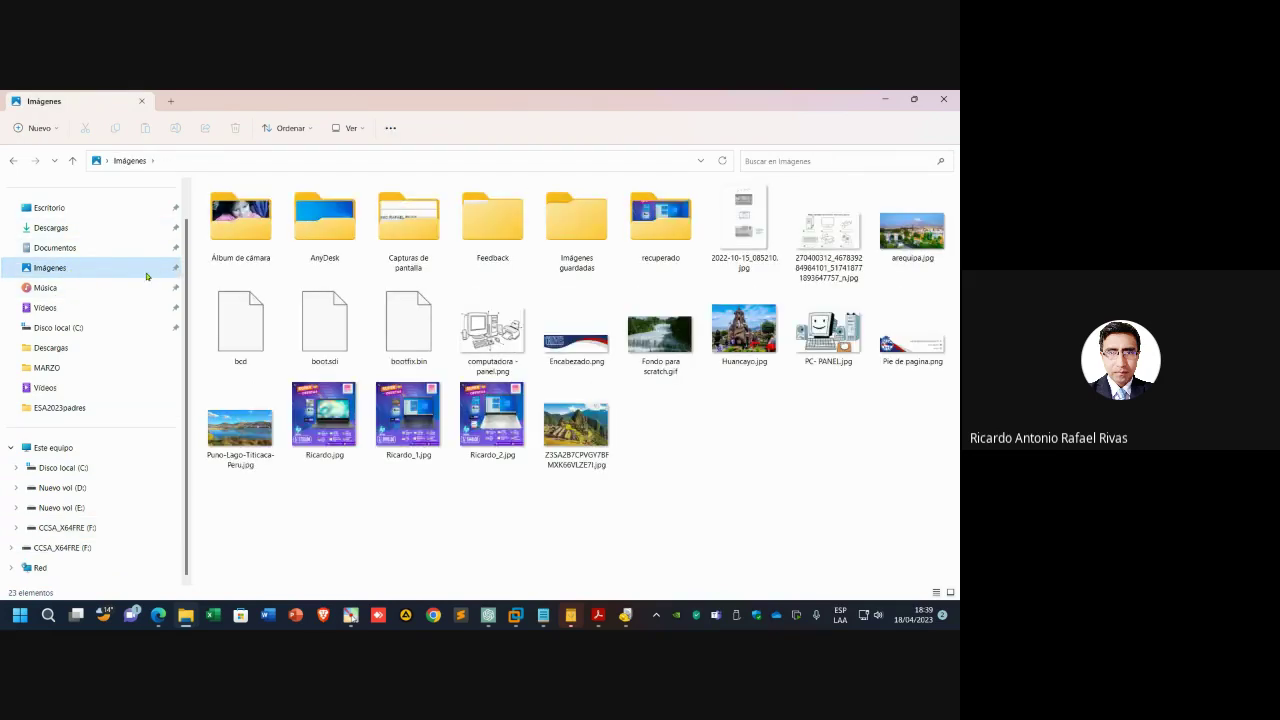
{"action": "left_click", "coordinate": [103, 208]}
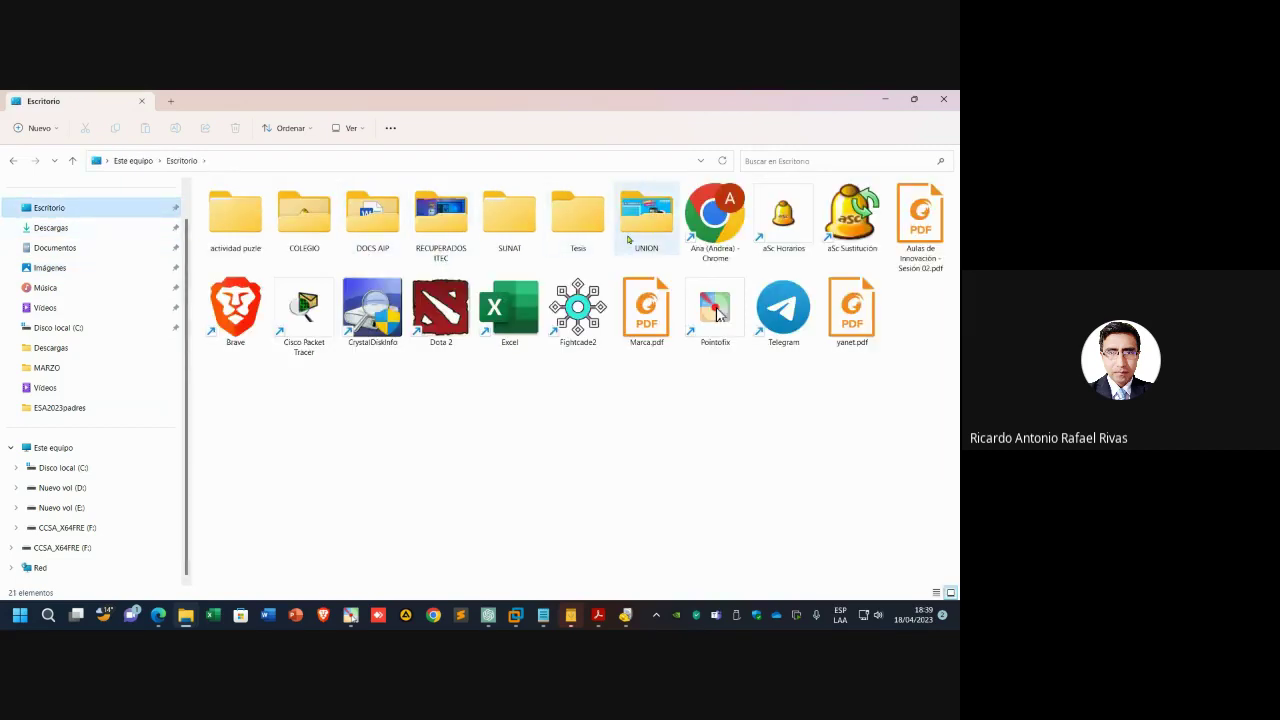
{"action": "double_click", "coordinate": [628, 238]}
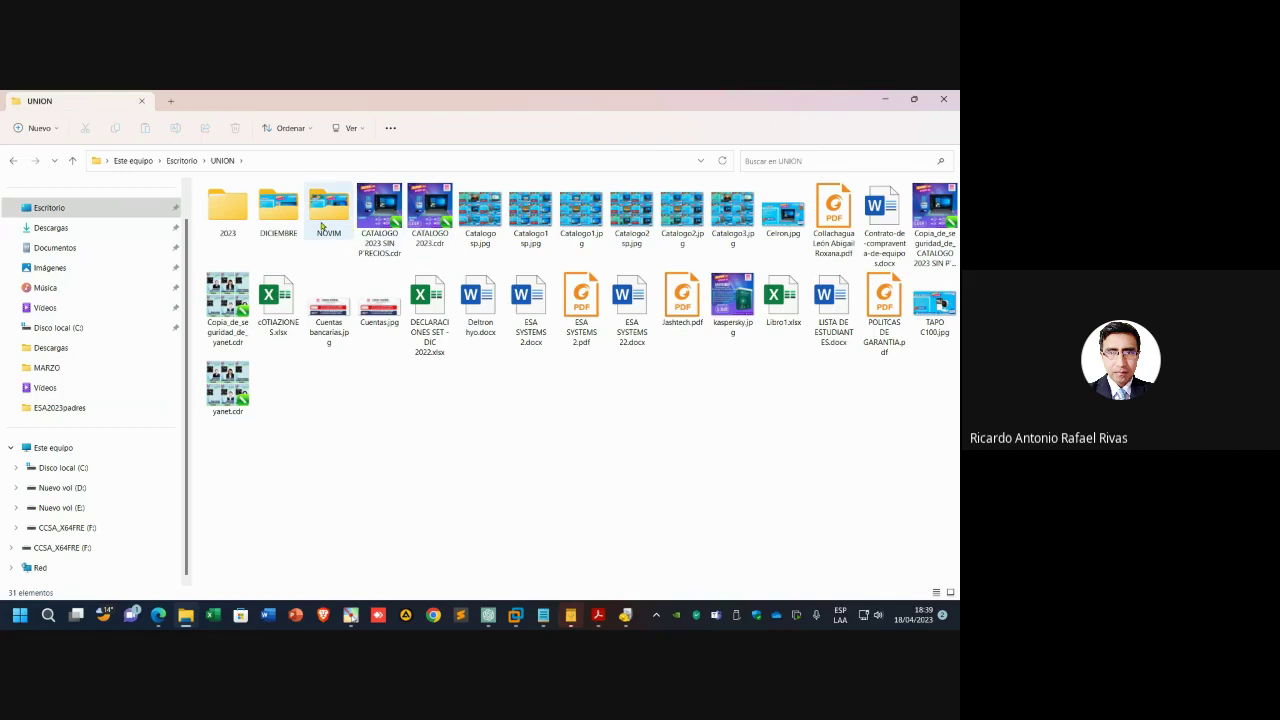
{"action": "double_click", "coordinate": [218, 210]}
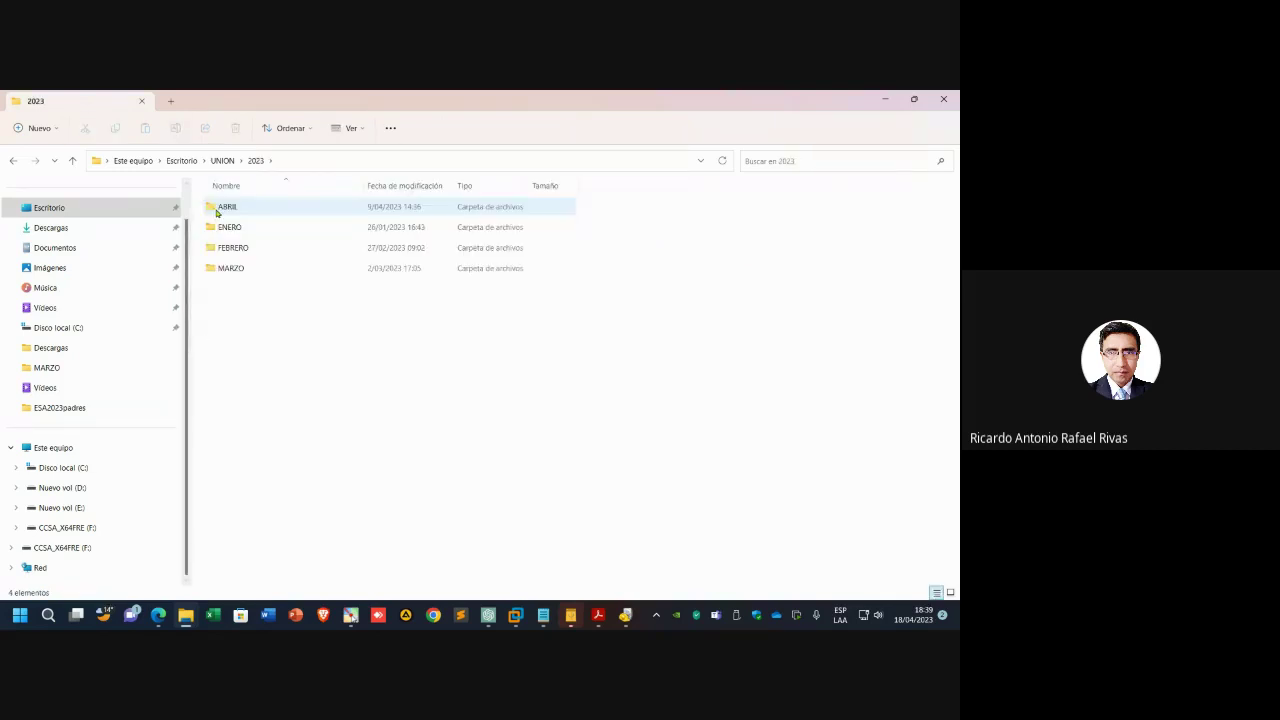
{"action": "double_click", "coordinate": [263, 248]}
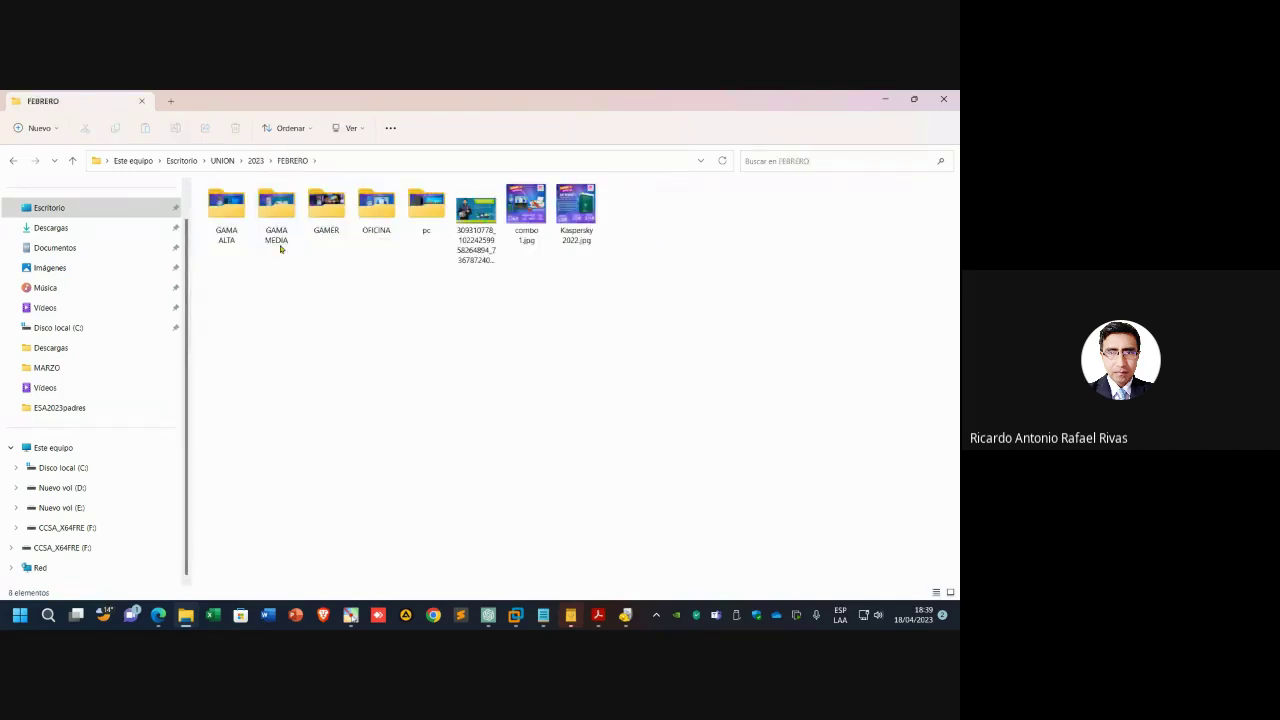
{"action": "left_click", "coordinate": [230, 225]}
{"action": "double_click", "coordinate": [233, 231]}
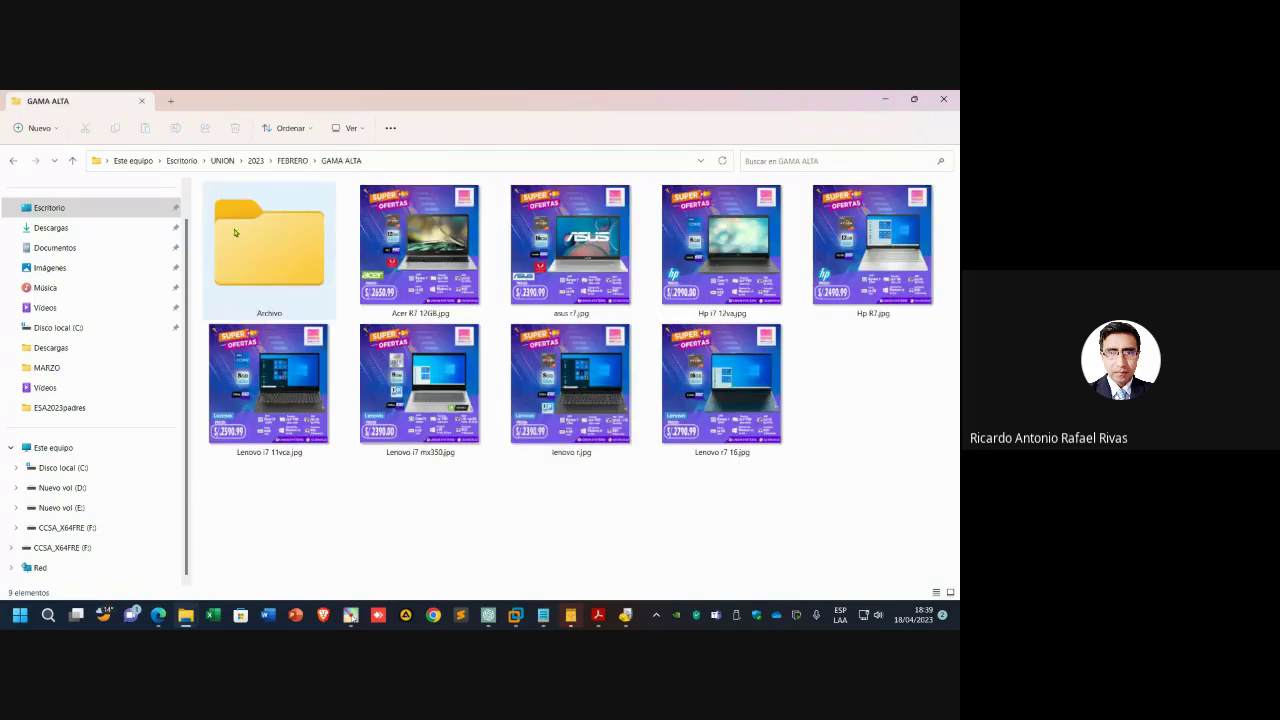
{"action": "key", "text": "alt+Left"}
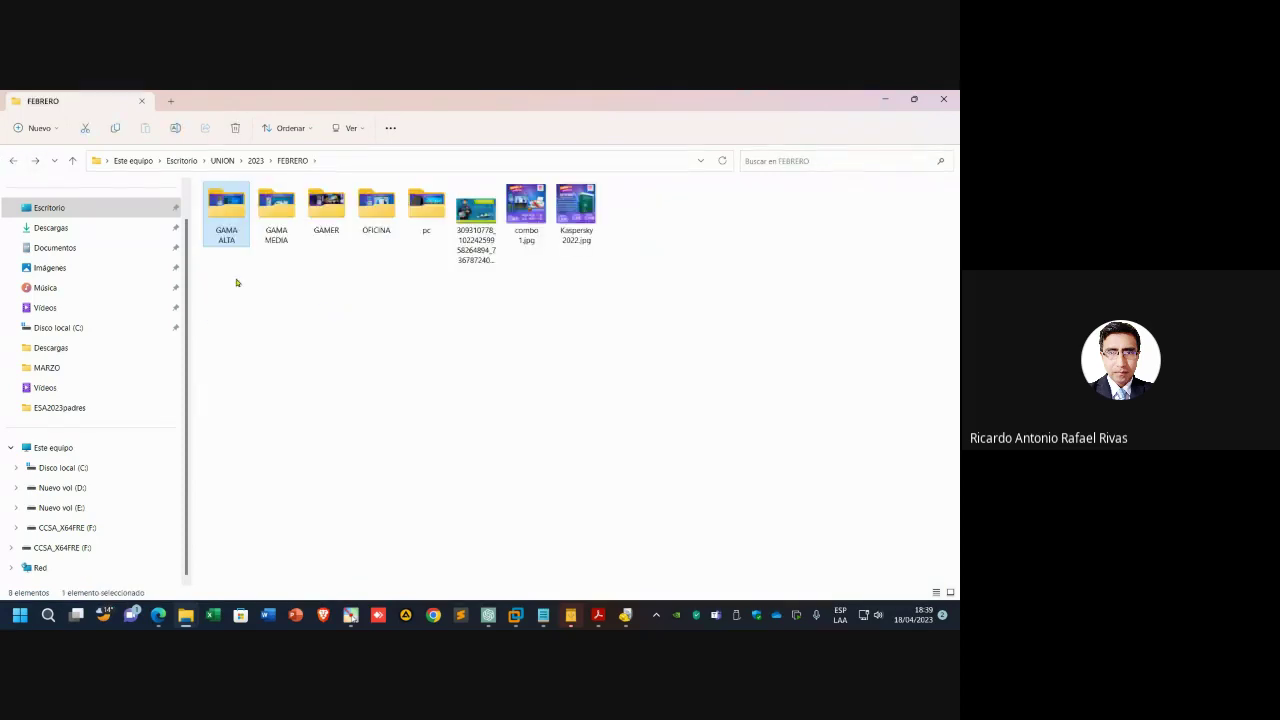
- Copy the GAMA ALTA, GAMA MEDIA, GAMER, OFICINA and pc folders from FEBRERO to the USB PRUEBA (F:) drive
{"action": "left_click_drag", "start_coordinate": [237, 283], "coordinate": [437, 205]}
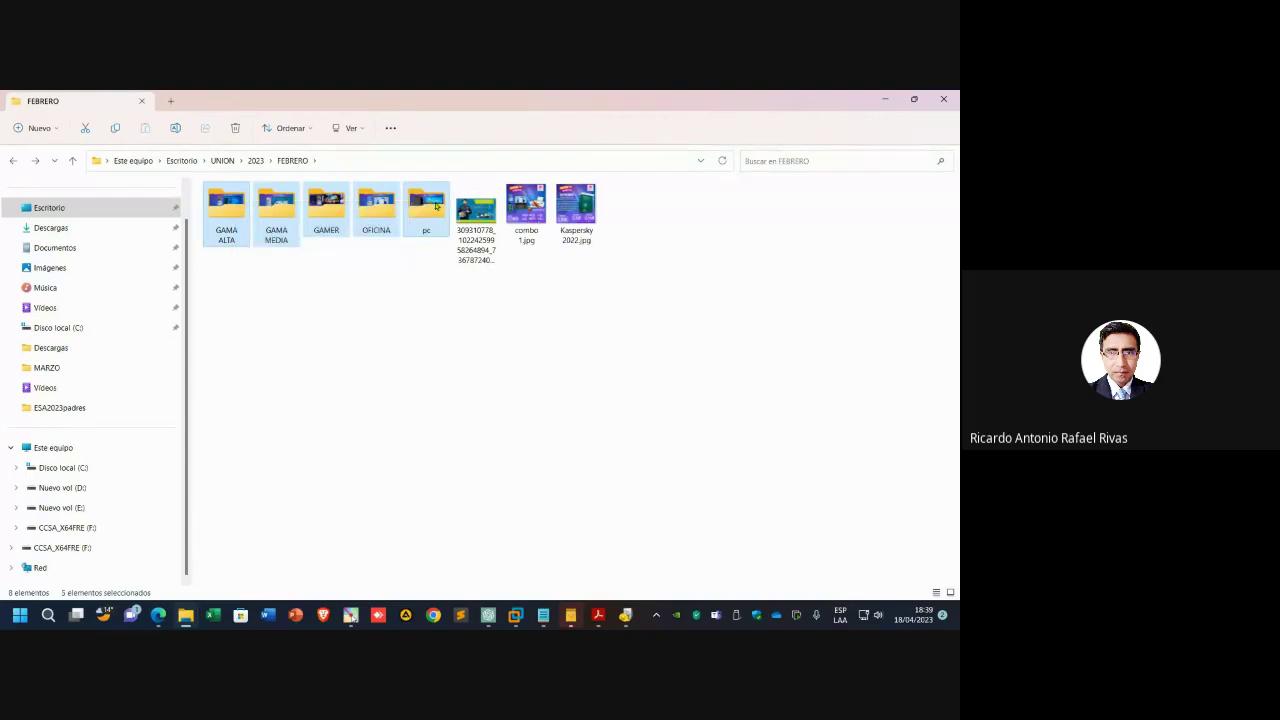
{"action": "right_click", "coordinate": [373, 216]}
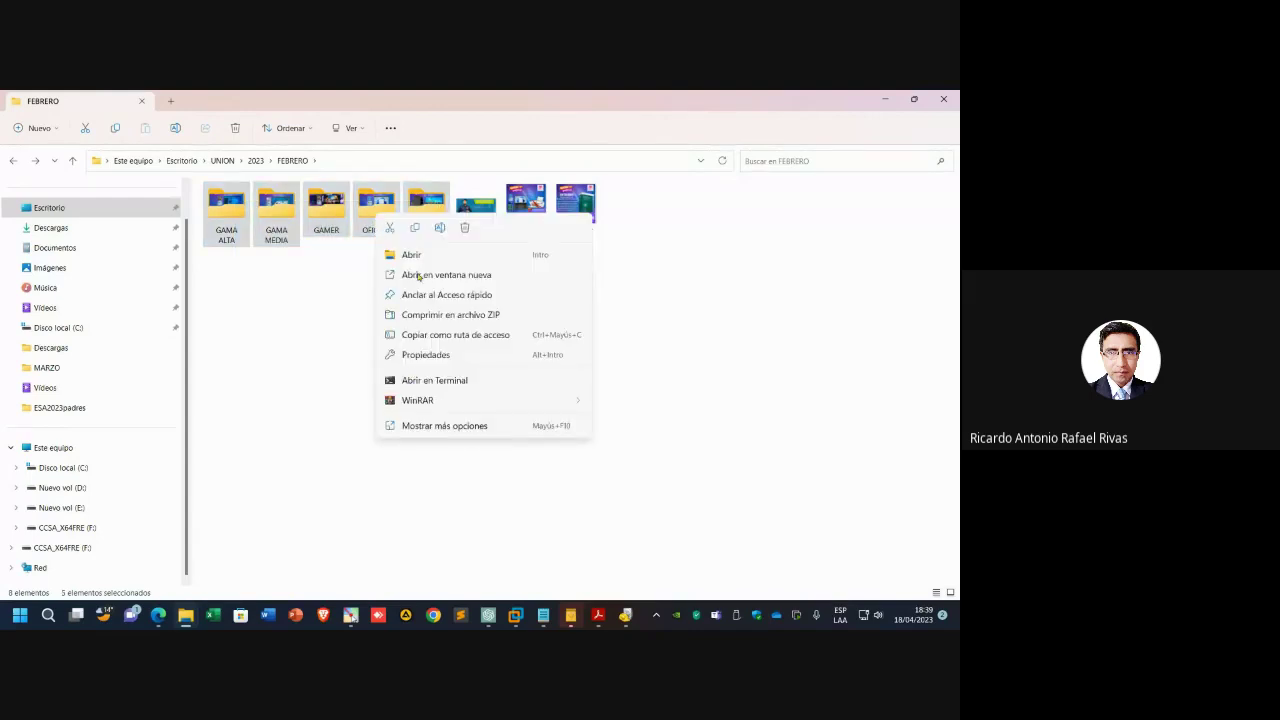
{"action": "left_click", "coordinate": [415, 228]}
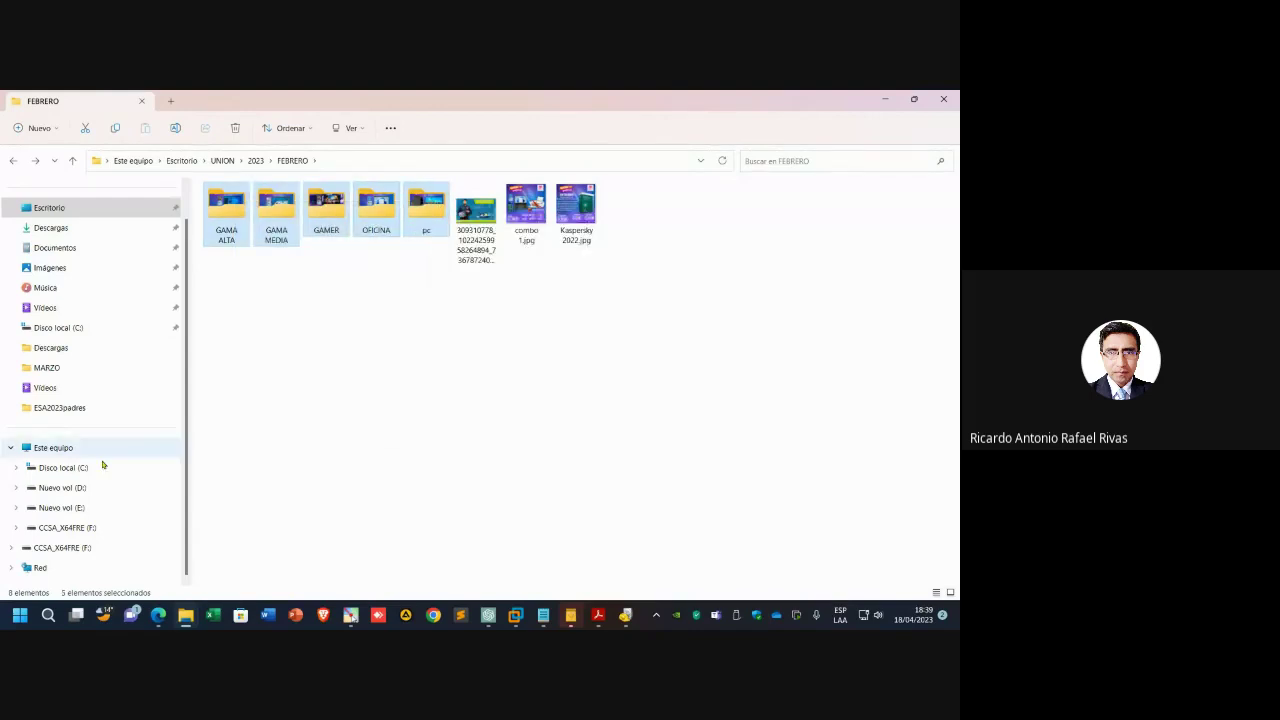
{"action": "left_click", "coordinate": [88, 535]}
{"action": "right_click", "coordinate": [374, 274]}
{"action": "left_click", "coordinate": [394, 287]}
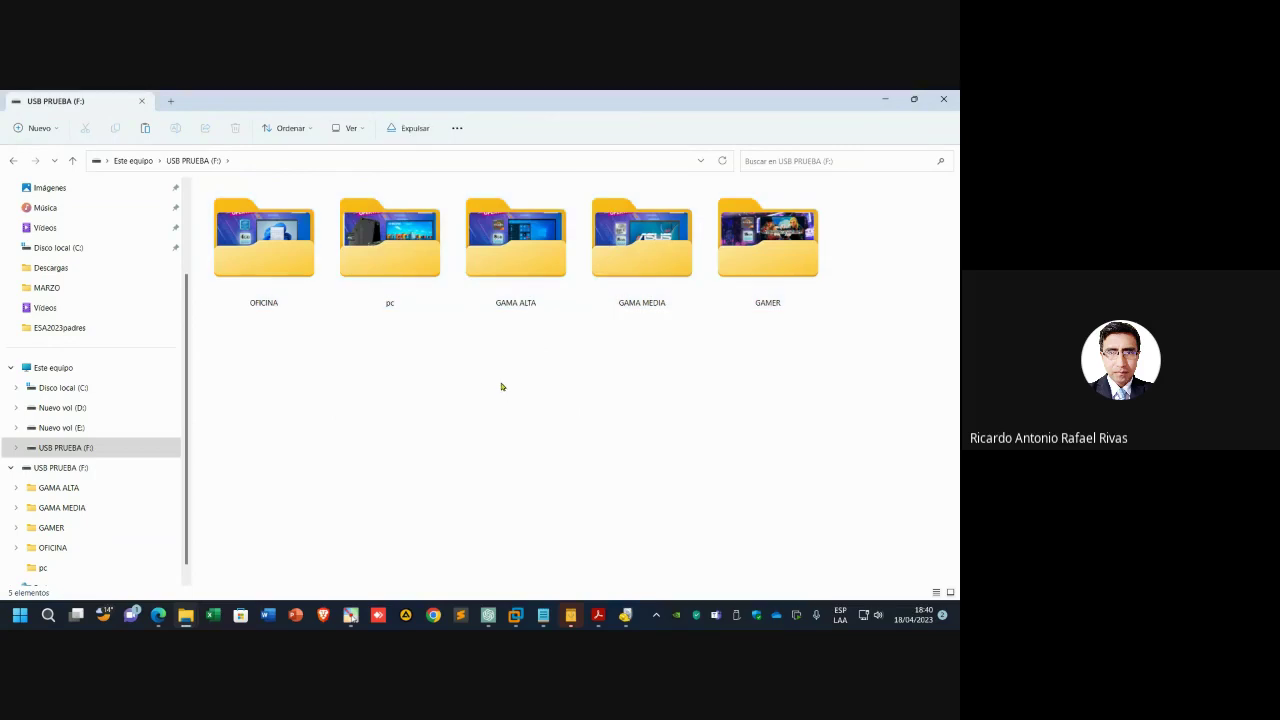
- Reopen the USB PRUEBA (F:) drive and refresh its folder listing
{"action": "left_click", "coordinate": [95, 430]}
{"action": "left_click", "coordinate": [94, 447]}
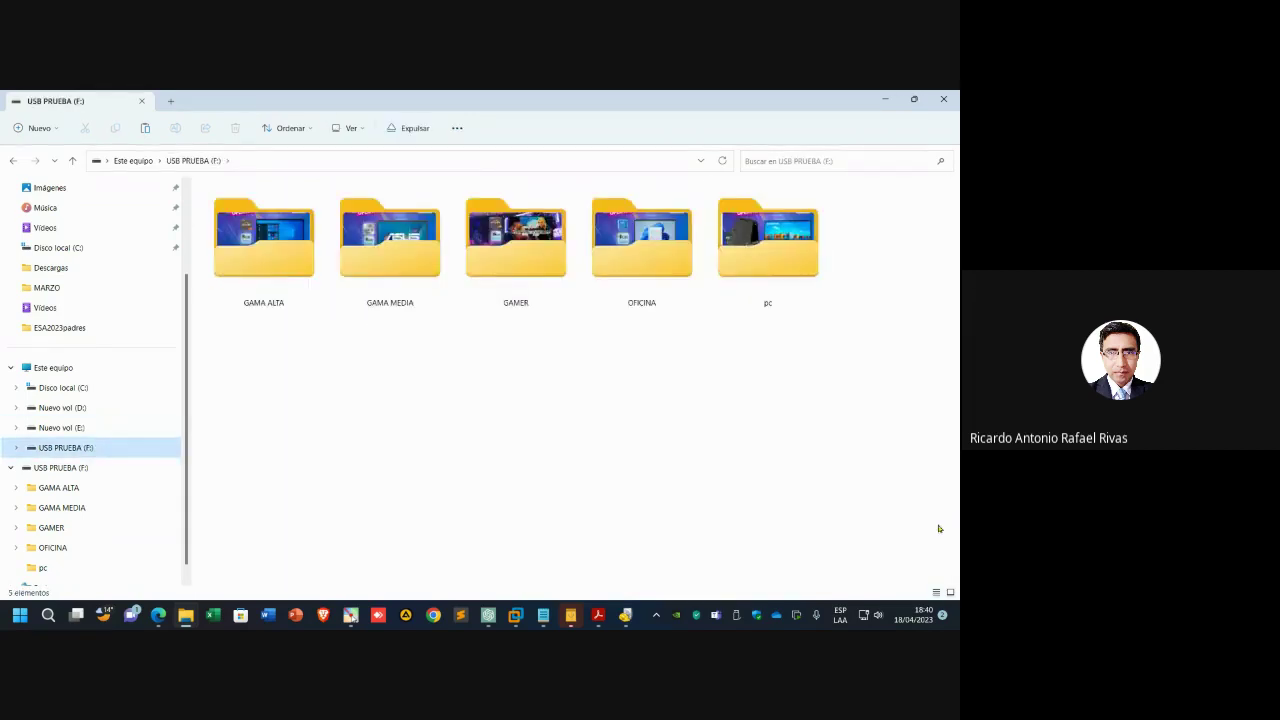
{"action": "right_click", "coordinate": [522, 384]}
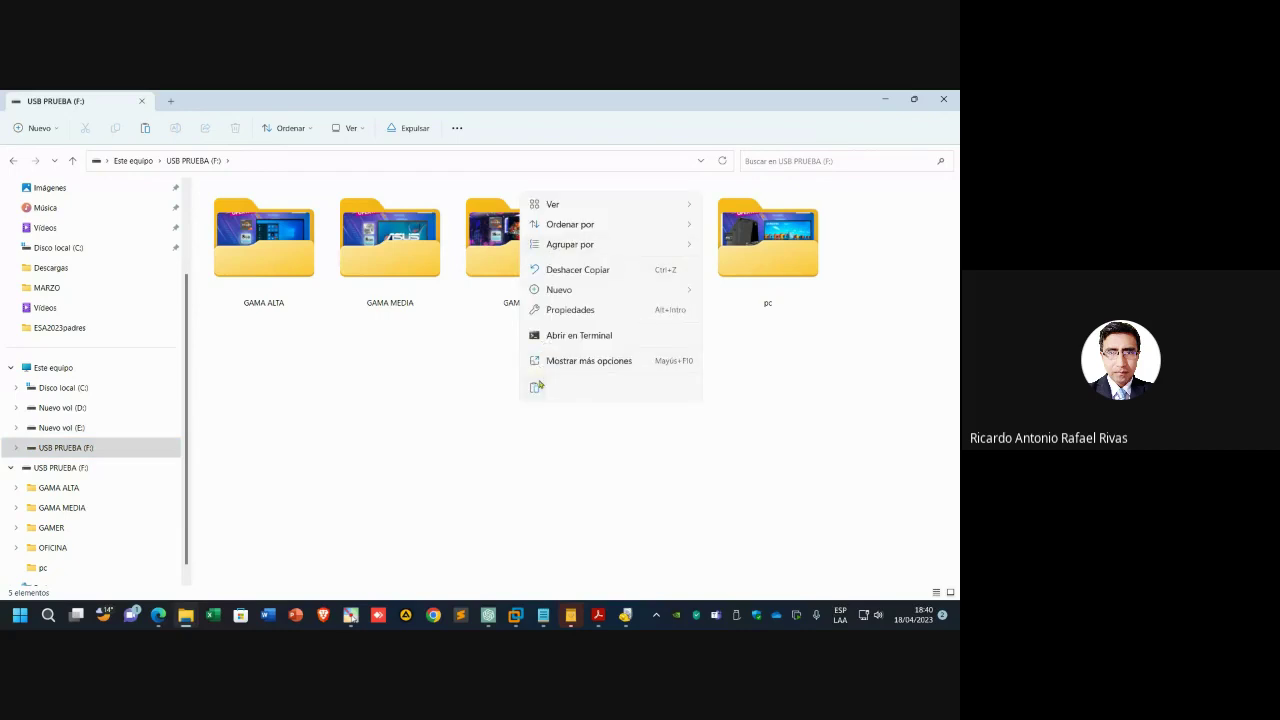
{"action": "left_click", "coordinate": [570, 366]}
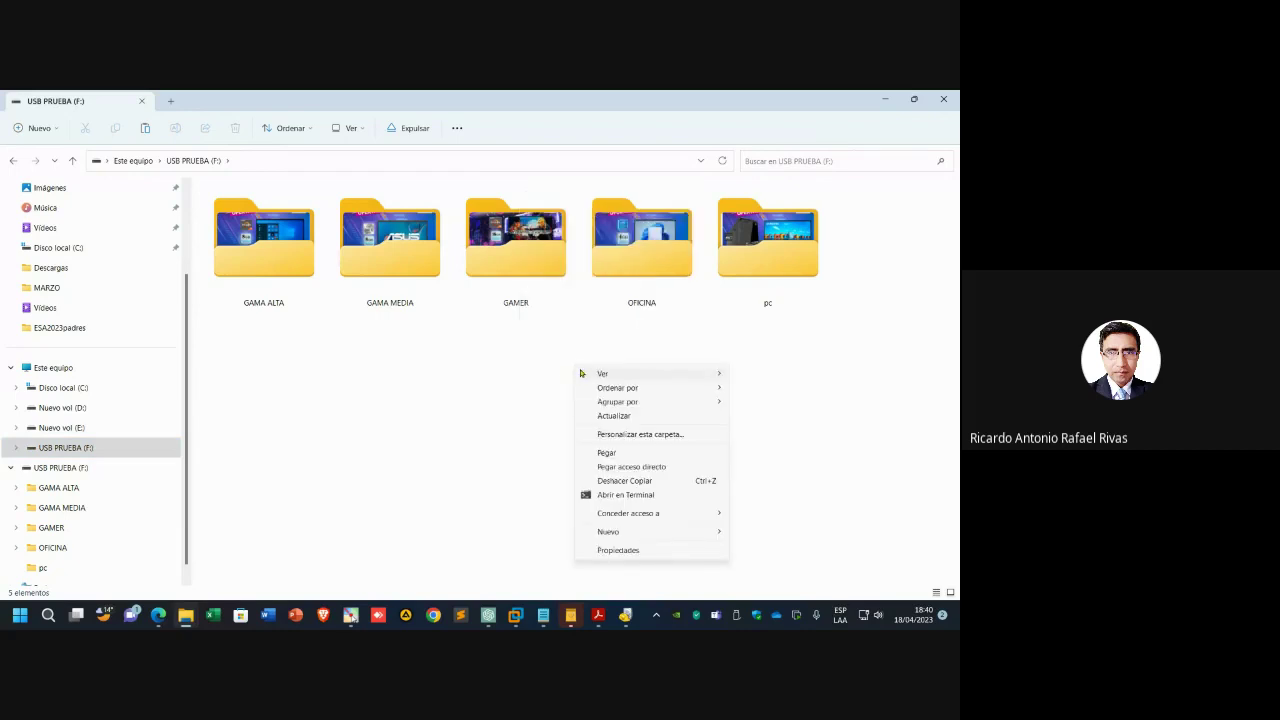
{"action": "left_click", "coordinate": [614, 423]}
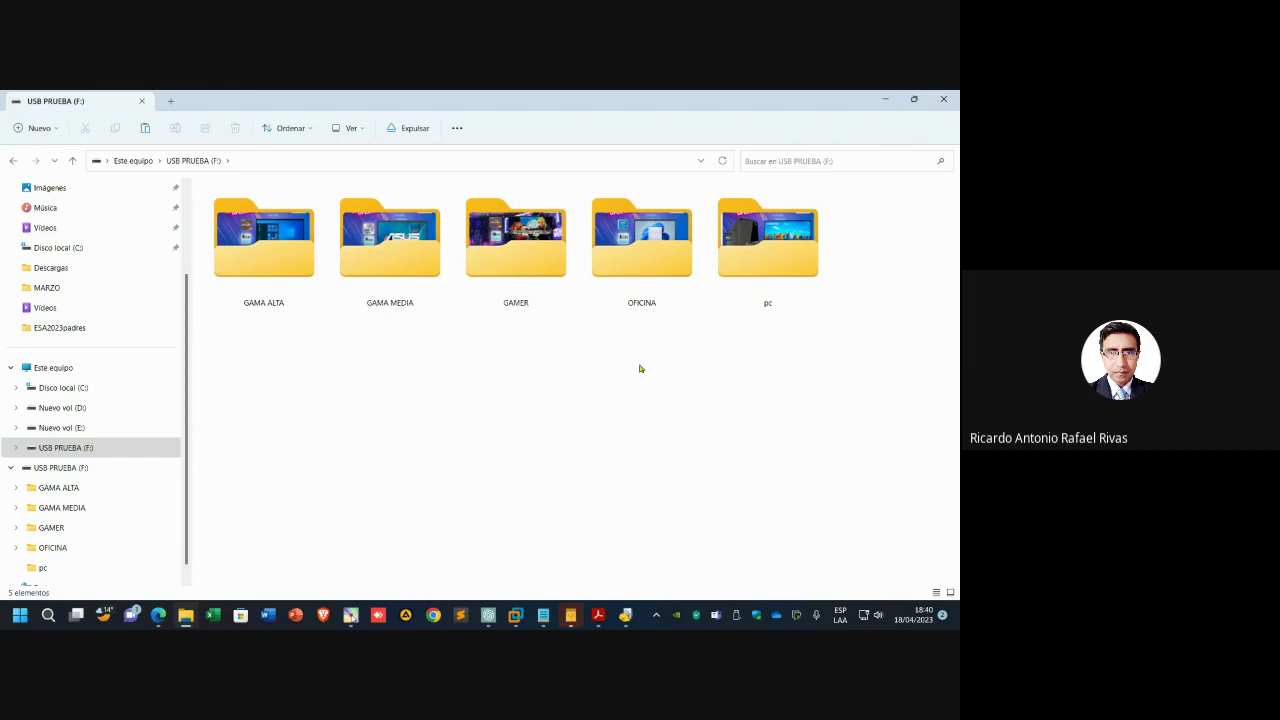
- View the copied images in the drive's GAMA ALTA folder as large thumbnails and return to the drive's root
{"action": "left_click_drag", "start_coordinate": [861, 349], "coordinate": [257, 223]}
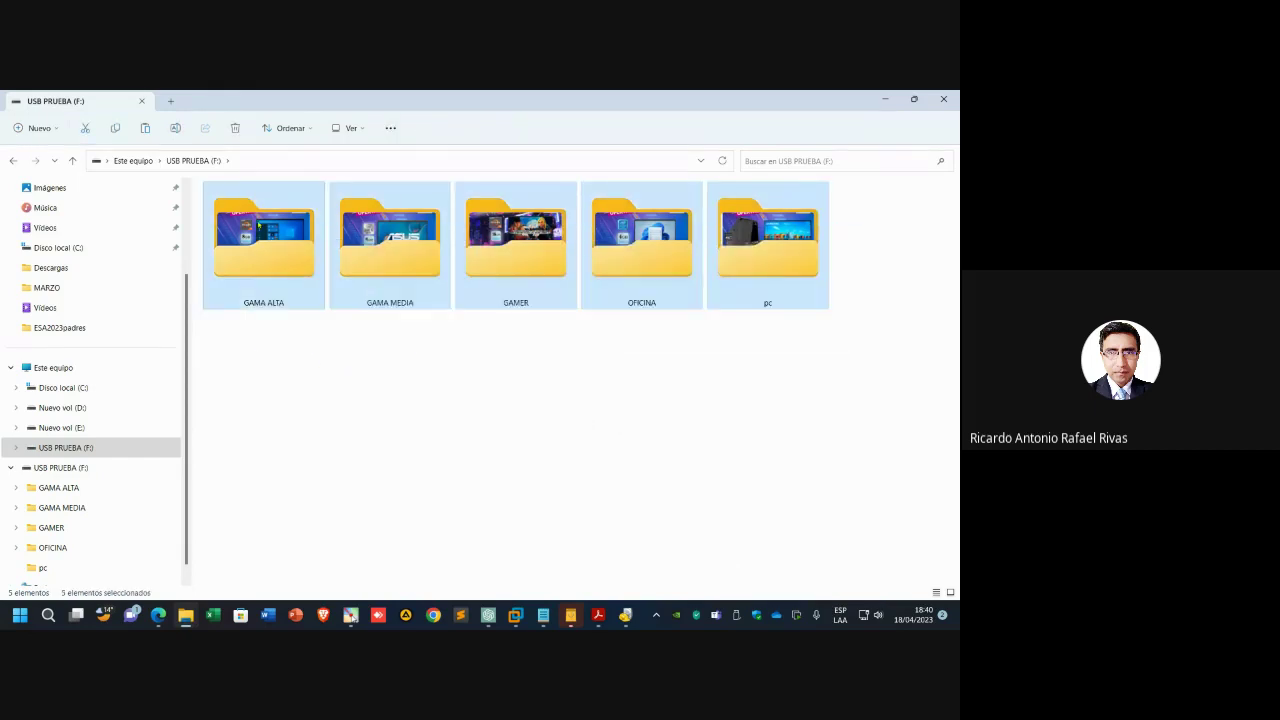
{"action": "double_click", "coordinate": [258, 224]}
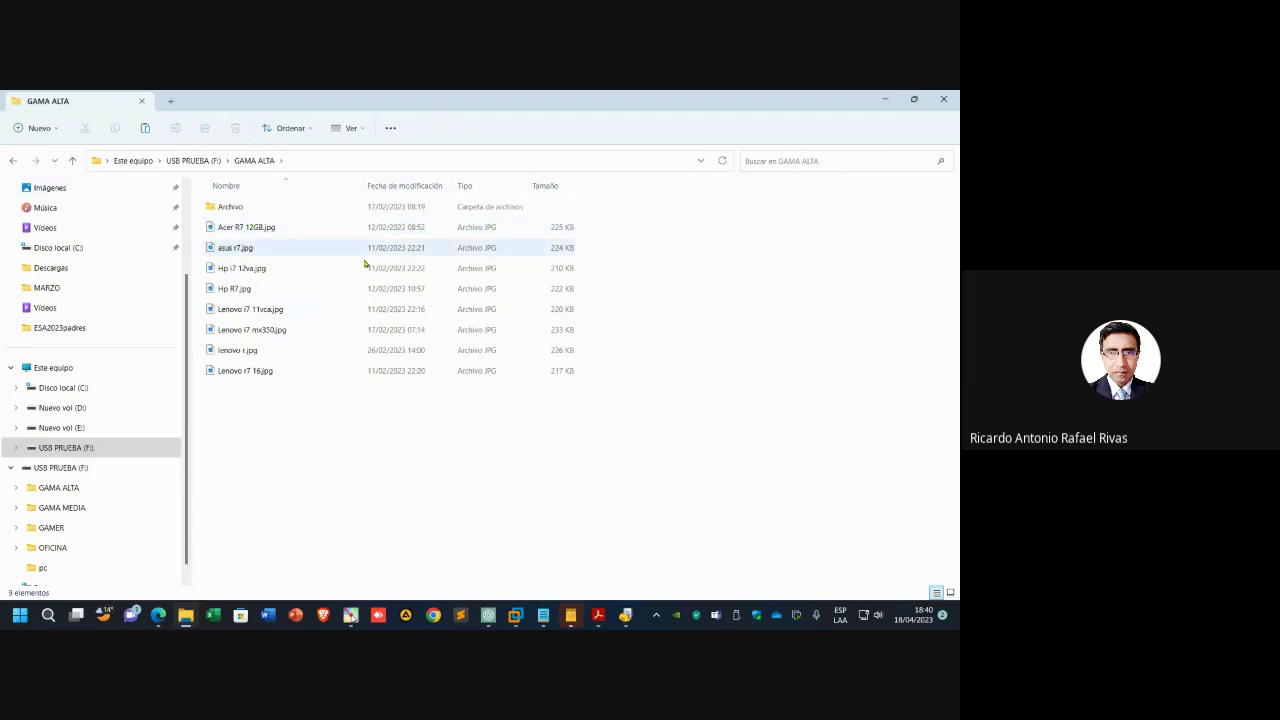
{"action": "scroll", "coordinate": [394, 291], "scroll_direction": "up", "scroll_amount": 3, "text": "ctrl"}
{"action": "scroll", "coordinate": [402, 308], "scroll_direction": "up", "scroll_amount": 4, "text": "ctrl"}
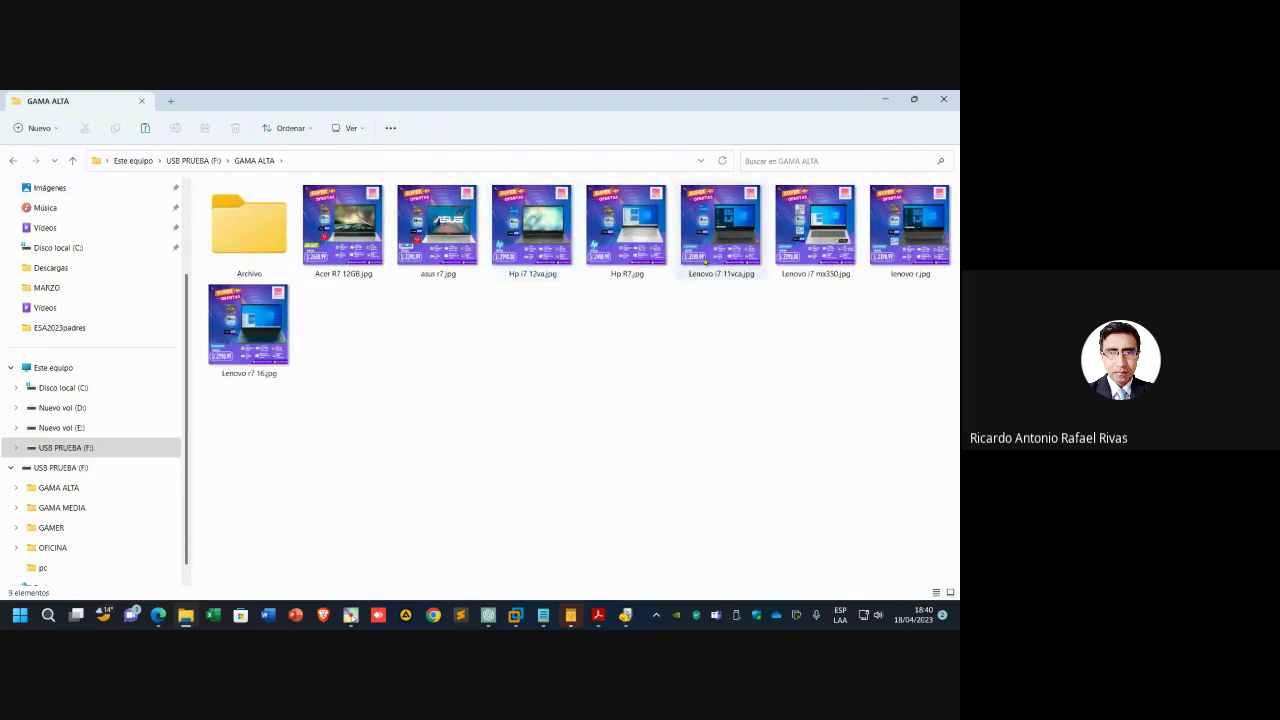
{"action": "left_click", "coordinate": [18, 158]}
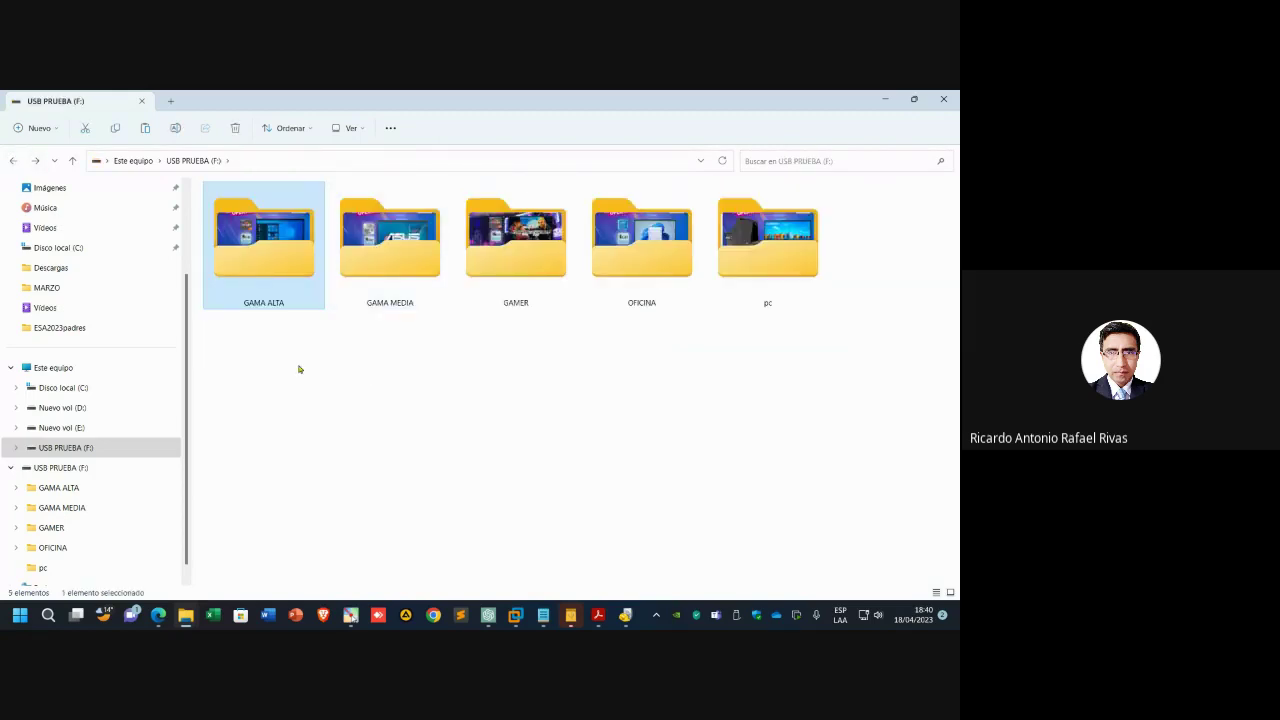
- Permanently delete all five folders from the USB PRUEBA (F:) drive
{"action": "left_click_drag", "start_coordinate": [251, 378], "coordinate": [855, 214]}
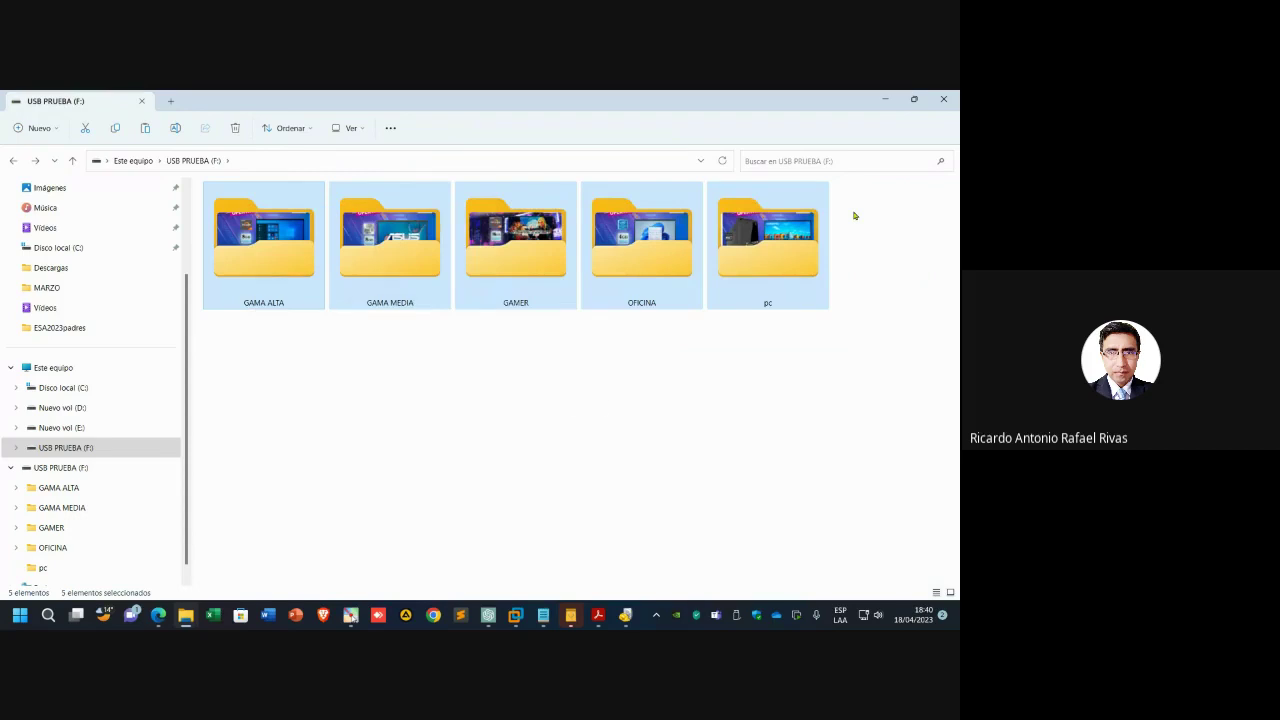
{"action": "key", "text": "Delete"}
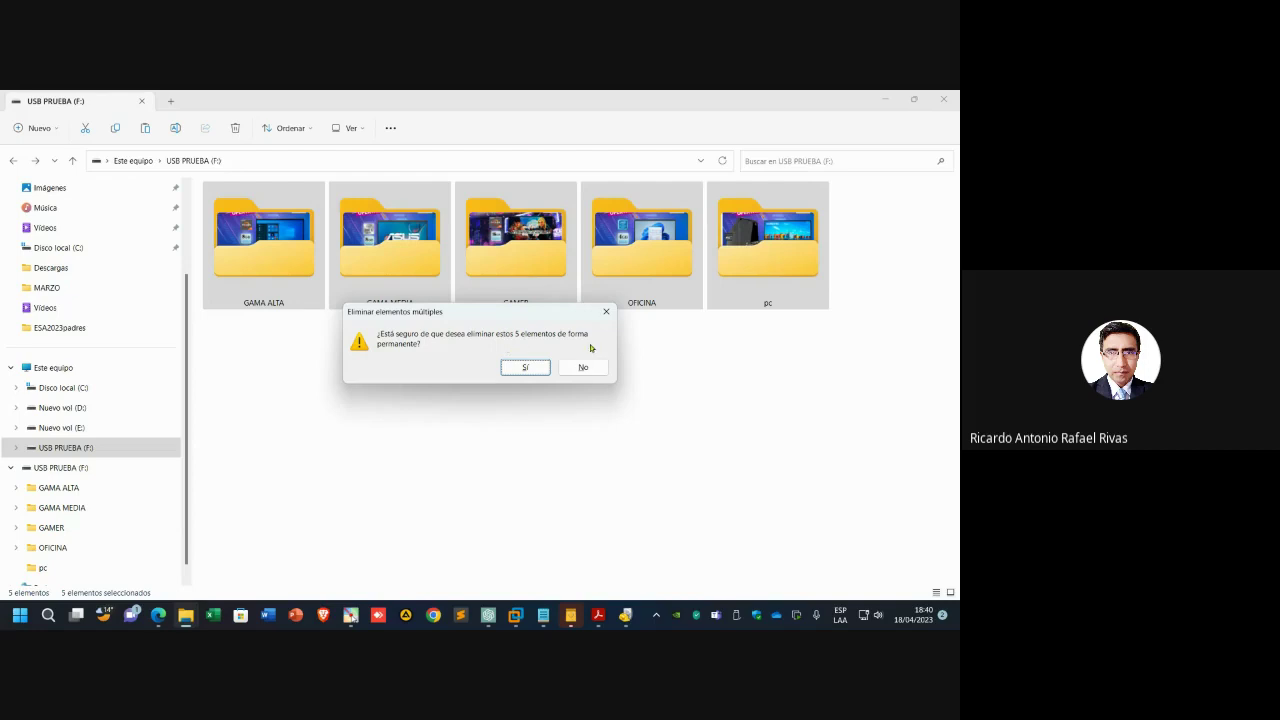
{"action": "left_click", "coordinate": [525, 367]}
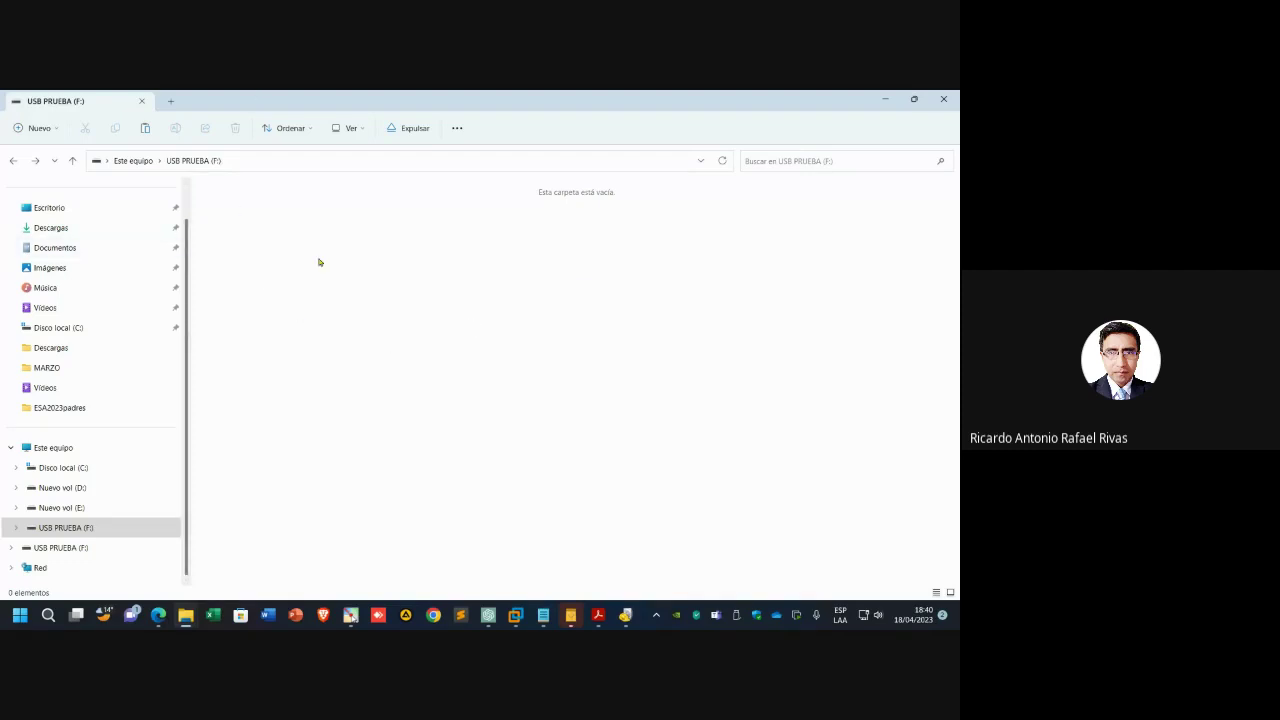
- Quick-format the USB PRUEBA (F:) drive as FAT32 with the preset options and close the format dialog
{"action": "right_click", "coordinate": [65, 536]}
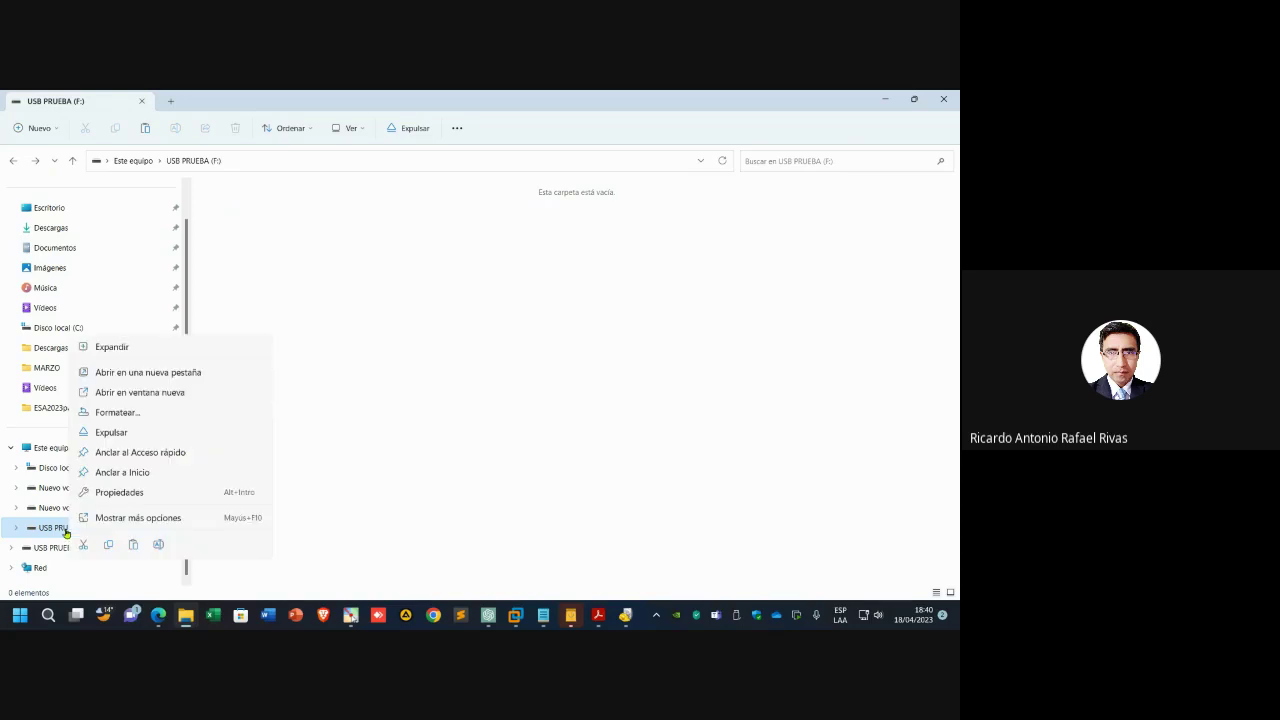
{"action": "left_click", "coordinate": [166, 420]}
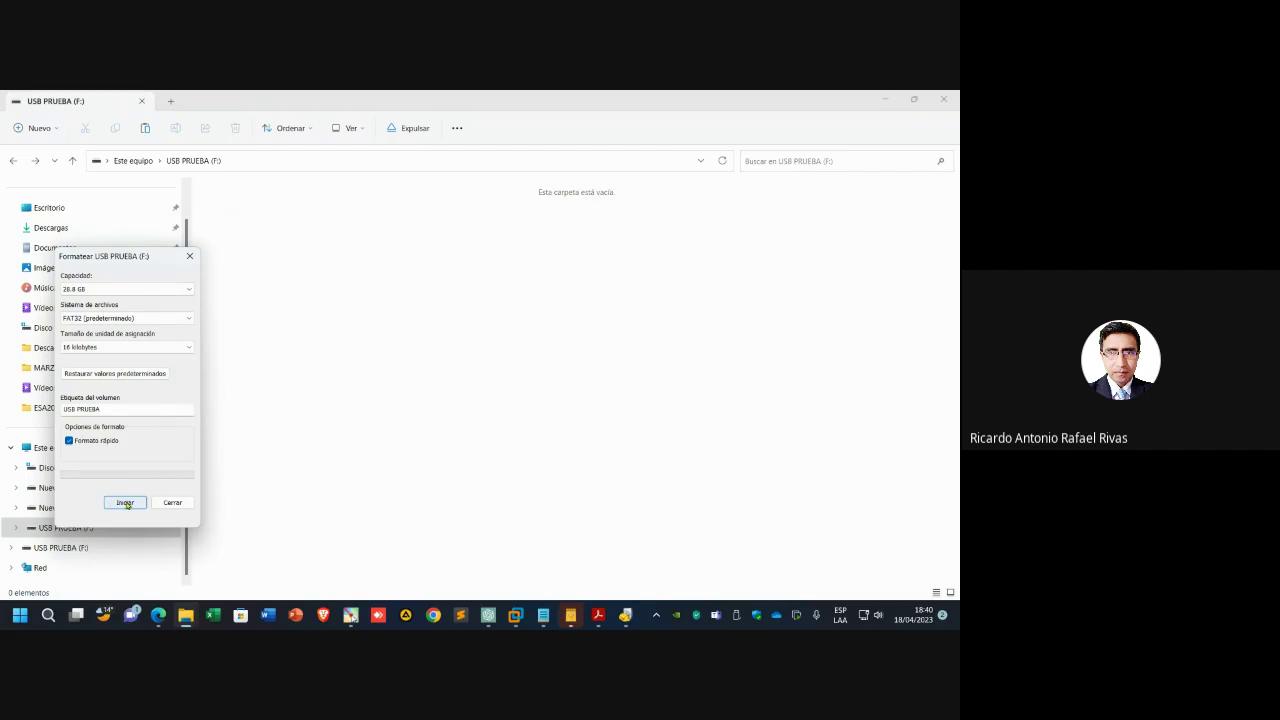
{"action": "left_click", "coordinate": [125, 503]}
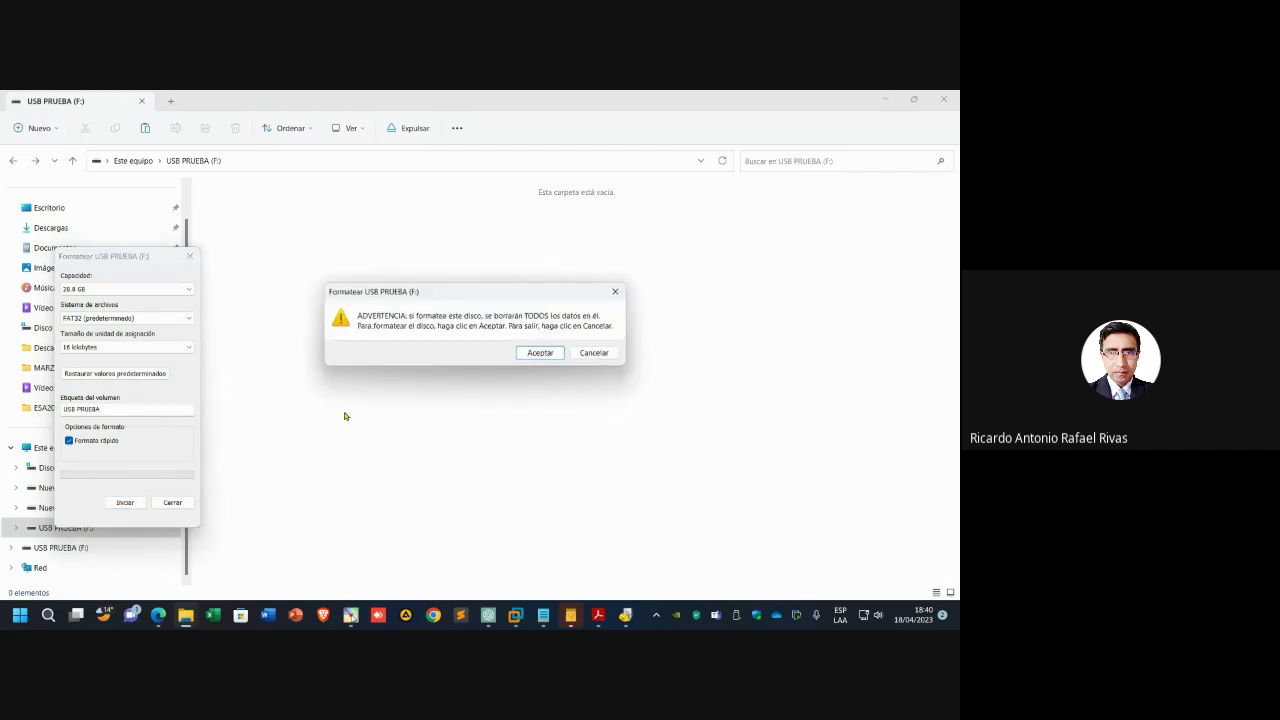
{"action": "left_click", "coordinate": [527, 360]}
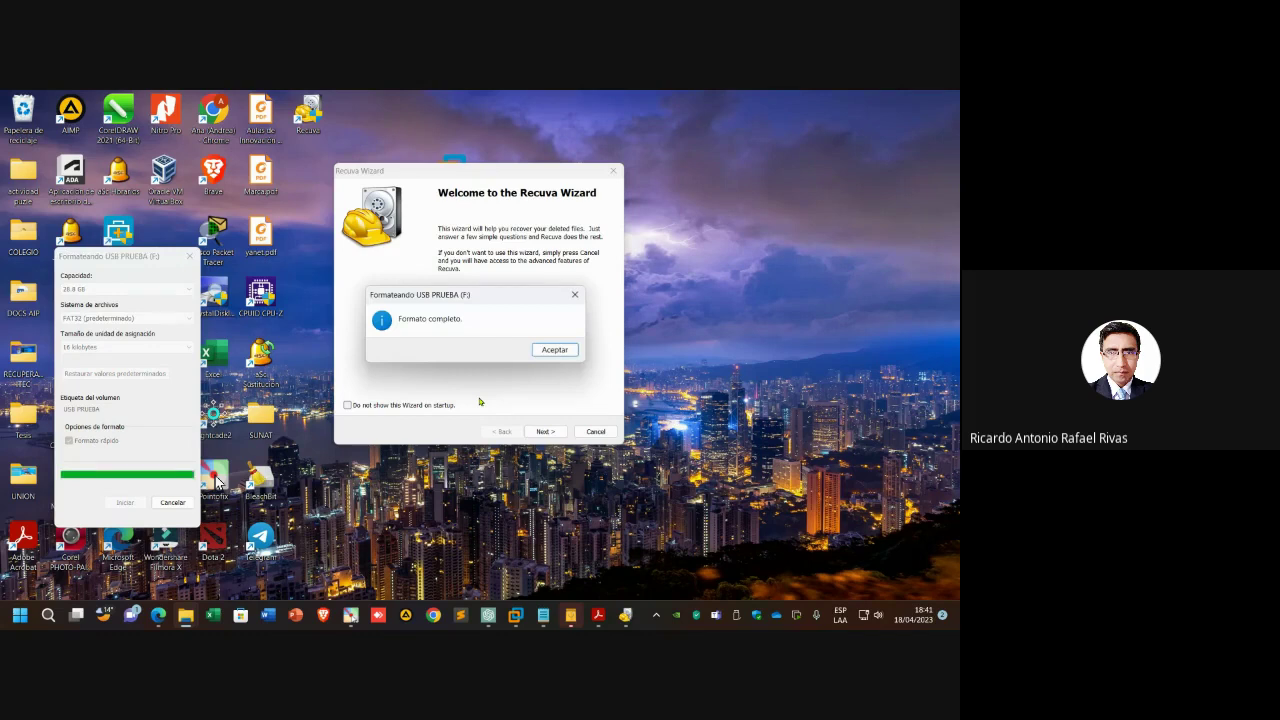
{"action": "left_click", "coordinate": [550, 354]}
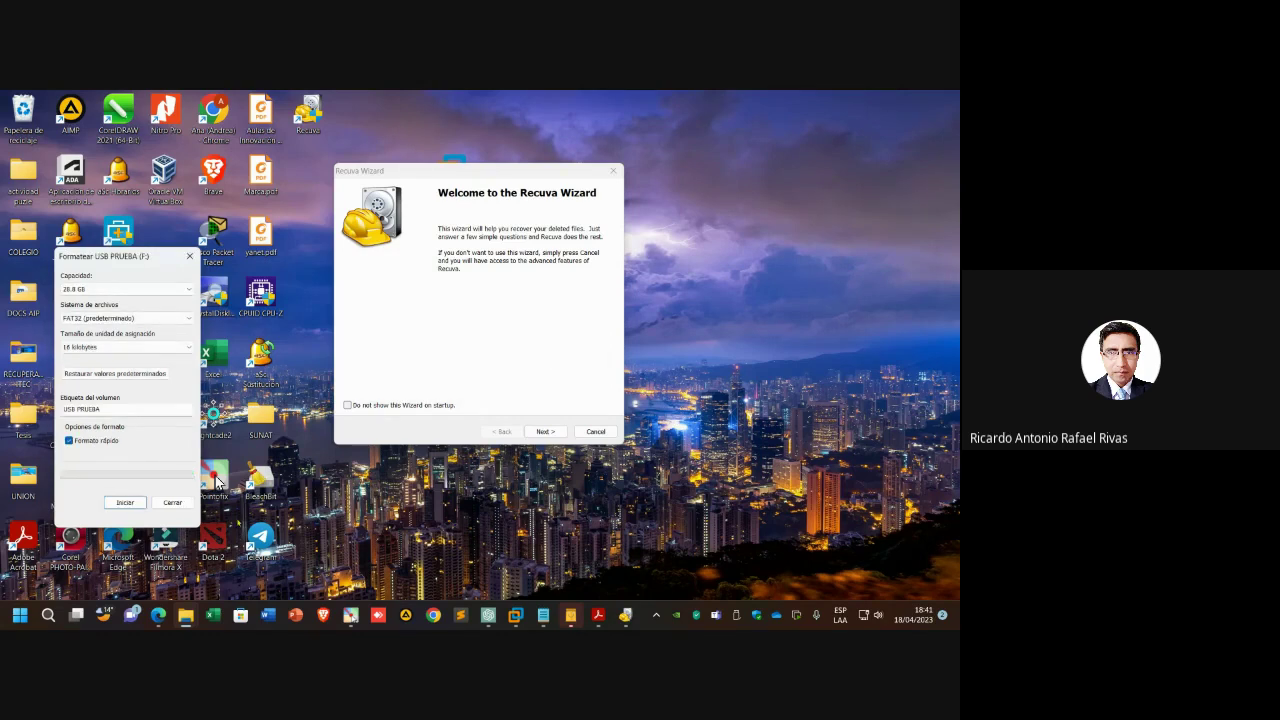
{"action": "left_click", "coordinate": [172, 502]}
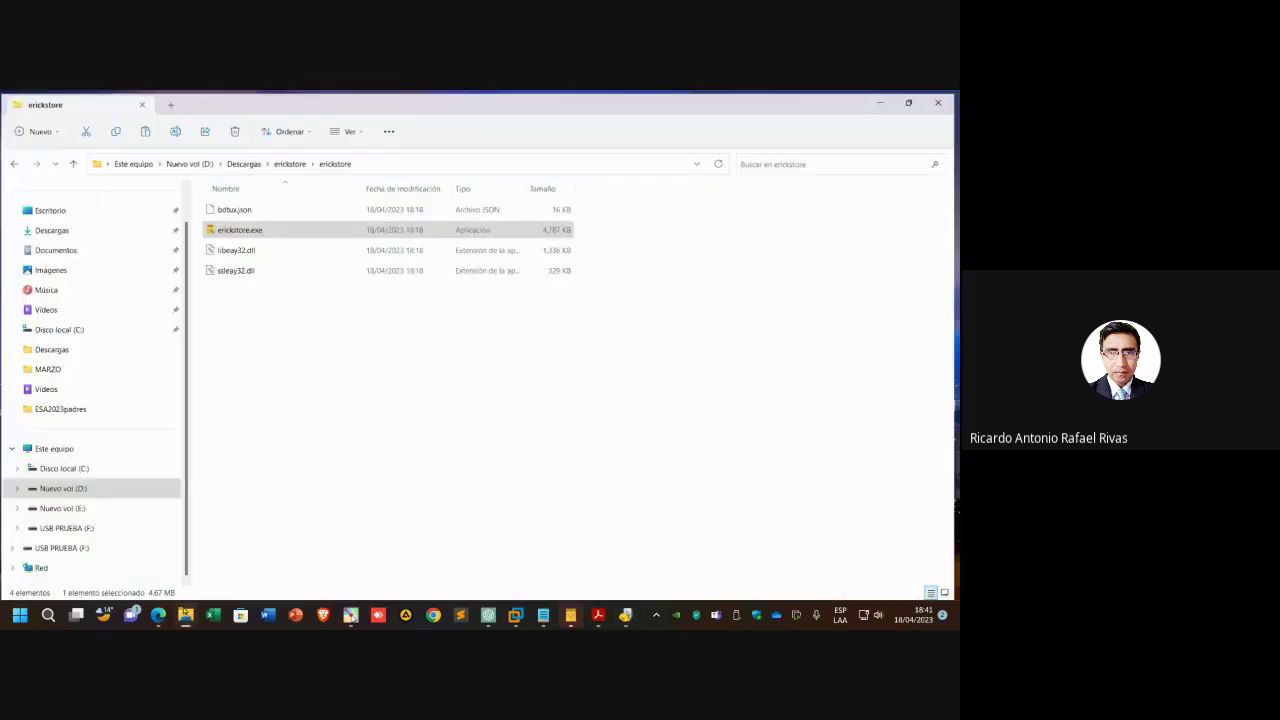
- Check the contents of the formatted USB PRUEBA (F:) drive and minimize the window to return to the Recuva wizard
{"action": "left_click", "coordinate": [120, 542]}
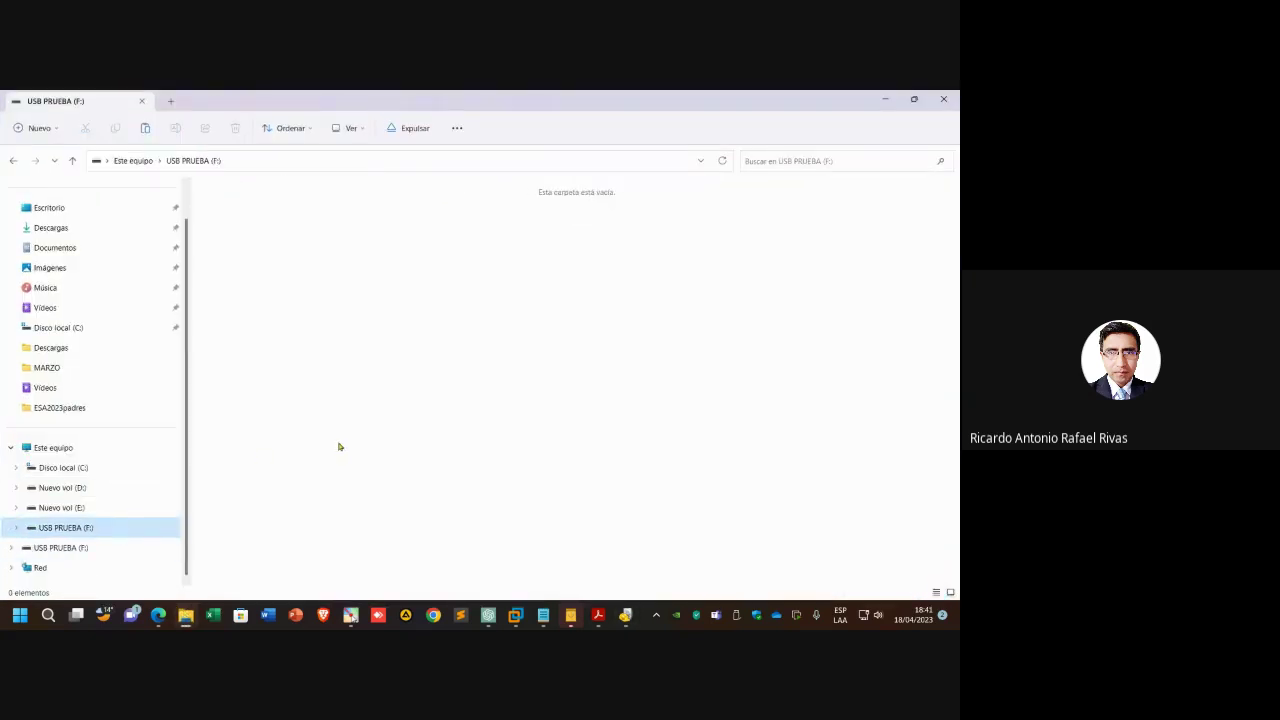
{"action": "left_click", "coordinate": [398, 249]}
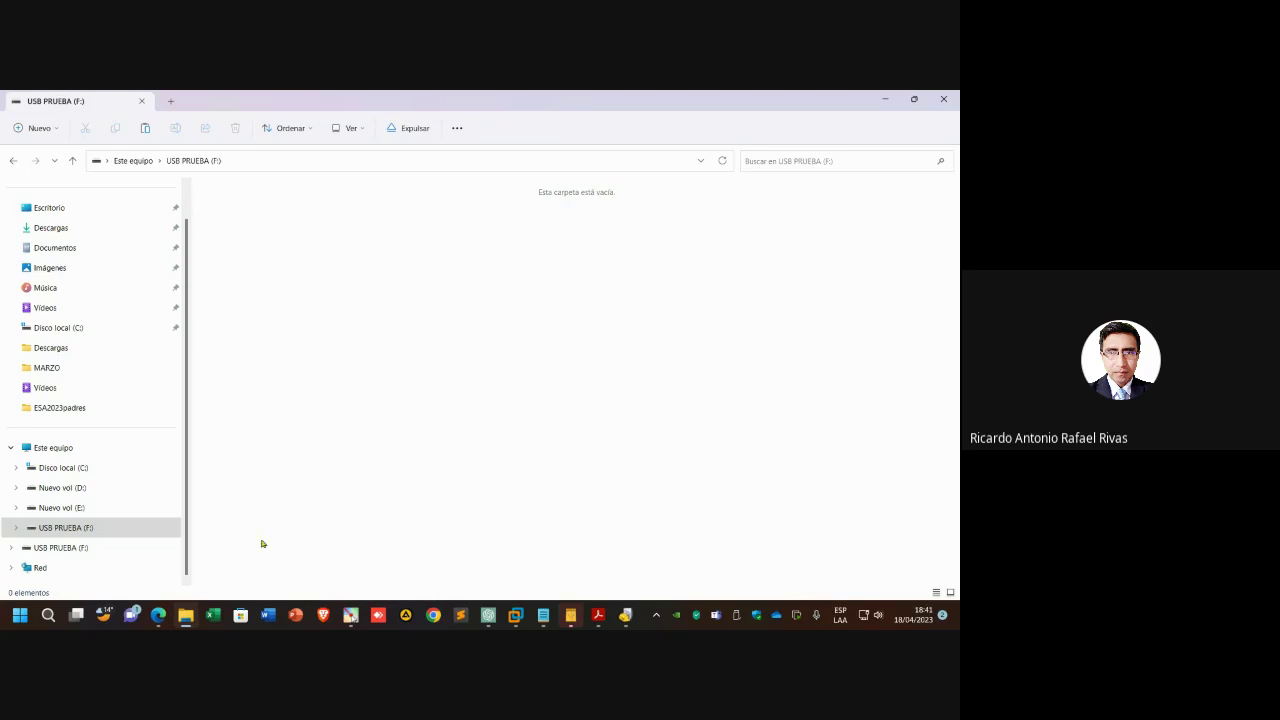
{"action": "left_click", "coordinate": [884, 99]}
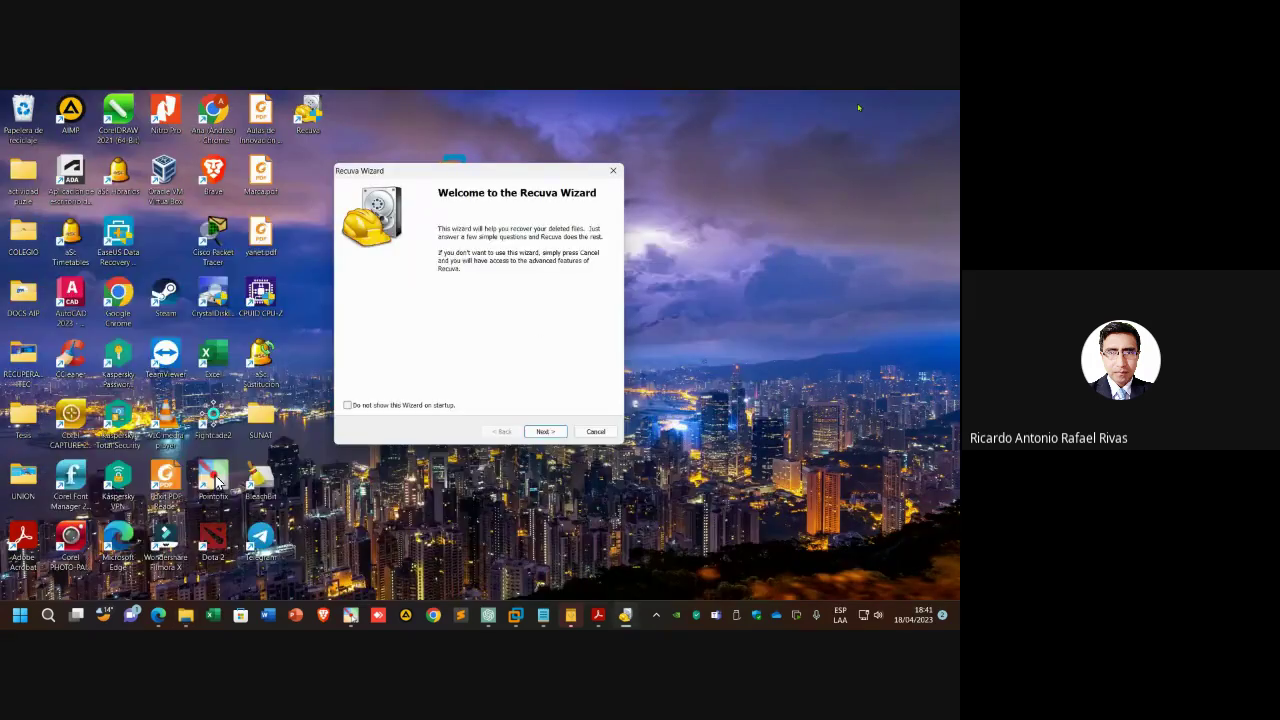
- Reposition the Recuva wizard, choose Pictures as the file type to recover and continue to the file location page
{"action": "left_click_drag", "start_coordinate": [458, 171], "coordinate": [494, 142]}
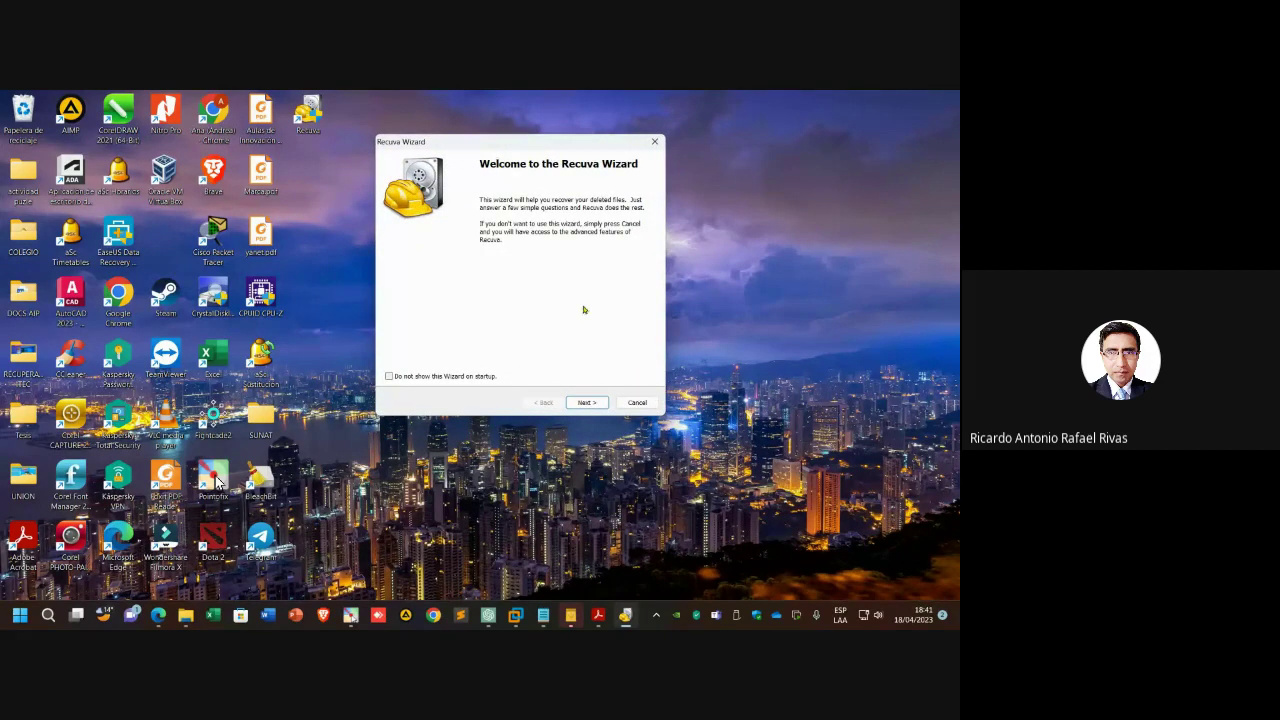
{"action": "left_click", "coordinate": [586, 403]}
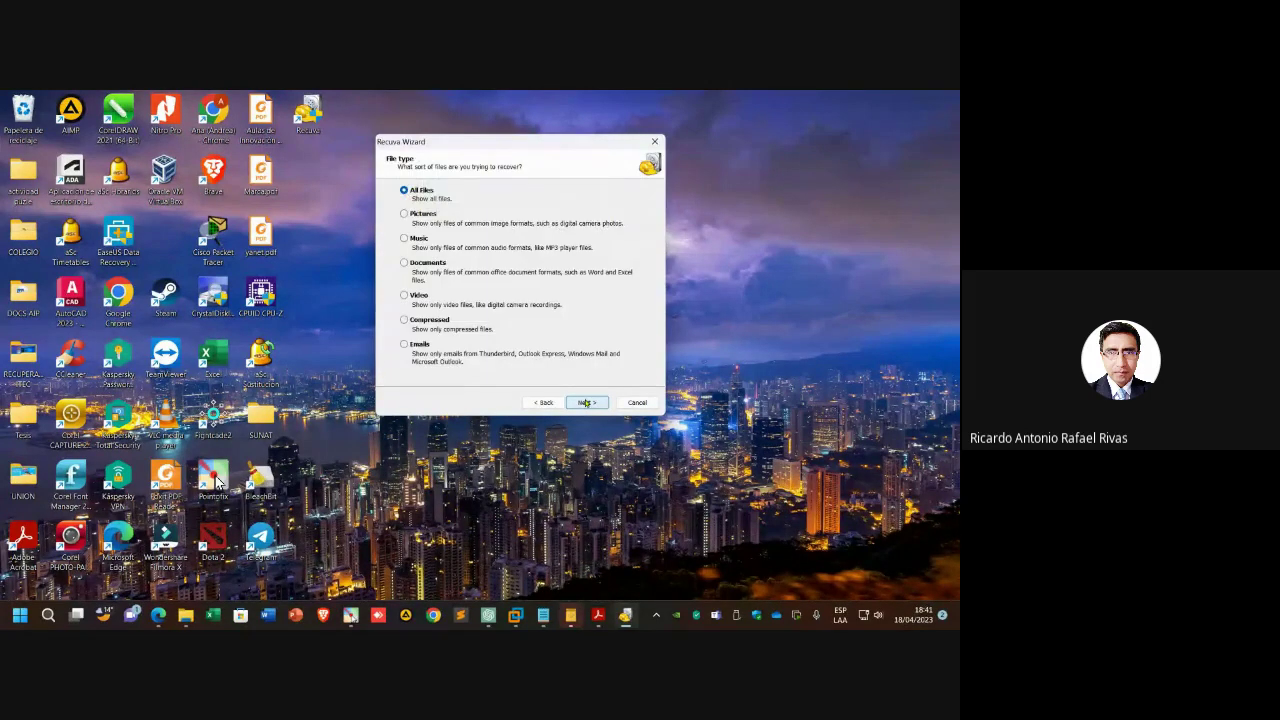
{"action": "left_click", "coordinate": [424, 213]}
{"action": "left_click", "coordinate": [593, 405]}
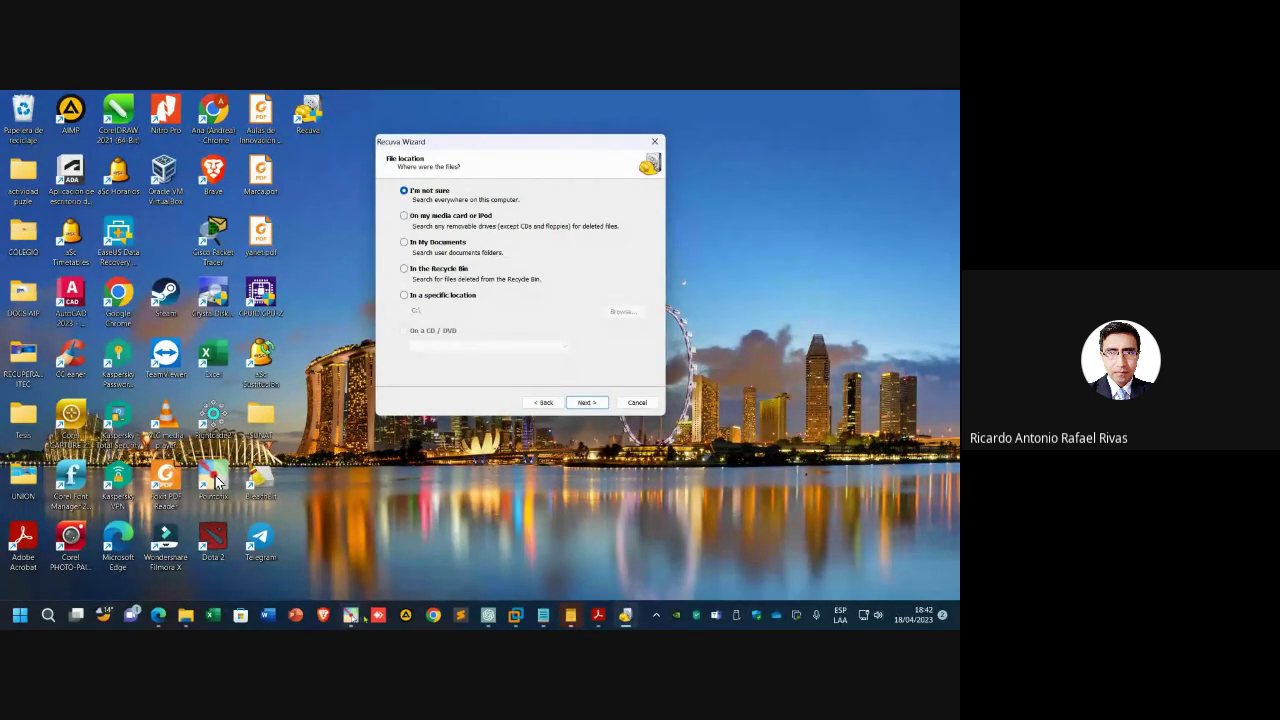
- Annotate the "In a specific location" option with a red arrow in the screen annotation tool, end the annotation and choose that option
{"action": "left_click", "coordinate": [352, 615]}
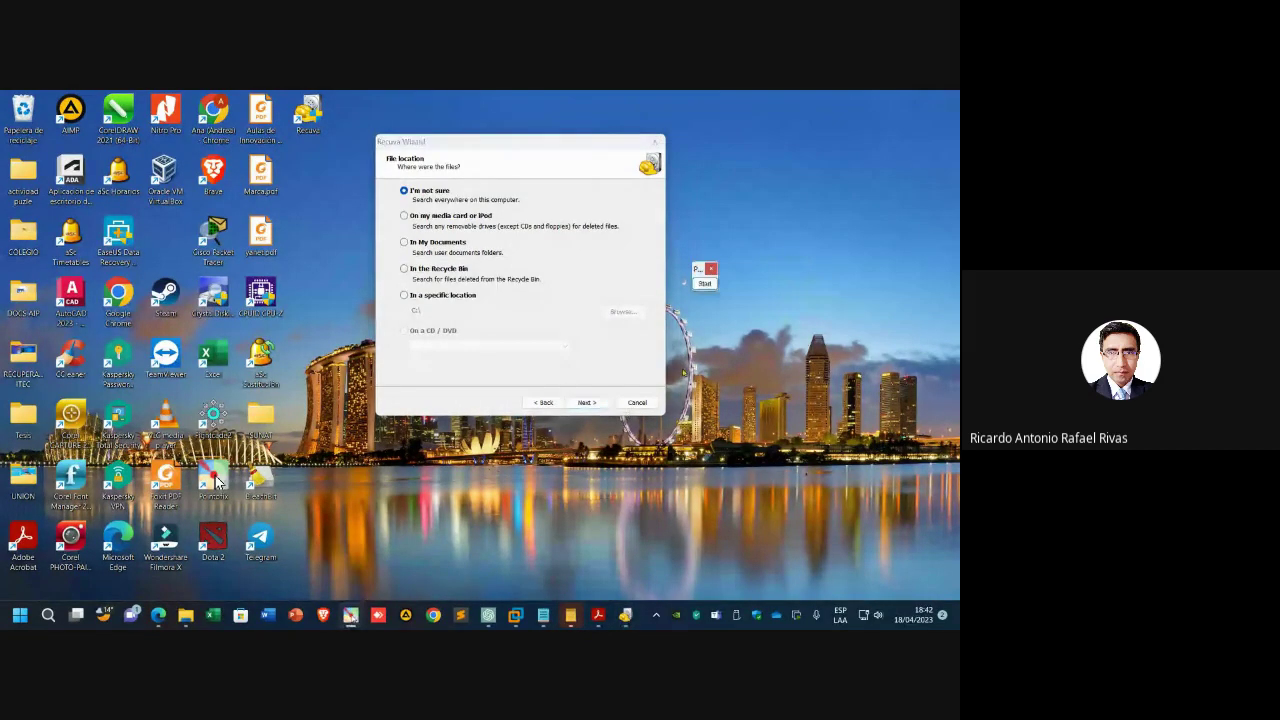
{"action": "left_click", "coordinate": [705, 283]}
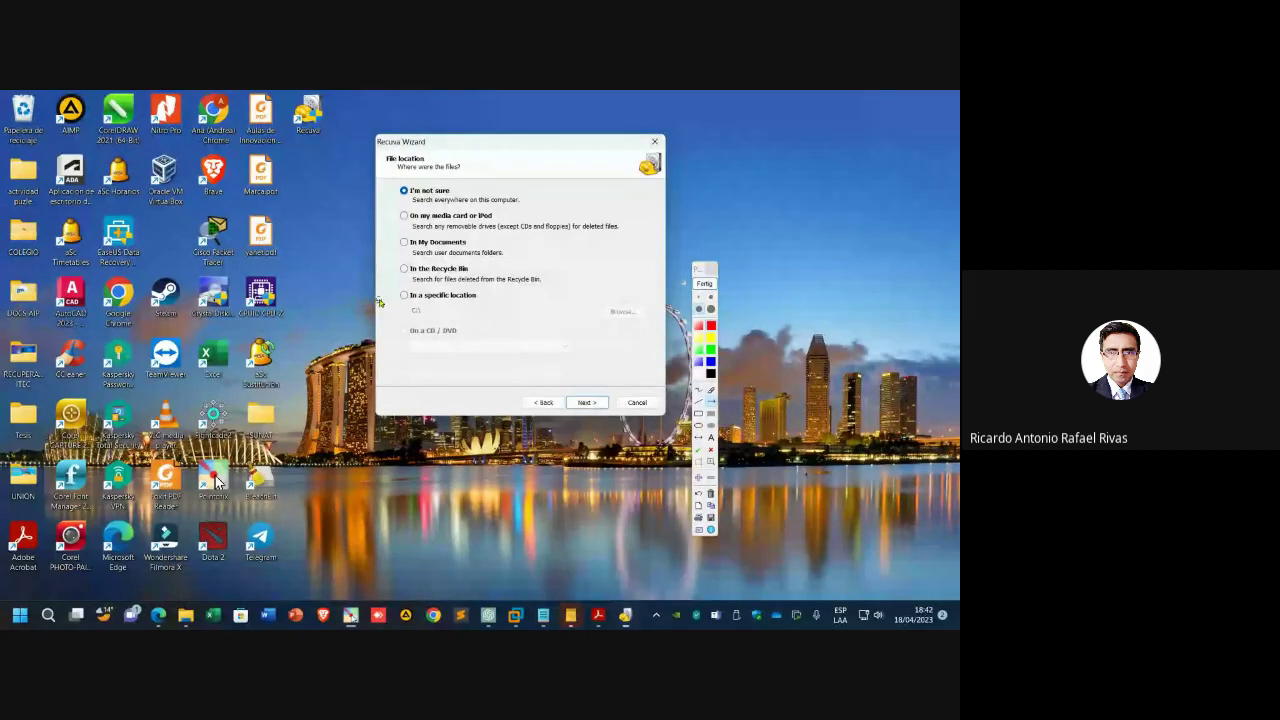
{"action": "left_click_drag", "start_coordinate": [386, 298], "coordinate": [256, 328]}
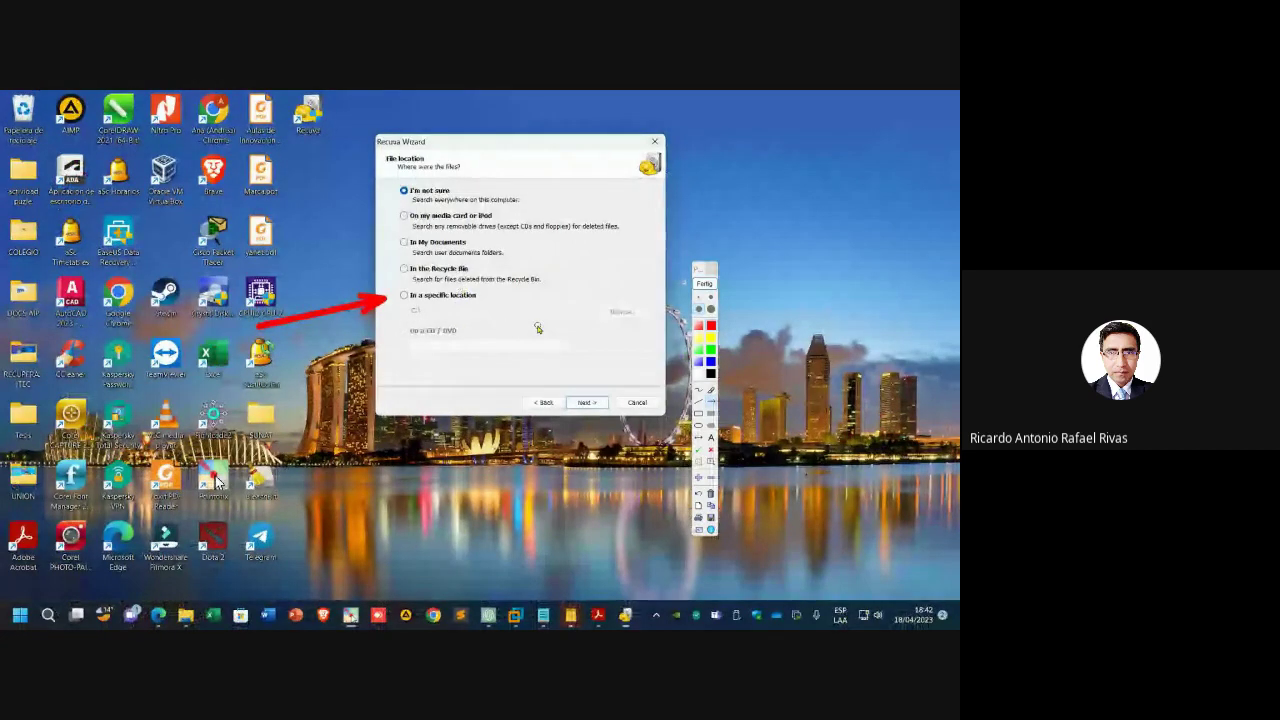
{"action": "left_click", "coordinate": [704, 283]}
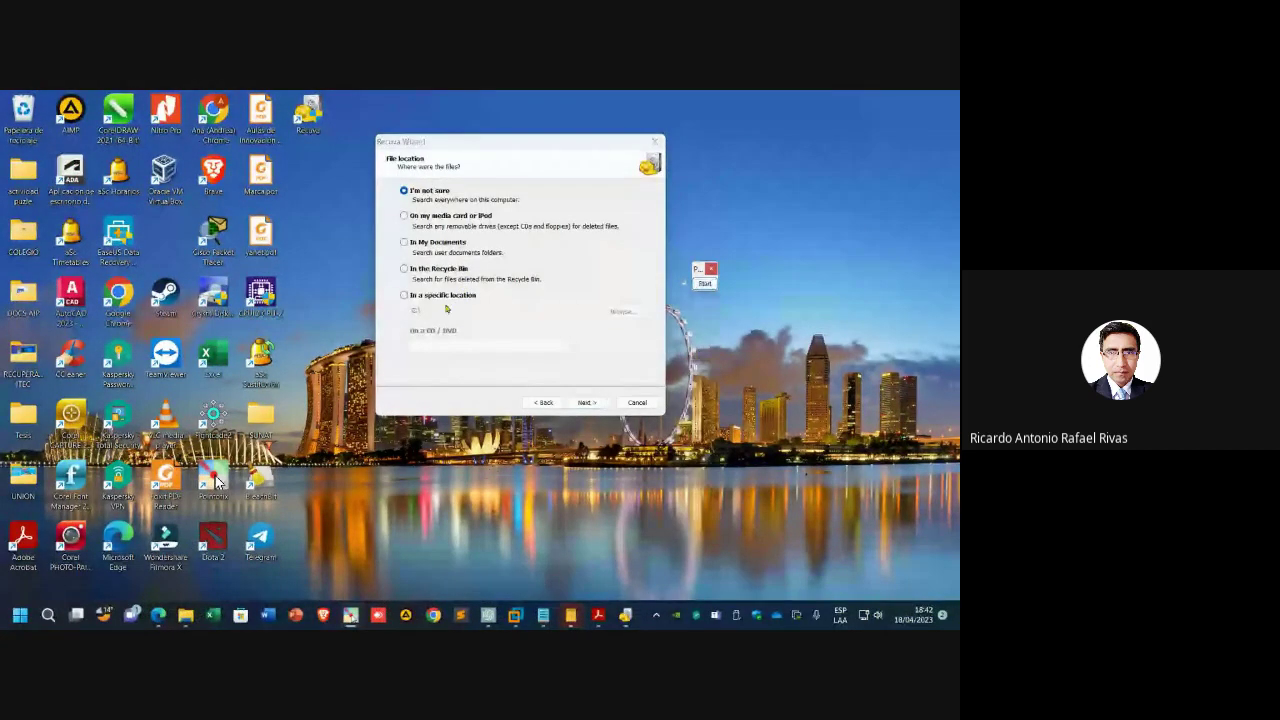
{"action": "left_click", "coordinate": [405, 296]}
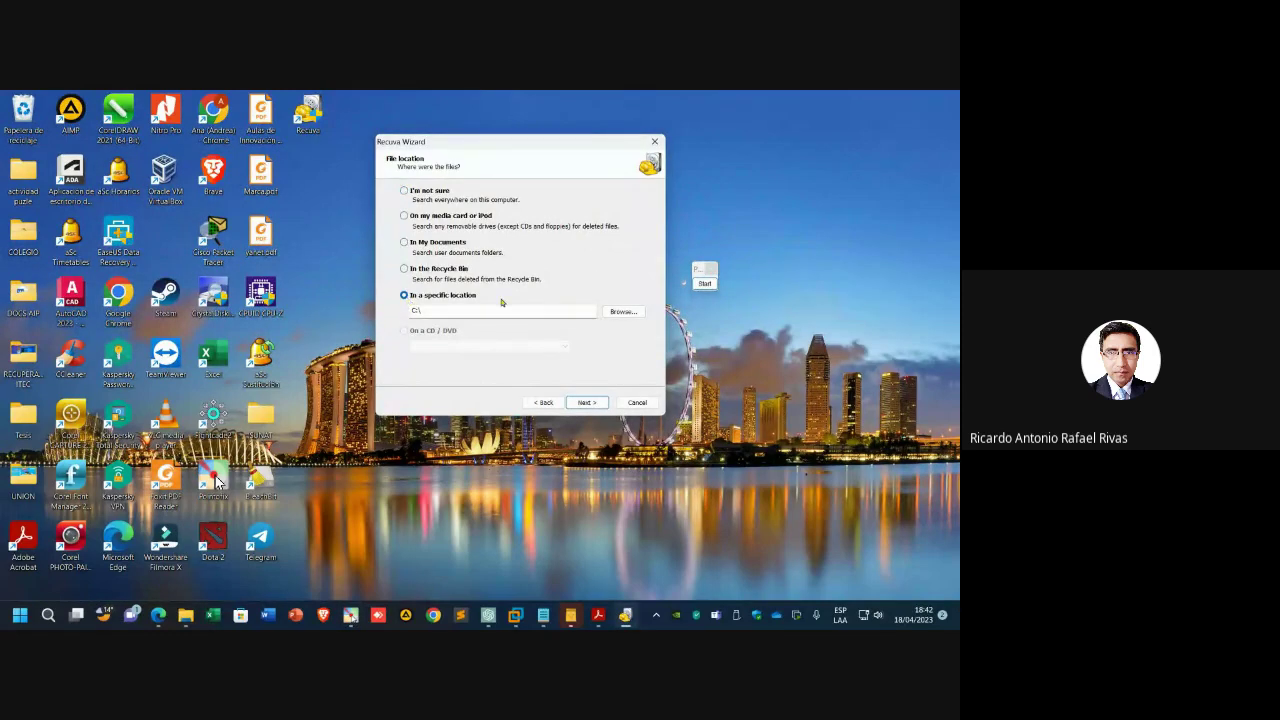
- Draw a red arrow at the wizard's Browse option, magnify it for the class and end the annotation
{"action": "left_click", "coordinate": [700, 280]}
{"action": "left_click_drag", "start_coordinate": [580, 382], "coordinate": [618, 330]}
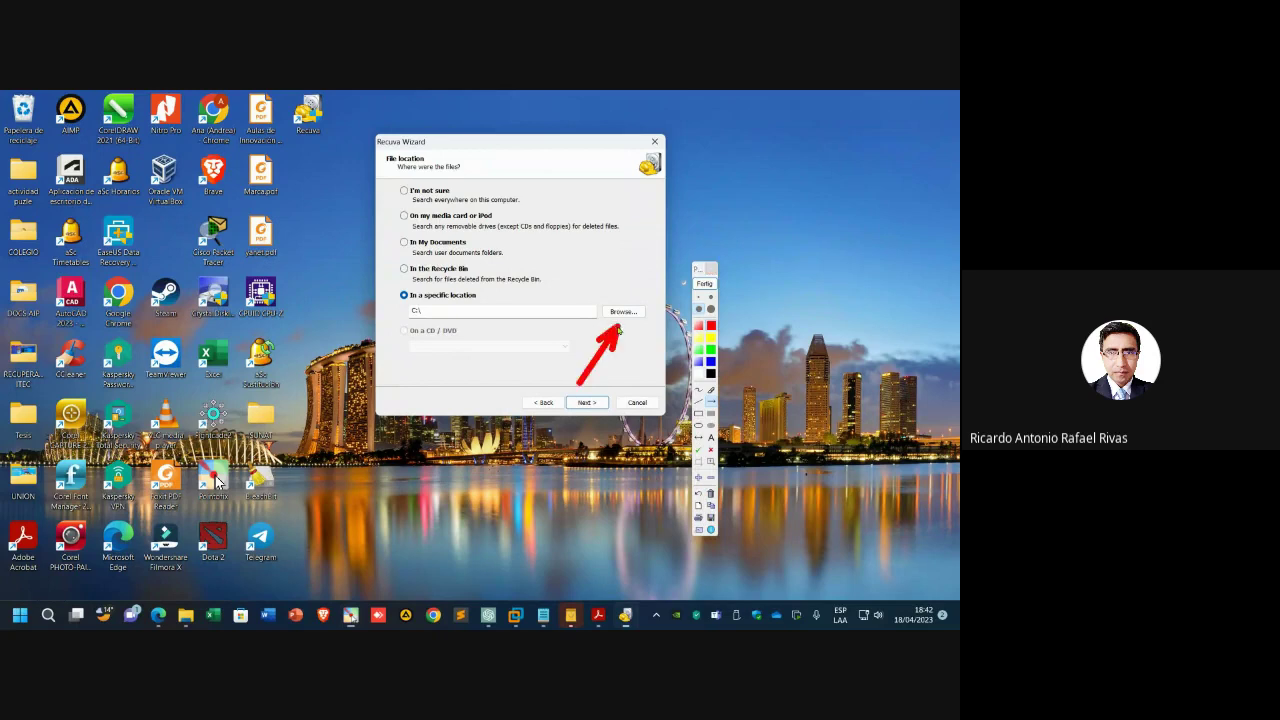
{"action": "key", "text": "ctrl+1"}
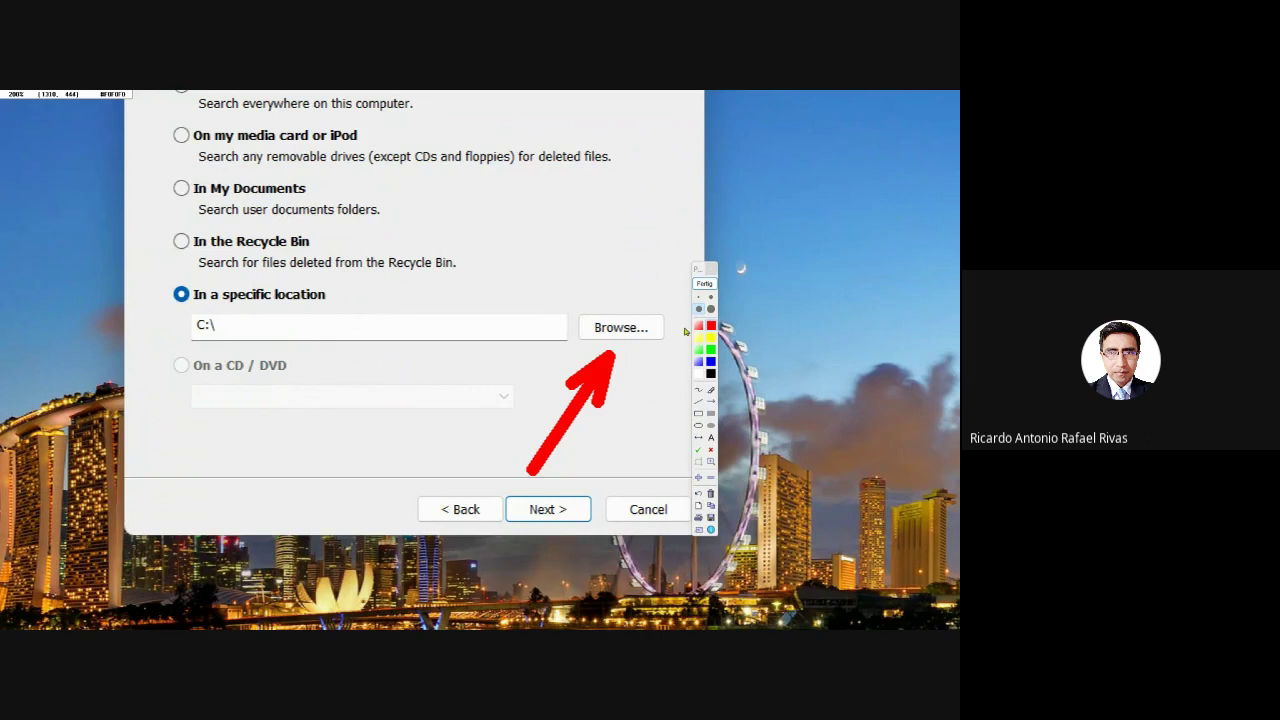
{"action": "left_click", "coordinate": [704, 284]}
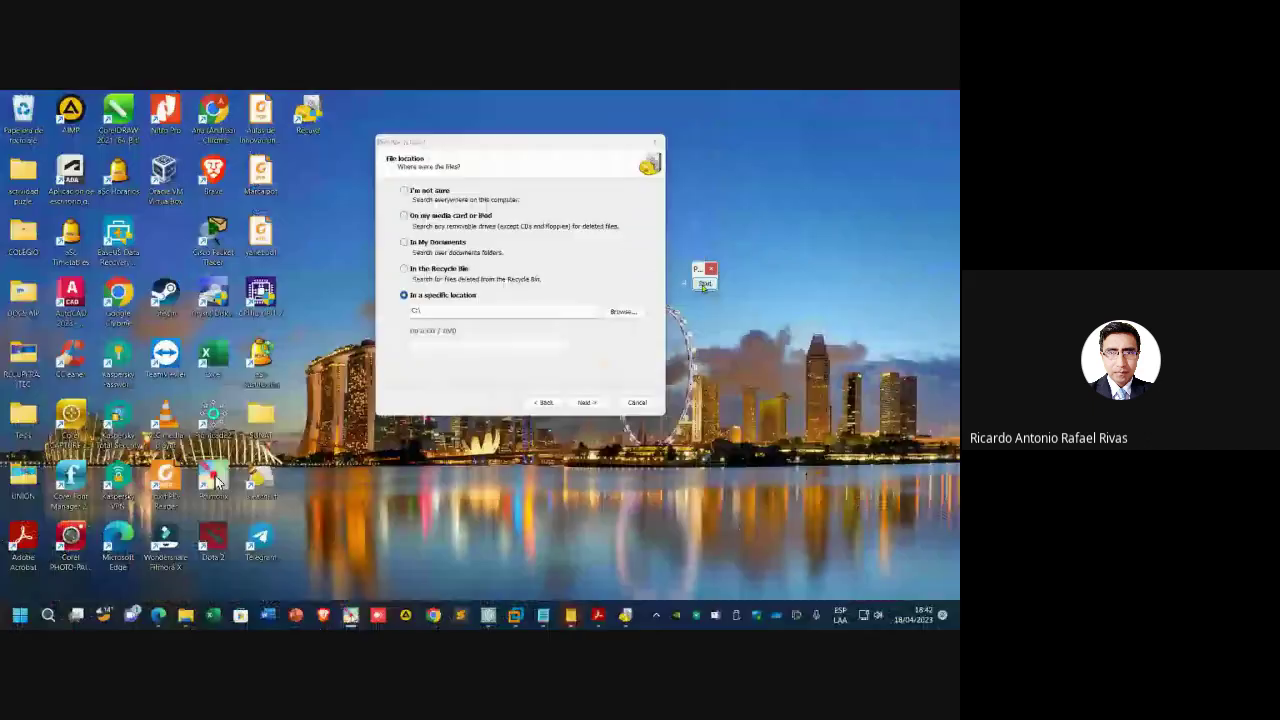
- Set the USB PRUEBA (F:) drive as the specific location to search and continue to the final wizard page
{"action": "left_click", "coordinate": [622, 312]}
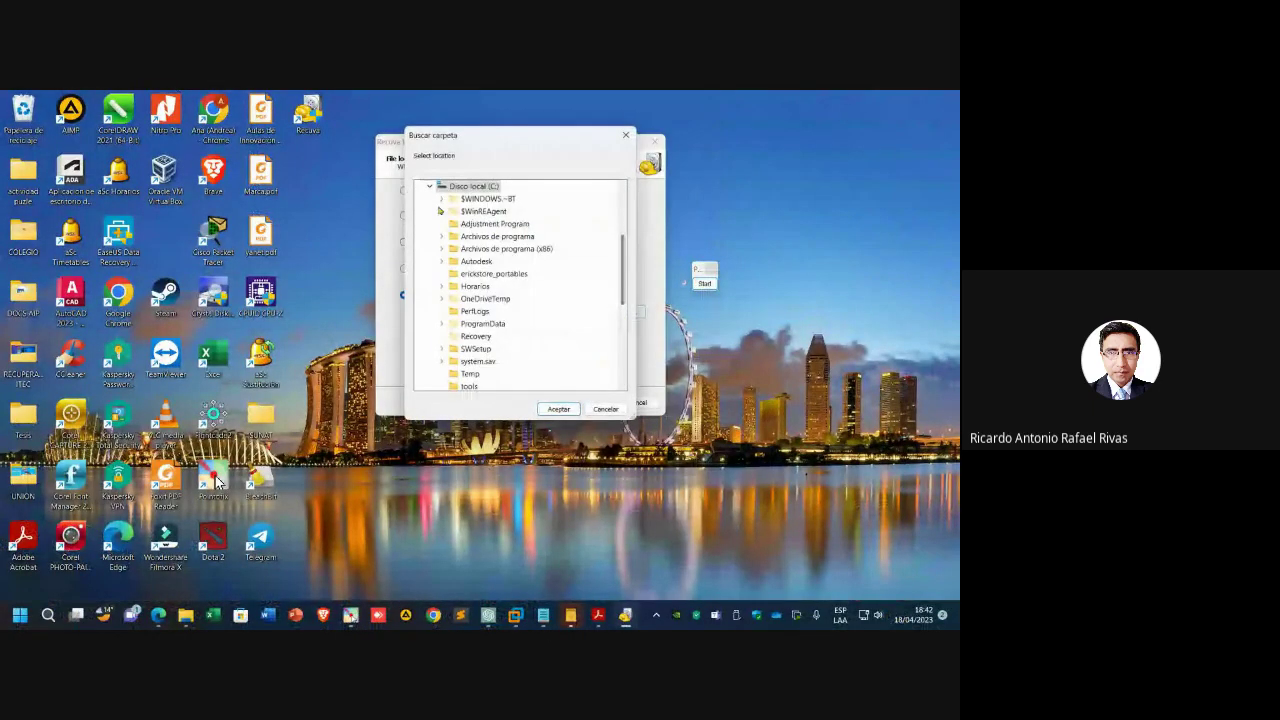
{"action": "scroll", "coordinate": [540, 290], "scroll_direction": "up", "scroll_amount": 1}
{"action": "left_click", "coordinate": [430, 211]}
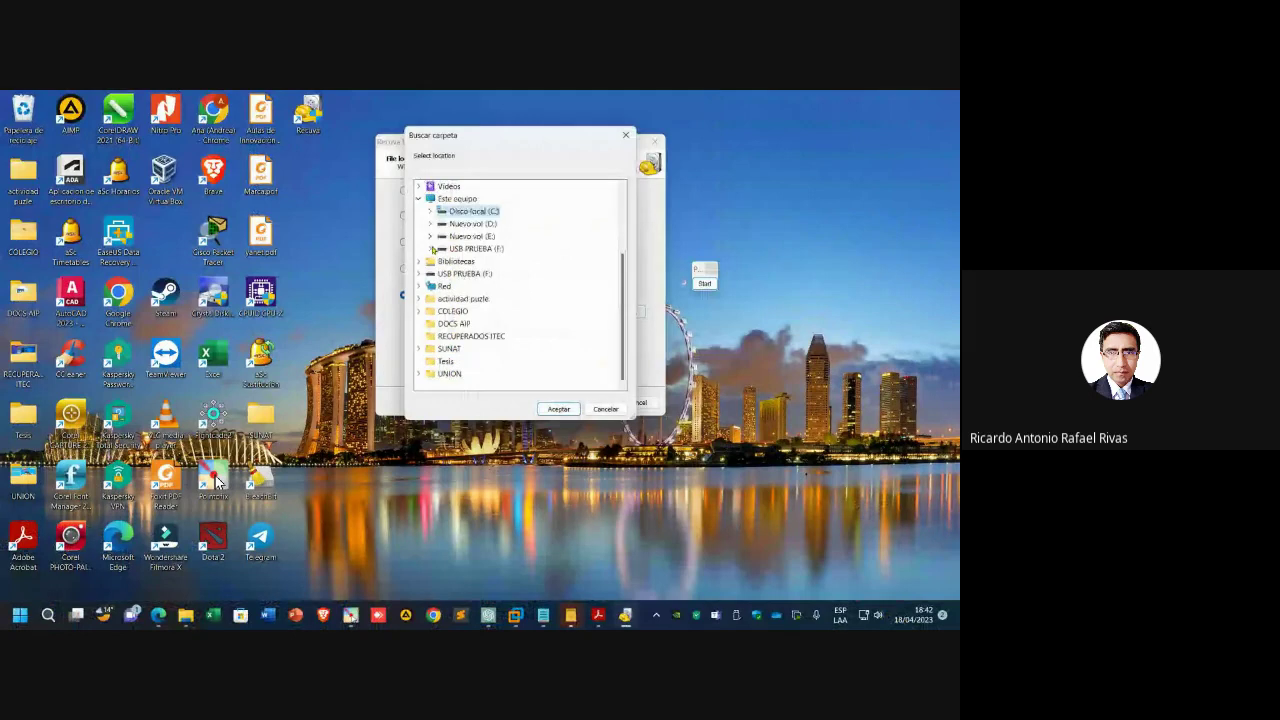
{"action": "left_click", "coordinate": [495, 255]}
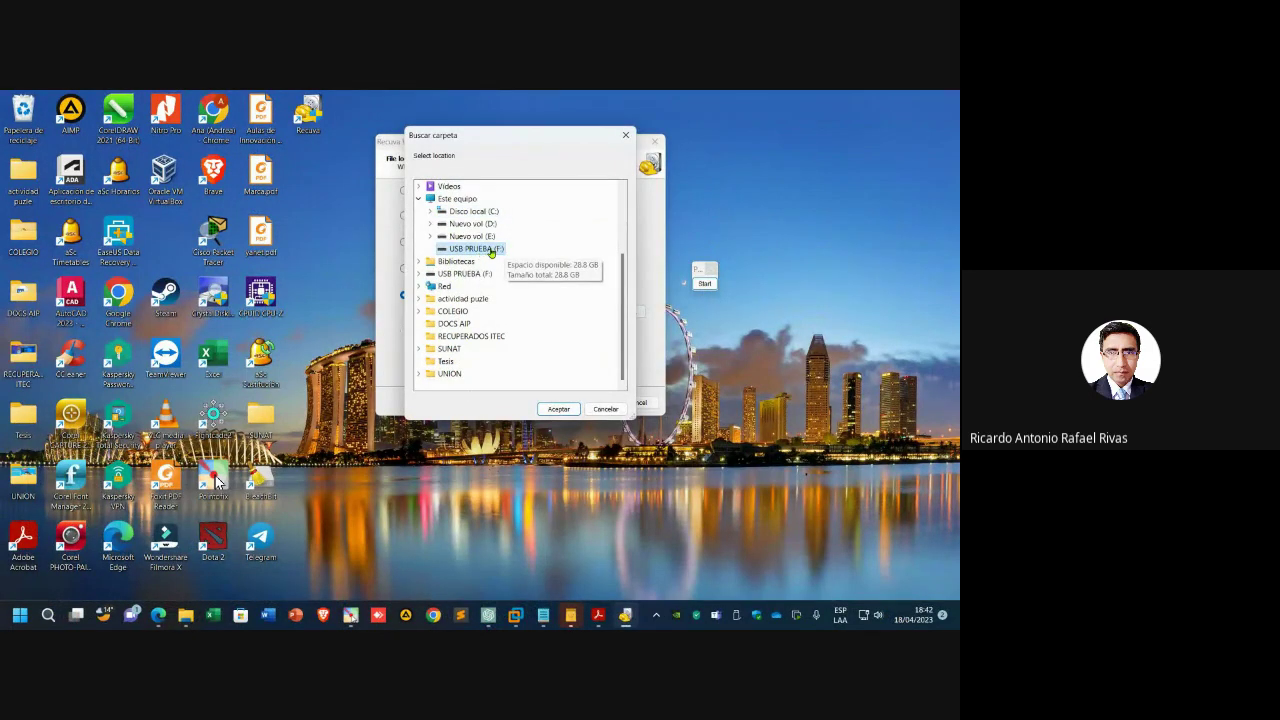
{"action": "left_click", "coordinate": [557, 409]}
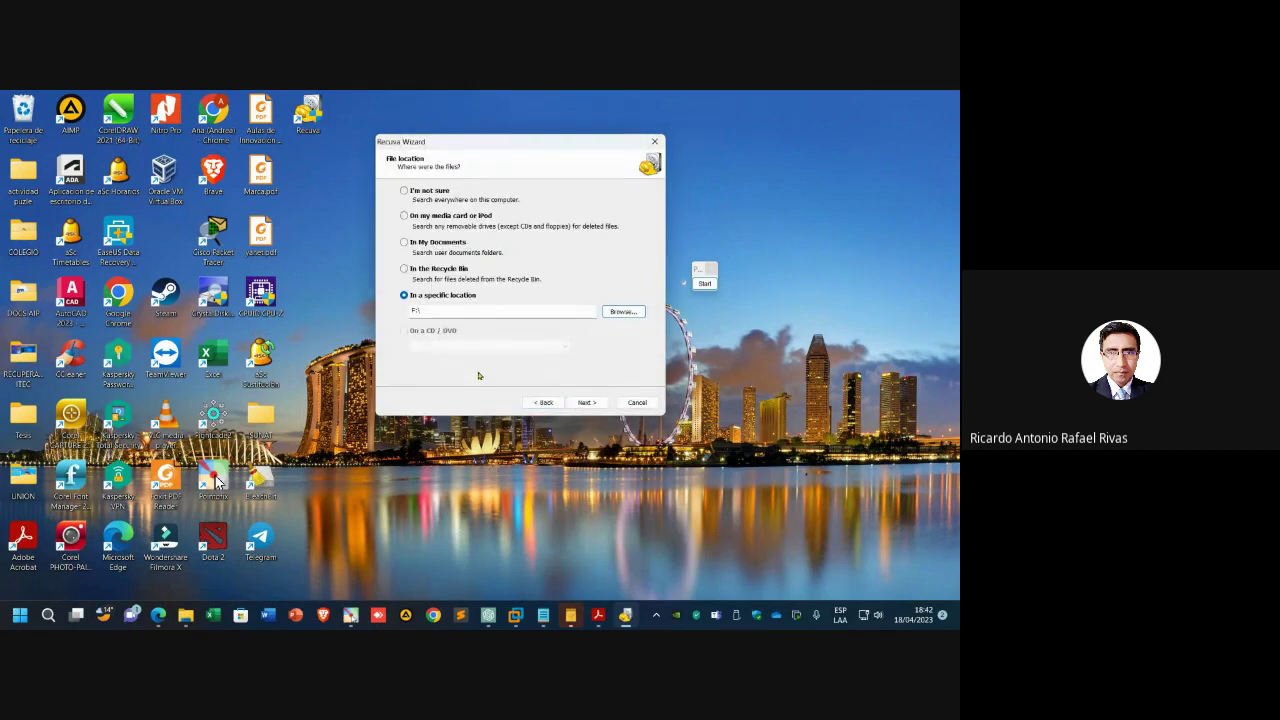
{"action": "left_click", "coordinate": [587, 403]}
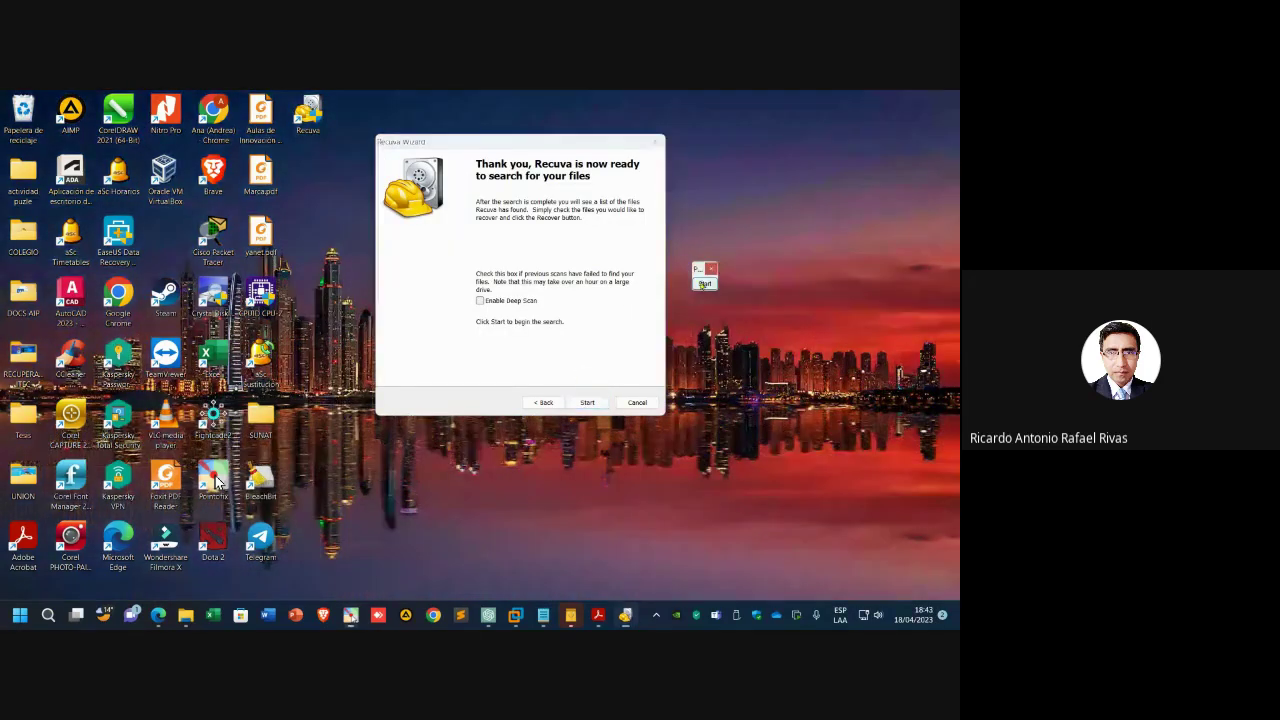
- Magnify the Enable Deep Scan option, mark it with a red arrow for the class and end the annotation
{"action": "key", "text": "super+plus"}
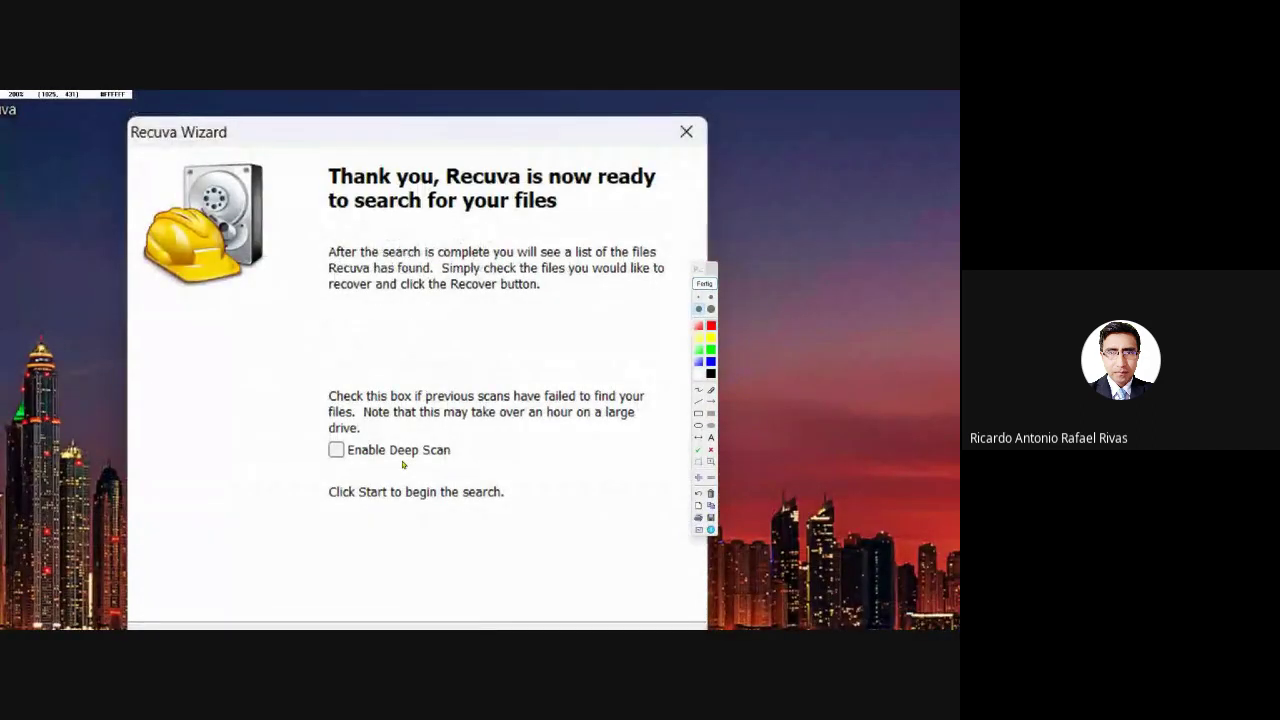
{"action": "key", "text": "super+minus"}
{"action": "left_click_drag", "start_coordinate": [388, 337], "coordinate": [474, 312]}
{"action": "key", "text": "super+plus"}
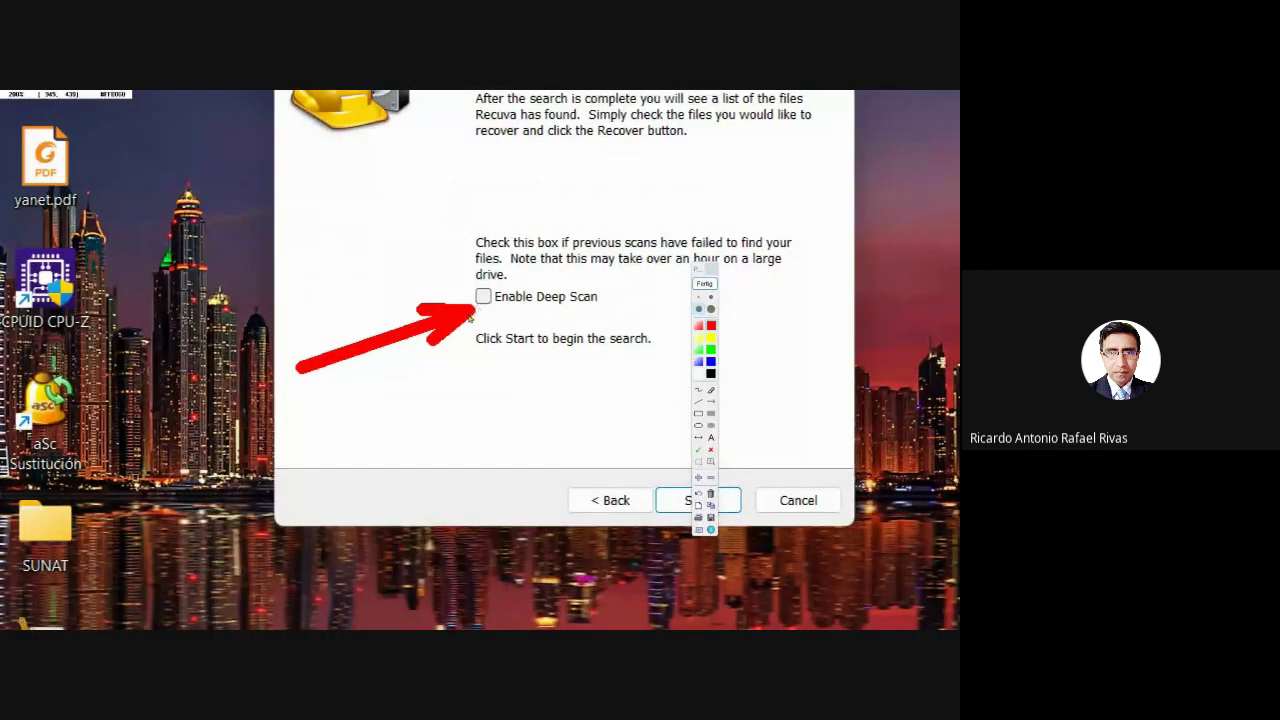
{"action": "key", "text": "super+minus"}
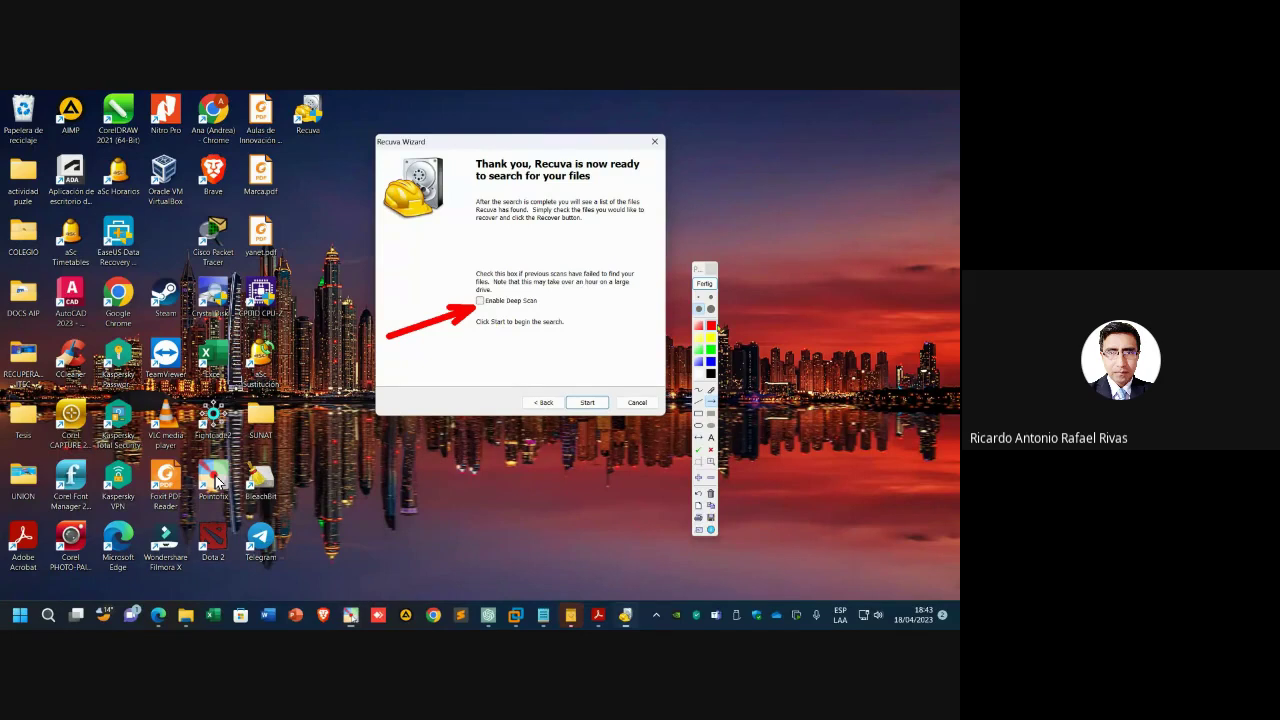
{"action": "left_click", "coordinate": [702, 285]}
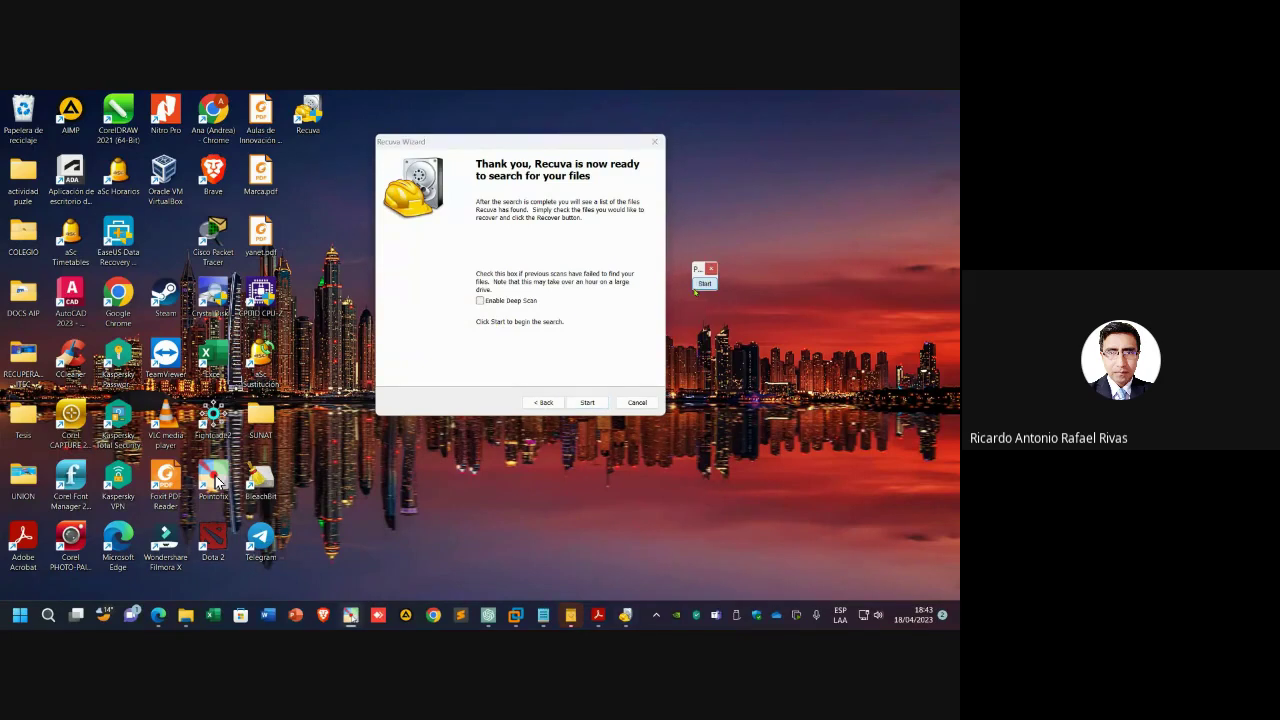
- Enable Deep Scan, start the search and reposition the scan progress window on the desktop
{"action": "left_click", "coordinate": [520, 302]}
{"action": "left_click", "coordinate": [588, 406]}
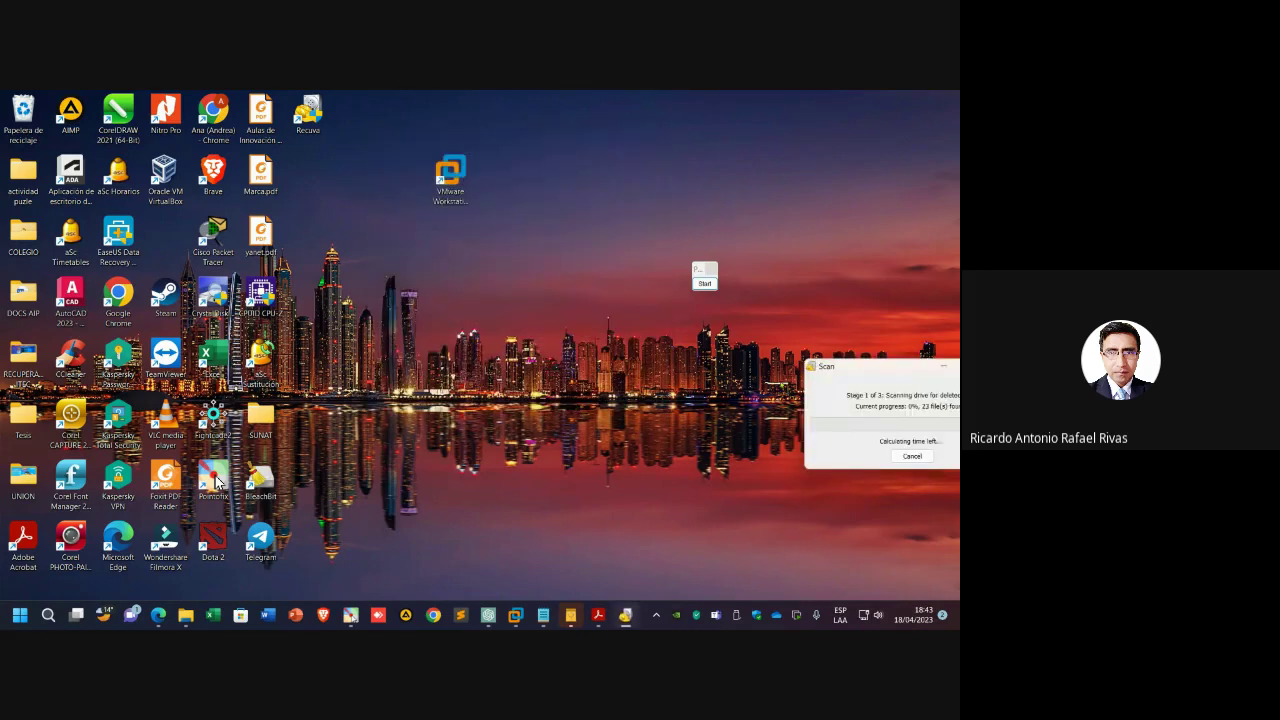
{"action": "left_click_drag", "start_coordinate": [885, 372], "coordinate": [450, 264]}
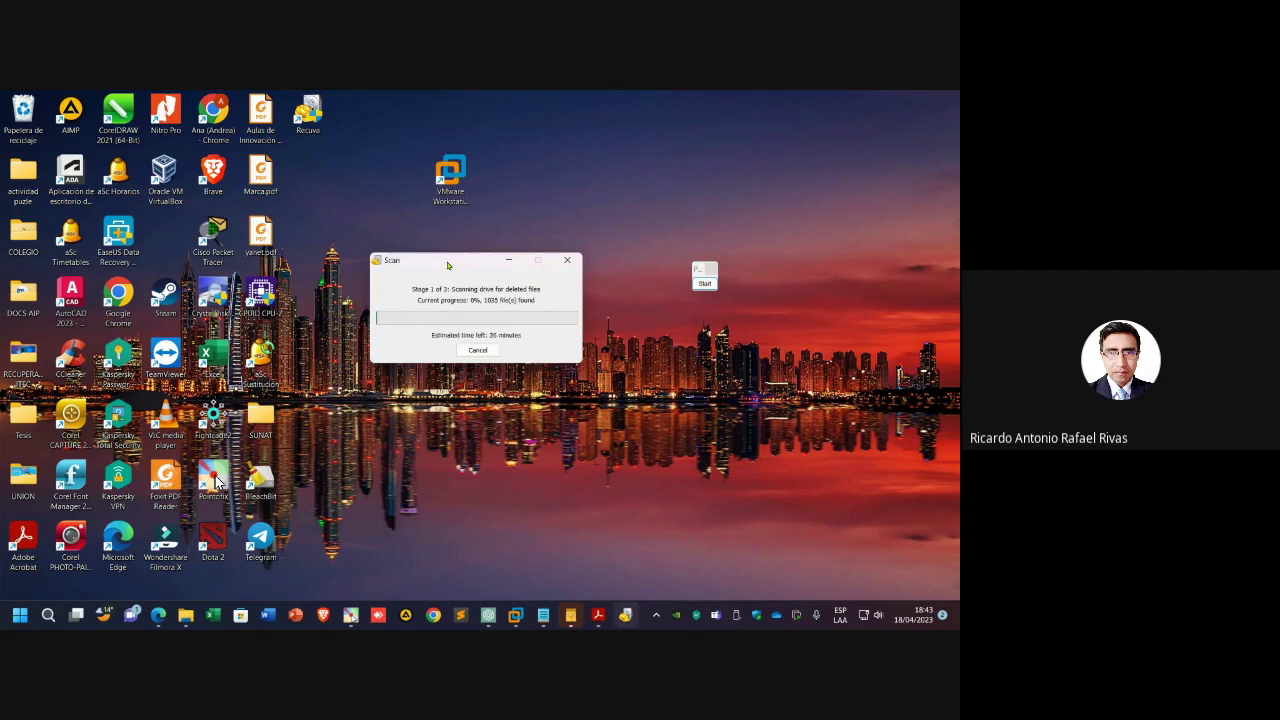
{"action": "left_click_drag", "start_coordinate": [448, 266], "coordinate": [592, 254]}
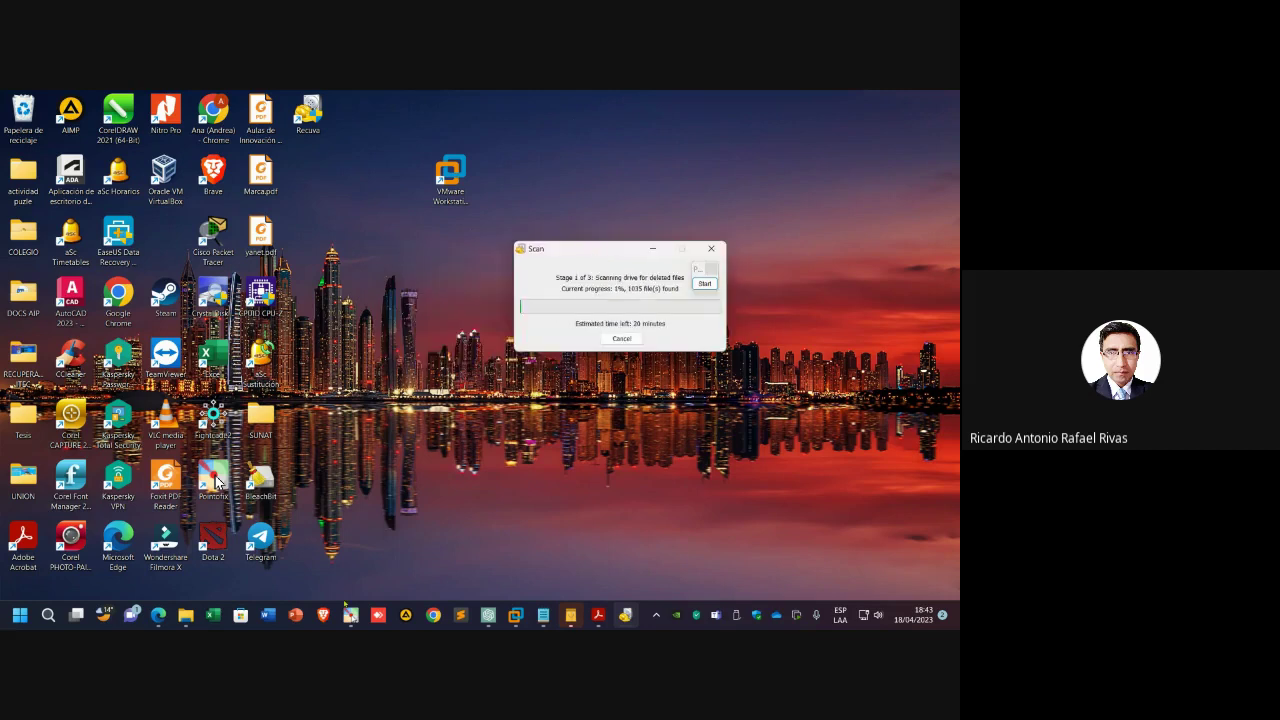
- Switch to the Google Meet call in Edge, check the call messages and mute the microphone
{"action": "mouse_move", "coordinate": [158, 614]}
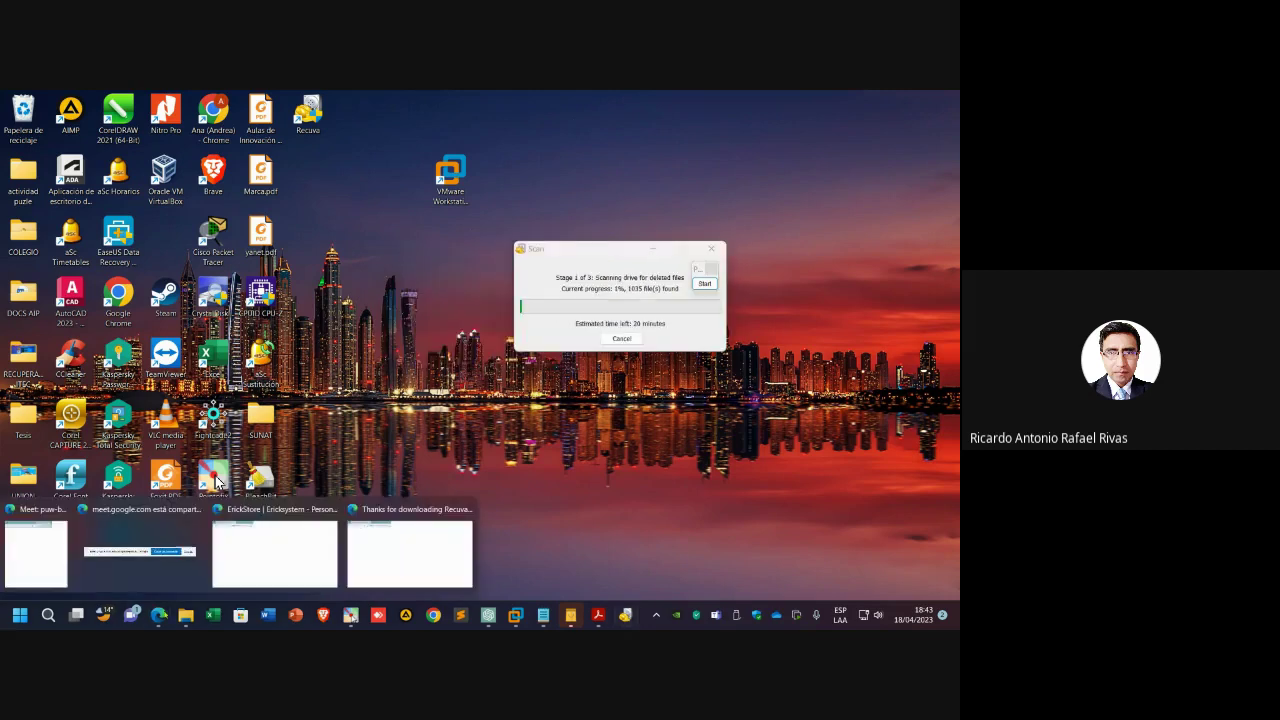
{"action": "left_click", "coordinate": [60, 545]}
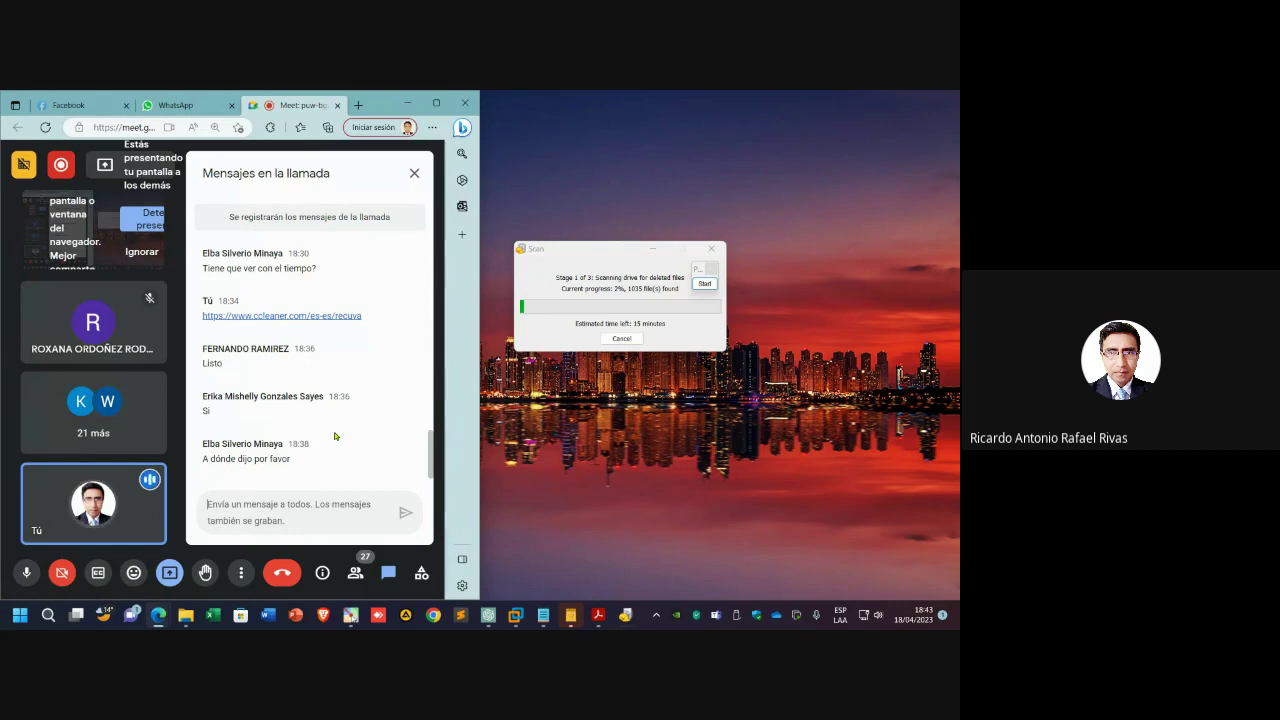
{"action": "left_click", "coordinate": [258, 502]}
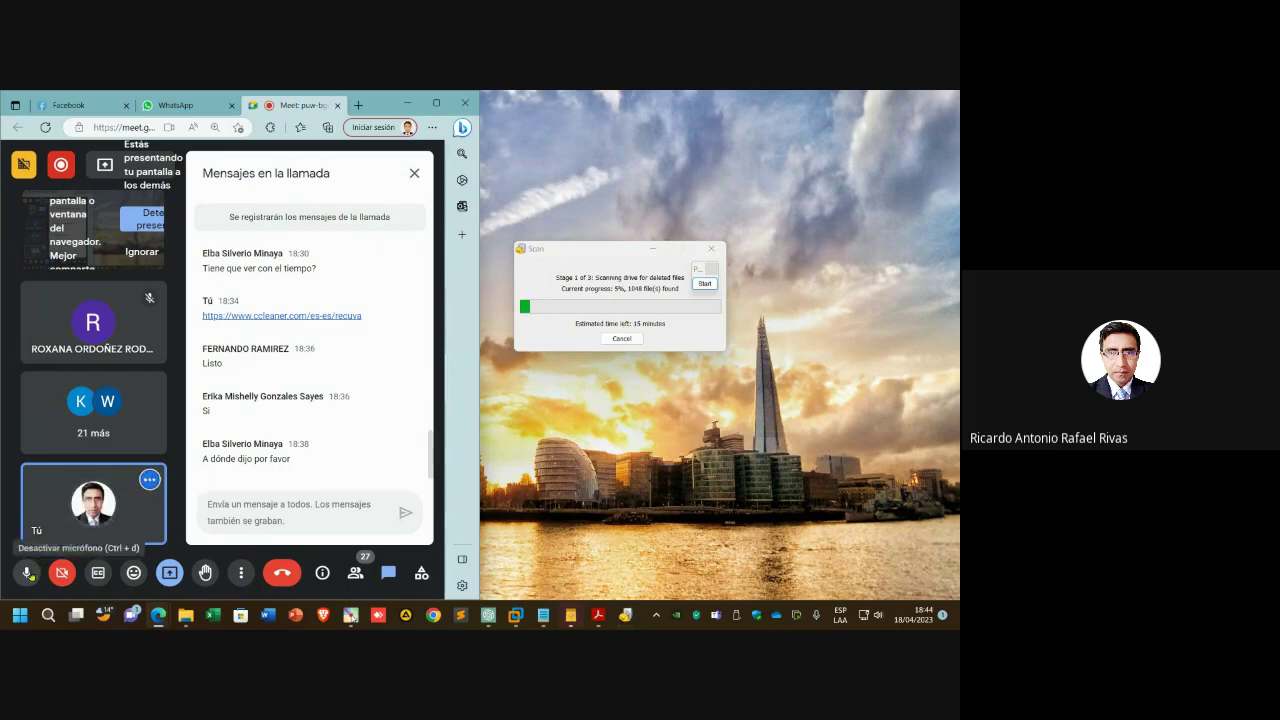
{"action": "left_click", "coordinate": [27, 572]}
- Maximize the Meet window, snap it back to half the screen beside the scan and unmute the microphone
{"action": "left_click", "coordinate": [435, 102]}
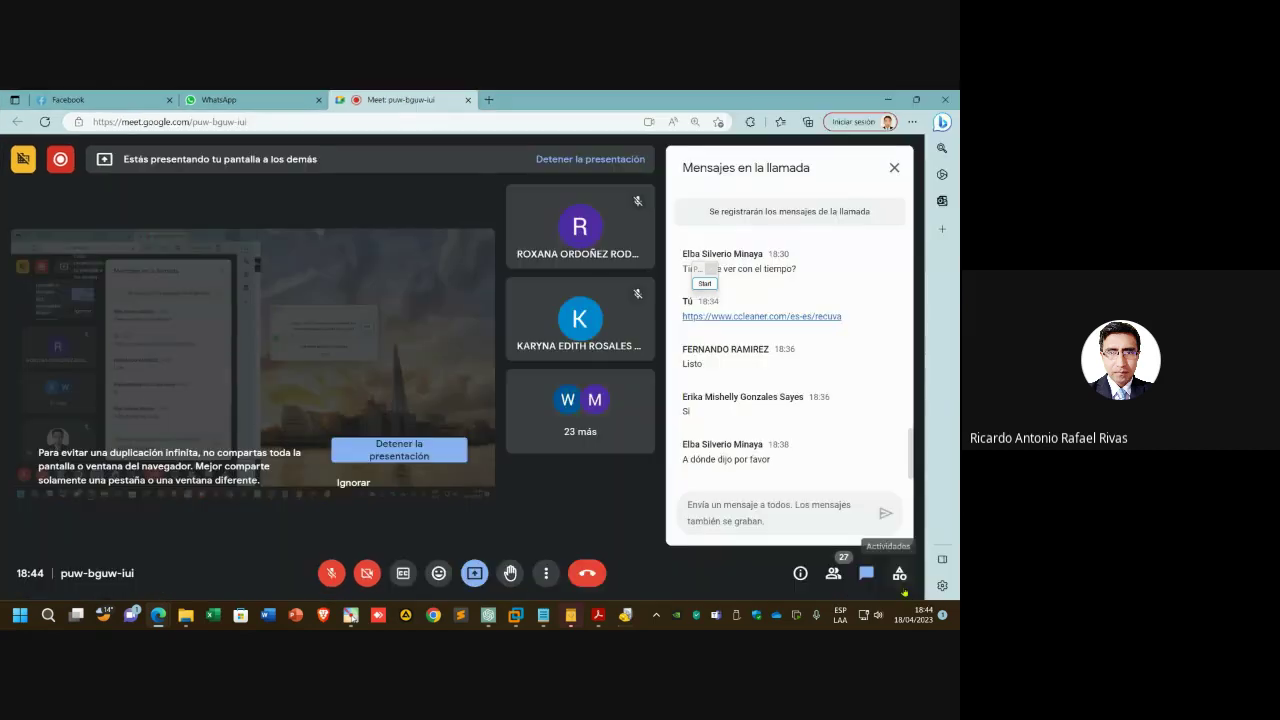
{"action": "key", "text": "super+Left"}
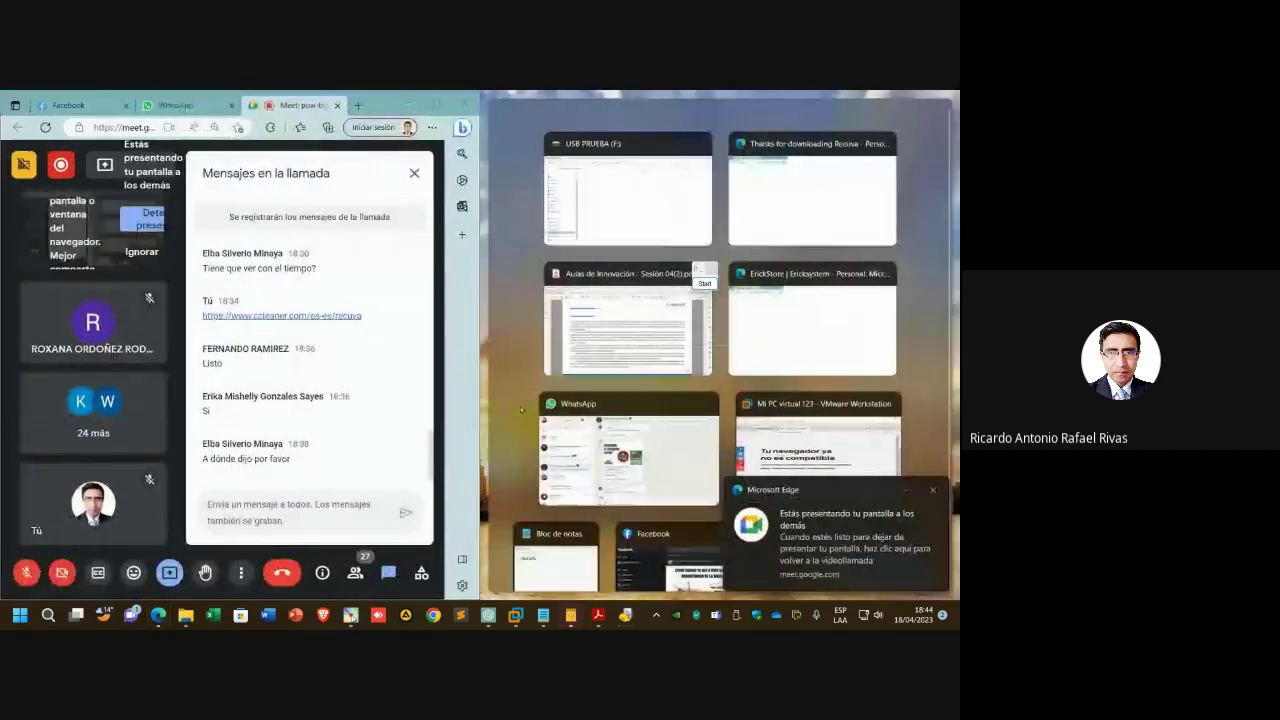
{"action": "left_click", "coordinate": [567, 288]}
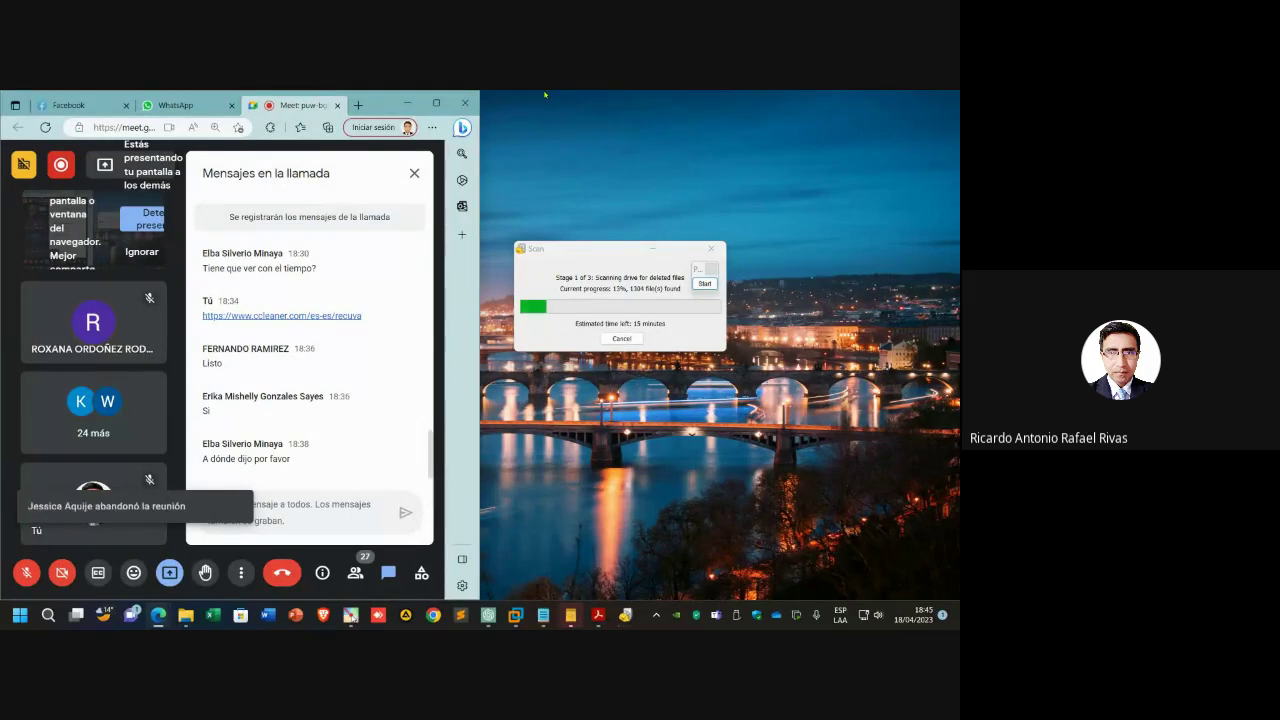
{"action": "left_click", "coordinate": [26, 572]}
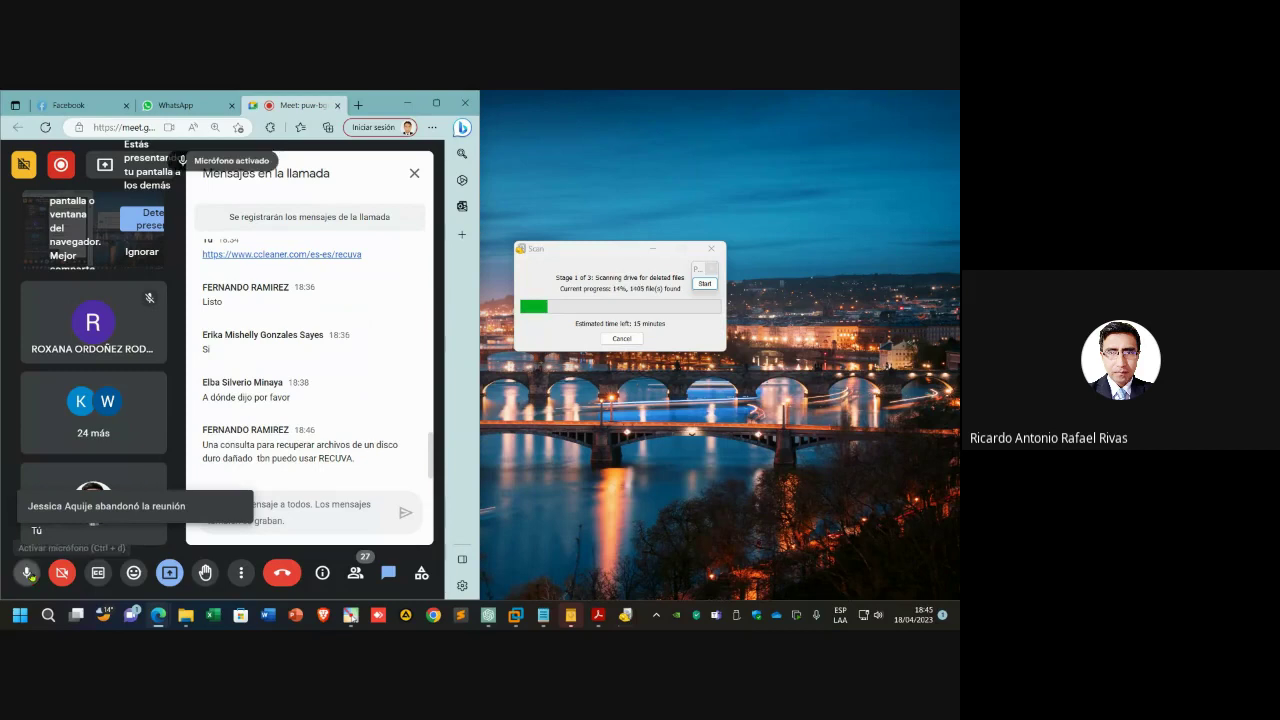
{"action": "left_click", "coordinate": [345, 524]}
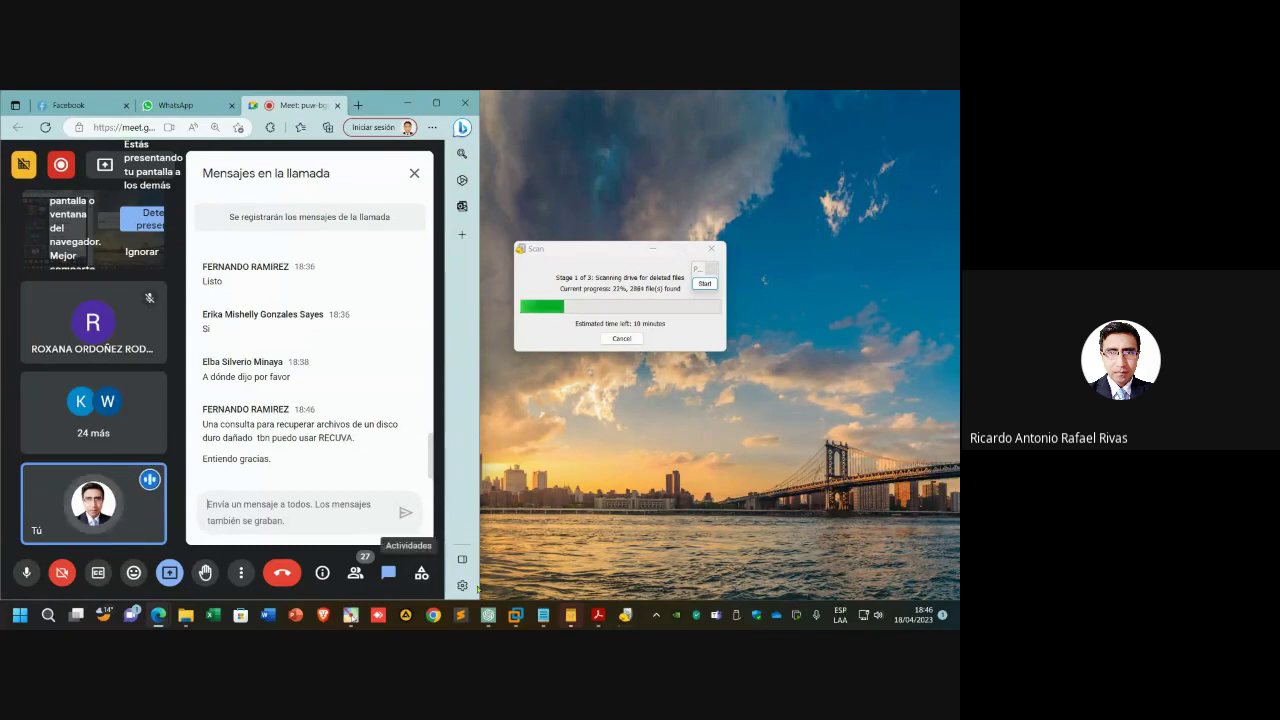
- Switch to the Sesión 04(2) PDF in Acrobat Reader and review the pages on alternatives to Recuva and backup types
{"action": "left_click", "coordinate": [598, 614]}
{"action": "scroll", "coordinate": [543, 444], "scroll_direction": "down", "scroll_amount": 3}
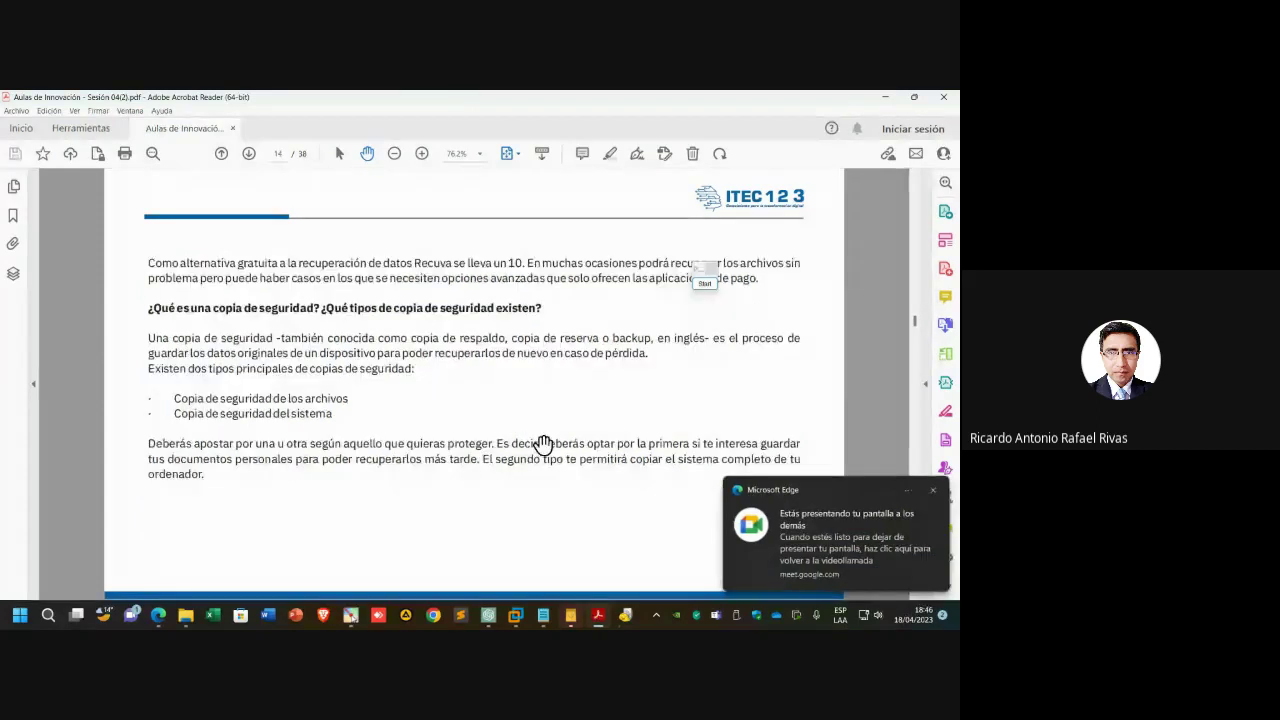
{"action": "scroll", "coordinate": [543, 444], "scroll_direction": "up", "scroll_amount": 3}
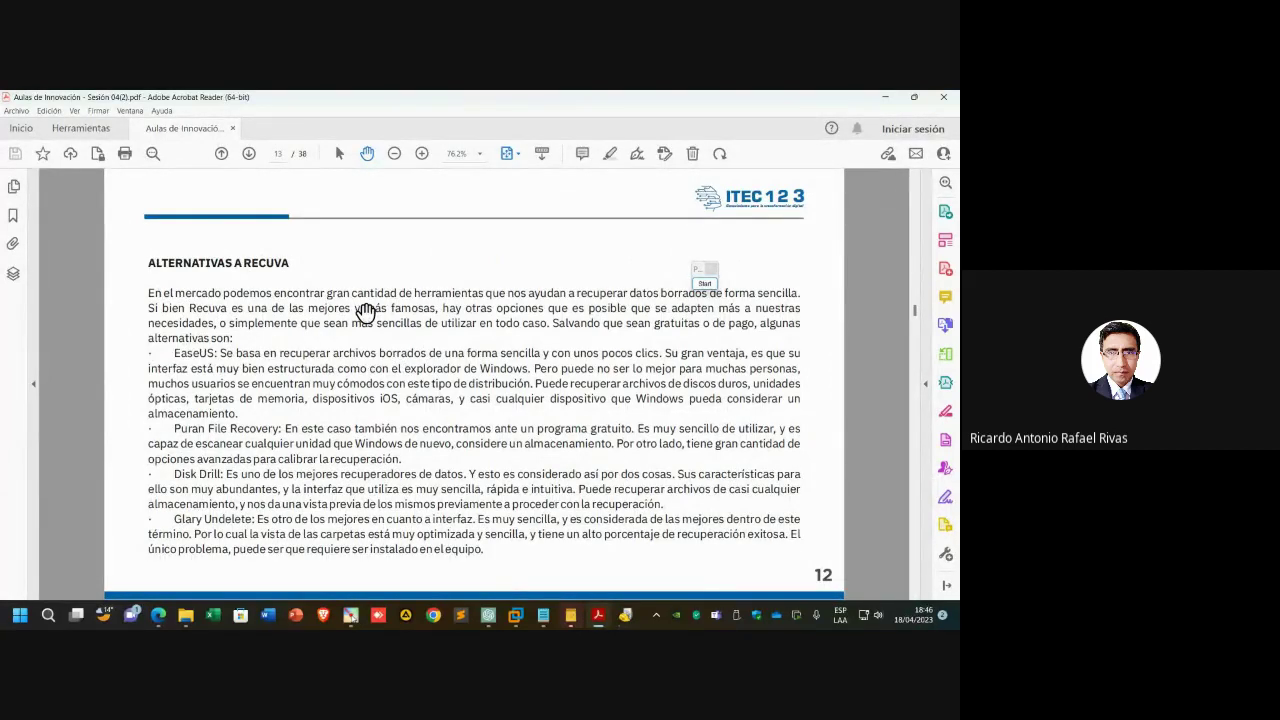
{"action": "scroll", "coordinate": [433, 303], "scroll_direction": "down", "scroll_amount": 1}
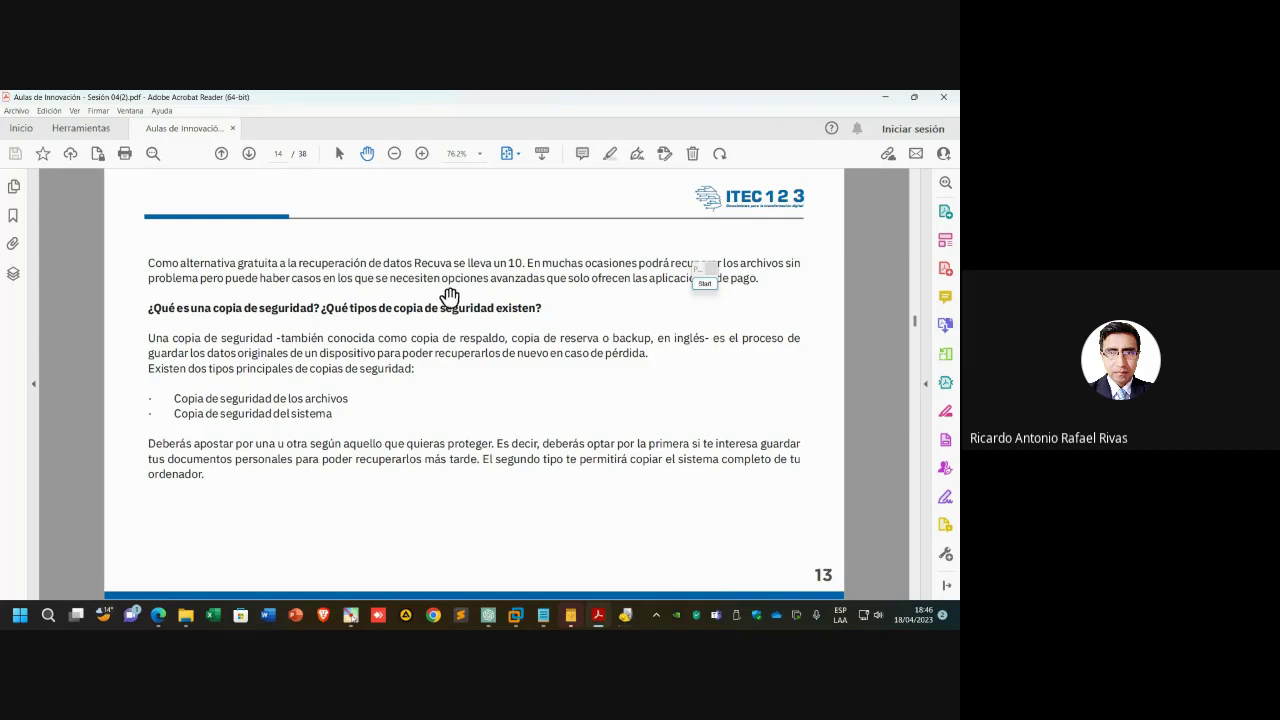
- Bring the Recuva scan progress window over the PDF and move the annotation toolbar clear of it
{"action": "left_click", "coordinate": [631, 624]}
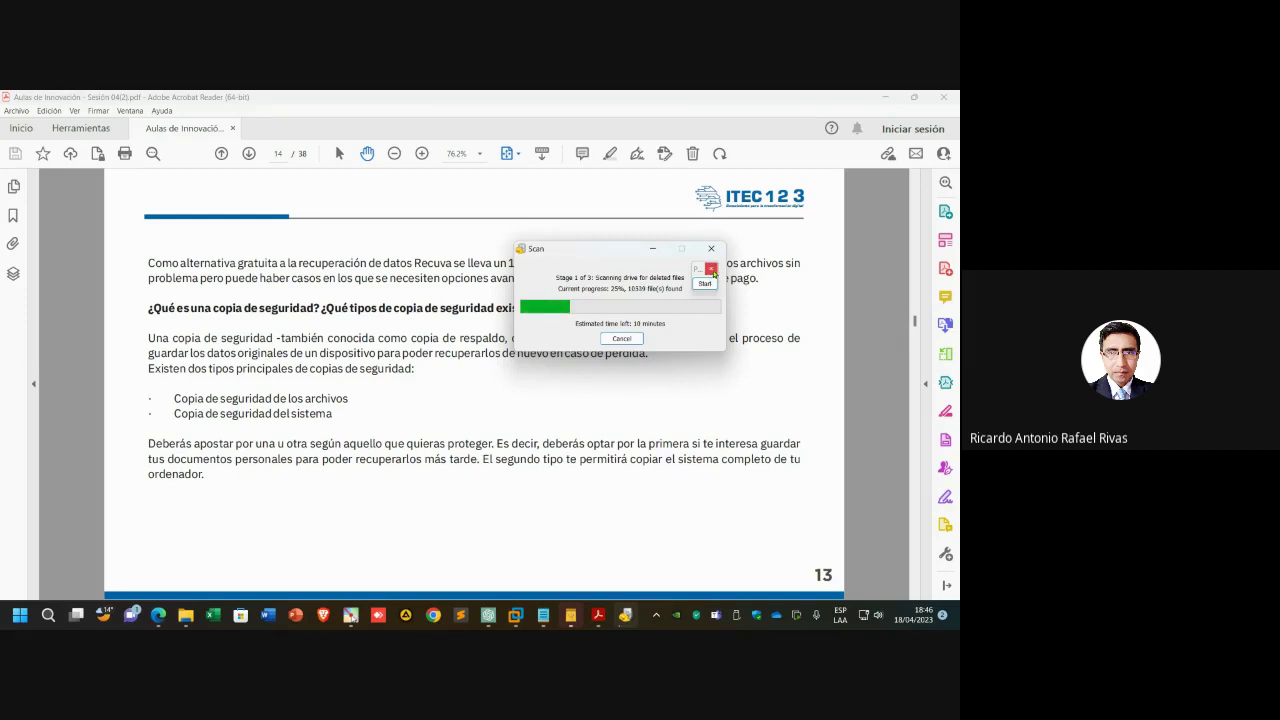
{"action": "left_click_drag", "start_coordinate": [713, 271], "coordinate": [877, 307]}
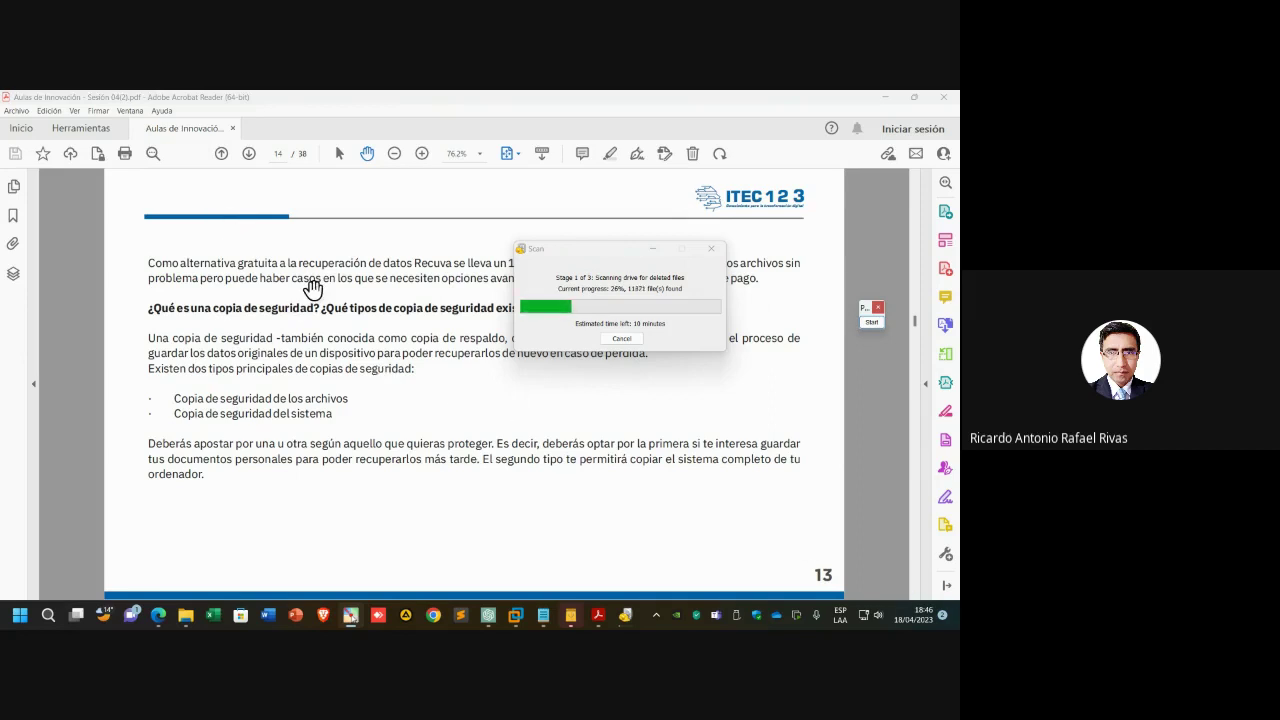
- Show the PDF in full screen mode and move the annotation toolbar clear of the backup definition text
{"action": "left_click", "coordinate": [50, 110]}
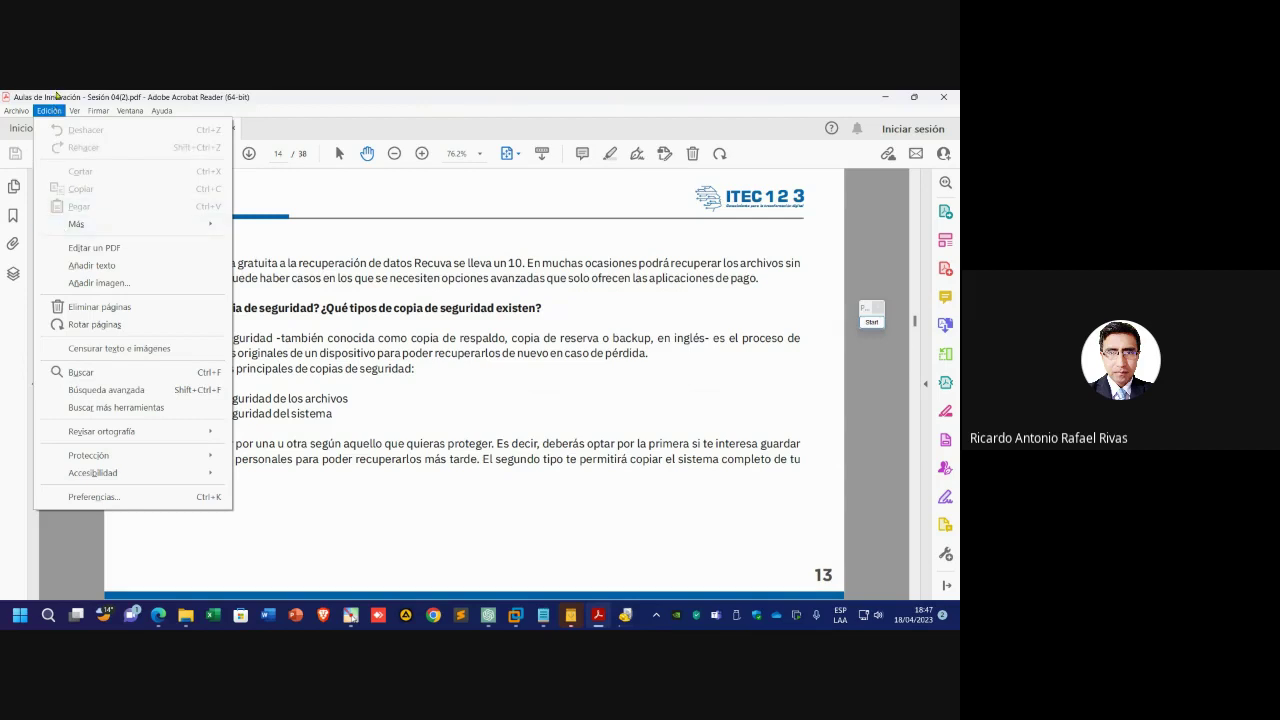
{"action": "mouse_move", "coordinate": [74, 110]}
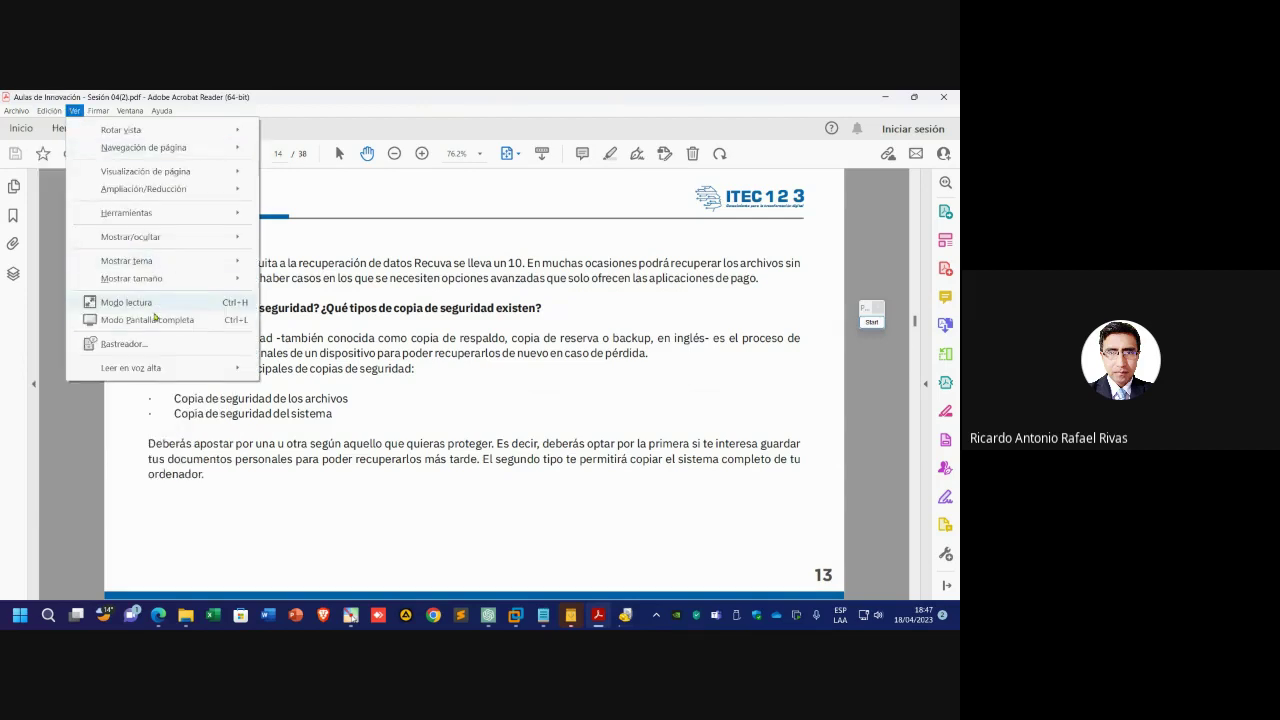
{"action": "left_click", "coordinate": [159, 321]}
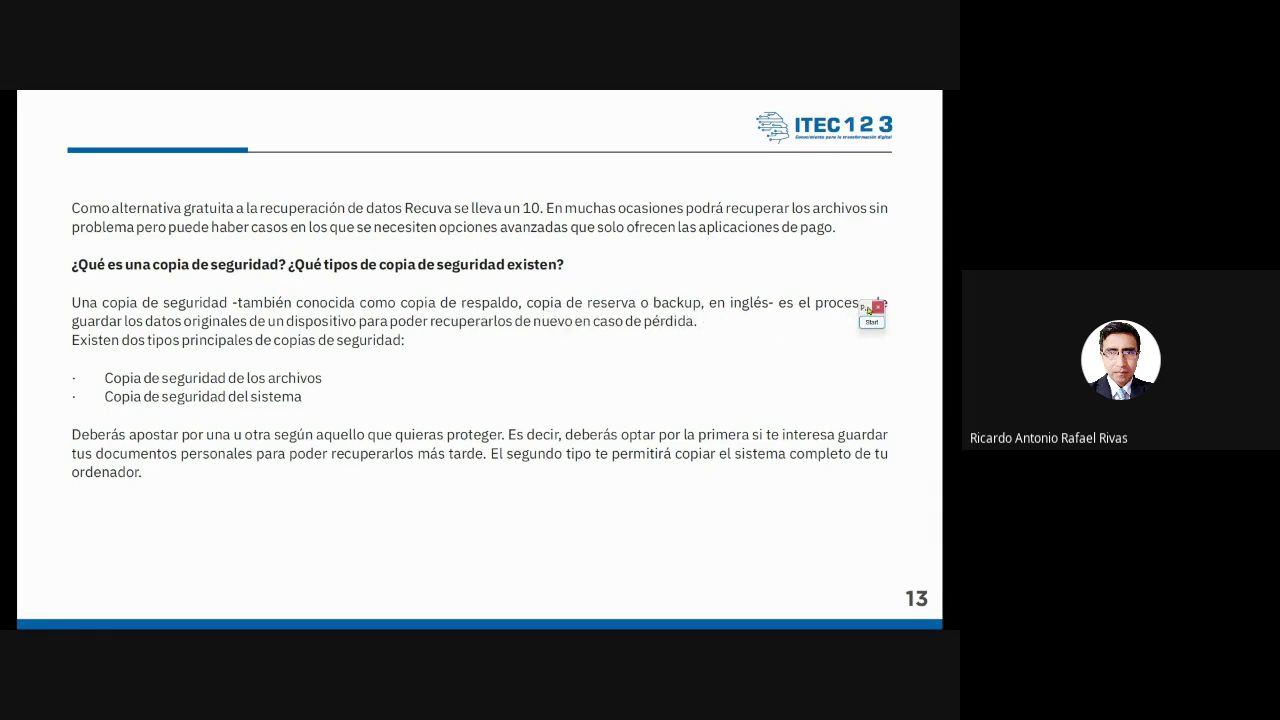
{"action": "left_click_drag", "start_coordinate": [873, 312], "coordinate": [876, 382]}
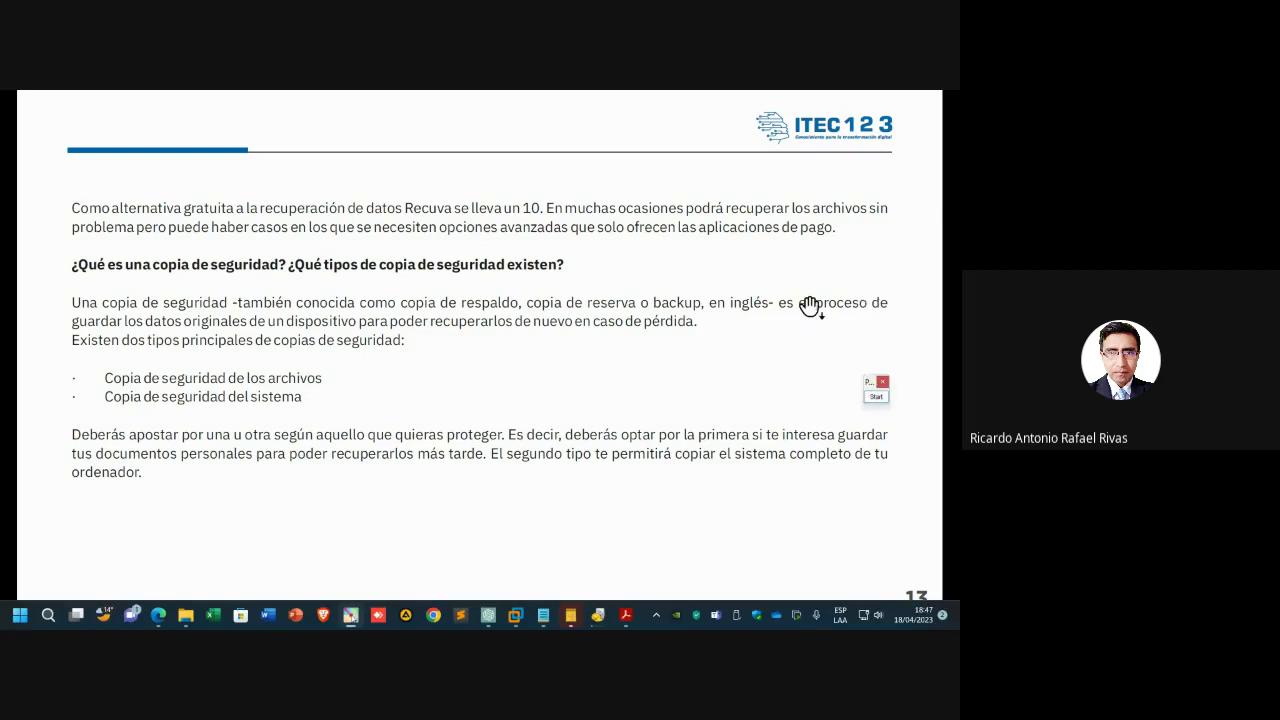
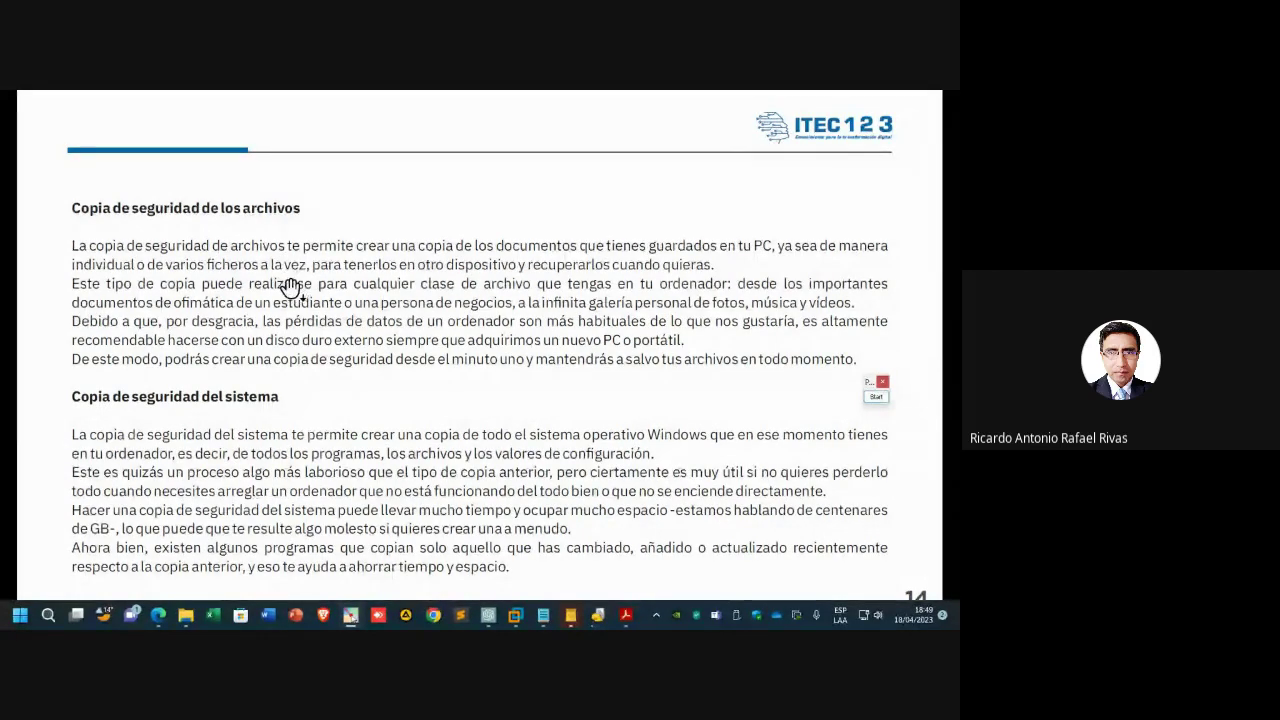
- Review pages 14 to 18 on file and system backups and the 'Historial de archivos' instructions, and leave full screen mode
{"action": "scroll", "coordinate": [187, 424], "scroll_direction": "down", "scroll_amount": 3}
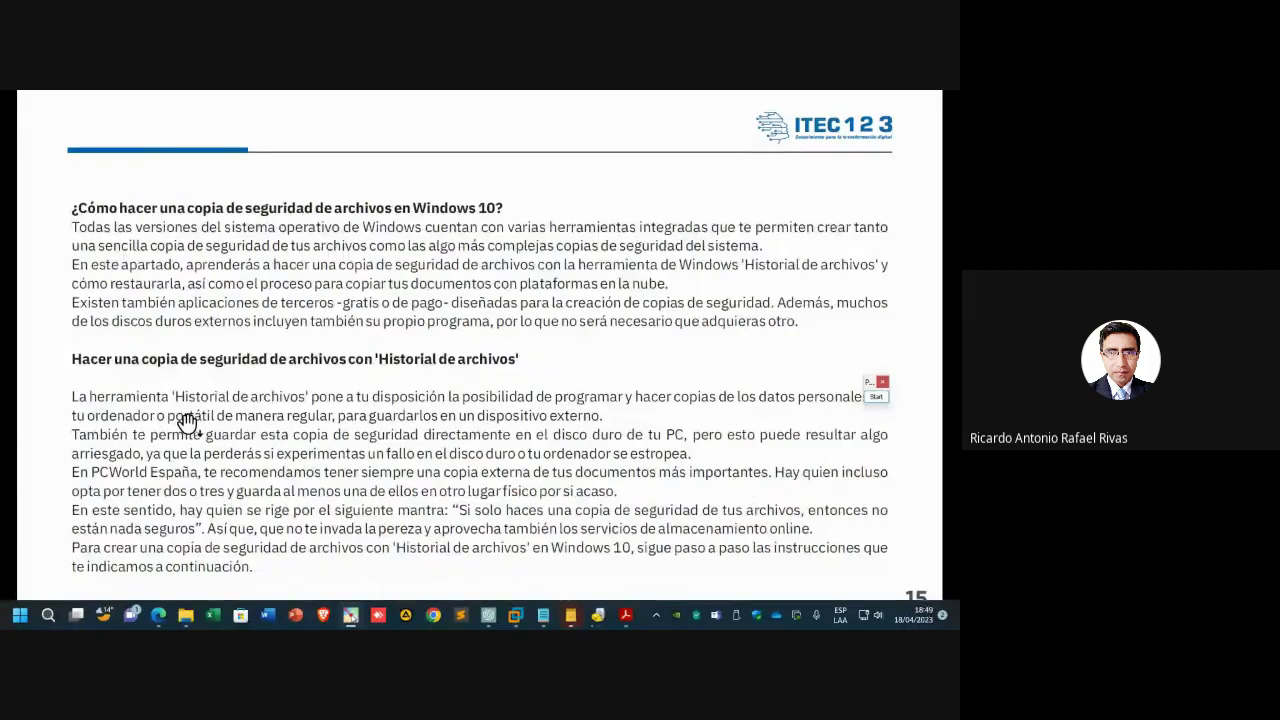
{"action": "scroll", "coordinate": [187, 424], "scroll_direction": "up", "scroll_amount": 2}
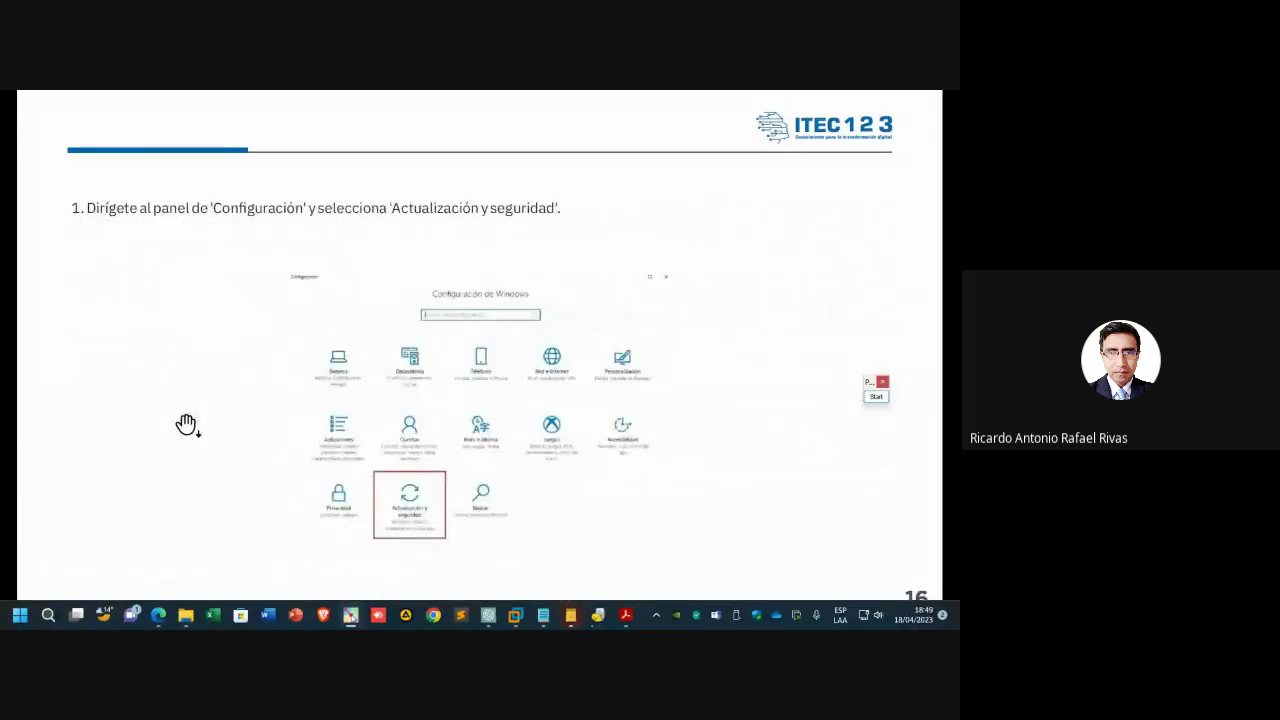
{"action": "scroll", "coordinate": [187, 424], "scroll_direction": "up", "scroll_amount": 1}
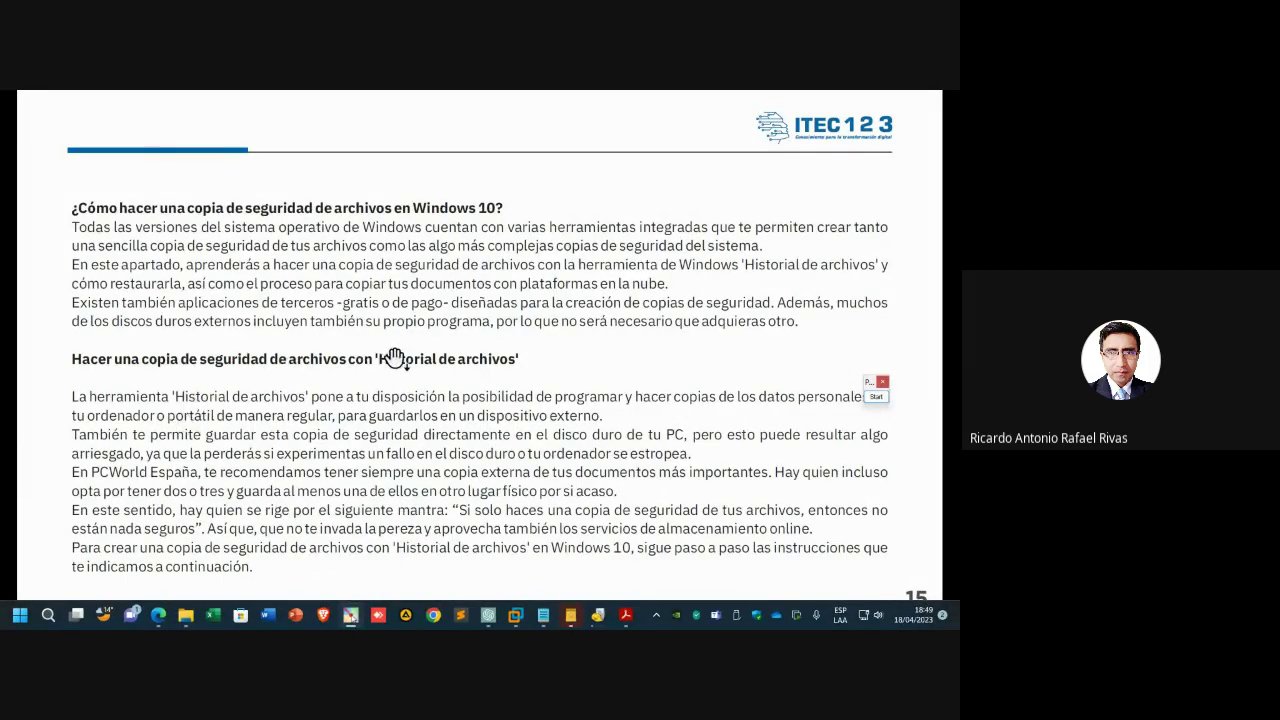
{"action": "scroll", "coordinate": [396, 358], "scroll_direction": "up", "scroll_amount": 1}
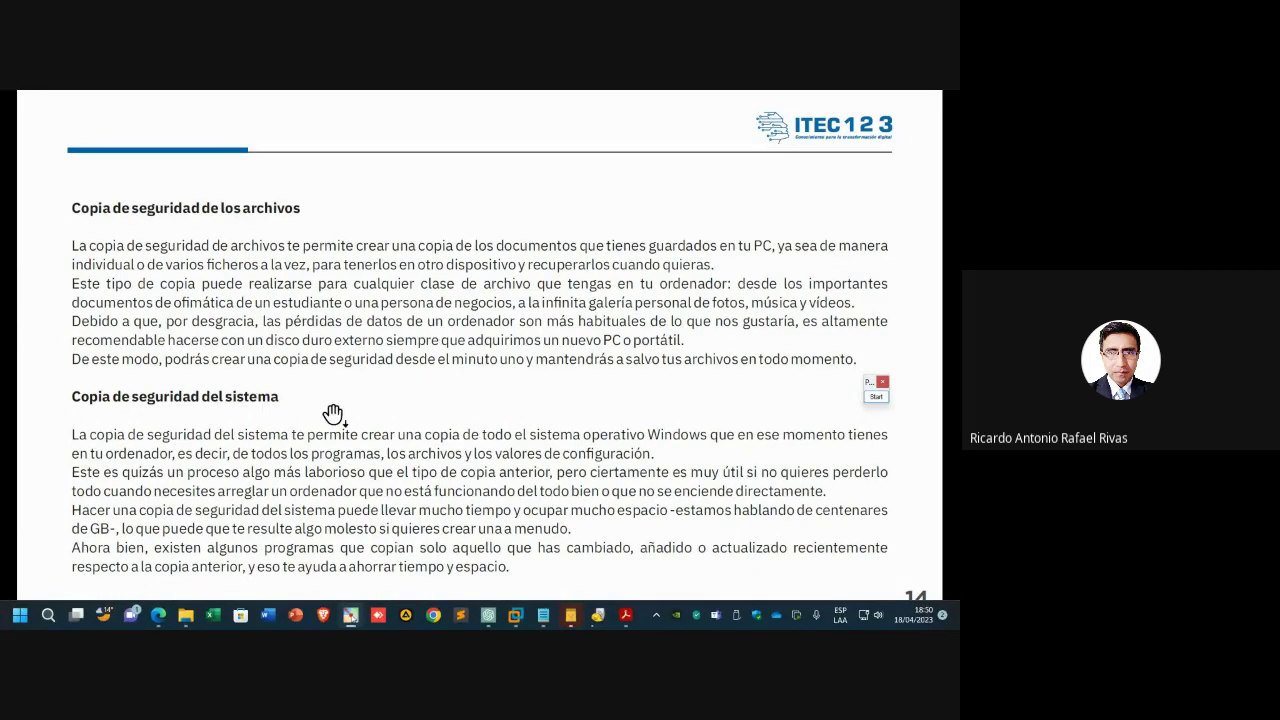
{"action": "left_click", "coordinate": [379, 432]}
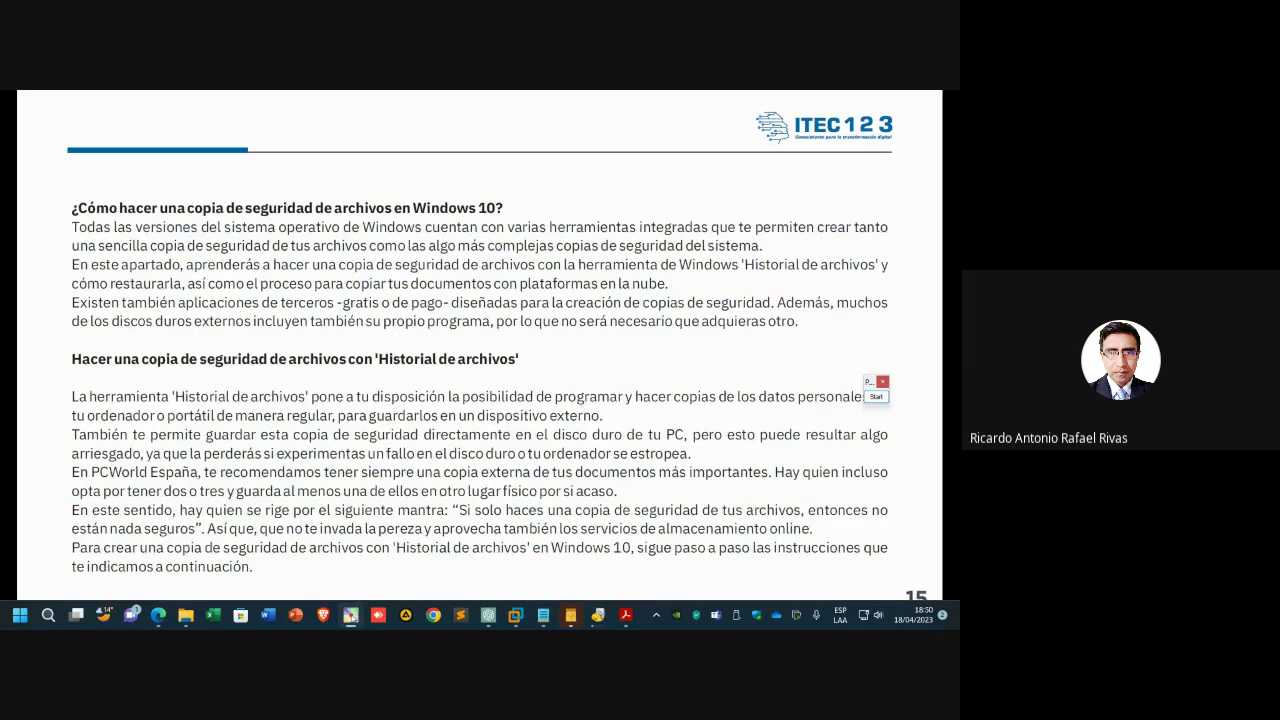
{"action": "key", "text": "Right"}
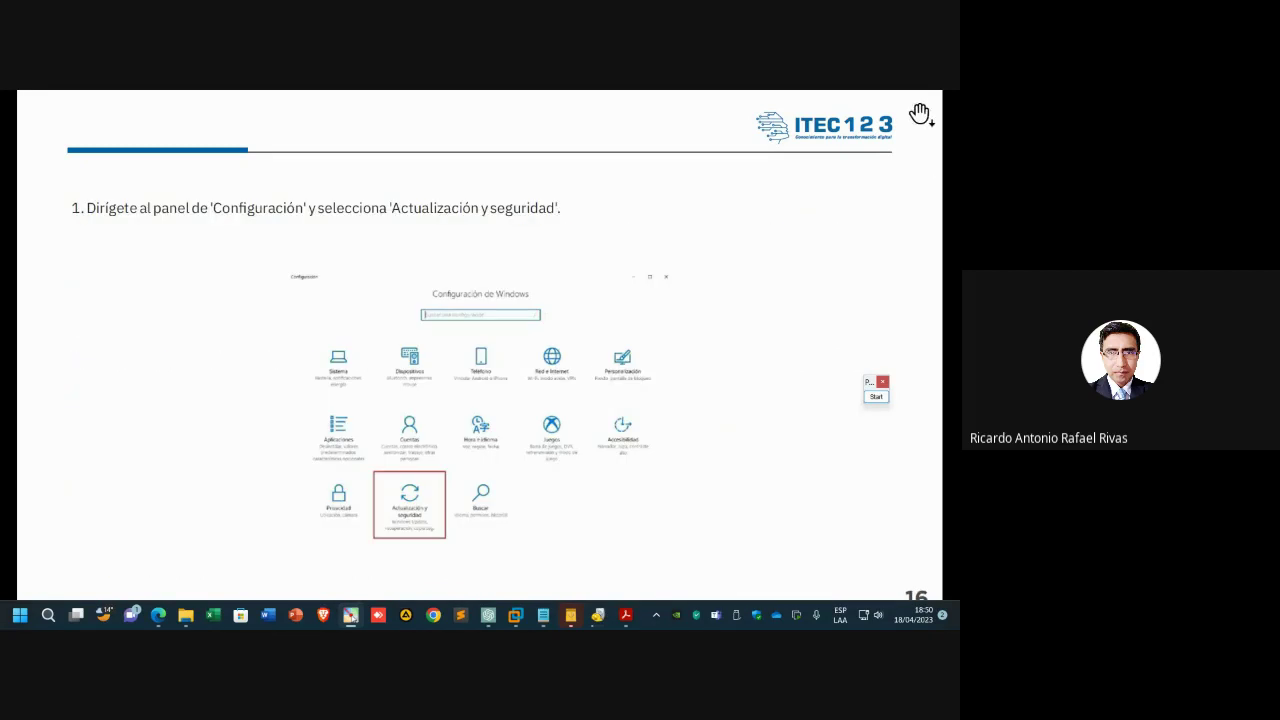
{"action": "key", "text": "Right"}
{"action": "key", "text": "Right"}
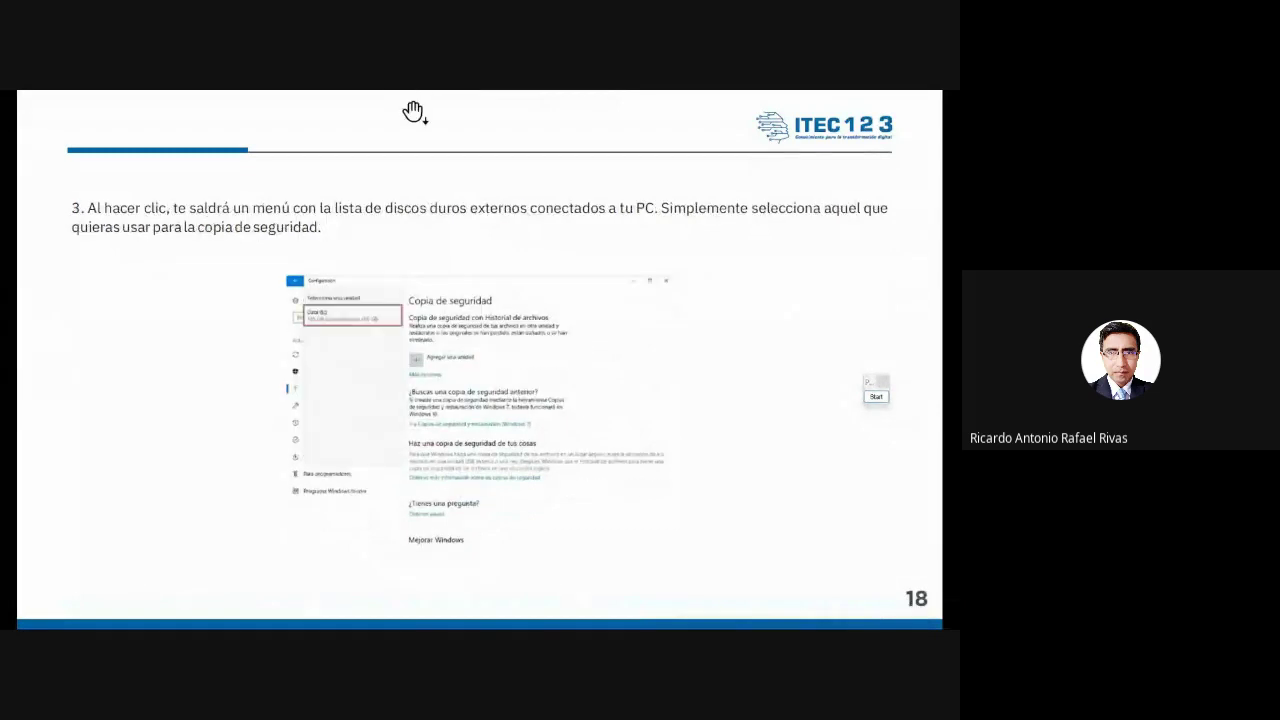
{"action": "key", "text": "Escape"}
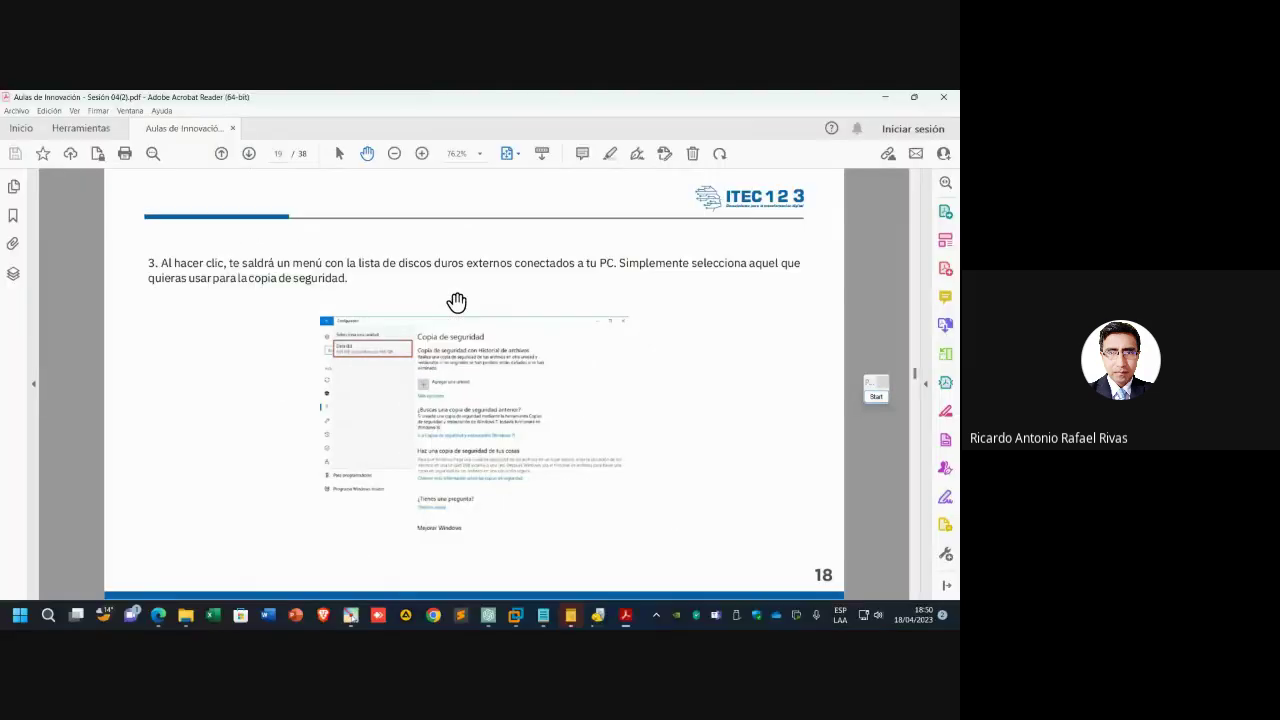
- Examine pages 15 to 17 on backing up files with 'Historial de archivos', from the introduction to the 'Agregar una unidad' instruction
{"action": "left_click", "coordinate": [884, 96]}
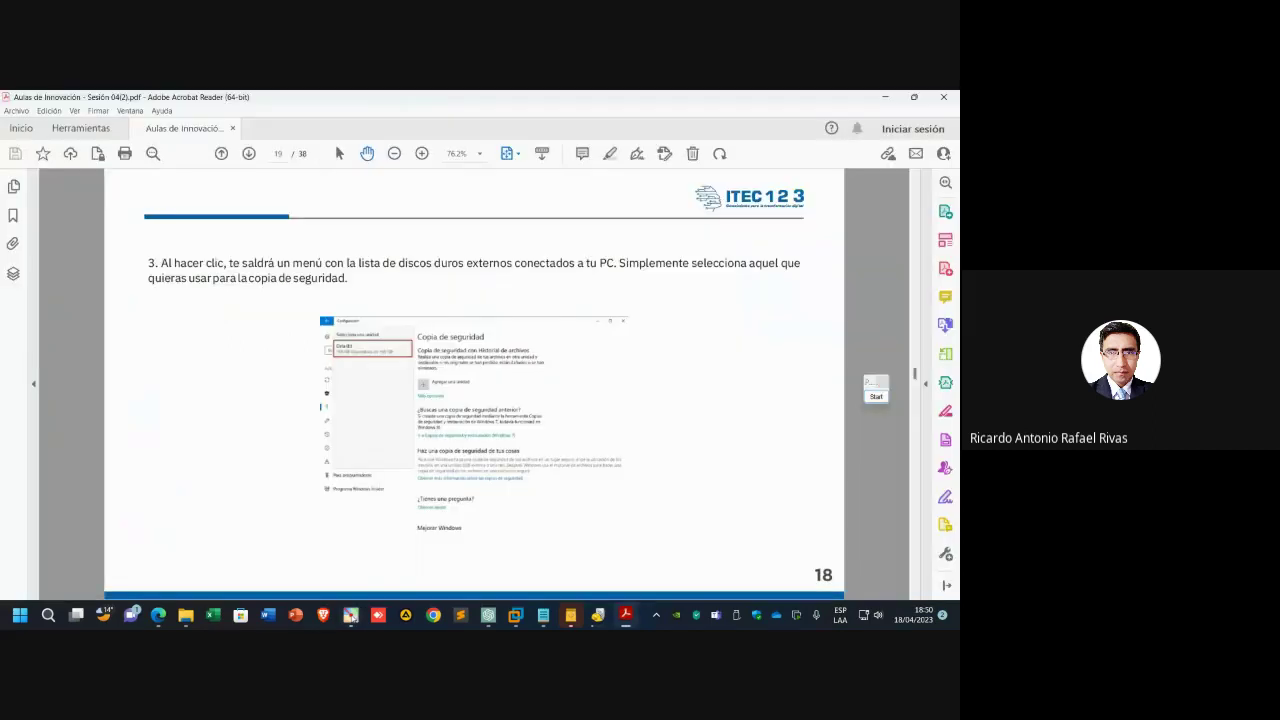
{"action": "key", "text": "alt+Tab"}
{"action": "scroll", "coordinate": [425, 385], "scroll_direction": "up", "scroll_amount": 3}
{"action": "scroll", "coordinate": [425, 385], "scroll_direction": "up", "scroll_amount": 3}
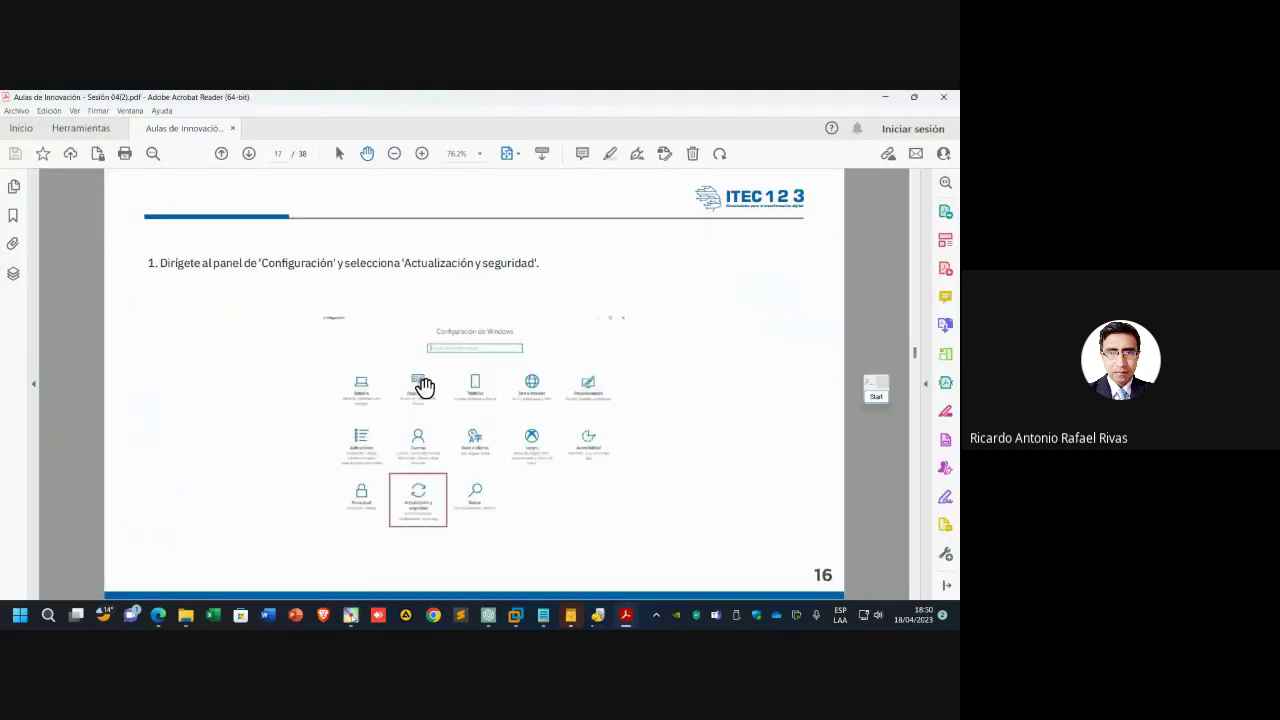
{"action": "scroll", "coordinate": [425, 385], "scroll_direction": "up", "scroll_amount": 3}
{"action": "scroll", "coordinate": [425, 385], "scroll_direction": "down", "scroll_amount": 3}
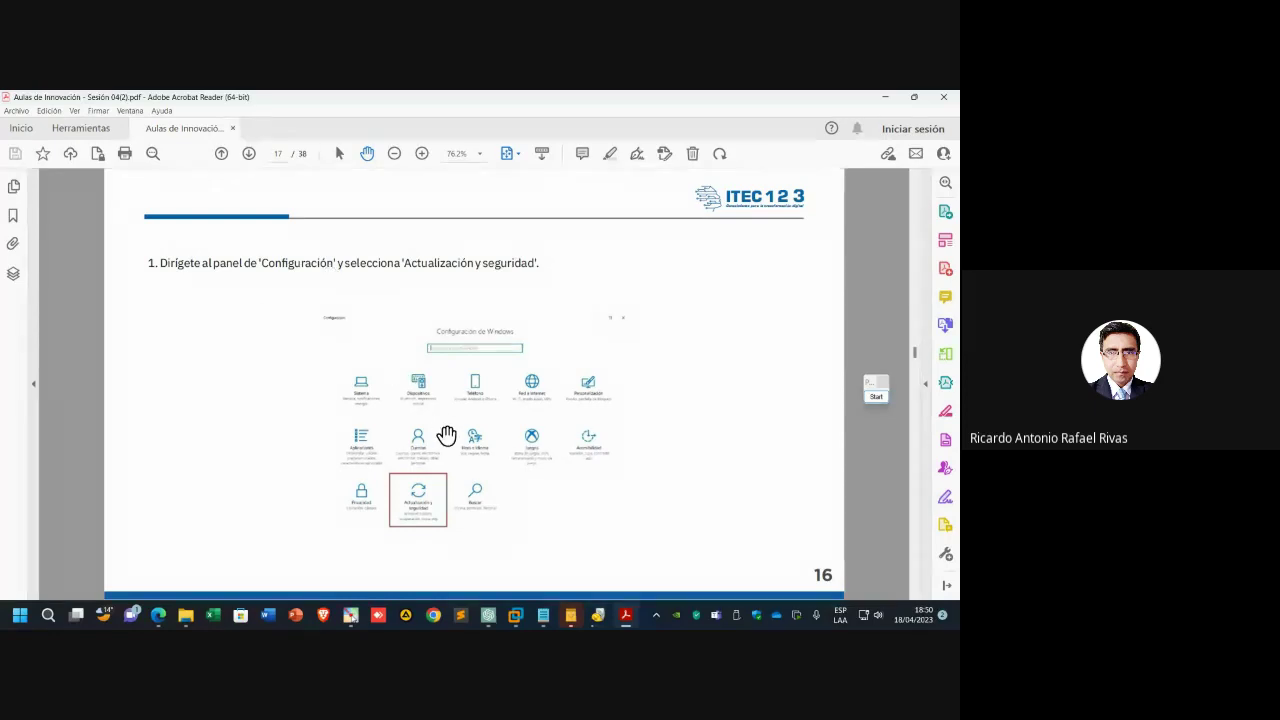
{"action": "scroll", "coordinate": [430, 397], "scroll_direction": "up", "scroll_amount": 1}
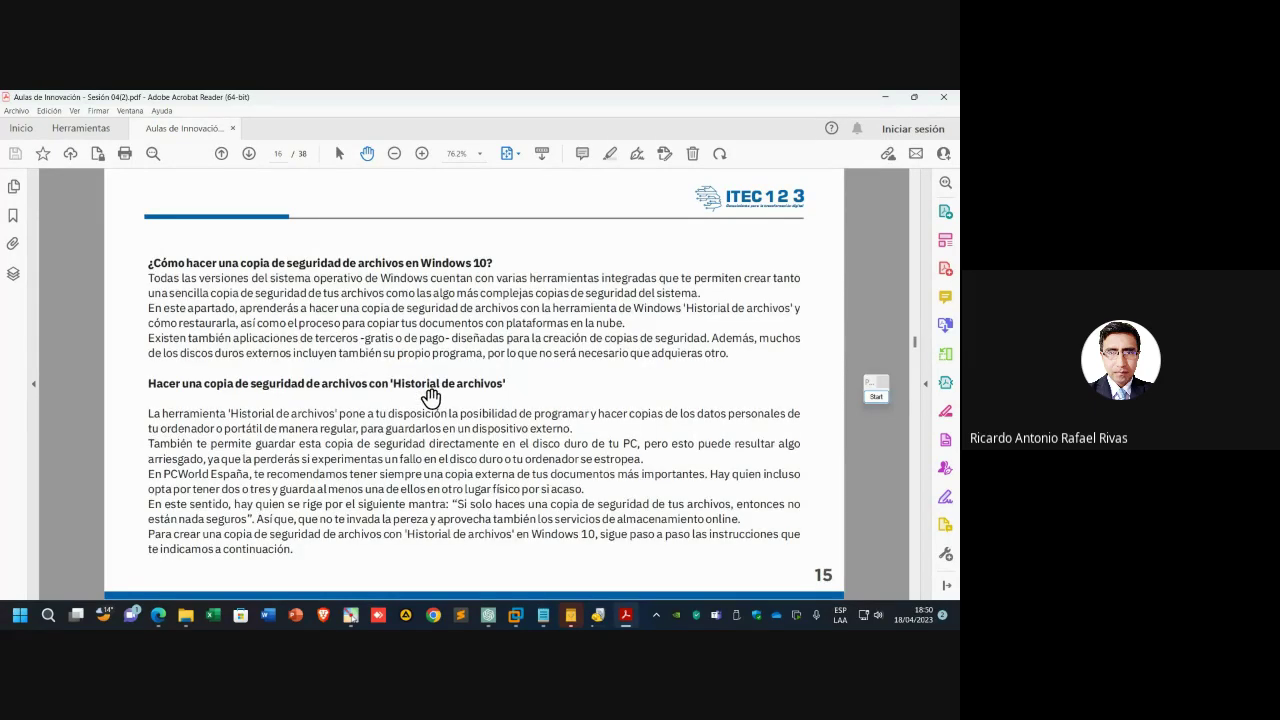
{"action": "scroll", "coordinate": [429, 394], "scroll_direction": "down", "scroll_amount": 1}
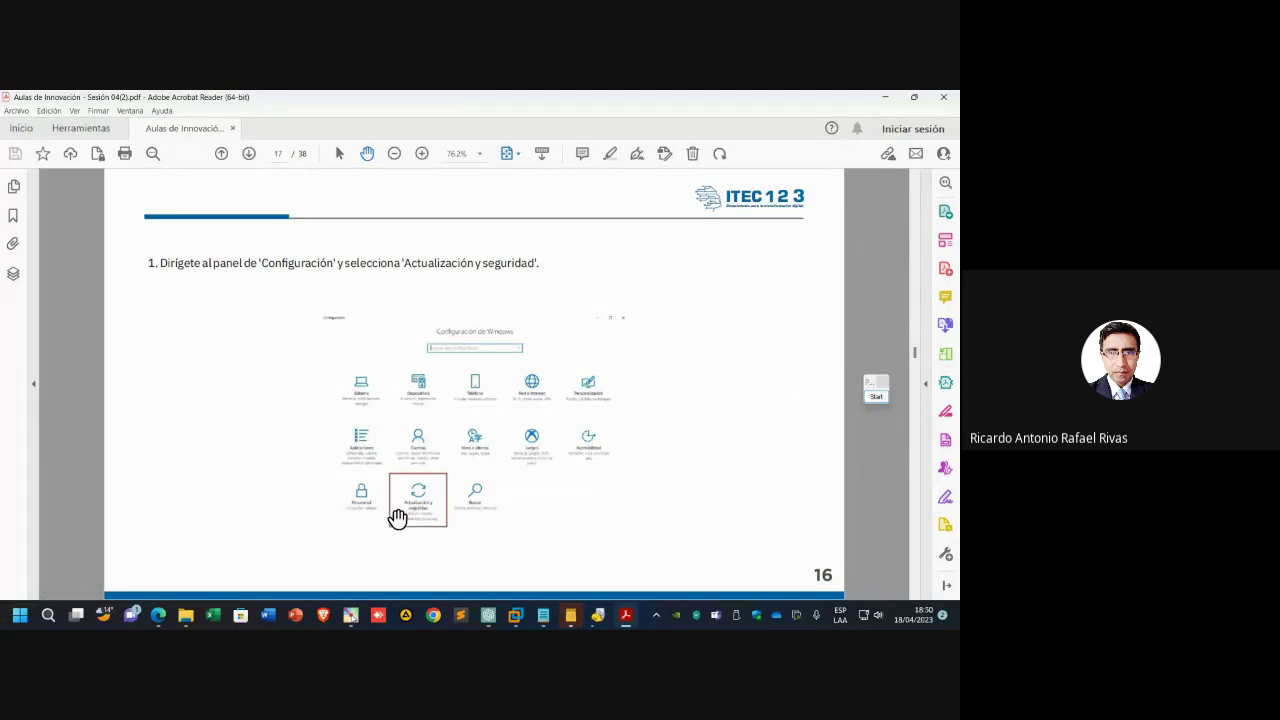
{"action": "scroll", "coordinate": [395, 515], "scroll_direction": "down", "scroll_amount": 1}
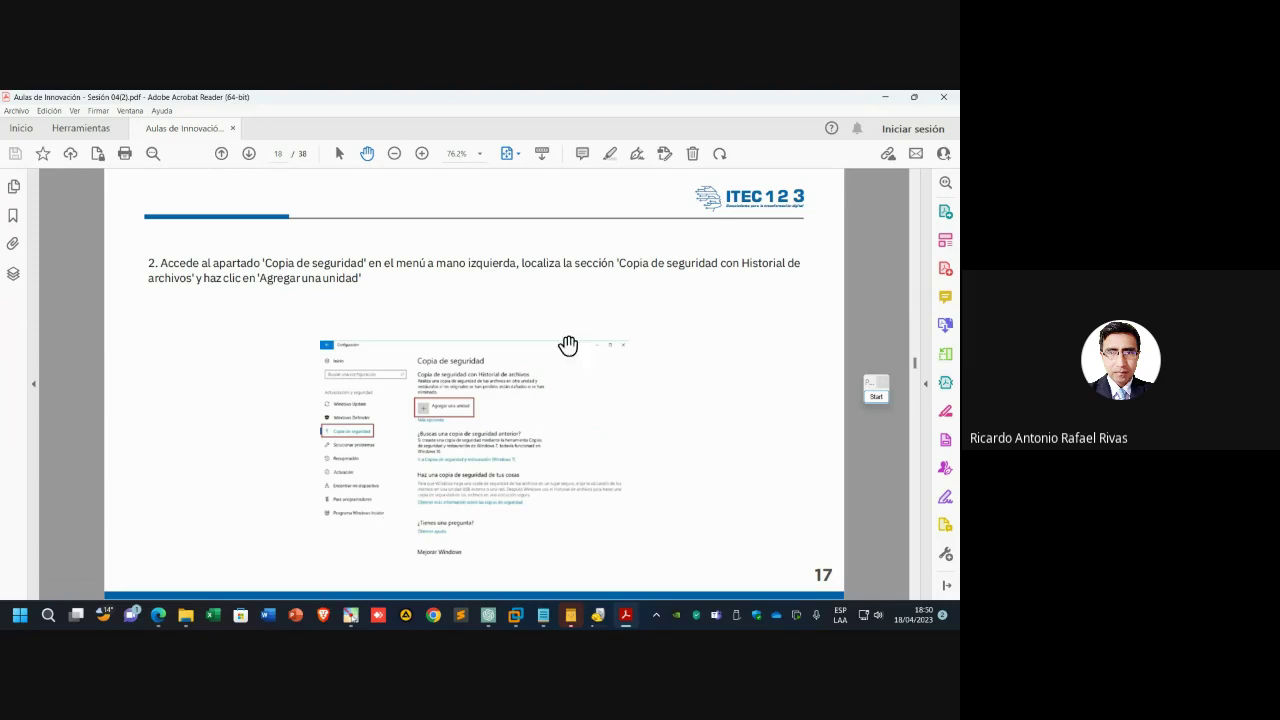
- Point a red arrow at 'Copia de seguridad' in the page 17 screenshot, magnify that area and end the annotation
{"action": "left_click", "coordinate": [876, 396]}
{"action": "left_click_drag", "start_coordinate": [249, 399], "coordinate": [327, 416]}
{"action": "scroll", "coordinate": [327, 416], "scroll_direction": "up", "scroll_amount": 5}
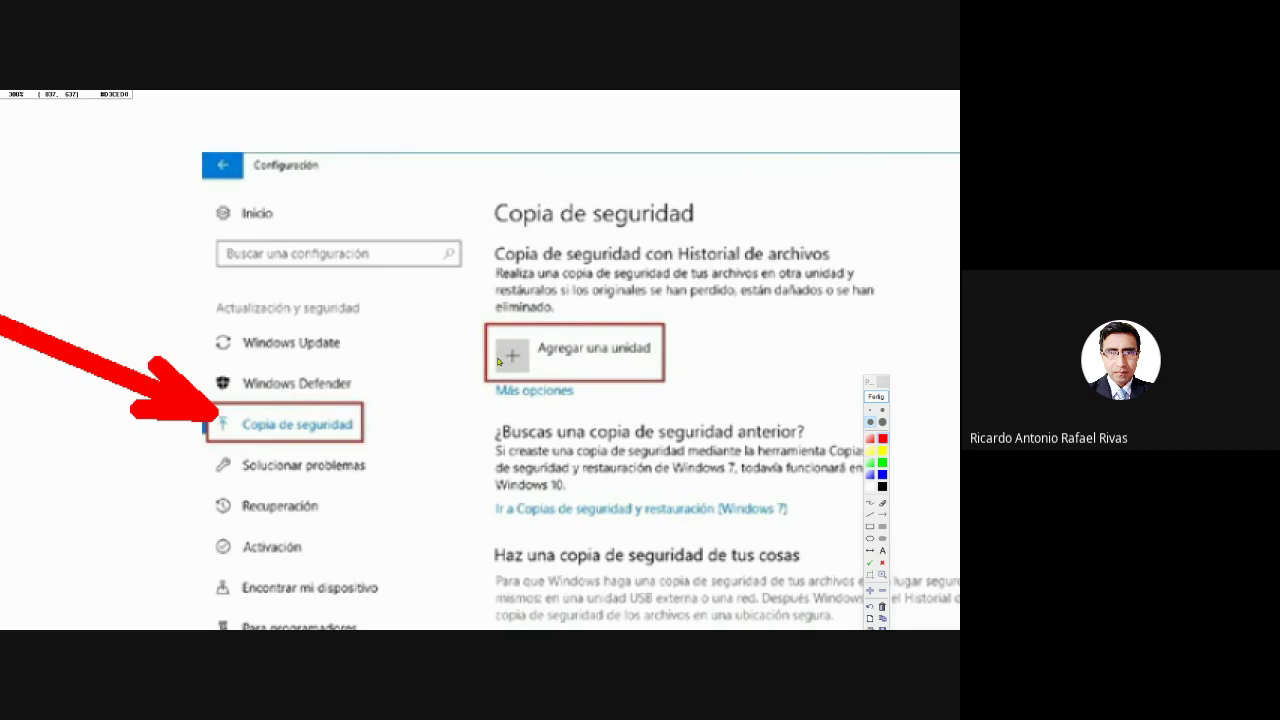
{"action": "key", "text": "Escape"}
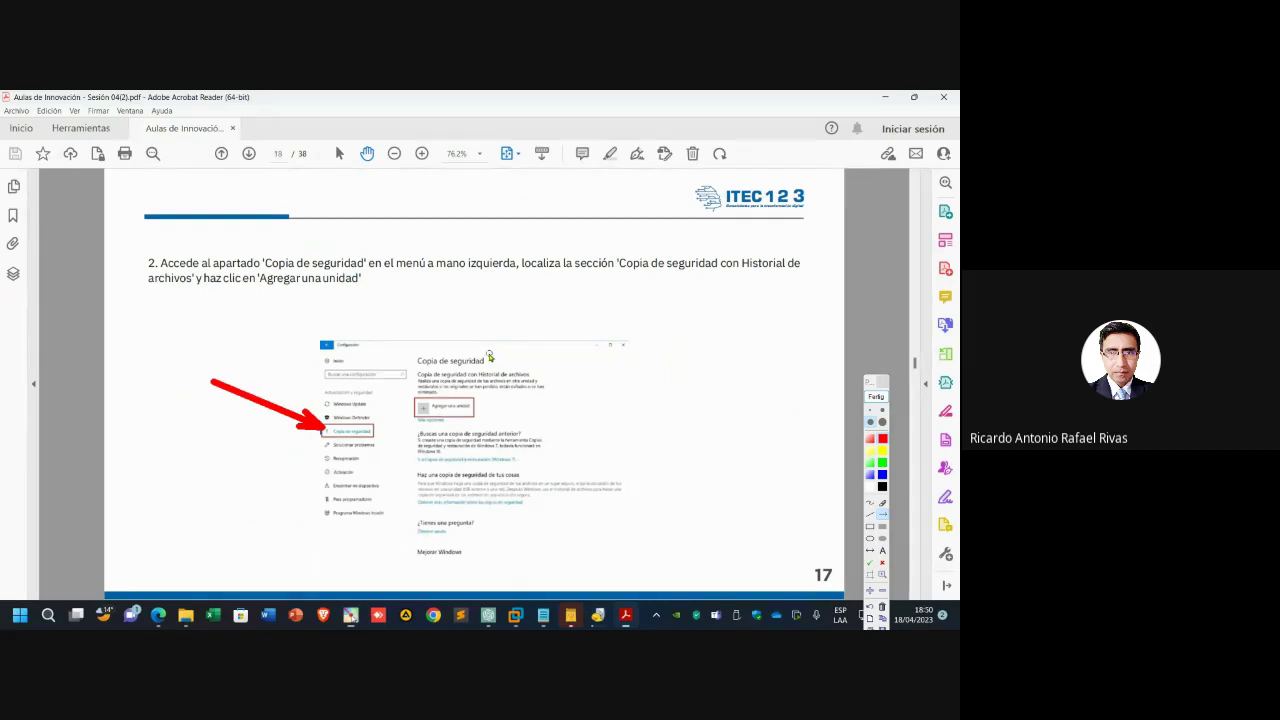
{"action": "left_click_drag", "start_coordinate": [613, 429], "coordinate": [631, 428]}
{"action": "left_click", "coordinate": [876, 396]}
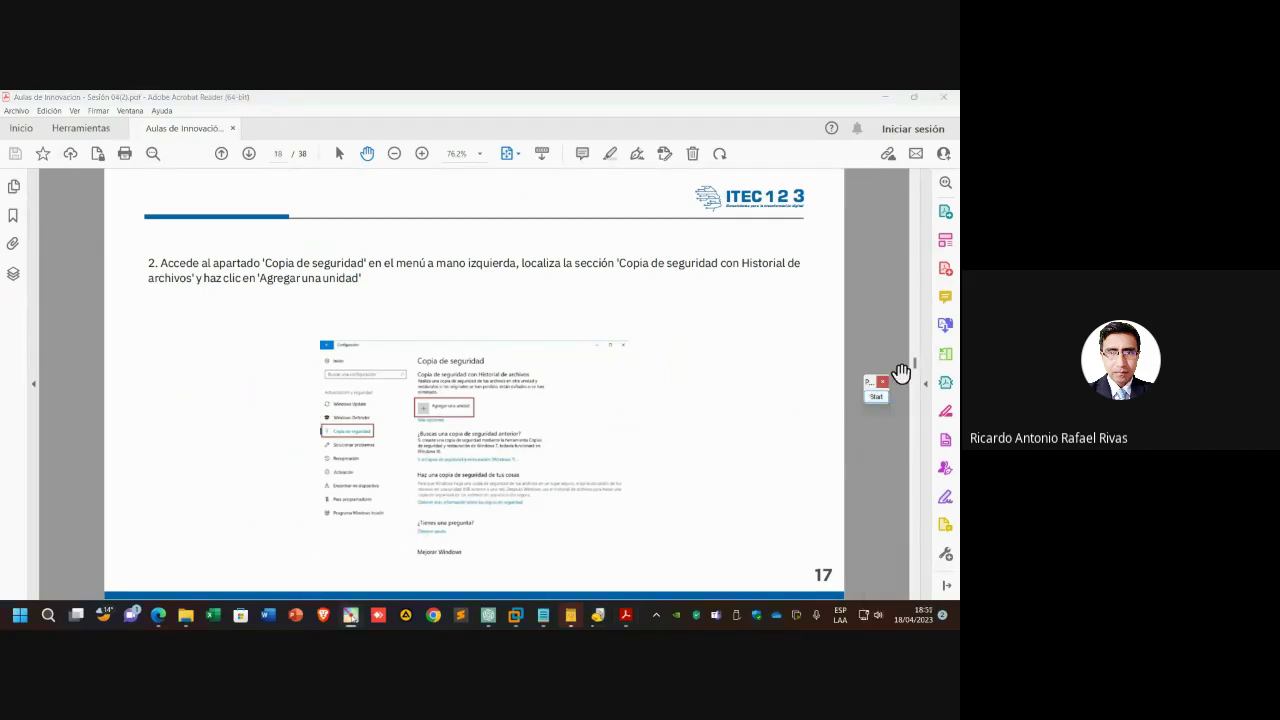
- On page 18, point a red arrow at the external drive in the unit list and end the annotation
{"action": "key", "text": "Page_Down"}
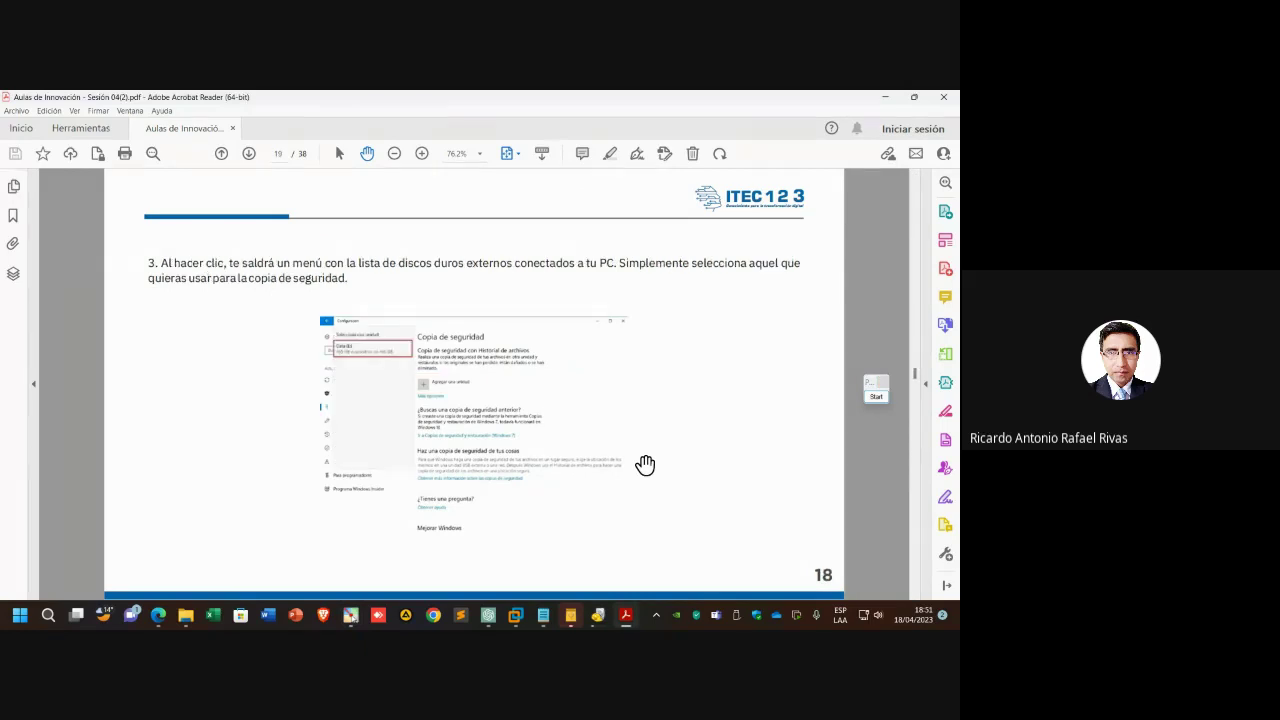
{"action": "left_click", "coordinate": [874, 397]}
{"action": "left_click_drag", "start_coordinate": [528, 497], "coordinate": [382, 373]}
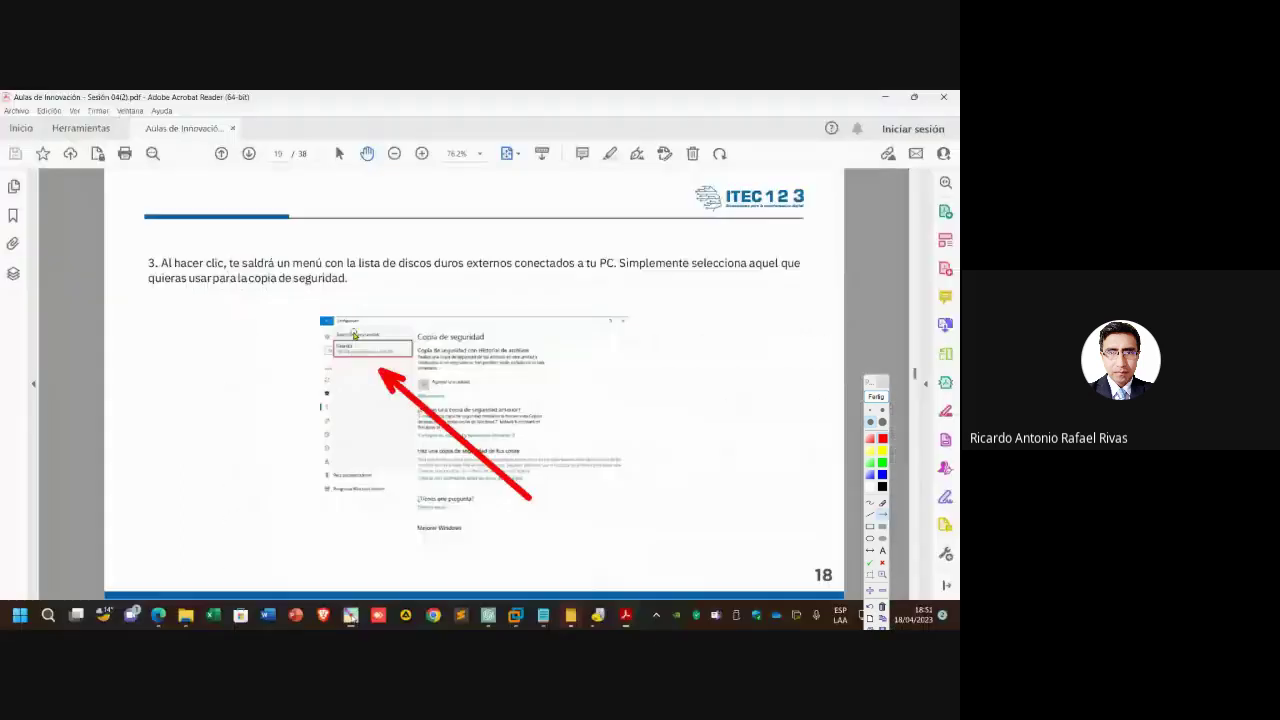
{"action": "left_click", "coordinate": [876, 396]}
- On page 21, point a red arrow at the highlighted backup frequency, retention and folder options, magnify them and end the annotation
{"action": "scroll", "coordinate": [643, 399], "scroll_direction": "down", "scroll_amount": 2}
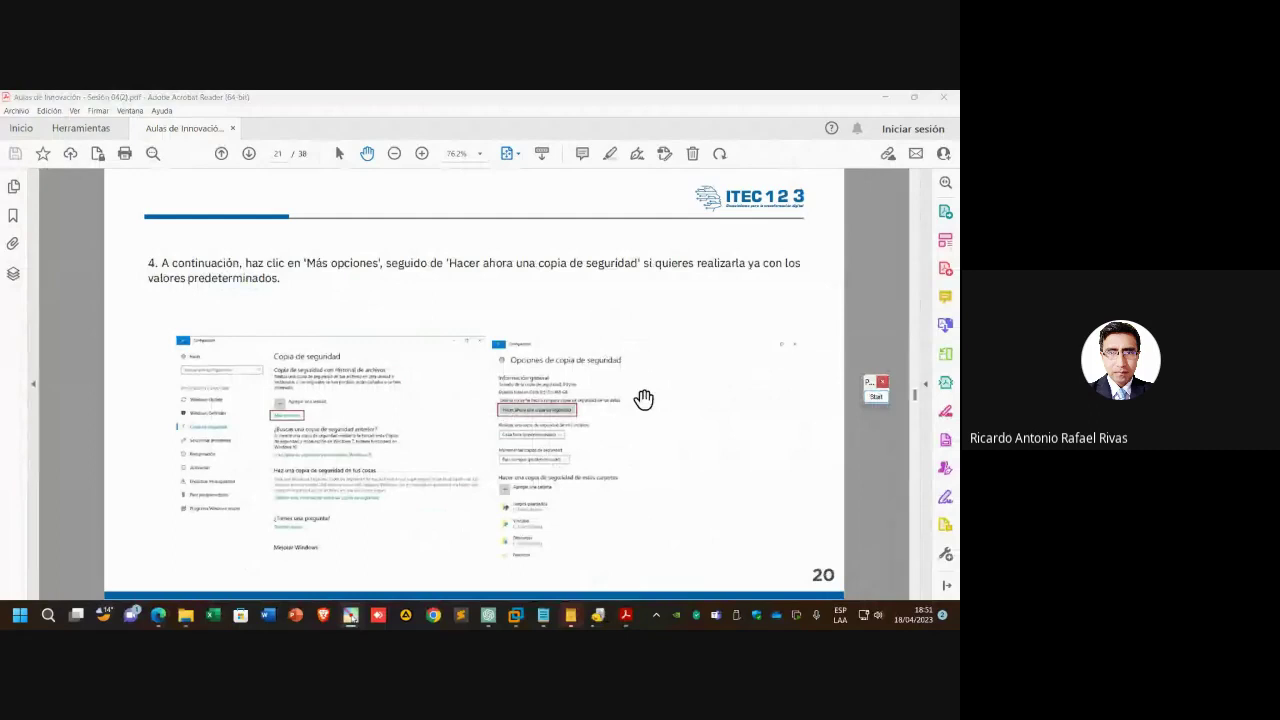
{"action": "scroll", "coordinate": [636, 402], "scroll_direction": "down", "scroll_amount": 1}
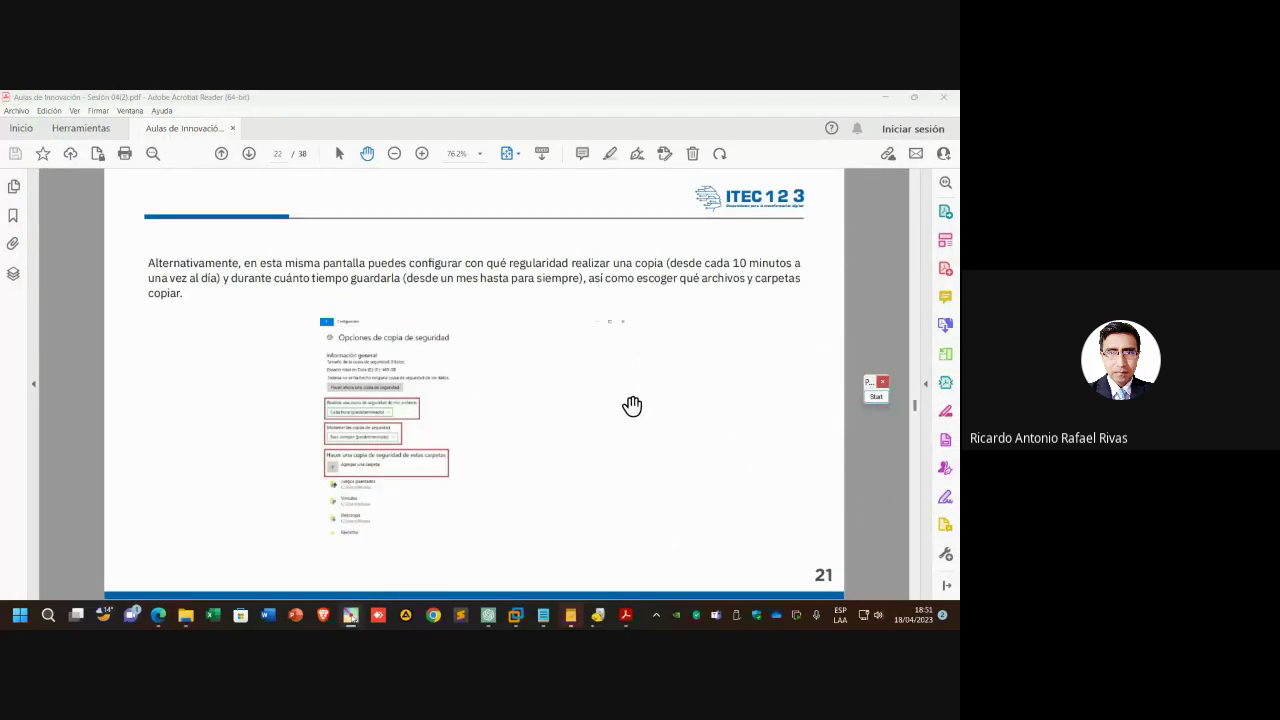
{"action": "left_click", "coordinate": [865, 401]}
{"action": "left_click_drag", "start_coordinate": [766, 429], "coordinate": [471, 446]}
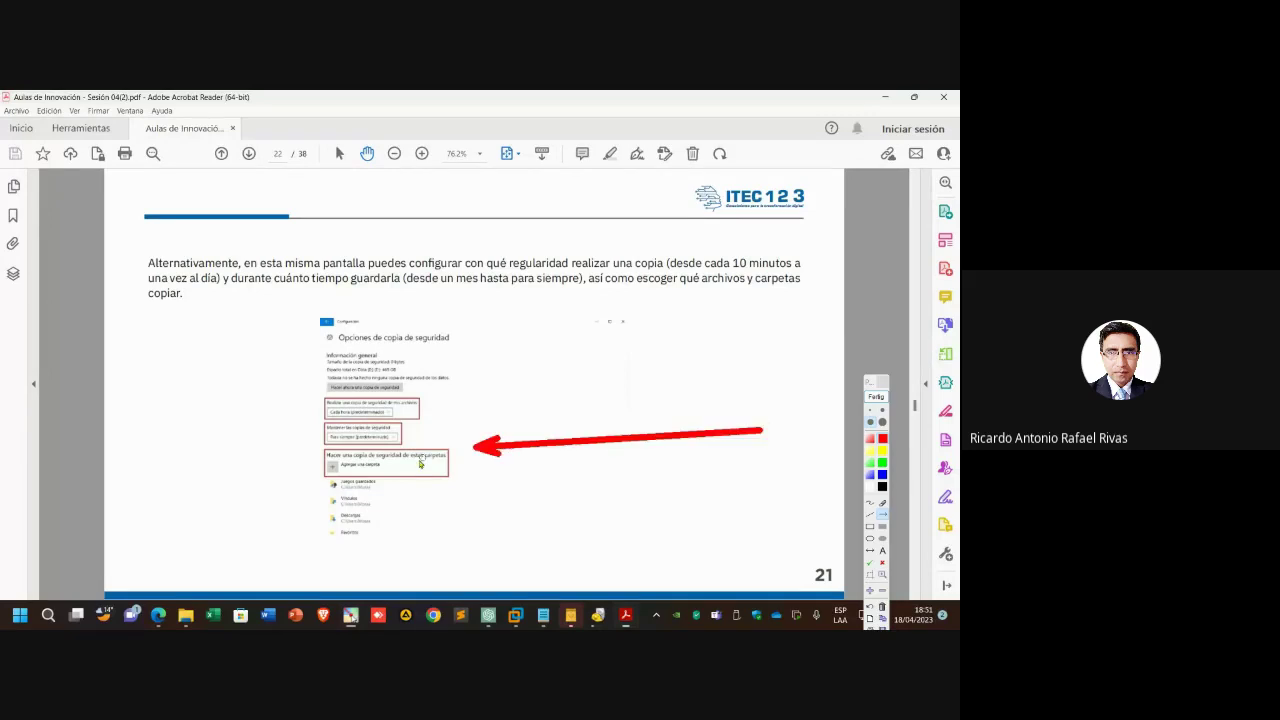
{"action": "scroll", "coordinate": [471, 446], "scroll_direction": "up", "scroll_amount": 3}
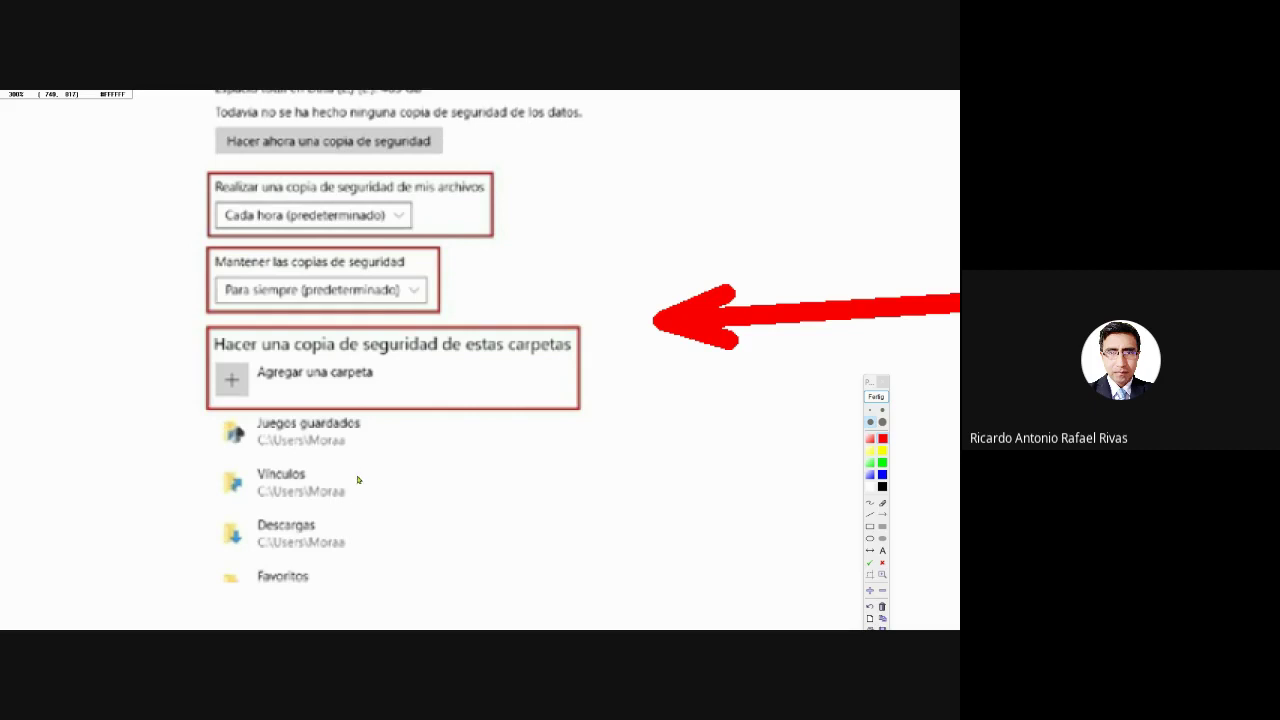
{"action": "key", "text": "Escape"}
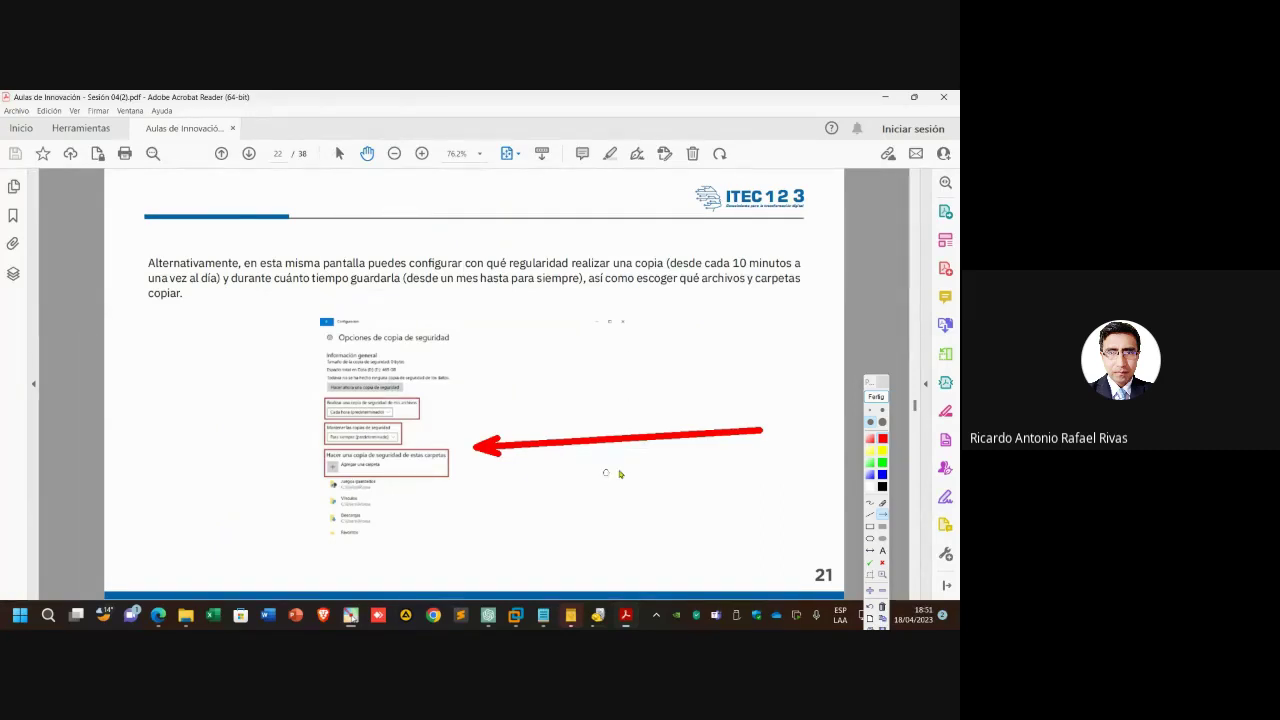
{"action": "left_click", "coordinate": [879, 407]}
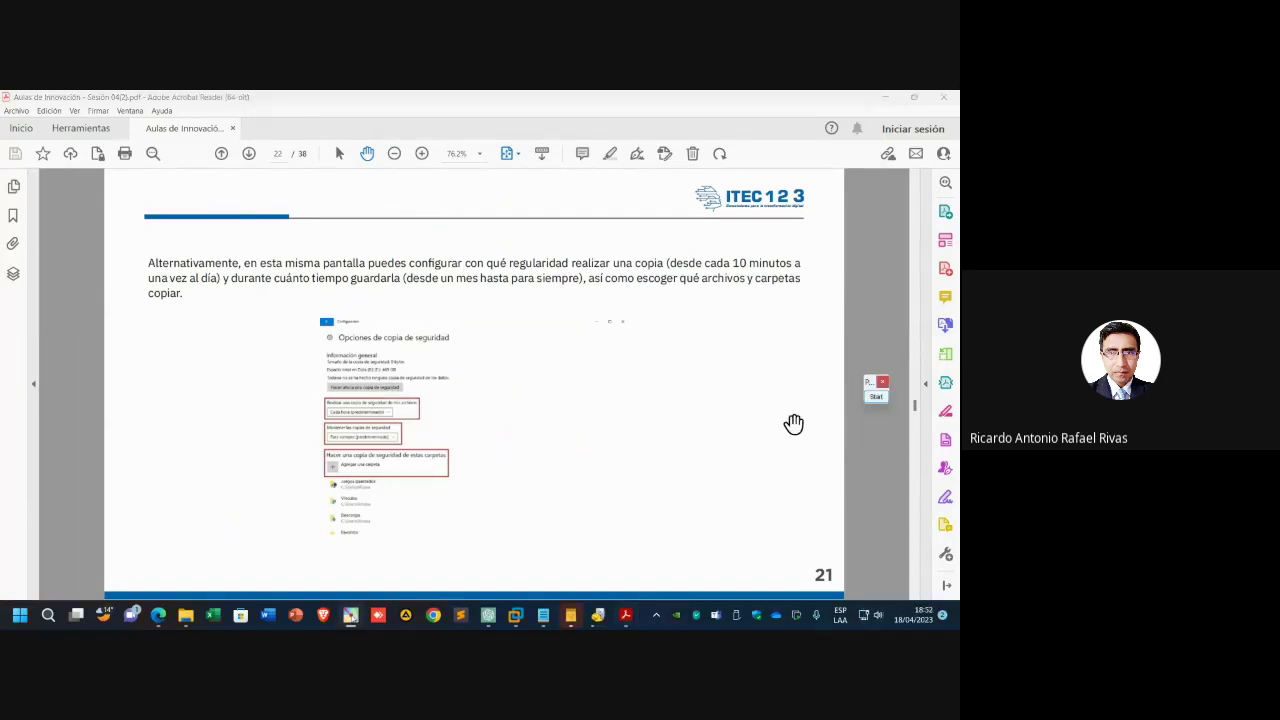
- On page 27, point a red arrow at 'Disco local (C:) (Sistema)' in the system protection screenshot and magnify that area
{"action": "scroll", "coordinate": [699, 450], "scroll_direction": "down", "scroll_amount": 2}
{"action": "scroll", "coordinate": [699, 450], "scroll_direction": "down", "scroll_amount": 5}
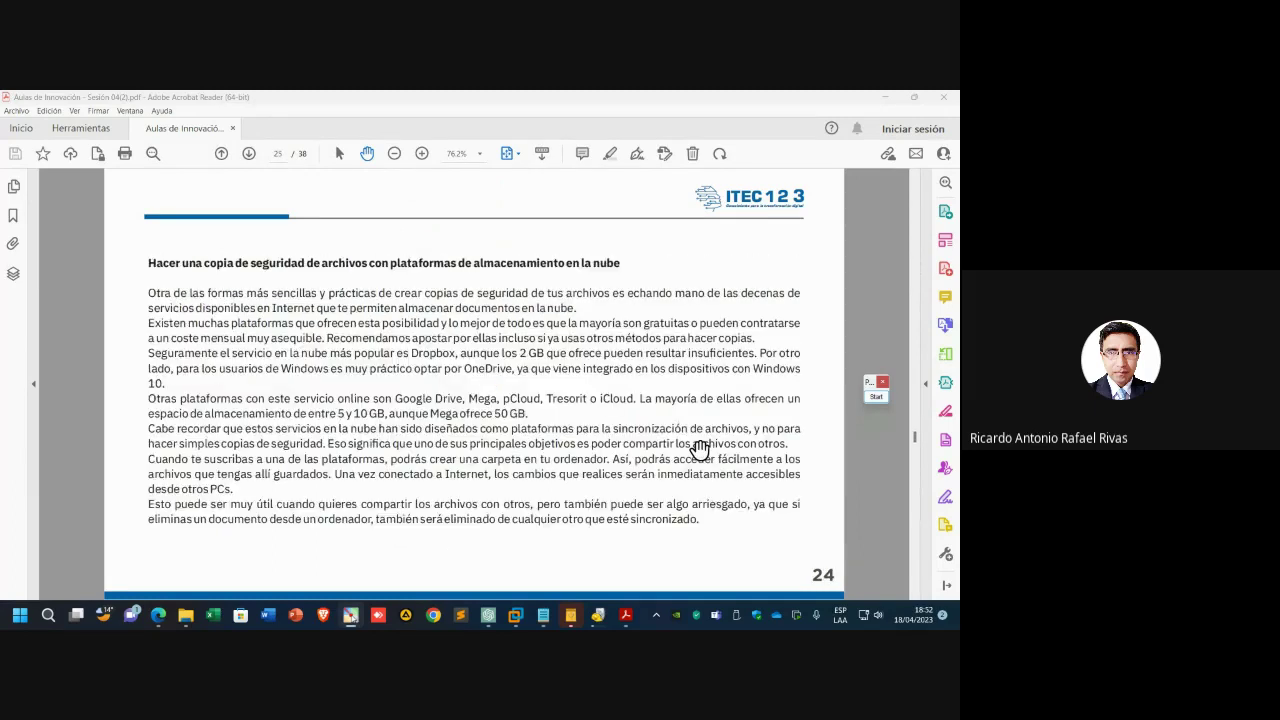
{"action": "scroll", "coordinate": [699, 450], "scroll_direction": "up", "scroll_amount": 1}
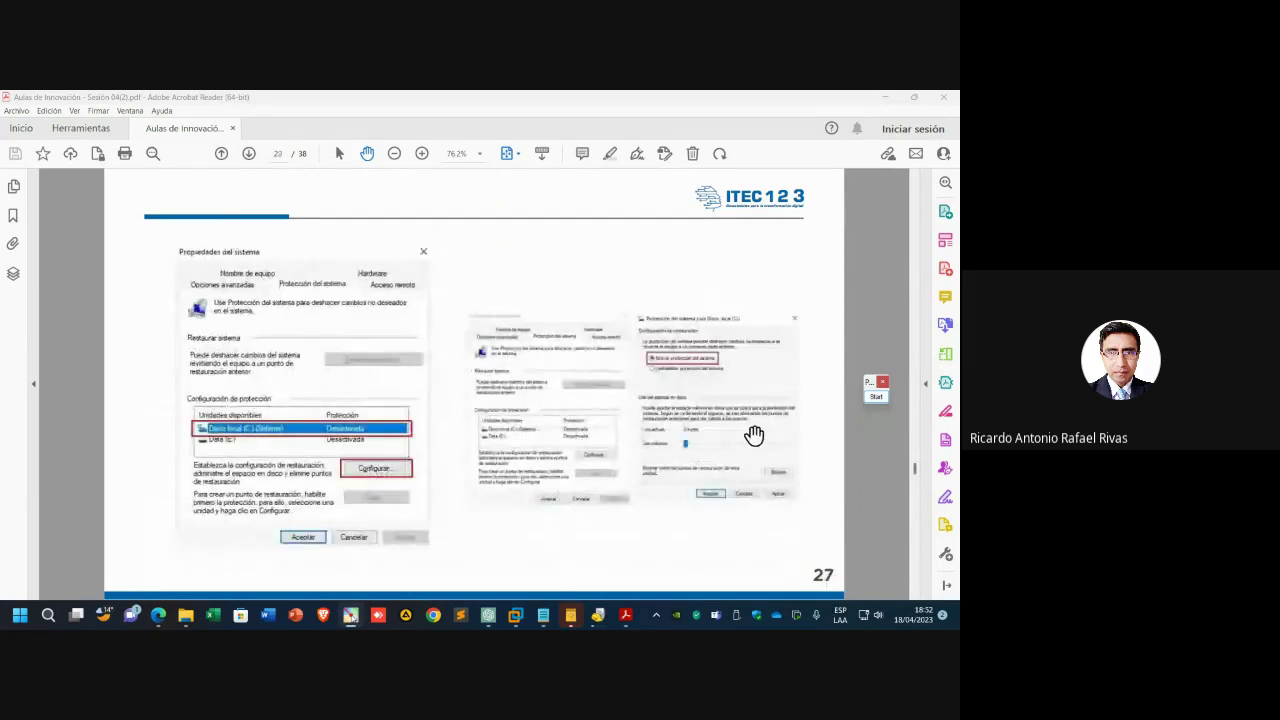
{"action": "left_click", "coordinate": [876, 396]}
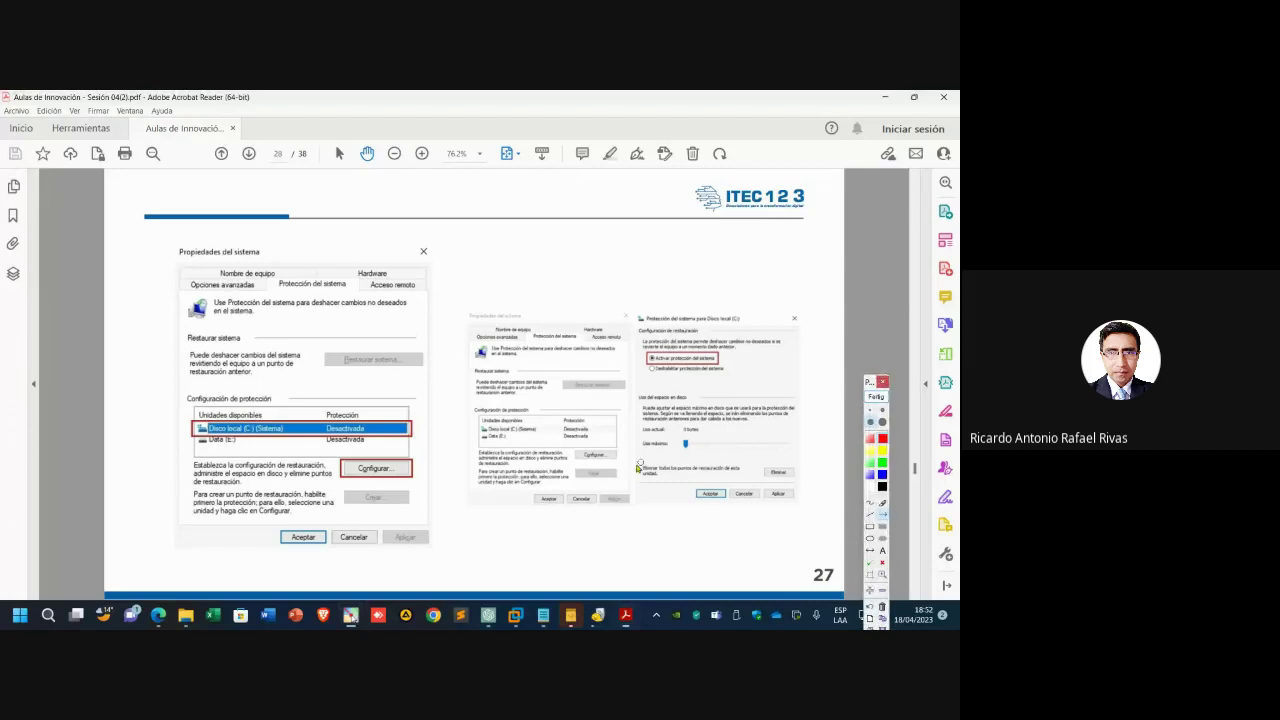
{"action": "left_click_drag", "start_coordinate": [575, 503], "coordinate": [446, 440]}
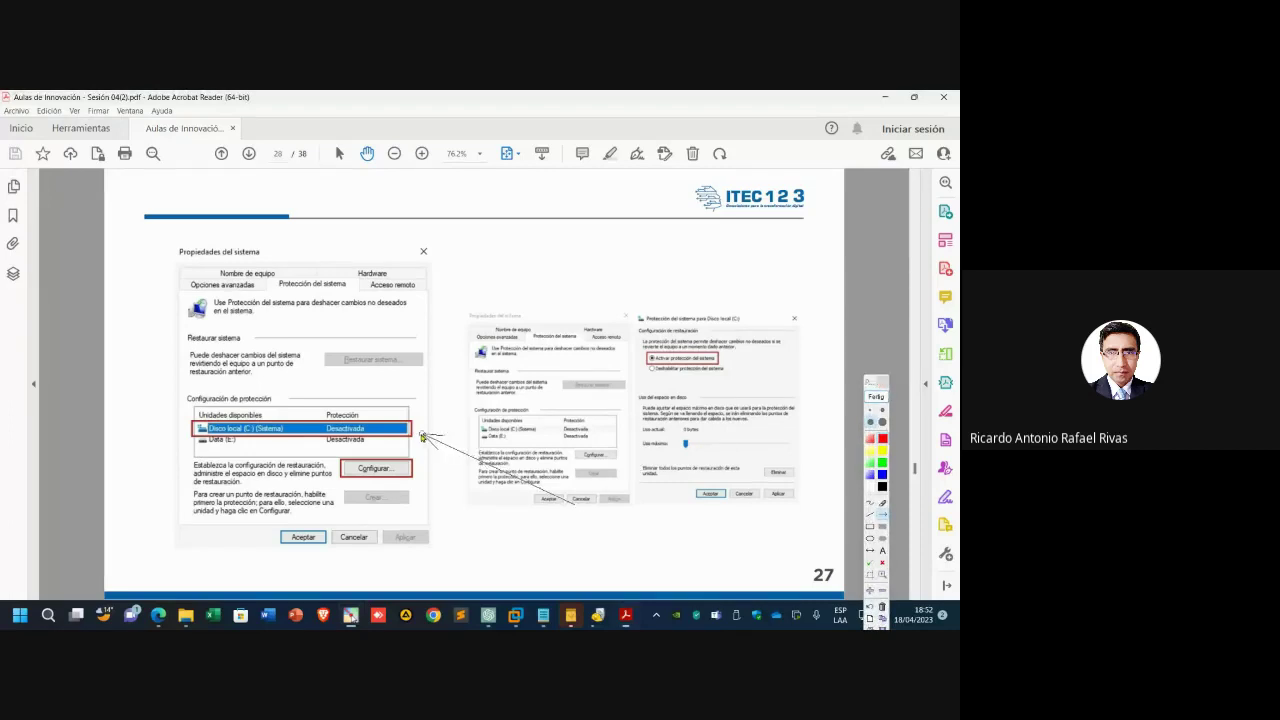
{"action": "scroll", "coordinate": [164, 457], "scroll_direction": "up", "scroll_amount": 1}
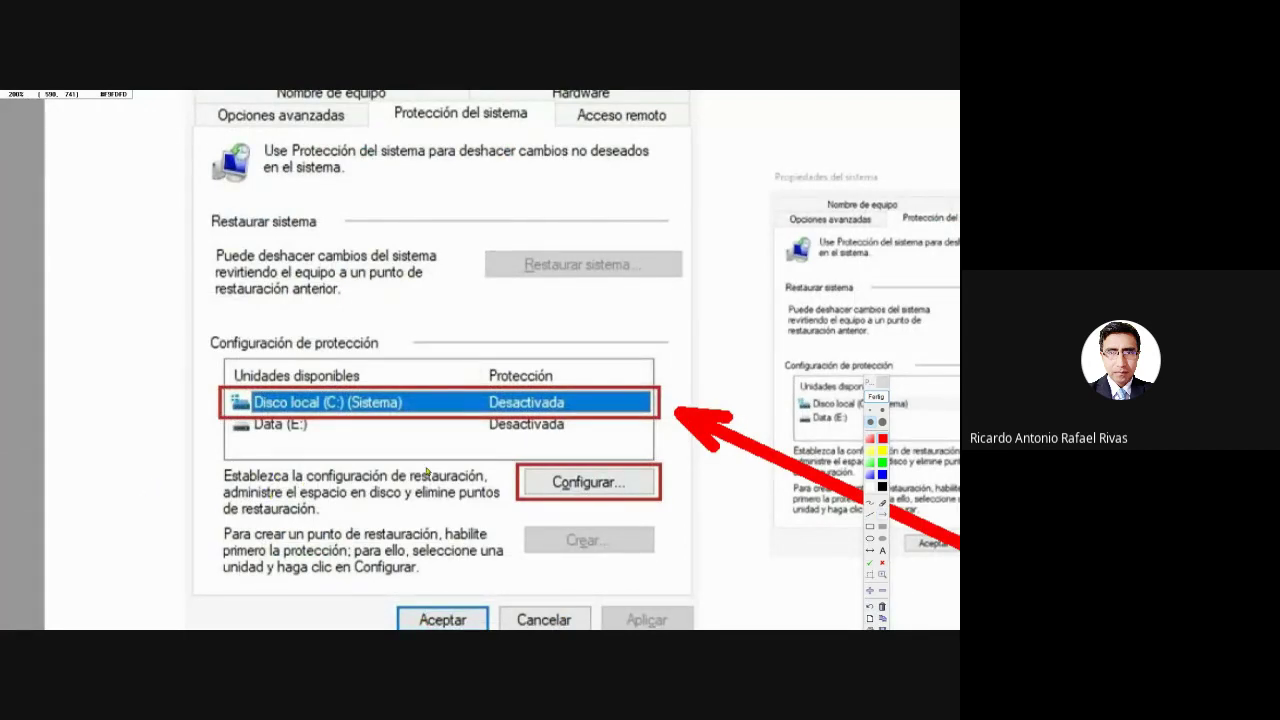
- End the page 27 annotation, and on page 30 point a red arrow at 'Restaurar sistema...', magnify that area and close the annotation
{"action": "left_click", "coordinate": [883, 398]}
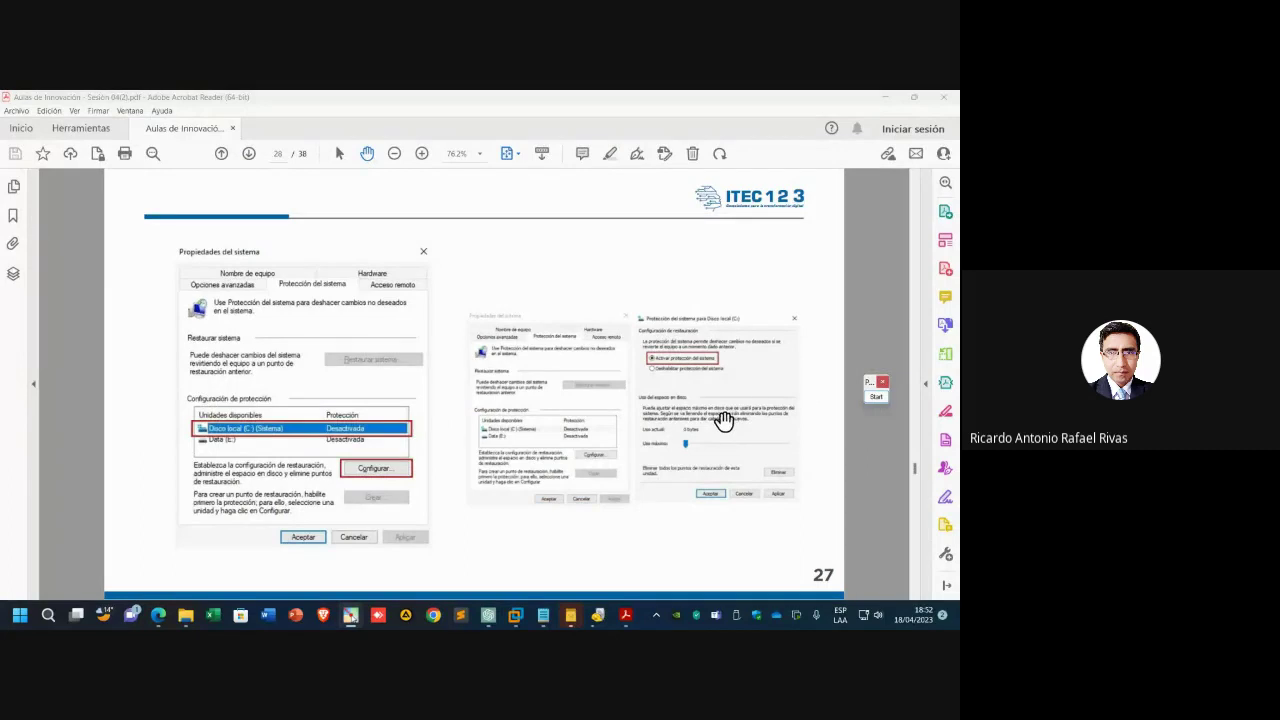
{"action": "scroll", "coordinate": [724, 420], "scroll_direction": "down", "scroll_amount": 3}
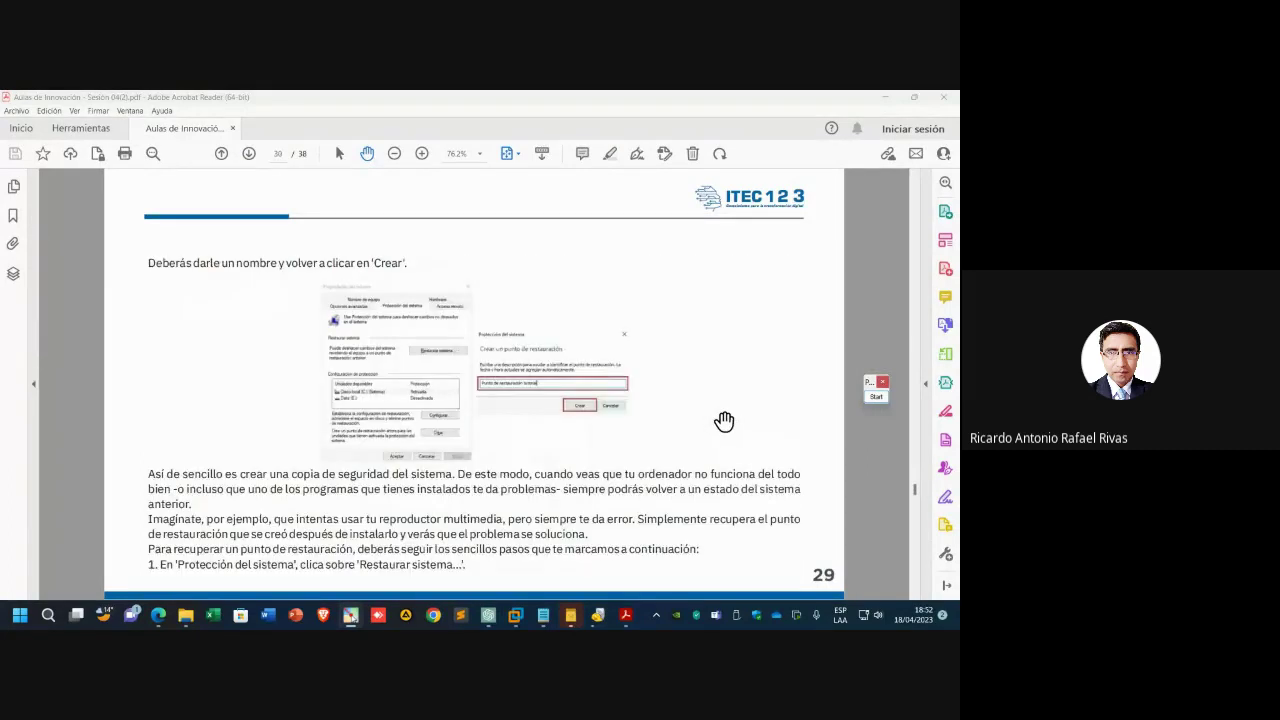
{"action": "left_click", "coordinate": [876, 396]}
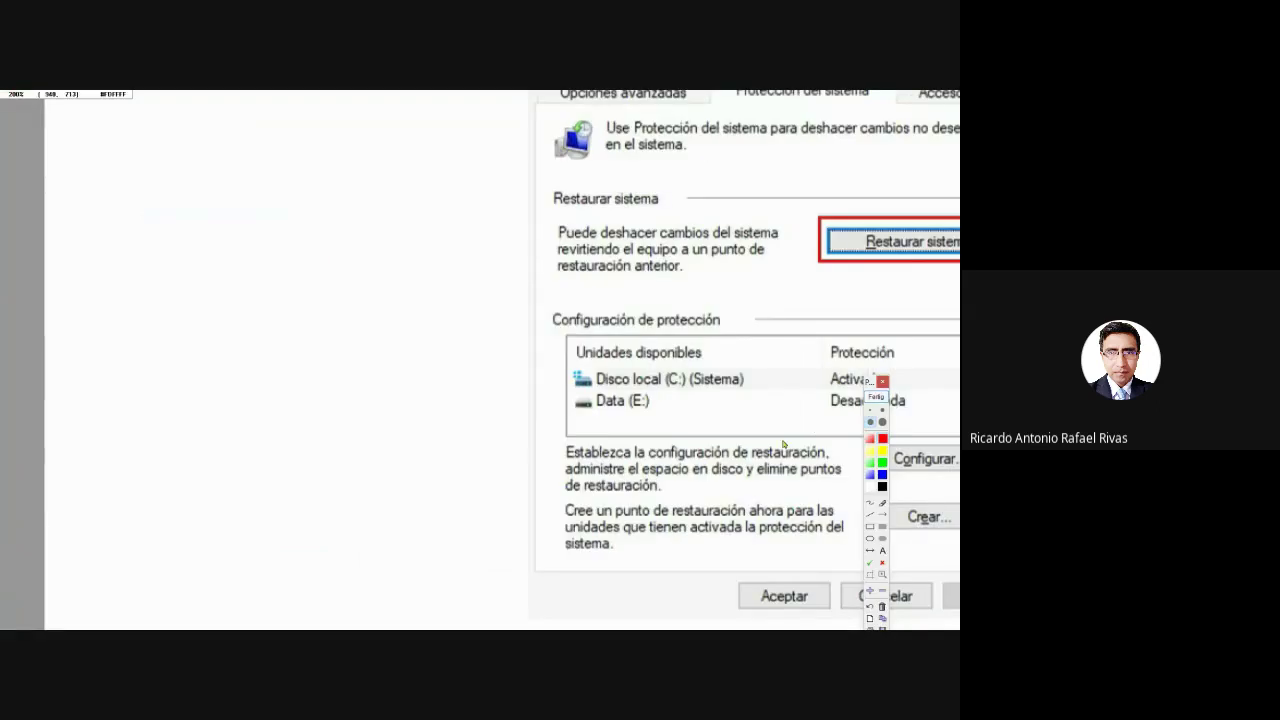
{"action": "left_click", "coordinate": [882, 514]}
{"action": "mouse_move", "coordinate": [698, 466]}
{"action": "left_mouse_down"}
{"action": "mouse_move", "coordinate": [616, 362]}
{"action": "mouse_move", "coordinate": [580, 358]}
{"action": "left_mouse_up"}
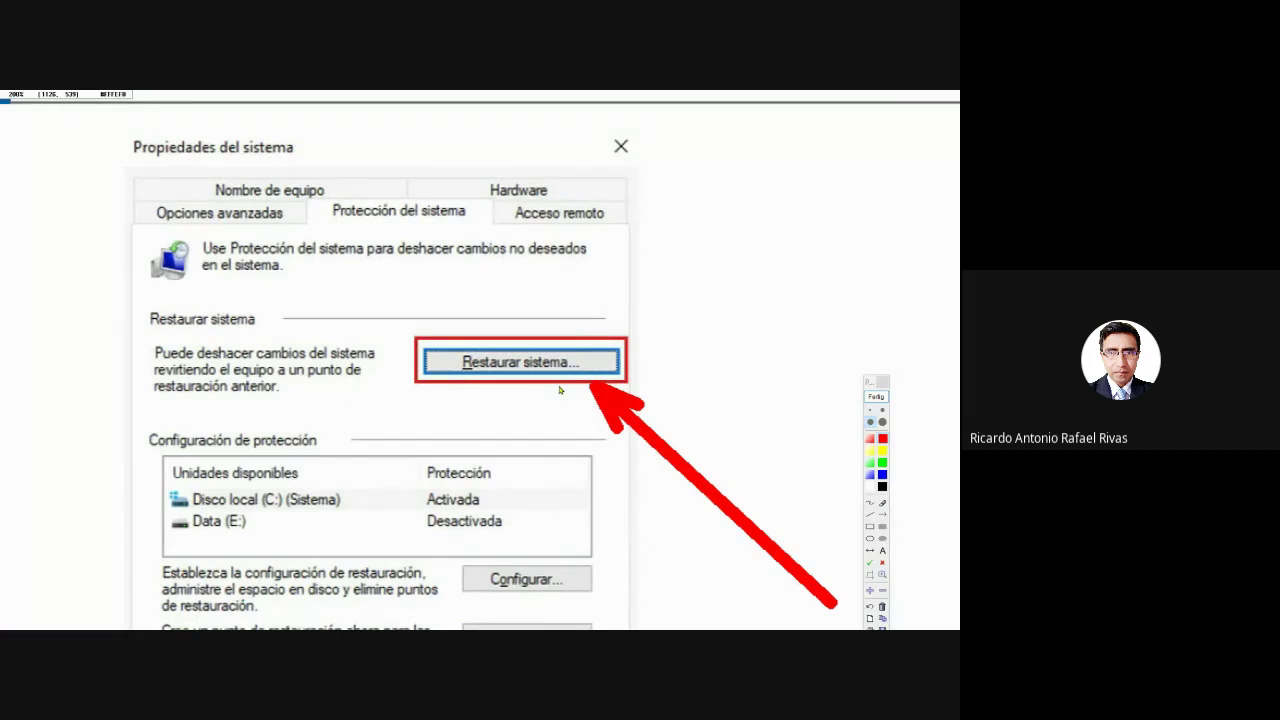
{"action": "key", "text": "Escape"}
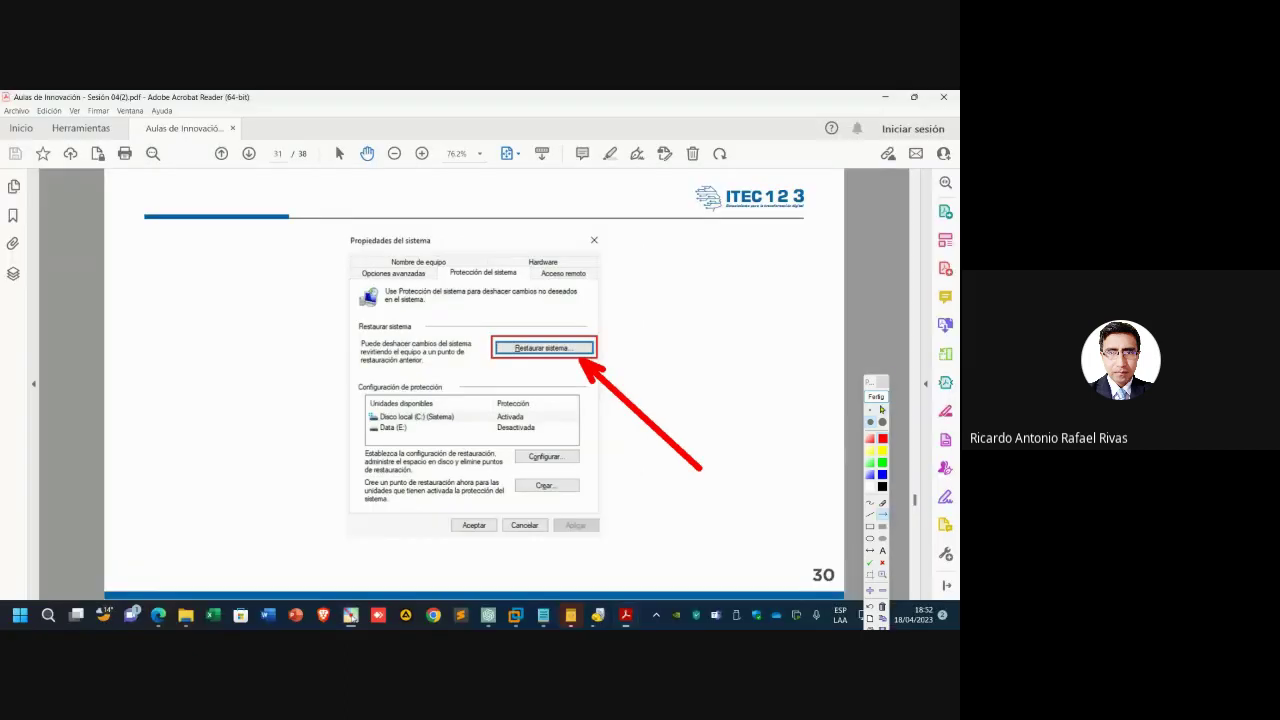
{"action": "left_click", "coordinate": [882, 410]}
- On page 31, point a red arrow at the restore point list in the 'Restaurar sistema' screenshot and magnify that area
{"action": "scroll", "coordinate": [770, 412], "scroll_direction": "down", "scroll_amount": 1}
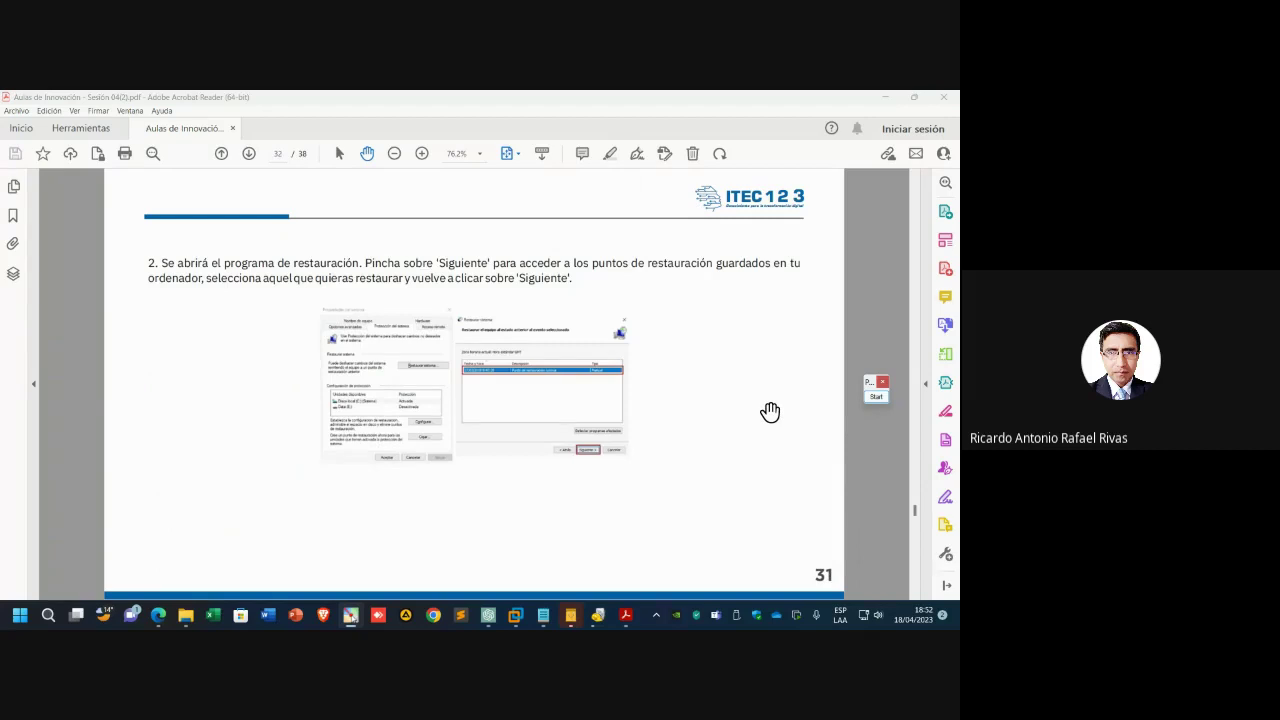
{"action": "left_click", "coordinate": [862, 411]}
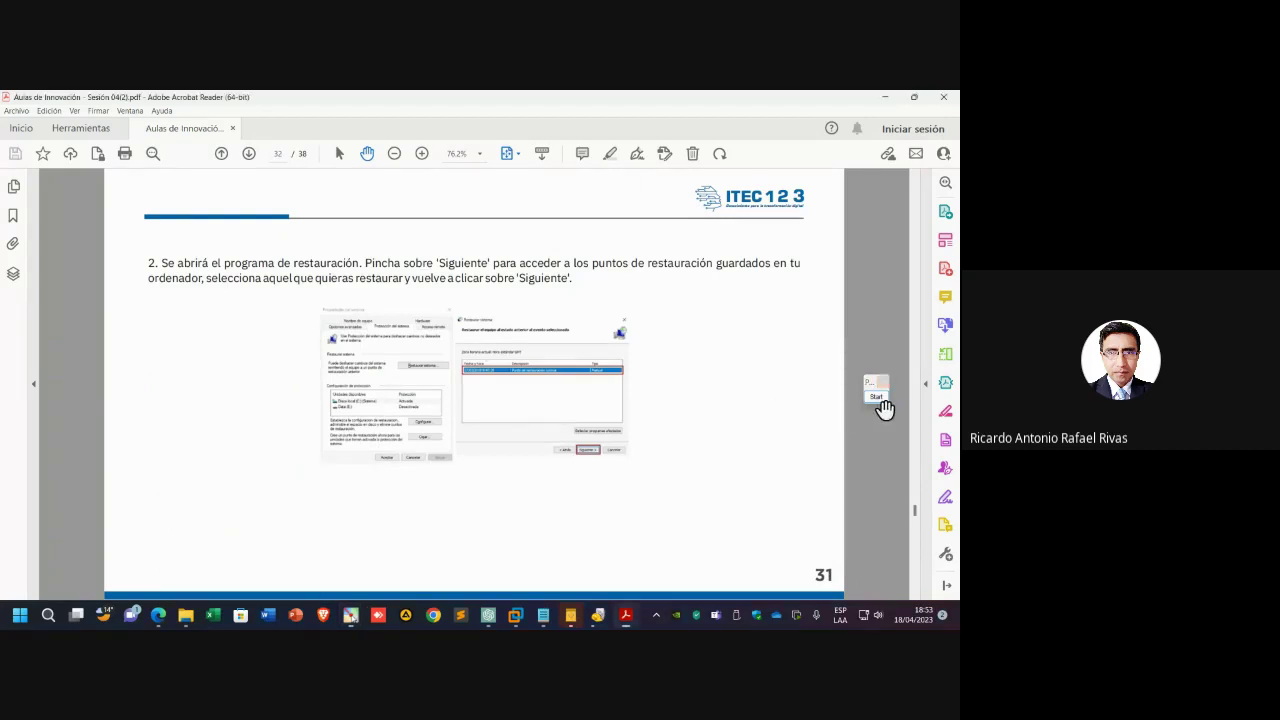
{"action": "left_click", "coordinate": [879, 406]}
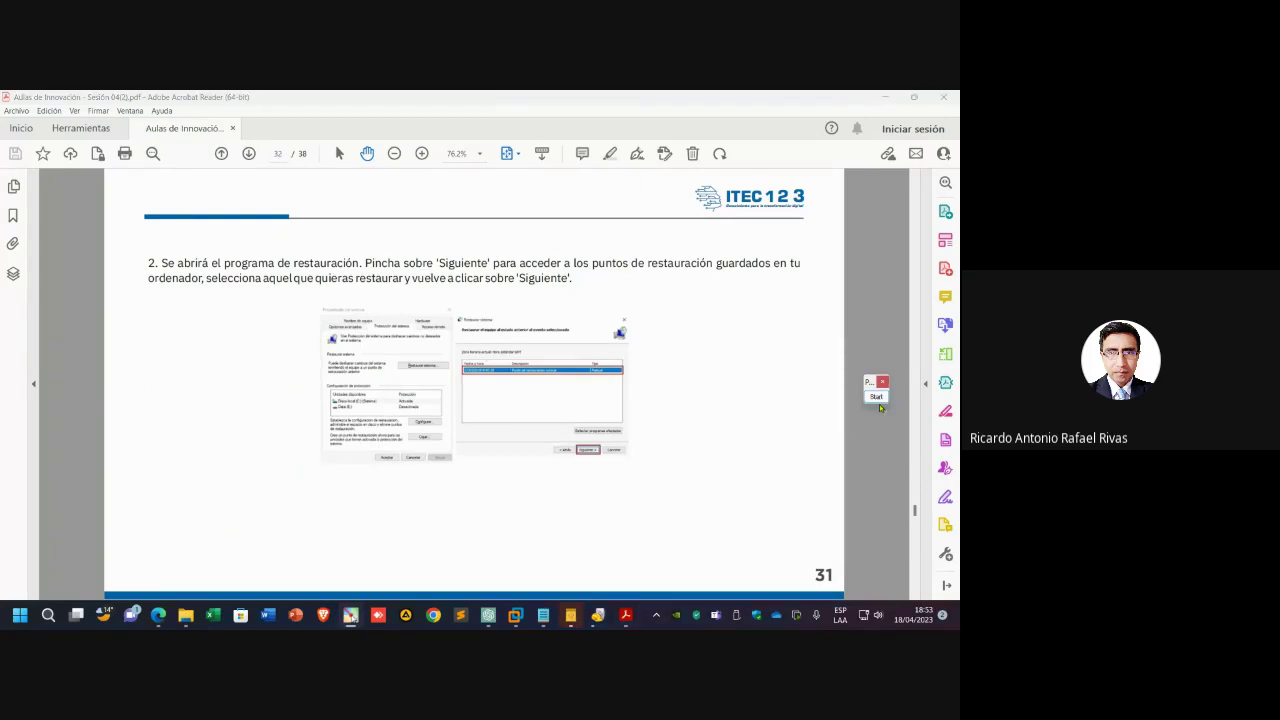
{"action": "left_click", "coordinate": [877, 397]}
{"action": "mouse_move", "coordinate": [786, 443]}
{"action": "left_mouse_down"}
{"action": "mouse_move", "coordinate": [694, 403]}
{"action": "mouse_move", "coordinate": [534, 397]}
{"action": "left_mouse_up"}
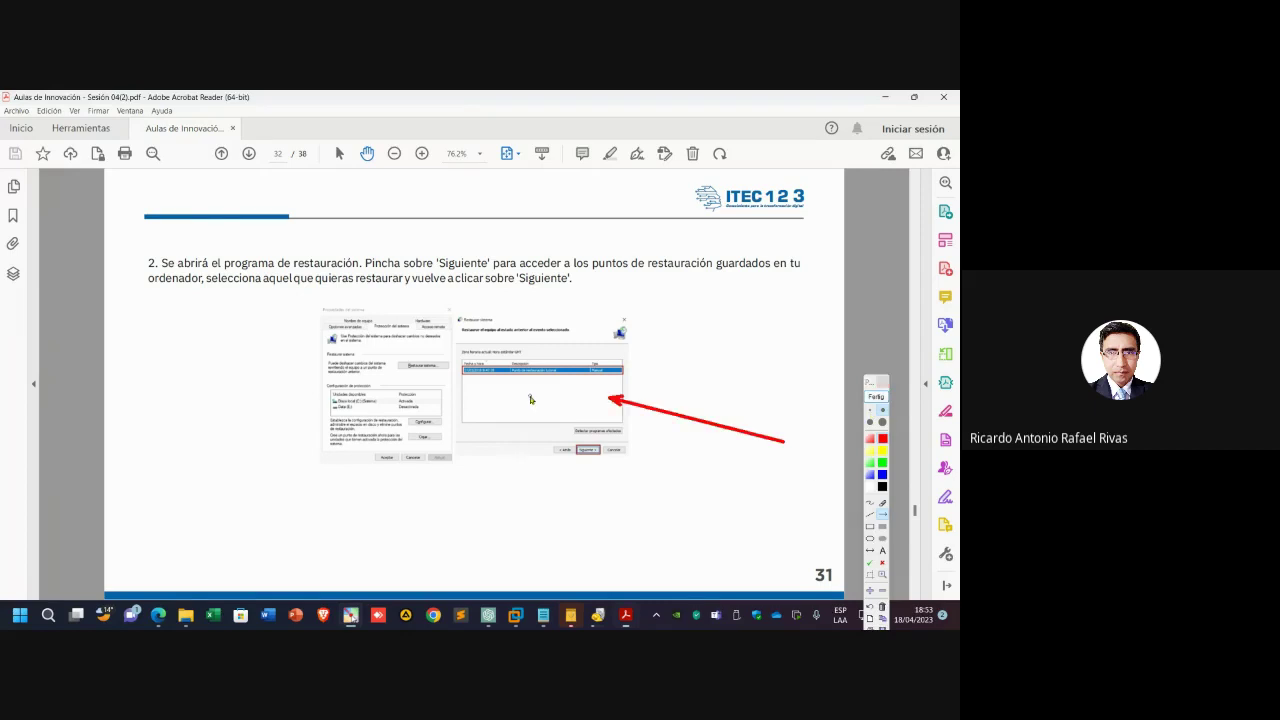
{"action": "key", "text": "super+plus"}
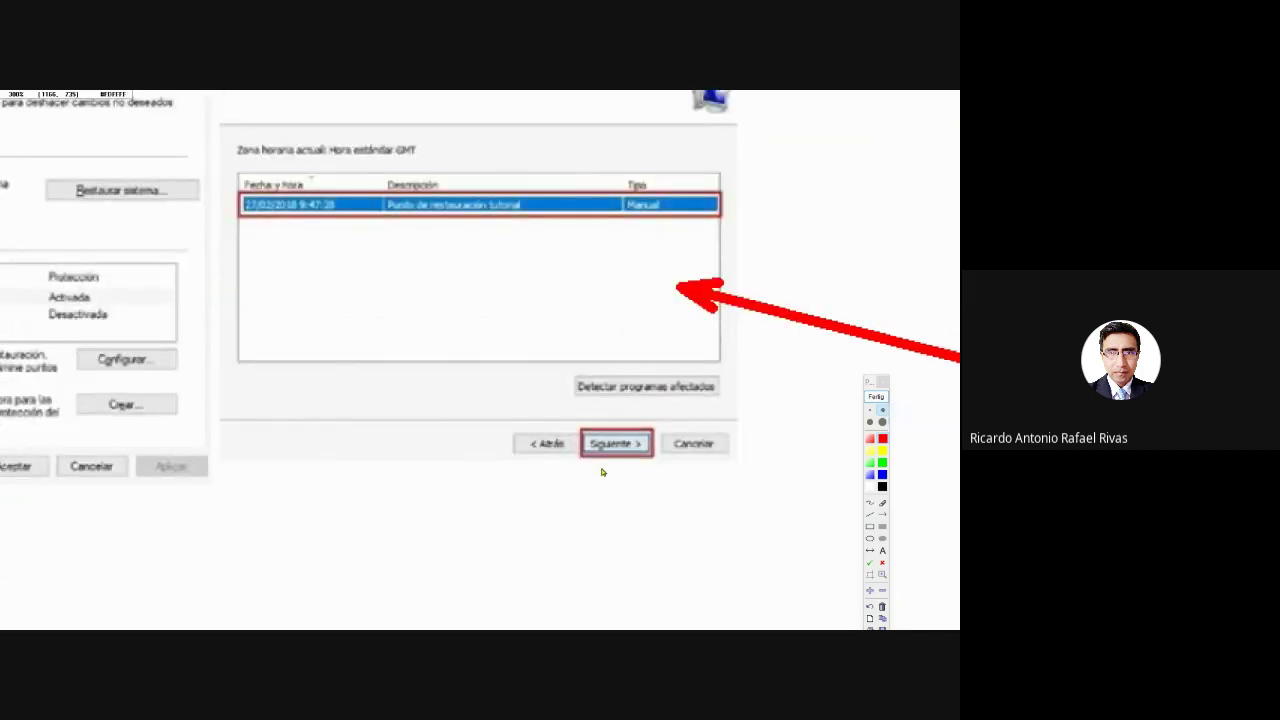
{"action": "key", "text": "super+minus"}
{"action": "key", "text": "super+minus"}
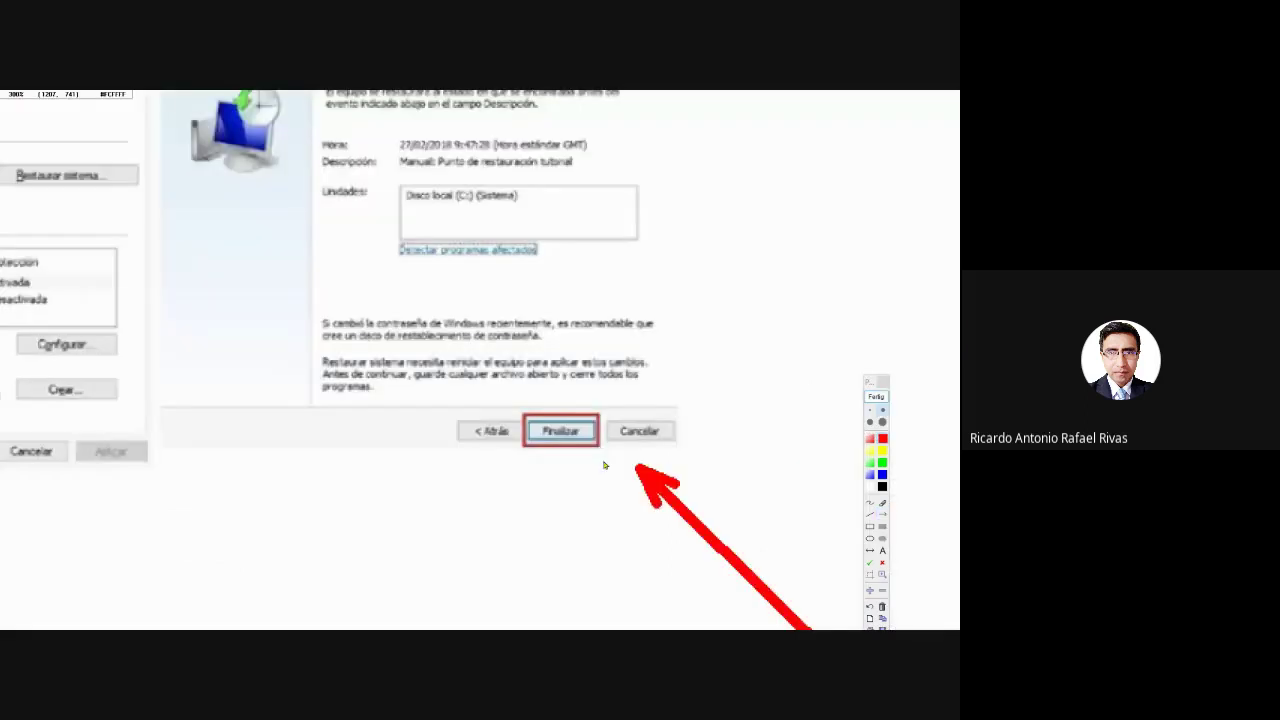
- On page 32, return from the magnified view of 'Finalizar' and its red arrow to normal size and end the annotation
{"action": "key", "text": "super+minus"}
{"action": "key", "text": "super+minus"}
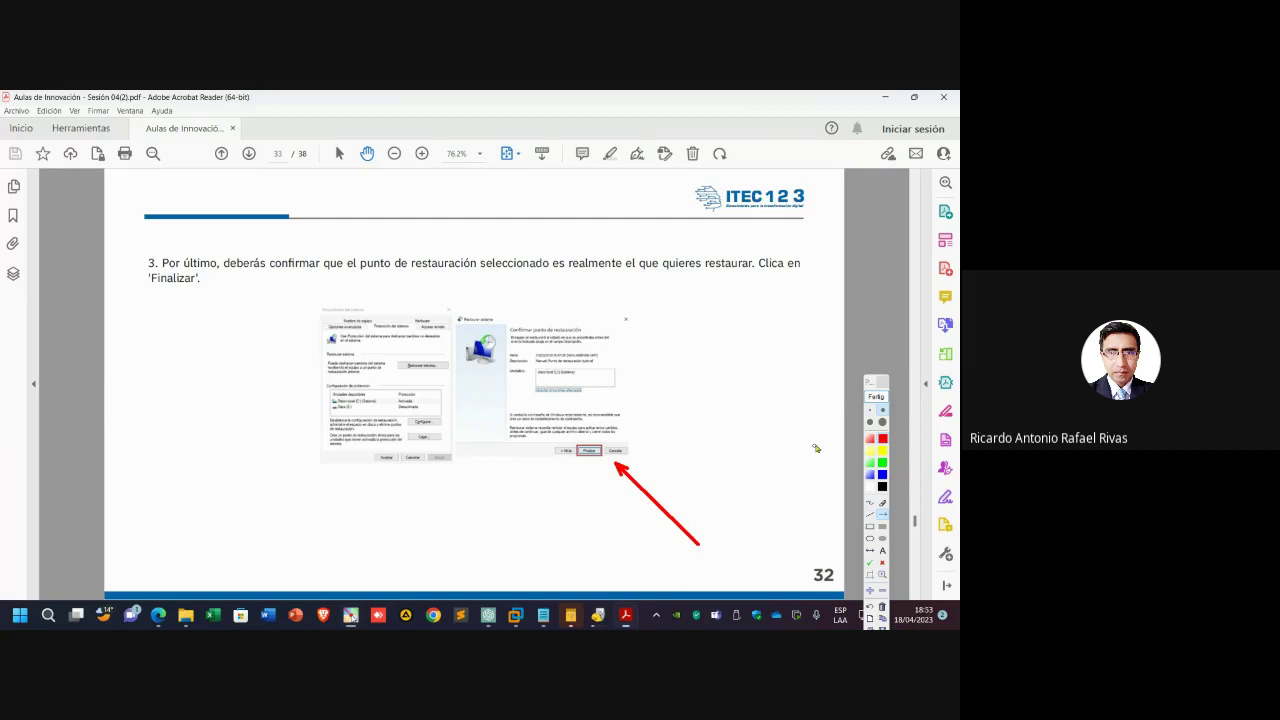
{"action": "left_click", "coordinate": [876, 396]}
- Minimize the session PDF and the Meet browser window, and cancel the running Recuva scan
{"action": "scroll", "coordinate": [786, 439], "scroll_direction": "down", "scroll_amount": 3}
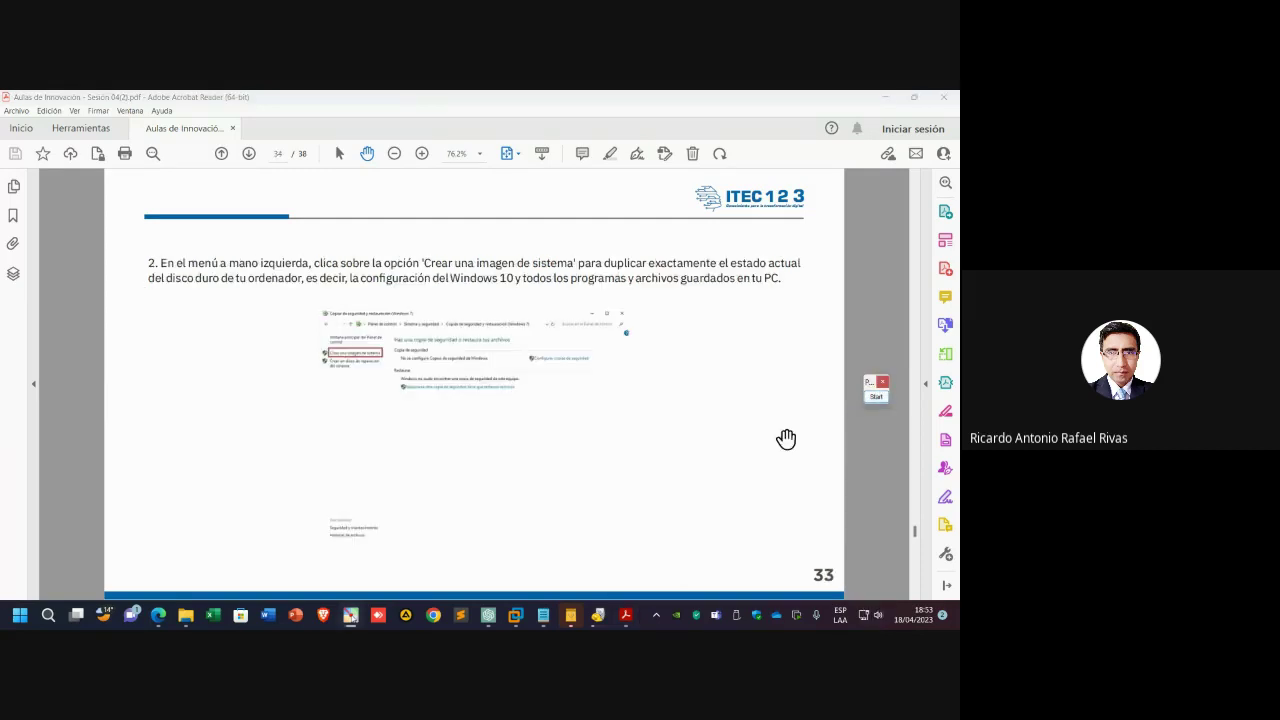
{"action": "scroll", "coordinate": [769, 446], "scroll_direction": "up", "scroll_amount": 5}
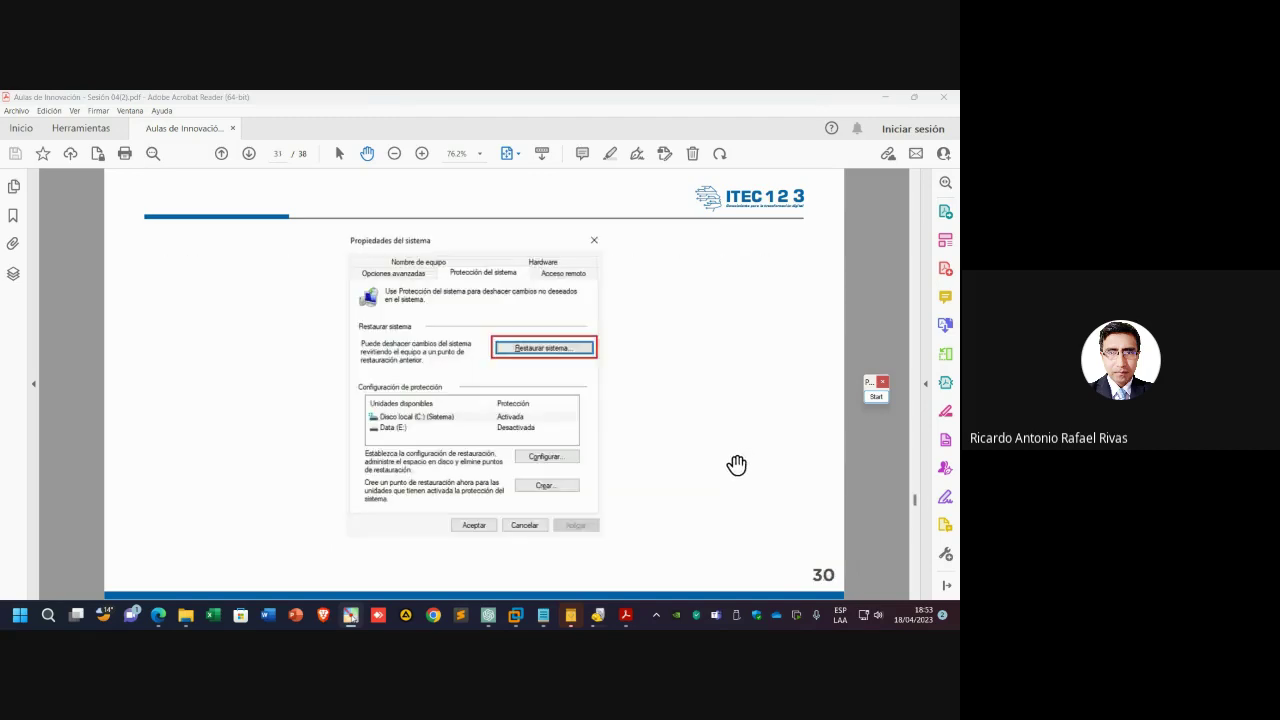
{"action": "scroll", "coordinate": [736, 465], "scroll_direction": "up", "scroll_amount": 6}
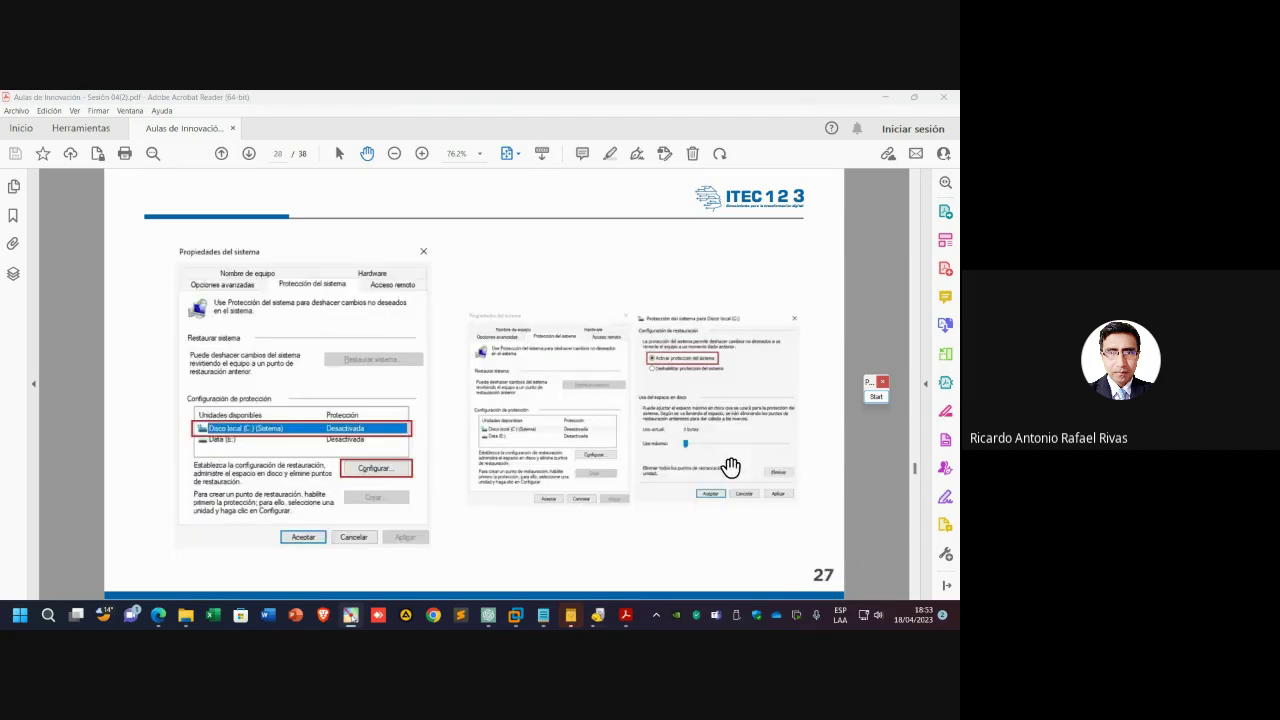
{"action": "scroll", "coordinate": [731, 467], "scroll_direction": "up", "scroll_amount": 5}
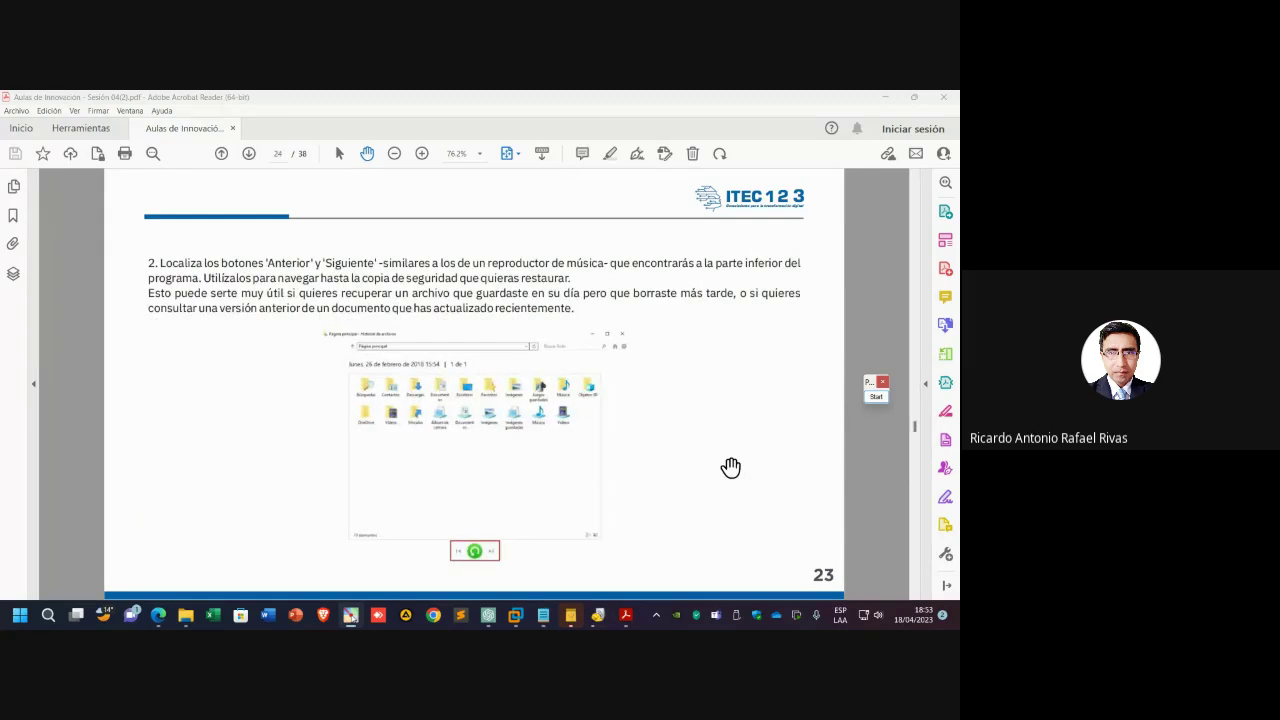
{"action": "left_click", "coordinate": [895, 97]}
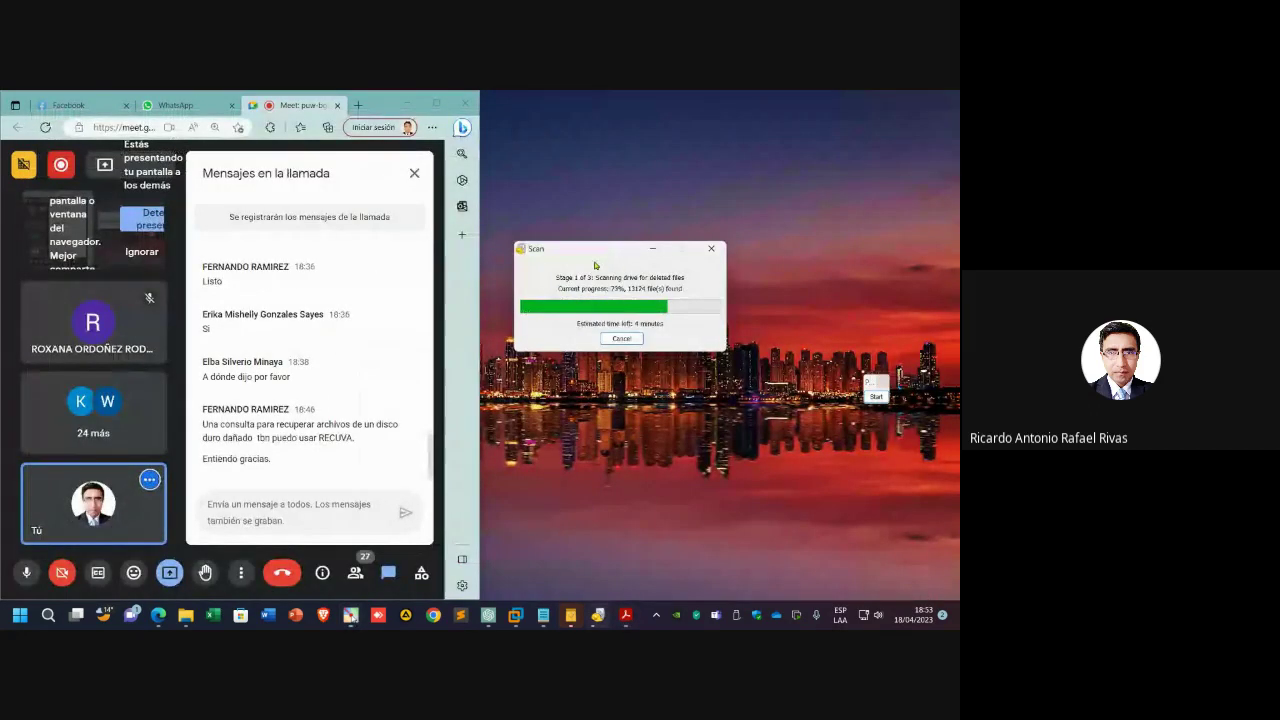
{"action": "left_click", "coordinate": [408, 104]}
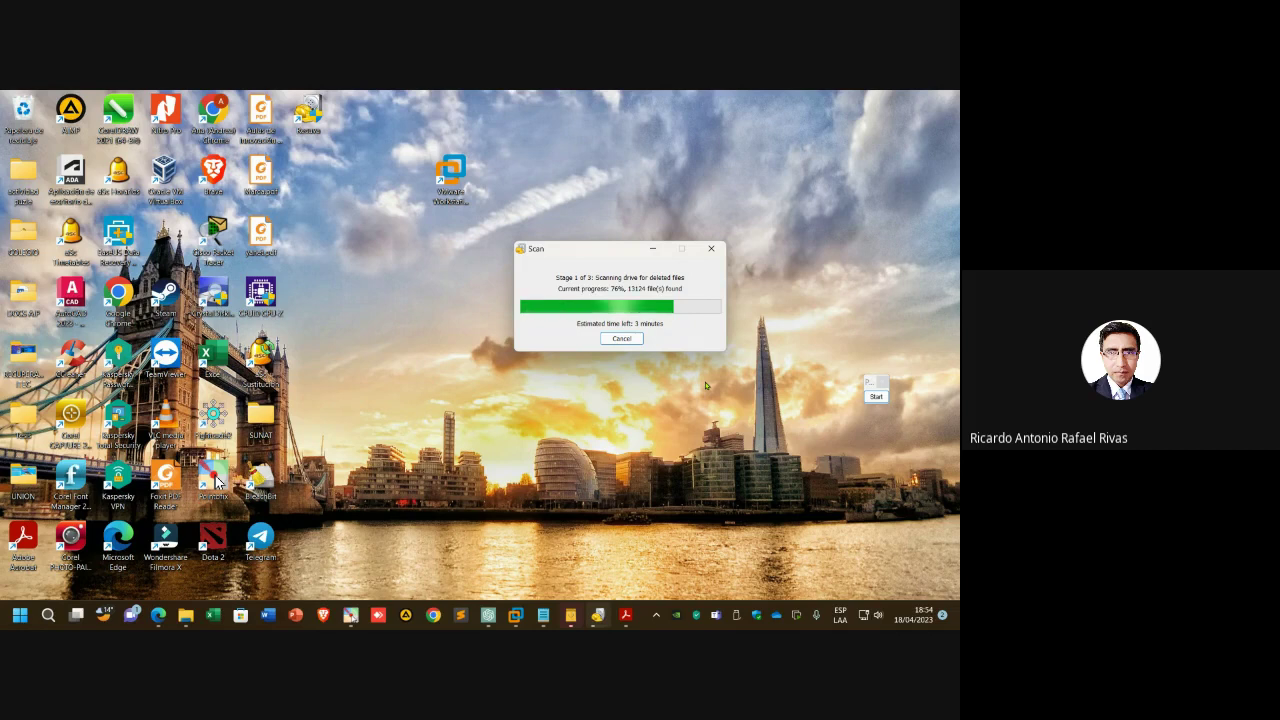
{"action": "left_click", "coordinate": [622, 338]}
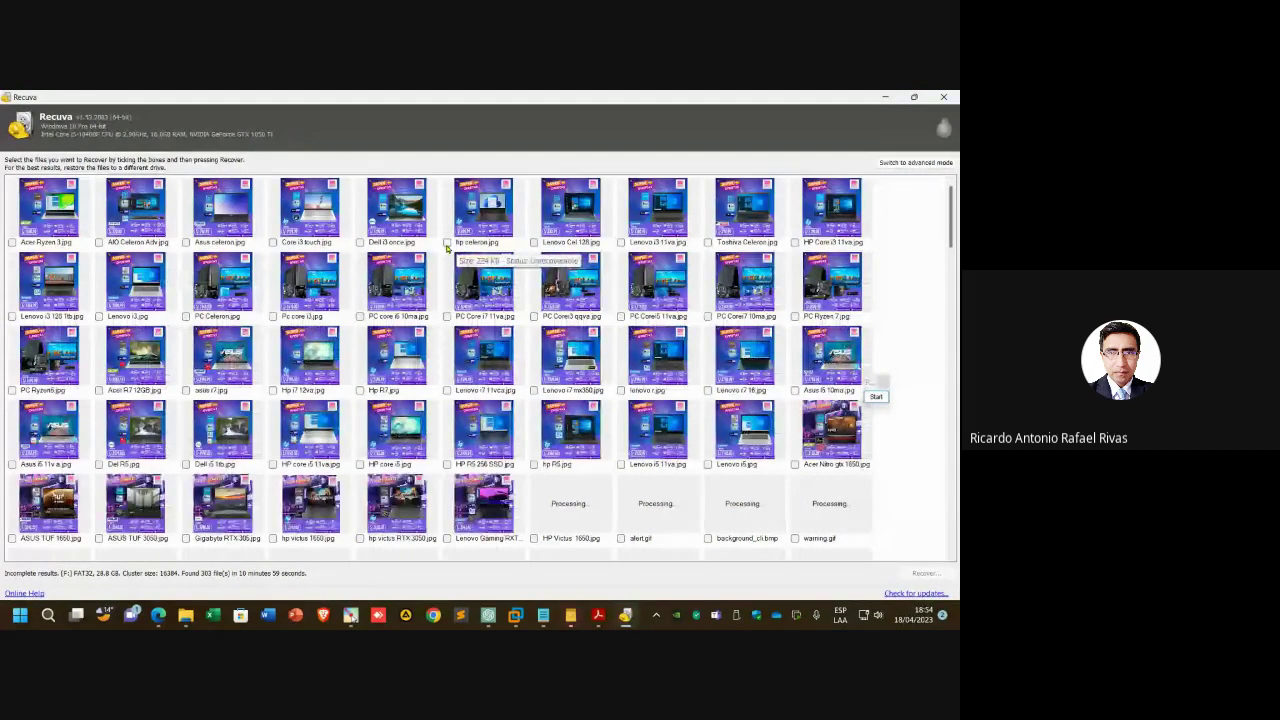
- Examine the thumbnails of the deleted pictures found by the Recuva scan
{"action": "scroll", "coordinate": [479, 351], "scroll_direction": "down", "scroll_amount": 3}
{"action": "scroll", "coordinate": [479, 351], "scroll_direction": "up", "scroll_amount": 2}
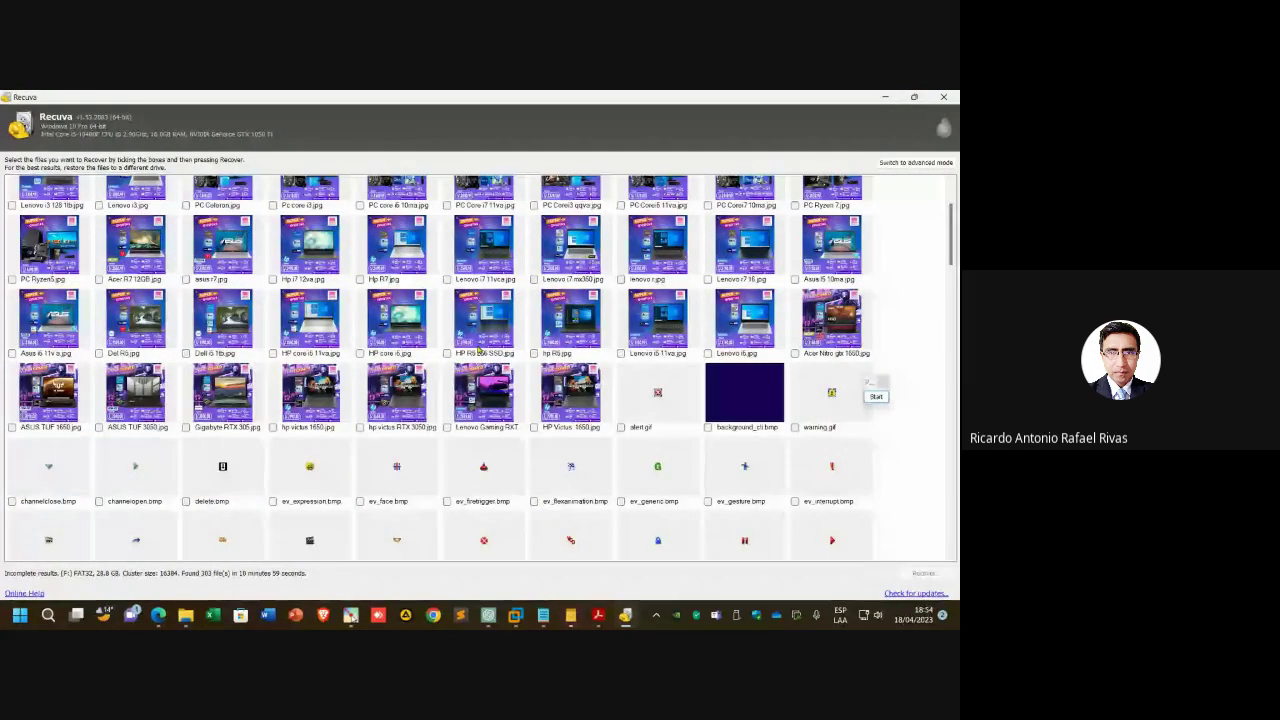
{"action": "scroll", "coordinate": [479, 345], "scroll_direction": "up", "scroll_amount": 1}
{"action": "scroll", "coordinate": [479, 342], "scroll_direction": "down", "scroll_amount": 9}
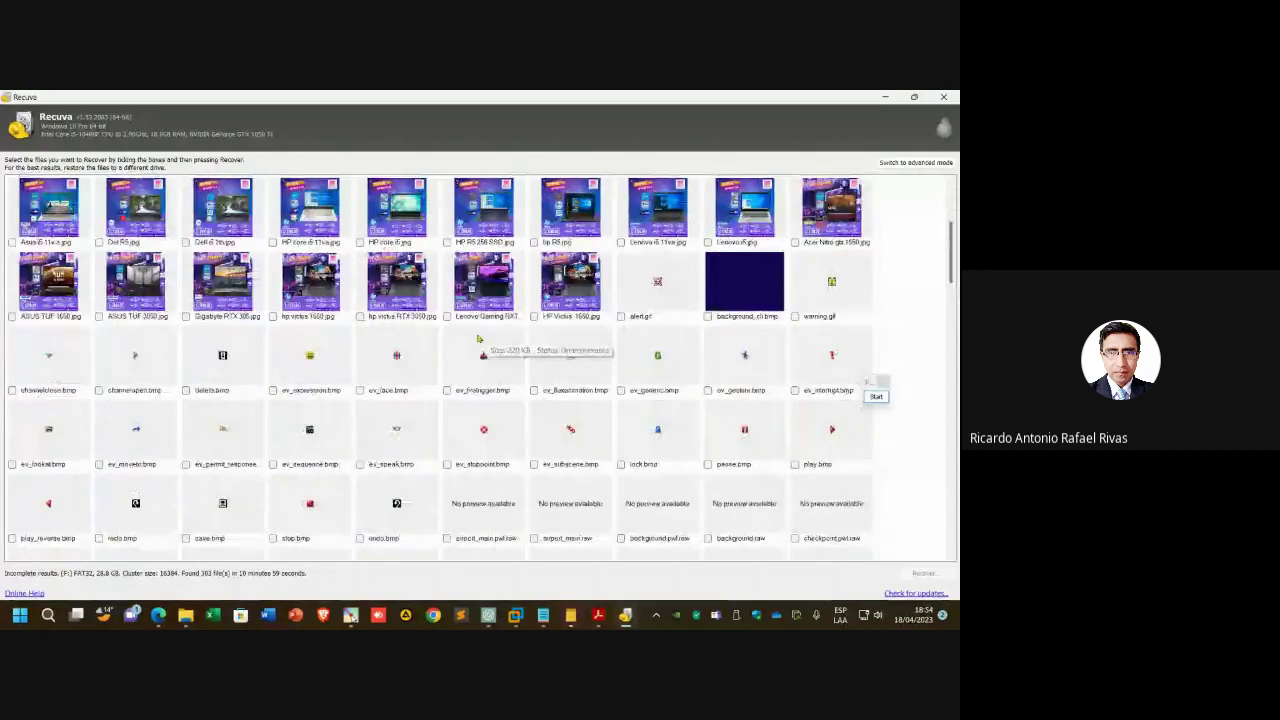
{"action": "scroll", "coordinate": [479, 340], "scroll_direction": "down", "scroll_amount": 5}
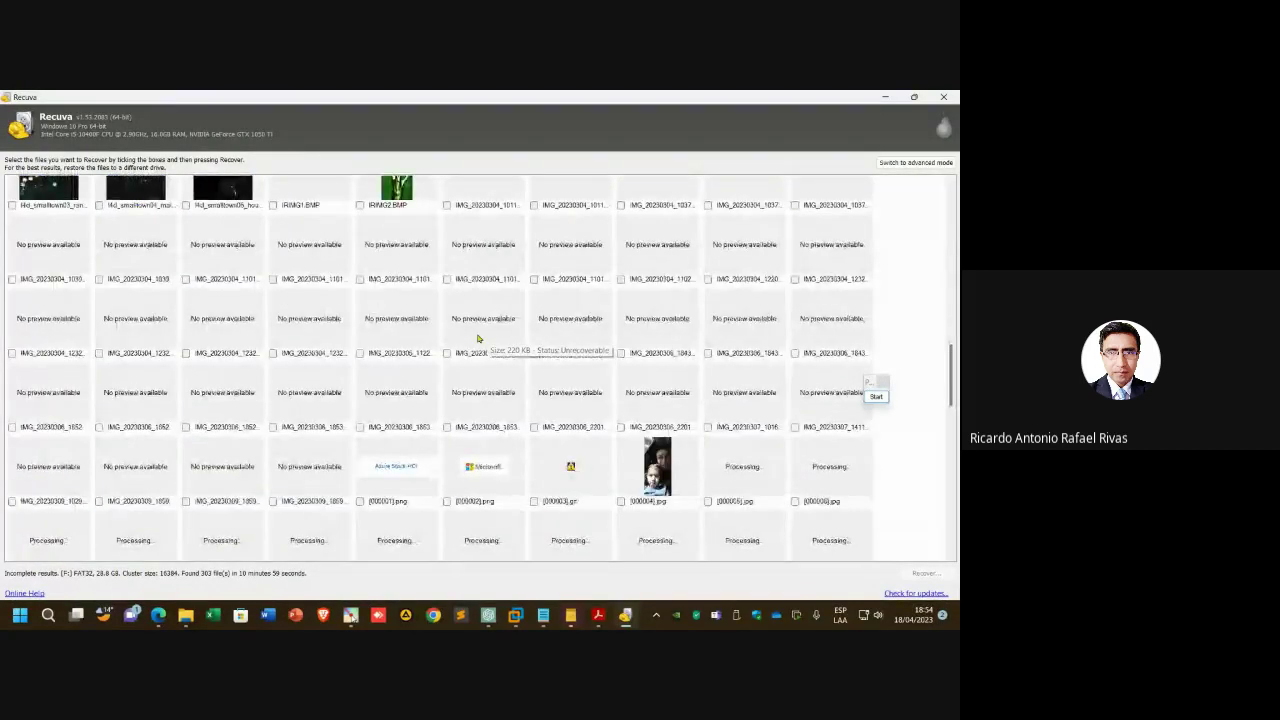
{"action": "scroll", "coordinate": [479, 340], "scroll_direction": "up", "scroll_amount": 14}
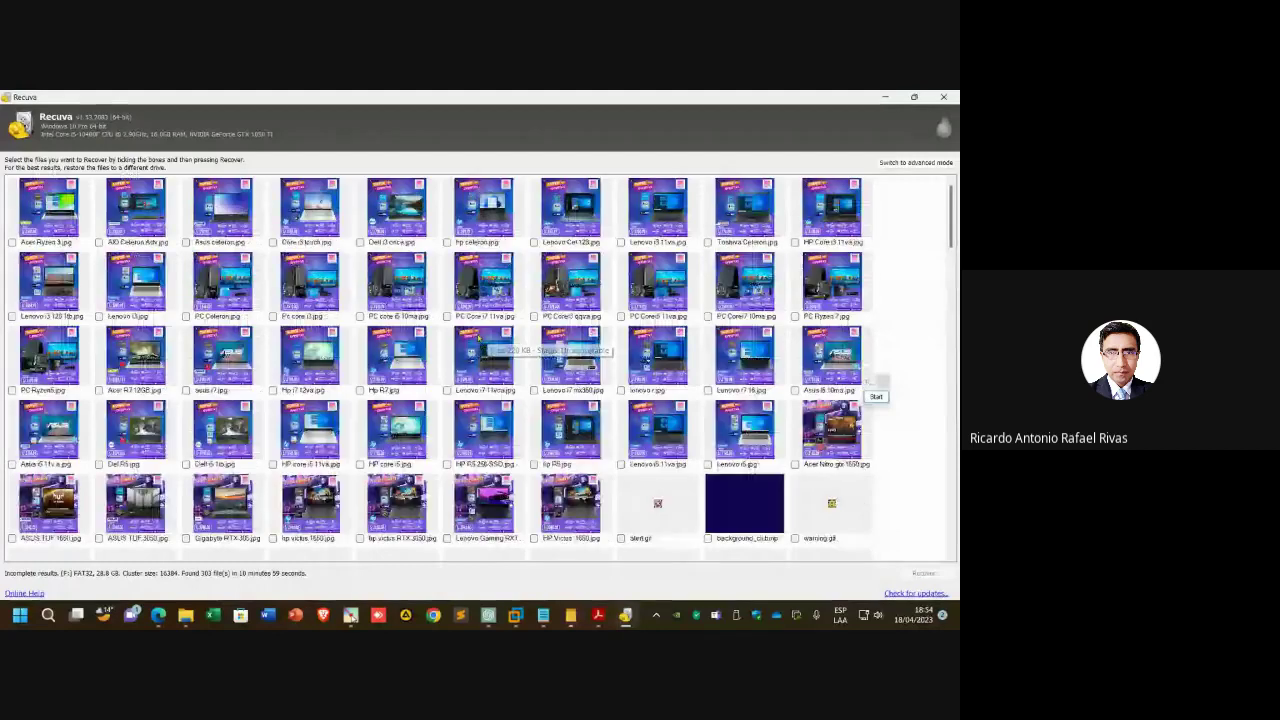
- Mark the ten pictures in the first row for recovery, from 'Acer Ryzen 3.jpg' to 'HP Core i3 11va.jpg'
{"action": "left_click", "coordinate": [48, 205]}
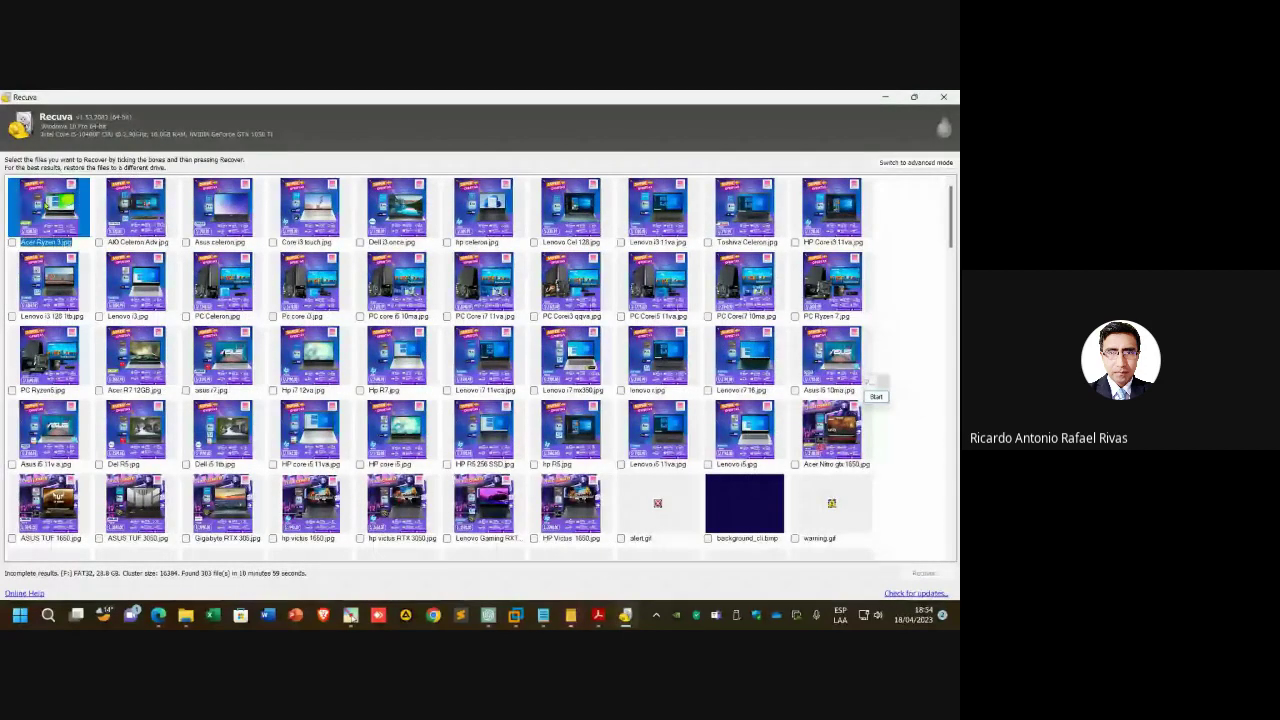
{"action": "left_click", "coordinate": [12, 242]}
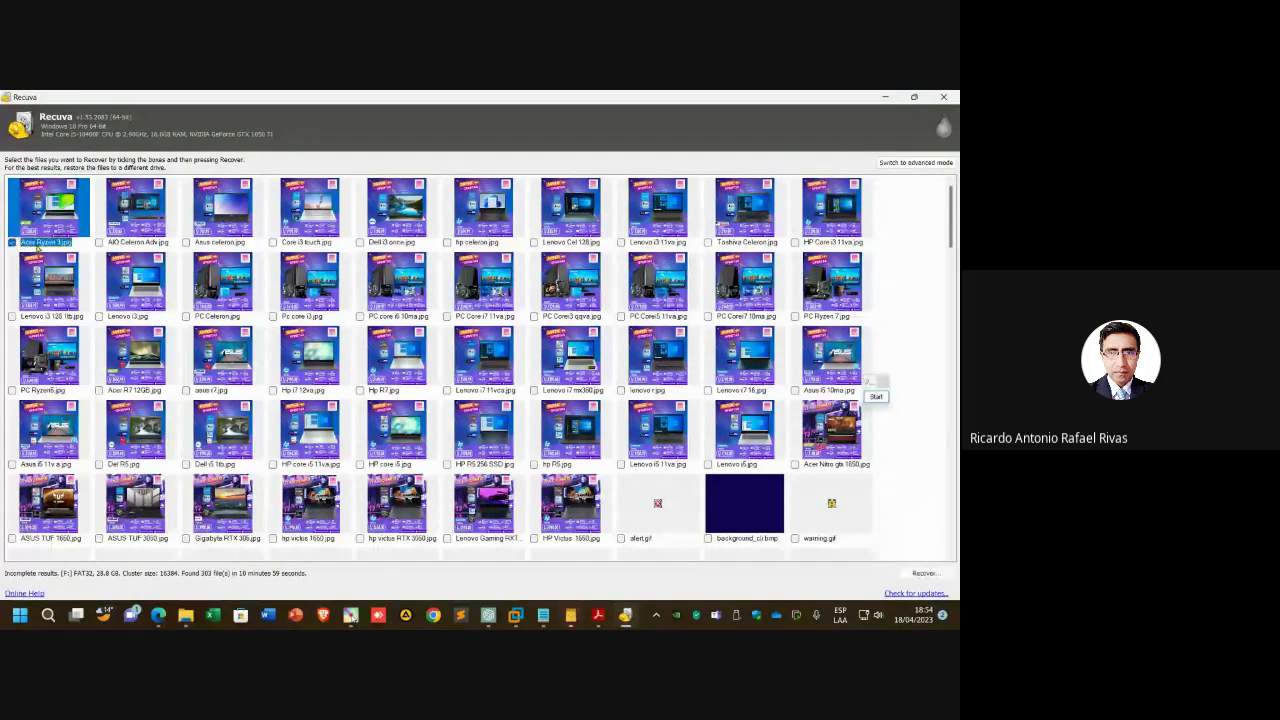
{"action": "left_click", "coordinate": [100, 244]}
{"action": "left_click", "coordinate": [186, 242]}
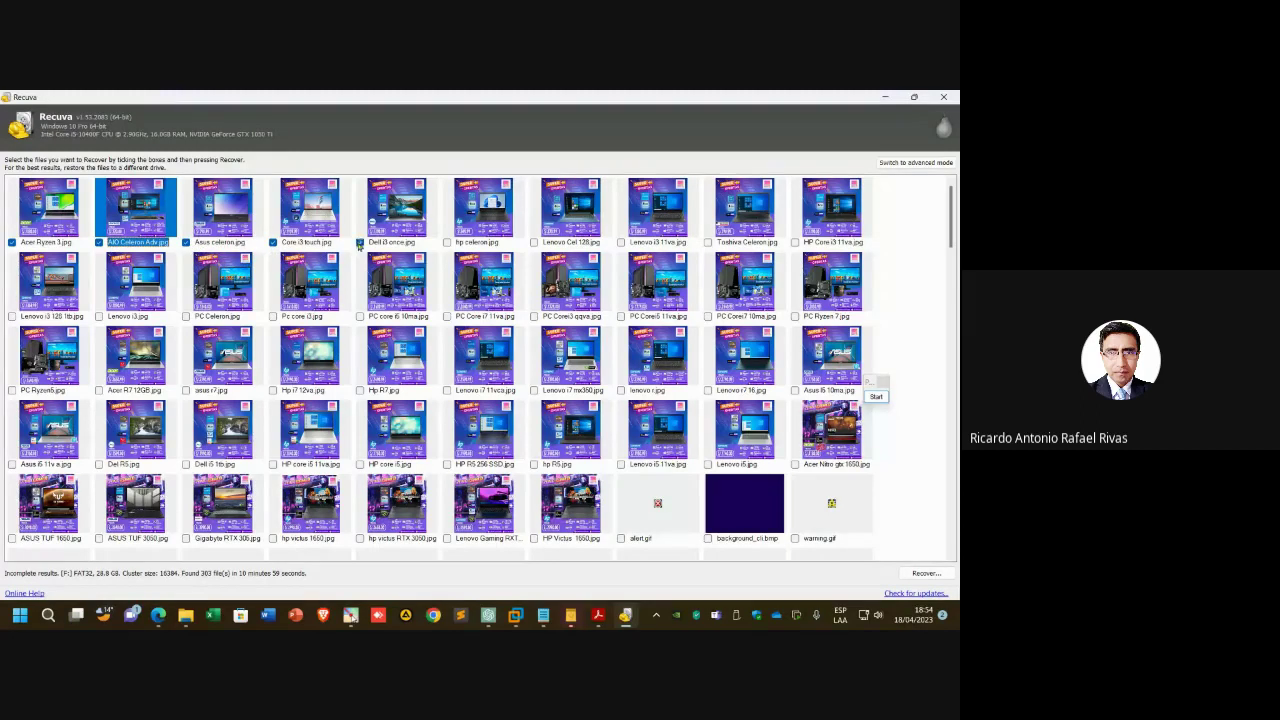
{"action": "left_click", "coordinate": [359, 243]}
{"action": "left_click", "coordinate": [451, 252]}
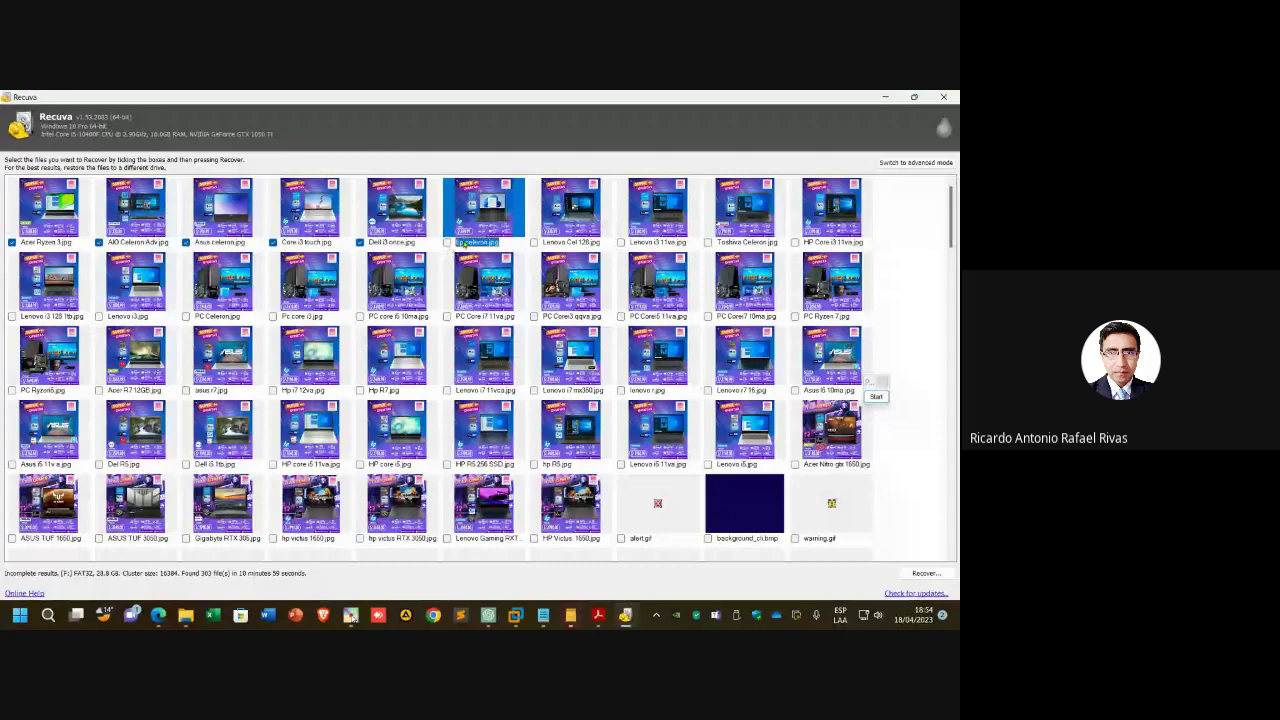
{"action": "left_click", "coordinate": [540, 245]}
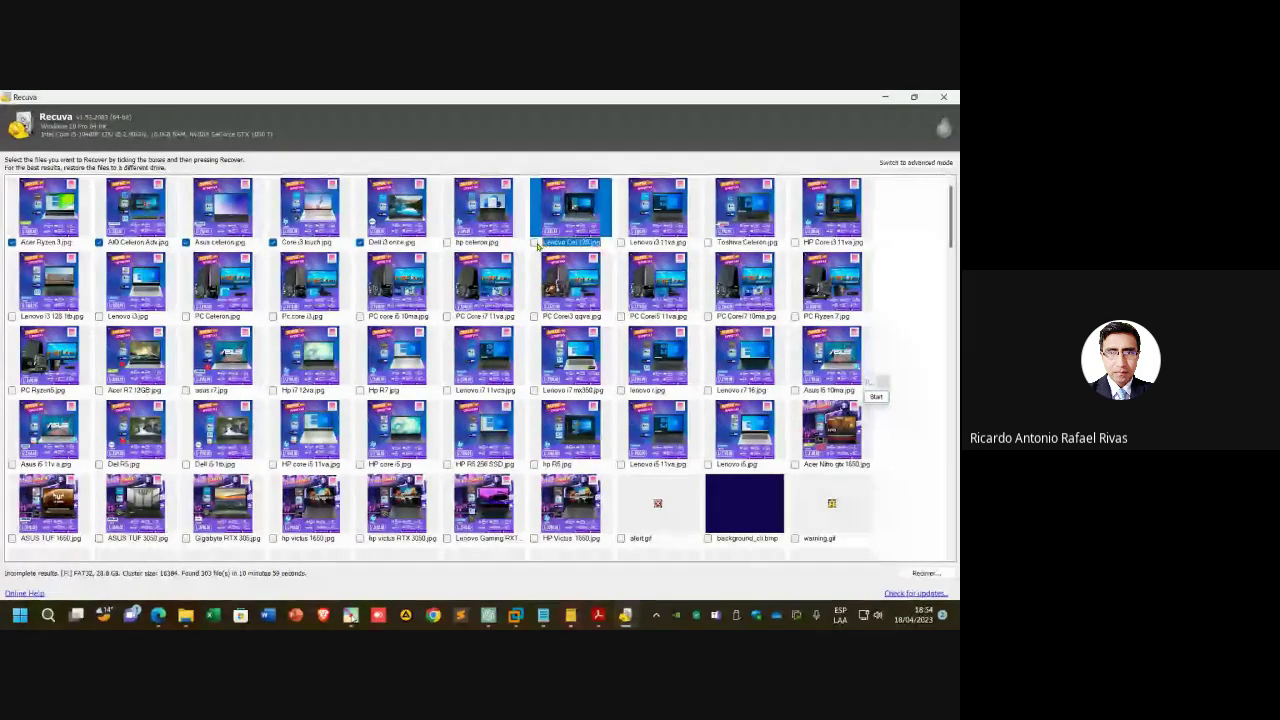
{"action": "left_click", "coordinate": [535, 243]}
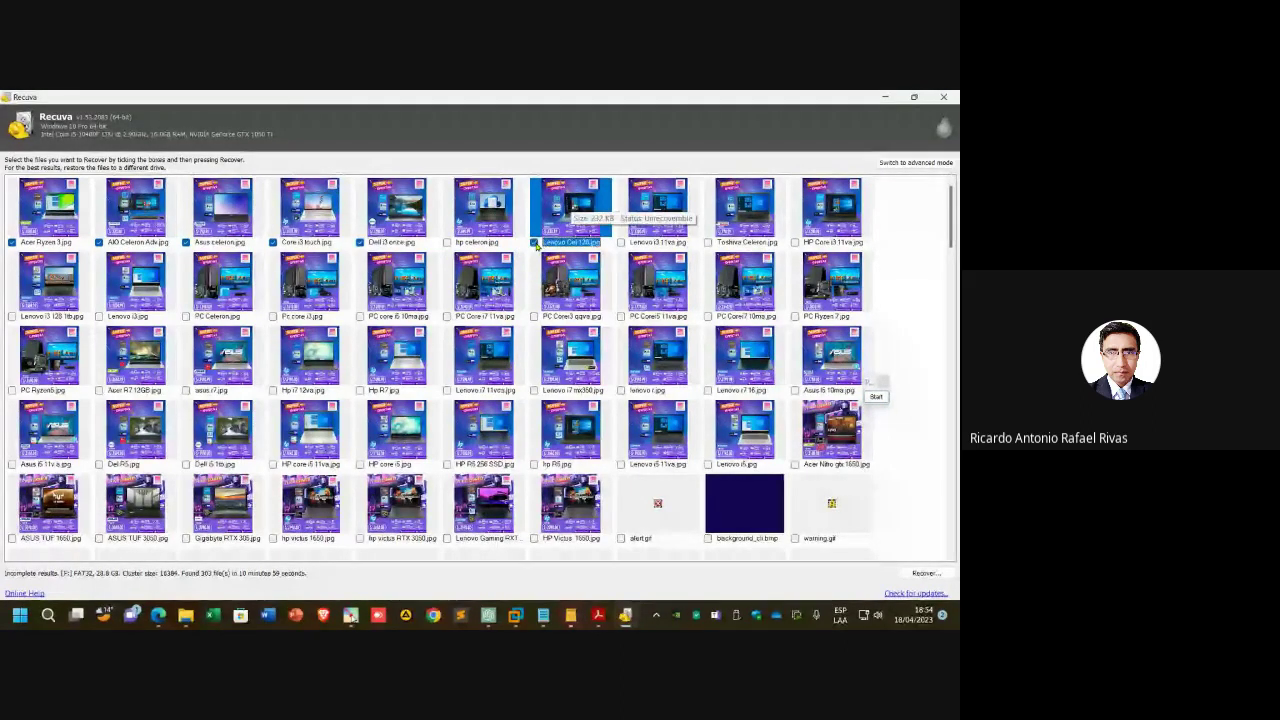
{"action": "left_click", "coordinate": [446, 243]}
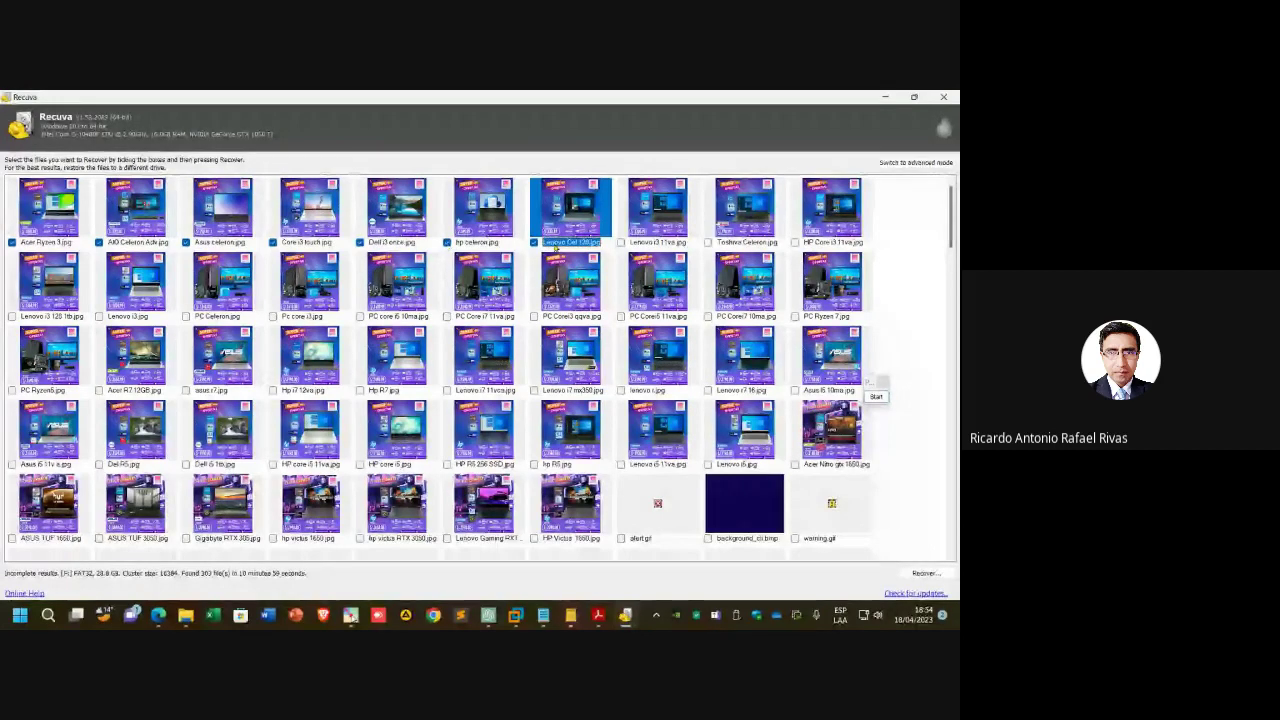
{"action": "left_click", "coordinate": [621, 243]}
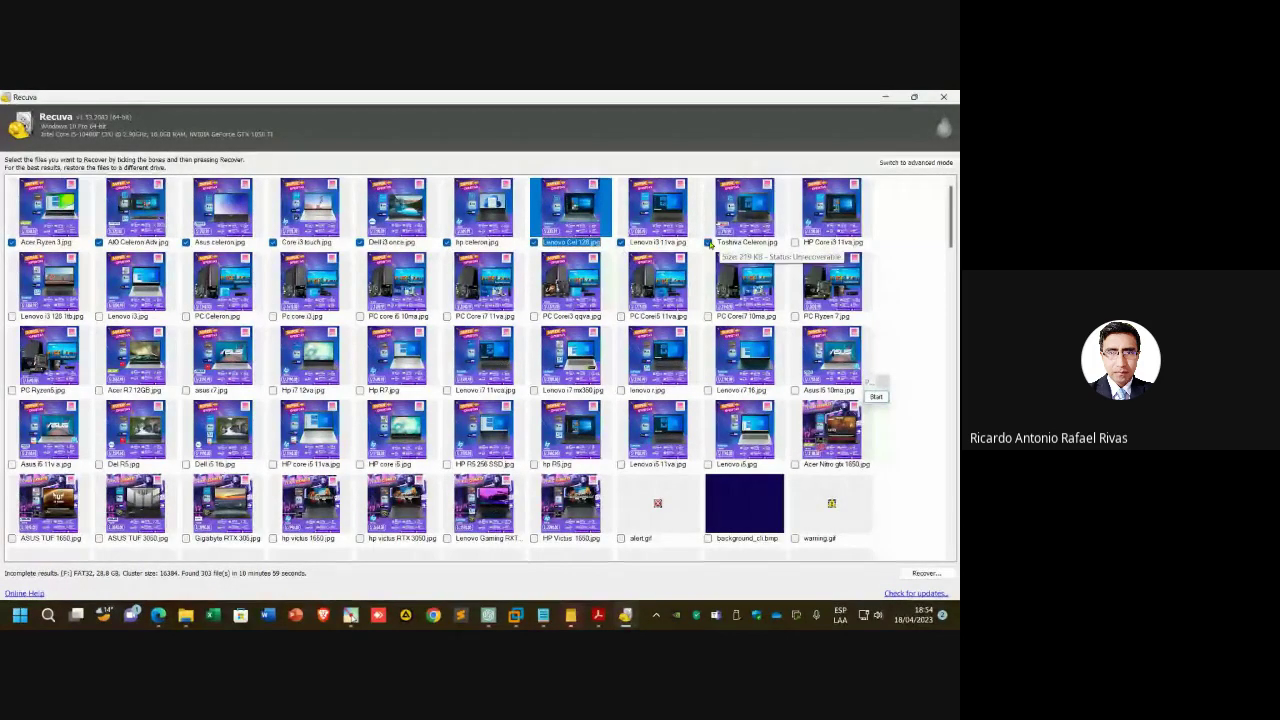
{"action": "left_click", "coordinate": [800, 244]}
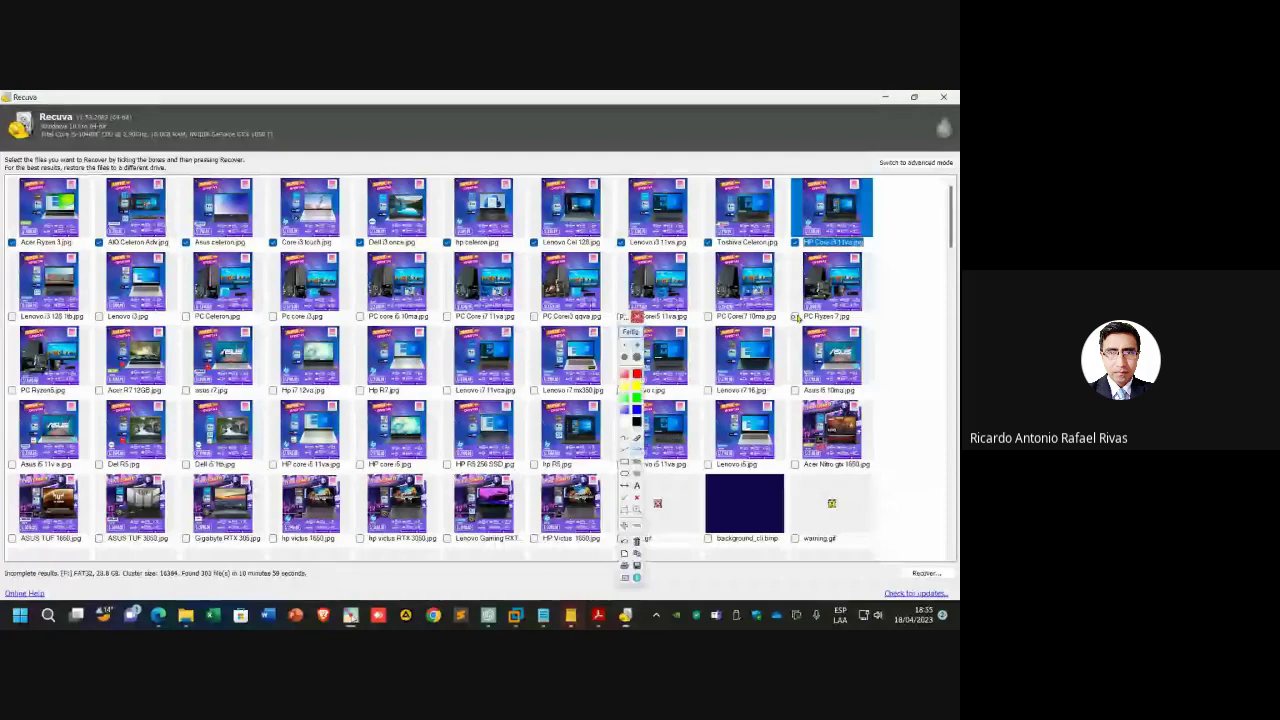
- Point a red arrow at the Recover option, end the annotation and start recovering the marked pictures
{"action": "left_click_drag", "start_coordinate": [862, 300], "coordinate": [906, 558]}
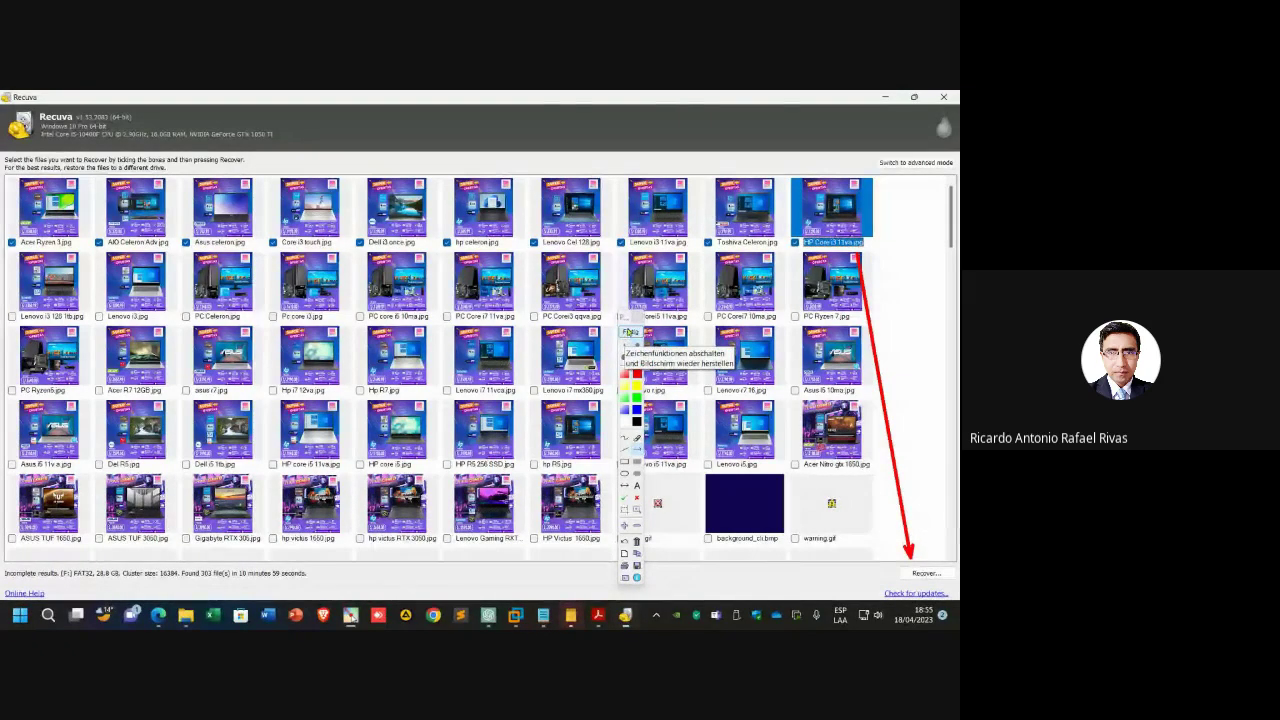
{"action": "left_click", "coordinate": [627, 334]}
{"action": "left_click", "coordinate": [906, 579]}
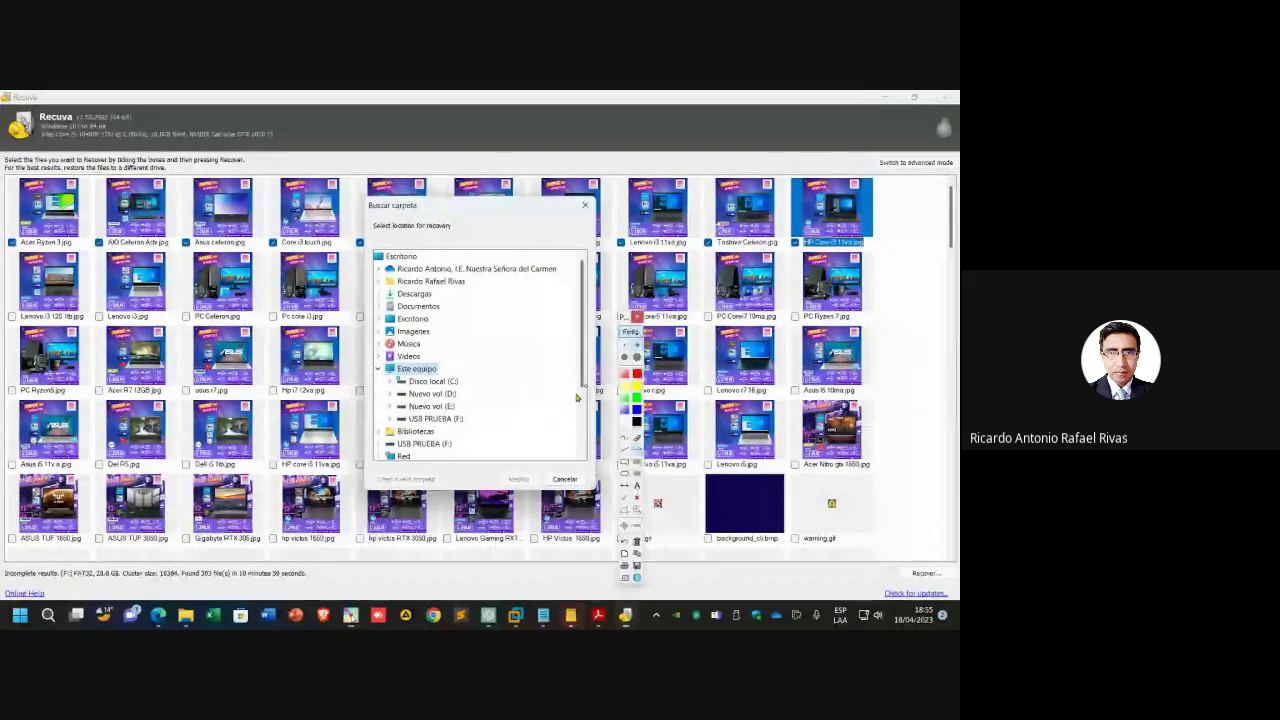
- Point a red arrow at 'USB PRUEBA (F:)' in the recovery location list and magnify that area
{"action": "left_click_drag", "start_coordinate": [538, 409], "coordinate": [466, 417]}
{"action": "scroll", "coordinate": [455, 427], "scroll_direction": "up", "scroll_amount": 2}
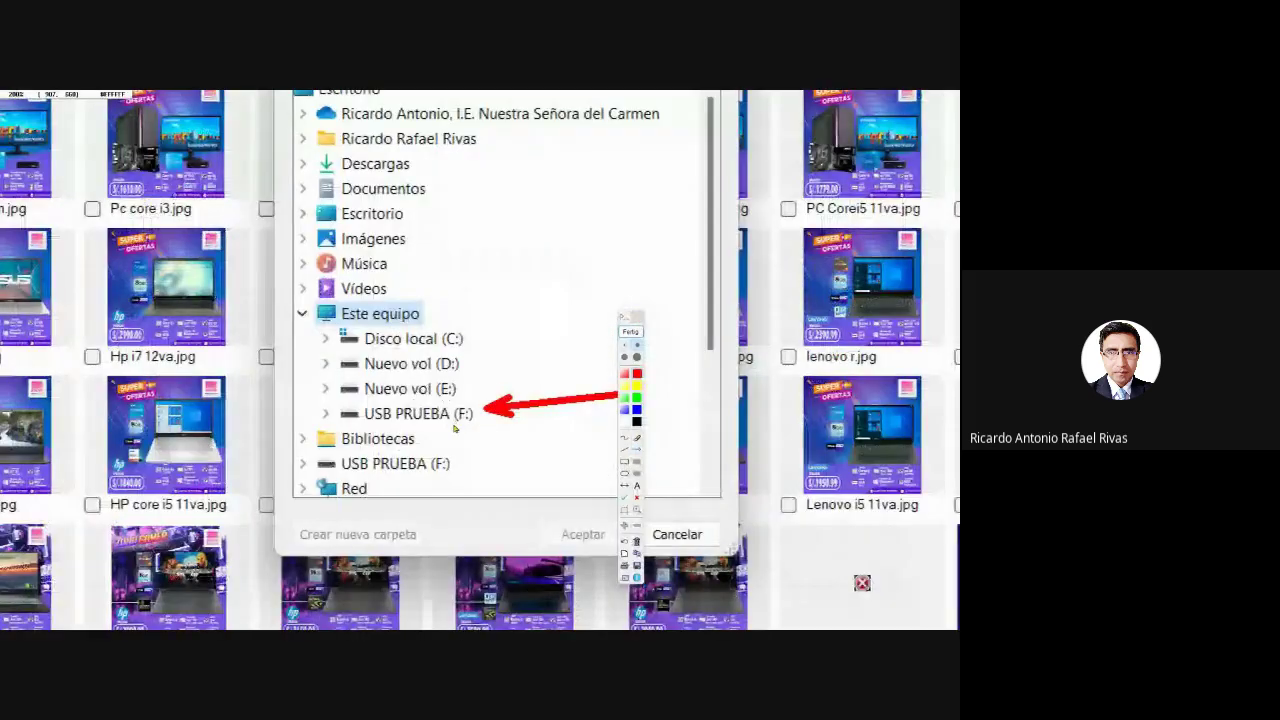
- Restore the normal magnification, point a red arrow at 'Escritorio' in the recovery location list and end the annotation
{"action": "scroll", "coordinate": [455, 427], "scroll_direction": "down", "scroll_amount": 2}
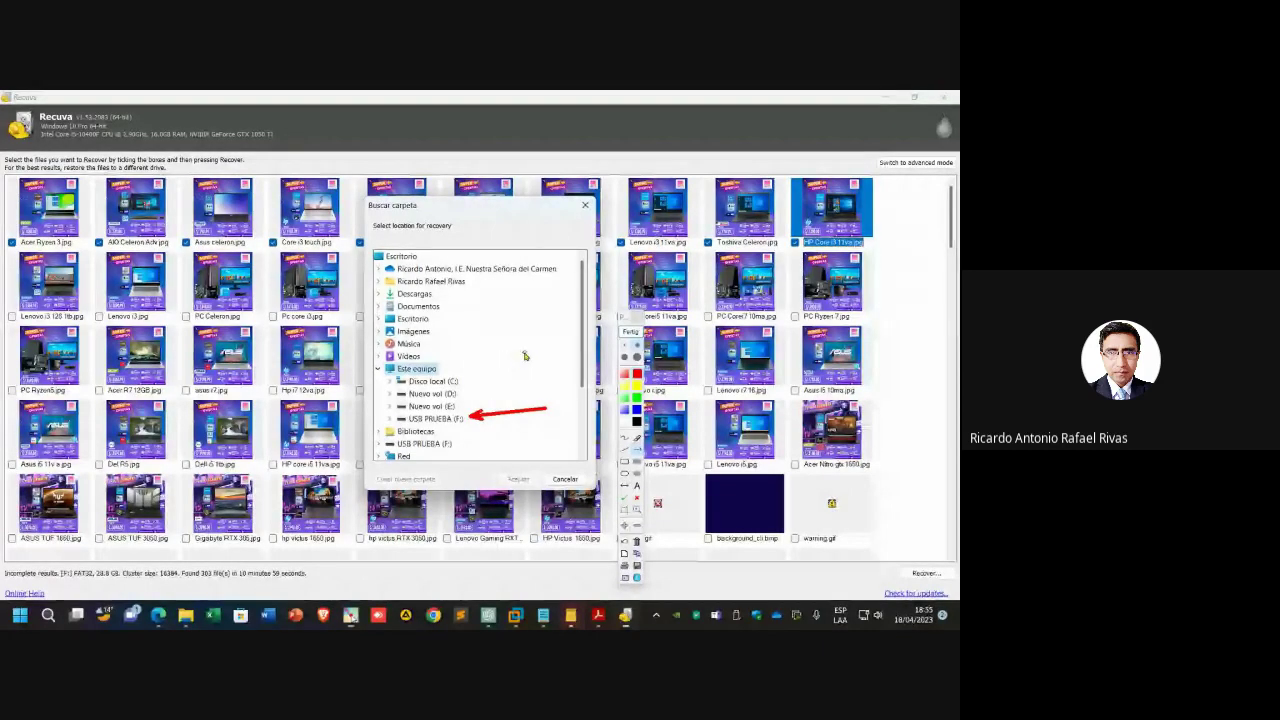
{"action": "left_click_drag", "start_coordinate": [529, 335], "coordinate": [432, 321]}
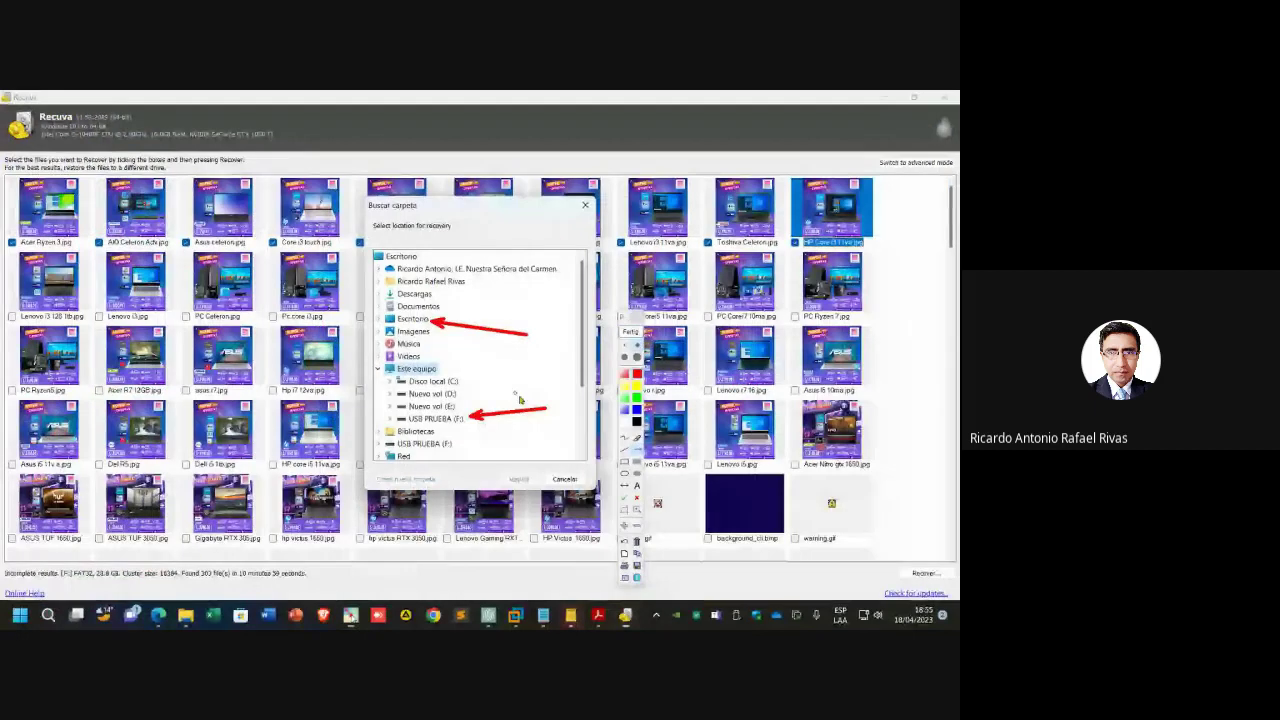
{"action": "left_click", "coordinate": [630, 333]}
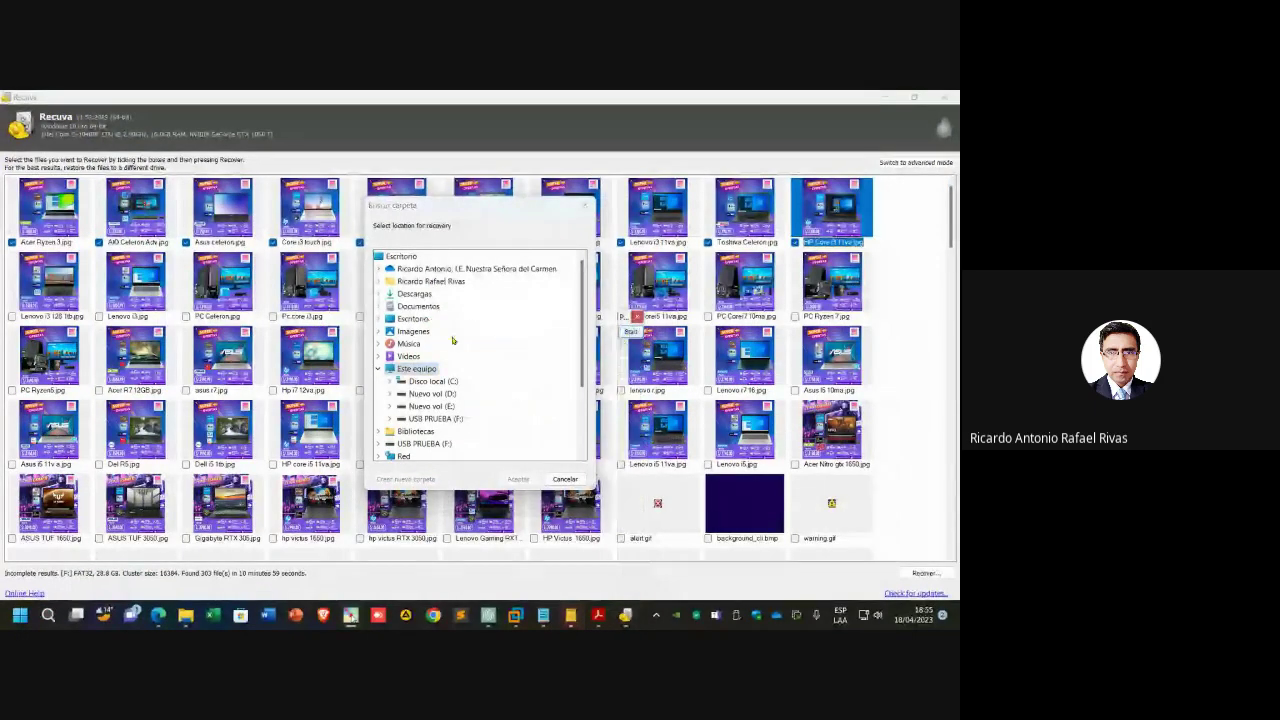
- Create a folder named 'Recuperados abril' inside 'Escritorio' and close the recovery location dialog
{"action": "double_click", "coordinate": [413, 318]}
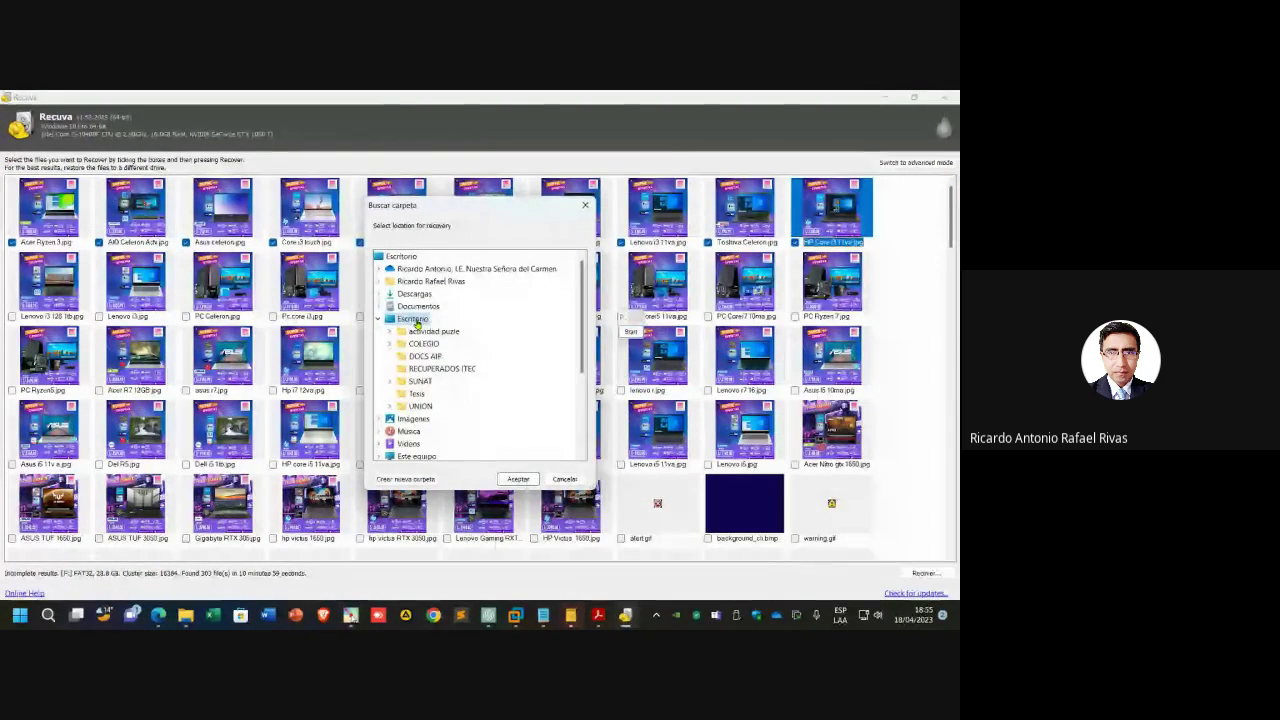
{"action": "left_click", "coordinate": [407, 480]}
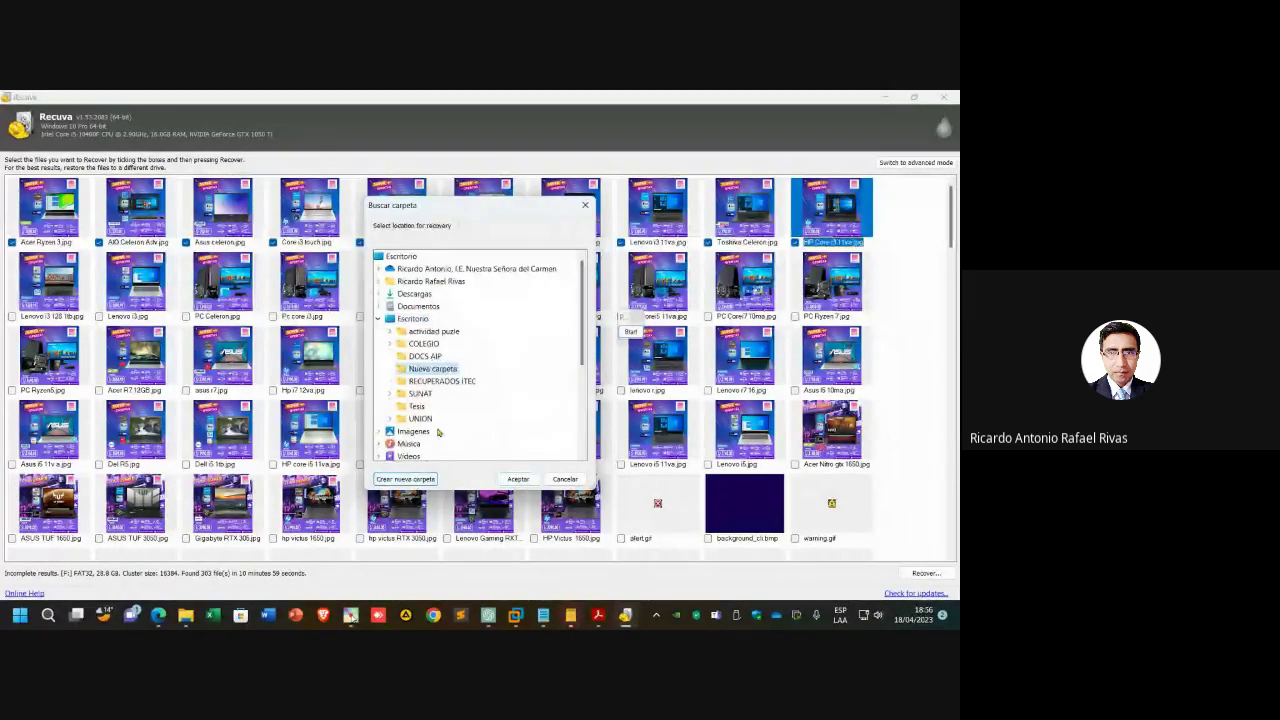
{"action": "right_click", "coordinate": [452, 370]}
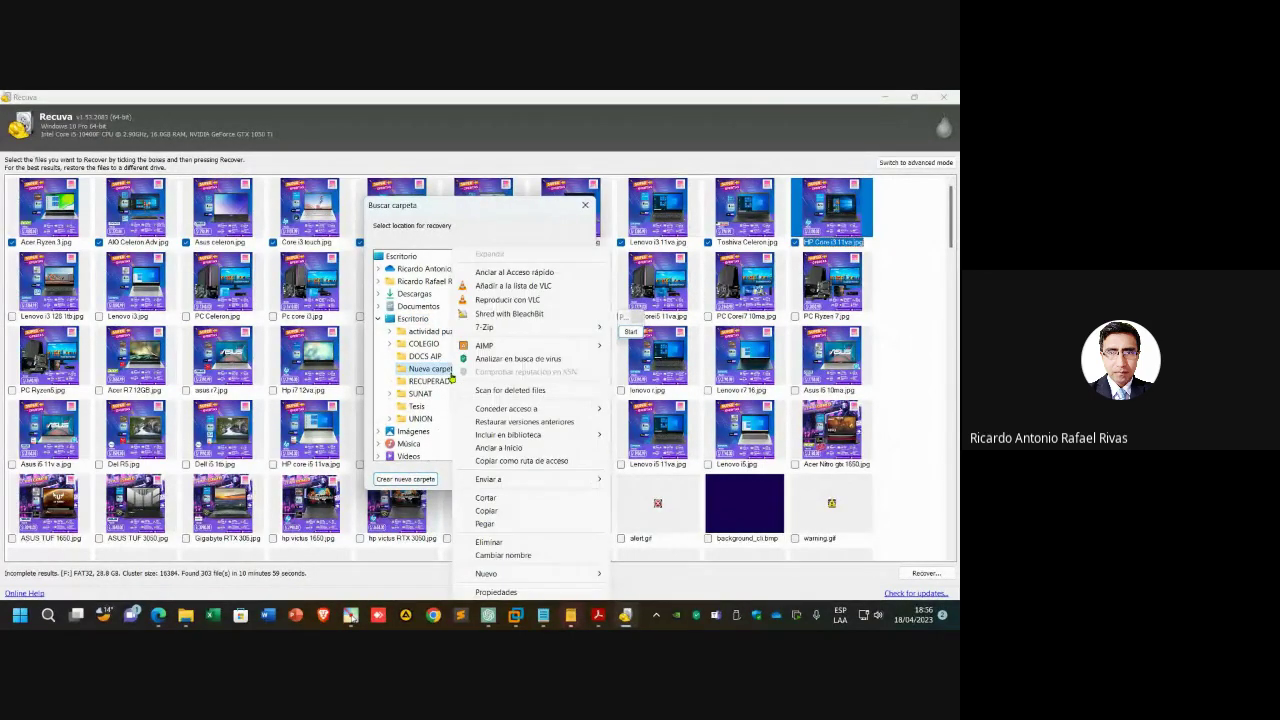
{"action": "left_click", "coordinate": [526, 557]}
{"action": "type", "text": "Re"}
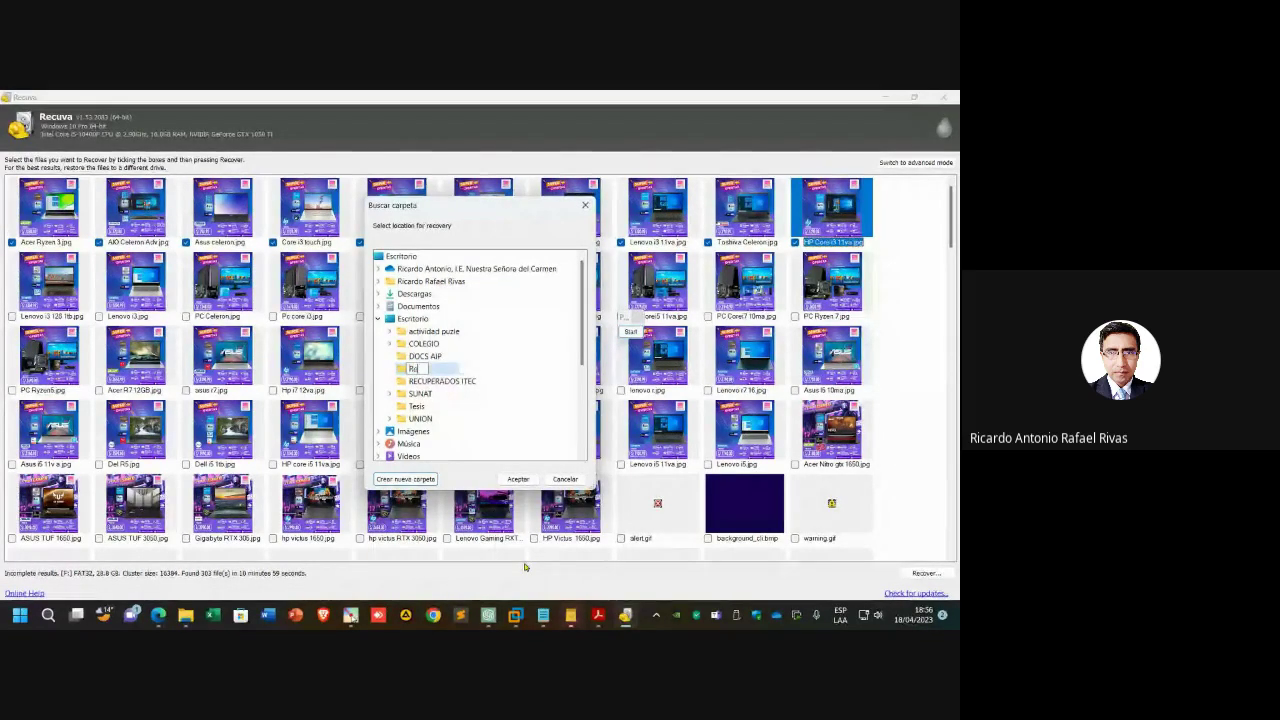
{"action": "type", "text": "cuperados"}
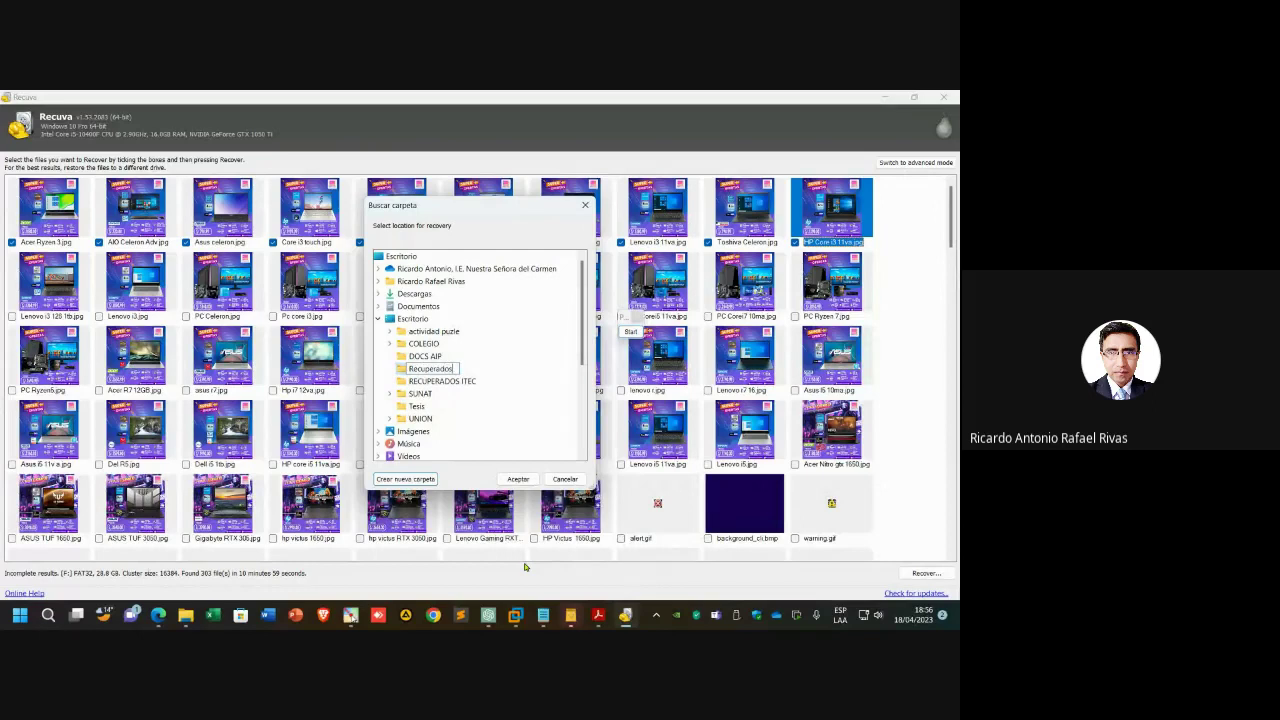
{"action": "type", "text": " abril"}
{"action": "key", "text": "Return"}
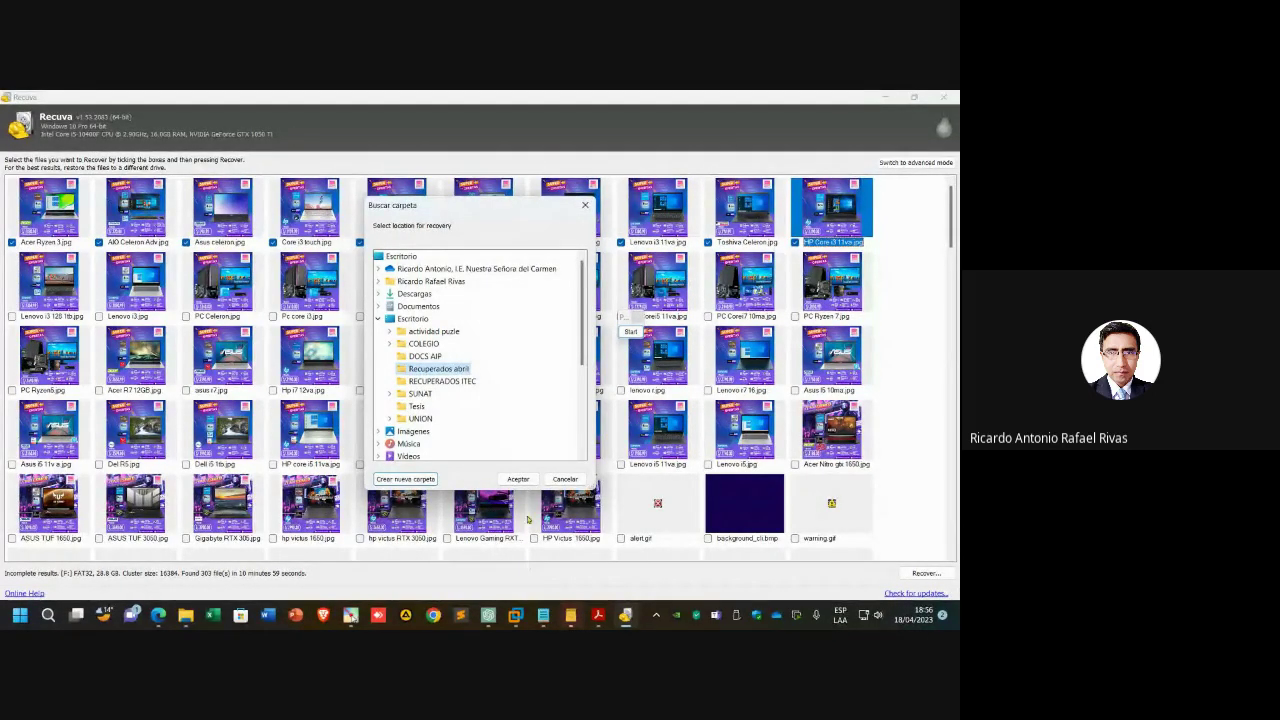
{"action": "left_click", "coordinate": [574, 481]}
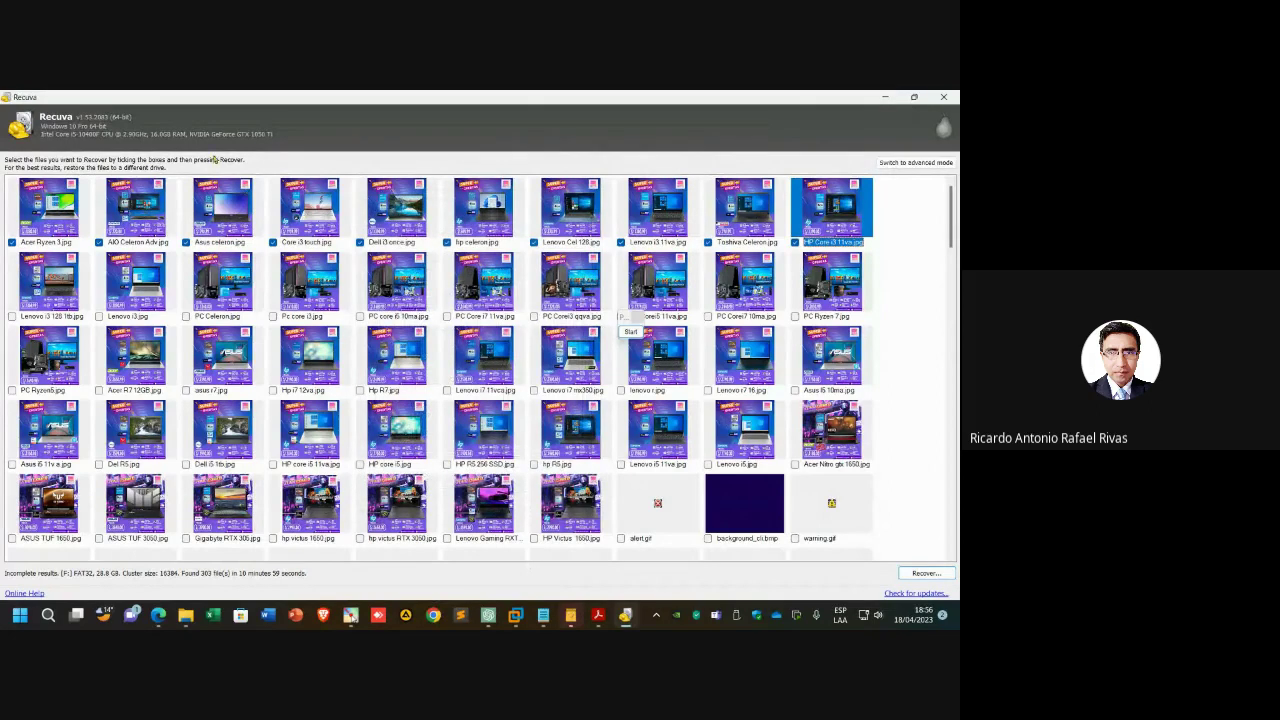
- Recover the marked pictures into the 'Recuperados abril' folder in 'Escritorio' and dismiss the completion report
{"action": "left_click", "coordinate": [926, 575]}
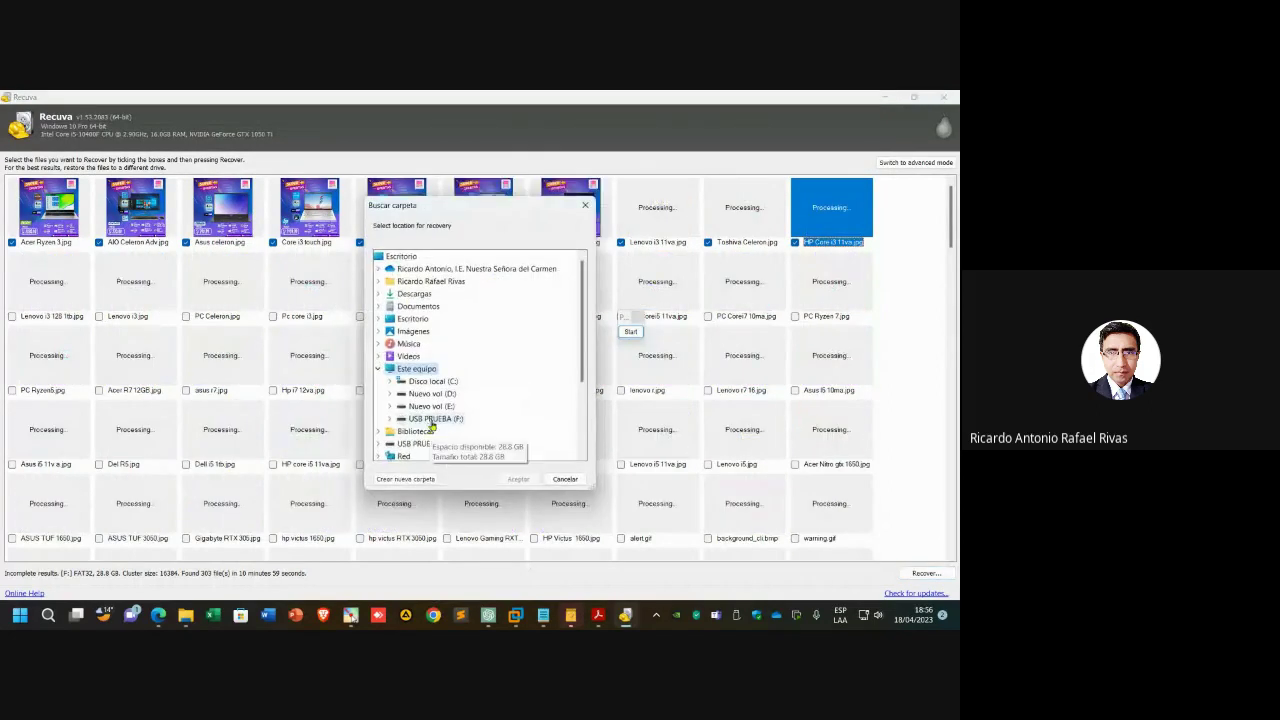
{"action": "left_click", "coordinate": [380, 319]}
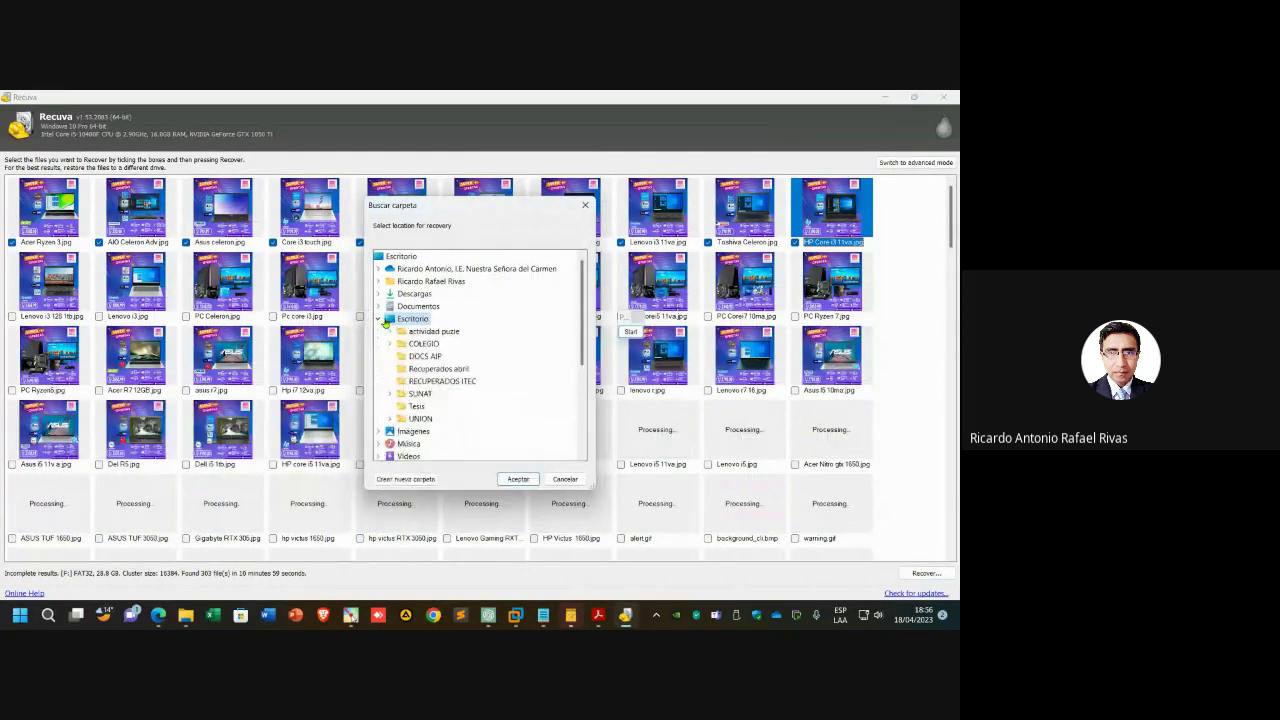
{"action": "left_click", "coordinate": [378, 320]}
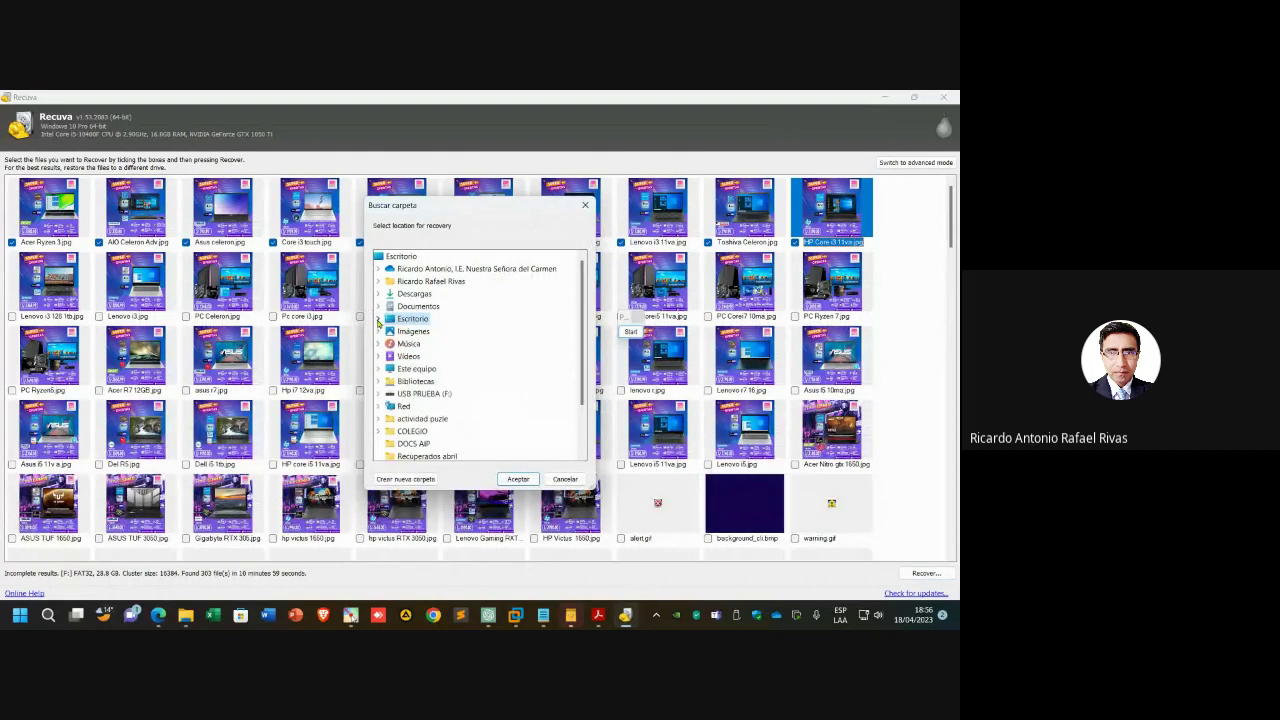
{"action": "left_click", "coordinate": [379, 320]}
{"action": "left_click", "coordinate": [445, 369]}
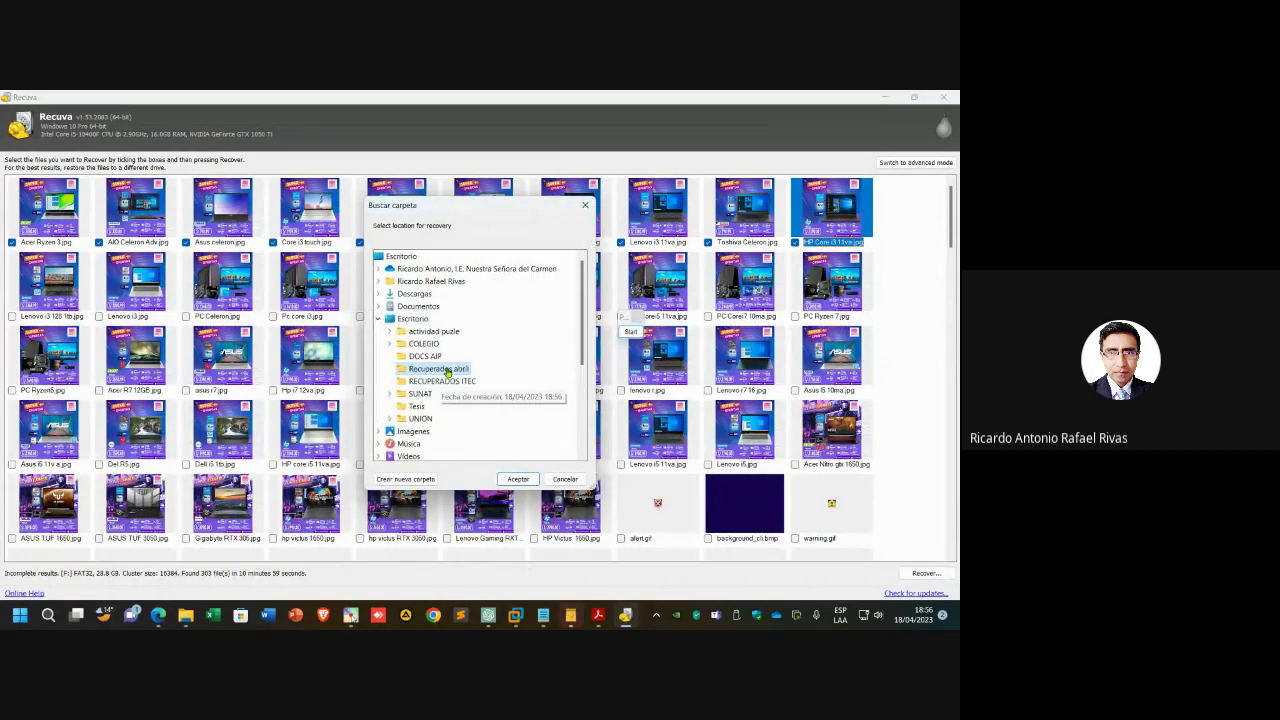
{"action": "left_click", "coordinate": [514, 484]}
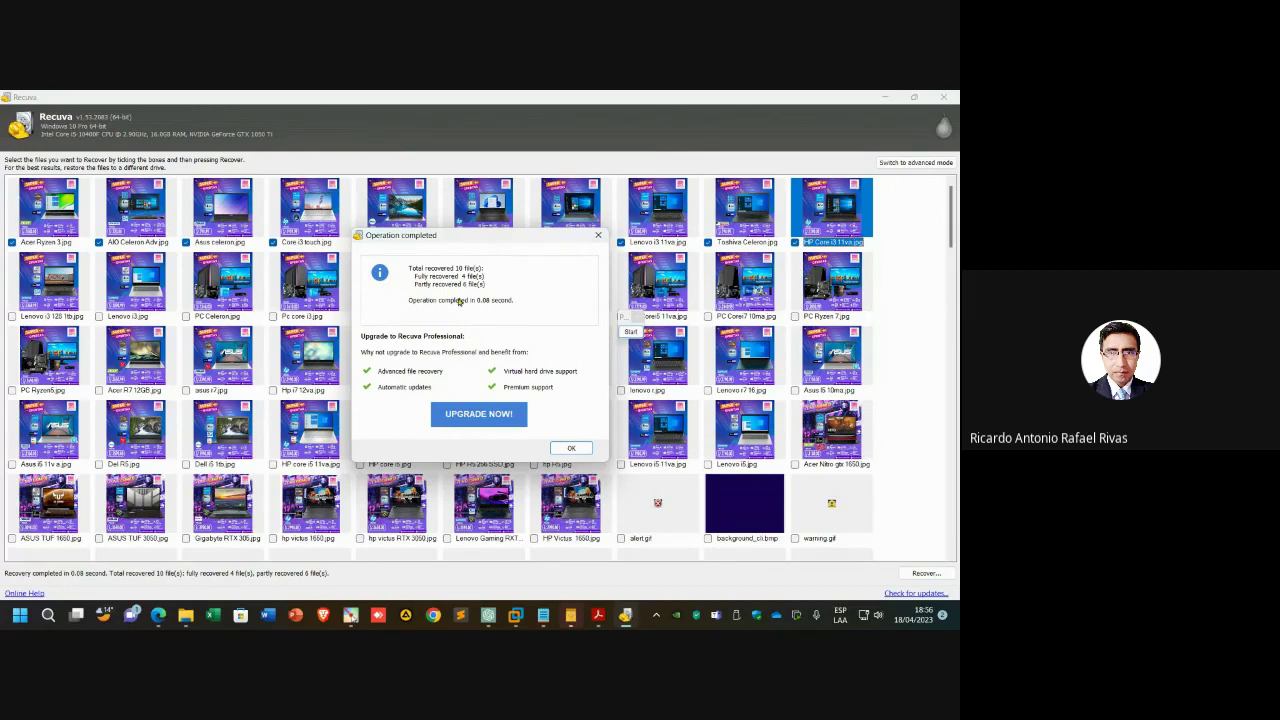
{"action": "left_click", "coordinate": [572, 449]}
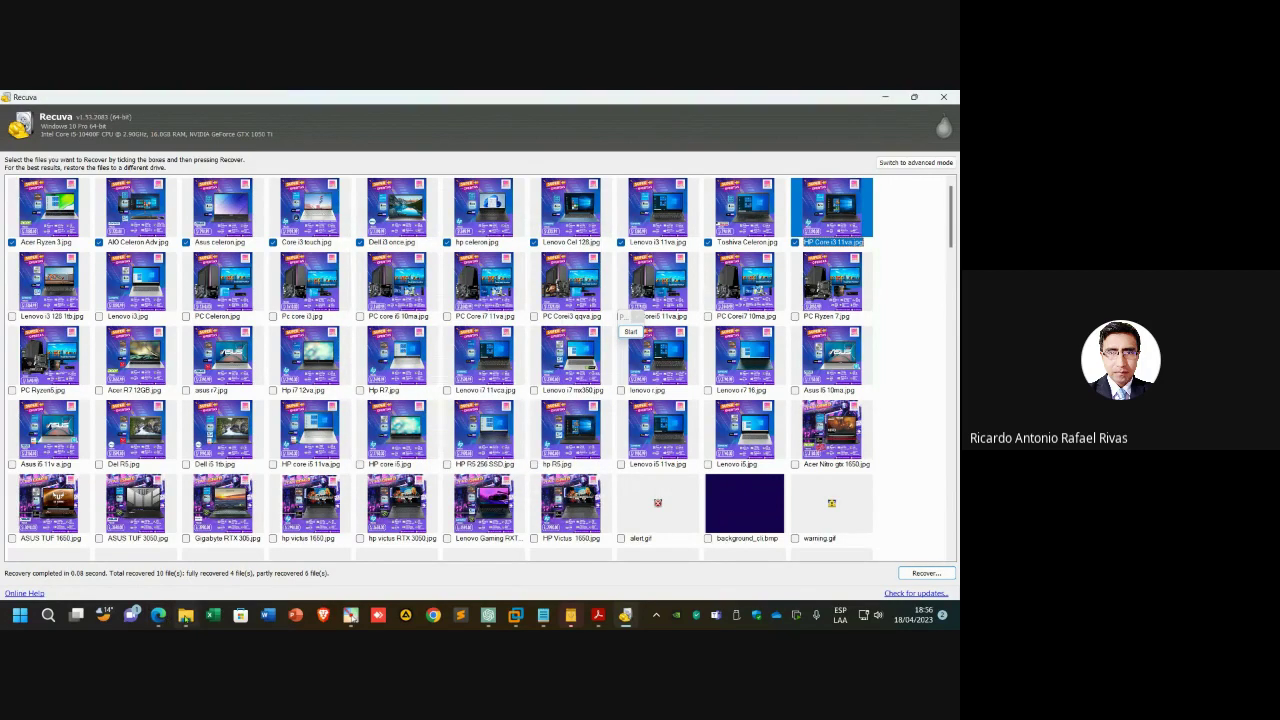
- Open the 'Recuperados abril' folder on the desktop in File Explorer and examine the recovered pictures
{"action": "left_click", "coordinate": [185, 615]}
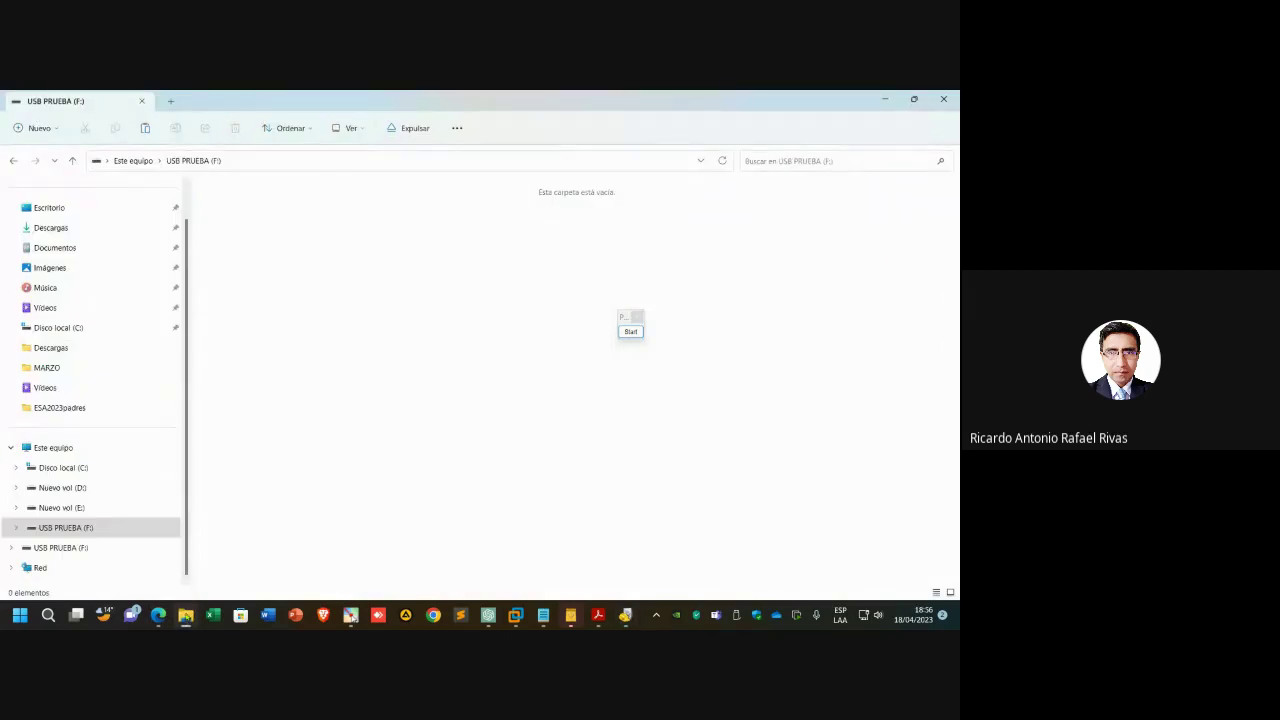
{"action": "left_click", "coordinate": [75, 214]}
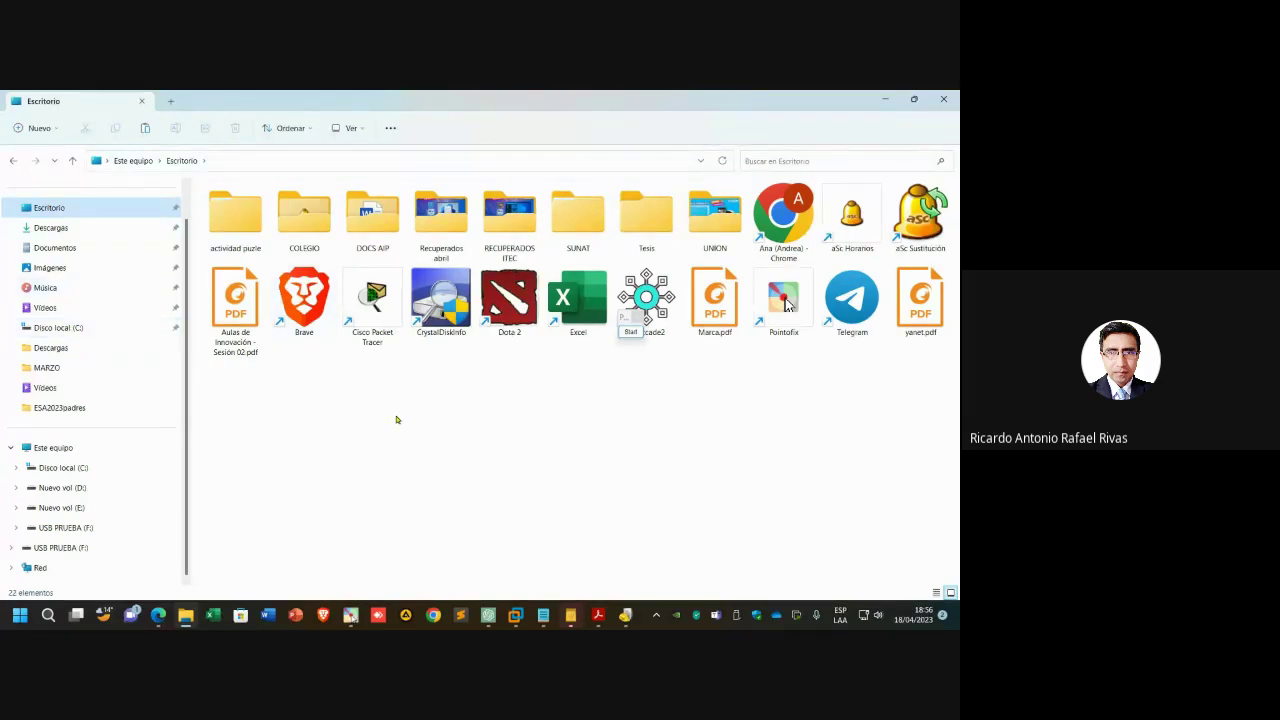
{"action": "left_click", "coordinate": [423, 224]}
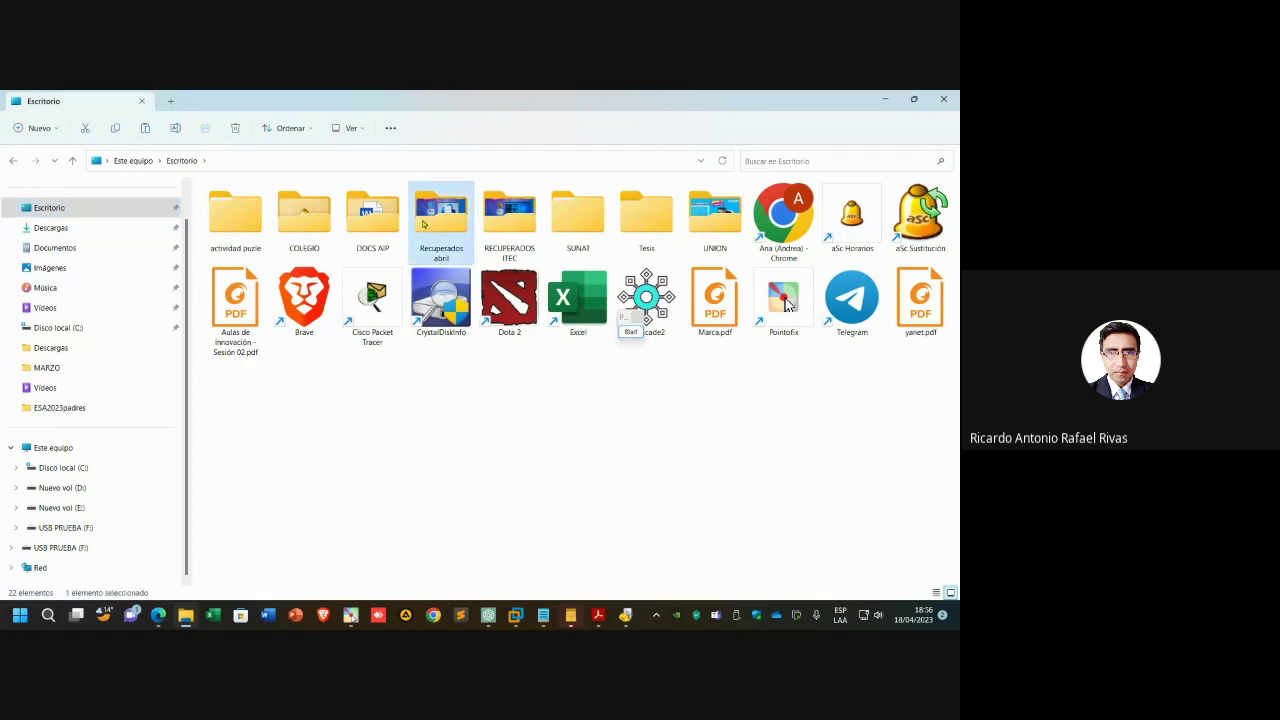
{"action": "double_click", "coordinate": [430, 253]}
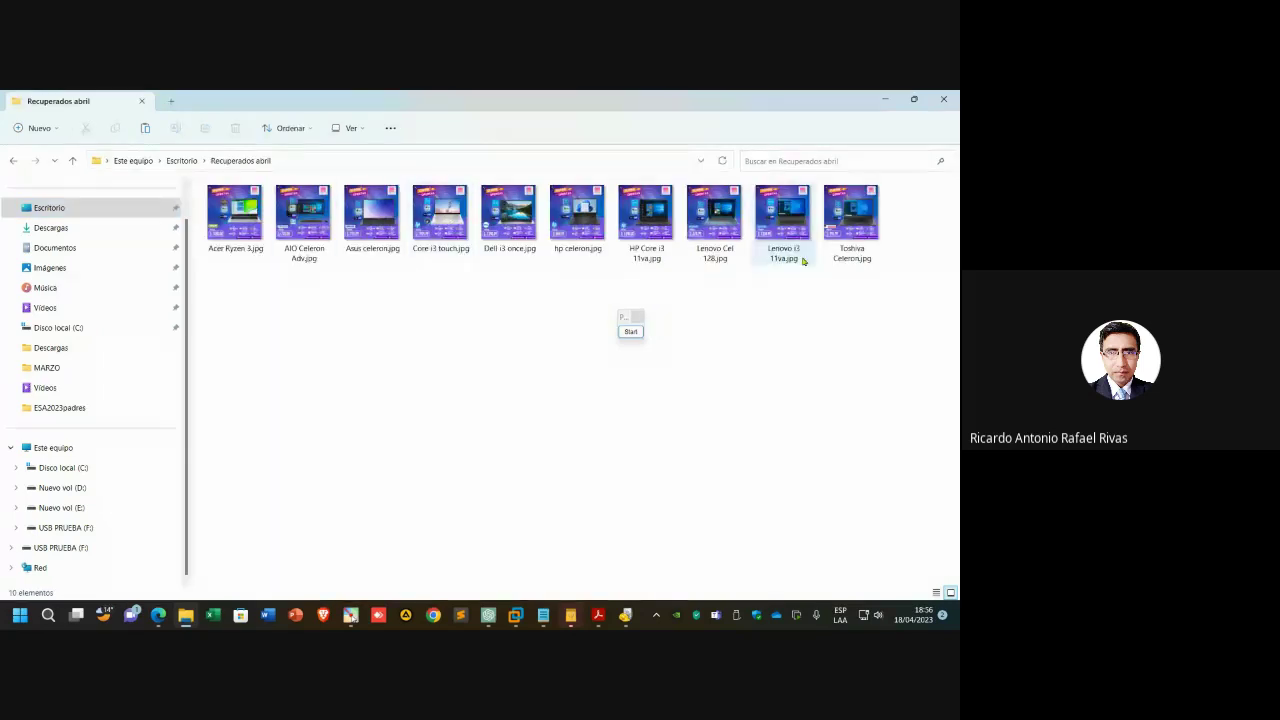
{"action": "left_click_drag", "start_coordinate": [899, 284], "coordinate": [200, 185]}
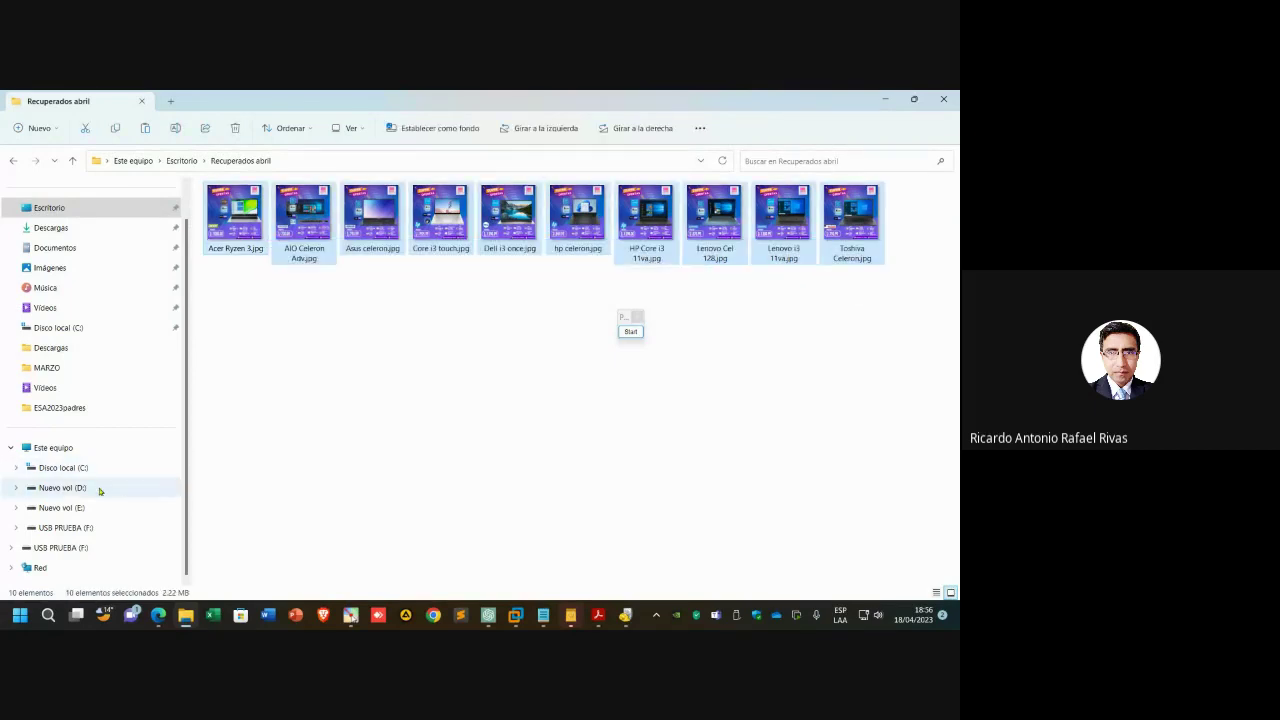
{"action": "left_click", "coordinate": [630, 275]}
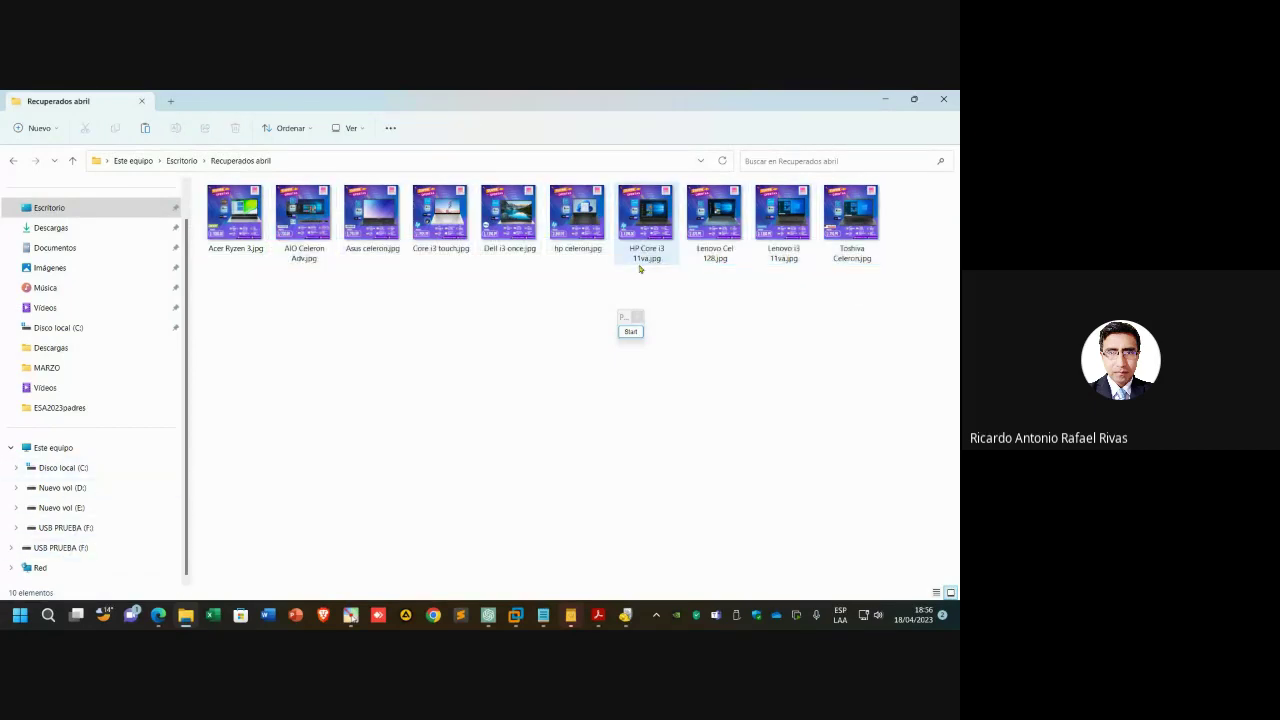
{"action": "left_click_drag", "start_coordinate": [898, 310], "coordinate": [289, 314]}
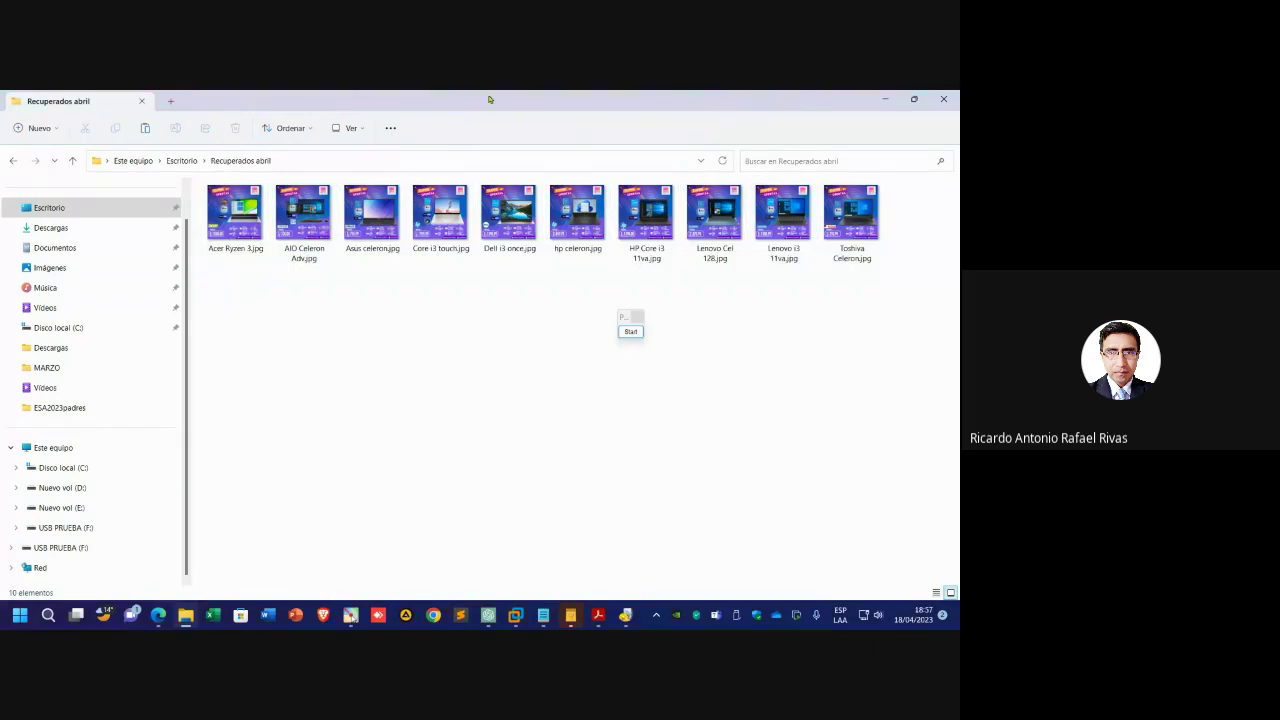
- Arrange the 'Recuperados abril' folder beside the Meet call and bring Recuva up next to the call
{"action": "key", "text": "super+Right"}
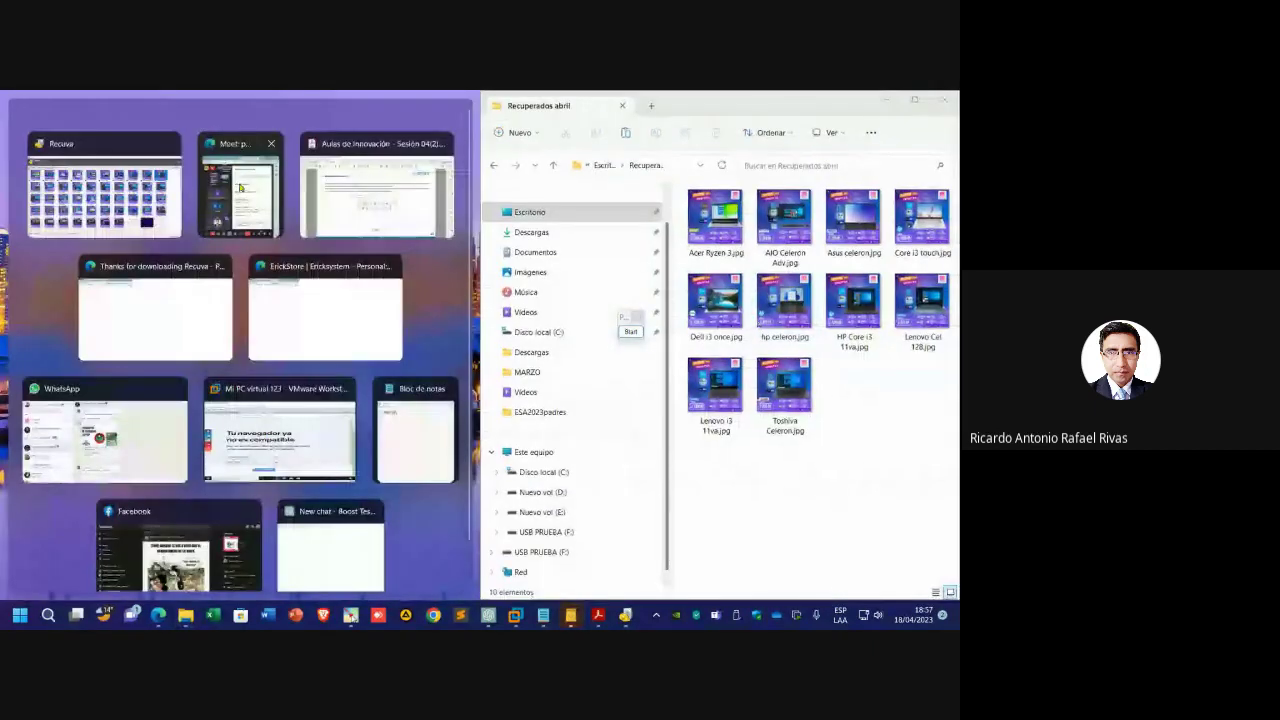
{"action": "left_click", "coordinate": [240, 185]}
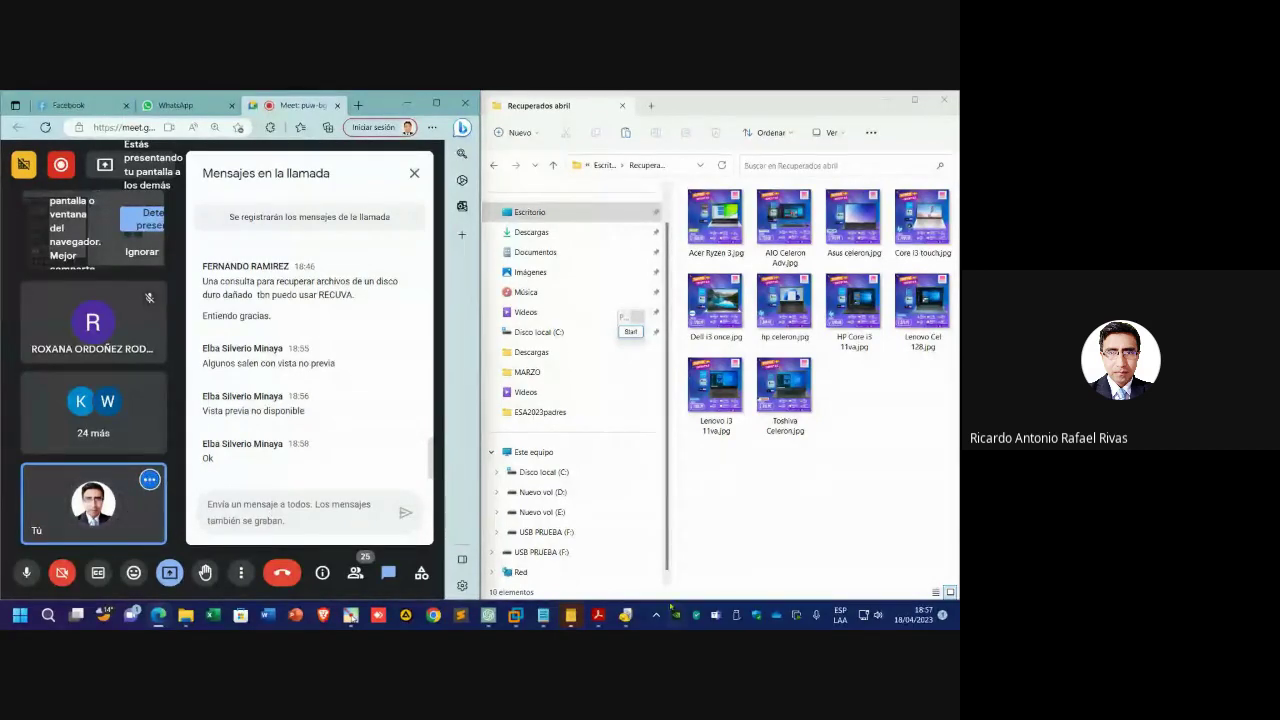
{"action": "left_click", "coordinate": [625, 615]}
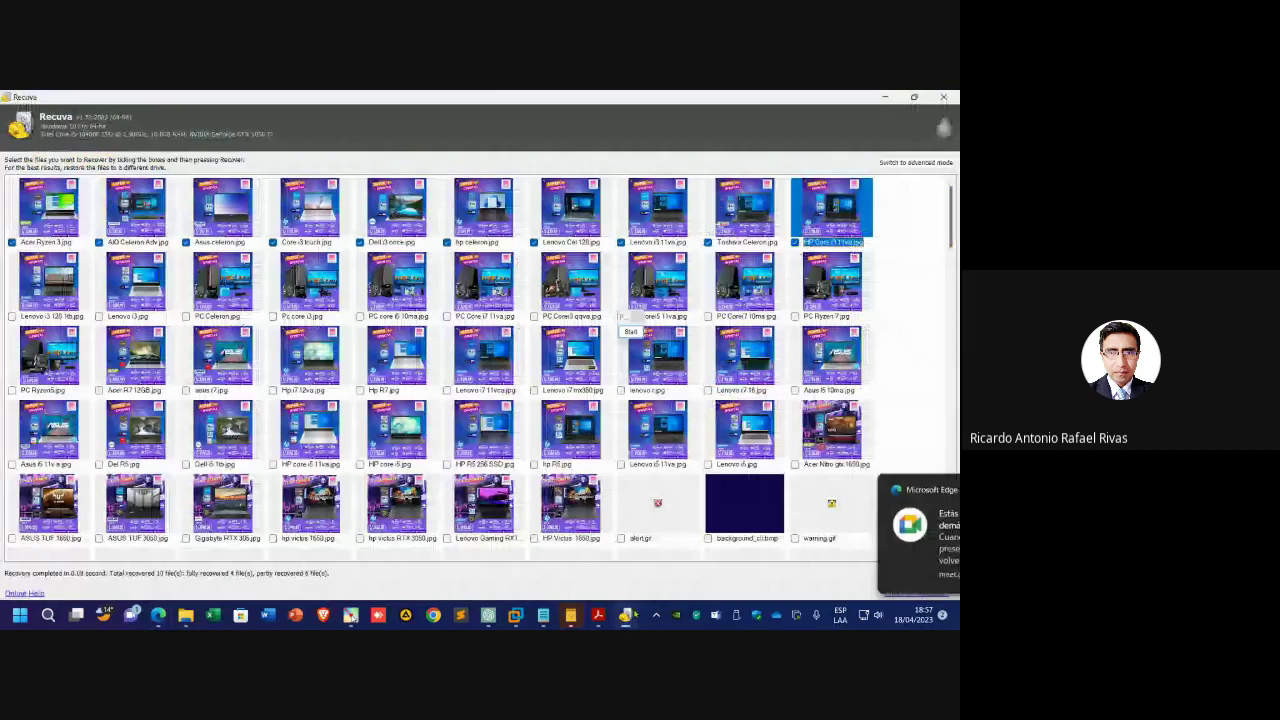
{"action": "key", "text": "super+Down"}
- Stop the Meet presentation, share the screen again and hide the sharing notice
{"action": "left_click", "coordinate": [169, 572]}
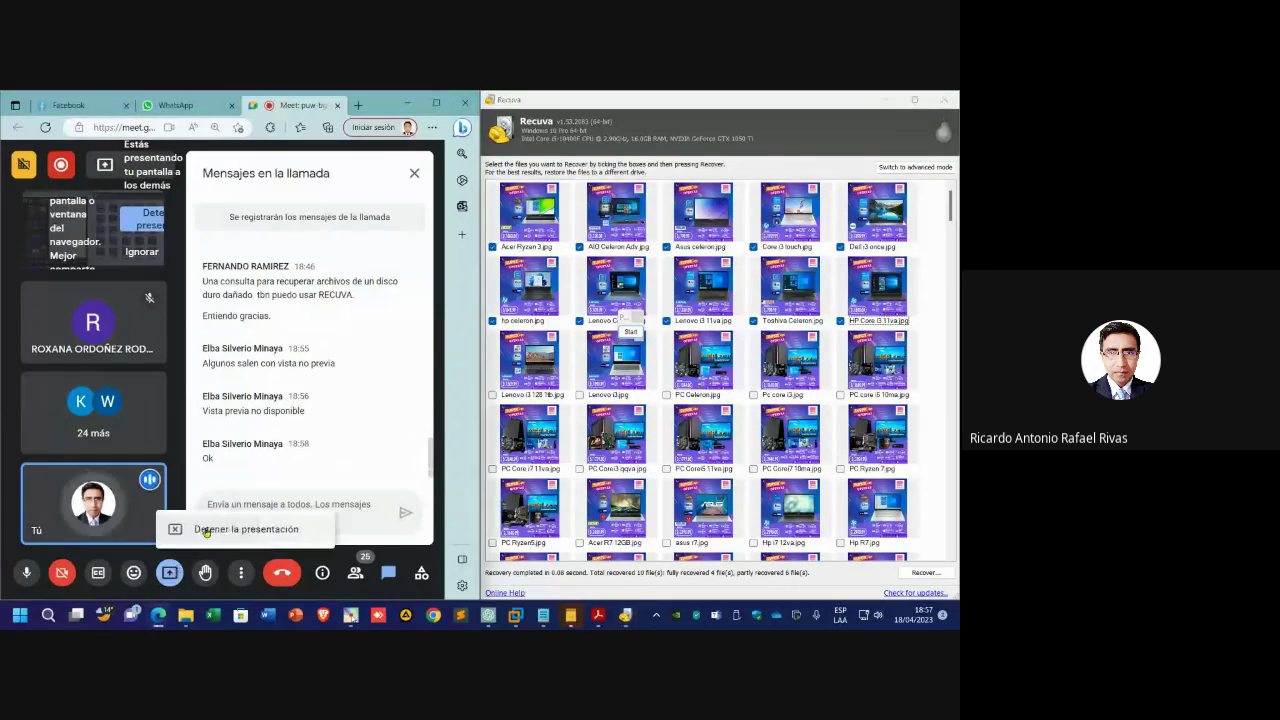
{"action": "left_click", "coordinate": [206, 527]}
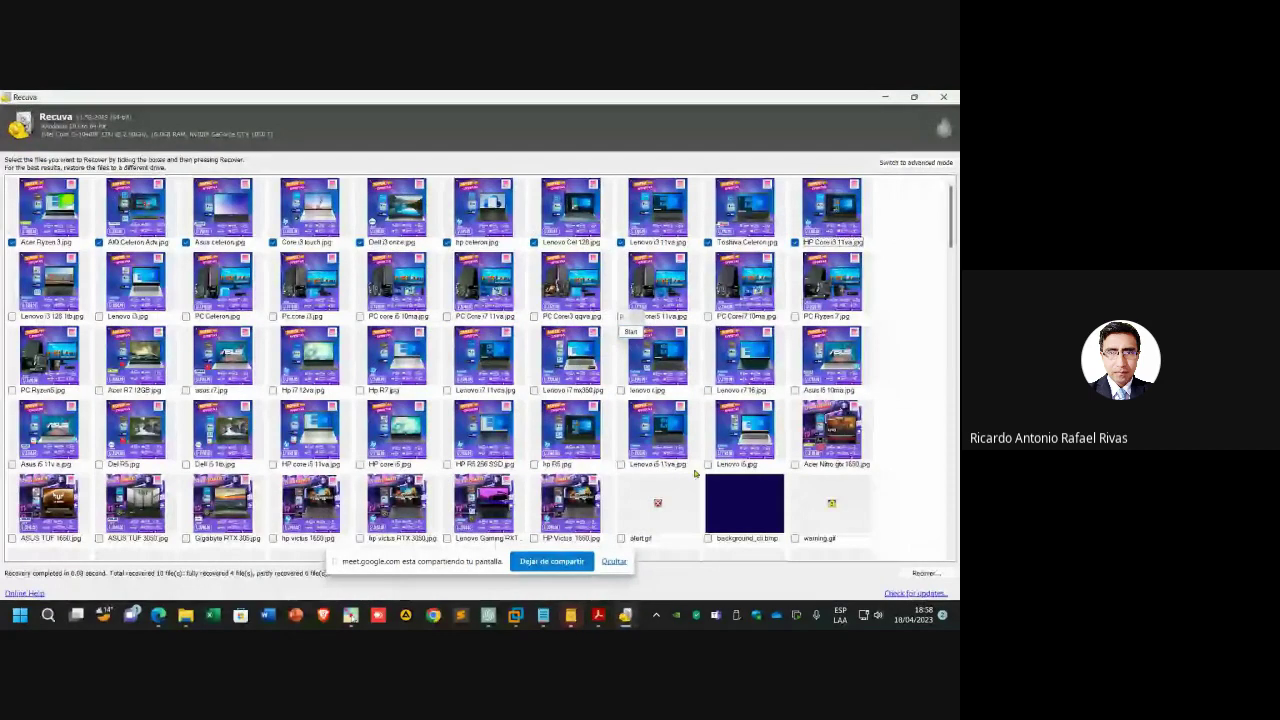
{"action": "left_click", "coordinate": [614, 561]}
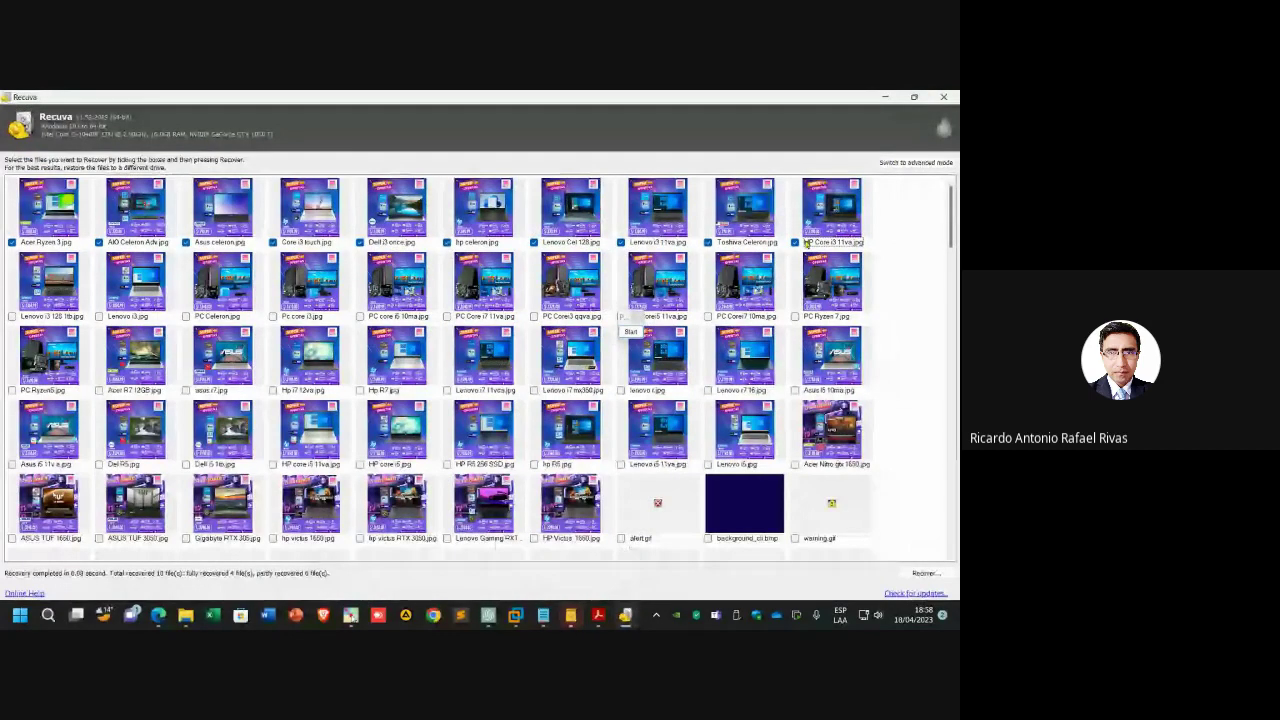
- Close Recuva, restart its wizard from the desktop and accept All Files as the file type
{"action": "left_click", "coordinate": [943, 97]}
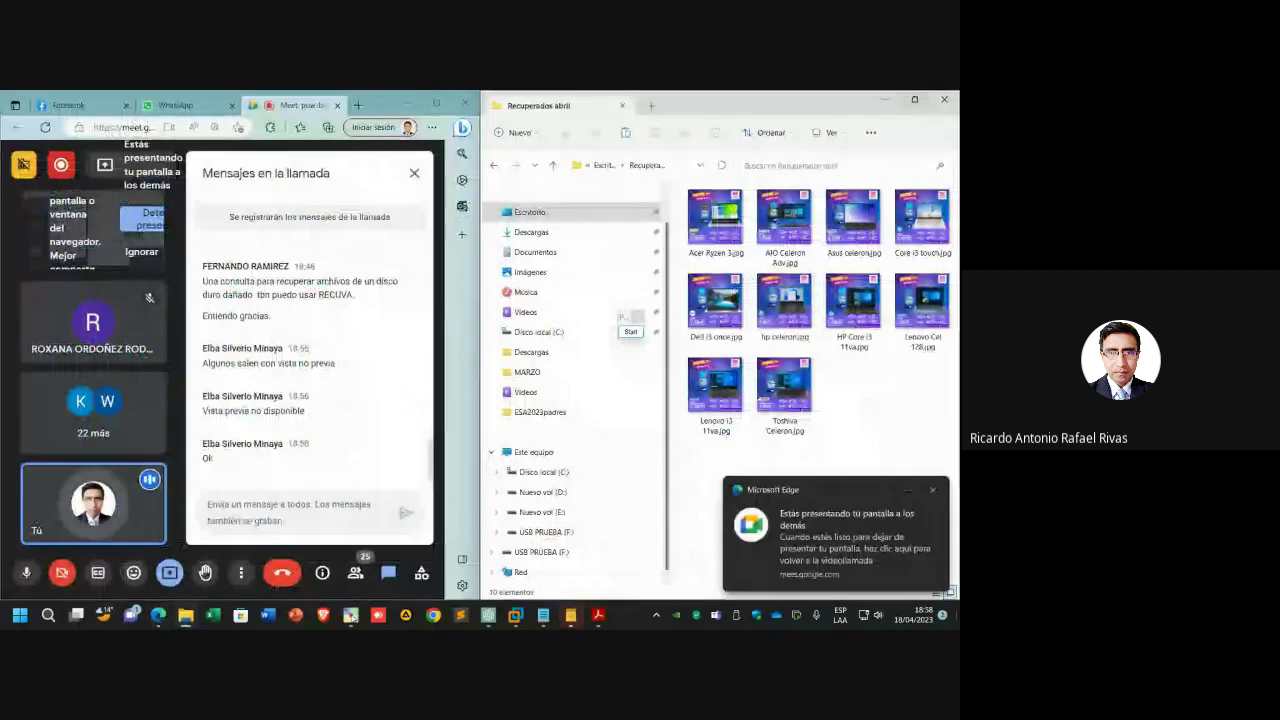
{"action": "key", "text": "super+d"}
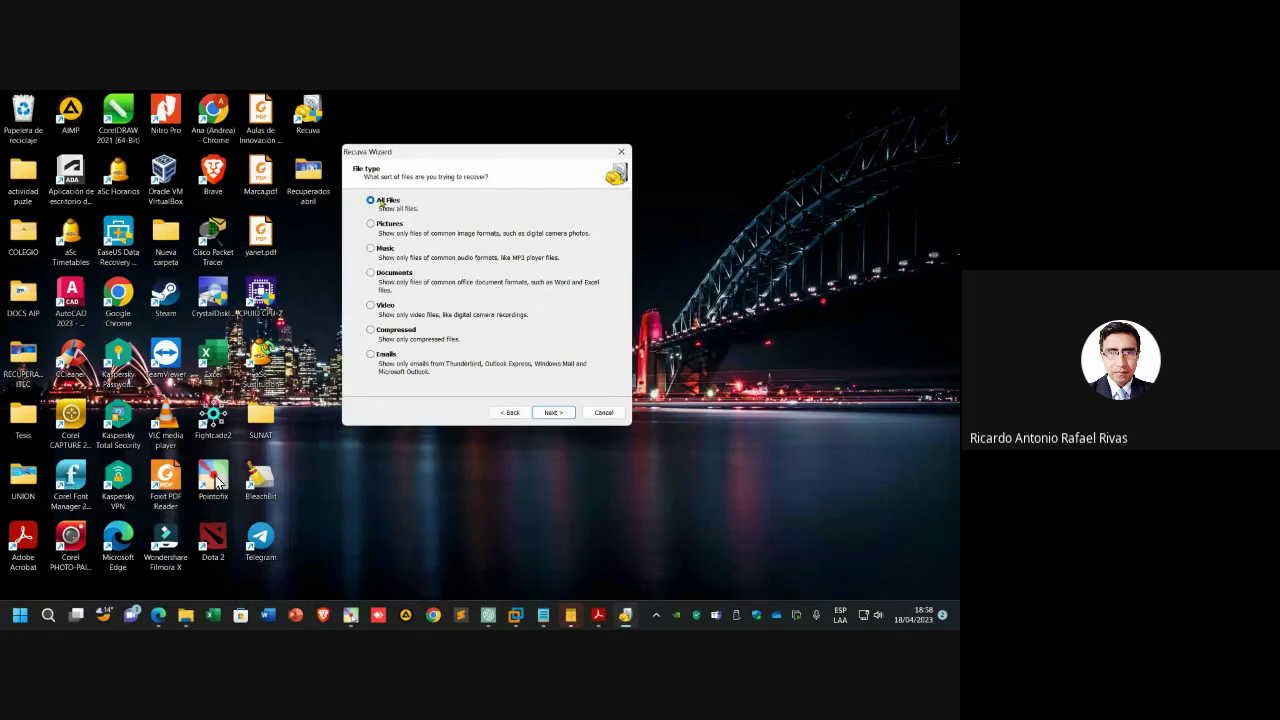
{"action": "left_click", "coordinate": [556, 413]}
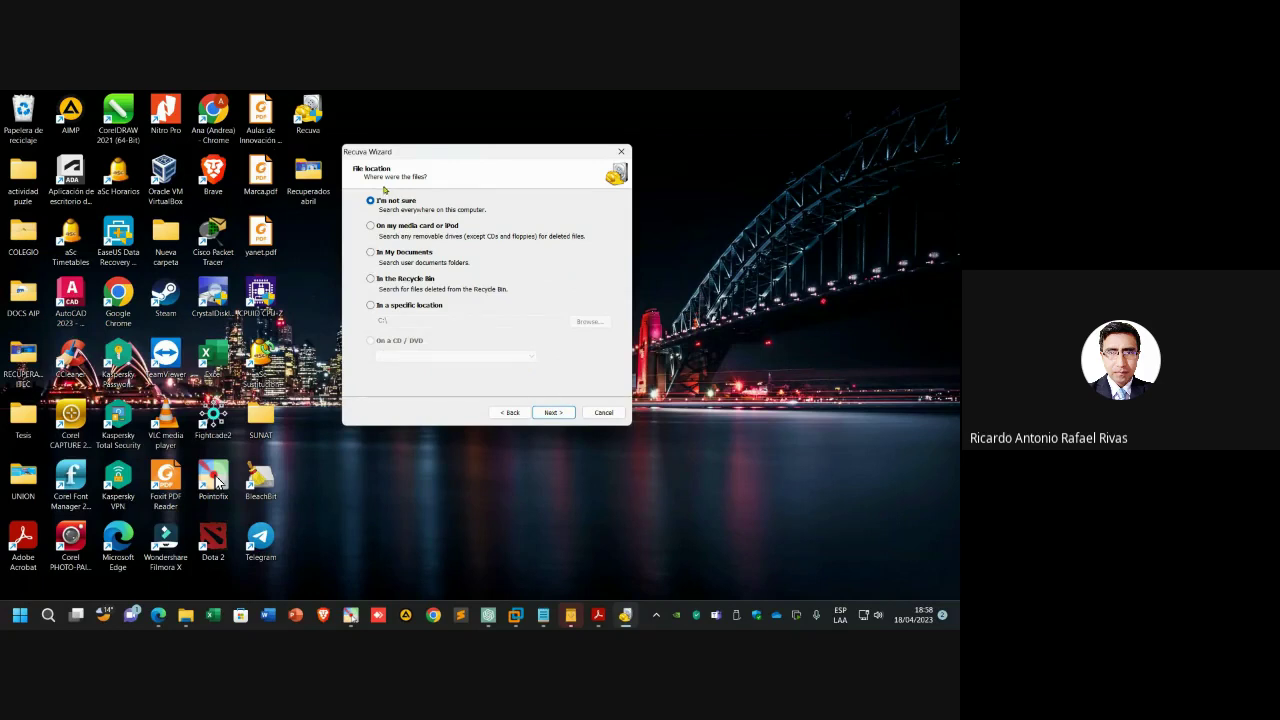
- Choose the USB PRUEBA (F:) drive as the specific location to search and continue the wizard
{"action": "left_click", "coordinate": [371, 306]}
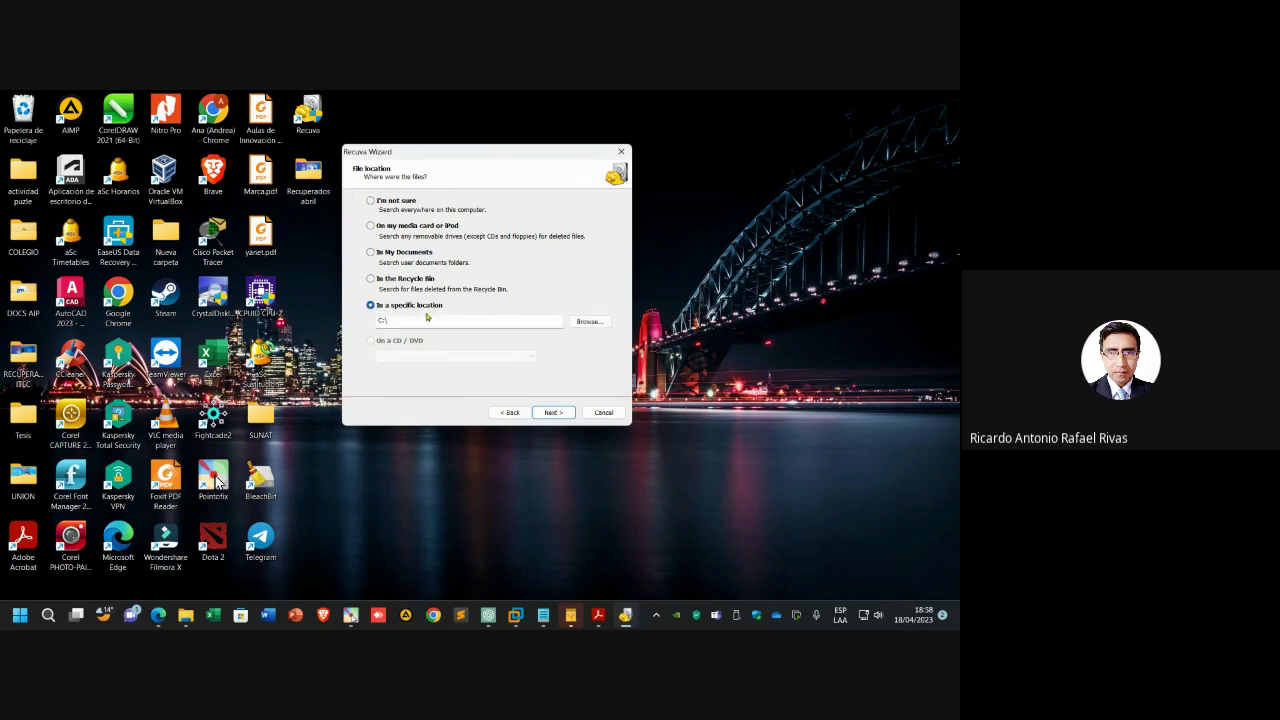
{"action": "left_click", "coordinate": [587, 322]}
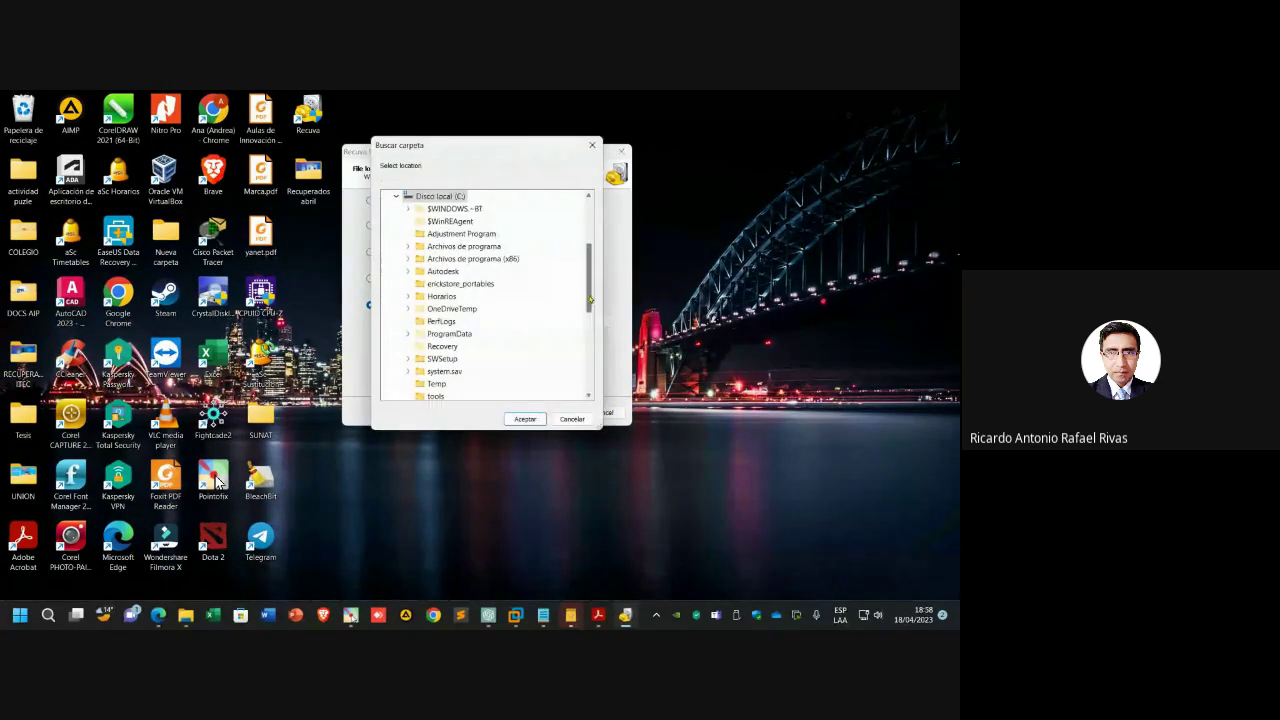
{"action": "left_click_drag", "start_coordinate": [590, 305], "coordinate": [590, 255]}
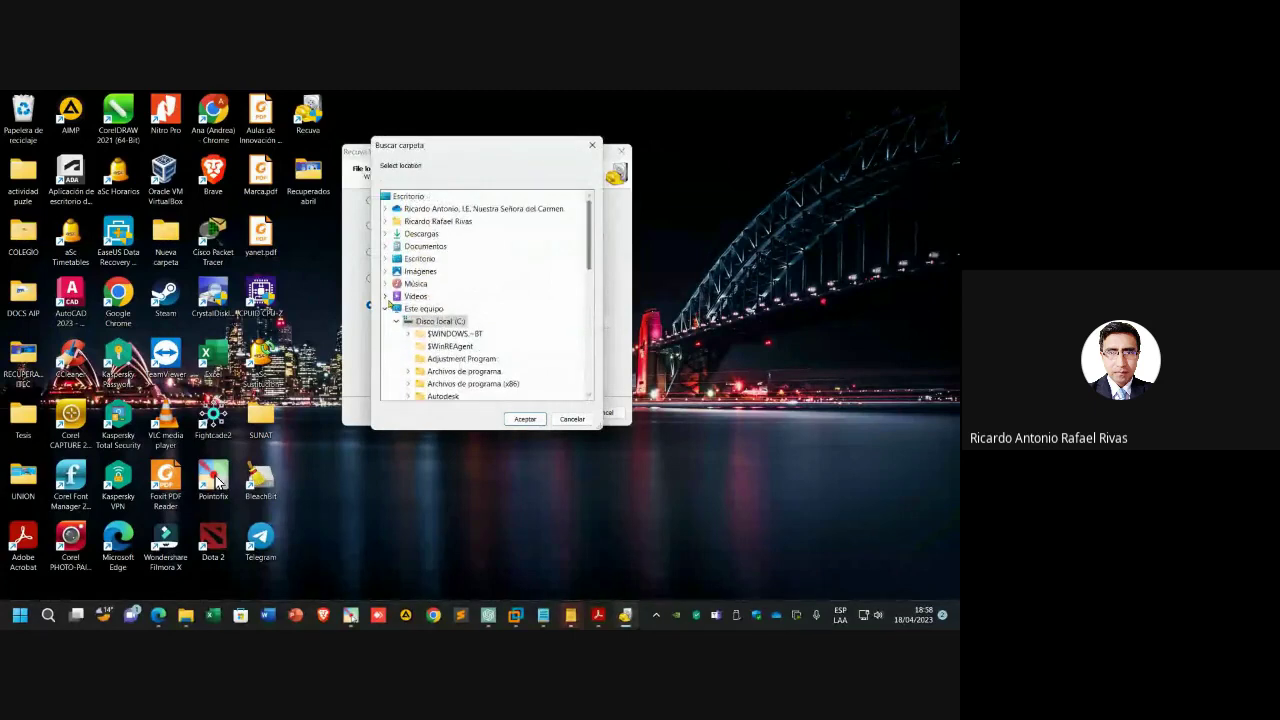
{"action": "left_click", "coordinate": [398, 322]}
{"action": "left_click", "coordinate": [461, 360]}
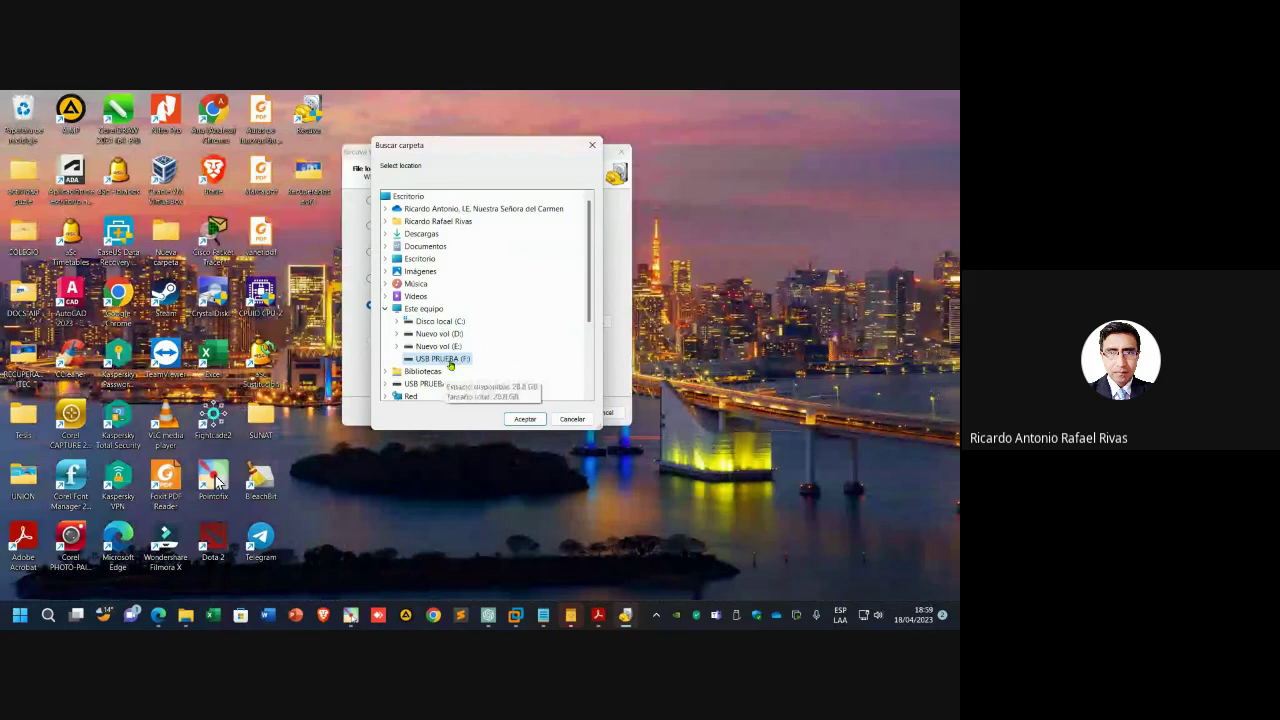
{"action": "left_click", "coordinate": [525, 418]}
{"action": "left_click", "coordinate": [553, 412]}
- Run a search with Deep Scan enabled and stop it early to list the files found so far
{"action": "left_click", "coordinate": [446, 311]}
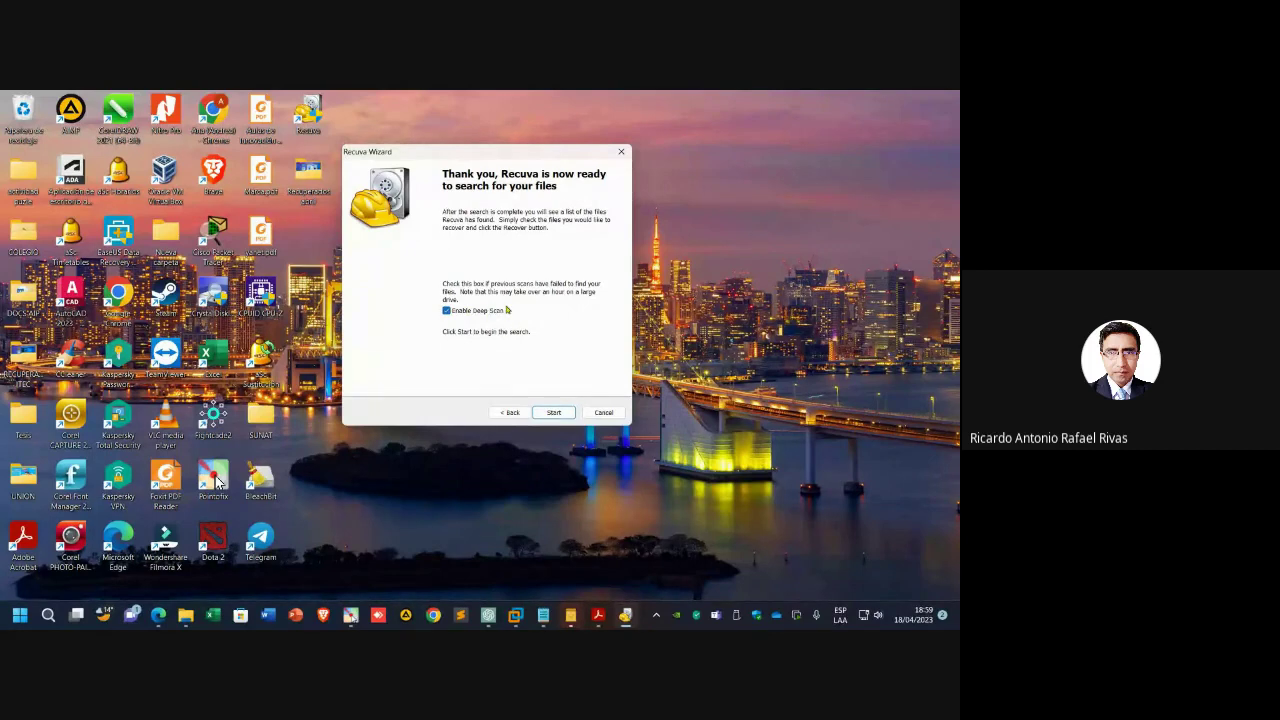
{"action": "left_click", "coordinate": [542, 413]}
{"action": "left_click_drag", "start_coordinate": [840, 375], "coordinate": [342, 259]}
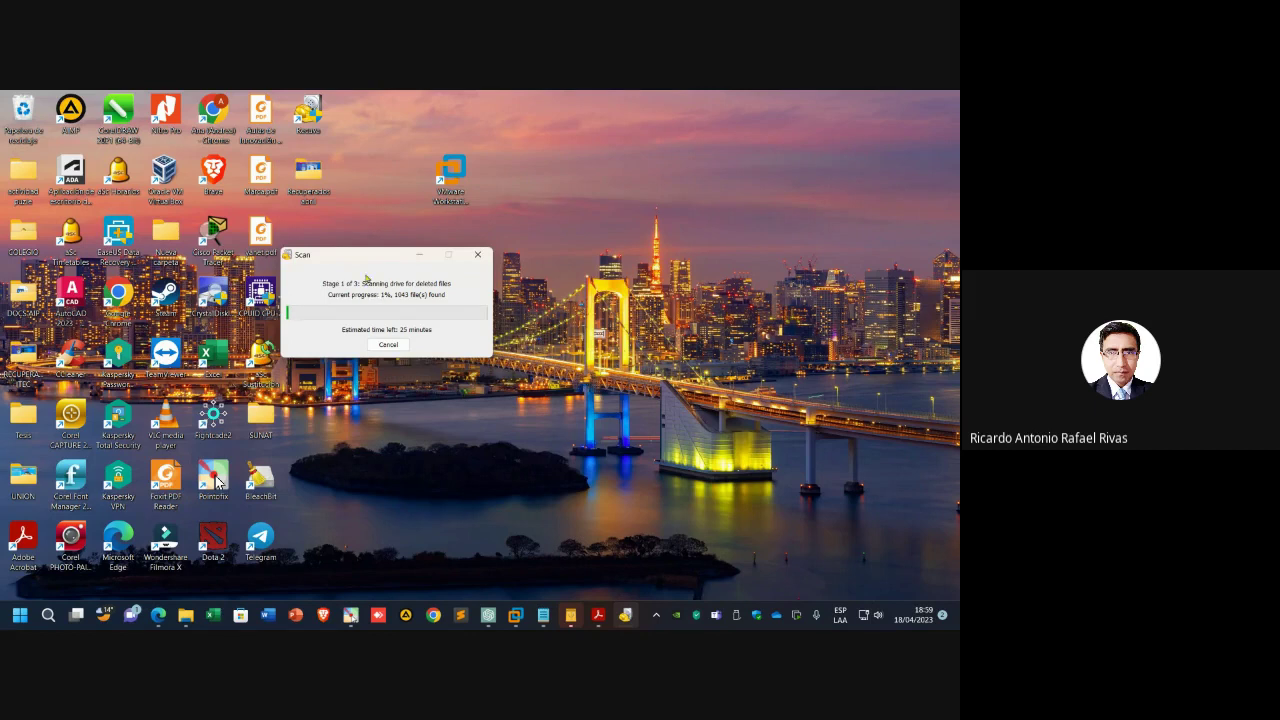
{"action": "left_click_drag", "start_coordinate": [374, 260], "coordinate": [502, 261]}
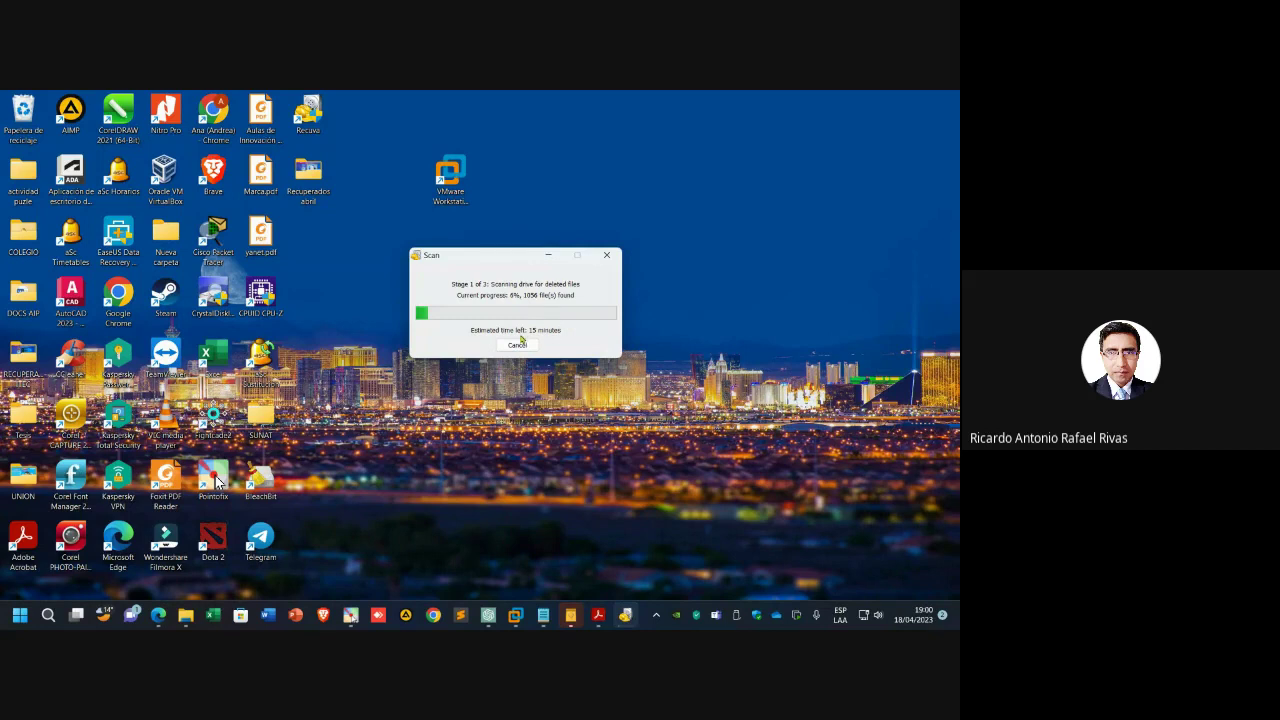
{"action": "left_click", "coordinate": [516, 345]}
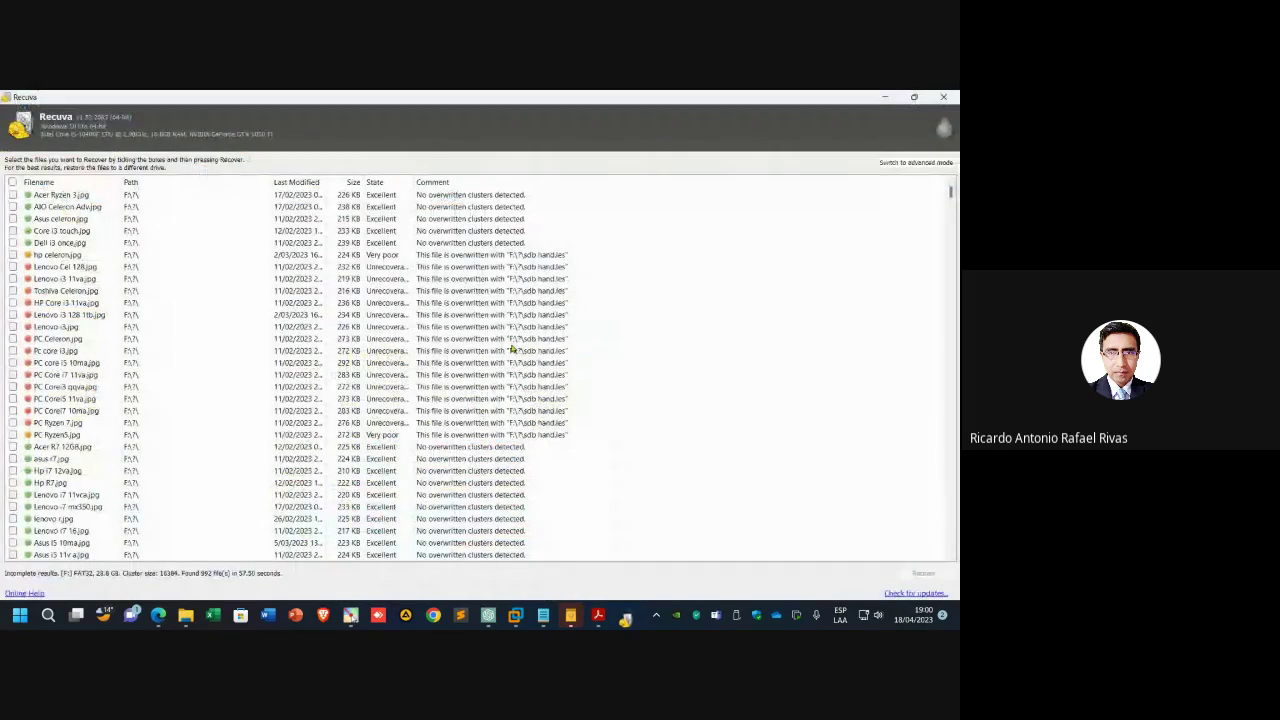
- Examine the recovery state and overwrite comments of the deleted files listed for the USB drive
{"action": "left_click", "coordinate": [84, 314]}
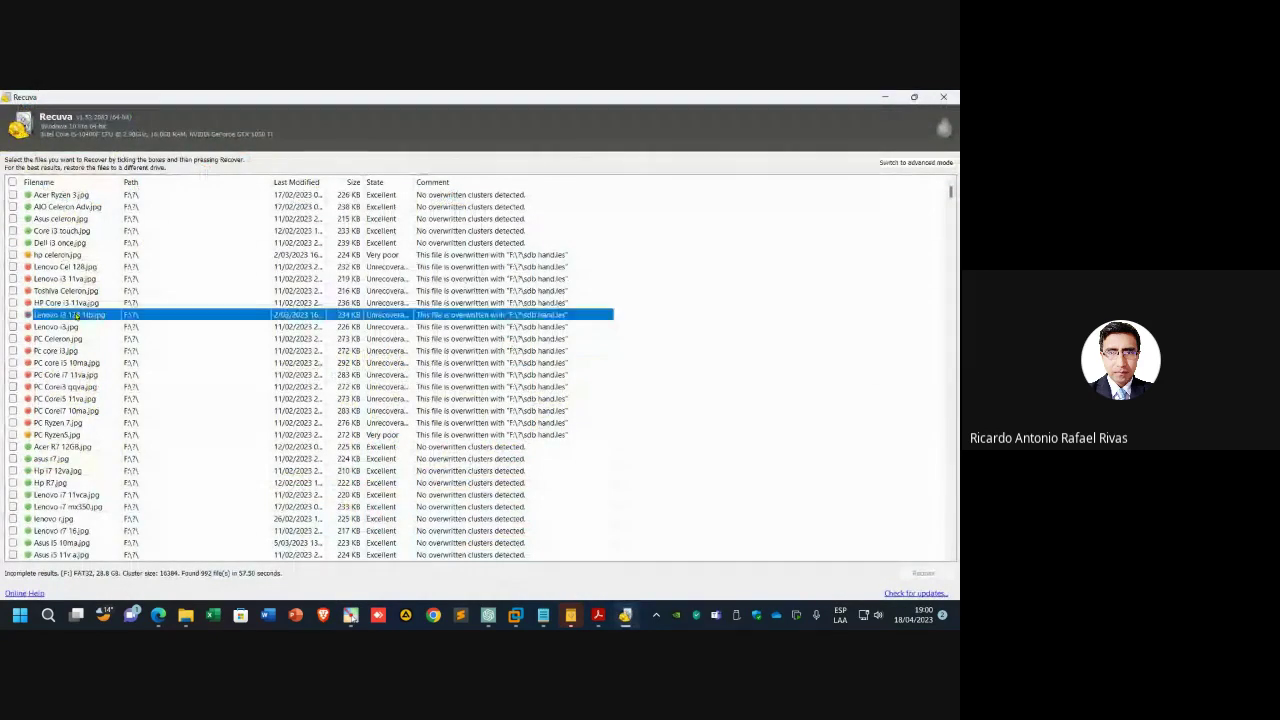
{"action": "scroll", "coordinate": [84, 328], "scroll_direction": "down", "scroll_amount": 3}
{"action": "scroll", "coordinate": [84, 328], "scroll_direction": "up", "scroll_amount": 3}
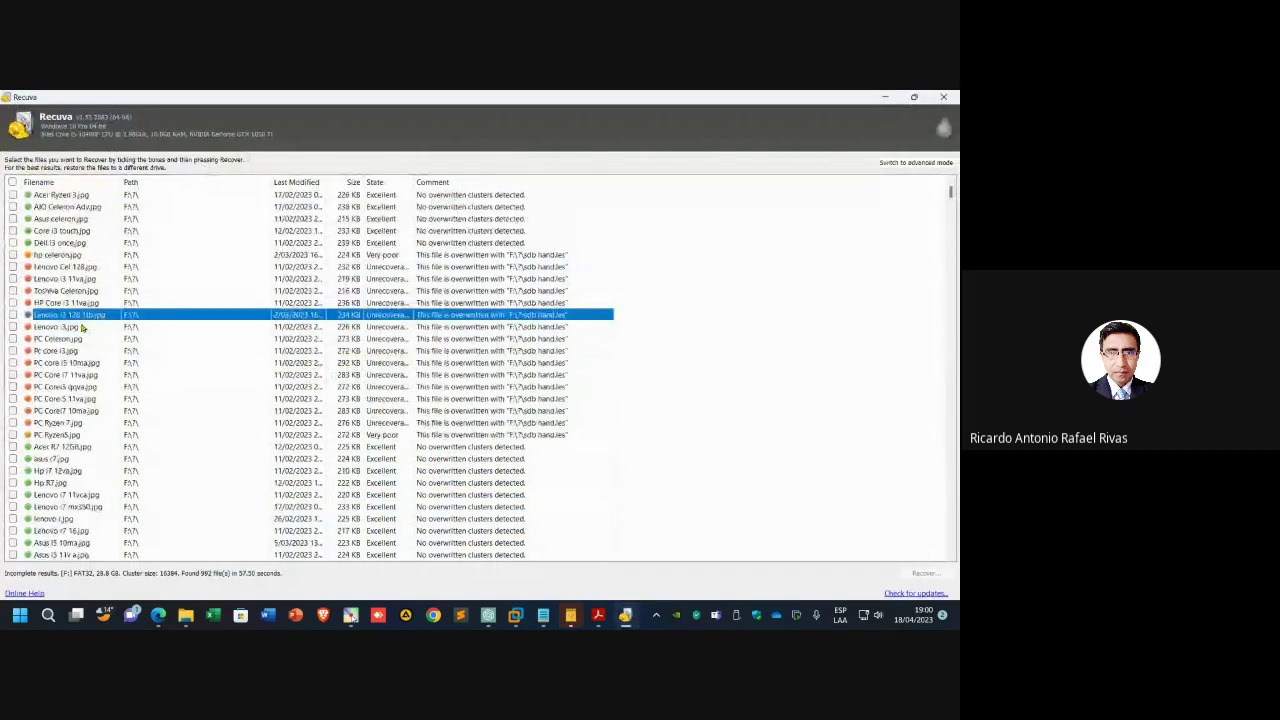
{"action": "left_click", "coordinate": [58, 270]}
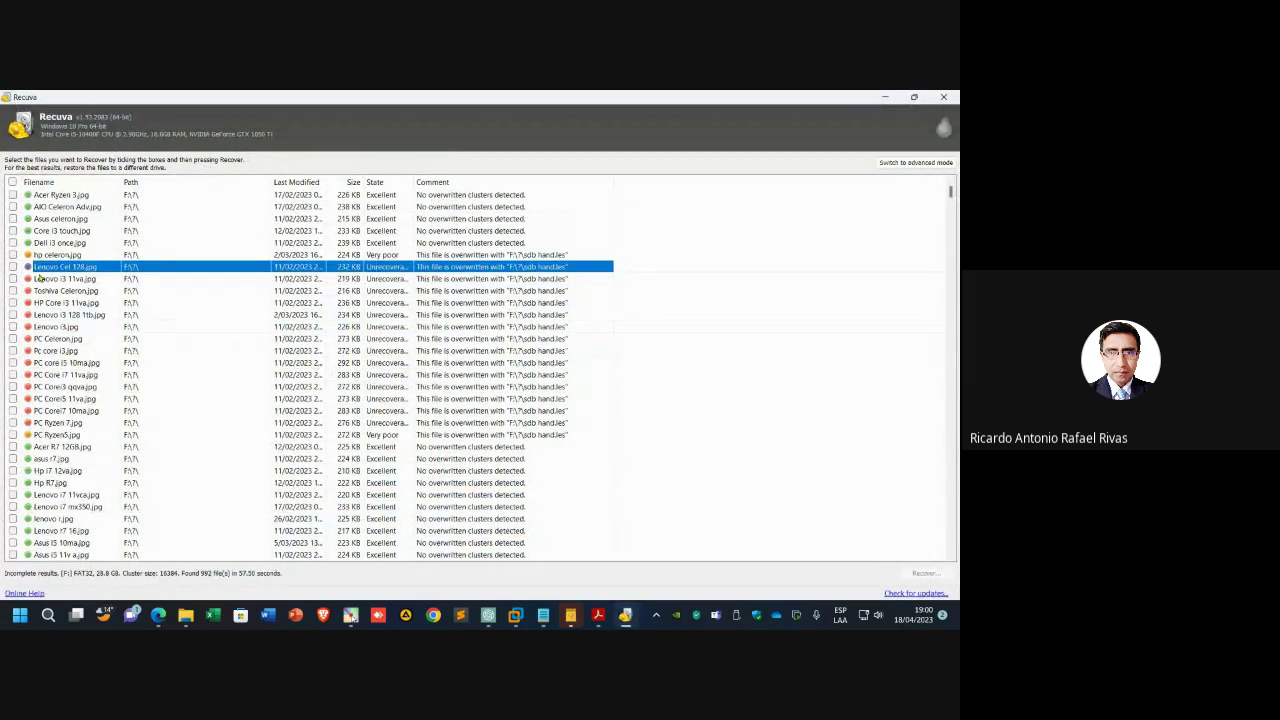
{"action": "left_click", "coordinate": [57, 219]}
{"action": "left_click", "coordinate": [51, 255]}
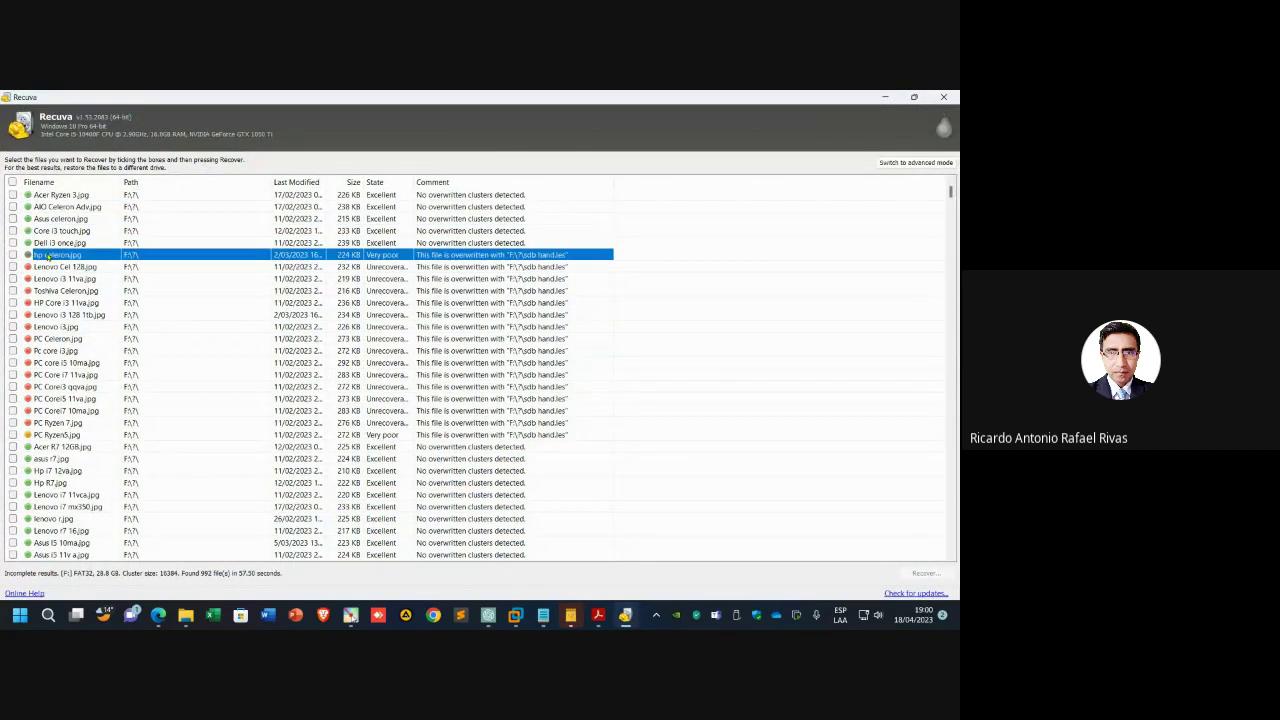
{"action": "scroll", "coordinate": [78, 341], "scroll_direction": "down", "scroll_amount": 20}
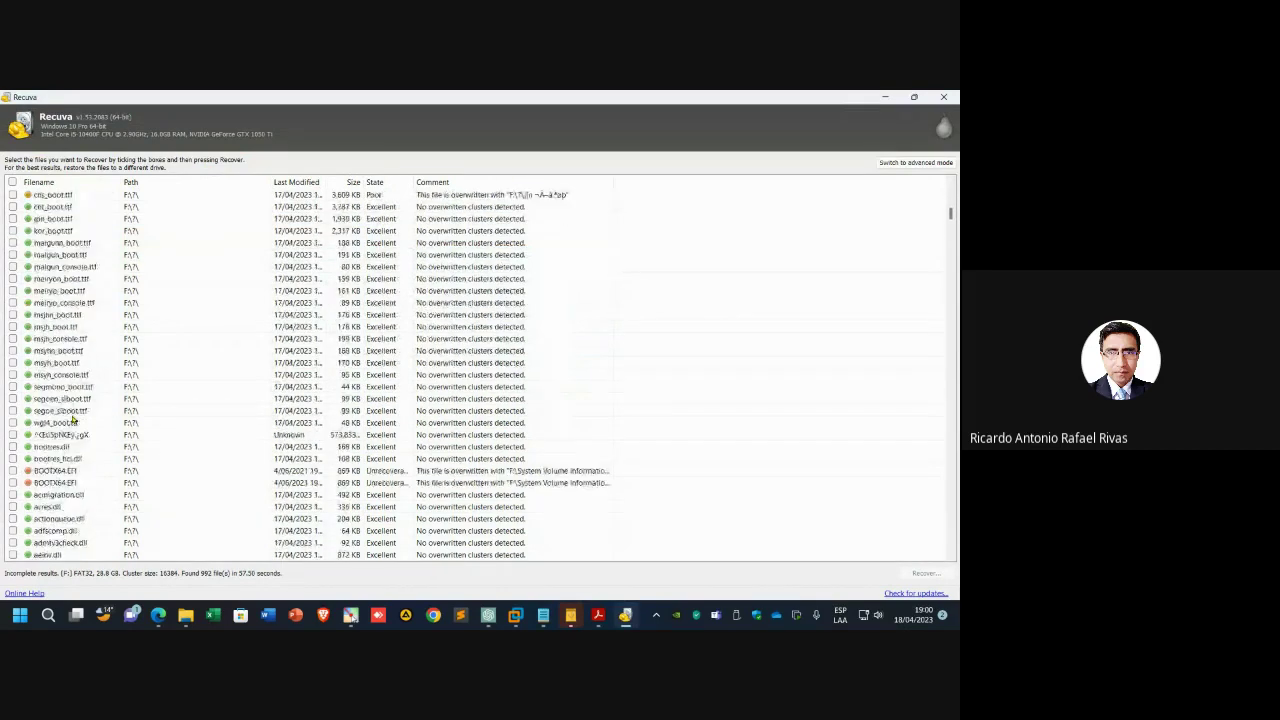
{"action": "scroll", "coordinate": [72, 424], "scroll_direction": "up", "scroll_amount": 20}
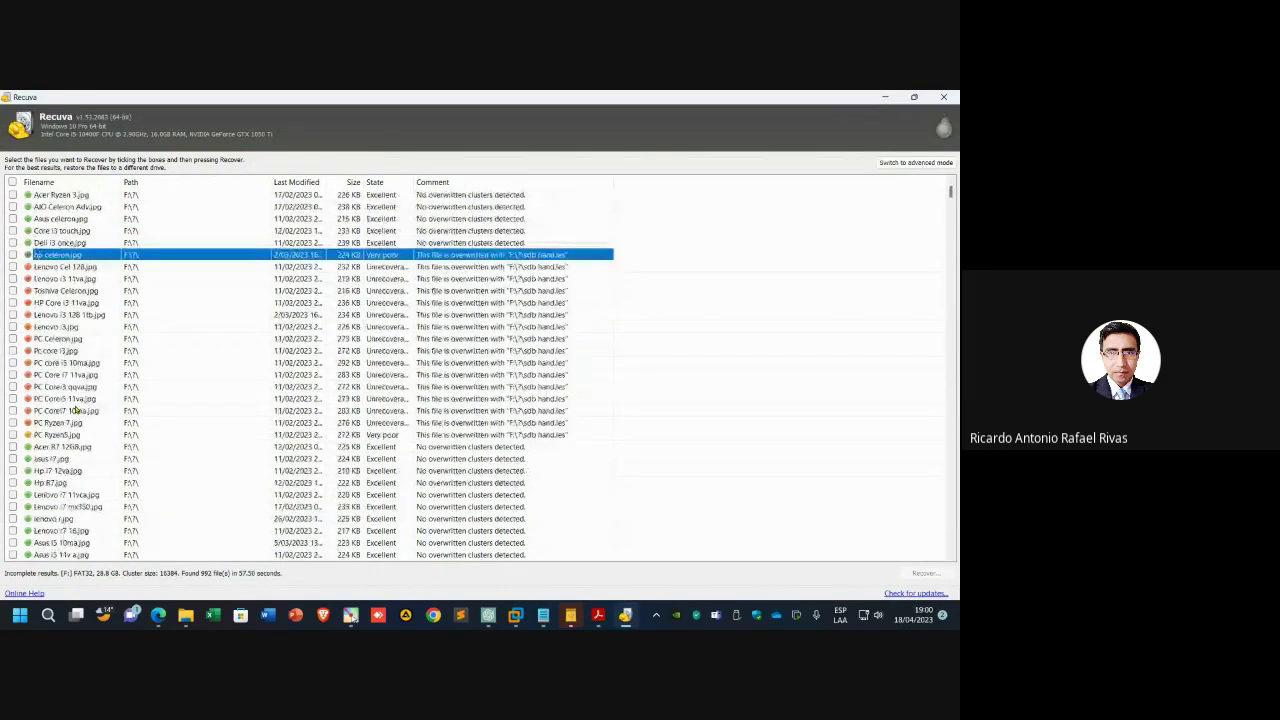
- Mark 'Lenovo i3 128 1tb.jpg' and 'Hp i7 12va.jpg' for recovery in the results list
{"action": "left_click", "coordinate": [63, 316]}
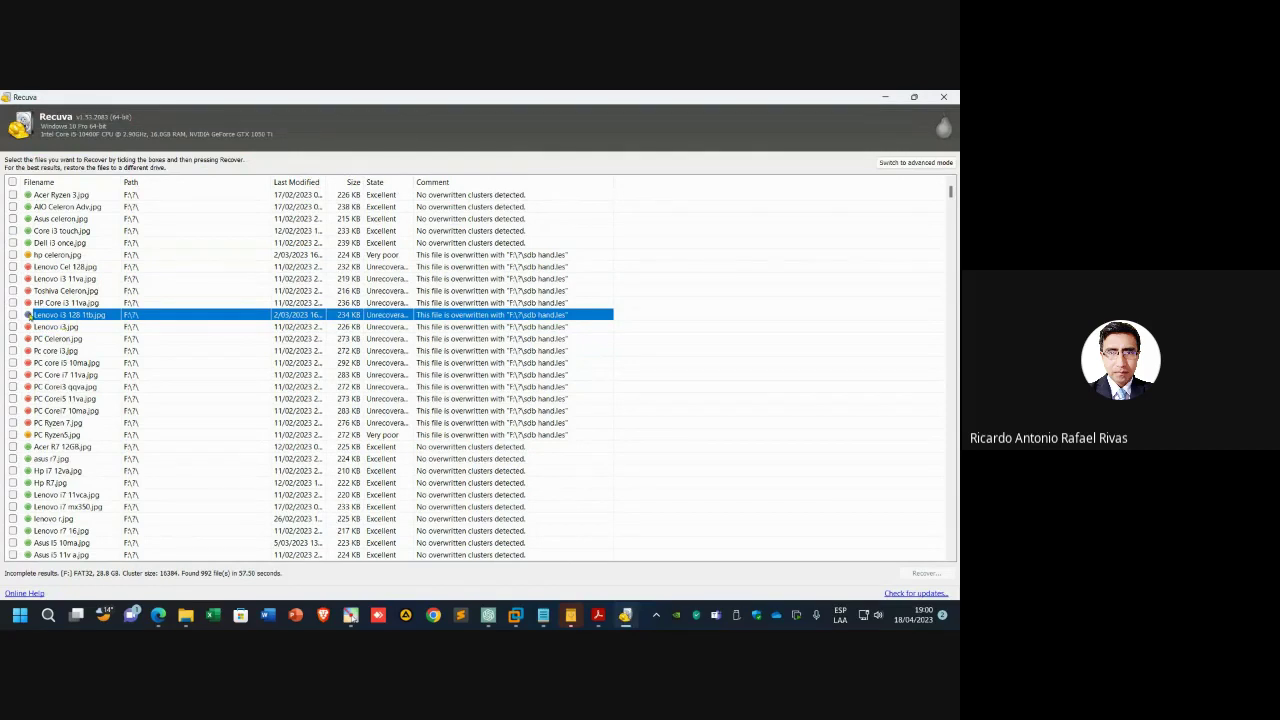
{"action": "left_click", "coordinate": [12, 315]}
{"action": "scroll", "coordinate": [13, 314], "scroll_direction": "down", "scroll_amount": 1}
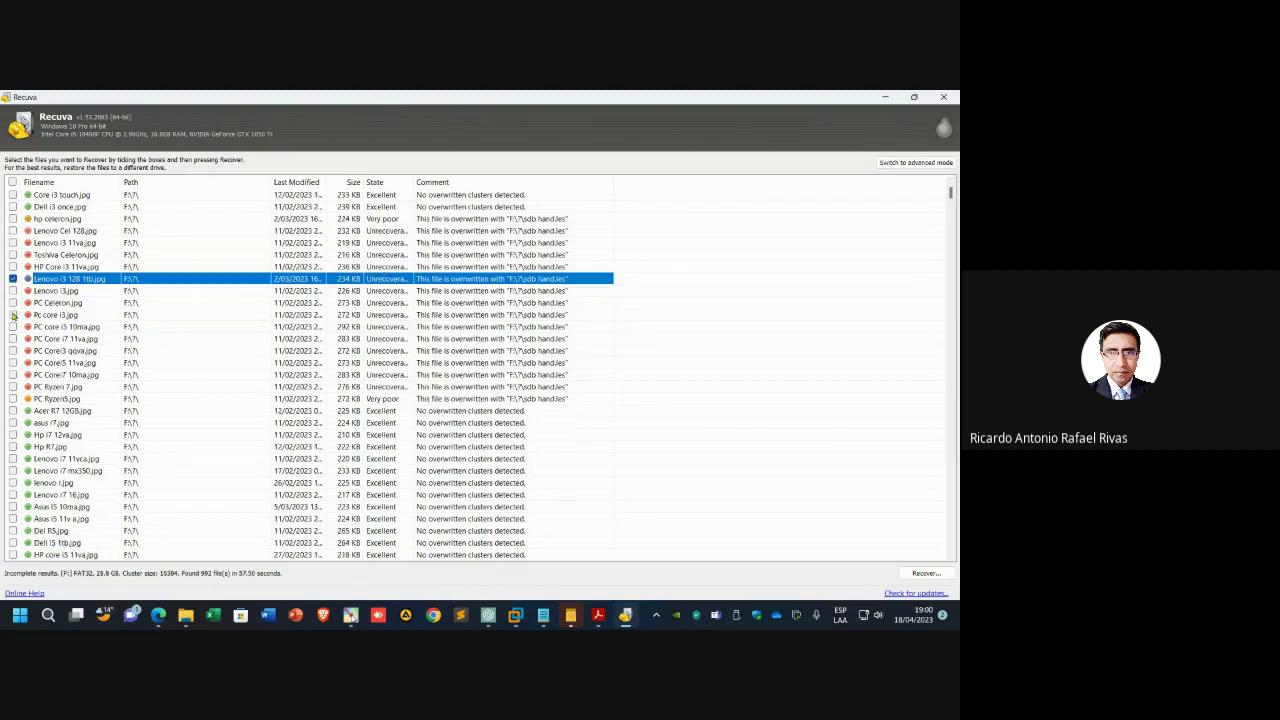
{"action": "scroll", "coordinate": [13, 314], "scroll_direction": "down", "scroll_amount": 2}
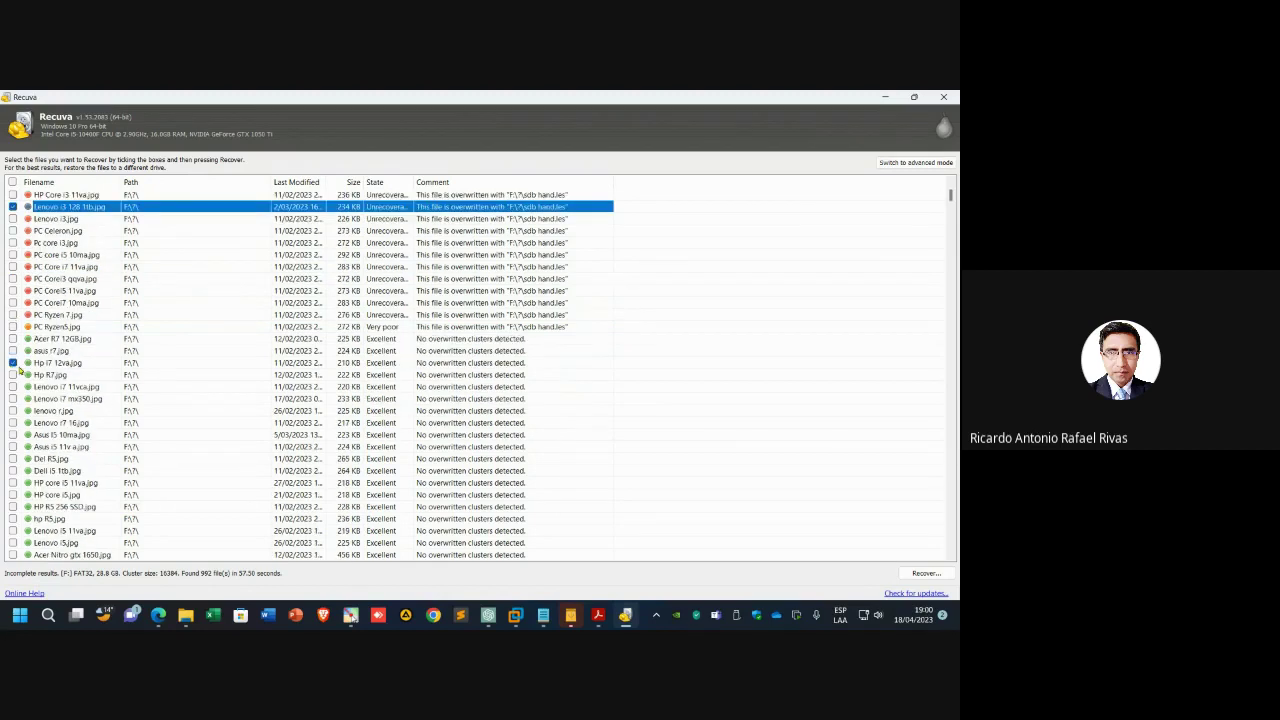
{"action": "left_click", "coordinate": [62, 365]}
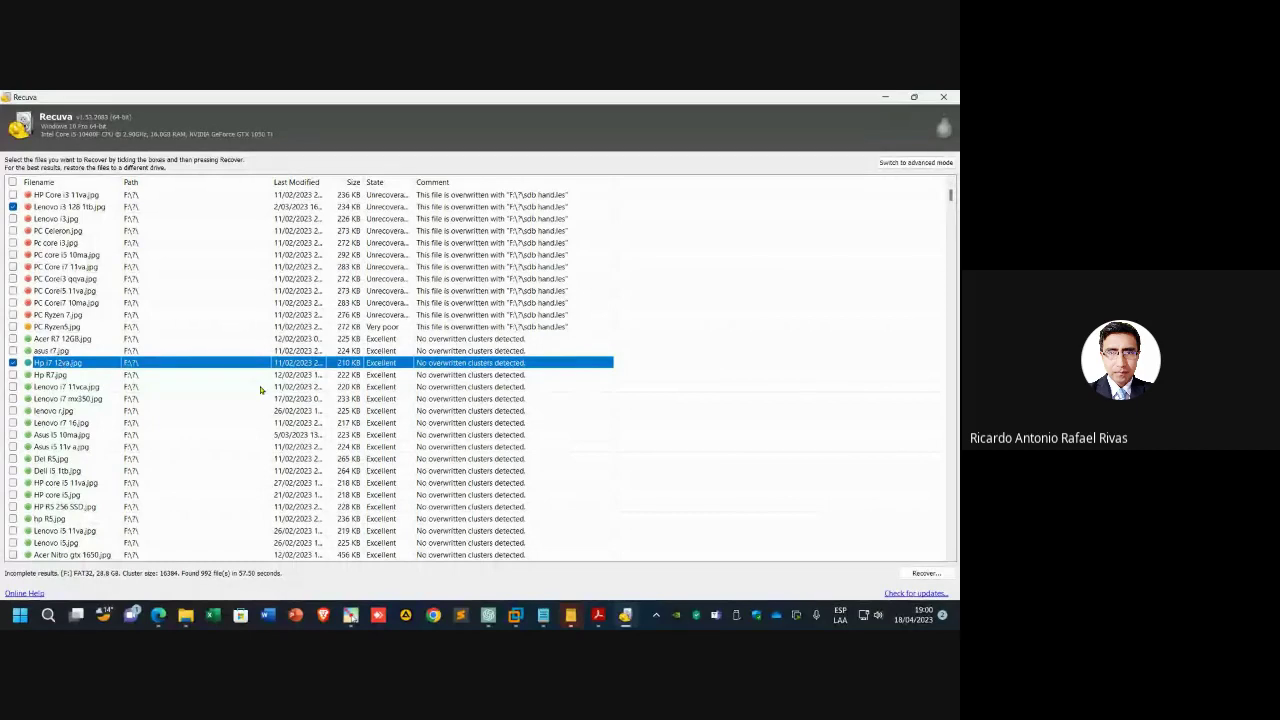
- Arrange Recuva side by side with the Meet call and put the cursor in the call's chat message box
{"action": "key", "text": "super+Right"}
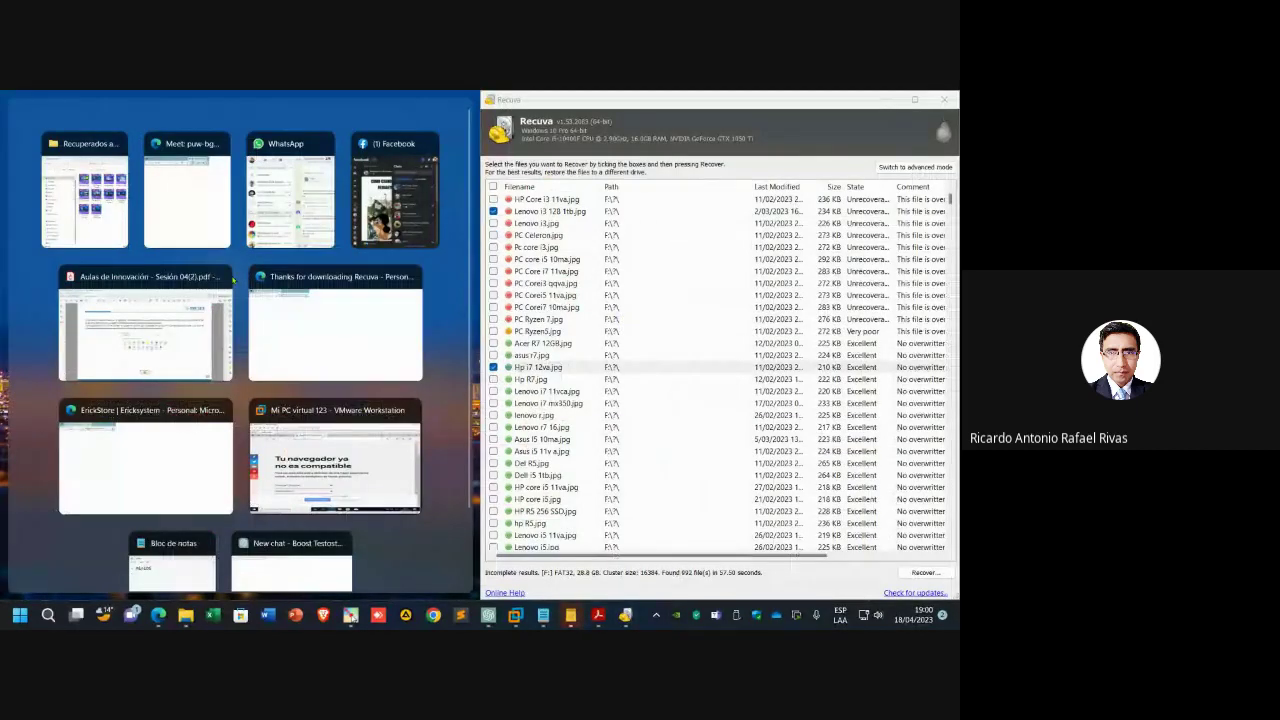
{"action": "left_click", "coordinate": [186, 185]}
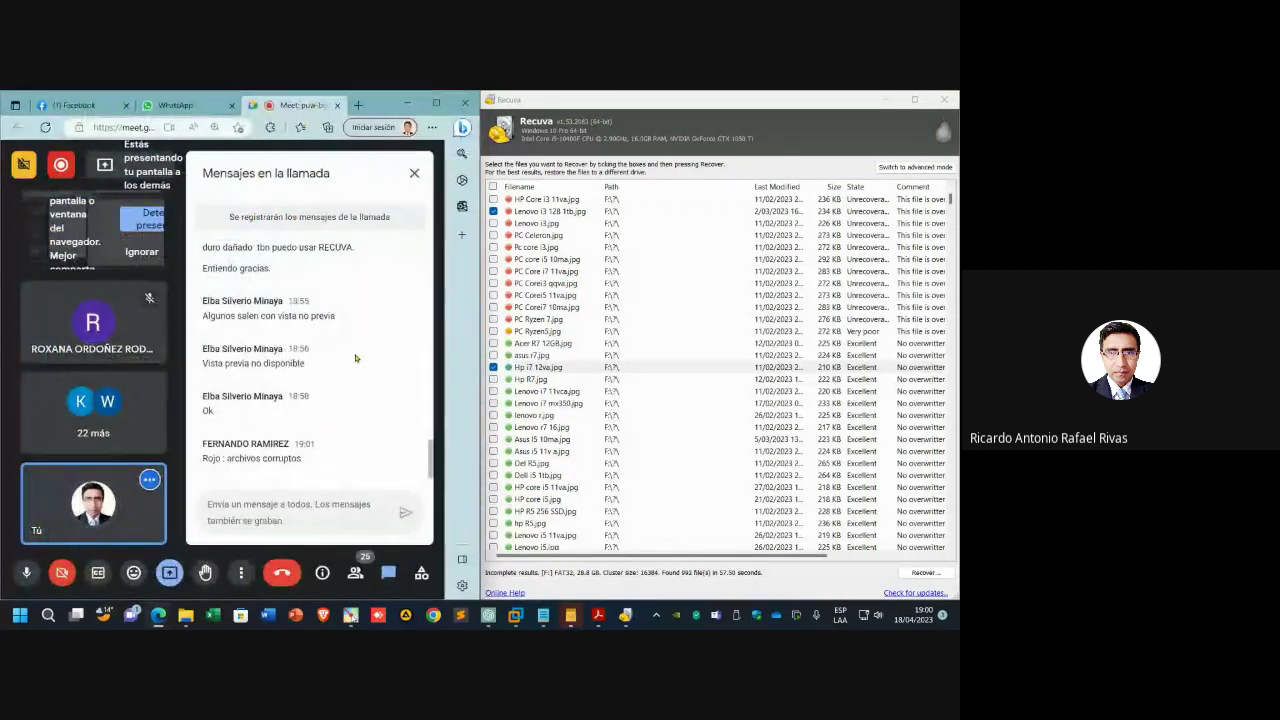
{"action": "left_click", "coordinate": [284, 503]}
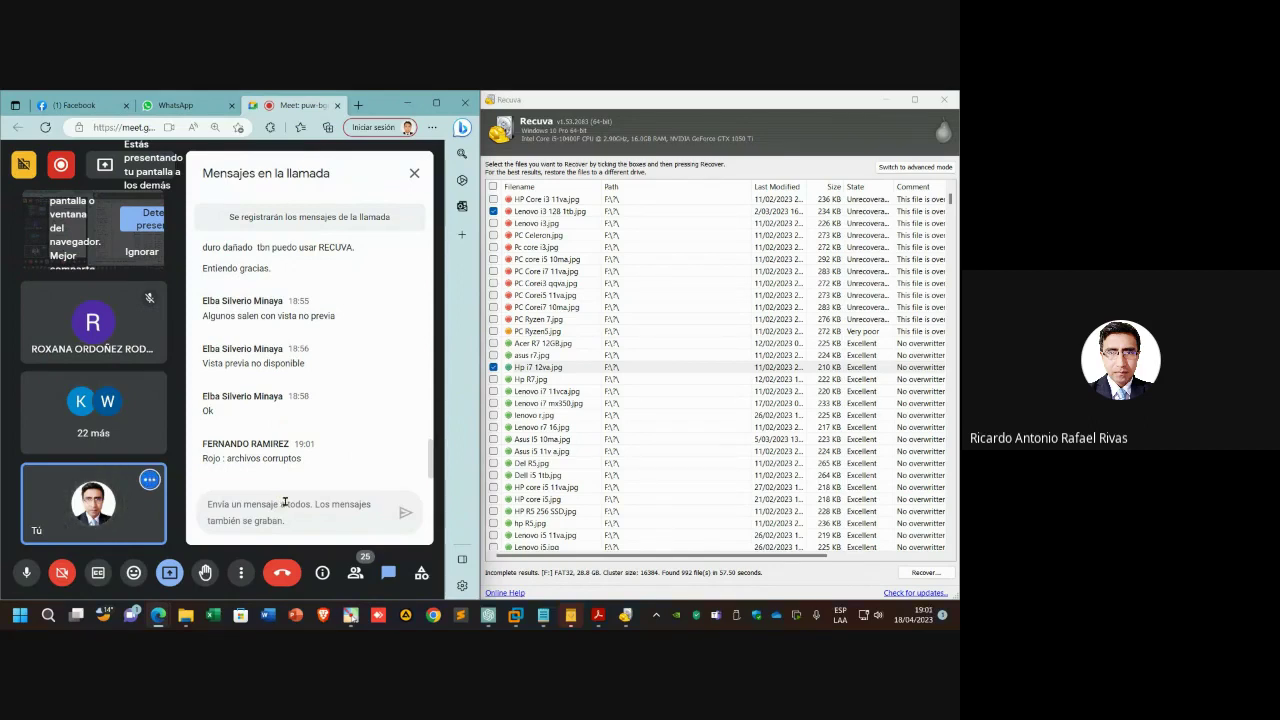